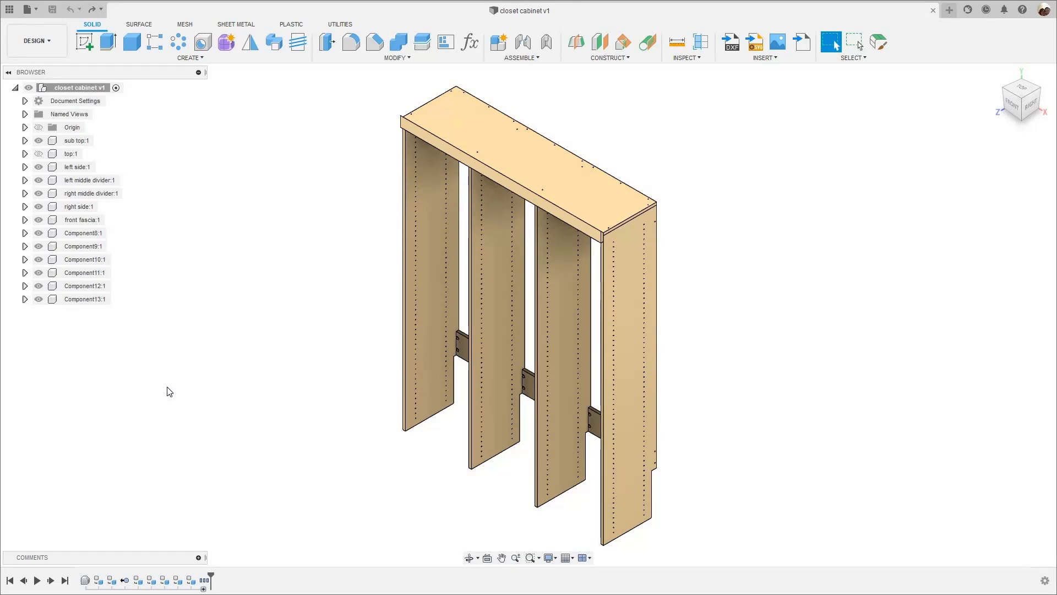
- Switch to the Manufacture workspace and create a manufacturing model of the closet cabinet
{"action": "scroll", "coordinate": [656, 346], "scroll_direction": "down", "scroll_amount": 2}
{"action": "middle_click_drag", "start_coordinate": [449, 190], "coordinate": [398, 224]}
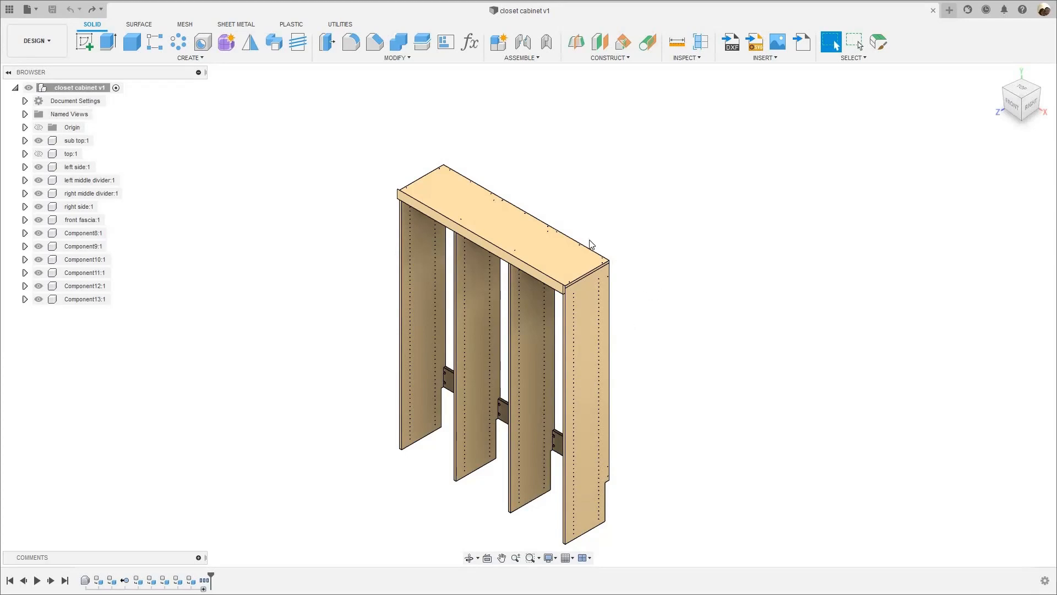
{"action": "middle_click_drag", "start_coordinate": [279, 225], "coordinate": [297, 253]}
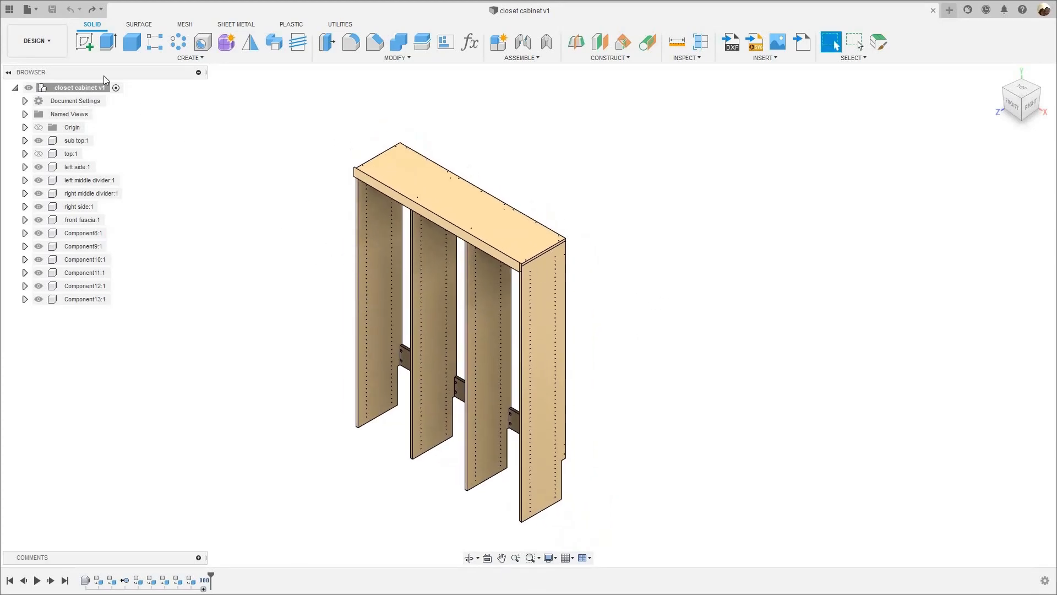
{"action": "left_click", "coordinate": [55, 50]}
{"action": "left_click", "coordinate": [33, 164]}
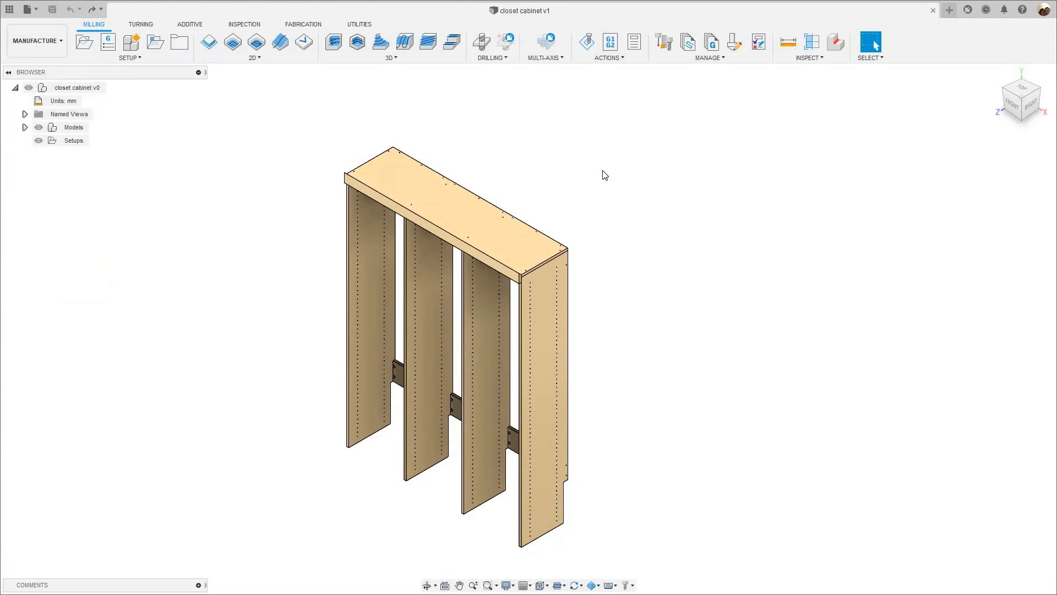
{"action": "left_click", "coordinate": [133, 49]}
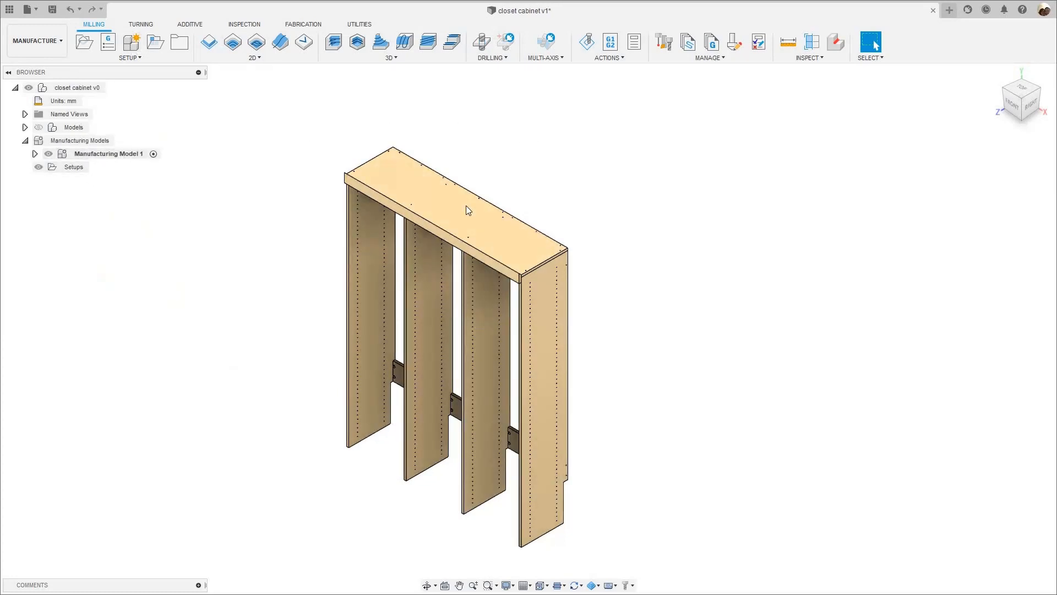
- Open Manufacturing Model 1 for editing
{"action": "left_click", "coordinate": [108, 157]}
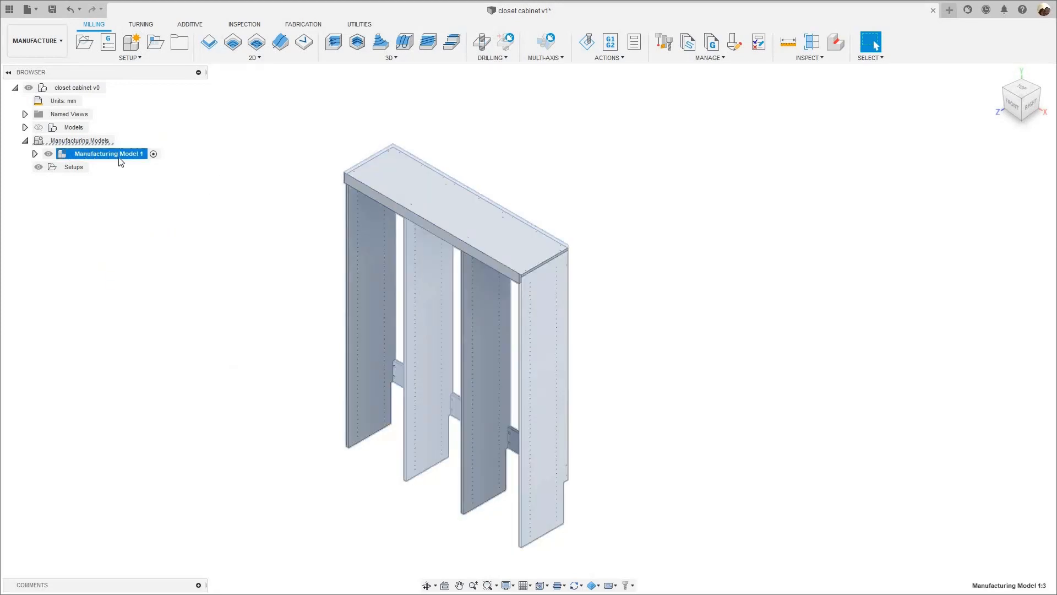
{"action": "right_click", "coordinate": [121, 161]}
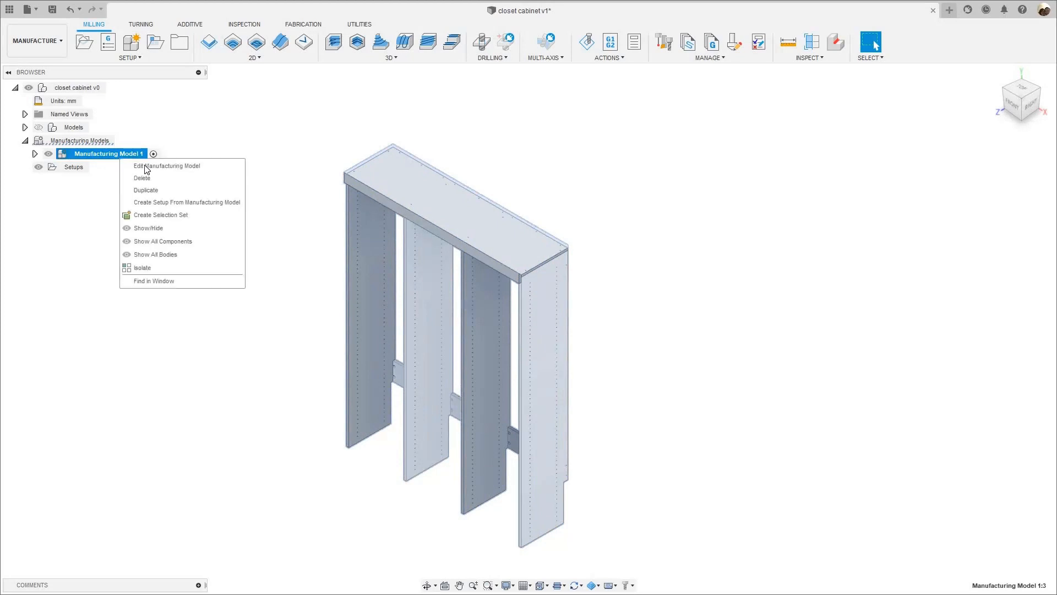
{"action": "left_click", "coordinate": [166, 165]}
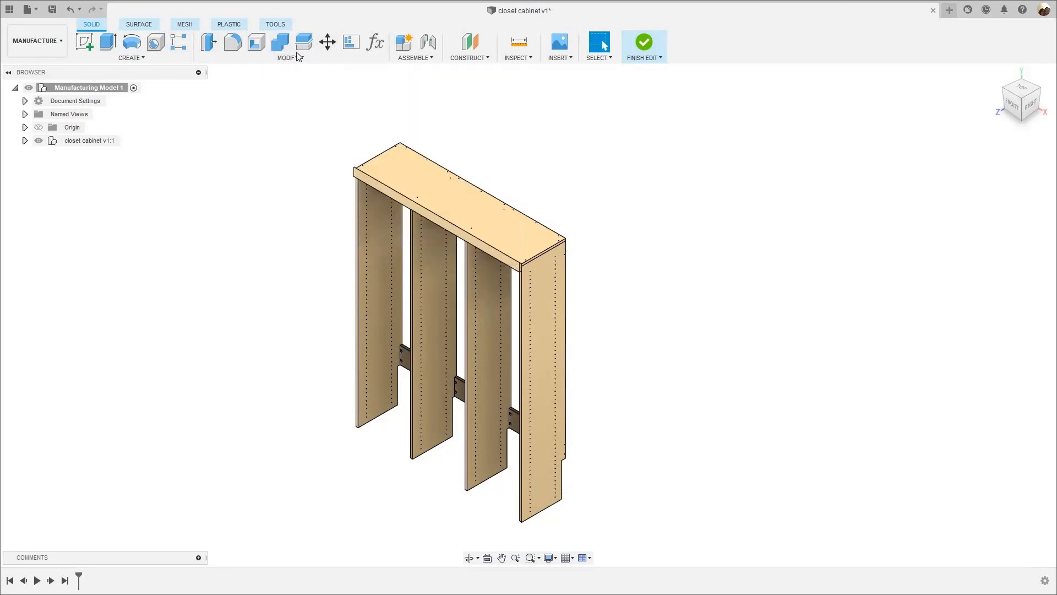
- Start a 2D Arrange with all 13 closet cabinet components selected as the objects
{"action": "key", "text": "f"}
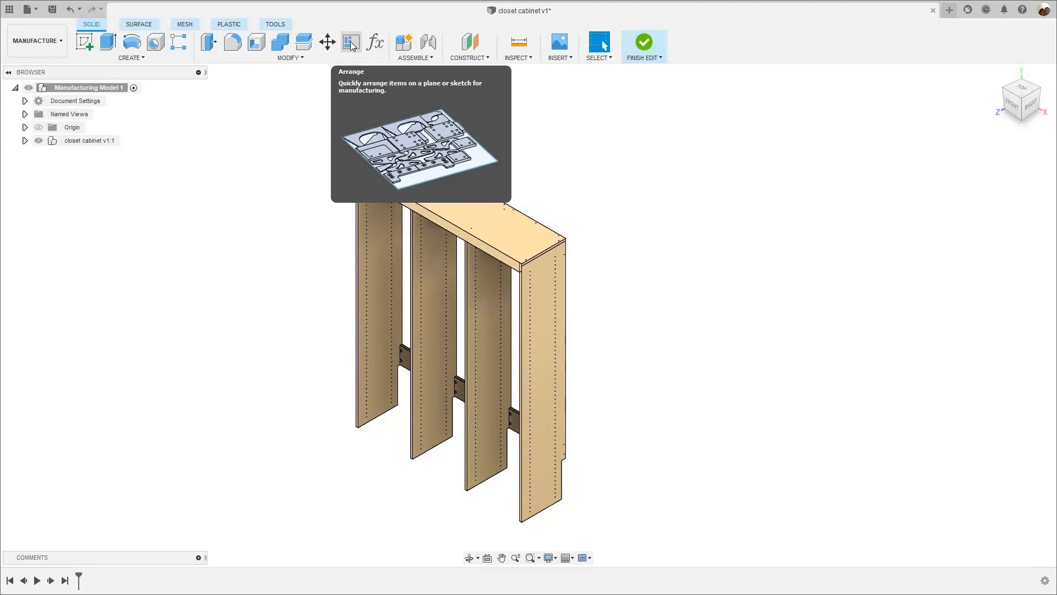
{"action": "left_click", "coordinate": [291, 58]}
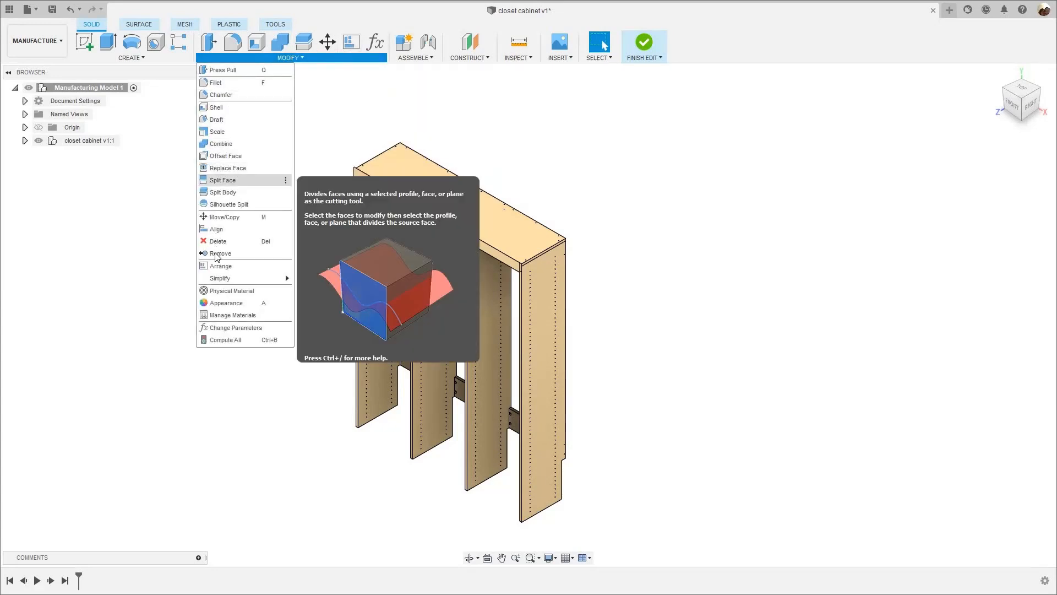
{"action": "left_click", "coordinate": [285, 266]}
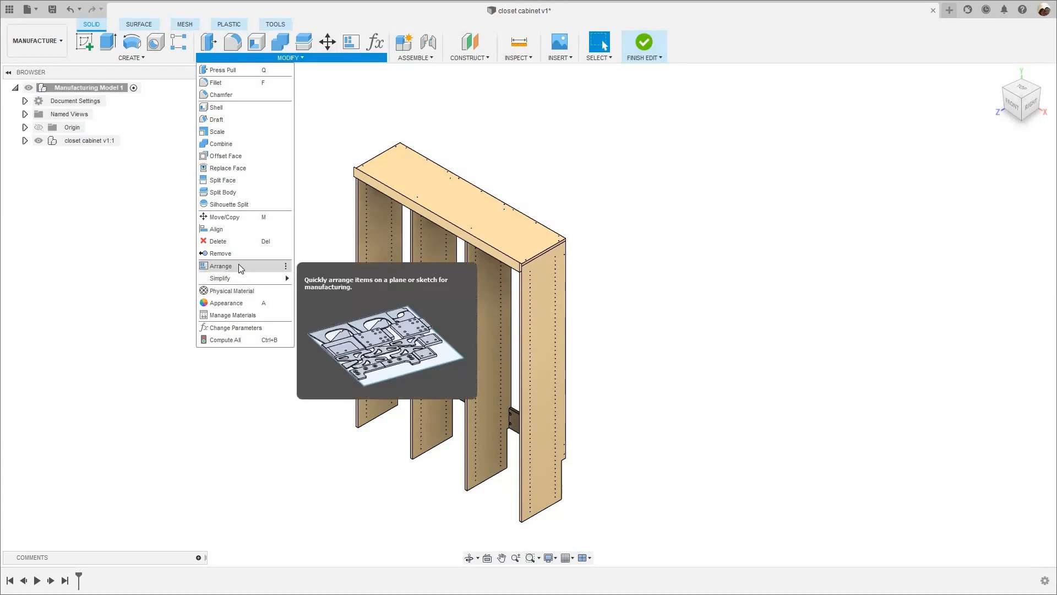
{"action": "left_click", "coordinate": [351, 44]}
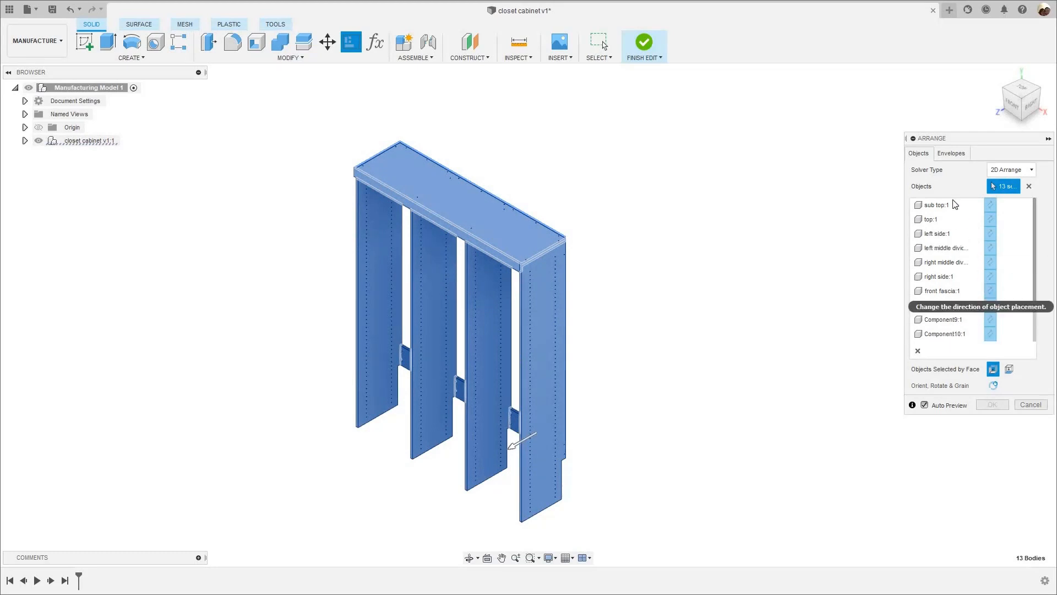
- Show the origin planes and choose the horizontal origin plane as the envelope to arrange the parts on
{"action": "left_click", "coordinate": [952, 156]}
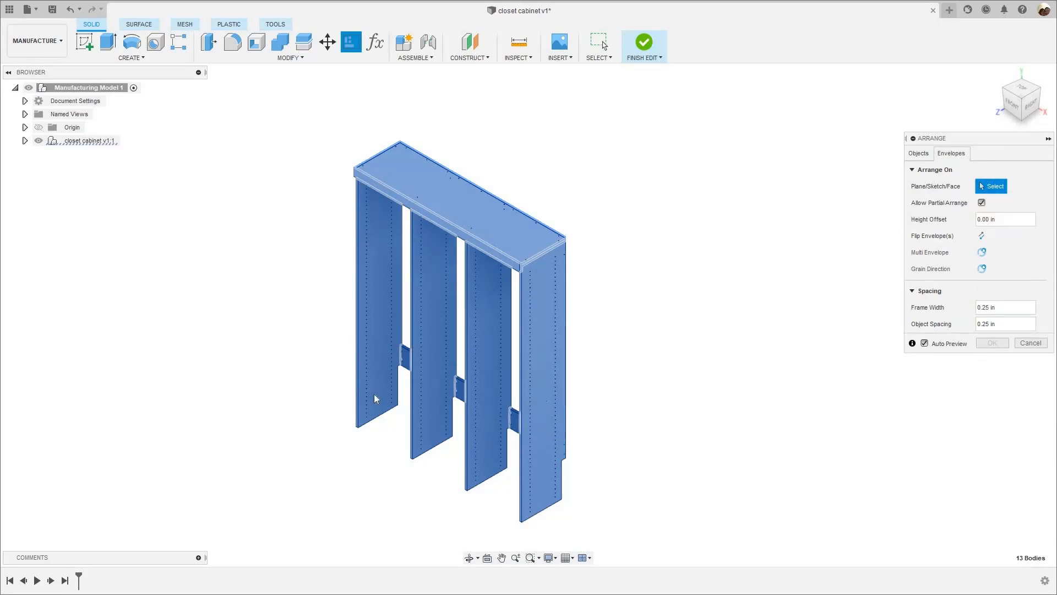
{"action": "left_click", "coordinate": [39, 128]}
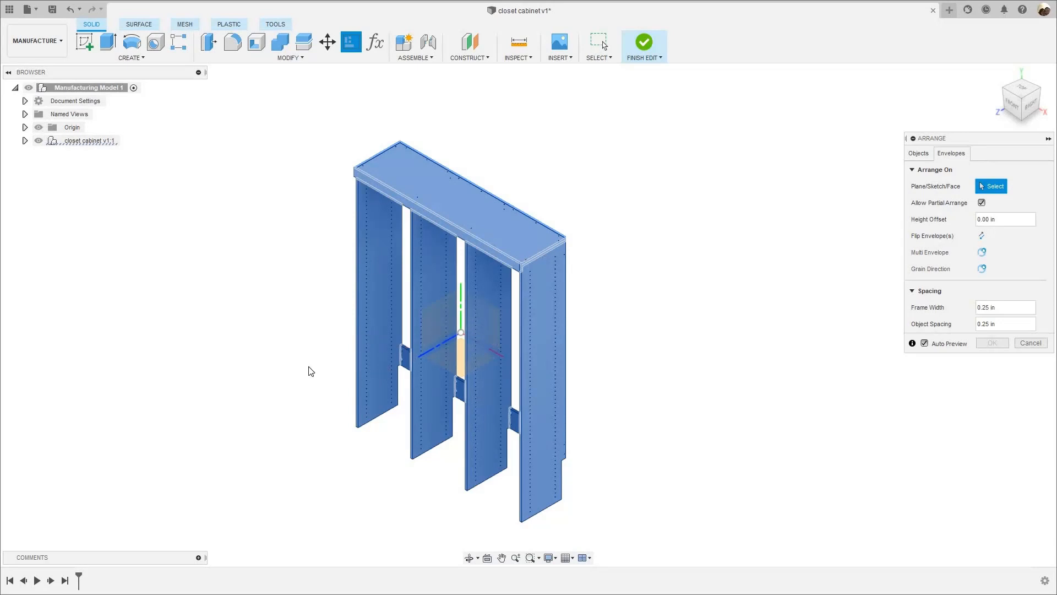
{"action": "scroll", "coordinate": [307, 368], "scroll_direction": "down", "scroll_amount": 6}
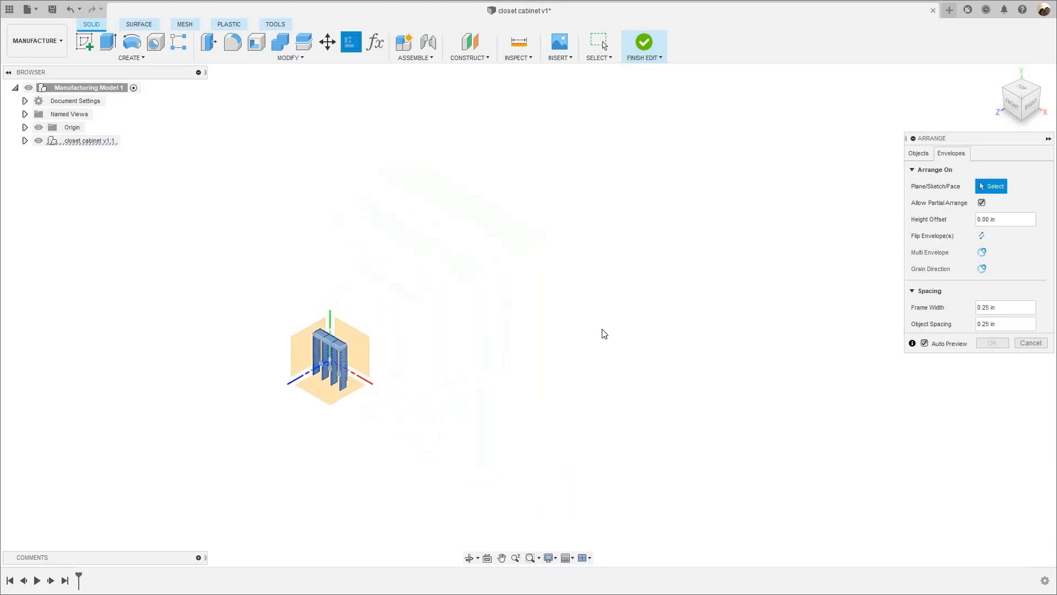
{"action": "scroll", "coordinate": [604, 334], "scroll_direction": "down", "scroll_amount": 3}
{"action": "middle_click_drag", "start_coordinate": [269, 336], "coordinate": [410, 321]}
{"action": "scroll", "coordinate": [395, 379], "scroll_direction": "up", "scroll_amount": 2}
{"action": "scroll", "coordinate": [420, 361], "scroll_direction": "down", "scroll_amount": 2}
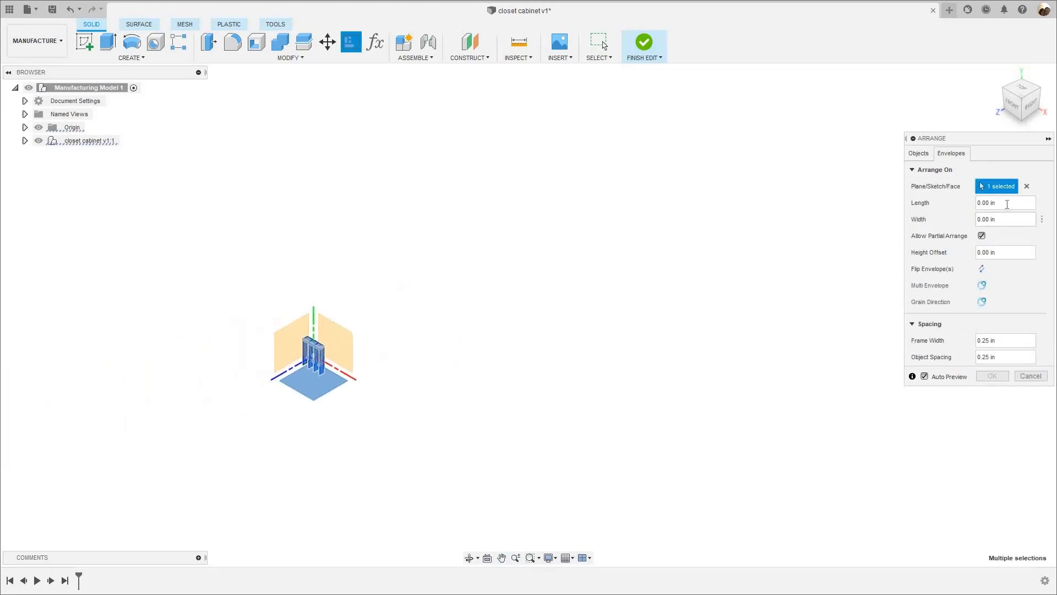
- Set the arrangement envelope to a length of 97 in and a width of 49 in
{"action": "left_click_drag", "start_coordinate": [1001, 203], "coordinate": [962, 208]}
{"action": "type", "text": "97"}
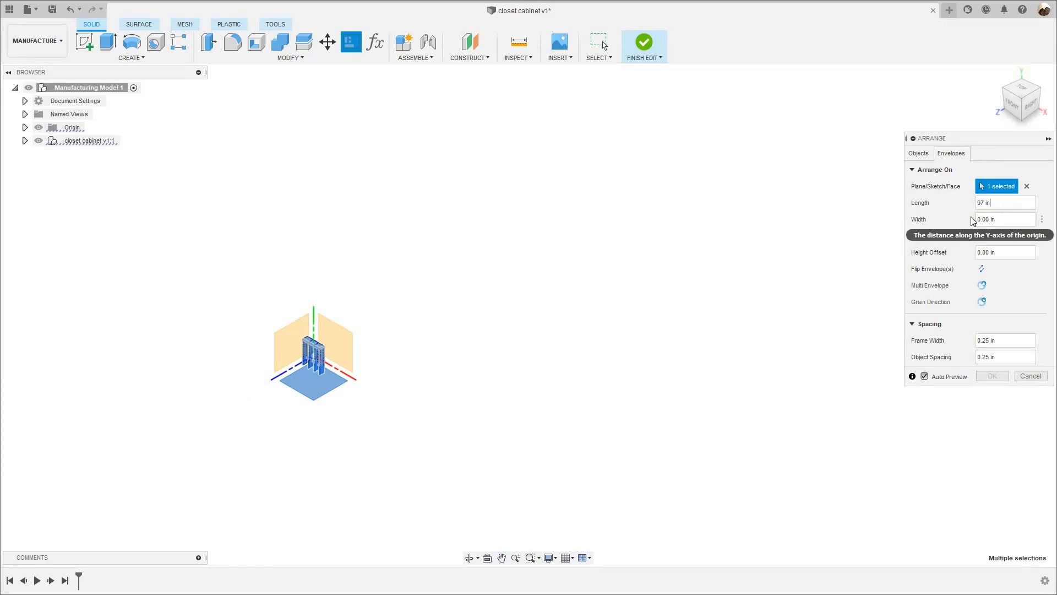
{"action": "key", "text": "Tab"}
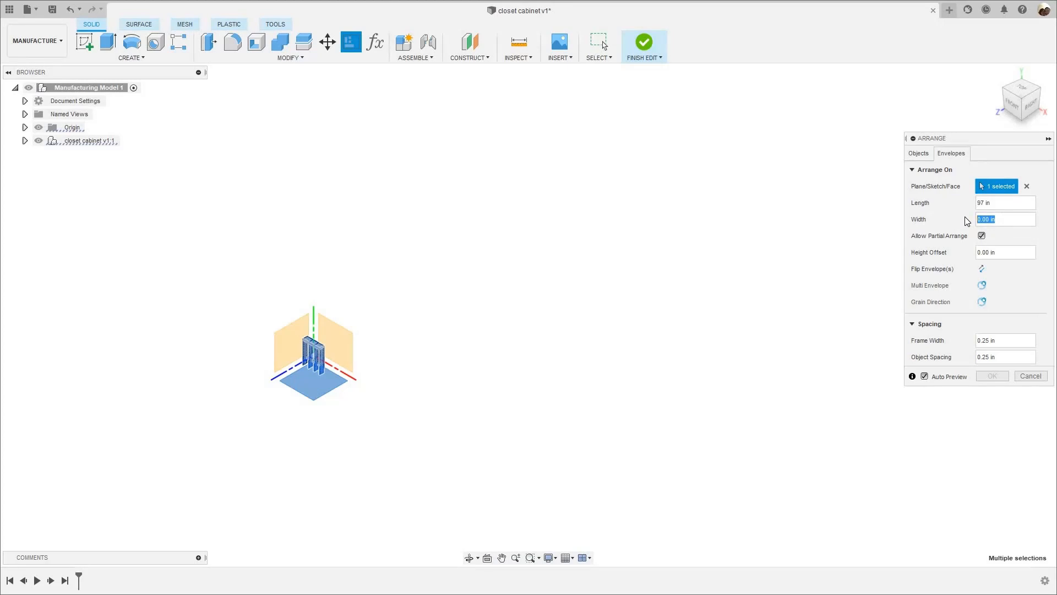
{"action": "type", "text": "49"}
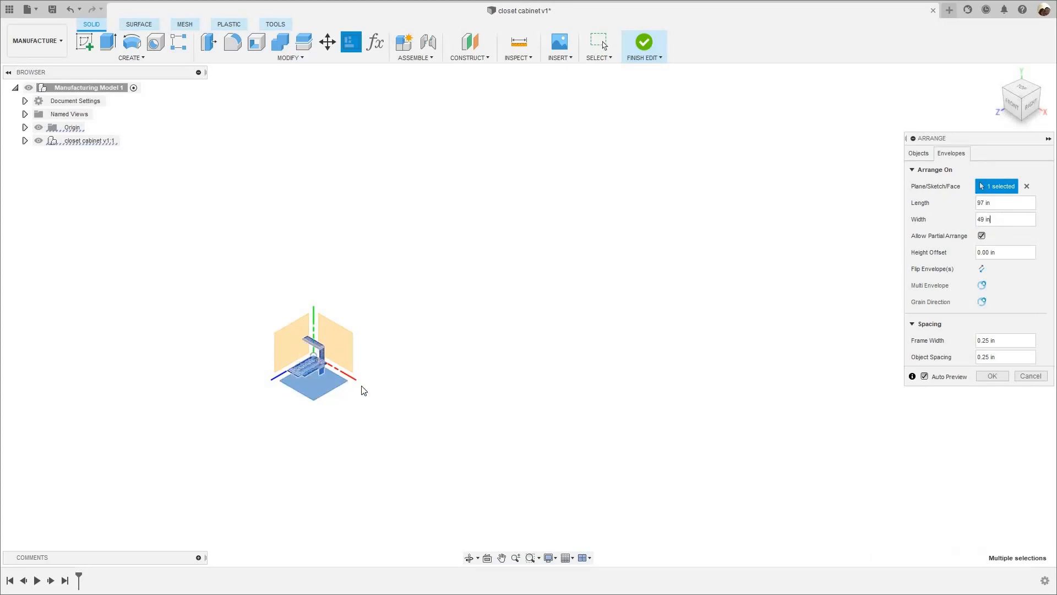
{"action": "scroll", "coordinate": [382, 424], "scroll_direction": "up", "scroll_amount": 5}
{"action": "scroll", "coordinate": [384, 431], "scroll_direction": "up", "scroll_amount": 2}
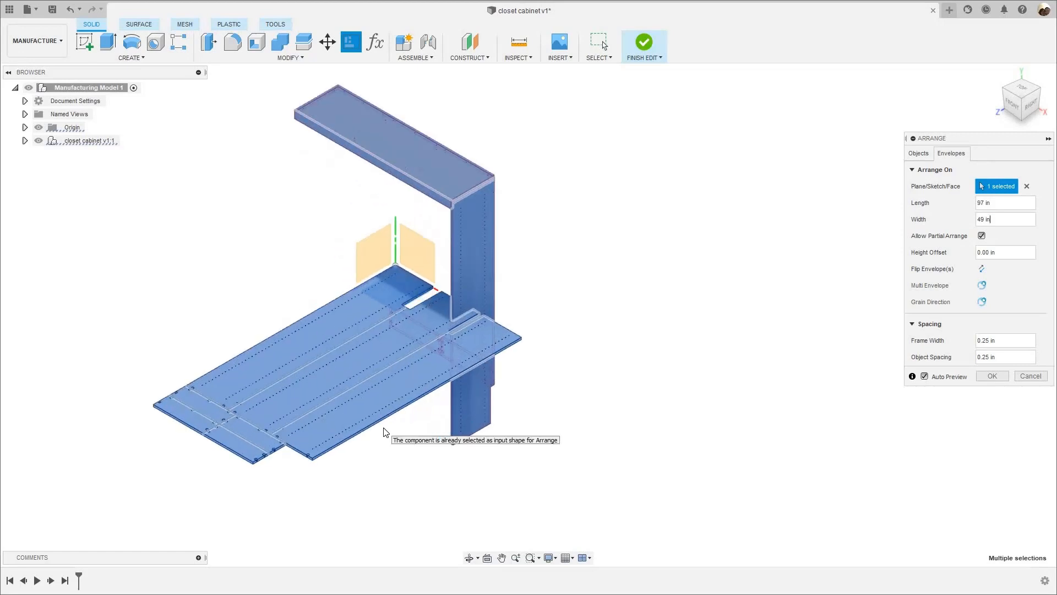
- Set the object spacing of the arrangement to 0.5 in
{"action": "scroll", "coordinate": [382, 384], "scroll_direction": "down", "scroll_amount": 5}
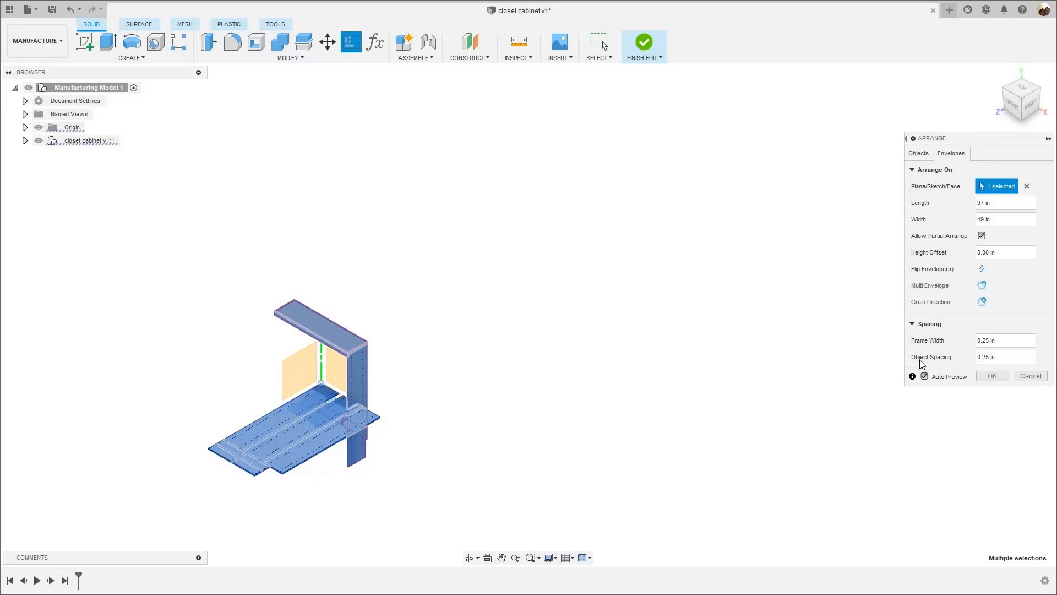
{"action": "left_click", "coordinate": [956, 358]}
{"action": "type", "text": ".5"}
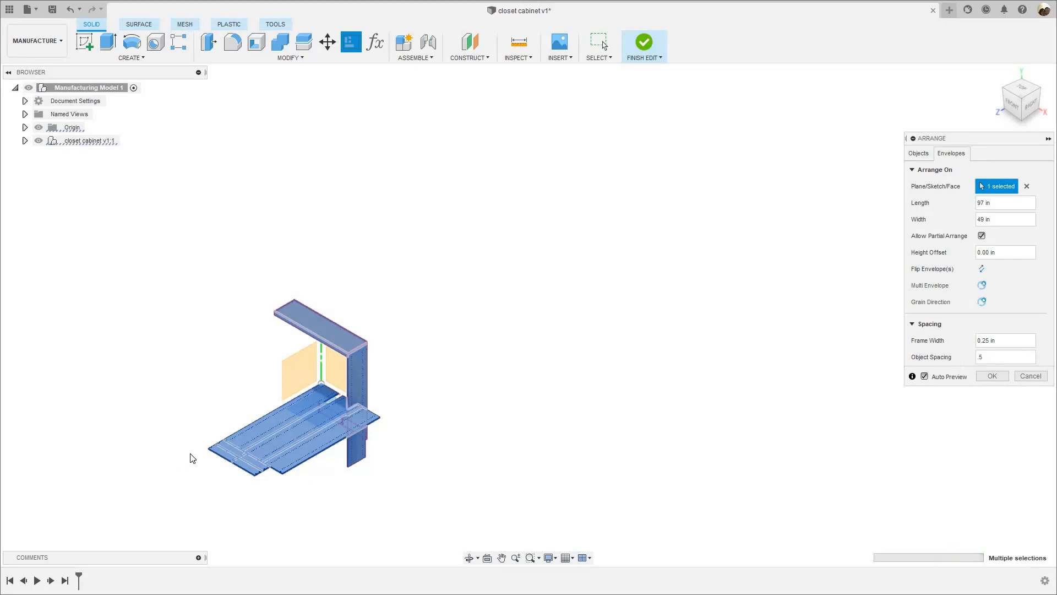
- Examine the arrangement preview up close, checking the gaps between the nested panels and which parts remain unplaced
{"action": "scroll", "coordinate": [416, 459], "scroll_direction": "up", "scroll_amount": 8}
{"action": "middle_click_drag", "start_coordinate": [338, 410], "coordinate": [279, 396]}
{"action": "scroll", "coordinate": [279, 396], "scroll_direction": "down", "scroll_amount": 2}
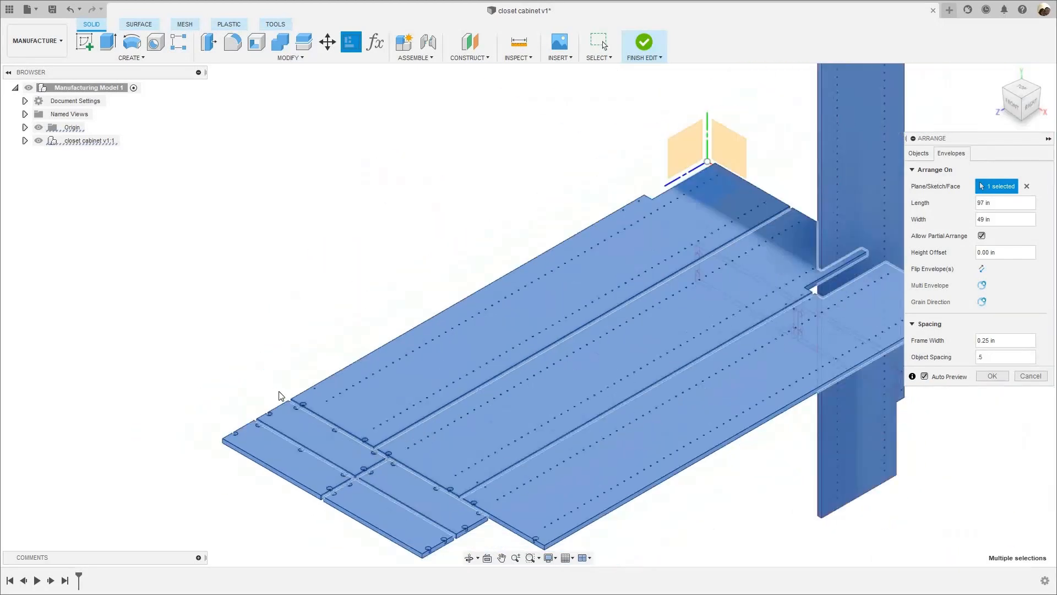
{"action": "middle_click_drag", "start_coordinate": [385, 446], "coordinate": [286, 407]}
{"action": "scroll", "coordinate": [287, 408], "scroll_direction": "up", "scroll_amount": 3}
{"action": "scroll", "coordinate": [268, 407], "scroll_direction": "up", "scroll_amount": 2}
{"action": "scroll", "coordinate": [274, 397], "scroll_direction": "down", "scroll_amount": 4}
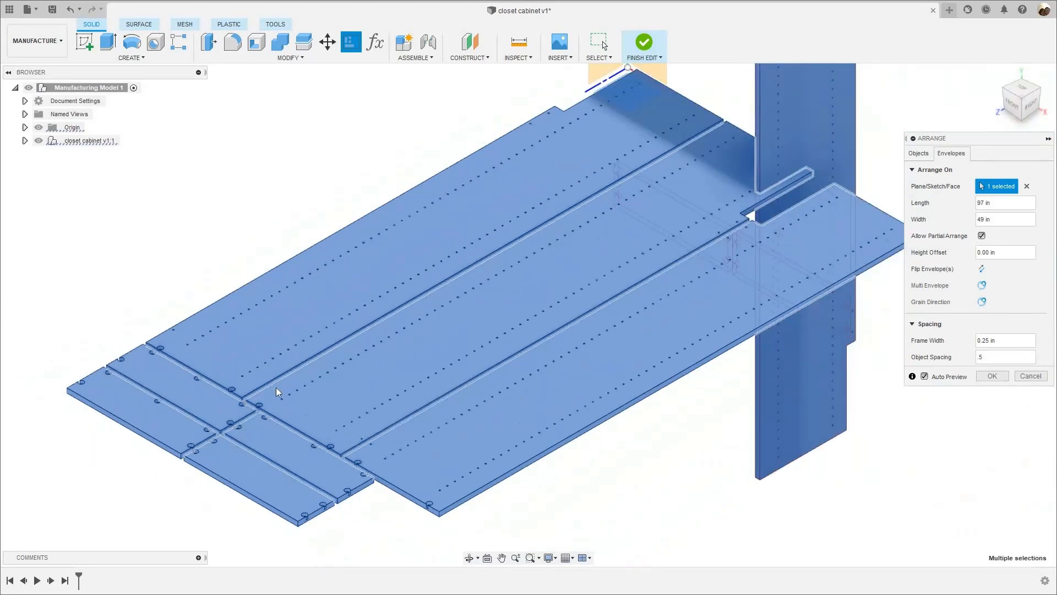
{"action": "middle_click_drag", "start_coordinate": [650, 424], "coordinate": [679, 428]}
{"action": "scroll", "coordinate": [345, 424], "scroll_direction": "up", "scroll_amount": 4}
{"action": "scroll", "coordinate": [236, 394], "scroll_direction": "up", "scroll_amount": 2}
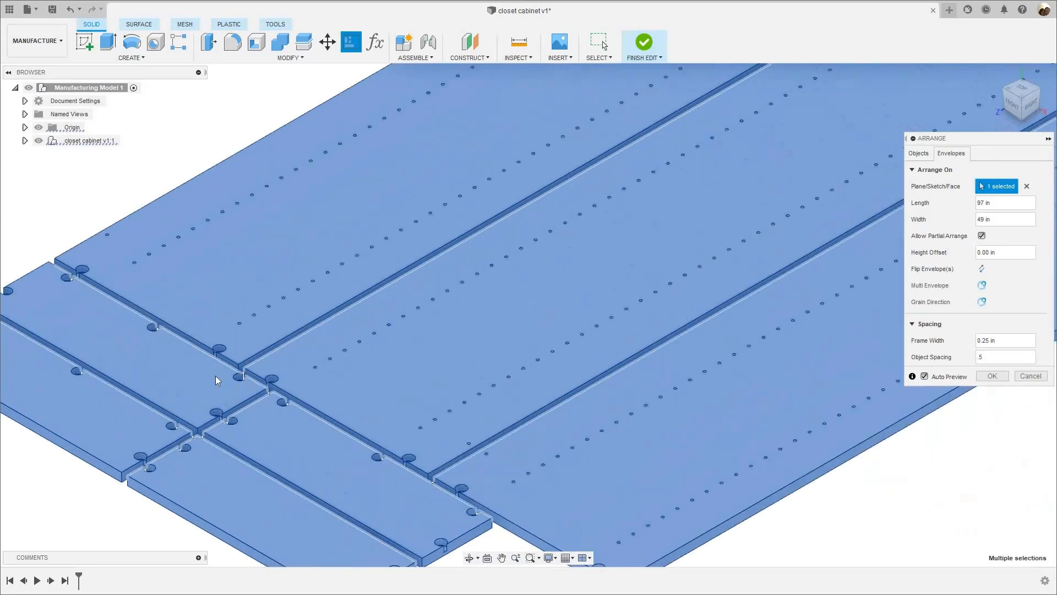
{"action": "scroll", "coordinate": [250, 376], "scroll_direction": "down", "scroll_amount": 6}
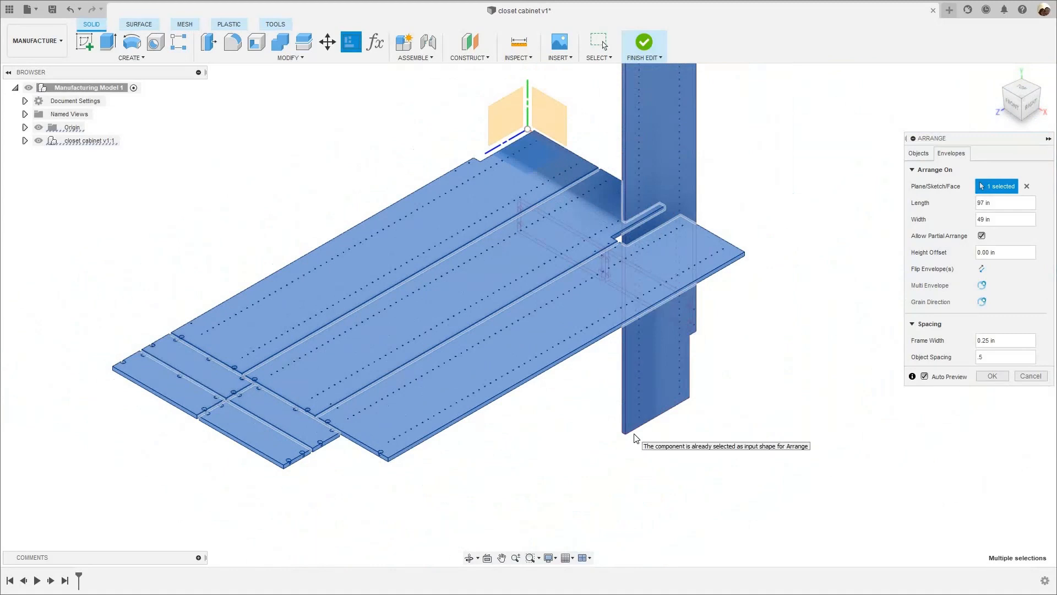
{"action": "scroll", "coordinate": [358, 340], "scroll_direction": "down", "scroll_amount": 5}
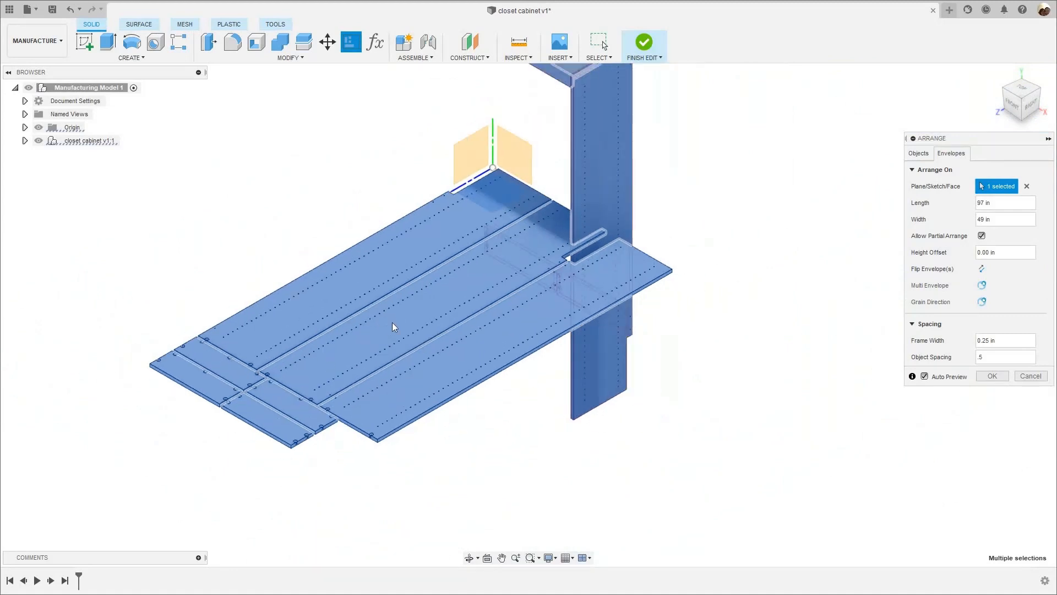
{"action": "scroll", "coordinate": [331, 273], "scroll_direction": "up", "scroll_amount": 3}
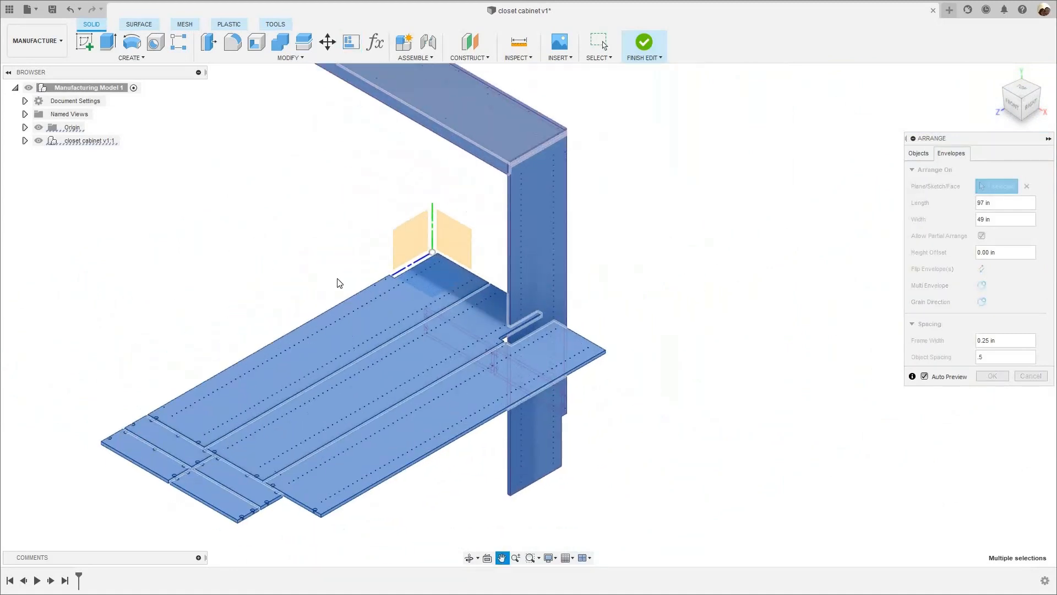
{"action": "scroll", "coordinate": [271, 278], "scroll_direction": "down", "scroll_amount": 1}
{"action": "scroll", "coordinate": [297, 331], "scroll_direction": "down", "scroll_amount": 1}
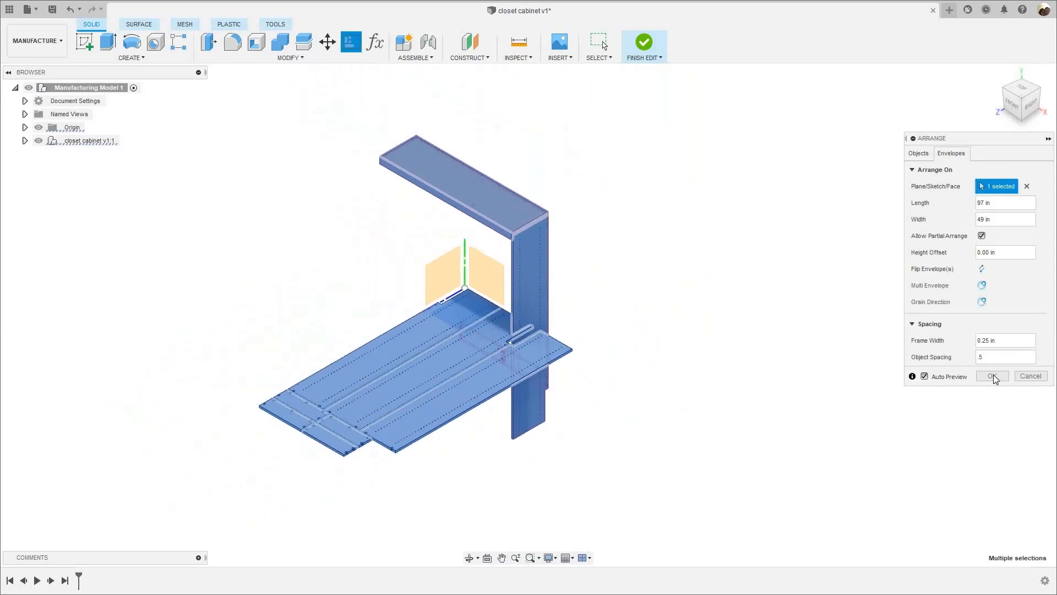
- Accept the Arrange layout of the cabinet panels on the horizontal plane and look over the result
{"action": "left_click", "coordinate": [993, 377]}
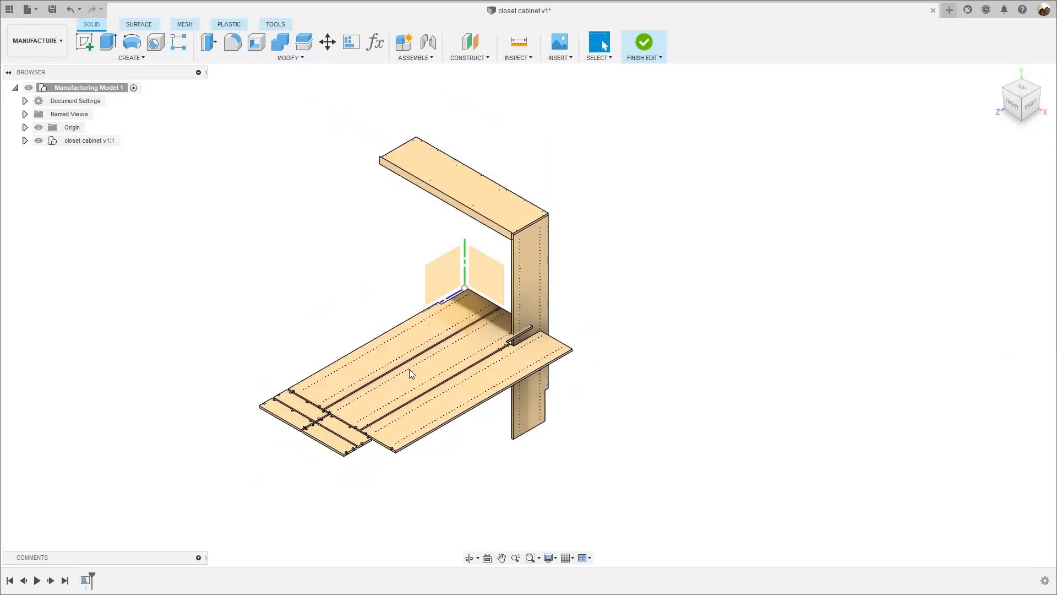
{"action": "scroll", "coordinate": [519, 375], "scroll_direction": "up", "scroll_amount": 5}
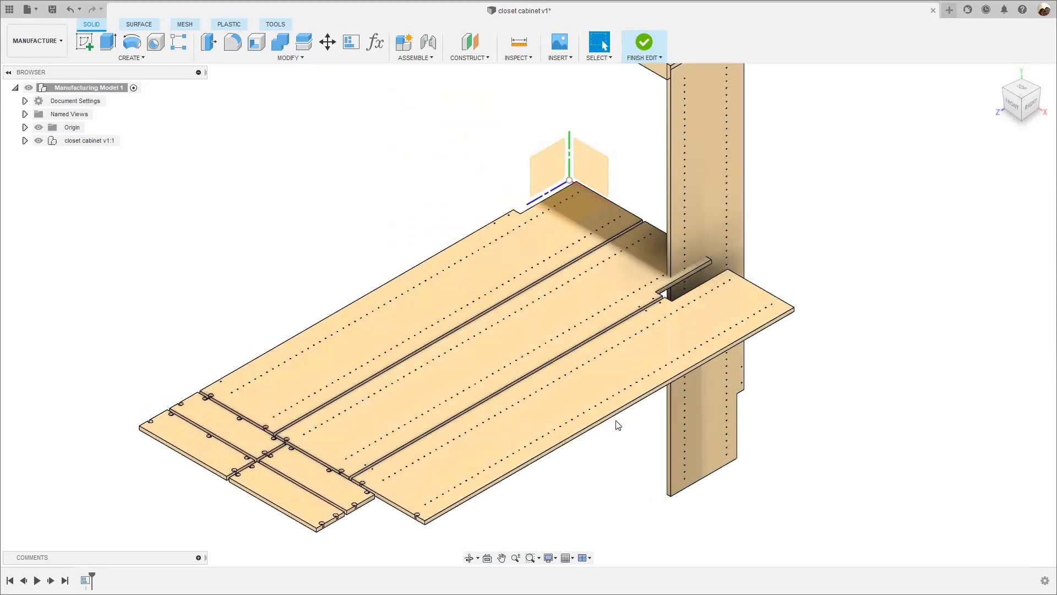
{"action": "scroll", "coordinate": [679, 401], "scroll_direction": "down", "scroll_amount": 3}
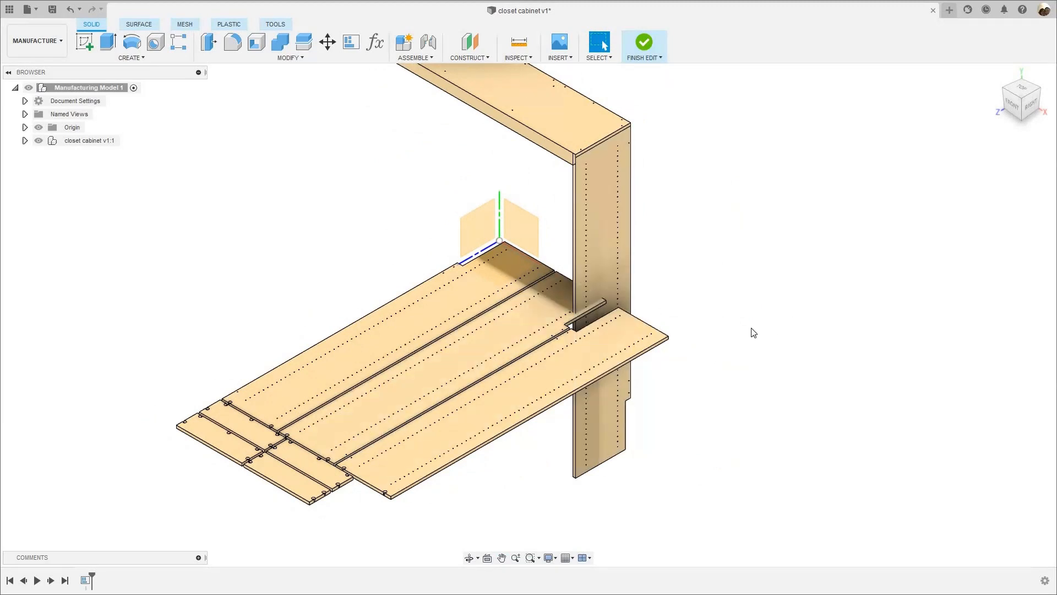
{"action": "scroll", "coordinate": [753, 332], "scroll_direction": "down", "scroll_amount": 1}
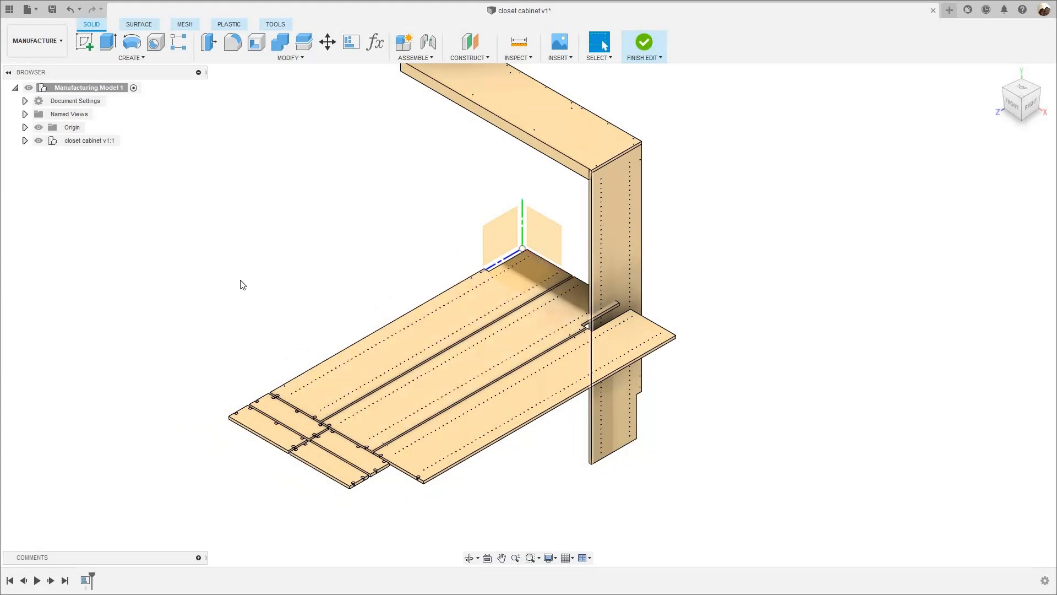
{"action": "scroll", "coordinate": [387, 257], "scroll_direction": "down", "scroll_amount": 1}
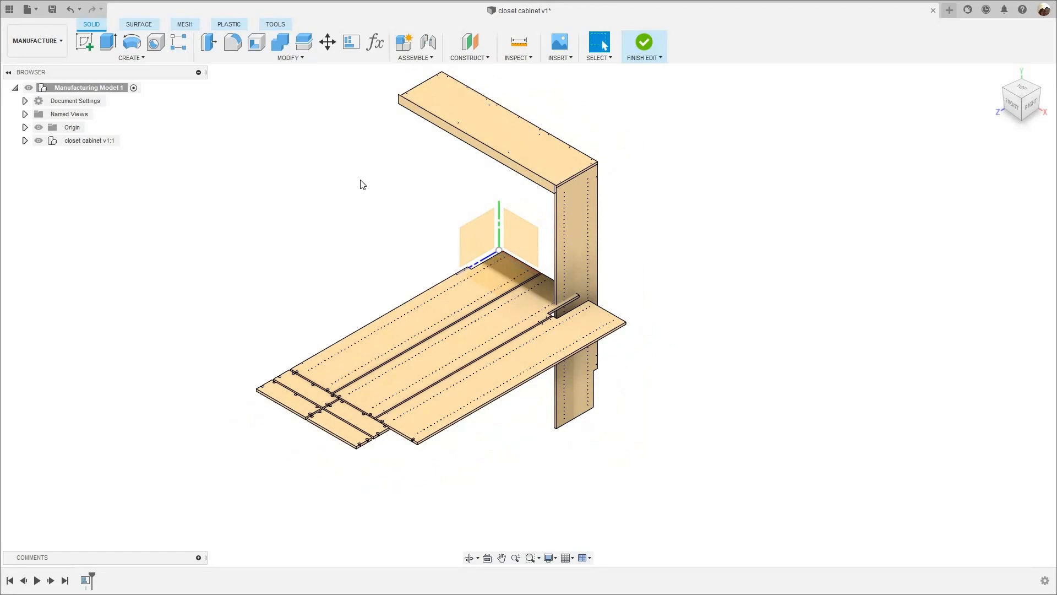
- Start a second Arrange and select the faces of the sub top, front fascia and right side panels
{"action": "right_click", "coordinate": [340, 196]}
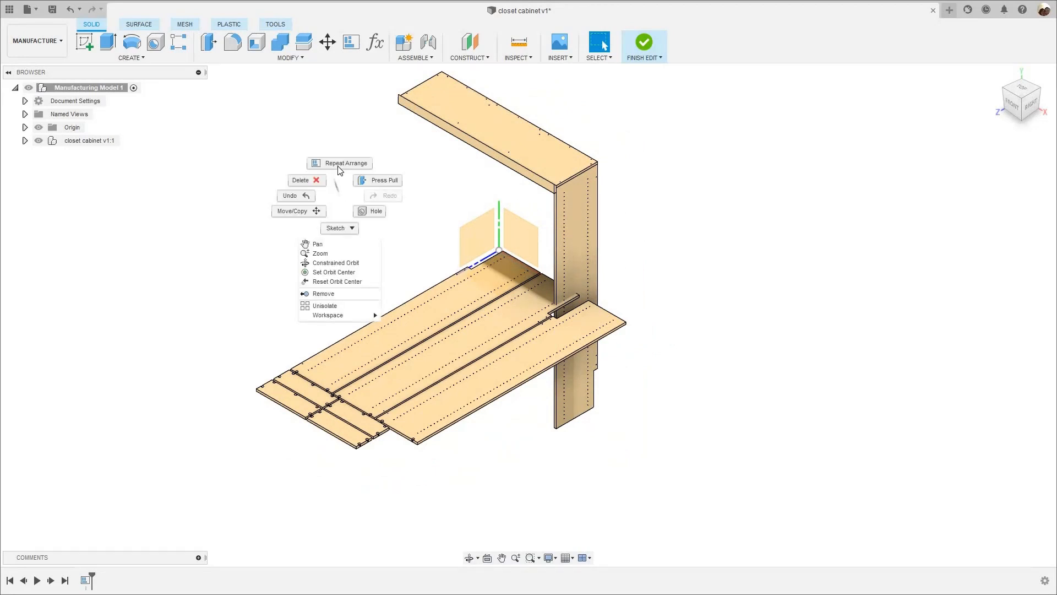
{"action": "left_click", "coordinate": [338, 166]}
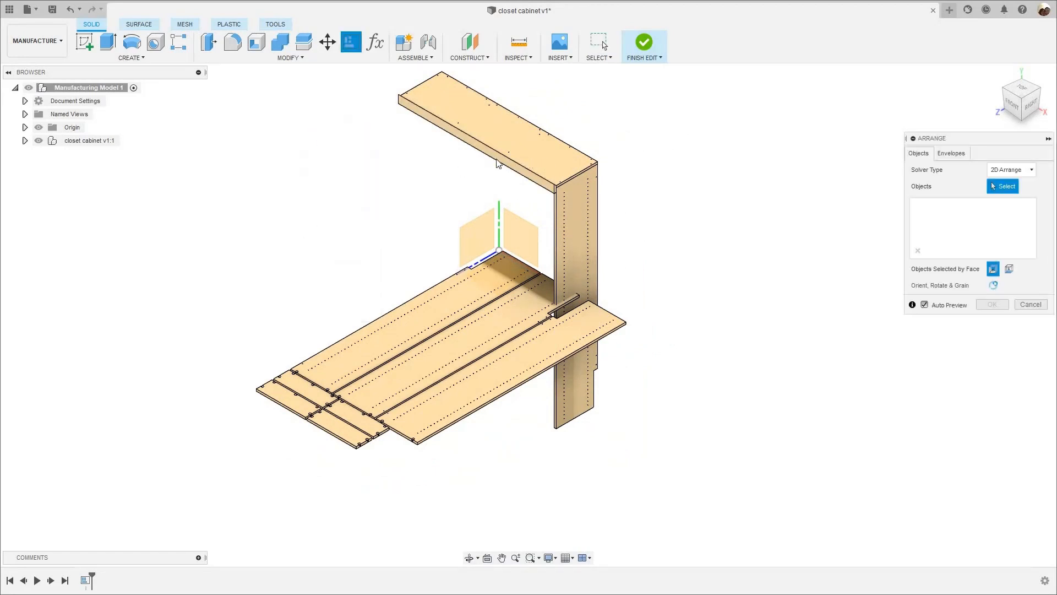
{"action": "scroll", "coordinate": [497, 163], "scroll_direction": "up", "scroll_amount": 3}
{"action": "left_click", "coordinate": [418, 220]}
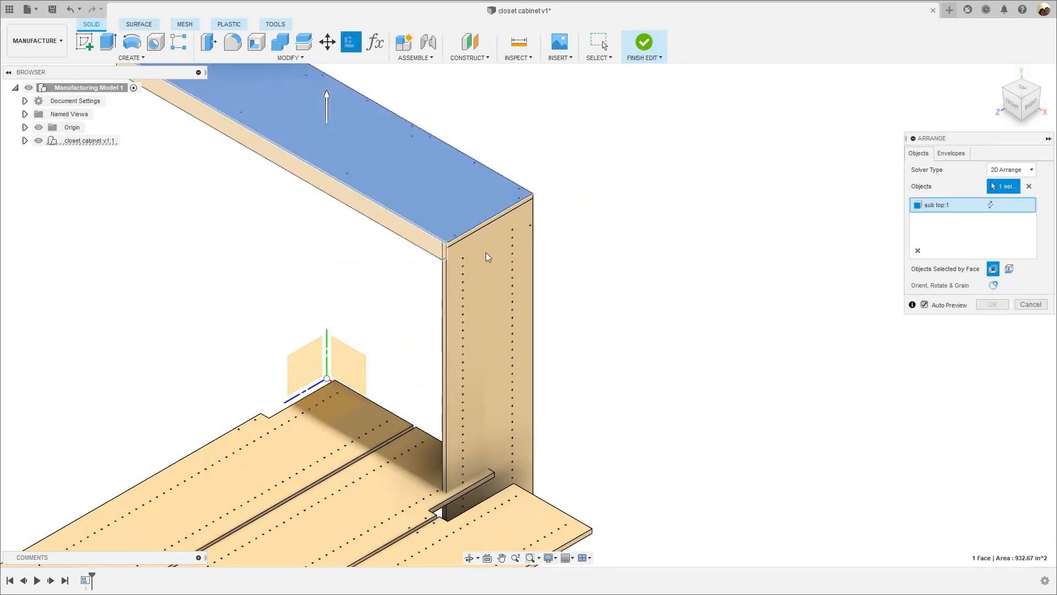
{"action": "left_click", "coordinate": [414, 230]}
{"action": "left_click", "coordinate": [490, 252]}
{"action": "scroll", "coordinate": [564, 253], "scroll_direction": "down", "scroll_amount": 3}
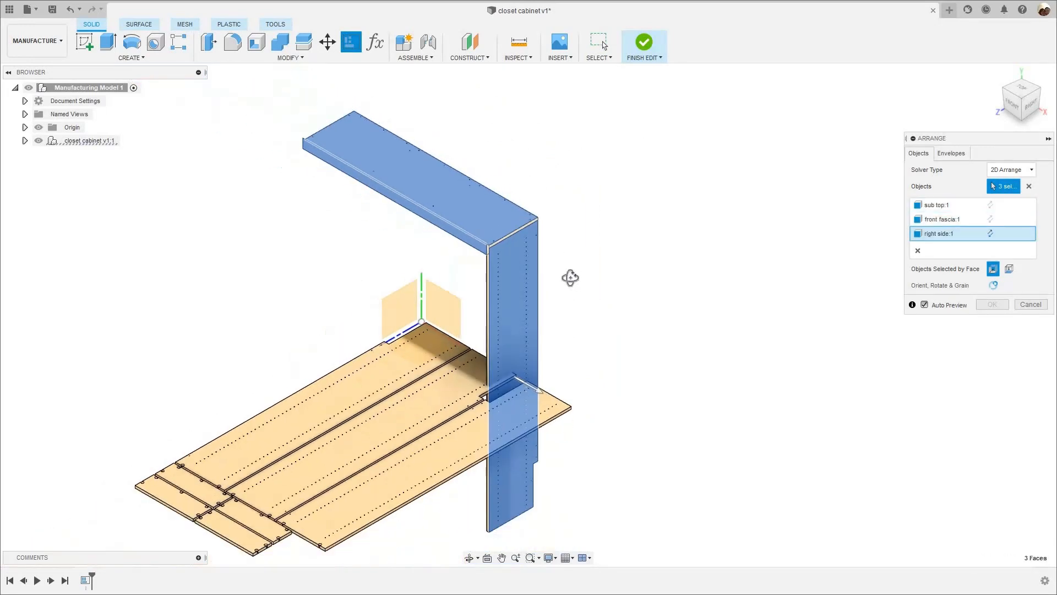
- Add the two lower back panels, Component13 and Component12, to the Arrange objects
{"action": "middle_click_drag", "start_coordinate": [537, 274], "coordinate": [479, 237], "text": "shift"}
{"action": "scroll", "coordinate": [534, 377], "scroll_direction": "up", "scroll_amount": 5}
{"action": "left_click", "coordinate": [527, 339]}
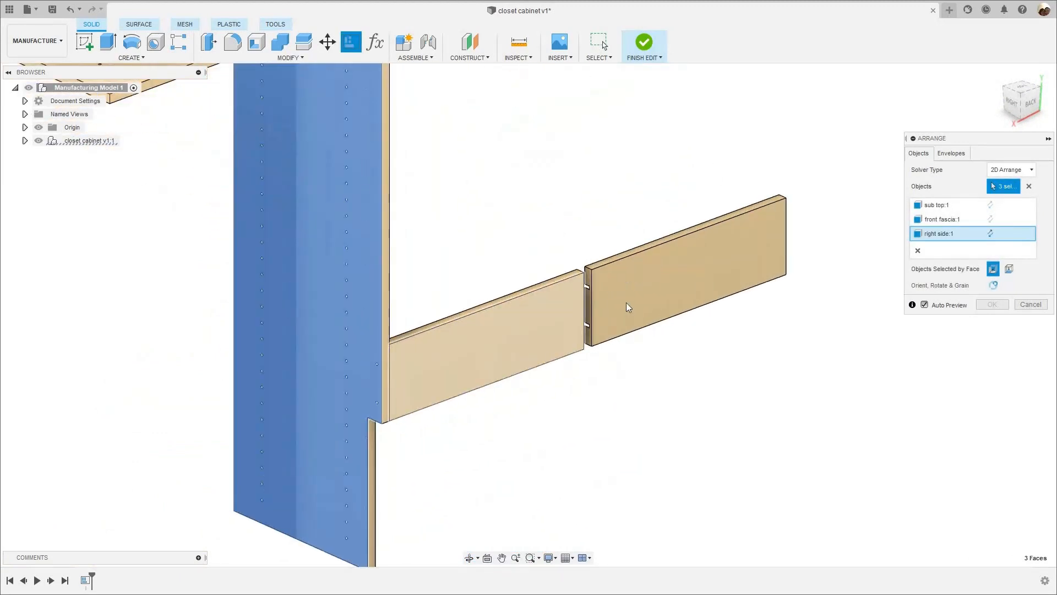
{"action": "left_click", "coordinate": [632, 334]}
{"action": "scroll", "coordinate": [611, 378], "scroll_direction": "down", "scroll_amount": 5}
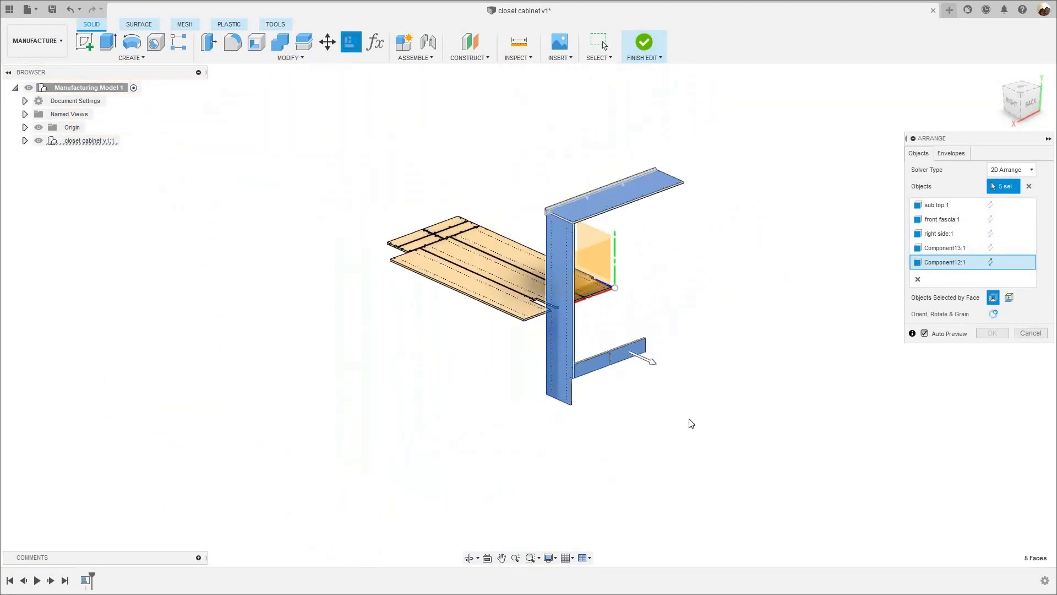
- Place the second arrangement's envelope on the horizontal origin plane
{"action": "middle_click_drag", "start_coordinate": [691, 424], "coordinate": [729, 315], "text": "shift"}
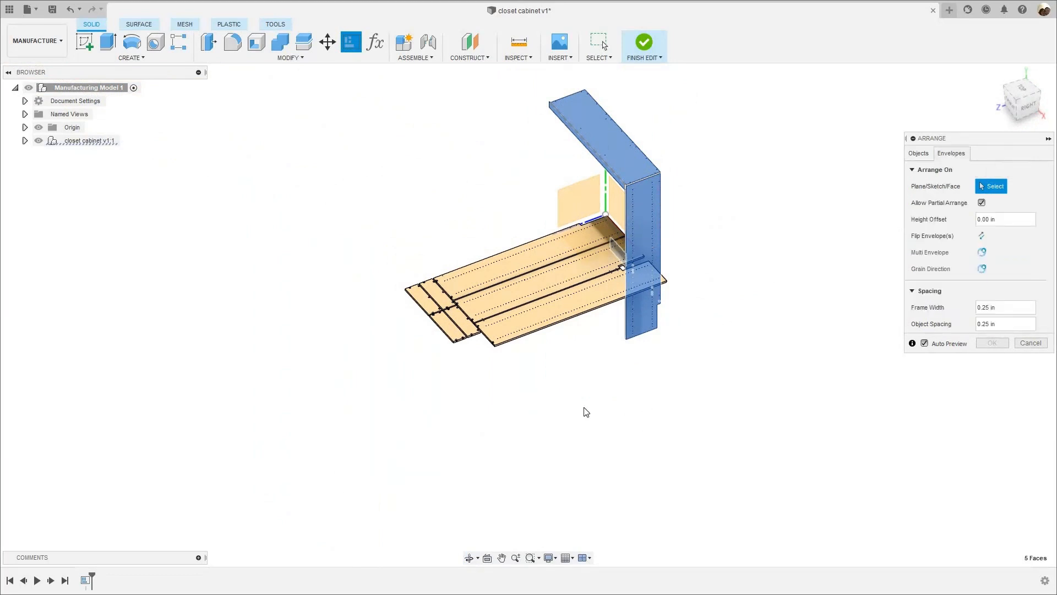
{"action": "middle_click_drag", "start_coordinate": [583, 407], "coordinate": [630, 379], "text": "shift"}
{"action": "scroll", "coordinate": [631, 380], "scroll_direction": "down", "scroll_amount": 3}
{"action": "scroll", "coordinate": [640, 381], "scroll_direction": "down", "scroll_amount": 6}
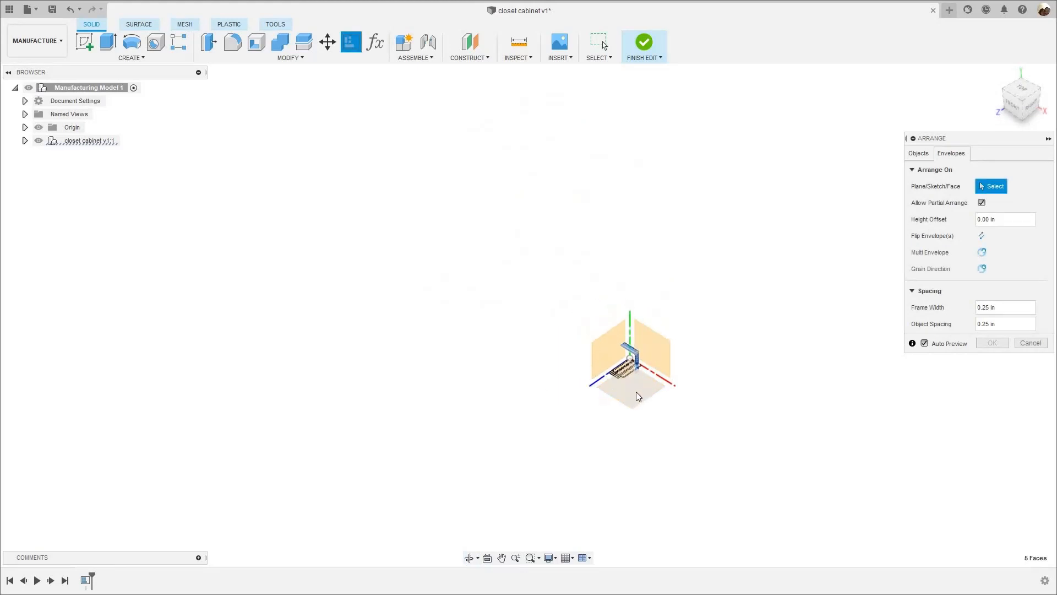
{"action": "left_click", "coordinate": [636, 392]}
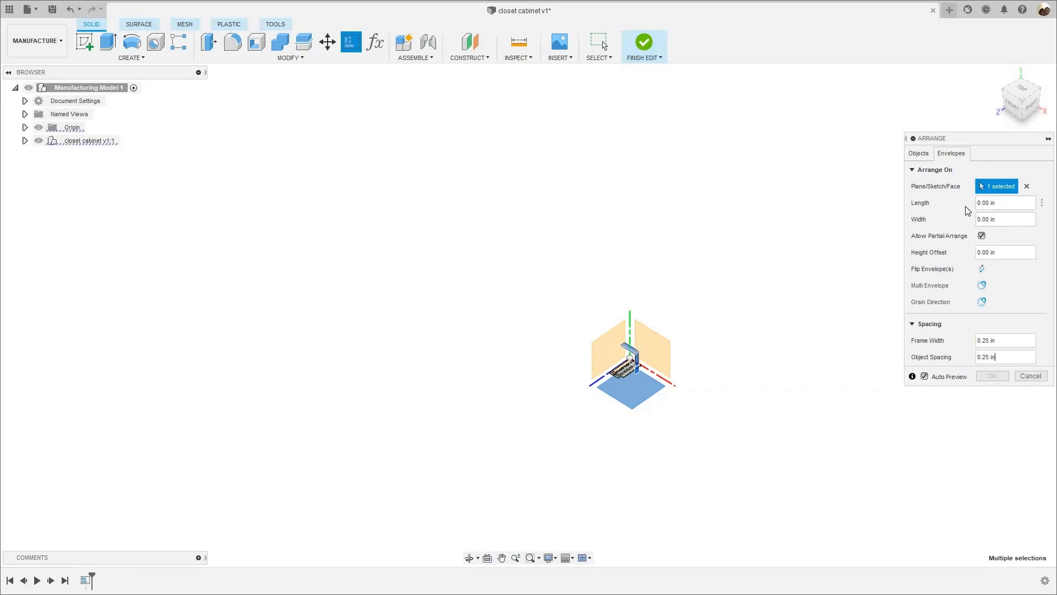
- Set the envelope to 97 in long and 49 in wide with an object spacing of 0.5 in
{"action": "key", "text": "Tab"}
{"action": "type", "text": "9"}
{"action": "left_click_drag", "start_coordinate": [1003, 219], "coordinate": [901, 231]}
{"action": "type", "text": "49"}
{"action": "type", "text": " in"}
{"action": "type", "text": ".5"}
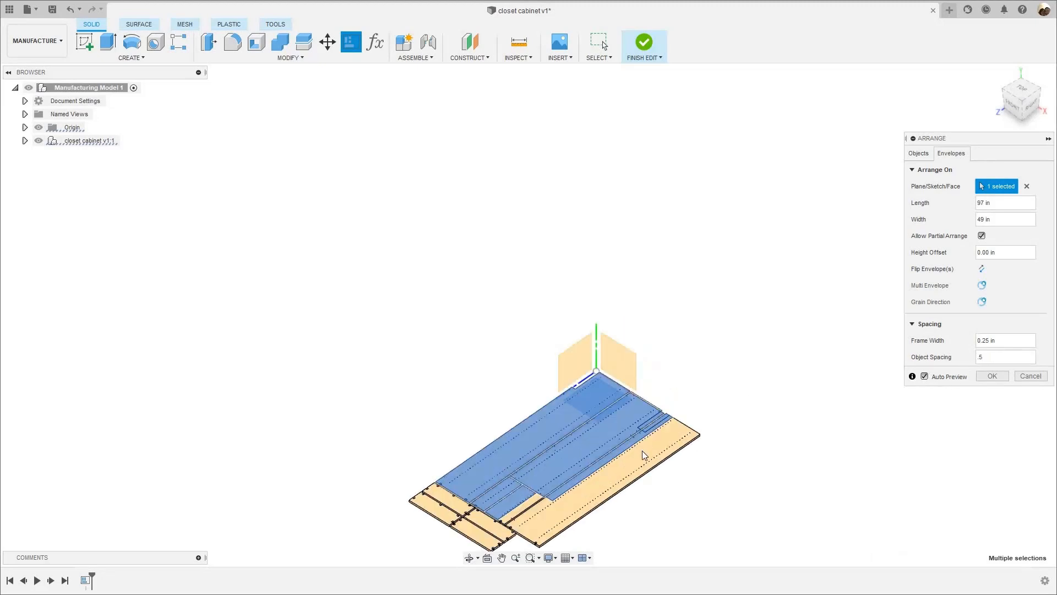
- Check the overlap with the first sheet, set the height offset to 50 in and accept the second arrangement
{"action": "scroll", "coordinate": [562, 484], "scroll_direction": "up", "scroll_amount": 5}
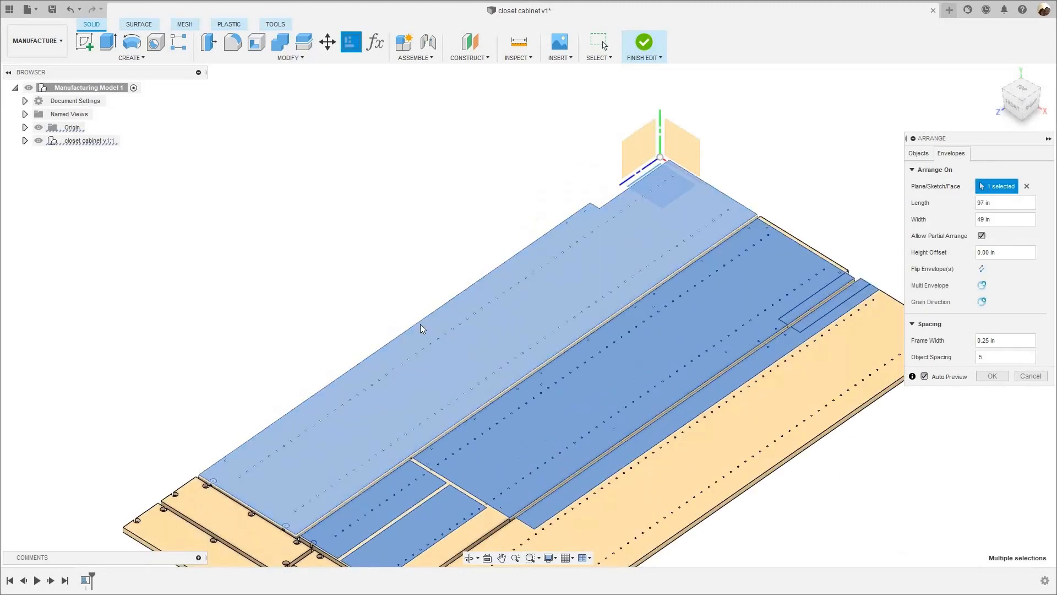
{"action": "scroll", "coordinate": [421, 329], "scroll_direction": "down", "scroll_amount": 6}
{"action": "scroll", "coordinate": [470, 345], "scroll_direction": "up", "scroll_amount": 4}
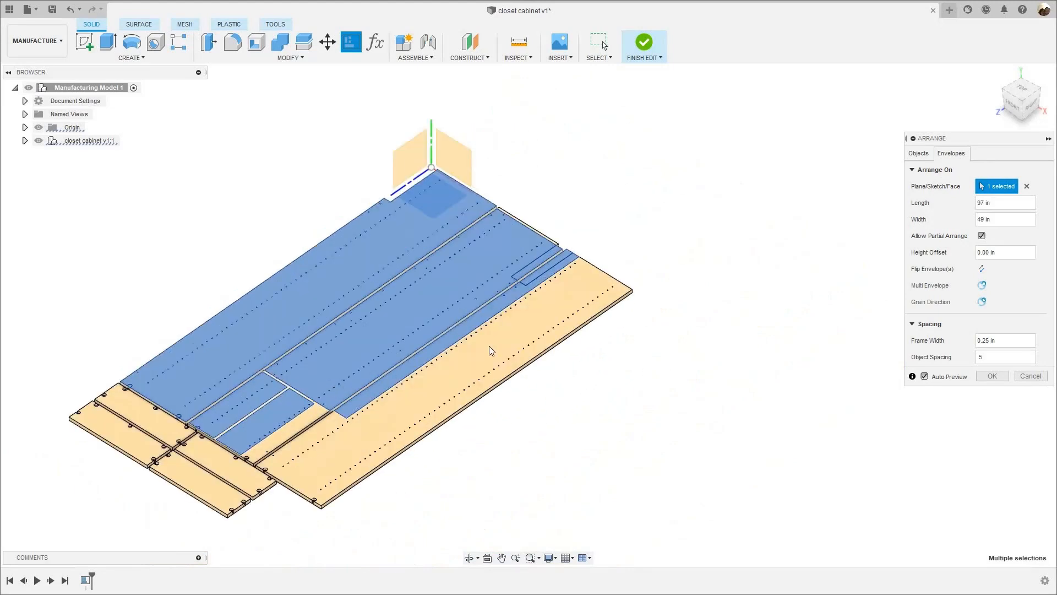
{"action": "scroll", "coordinate": [692, 262], "scroll_direction": "down", "scroll_amount": 2}
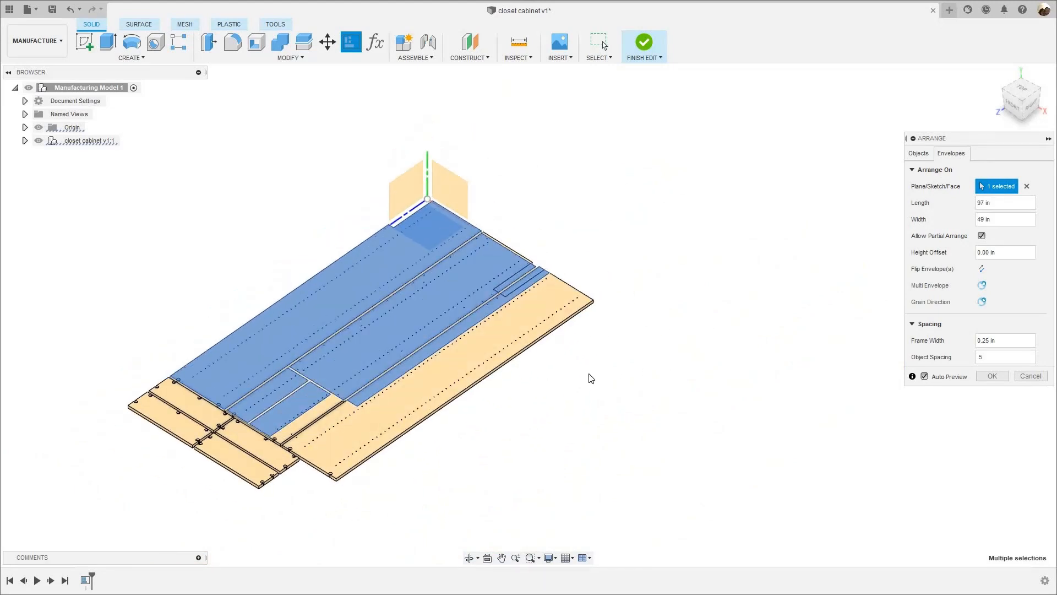
{"action": "scroll", "coordinate": [412, 326], "scroll_direction": "down", "scroll_amount": 1}
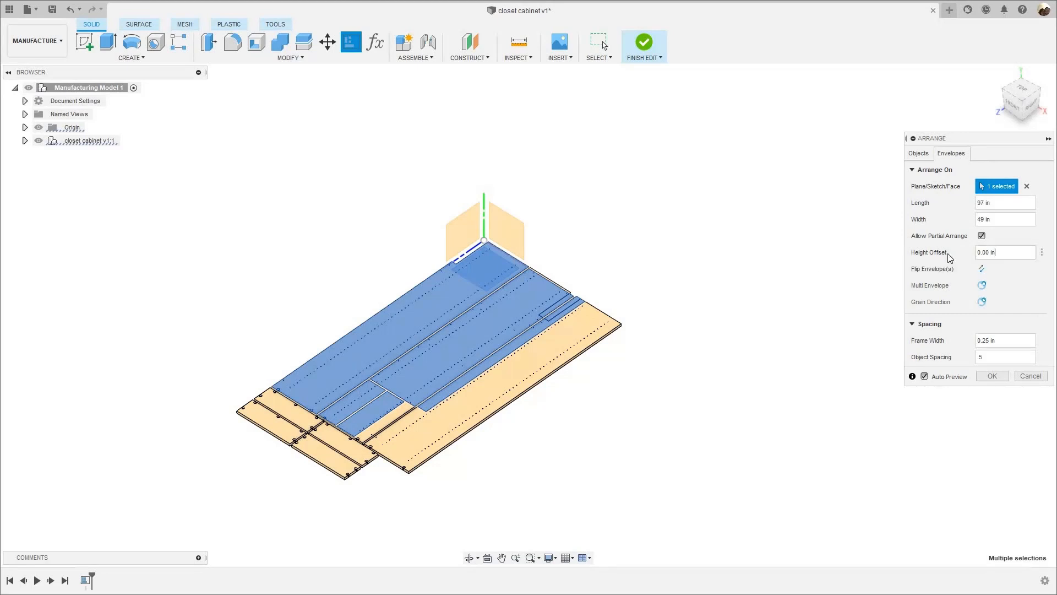
{"action": "left_click_drag", "start_coordinate": [1003, 253], "coordinate": [948, 254]}
{"action": "type", "text": "50"}
{"action": "scroll", "coordinate": [534, 220], "scroll_direction": "down", "scroll_amount": 3}
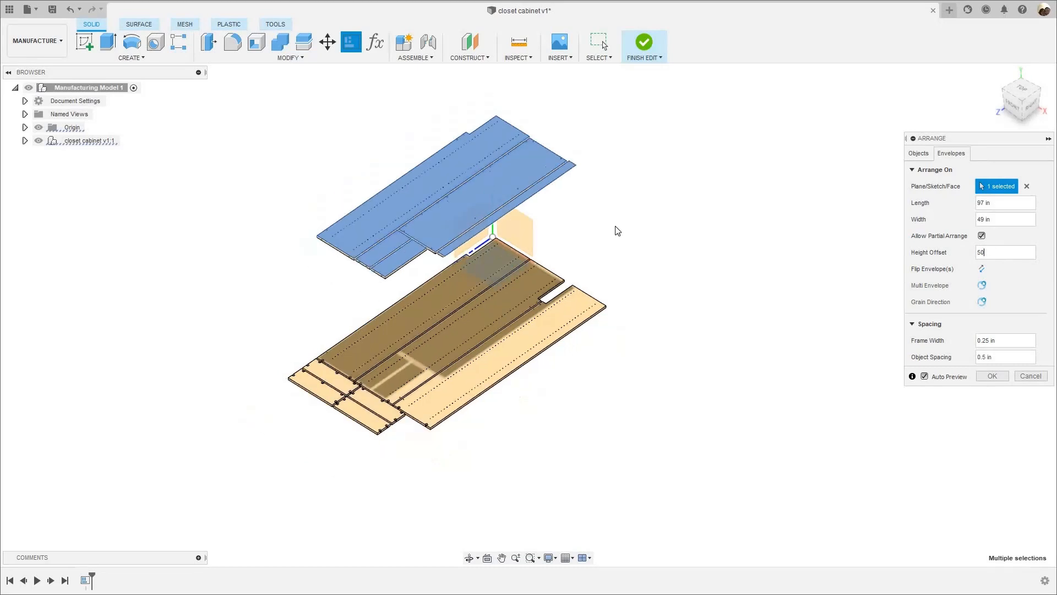
{"action": "left_click", "coordinate": [993, 377]}
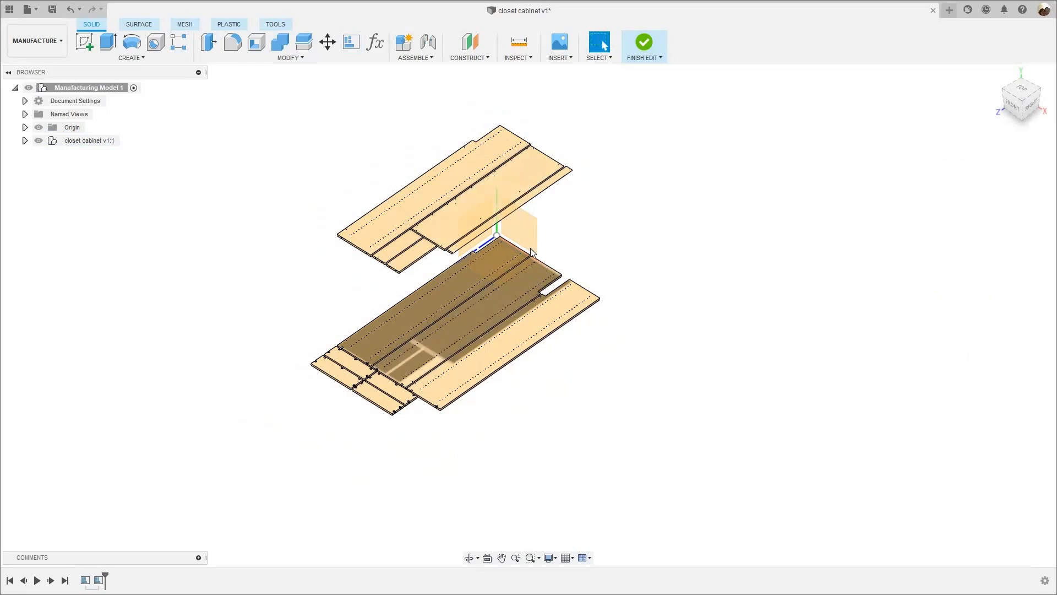
{"action": "middle_click_drag", "start_coordinate": [575, 199], "coordinate": [530, 248]}
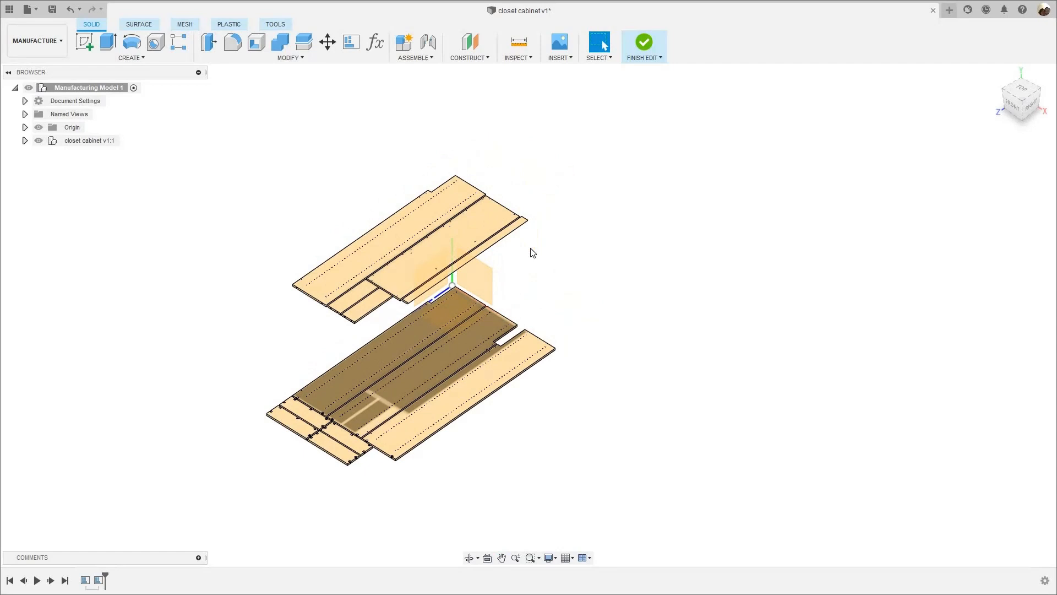
{"action": "left_click", "coordinate": [1023, 91]}
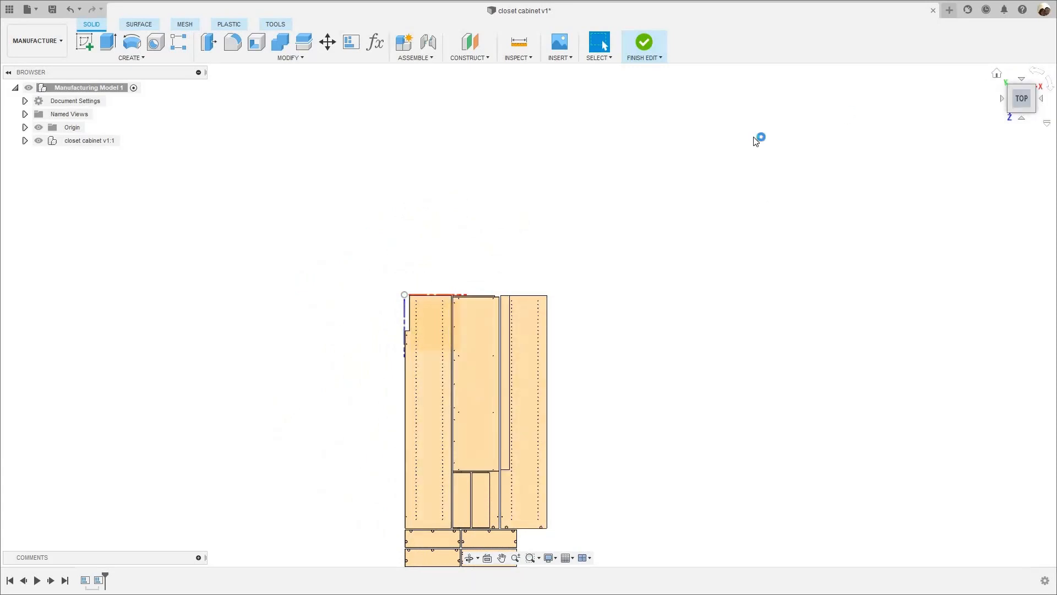
{"action": "left_click", "coordinate": [326, 41]}
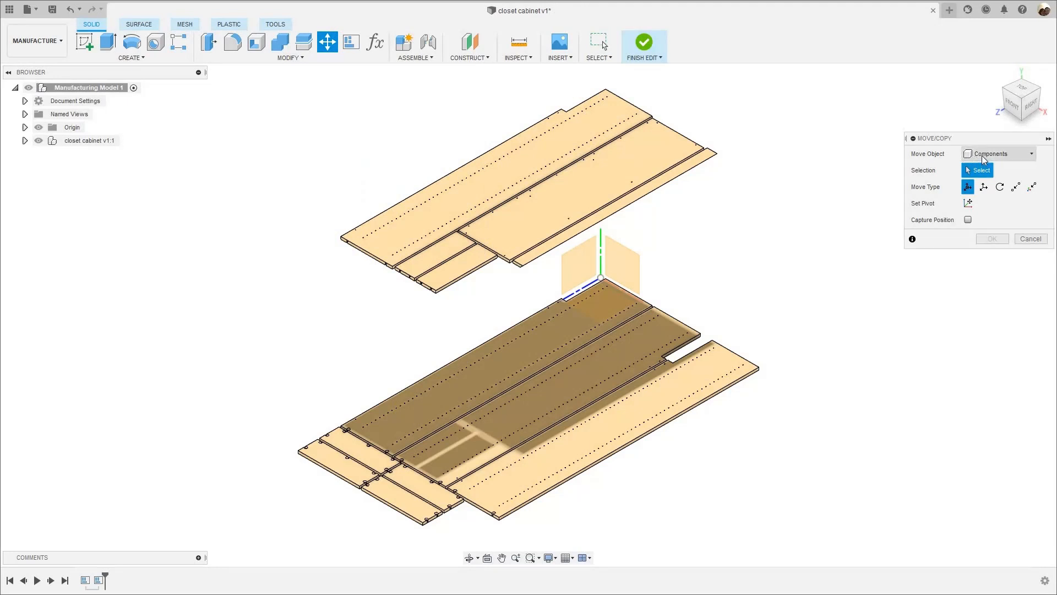
{"action": "left_click", "coordinate": [986, 154]}
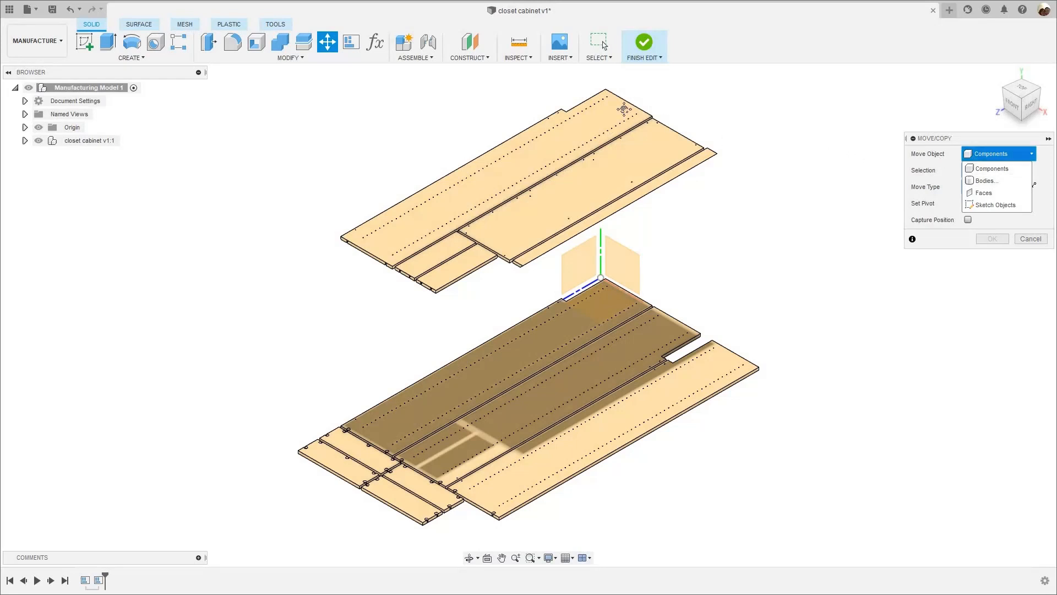
{"action": "middle_click_drag", "start_coordinate": [679, 189], "coordinate": [645, 261]}
{"action": "scroll", "coordinate": [562, 309], "scroll_direction": "up", "scroll_amount": 5}
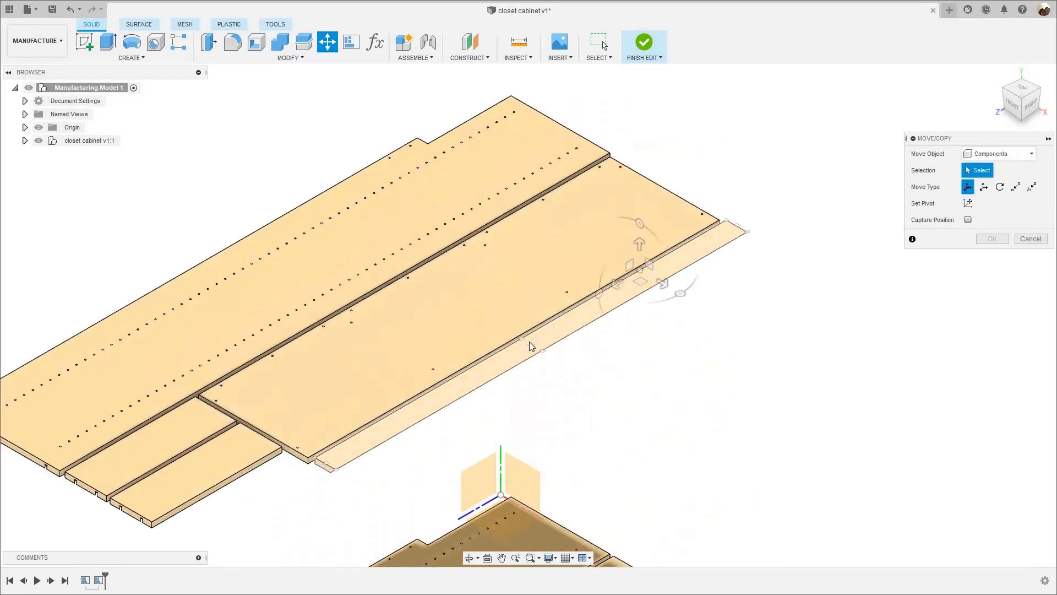
{"action": "left_click", "coordinate": [690, 242]}
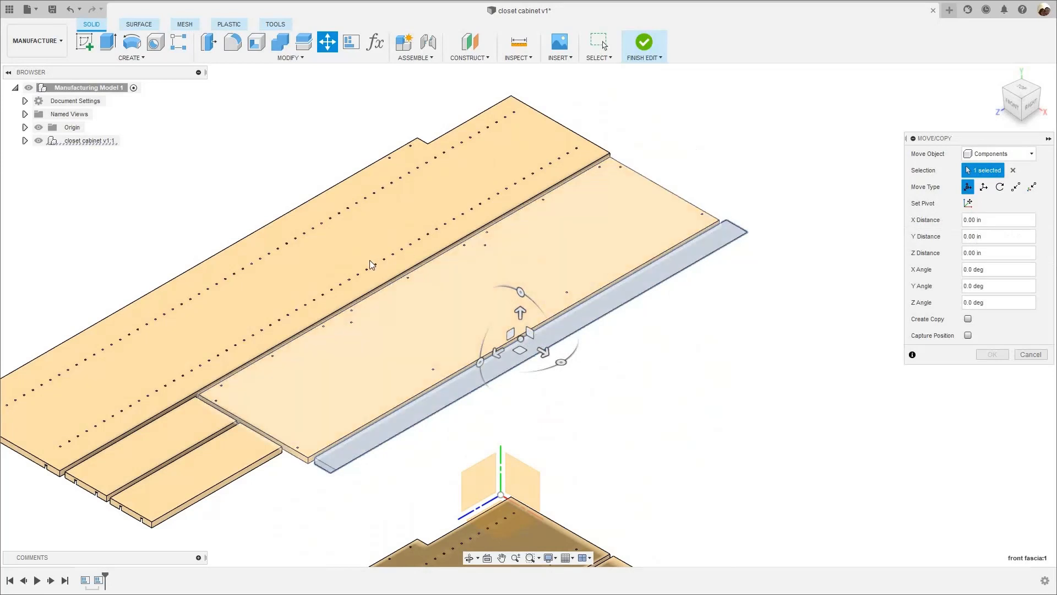
{"action": "scroll", "coordinate": [780, 297], "scroll_direction": "down", "scroll_amount": 3}
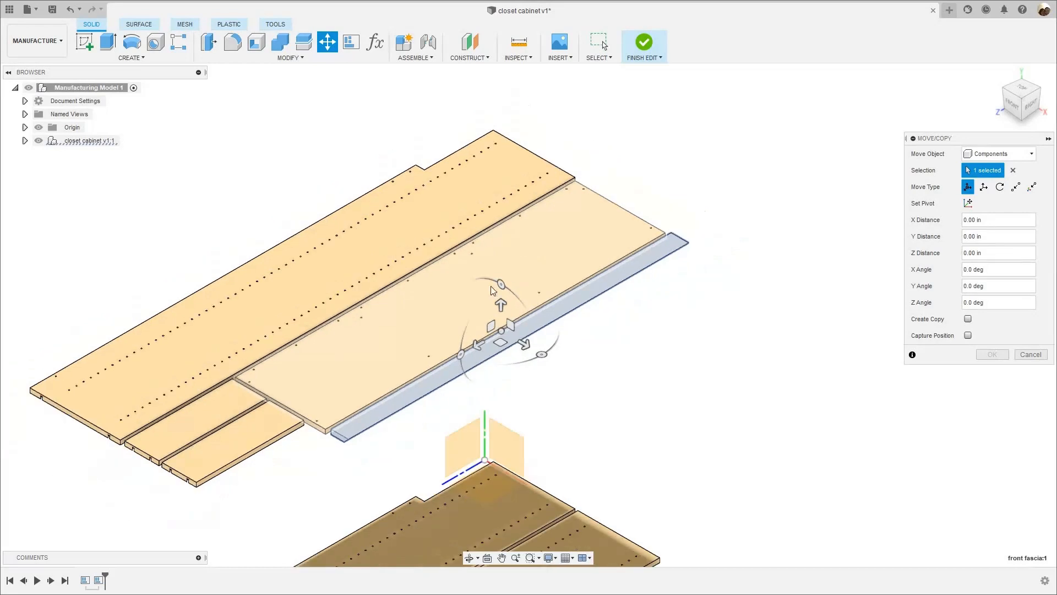
{"action": "left_click", "coordinate": [1026, 354]}
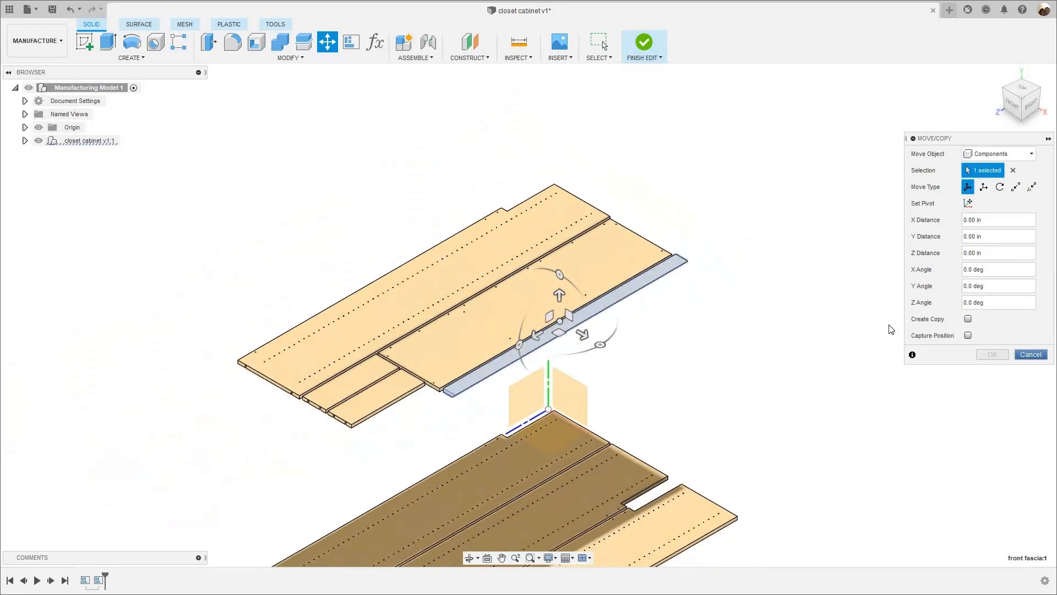
- Examine both nested sheets from several angles, comparing which side of the panels the grooves, holes and connector pockets face
{"action": "scroll", "coordinate": [297, 379], "scroll_direction": "up", "scroll_amount": 5}
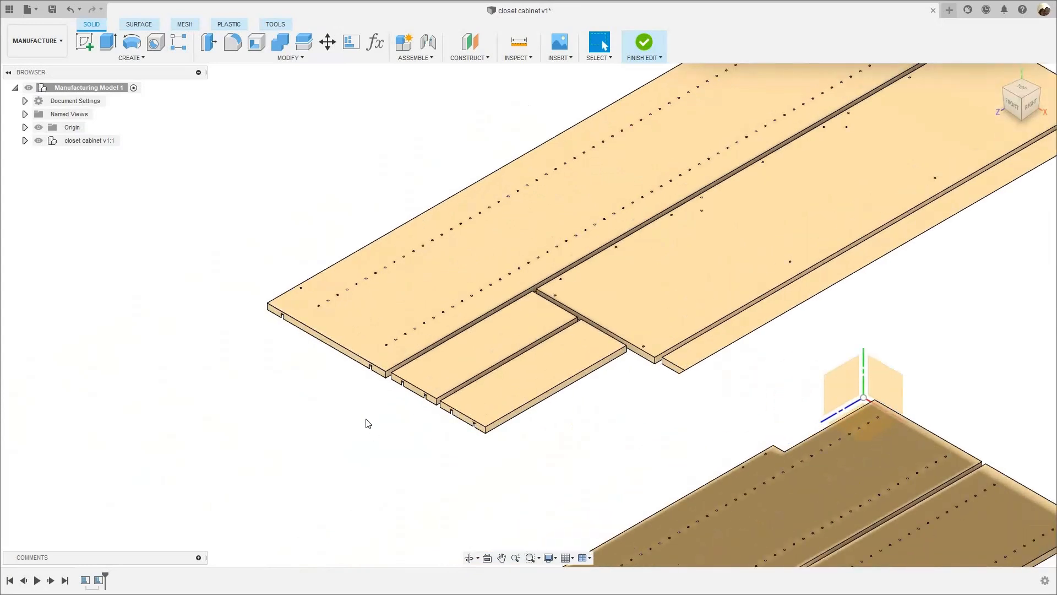
{"action": "scroll", "coordinate": [295, 306], "scroll_direction": "up", "scroll_amount": 8}
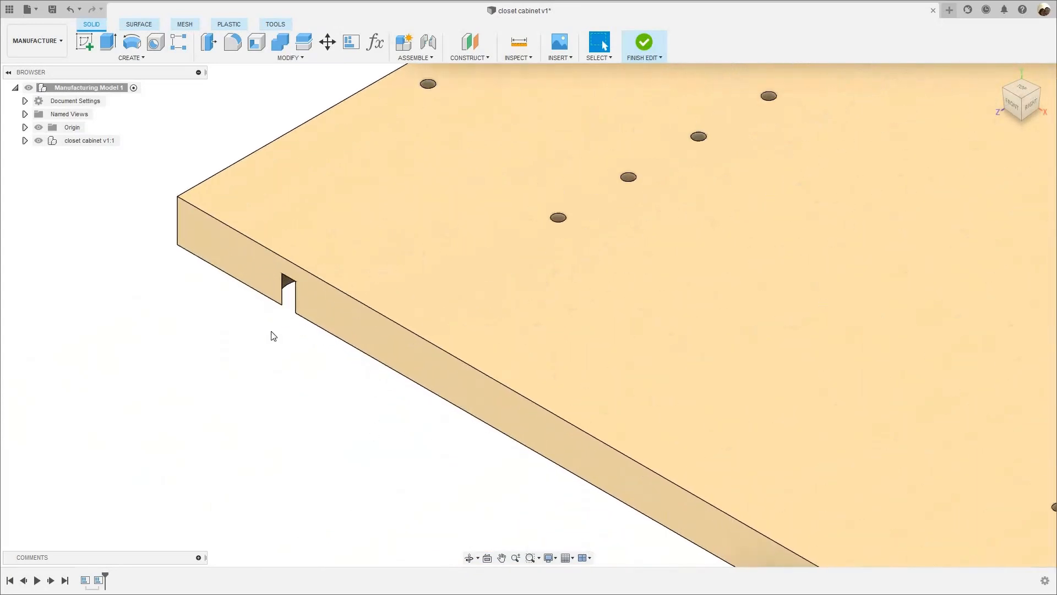
{"action": "scroll", "coordinate": [274, 336], "scroll_direction": "down", "scroll_amount": 10}
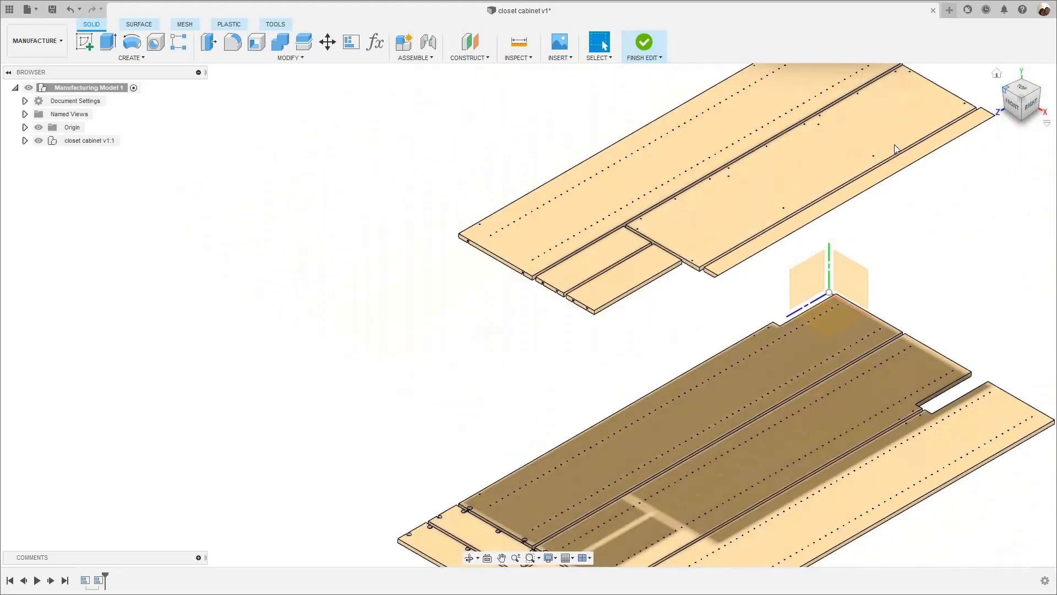
{"action": "left_click", "coordinate": [1021, 87]}
{"action": "middle_click_drag", "start_coordinate": [596, 303], "coordinate": [563, 233]}
{"action": "scroll", "coordinate": [564, 233], "scroll_direction": "up", "scroll_amount": 3}
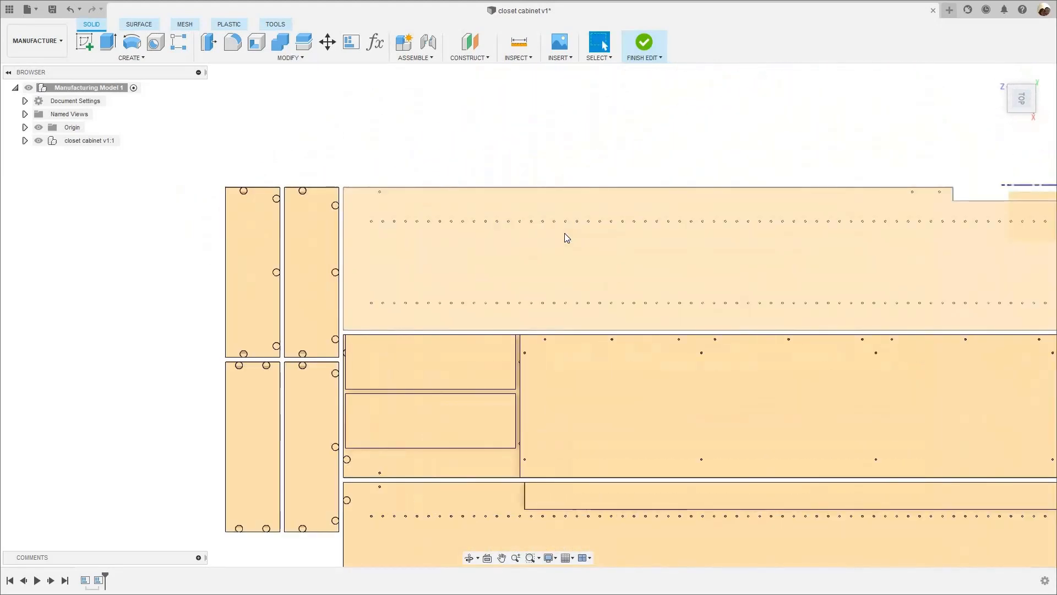
{"action": "scroll", "coordinate": [982, 146], "scroll_direction": "down", "scroll_amount": 5}
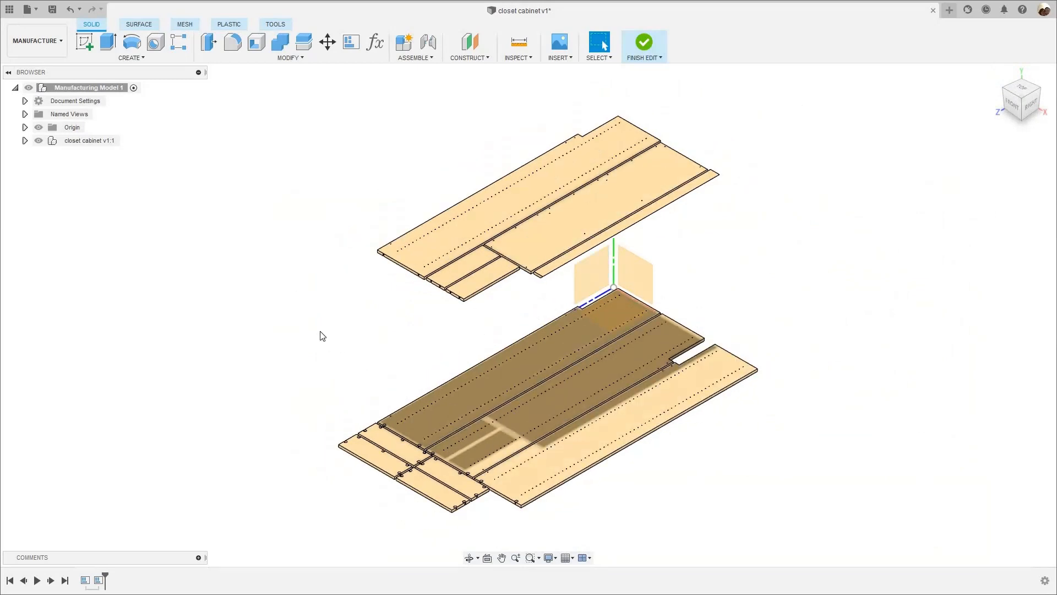
{"action": "middle_click_drag", "start_coordinate": [519, 448], "coordinate": [484, 396]}
{"action": "scroll", "coordinate": [495, 372], "scroll_direction": "up", "scroll_amount": 7}
{"action": "scroll", "coordinate": [279, 433], "scroll_direction": "up", "scroll_amount": 5}
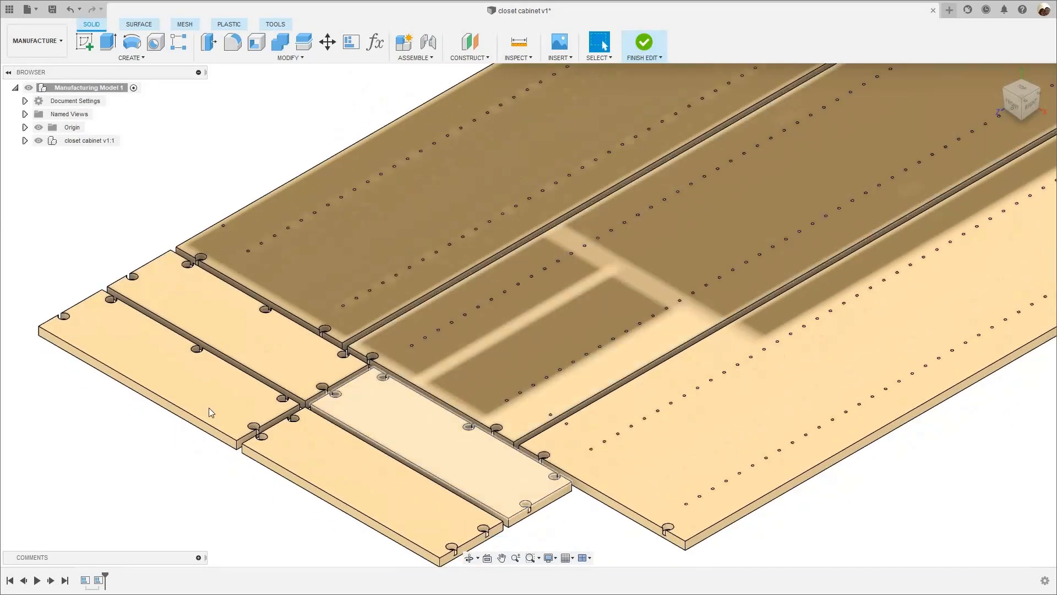
{"action": "scroll", "coordinate": [368, 346], "scroll_direction": "down", "scroll_amount": 8}
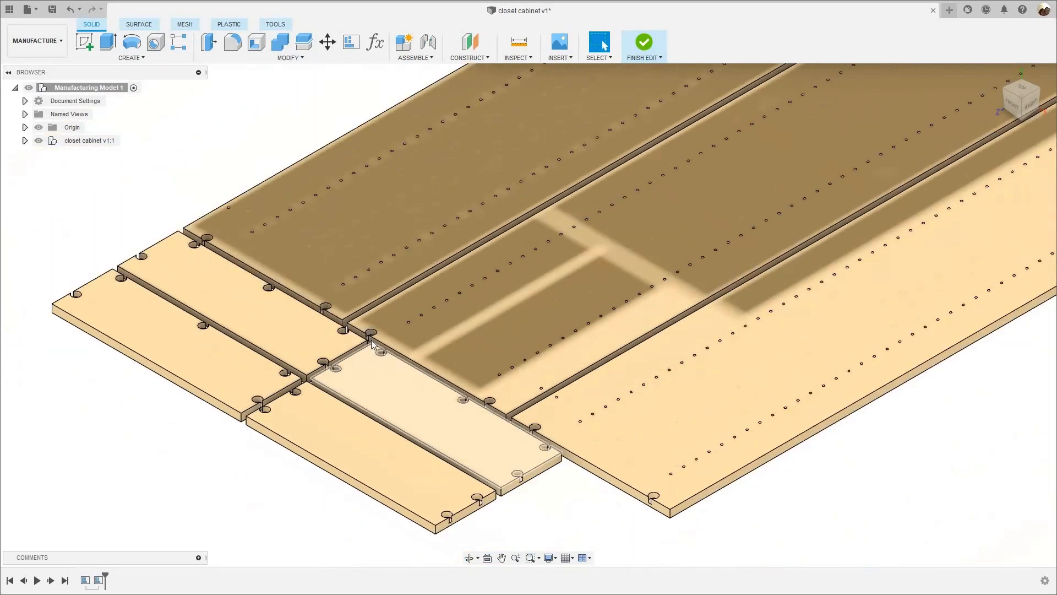
{"action": "scroll", "coordinate": [343, 403], "scroll_direction": "down", "scroll_amount": 3}
{"action": "scroll", "coordinate": [343, 403], "scroll_direction": "down", "scroll_amount": 2}
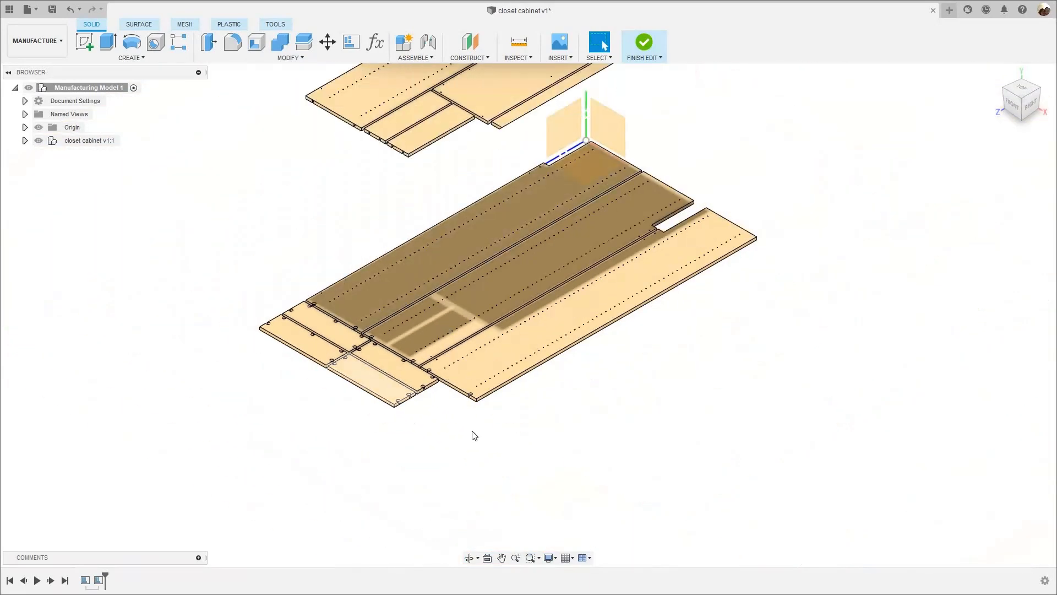
{"action": "middle_click_drag", "start_coordinate": [265, 331], "coordinate": [293, 435]}
{"action": "middle_click_drag", "start_coordinate": [233, 388], "coordinate": [156, 505]}
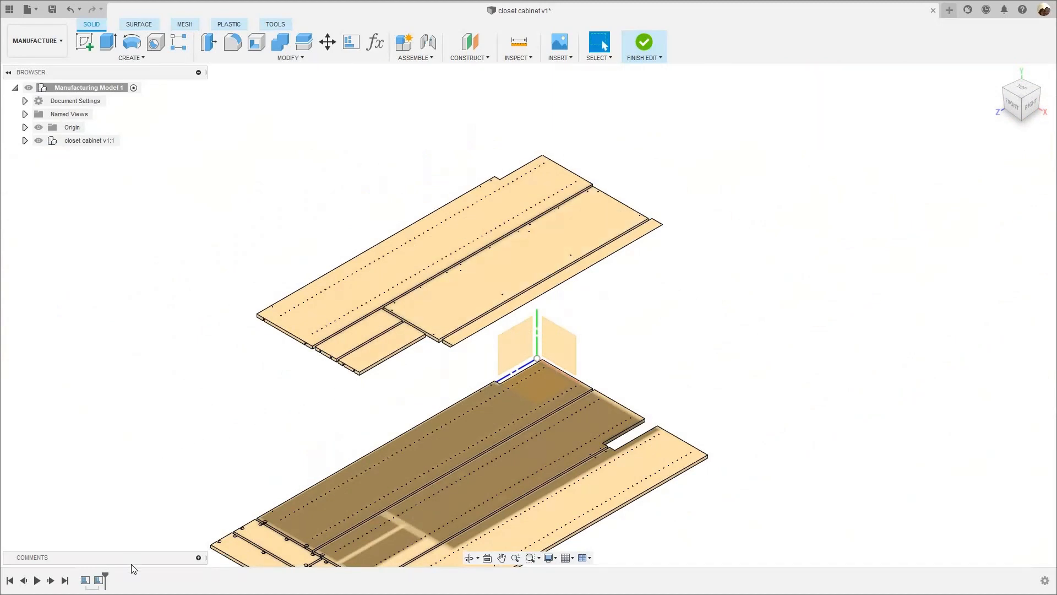
- Edit the second arrangement so its five panels lie with their connector pockets facing up, and accept it
{"action": "left_click", "coordinate": [98, 580]}
{"action": "right_click", "coordinate": [114, 509]}
{"action": "left_click", "coordinate": [137, 505]}
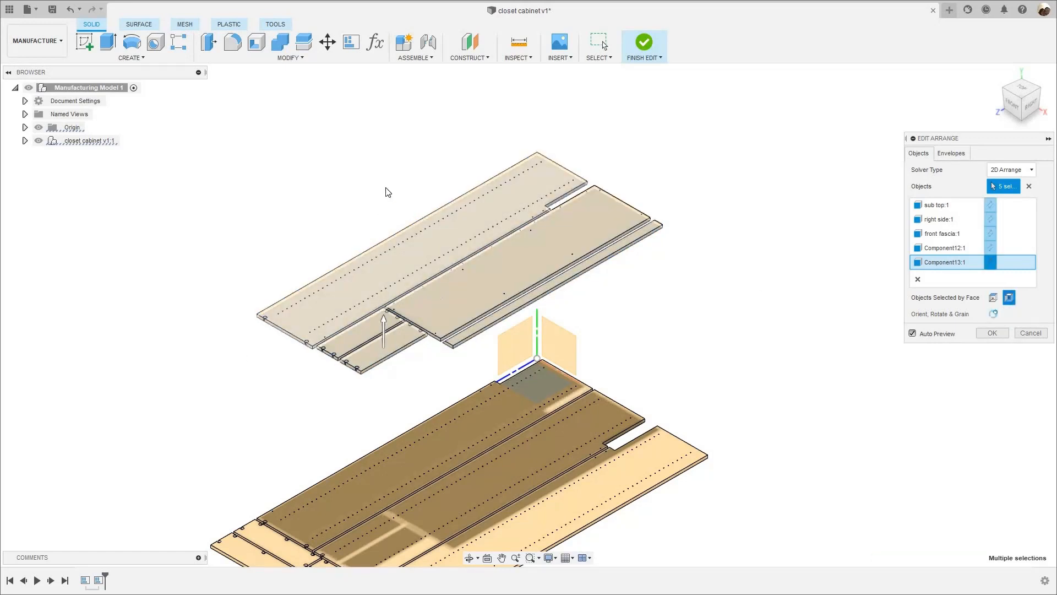
{"action": "scroll", "coordinate": [348, 315], "scroll_direction": "up", "scroll_amount": 3}
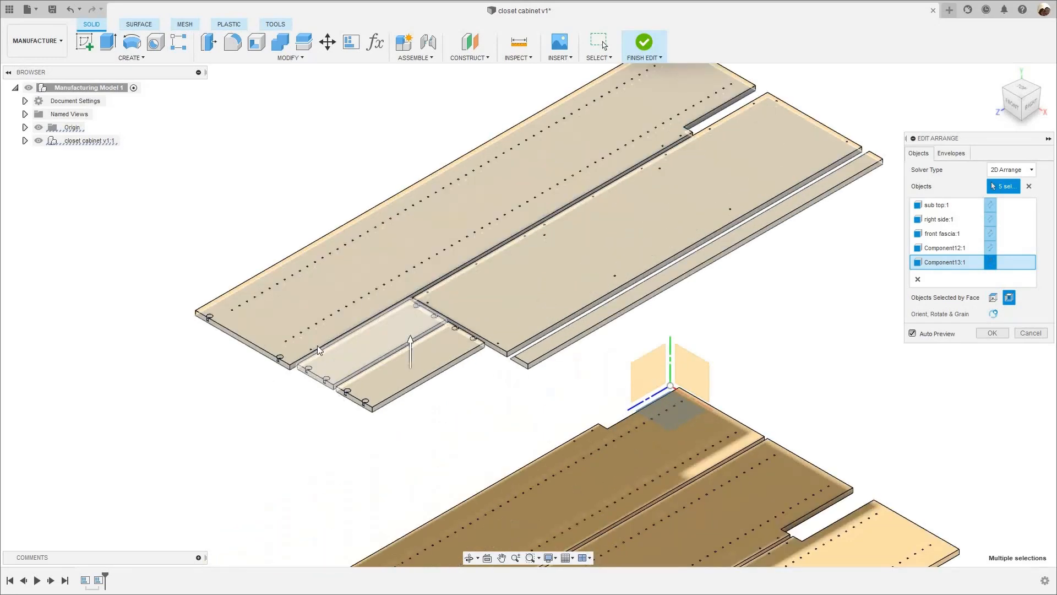
{"action": "scroll", "coordinate": [821, 371], "scroll_direction": "down", "scroll_amount": 5}
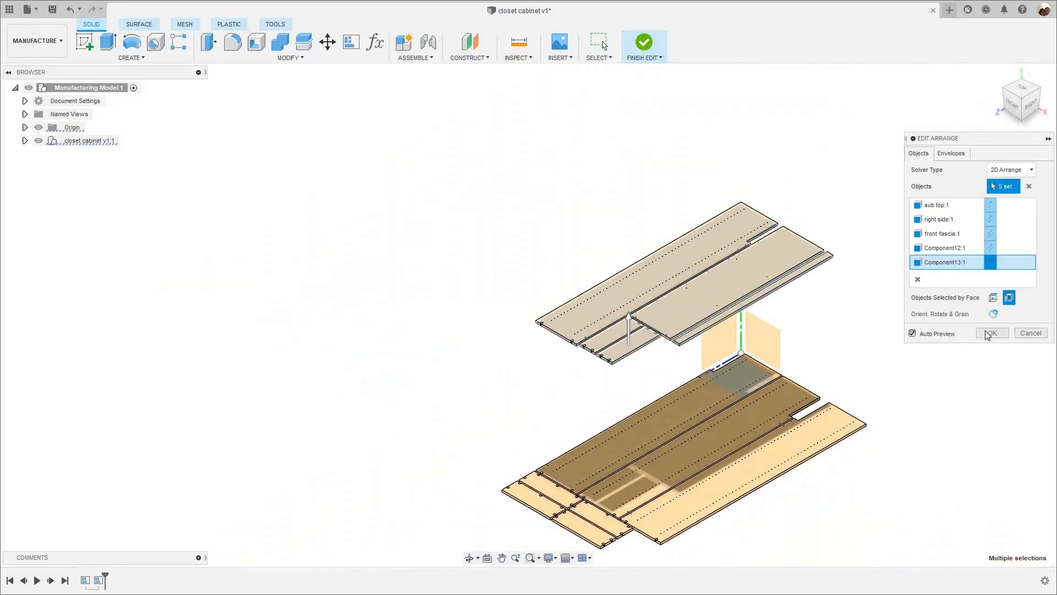
{"action": "left_click", "coordinate": [992, 333]}
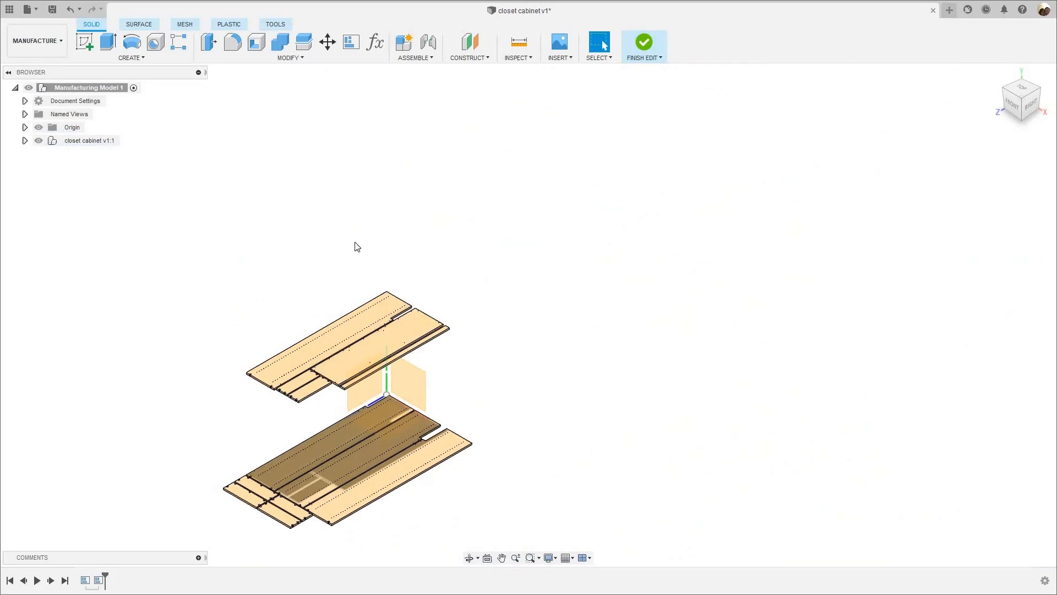
- Move the second sheet's five panels about 98.4 in along X with their position captured, and finish editing the manufacturing model
{"action": "left_click", "coordinate": [328, 42]}
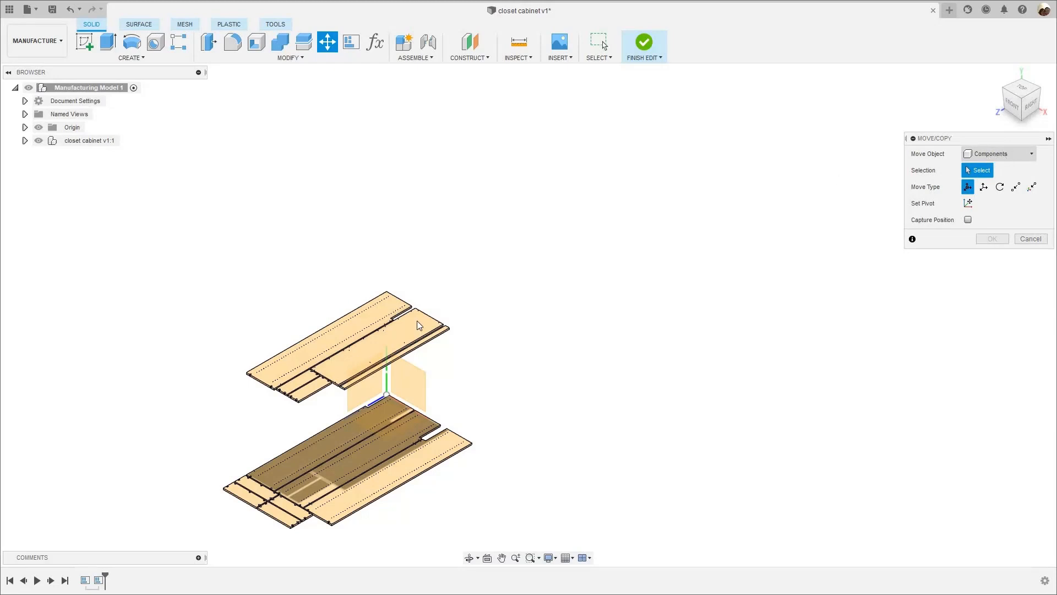
{"action": "scroll", "coordinate": [455, 356], "scroll_direction": "up", "scroll_amount": 8}
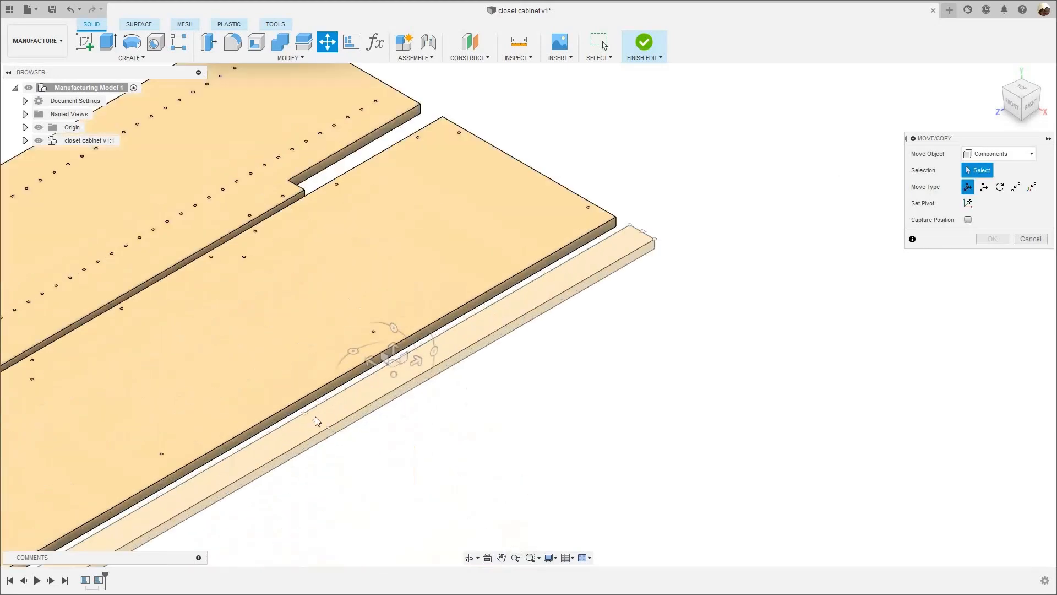
{"action": "left_click", "coordinate": [442, 342]}
{"action": "scroll", "coordinate": [429, 346], "scroll_direction": "down", "scroll_amount": 4}
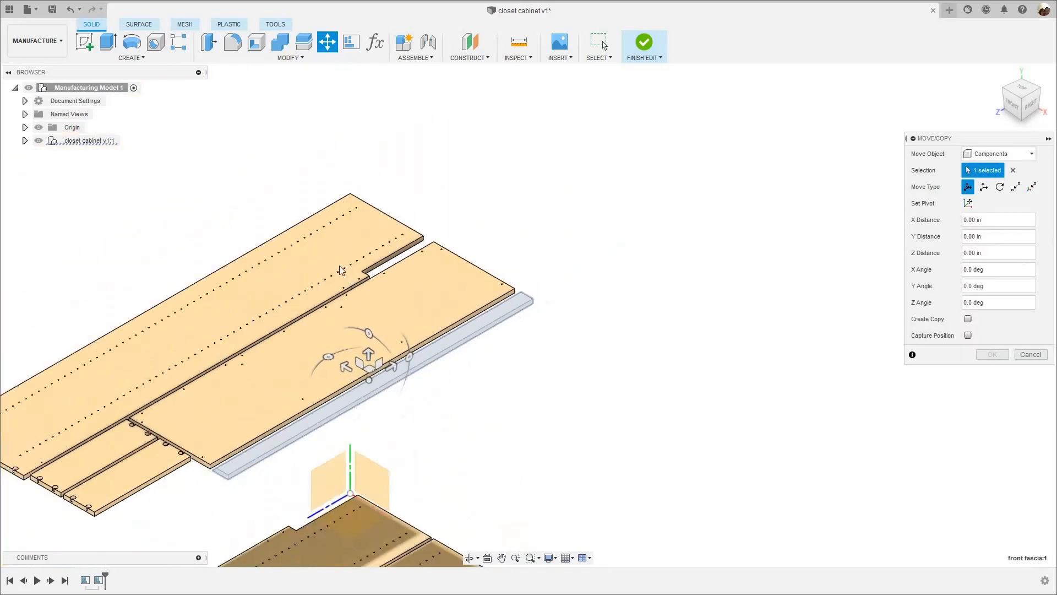
{"action": "left_click", "coordinate": [399, 308]}
{"action": "left_click", "coordinate": [339, 265]}
{"action": "left_click", "coordinate": [134, 466]}
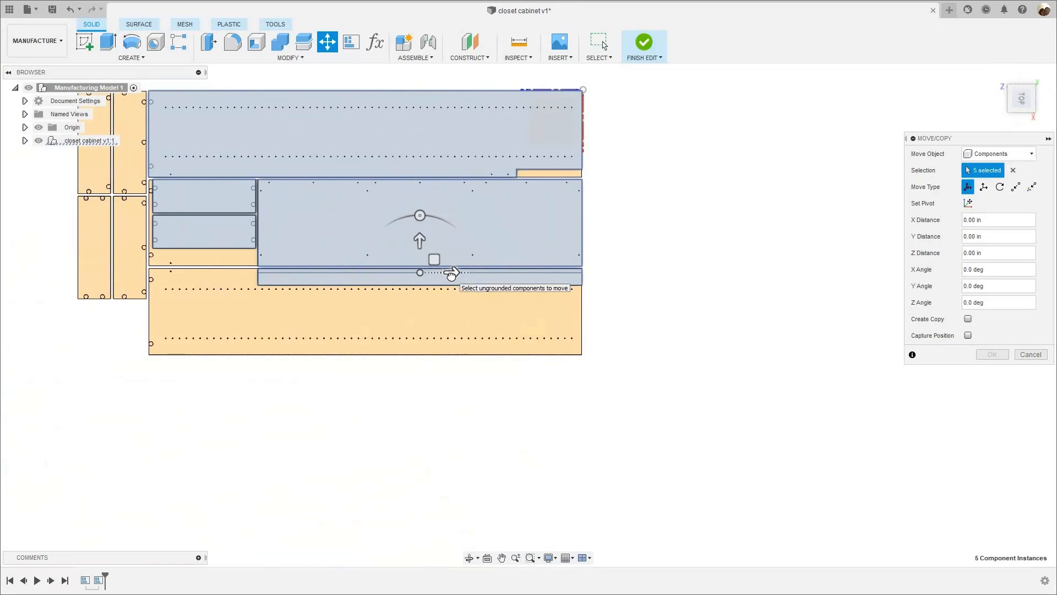
{"action": "left_click", "coordinate": [451, 272]}
{"action": "left_click_drag", "start_coordinate": [483, 276], "coordinate": [931, 293]}
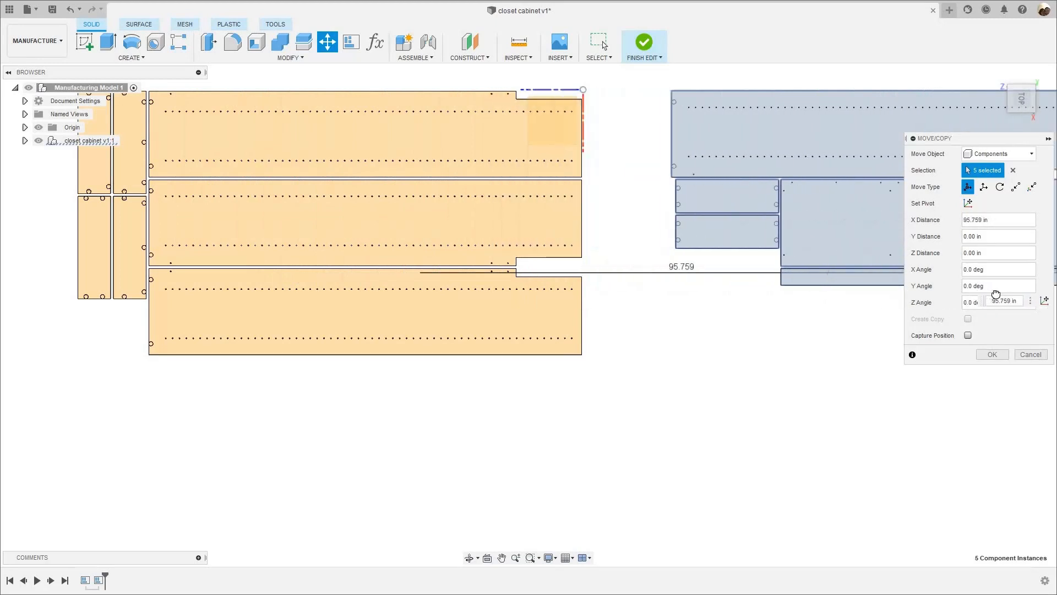
{"action": "middle_click_drag", "start_coordinate": [664, 267], "coordinate": [330, 262]}
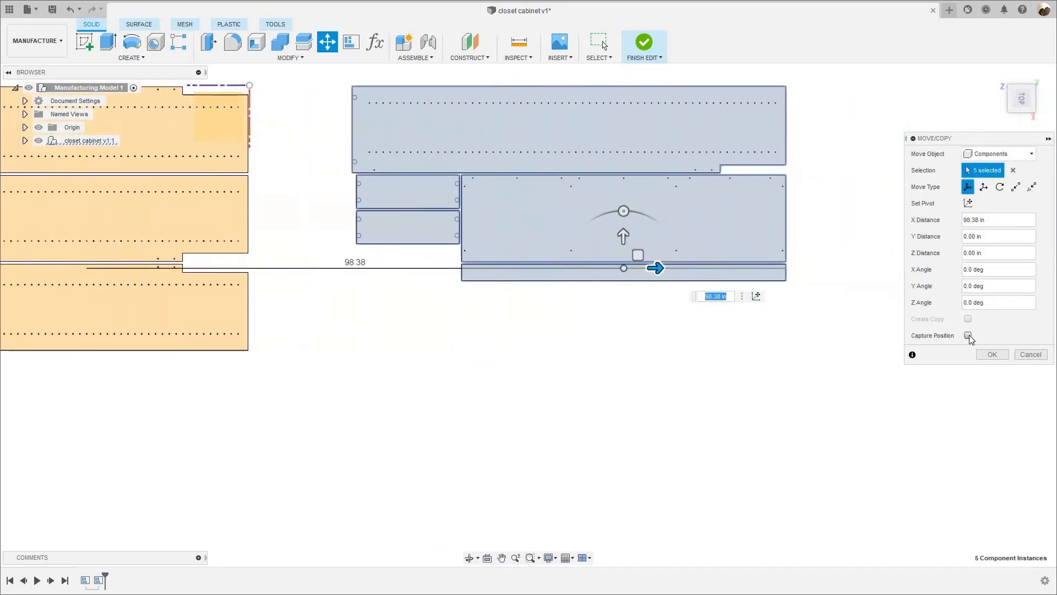
{"action": "left_click", "coordinate": [967, 335]}
{"action": "left_click", "coordinate": [988, 354]}
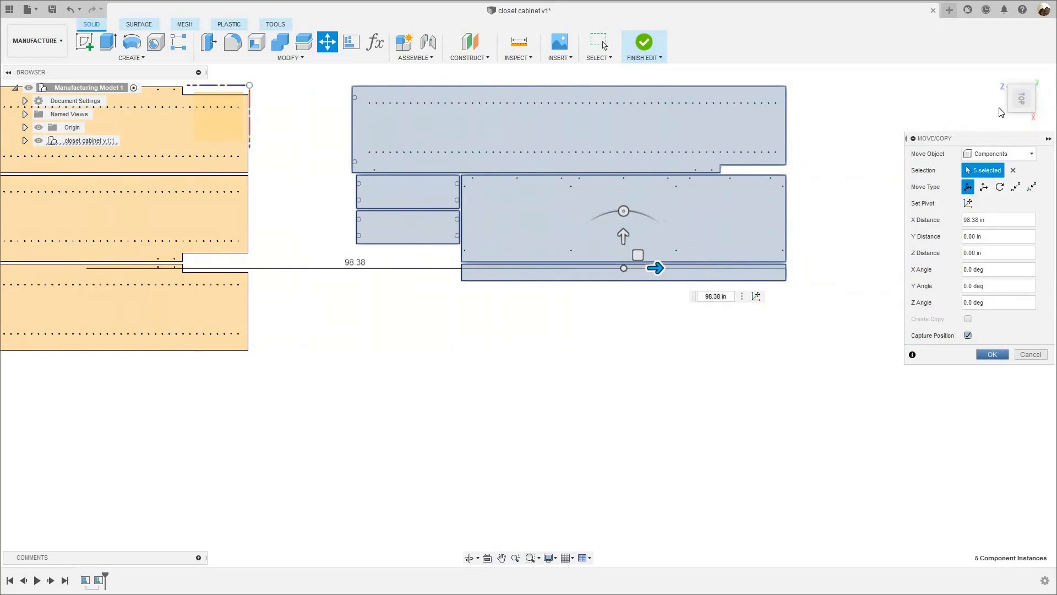
{"action": "left_click", "coordinate": [997, 74]}
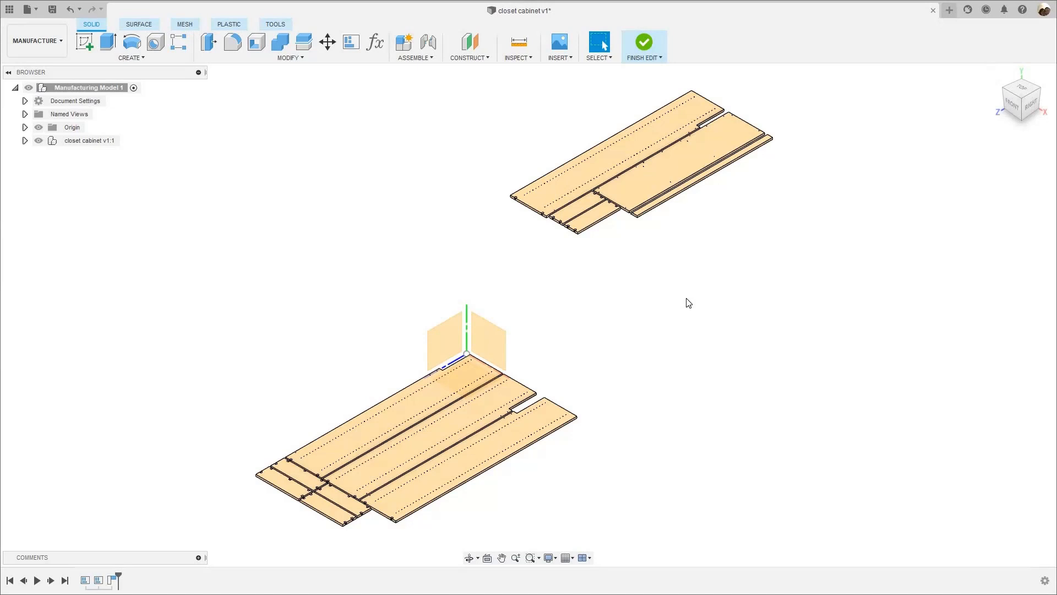
{"action": "left_click", "coordinate": [643, 43]}
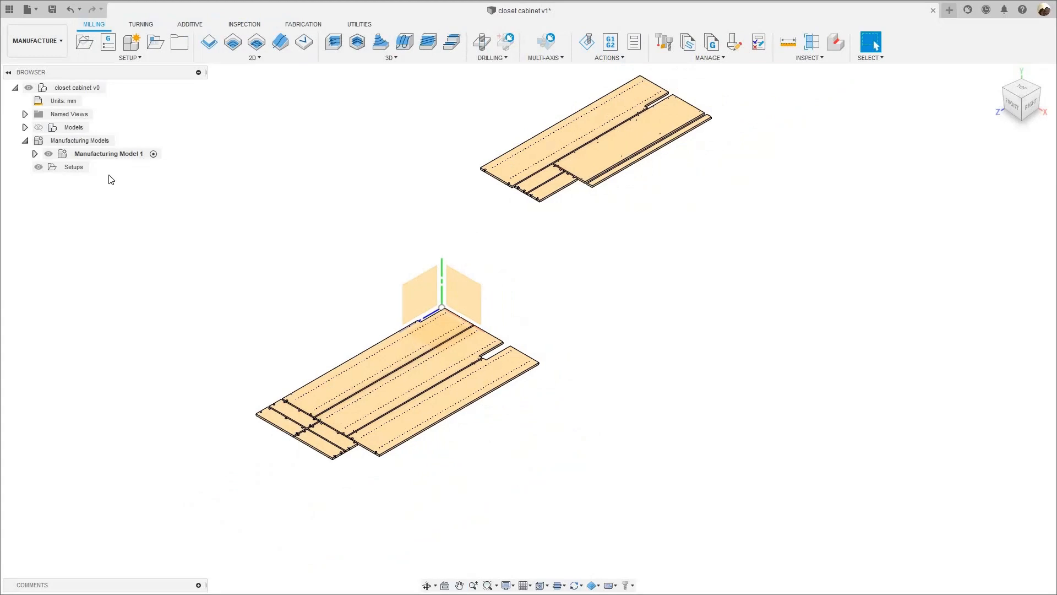
- Create a milling setup and select the first sheet's three large drilled panels as its model
{"action": "left_click", "coordinate": [90, 48]}
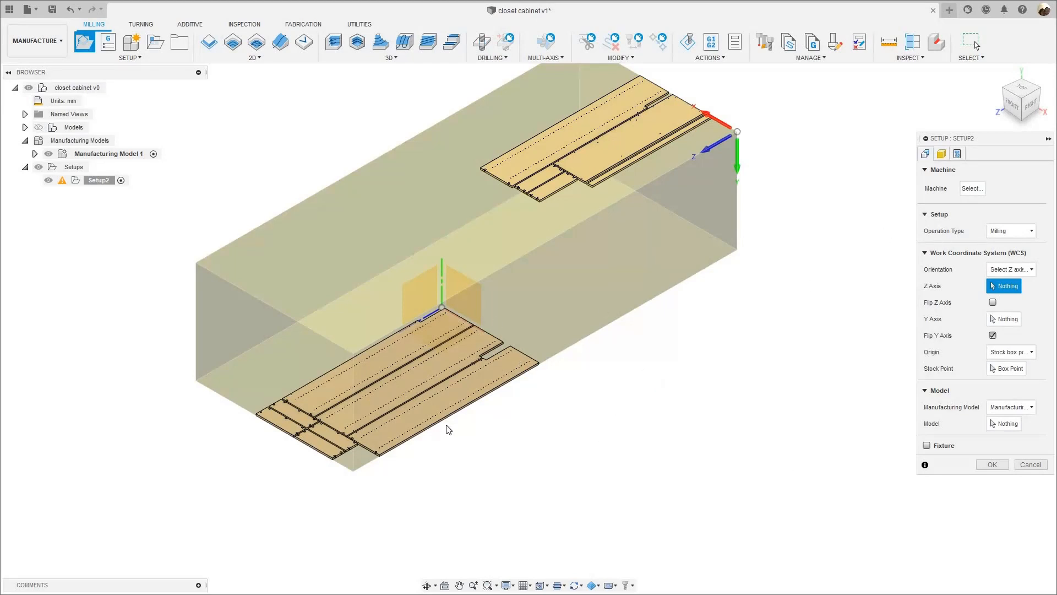
{"action": "scroll", "coordinate": [395, 414], "scroll_direction": "up", "scroll_amount": 2}
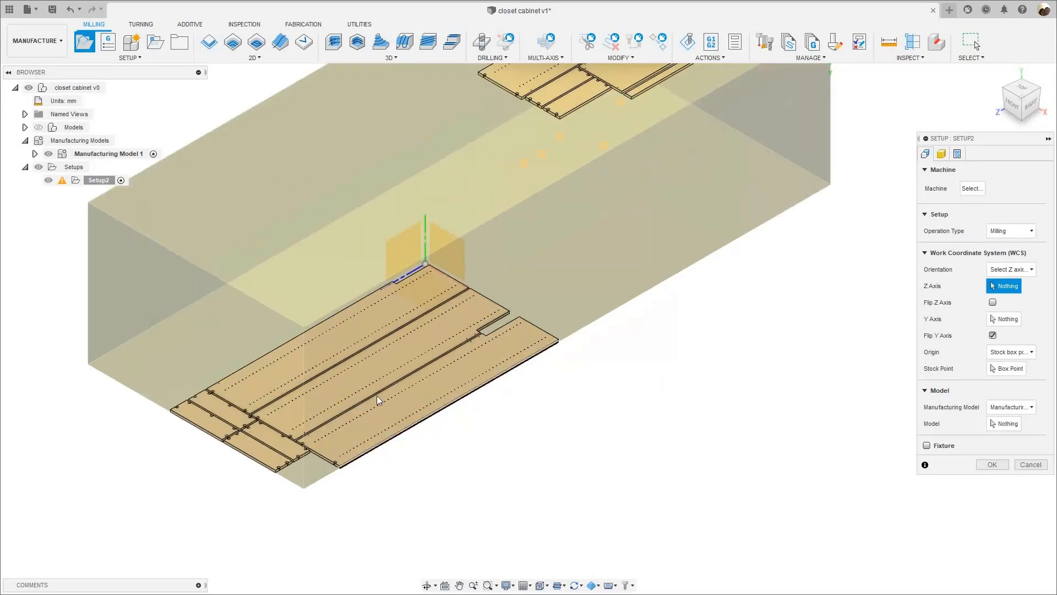
{"action": "scroll", "coordinate": [363, 380], "scroll_direction": "up", "scroll_amount": 2}
{"action": "scroll", "coordinate": [347, 357], "scroll_direction": "down", "scroll_amount": 1}
{"action": "scroll", "coordinate": [697, 357], "scroll_direction": "down", "scroll_amount": 3}
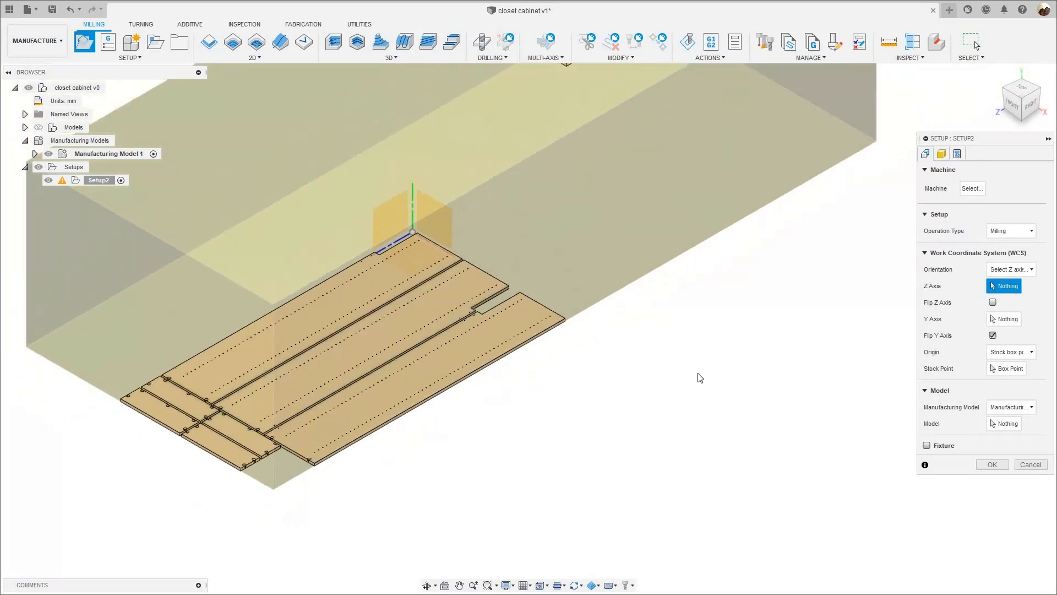
{"action": "left_click", "coordinate": [1004, 424]}
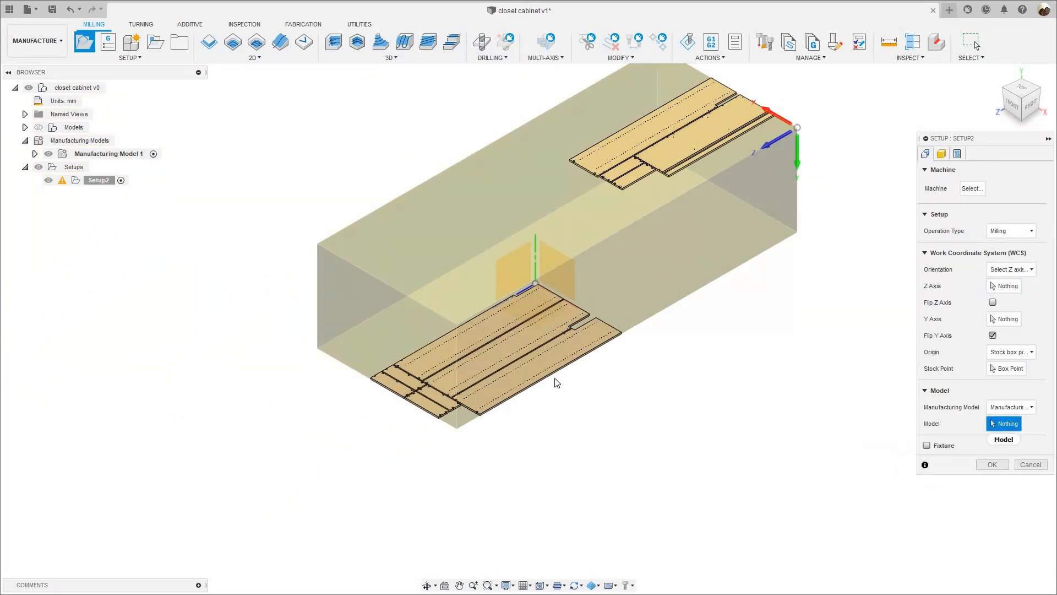
{"action": "scroll", "coordinate": [552, 335], "scroll_direction": "up", "scroll_amount": 5}
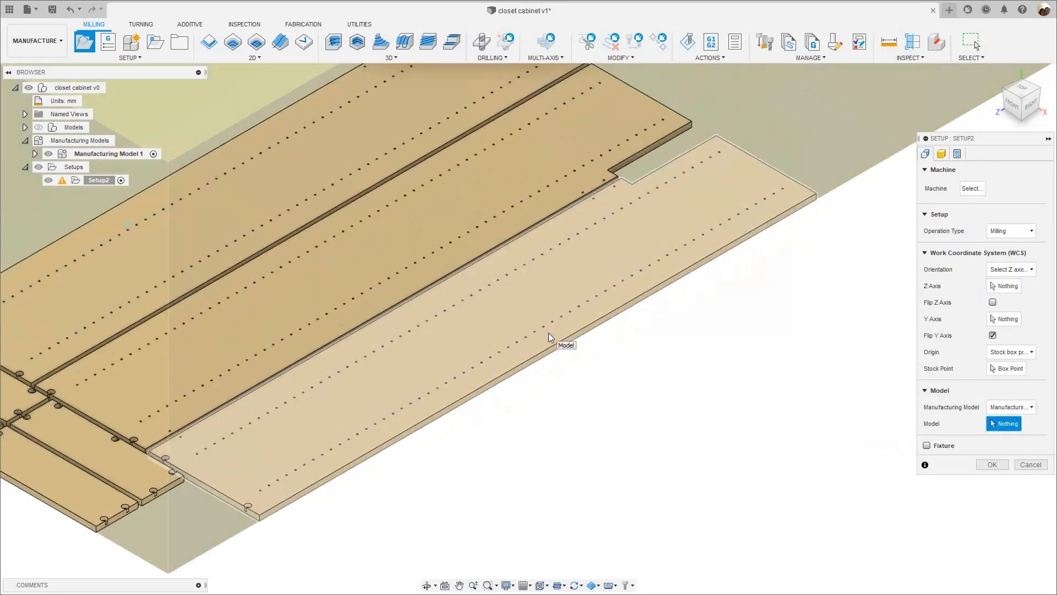
{"action": "left_click", "coordinate": [553, 323]}
{"action": "scroll", "coordinate": [598, 353], "scroll_direction": "down", "scroll_amount": 4}
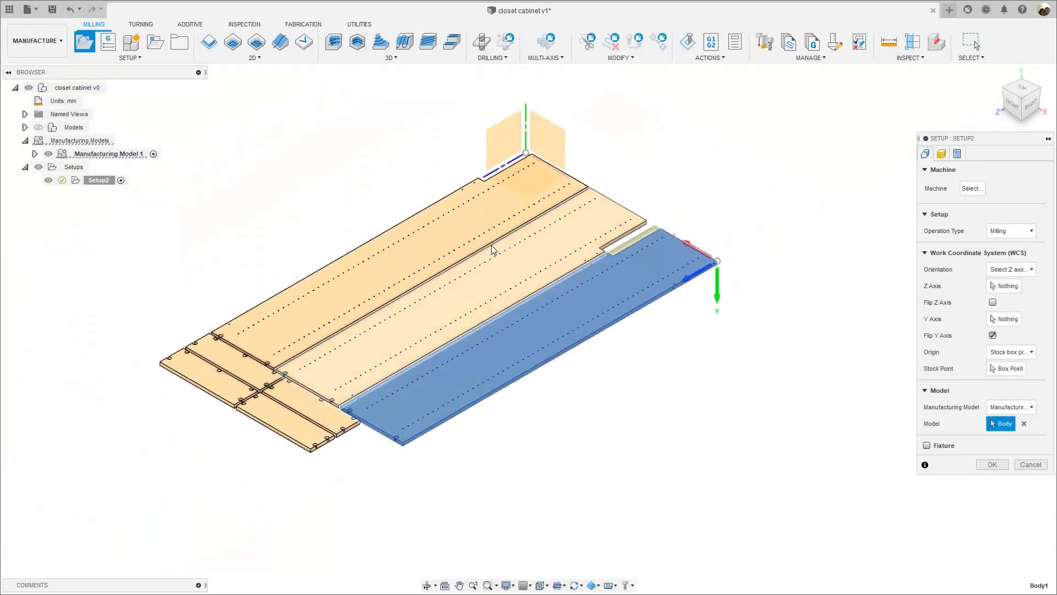
{"action": "left_click", "coordinate": [533, 254]}
{"action": "left_click", "coordinate": [375, 287]}
- Add the four small panels at the end of the first sheet to the setup's model selection
{"action": "scroll", "coordinate": [356, 378], "scroll_direction": "up", "scroll_amount": 3}
{"action": "scroll", "coordinate": [347, 402], "scroll_direction": "up", "scroll_amount": 2}
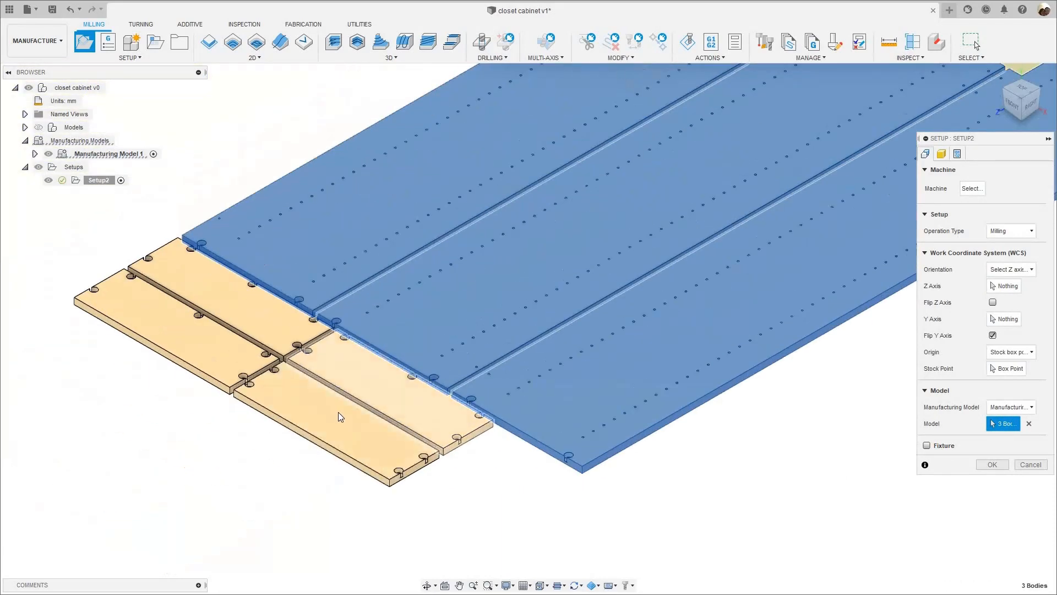
{"action": "left_click", "coordinate": [294, 387]}
{"action": "left_click", "coordinate": [243, 355]}
{"action": "left_click", "coordinate": [264, 331]}
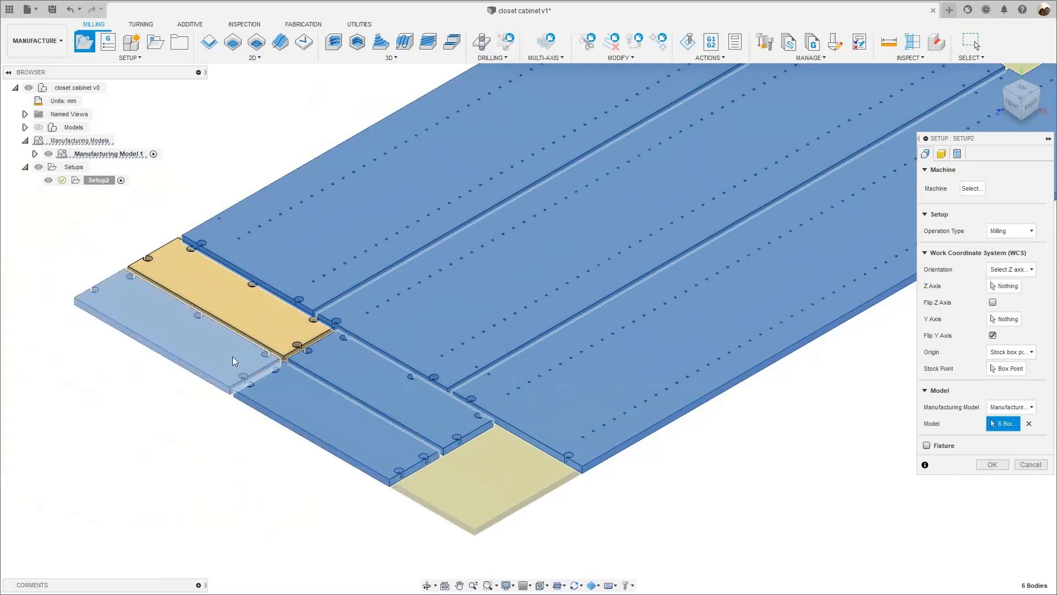
{"action": "scroll", "coordinate": [481, 379], "scroll_direction": "down", "scroll_amount": 5}
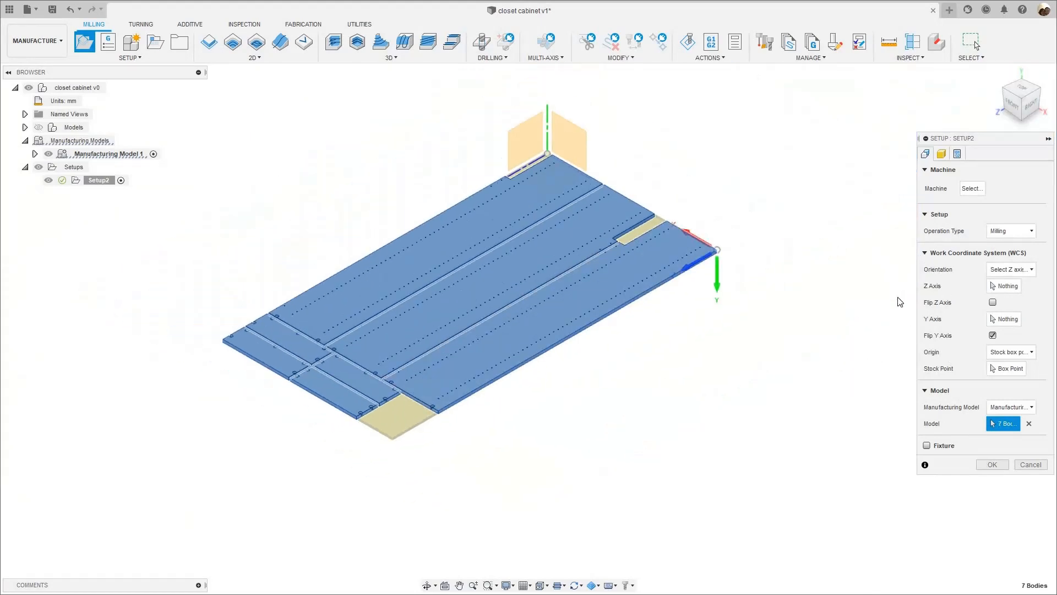
- Orient the setup's Z axis upward by the top face of a panel on the first sheet
{"action": "scroll", "coordinate": [724, 278], "scroll_direction": "up", "scroll_amount": 6}
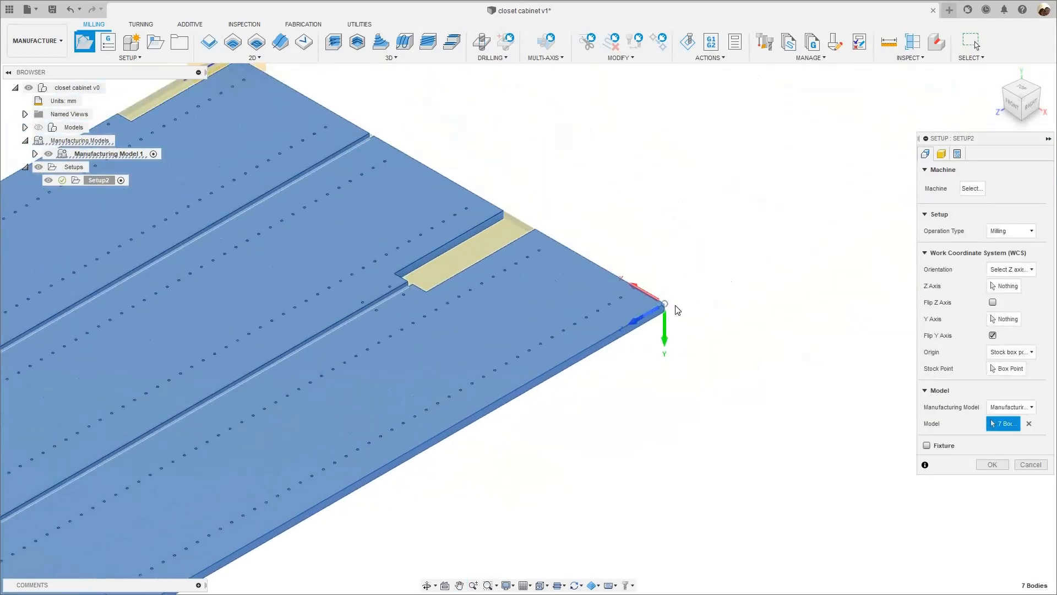
{"action": "scroll", "coordinate": [667, 306], "scroll_direction": "down", "scroll_amount": 2}
{"action": "scroll", "coordinate": [667, 306], "scroll_direction": "down", "scroll_amount": 1}
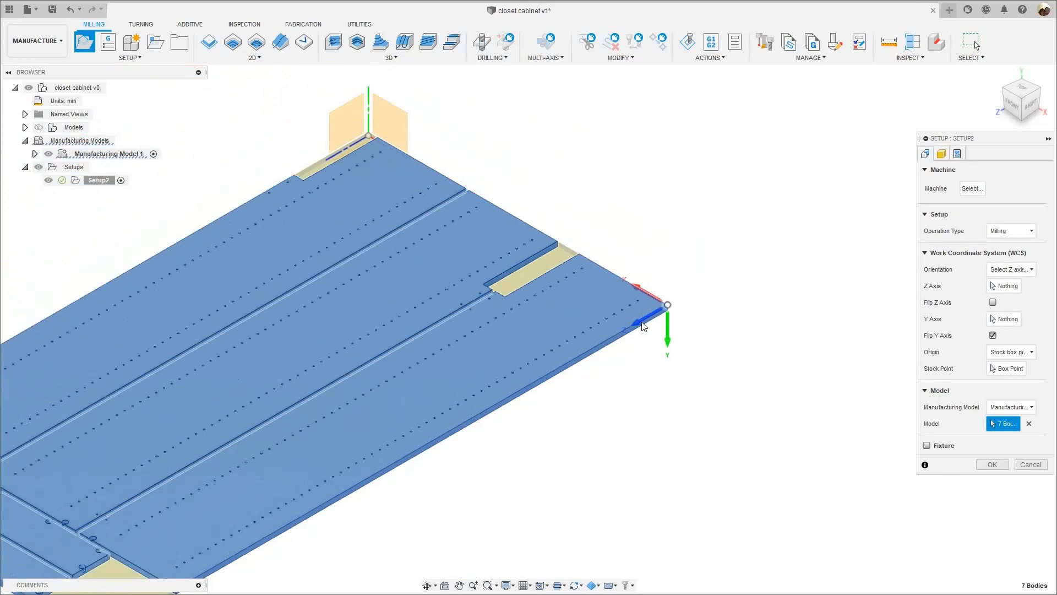
{"action": "left_click", "coordinate": [1002, 287]}
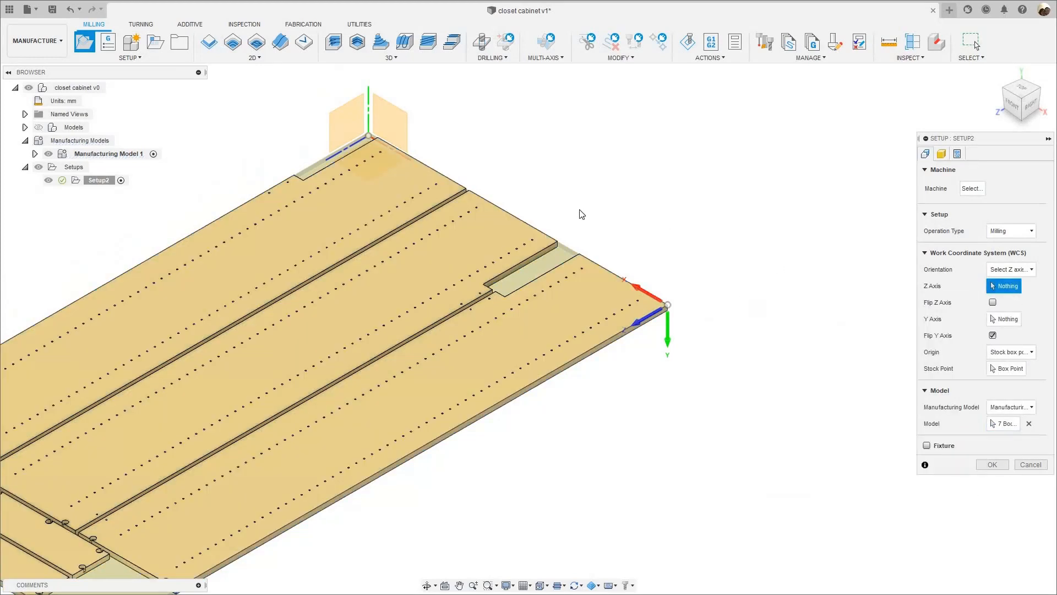
{"action": "scroll", "coordinate": [429, 246], "scroll_direction": "up", "scroll_amount": 3}
{"action": "left_click", "coordinate": [529, 237]}
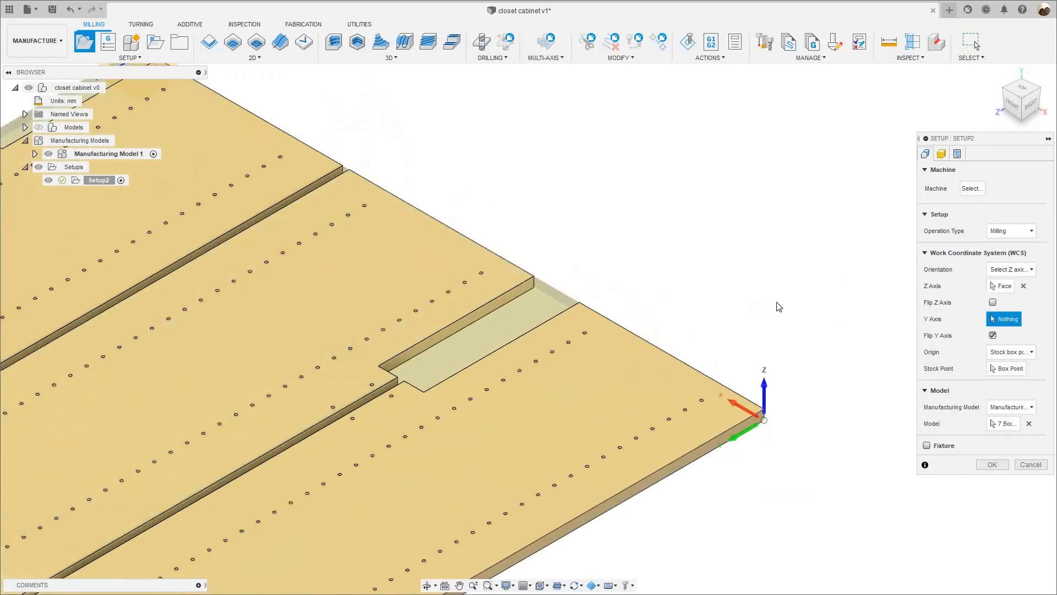
- Align the setup's Y axis with the short end edge of the outermost large panel
{"action": "scroll", "coordinate": [778, 306], "scroll_direction": "down", "scroll_amount": 2}
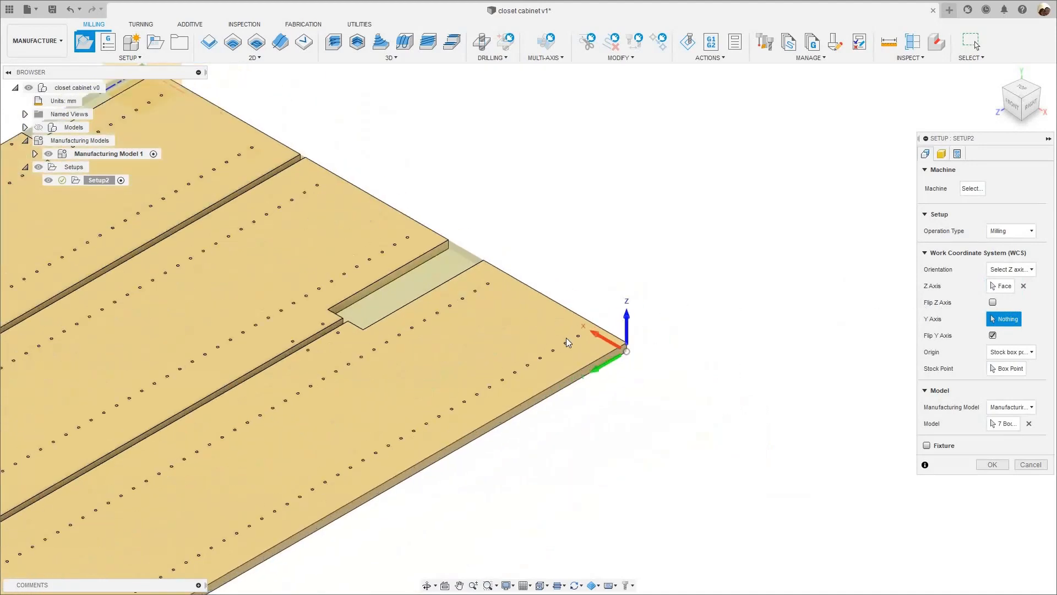
{"action": "scroll", "coordinate": [566, 338], "scroll_direction": "up", "scroll_amount": 5}
{"action": "left_click", "coordinate": [550, 376]}
{"action": "scroll", "coordinate": [558, 328], "scroll_direction": "down", "scroll_amount": 2}
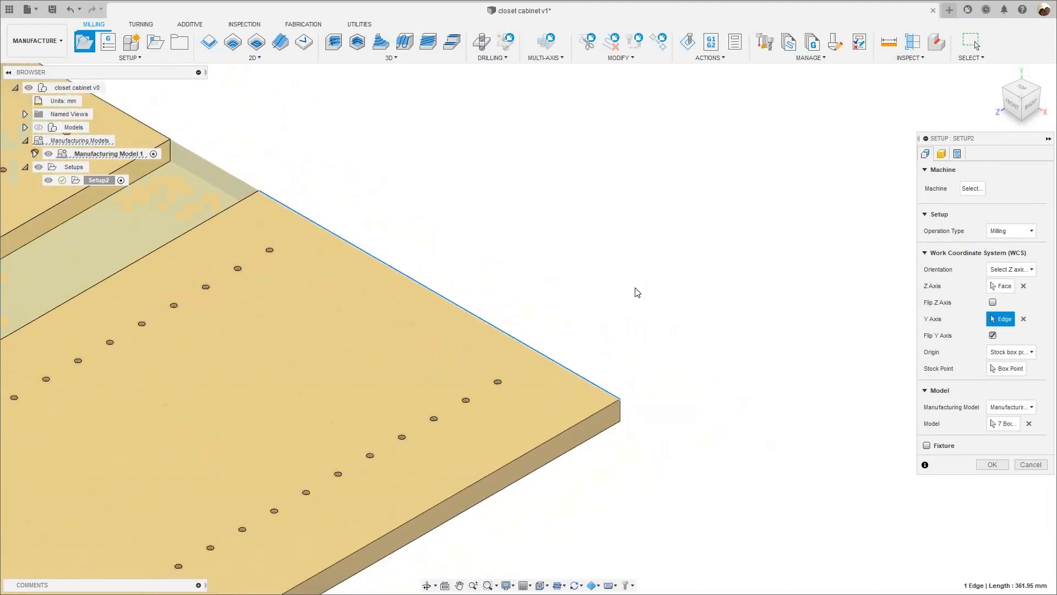
{"action": "scroll", "coordinate": [637, 292], "scroll_direction": "down", "scroll_amount": 5}
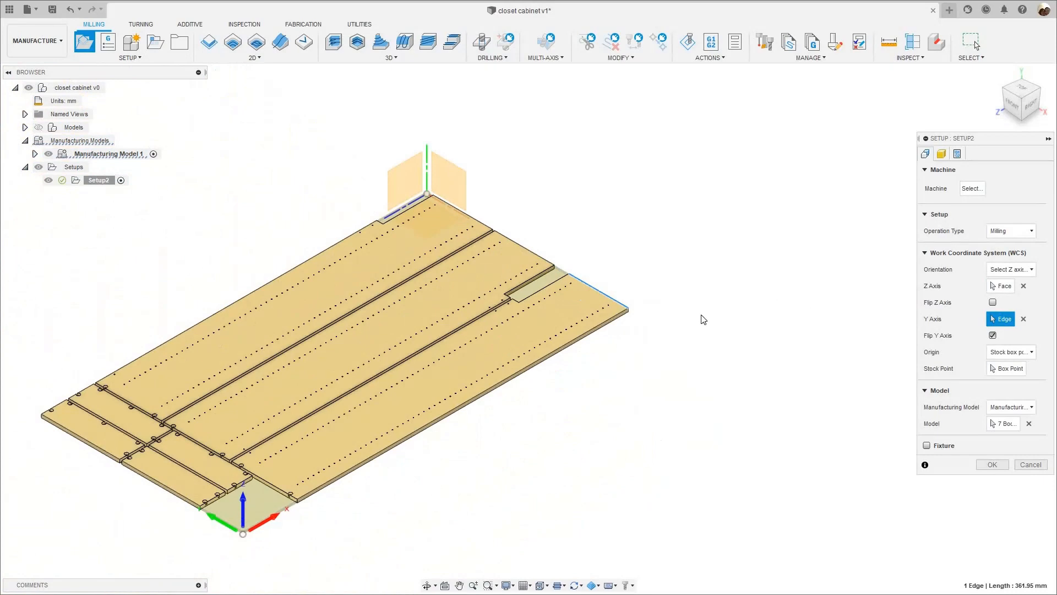
- Place the work coordinate origin on the stock box's bottom corner nearest the model origin
{"action": "middle_click_drag", "start_coordinate": [651, 309], "coordinate": [584, 268], "text": "shift"}
{"action": "middle_click_drag", "start_coordinate": [826, 284], "coordinate": [459, 405]}
{"action": "scroll", "coordinate": [496, 363], "scroll_direction": "up", "scroll_amount": 8}
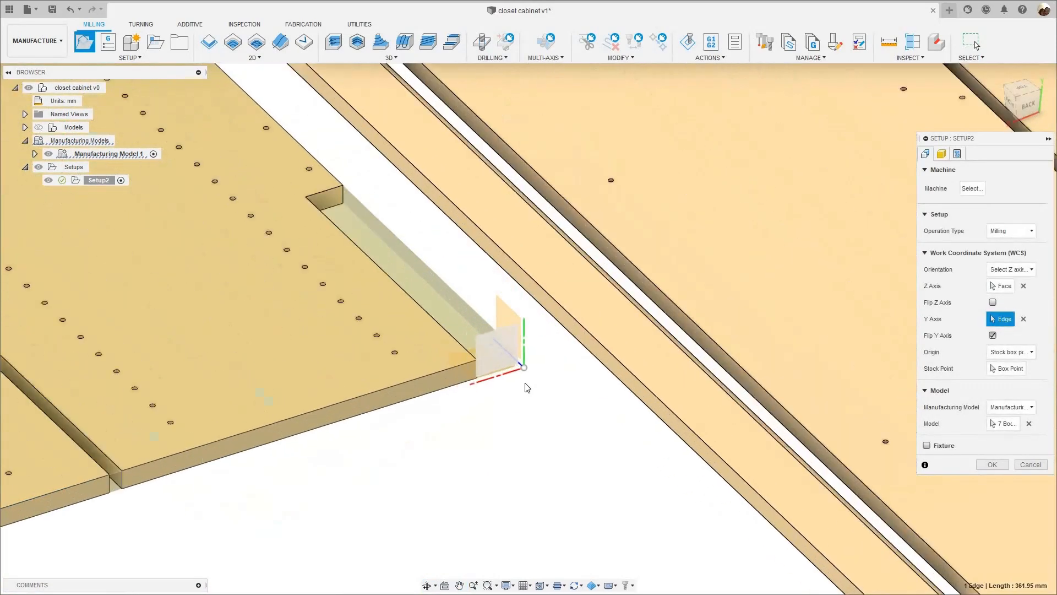
{"action": "scroll", "coordinate": [520, 345], "scroll_direction": "up", "scroll_amount": 5}
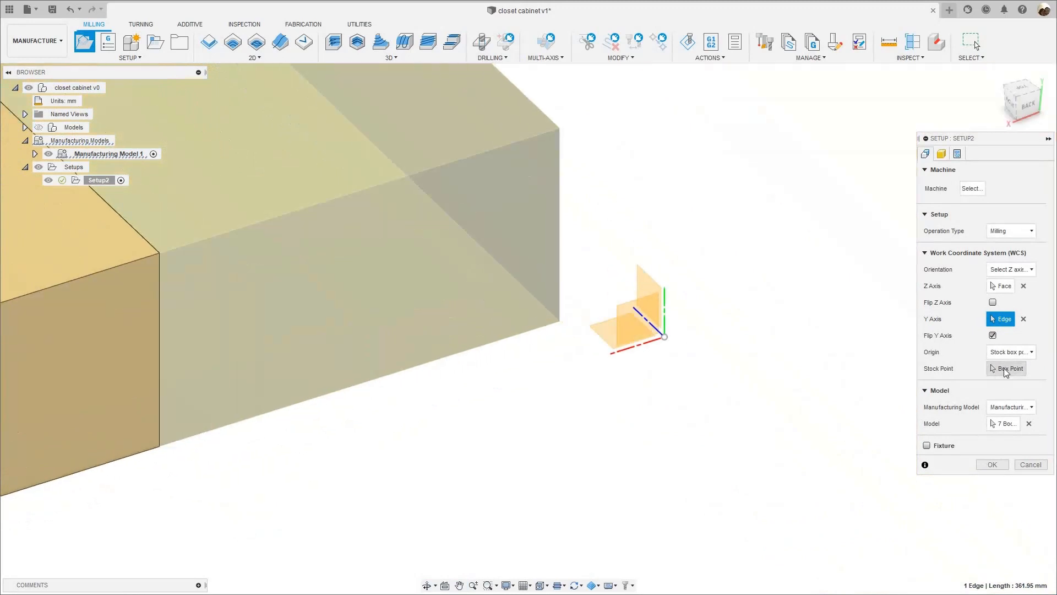
{"action": "left_click", "coordinate": [1005, 369]}
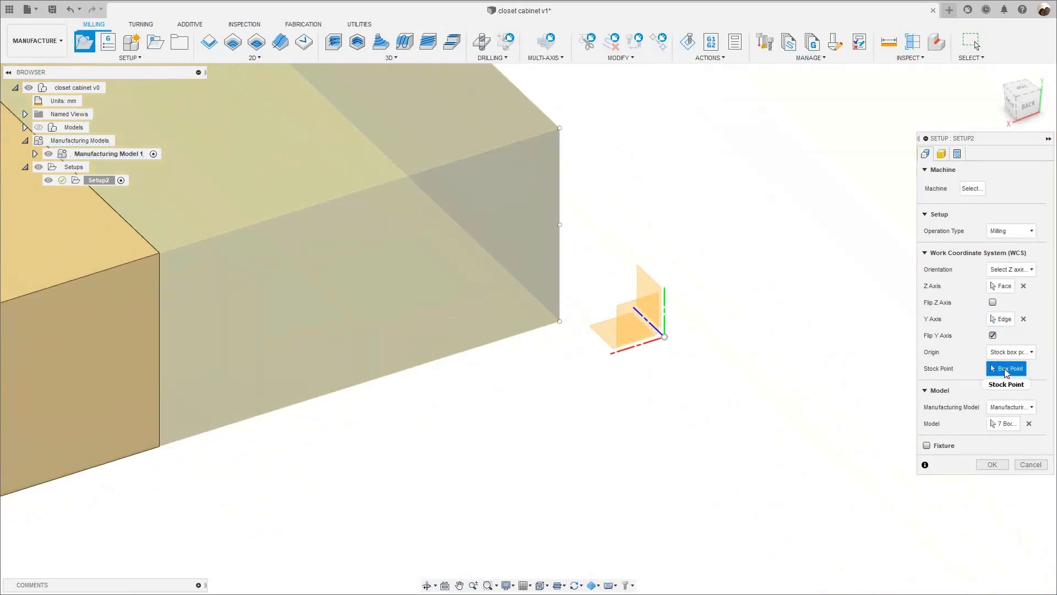
{"action": "left_click", "coordinate": [560, 322]}
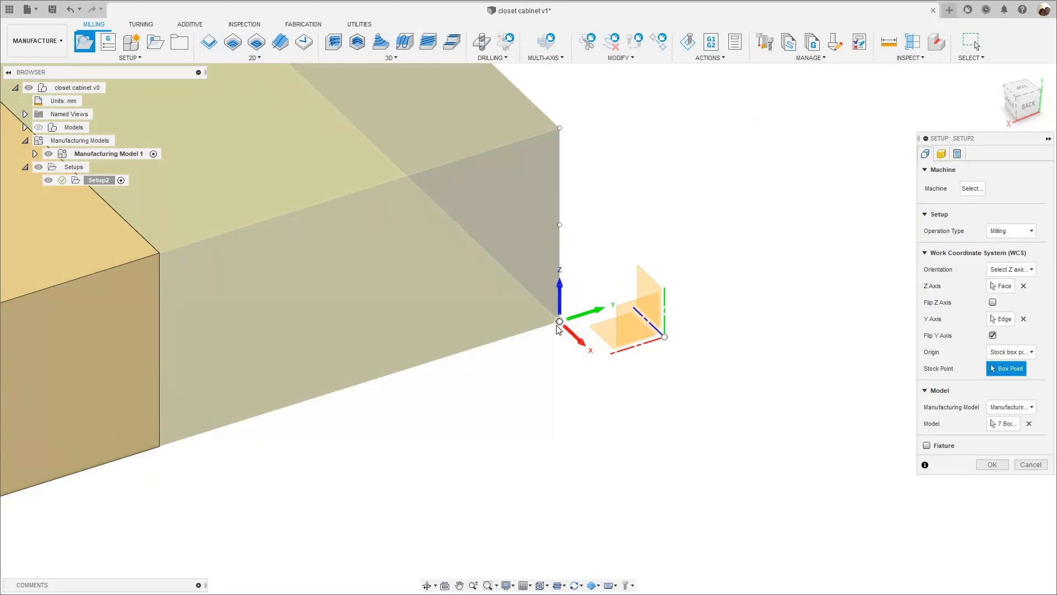
{"action": "scroll", "coordinate": [486, 332], "scroll_direction": "down", "scroll_amount": 2}
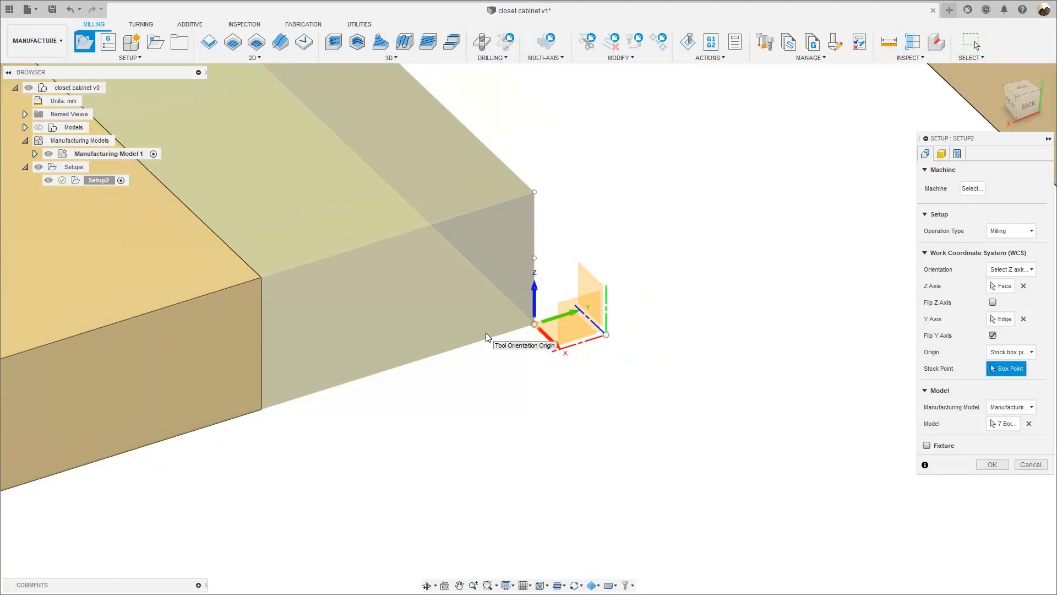
{"action": "scroll", "coordinate": [485, 337], "scroll_direction": "down", "scroll_amount": 2}
{"action": "scroll", "coordinate": [570, 388], "scroll_direction": "down", "scroll_amount": 2}
{"action": "scroll", "coordinate": [570, 389], "scroll_direction": "down", "scroll_amount": 3}
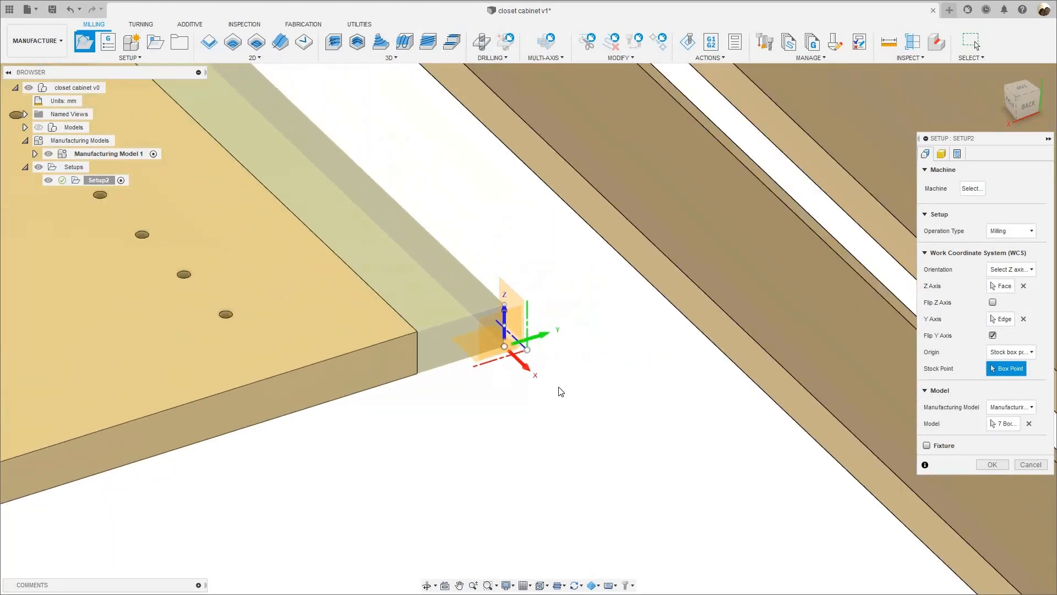
- Reverse the direction of the setup's Y axis so it points across the panels of the first sheet
{"action": "scroll", "coordinate": [540, 381], "scroll_direction": "down", "scroll_amount": 5}
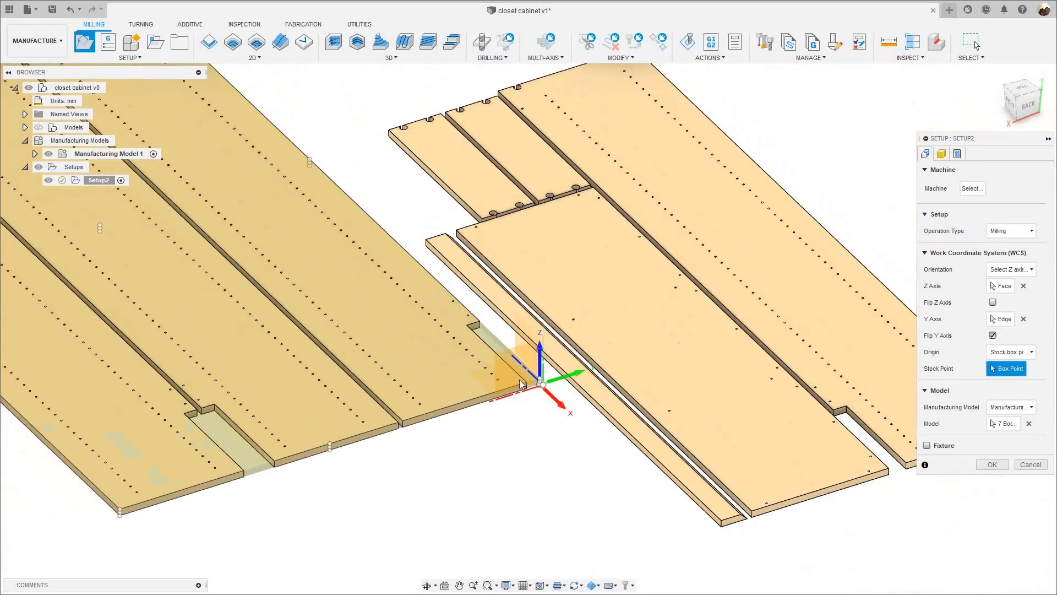
{"action": "scroll", "coordinate": [523, 381], "scroll_direction": "up", "scroll_amount": 6}
{"action": "scroll", "coordinate": [572, 374], "scroll_direction": "up", "scroll_amount": 4}
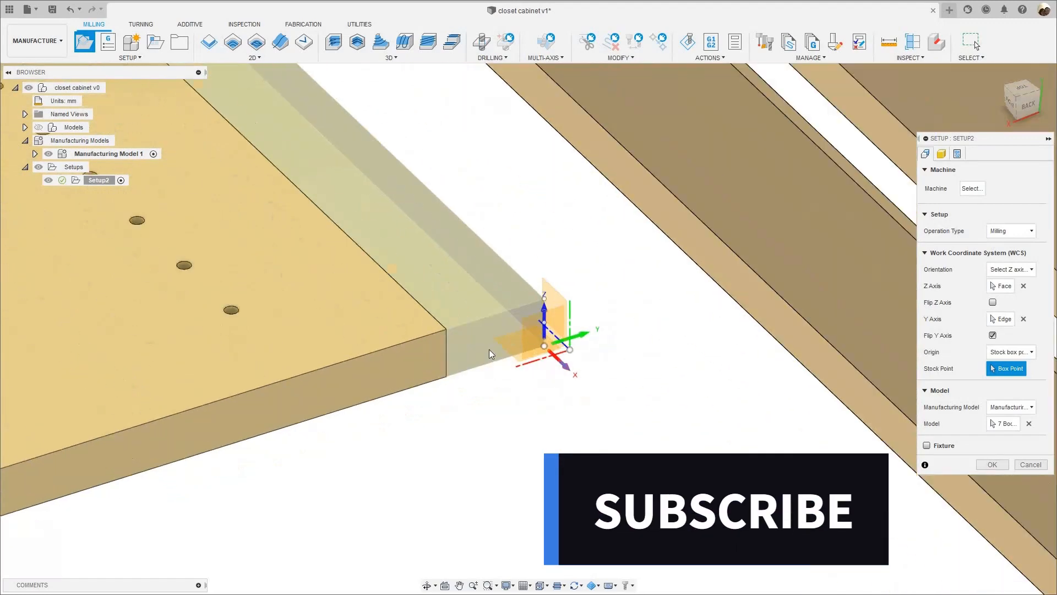
{"action": "scroll", "coordinate": [495, 336], "scroll_direction": "up", "scroll_amount": 2}
{"action": "scroll", "coordinate": [495, 336], "scroll_direction": "up", "scroll_amount": 2}
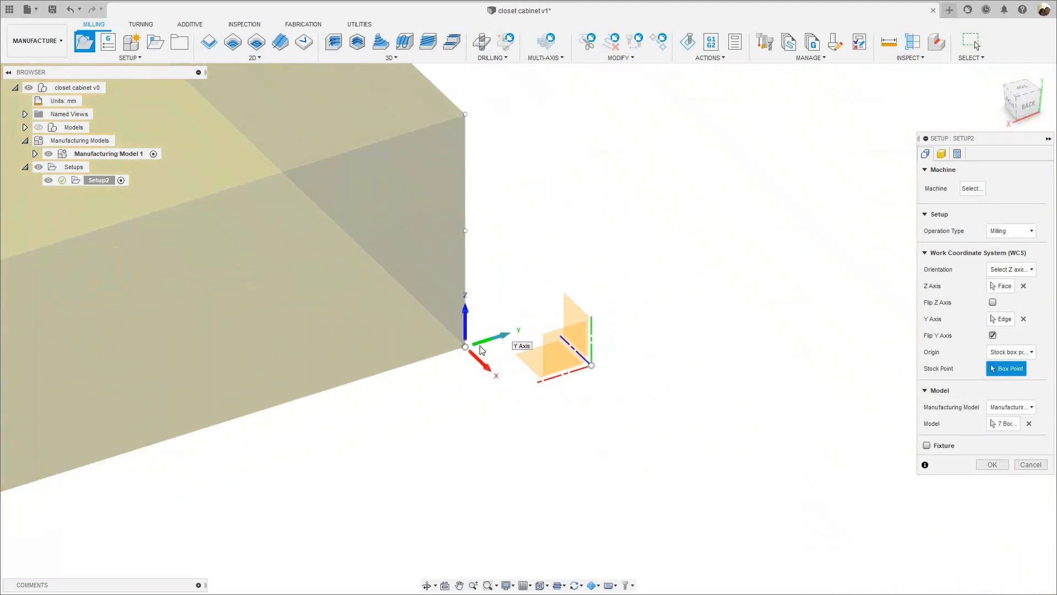
{"action": "left_click", "coordinate": [505, 338]}
{"action": "scroll", "coordinate": [606, 352], "scroll_direction": "down", "scroll_amount": 4}
{"action": "scroll", "coordinate": [486, 382], "scroll_direction": "down", "scroll_amount": 8}
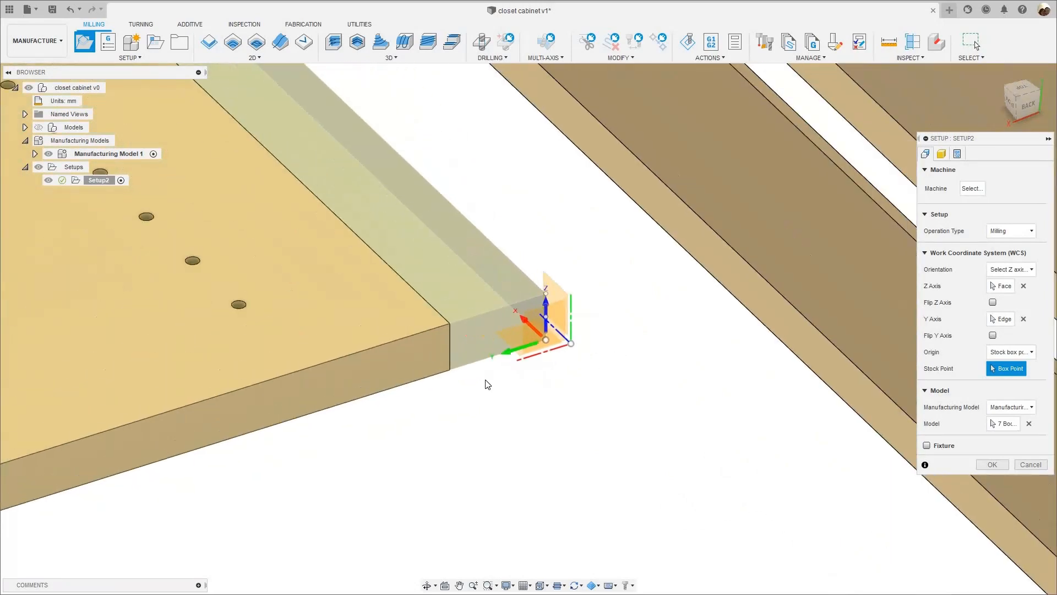
{"action": "scroll", "coordinate": [911, 219], "scroll_direction": "down", "scroll_amount": 3}
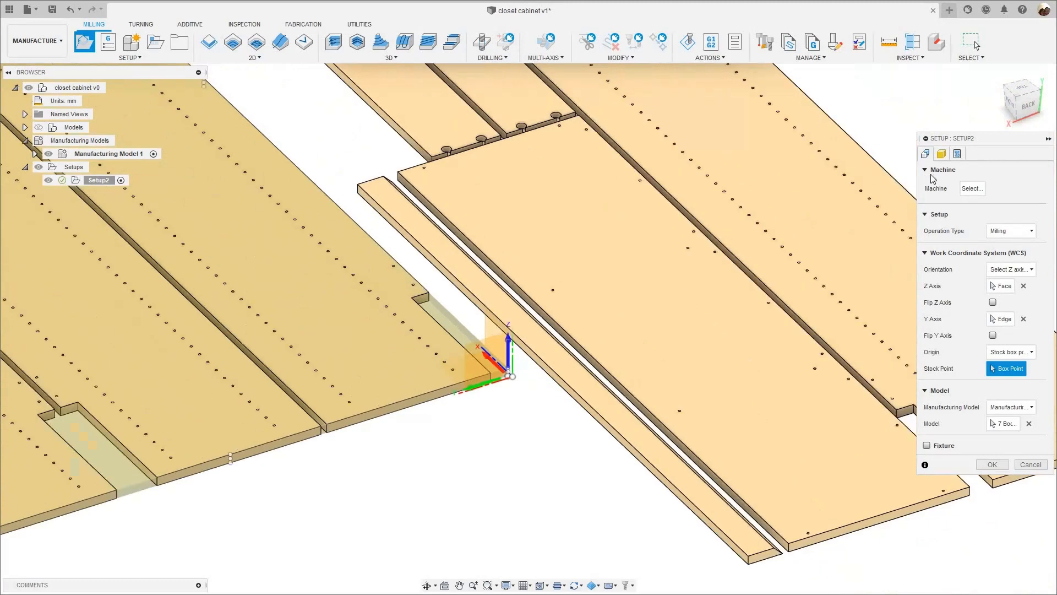
{"action": "scroll", "coordinate": [865, 161], "scroll_direction": "down", "scroll_amount": 3}
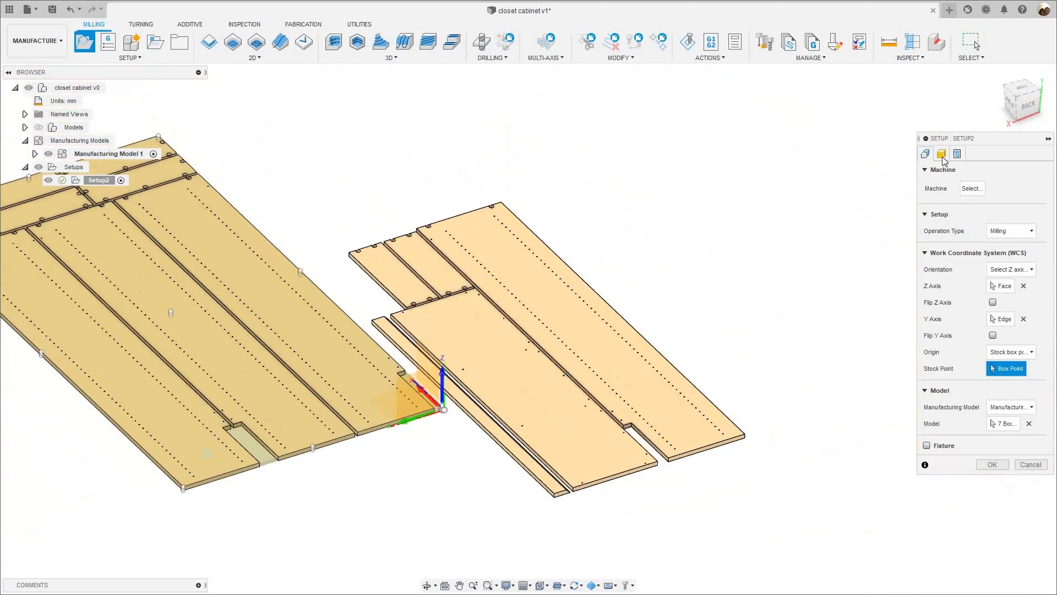
- Set the setup's stock side offset to 3.175 mm, keeping the relative size stock mode
{"action": "left_click", "coordinate": [941, 153]}
{"action": "scroll", "coordinate": [89, 498], "scroll_direction": "down", "scroll_amount": 3}
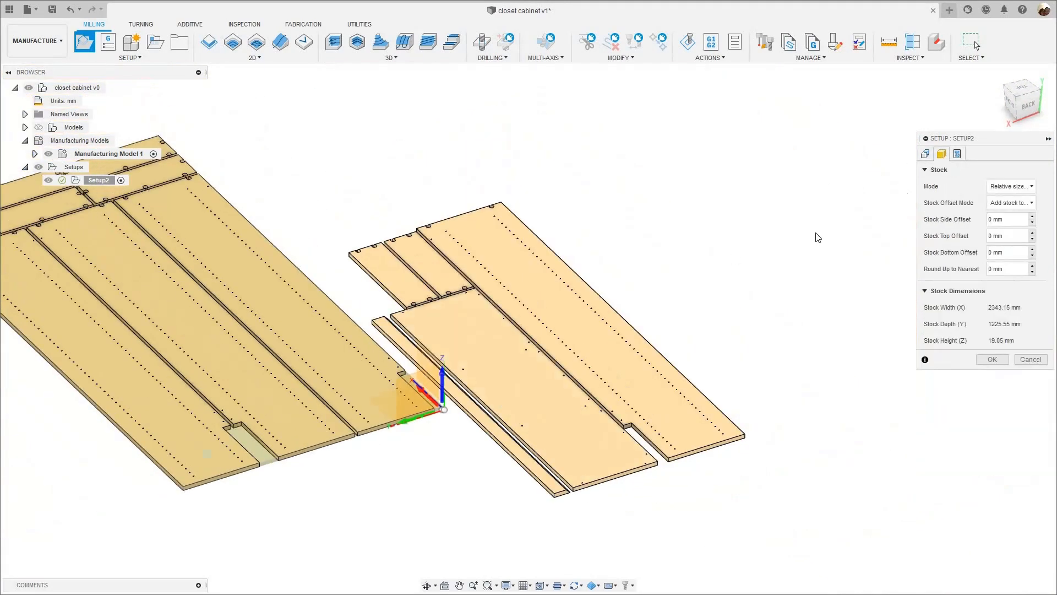
{"action": "middle_click_drag", "start_coordinate": [862, 189], "coordinate": [984, 148]}
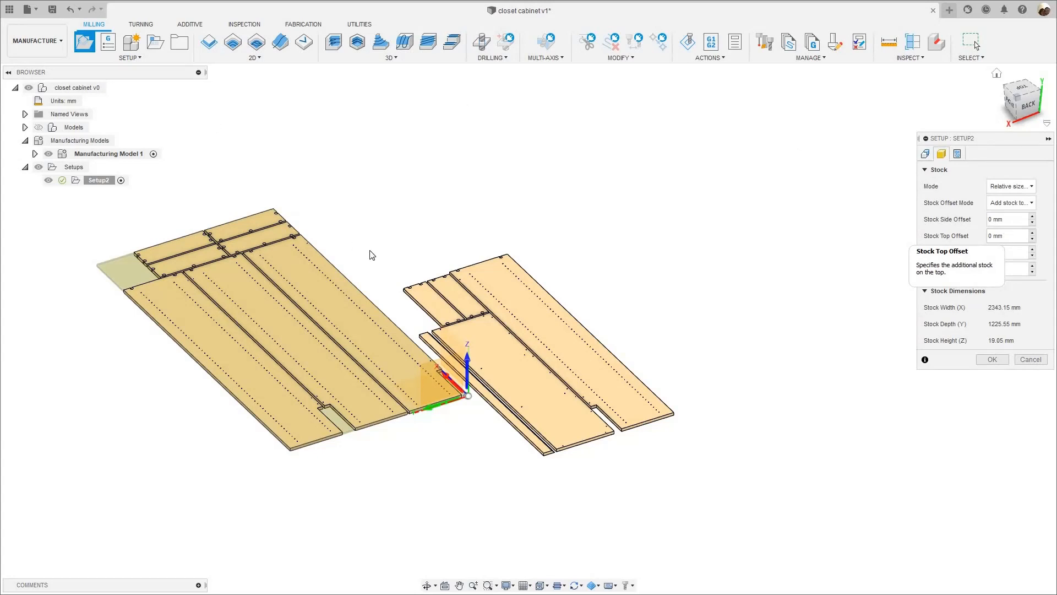
{"action": "scroll", "coordinate": [657, 265], "scroll_direction": "down", "scroll_amount": 1}
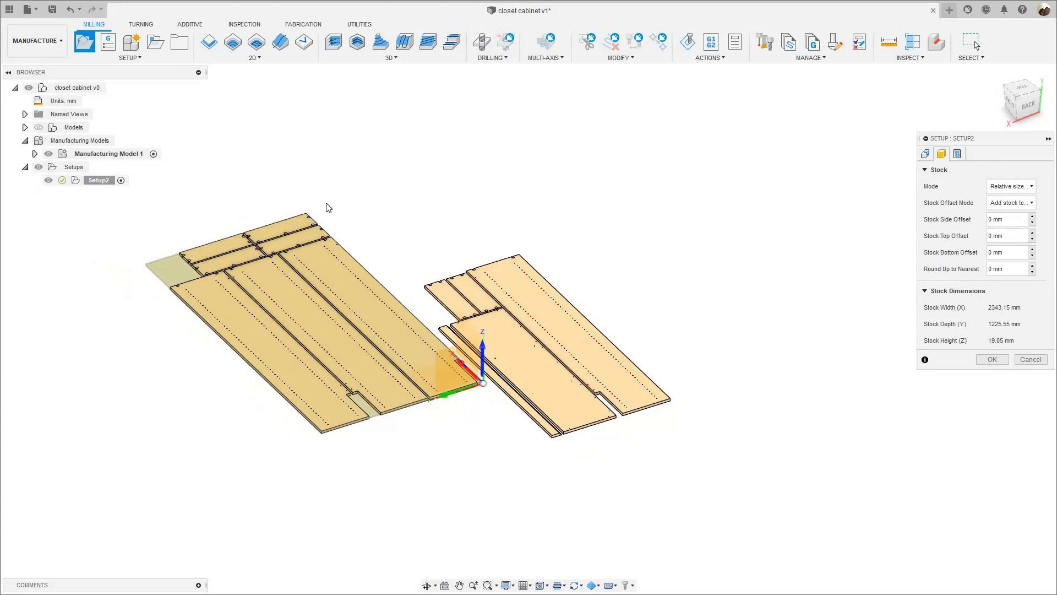
{"action": "left_click", "coordinate": [1022, 87]}
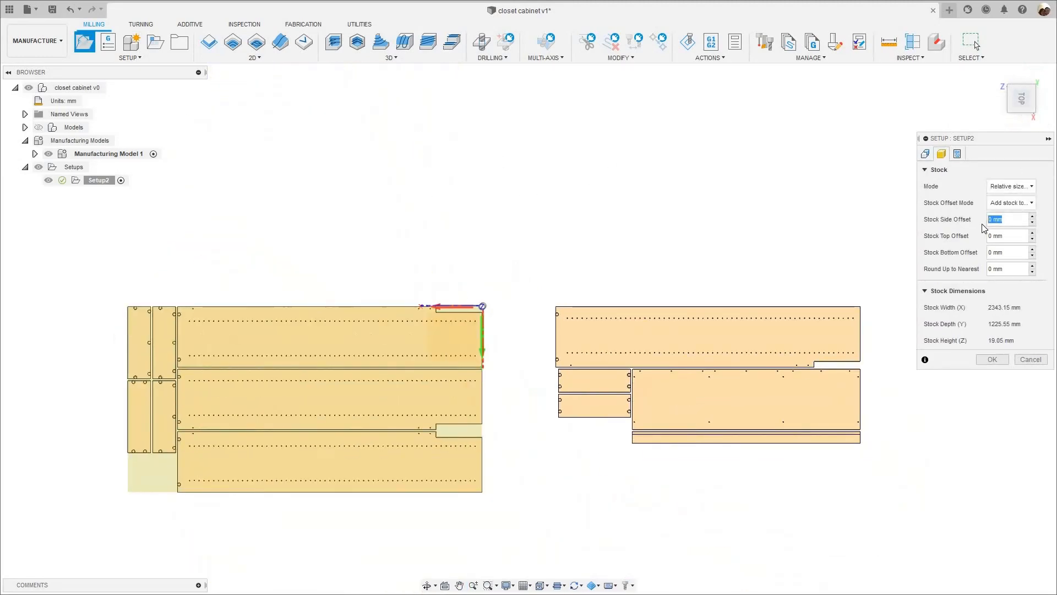
{"action": "type", "text": "3.175"}
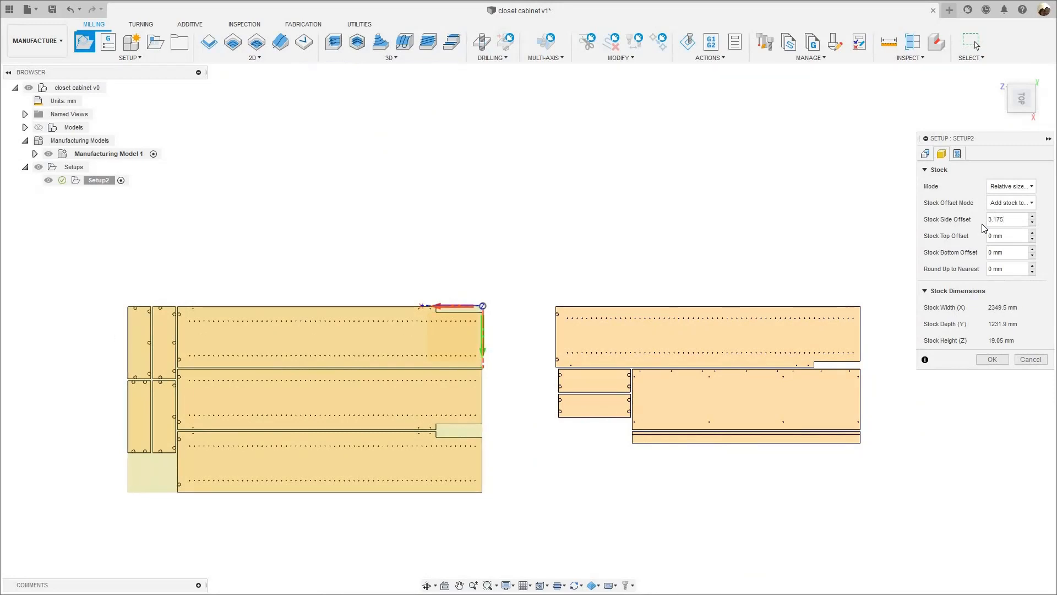
{"action": "scroll", "coordinate": [425, 322], "scroll_direction": "up", "scroll_amount": 8}
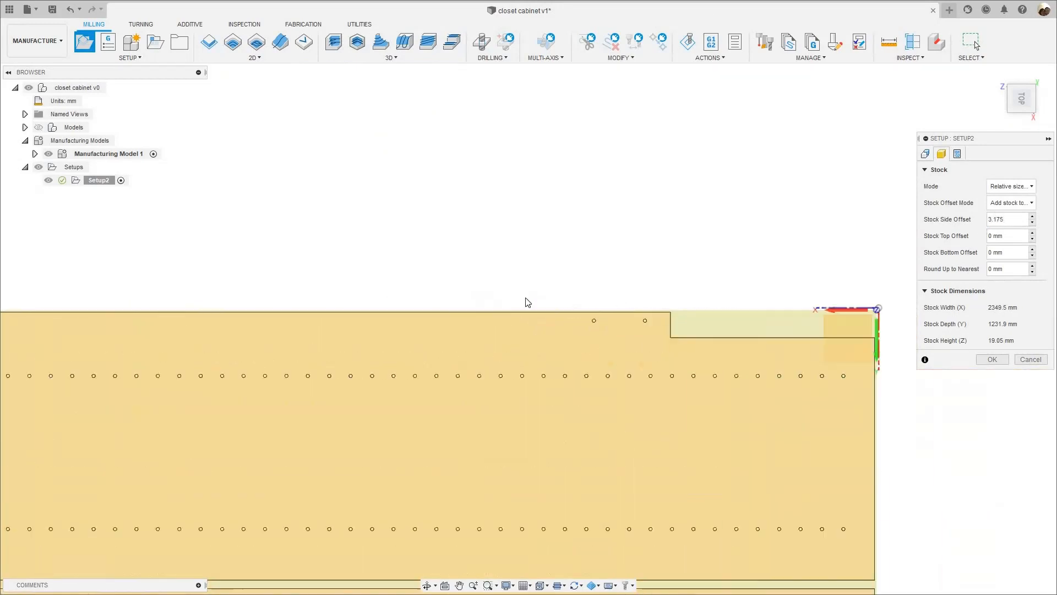
{"action": "scroll", "coordinate": [649, 421], "scroll_direction": "down", "scroll_amount": 5}
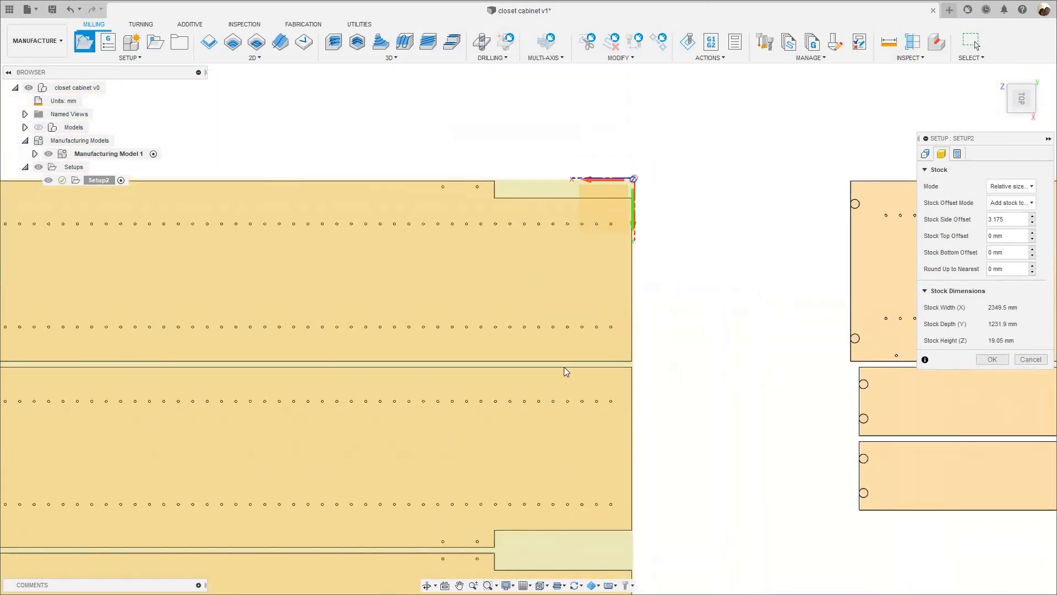
{"action": "scroll", "coordinate": [485, 411], "scroll_direction": "up", "scroll_amount": 2}
{"action": "scroll", "coordinate": [531, 388], "scroll_direction": "down", "scroll_amount": 5}
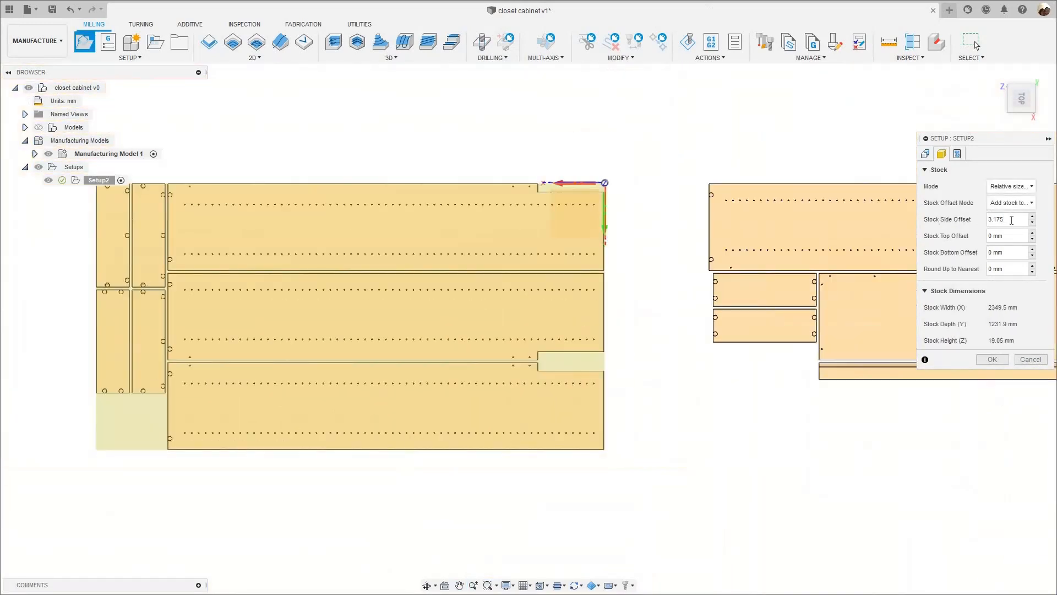
- Re-enter the setup's stock side offset in inches as .125in
{"action": "left_click_drag", "start_coordinate": [1012, 220], "coordinate": [948, 221]}
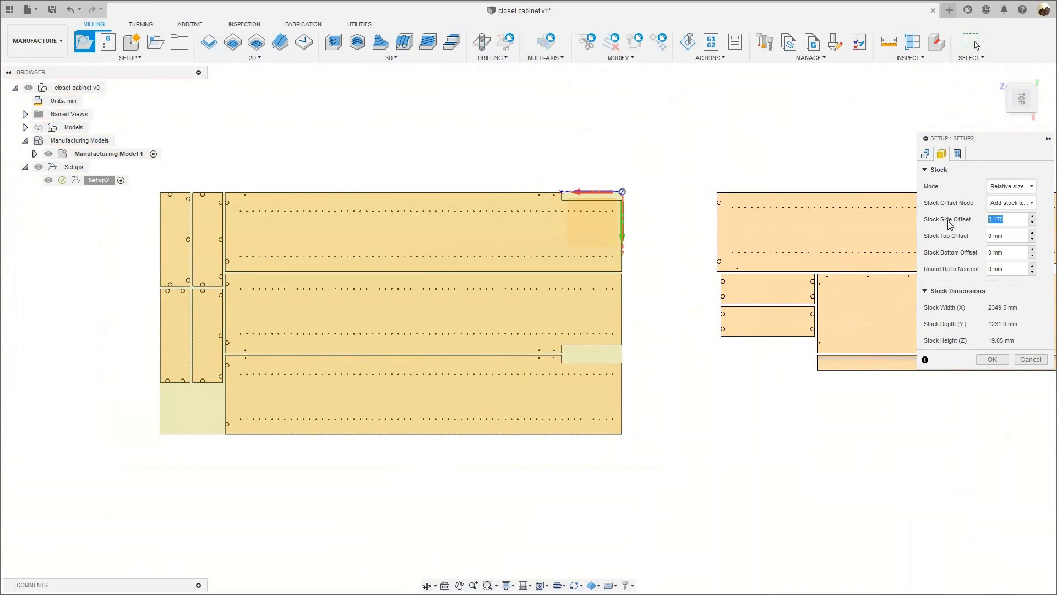
{"action": "type", "text": ".125in"}
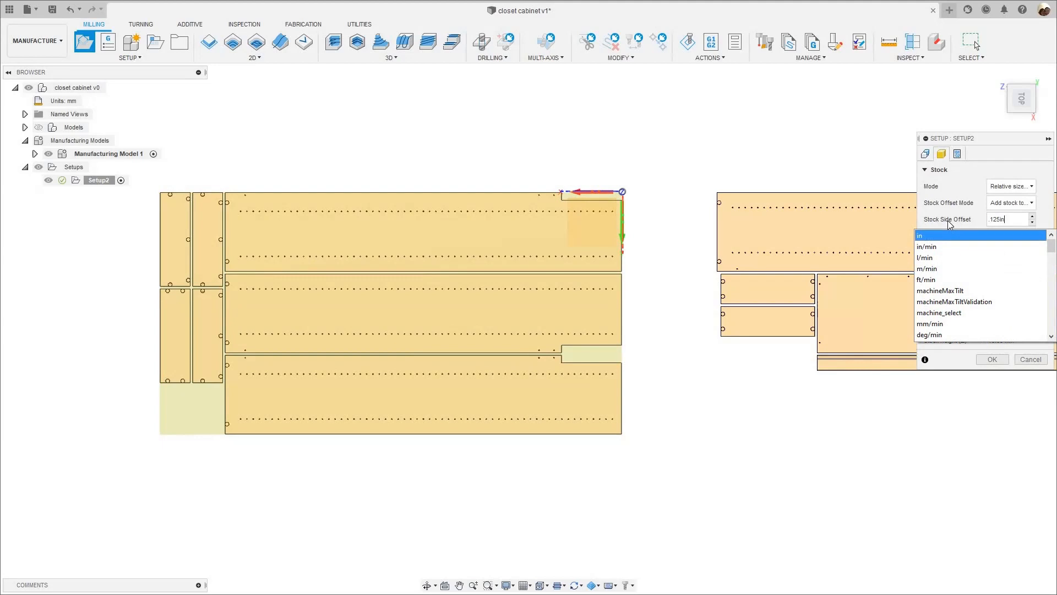
{"action": "key", "text": "Return"}
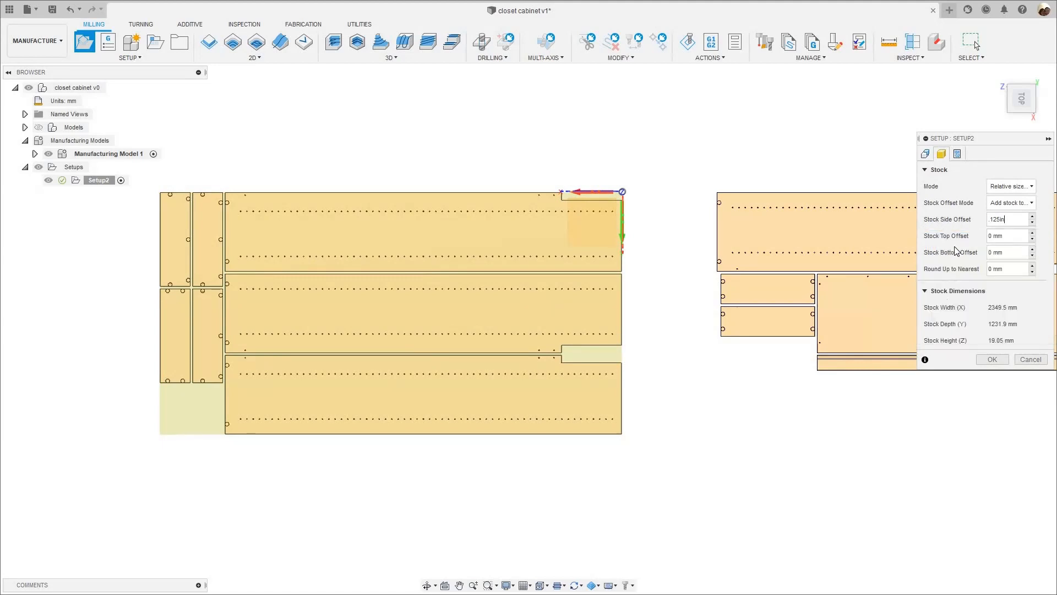
- Name the setup's post-process program sheet_1
{"action": "left_click", "coordinate": [959, 157]}
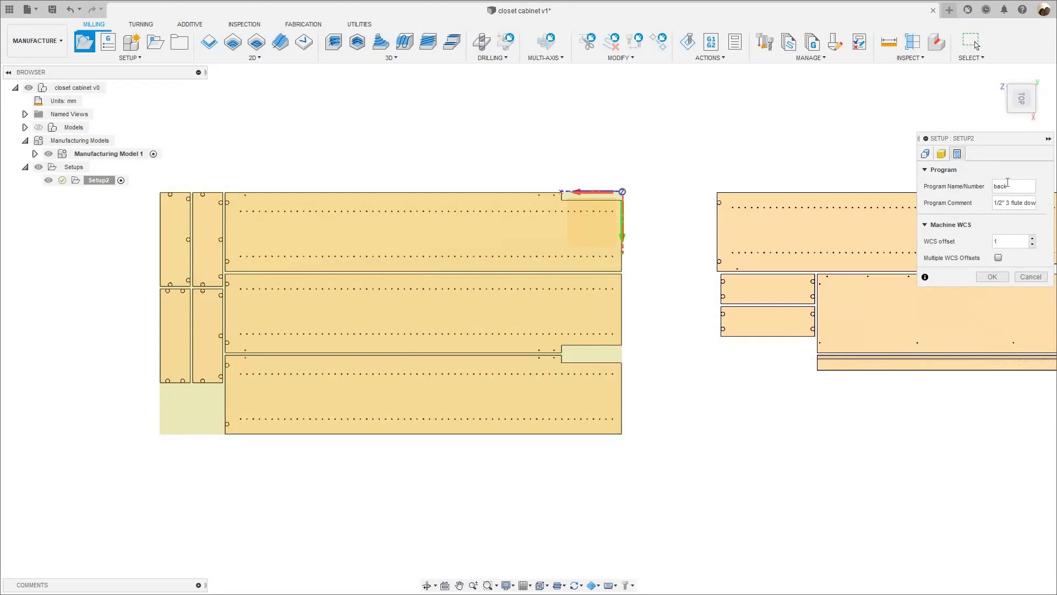
{"action": "left_click", "coordinate": [980, 187]}
{"action": "type", "text": "sheet_1"}
- Replace the program comment with the tools 3/8" 2 flute down-cut and 1/2" 3 flute compression, and accept the setup
{"action": "left_click_drag", "start_coordinate": [995, 202], "coordinate": [1052, 212]}
{"action": "type", "text": "3"}
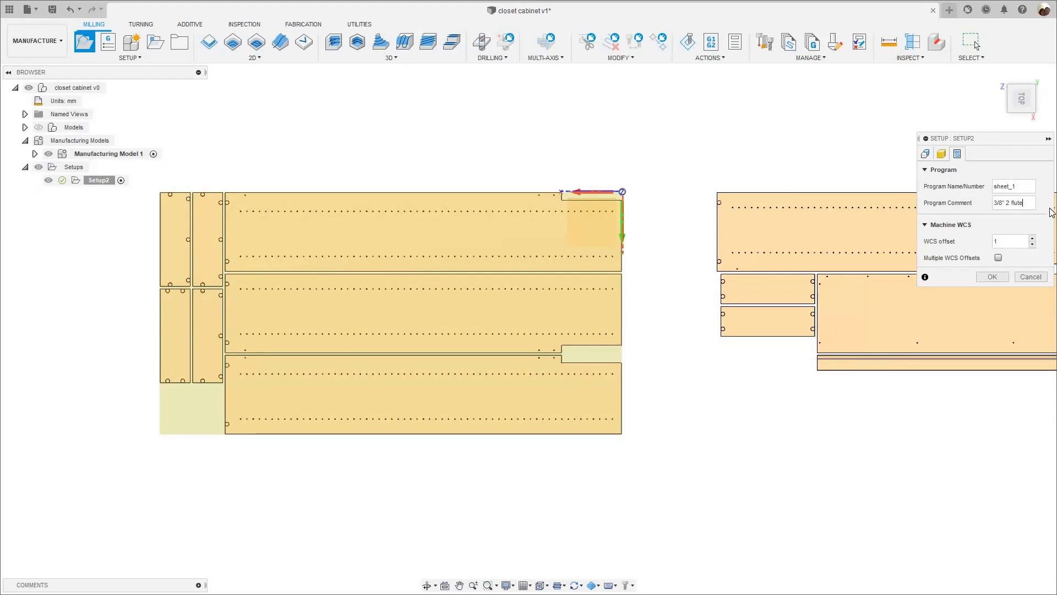
{"action": "type", "text": "down"}
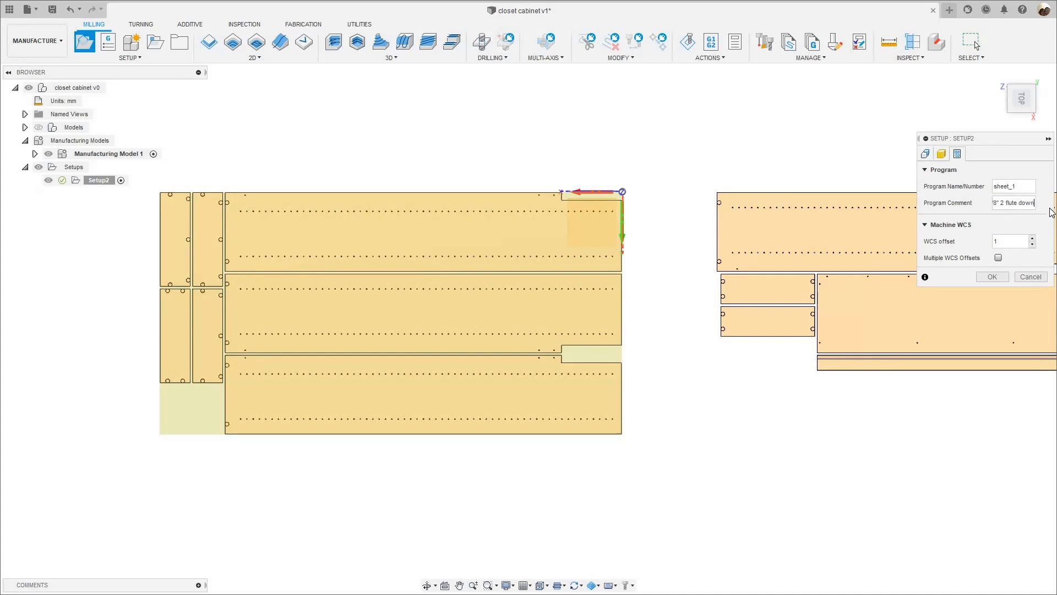
{"action": "type", "text": "-cut and 1/2\" 3 flute compression to0o"}
{"action": "key", "text": "BackSpace"}
{"action": "key", "text": "BackSpace"}
{"action": "left_click", "coordinate": [992, 276]}
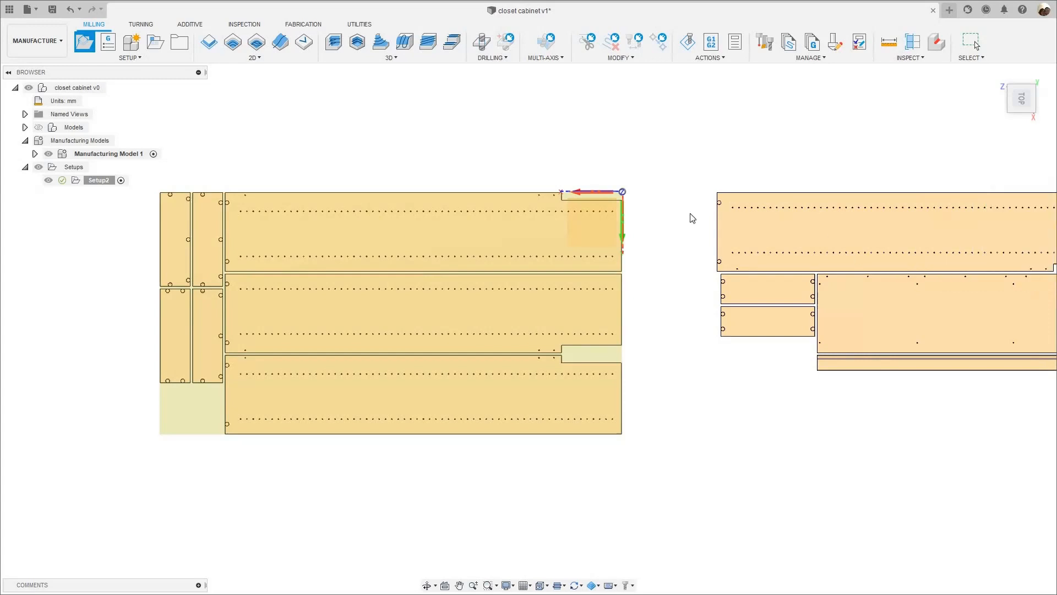
- Rename the new milling setup as "sheet 1"
{"action": "left_click", "coordinate": [98, 180]}
{"action": "left_click", "coordinate": [94, 182]}
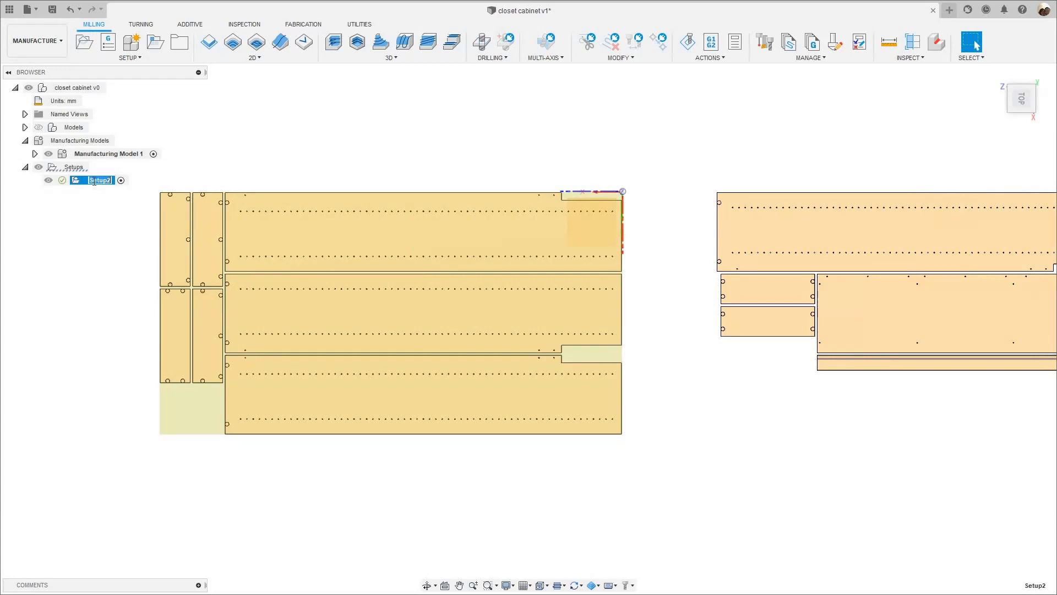
{"action": "type", "text": "sheet 1"}
{"action": "key", "text": "Return"}
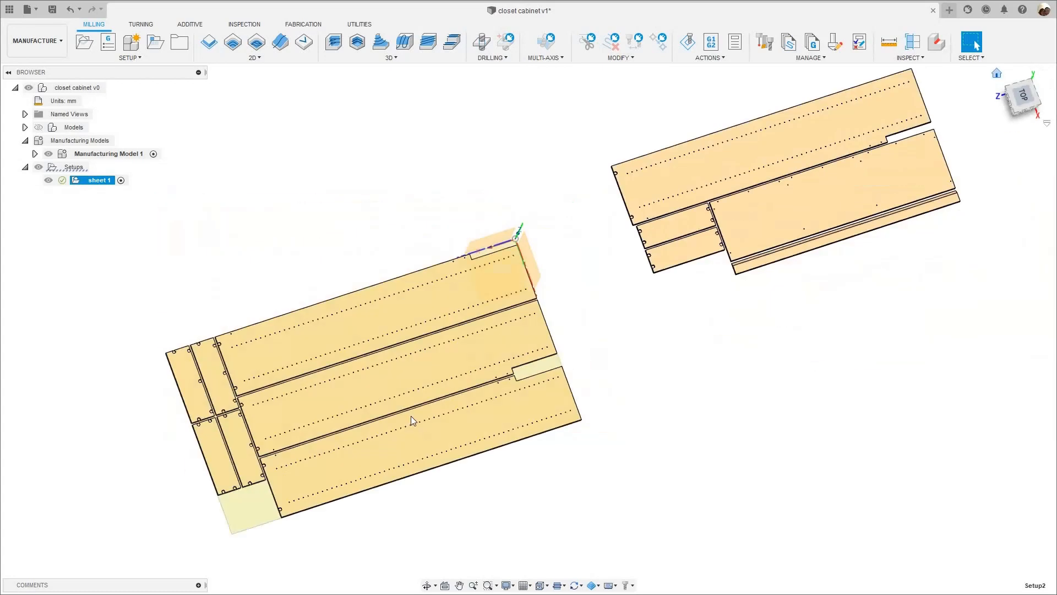
- Edit Manufacturing Model 1 and hide its origin planes and axes
{"action": "scroll", "coordinate": [412, 416], "scroll_direction": "up", "scroll_amount": 2}
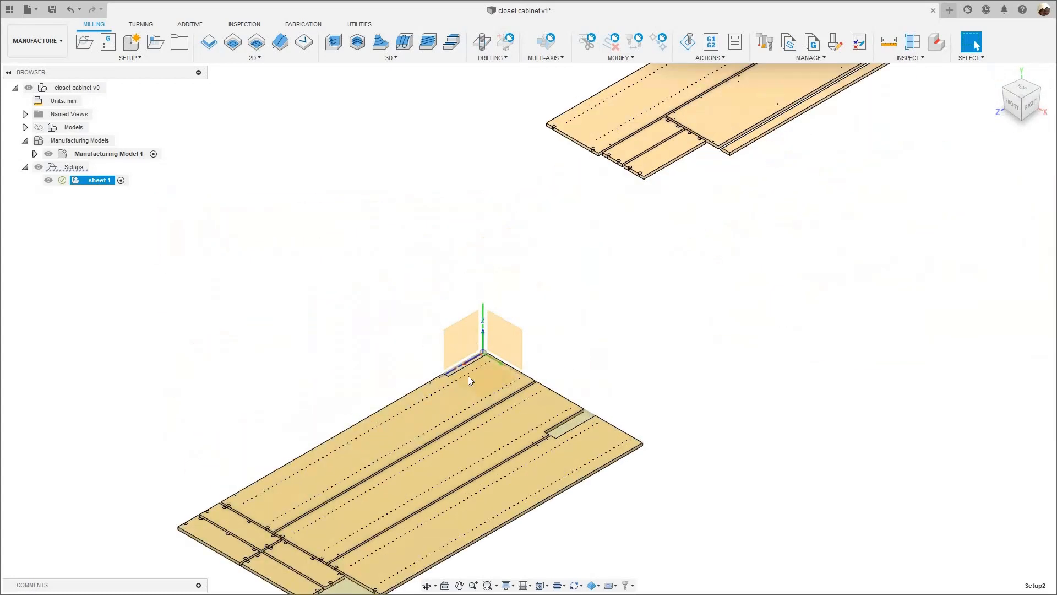
{"action": "scroll", "coordinate": [476, 359], "scroll_direction": "up", "scroll_amount": 2}
{"action": "scroll", "coordinate": [486, 323], "scroll_direction": "down", "scroll_amount": 3}
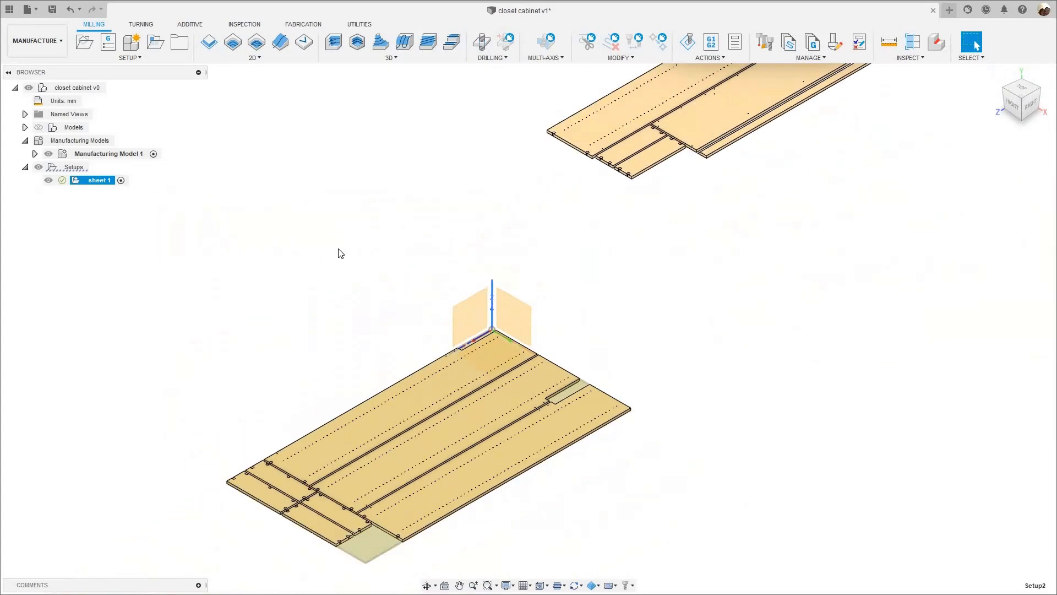
{"action": "scroll", "coordinate": [492, 308], "scroll_direction": "down", "scroll_amount": 2}
{"action": "scroll", "coordinate": [356, 302], "scroll_direction": "down", "scroll_amount": 2}
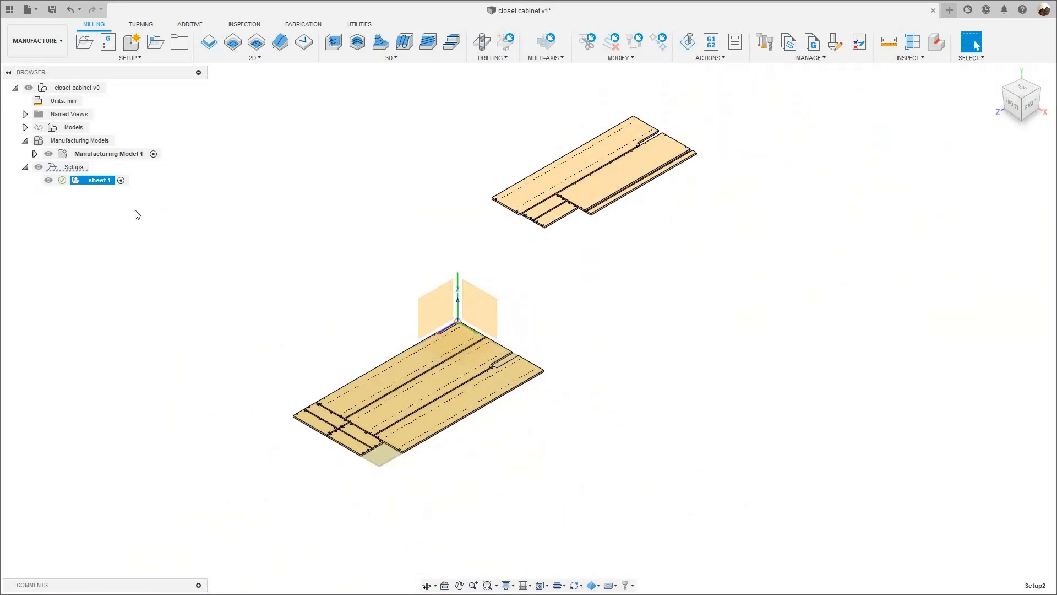
{"action": "left_click", "coordinate": [103, 153]}
{"action": "right_click", "coordinate": [132, 160]}
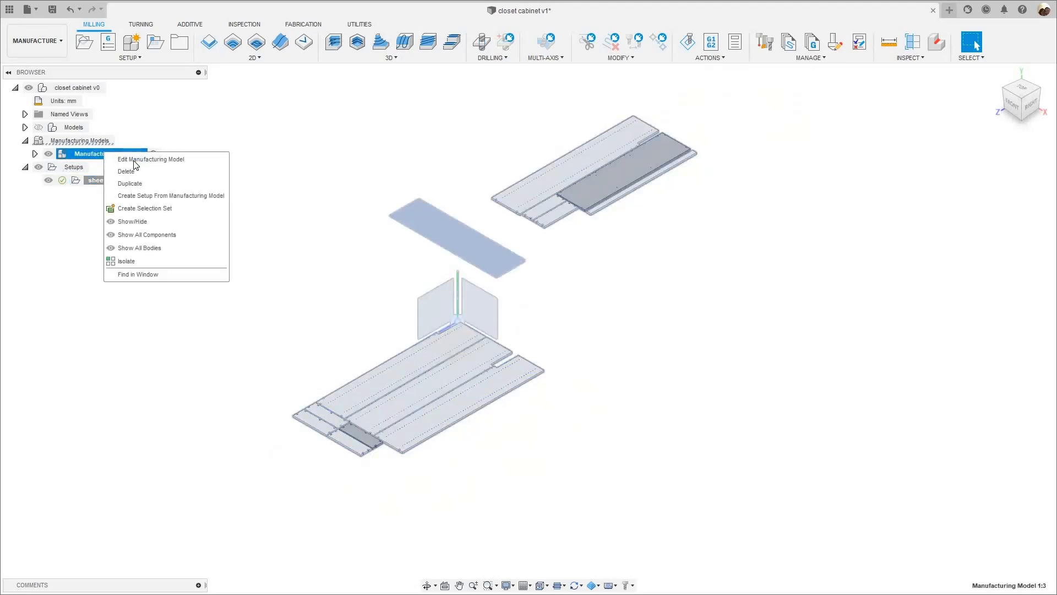
{"action": "left_click", "coordinate": [242, 164]}
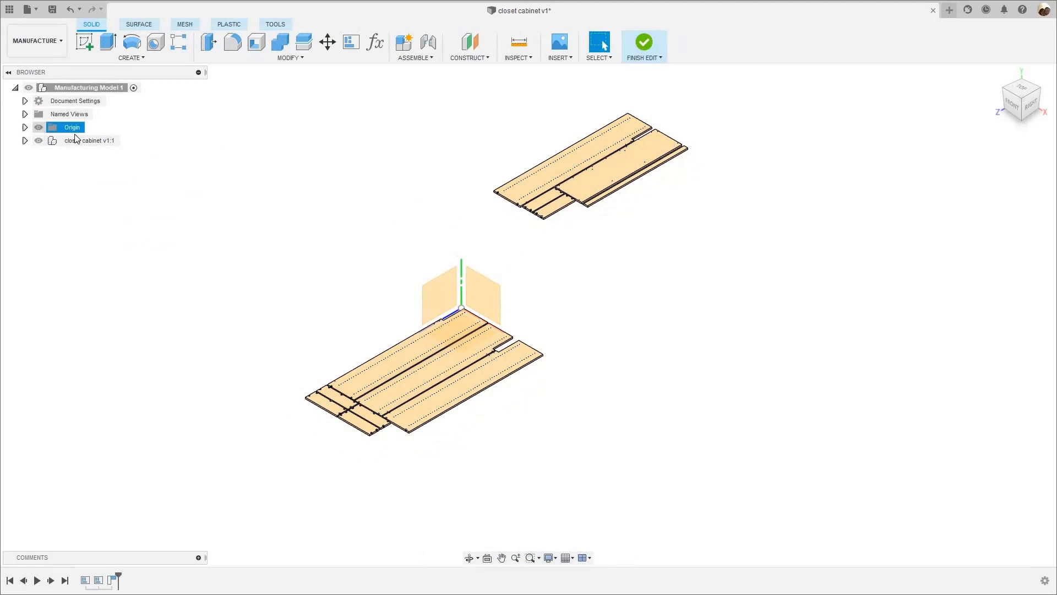
{"action": "left_click", "coordinate": [39, 127]}
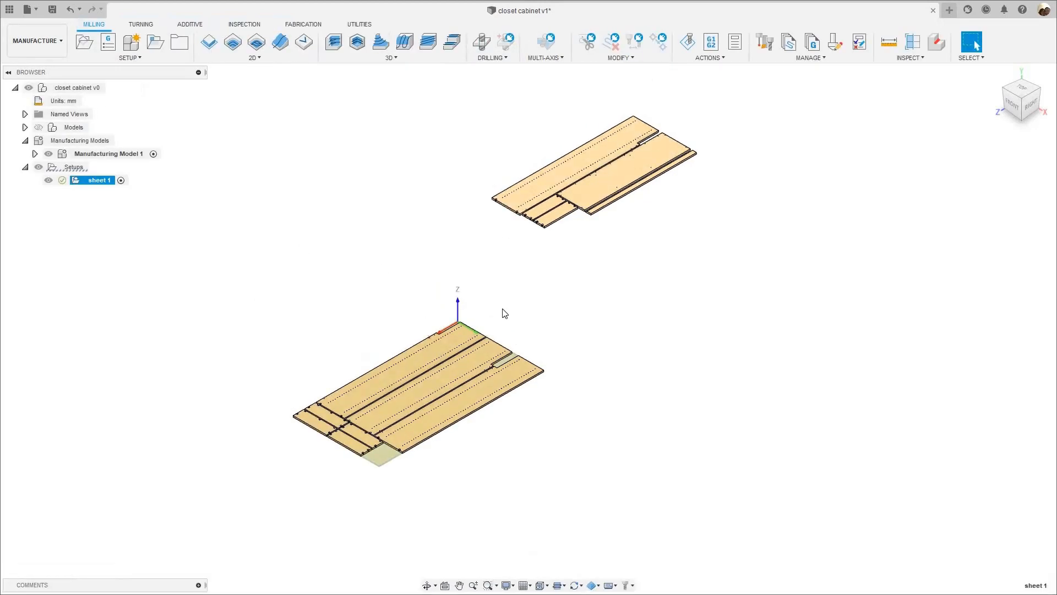
- Examine the panel layout and the rows of small holes on the first sheet, including from above
{"action": "scroll", "coordinate": [453, 331], "scroll_direction": "up", "scroll_amount": 3}
{"action": "scroll", "coordinate": [294, 285], "scroll_direction": "down", "scroll_amount": 3}
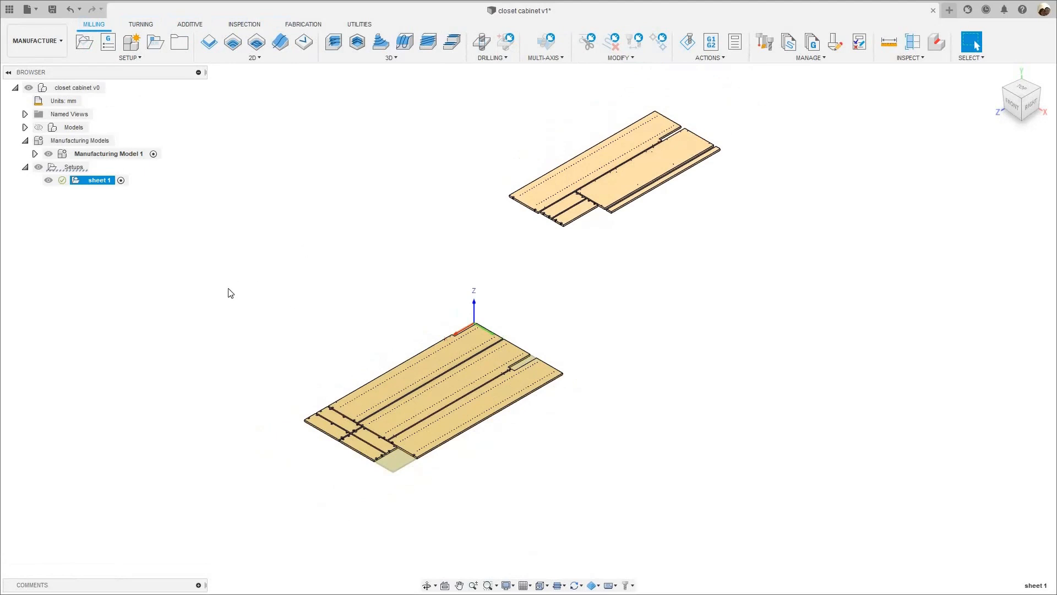
{"action": "scroll", "coordinate": [226, 271], "scroll_direction": "down", "scroll_amount": 1}
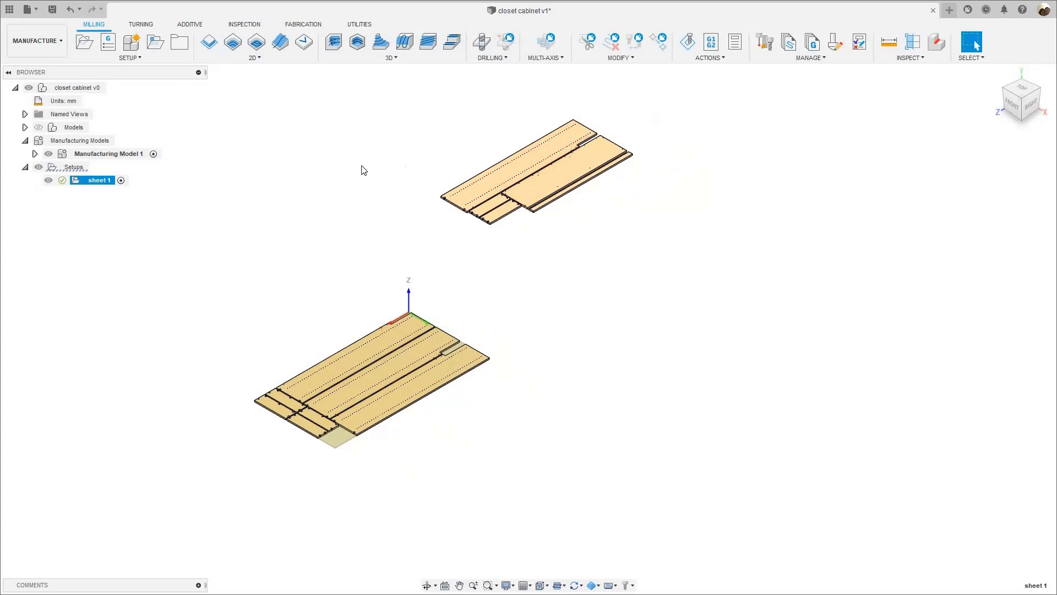
{"action": "scroll", "coordinate": [884, 154], "scroll_direction": "up", "scroll_amount": 2}
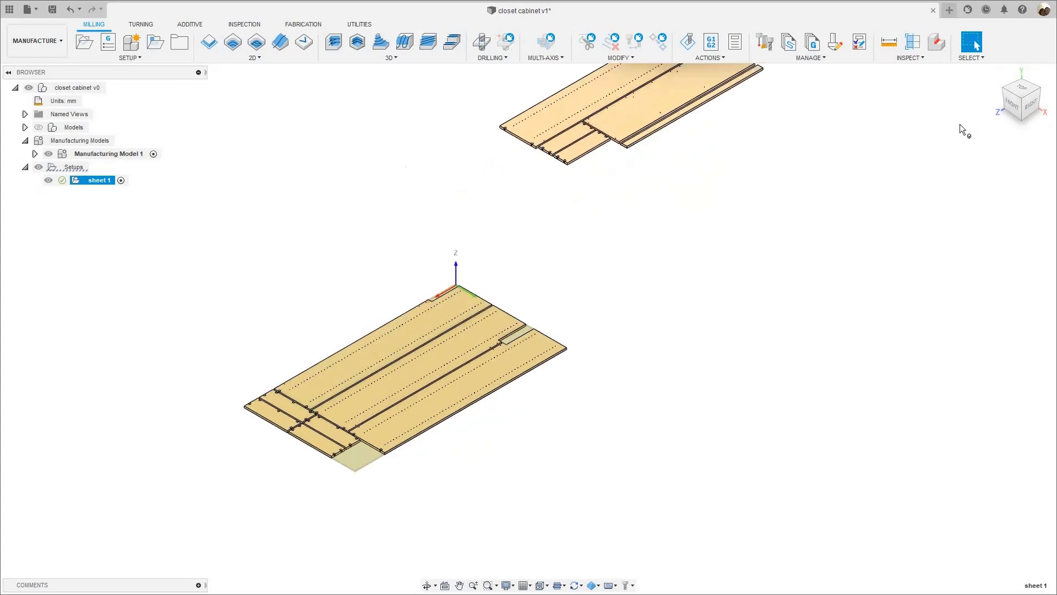
{"action": "left_click", "coordinate": [1021, 88]}
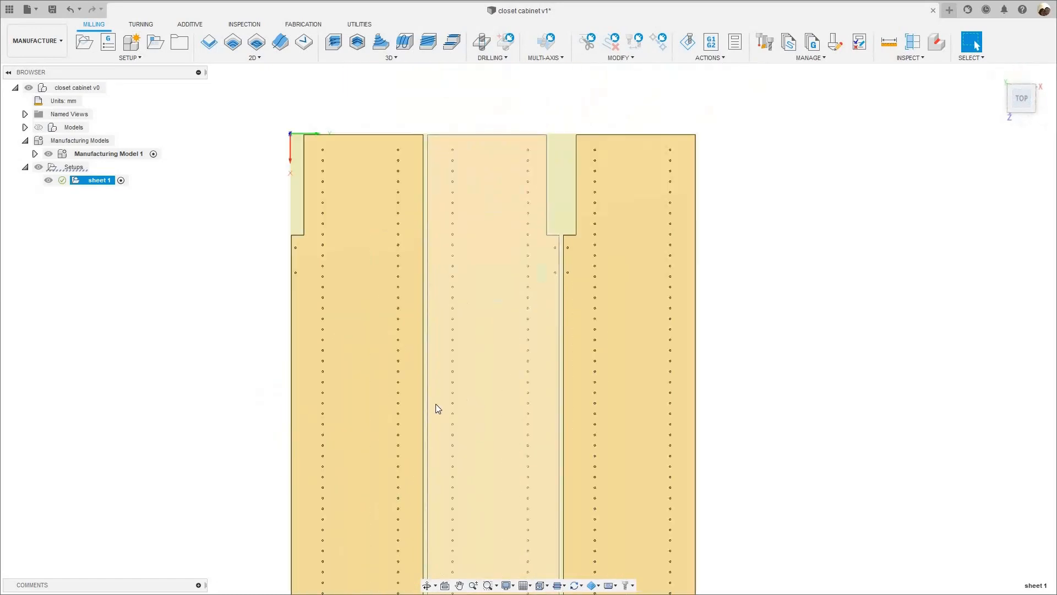
{"action": "scroll", "coordinate": [435, 408], "scroll_direction": "up", "scroll_amount": 3}
{"action": "scroll", "coordinate": [421, 376], "scroll_direction": "up", "scroll_amount": 1}
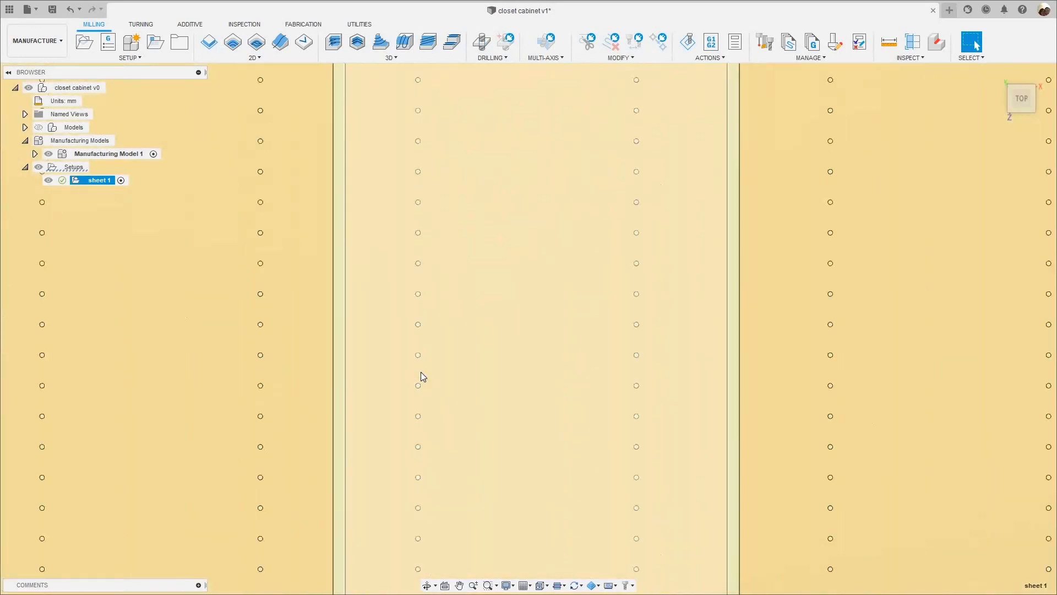
{"action": "scroll", "coordinate": [421, 376], "scroll_direction": "down", "scroll_amount": 5}
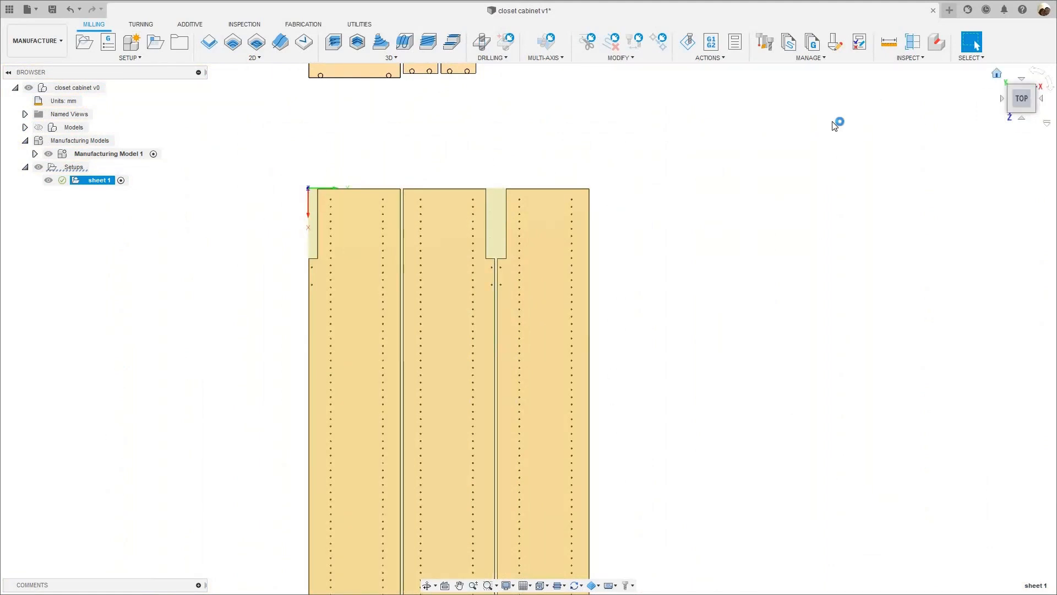
- Start a drilling operation in sheet 1 with the Ø5mm 90° through-hole boring bit (414005) from the WEEKE CNC DRILLING library
{"action": "left_click", "coordinate": [482, 41]}
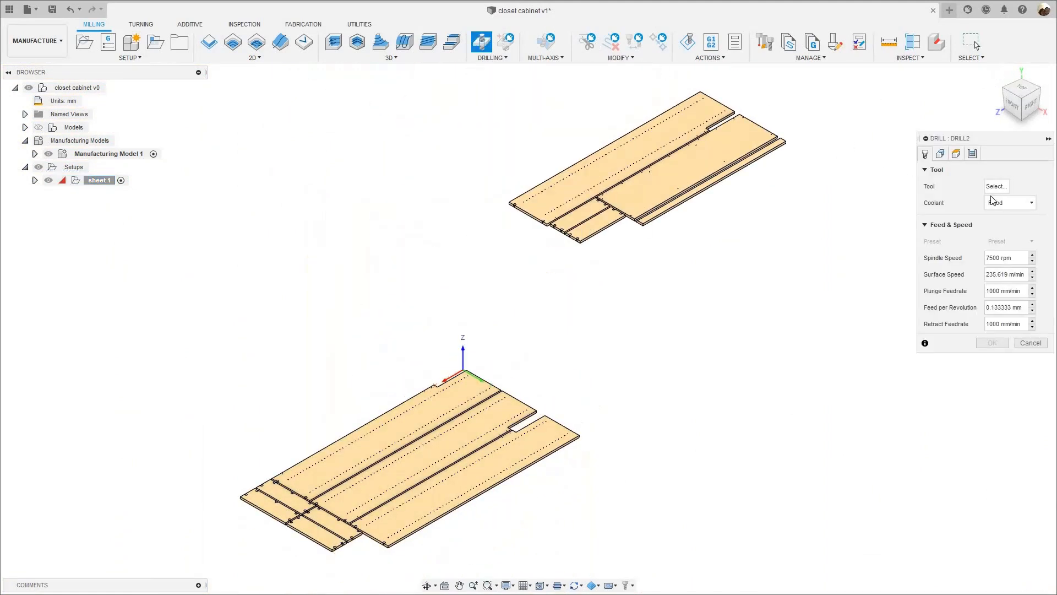
{"action": "left_click", "coordinate": [991, 187]}
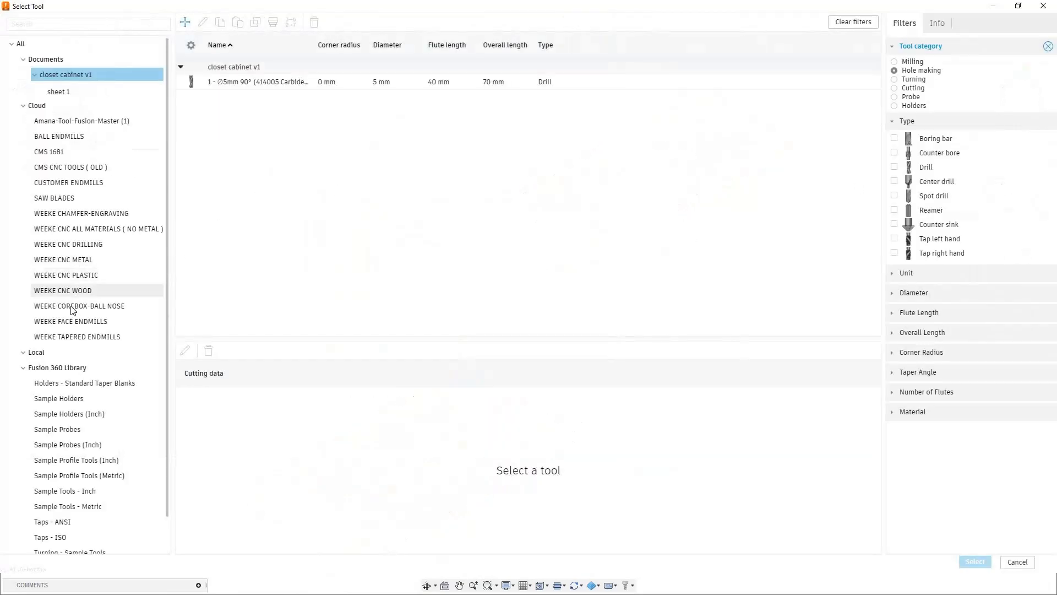
{"action": "left_click", "coordinate": [78, 244]}
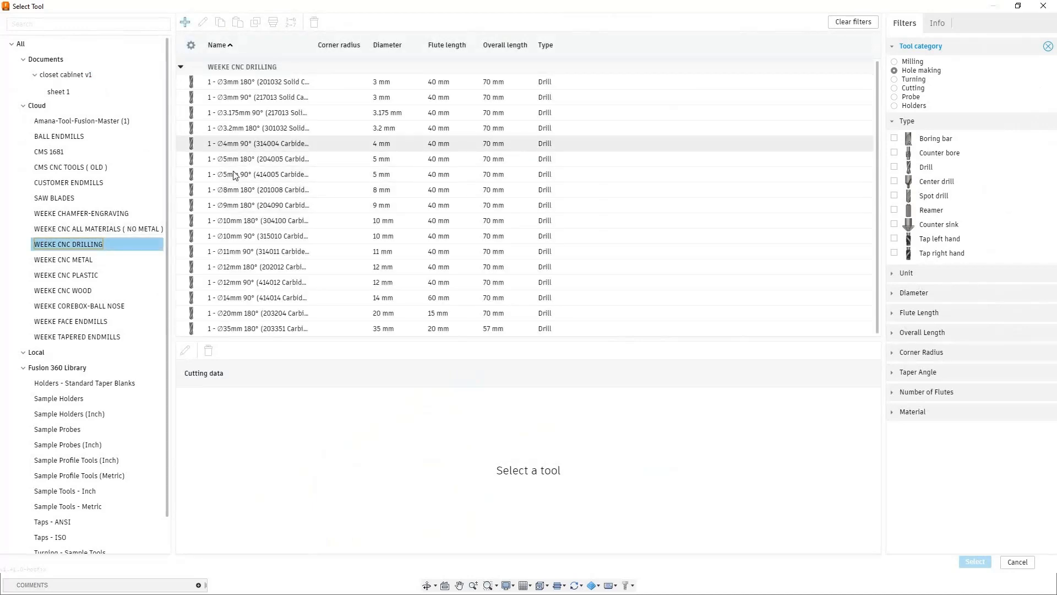
{"action": "left_click", "coordinate": [290, 174]}
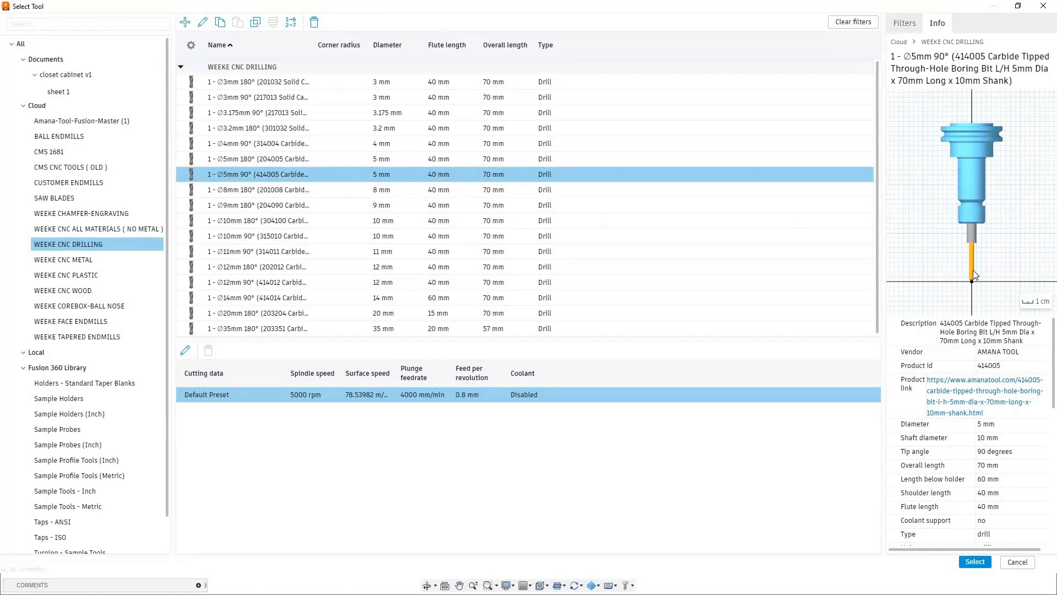
{"action": "left_click", "coordinate": [972, 563]}
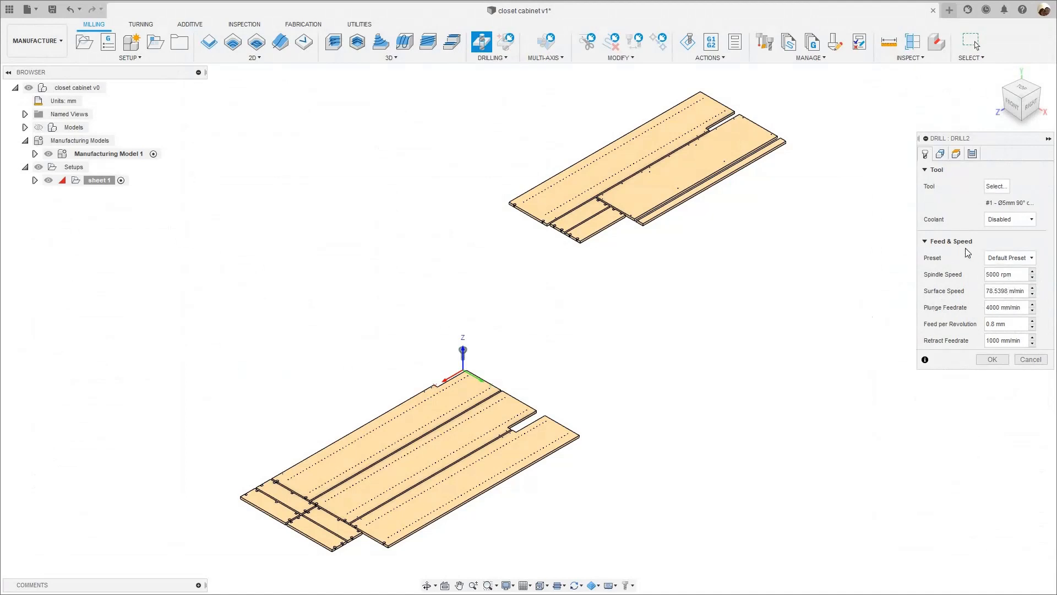
- Choose a shelf-pin hole near the corner of the first sheet as the hole face and include all holes of the same diameter
{"action": "left_click", "coordinate": [942, 154]}
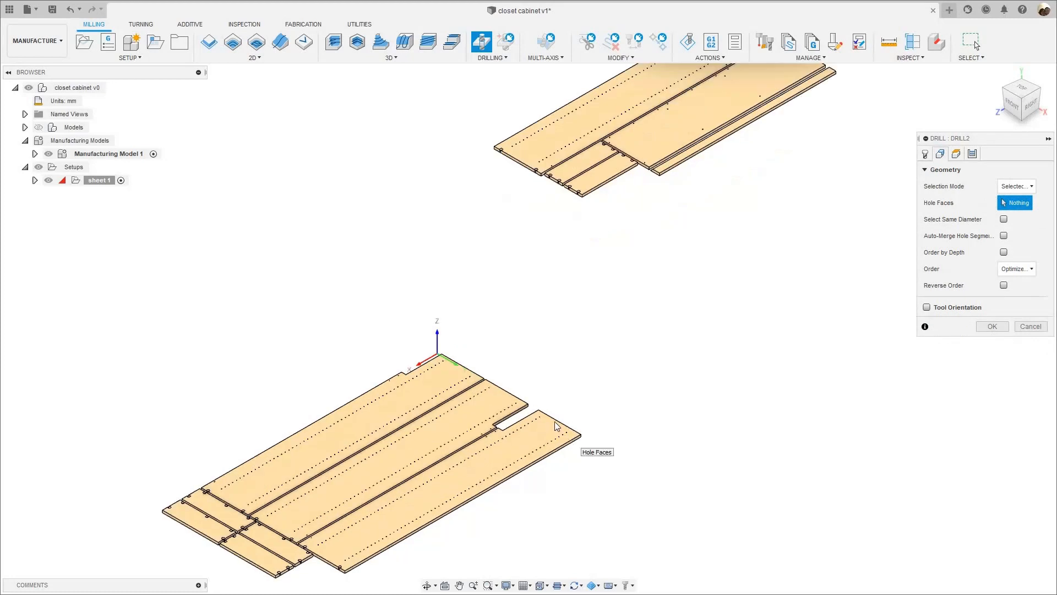
{"action": "scroll", "coordinate": [583, 448], "scroll_direction": "up", "scroll_amount": 10}
{"action": "scroll", "coordinate": [550, 406], "scroll_direction": "down", "scroll_amount": 2}
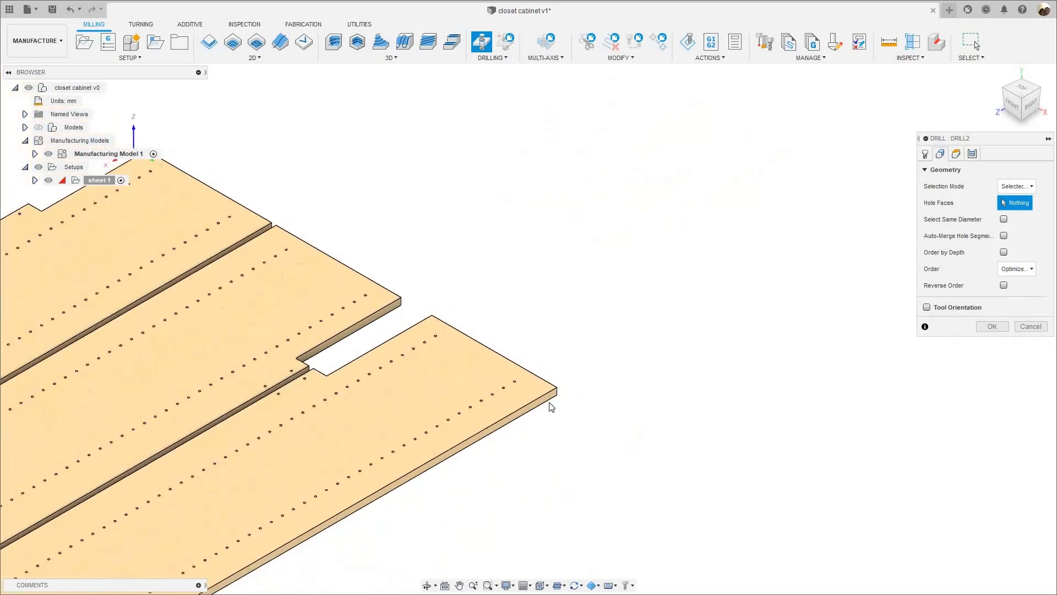
{"action": "scroll", "coordinate": [515, 406], "scroll_direction": "up", "scroll_amount": 10}
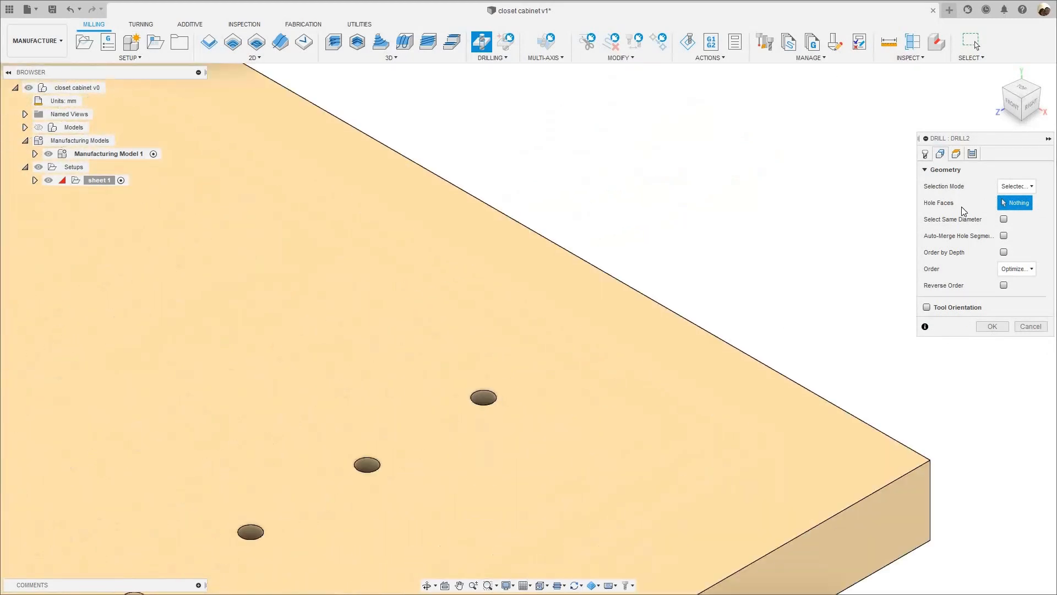
{"action": "scroll", "coordinate": [521, 388], "scroll_direction": "up", "scroll_amount": 5}
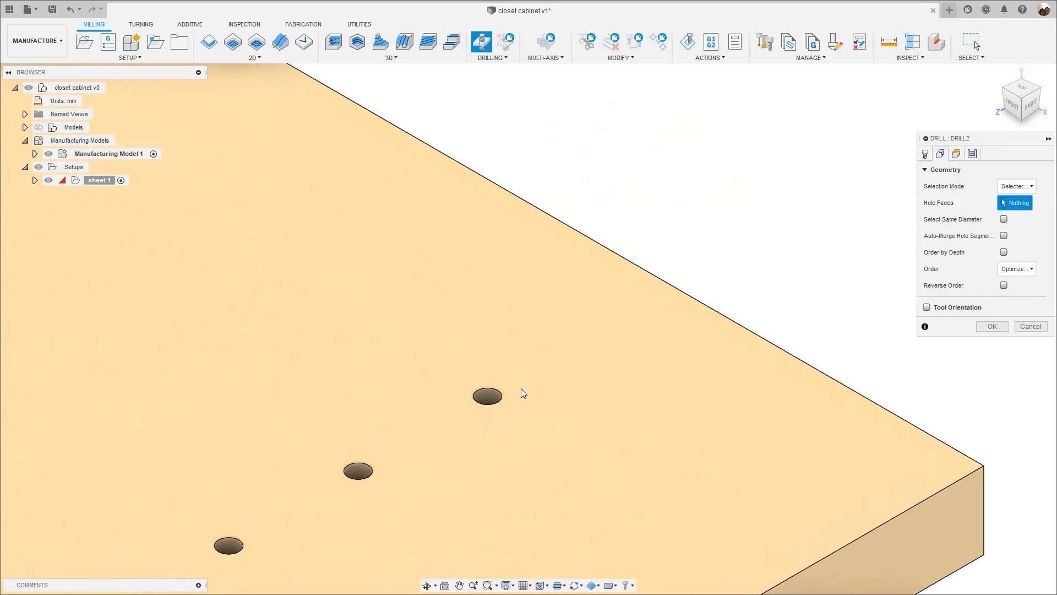
{"action": "left_click", "coordinate": [523, 381]}
{"action": "scroll", "coordinate": [578, 329], "scroll_direction": "down", "scroll_amount": 8}
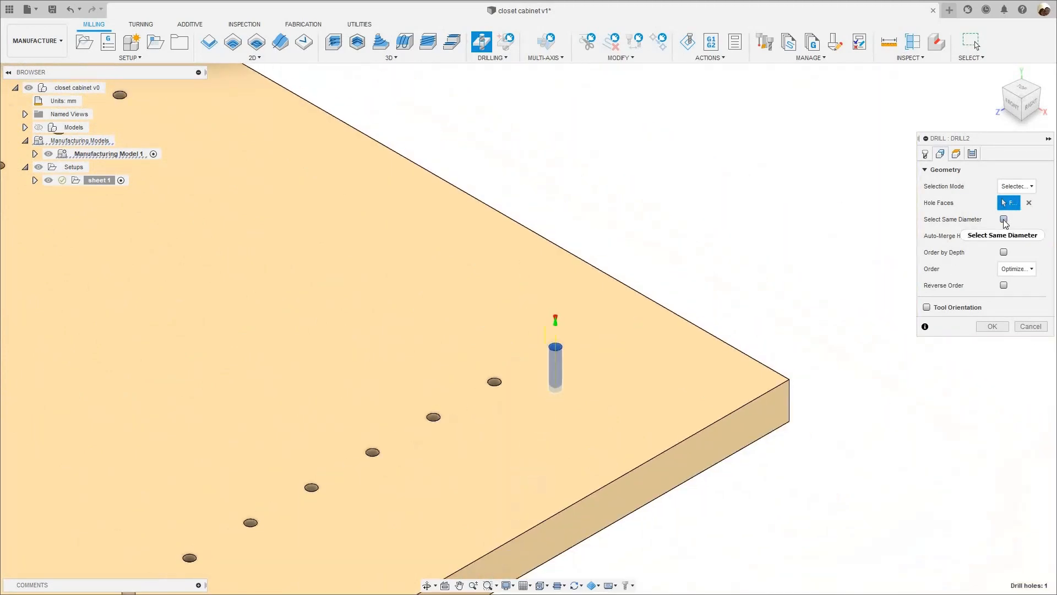
{"action": "mouse_move", "coordinate": [1004, 220]}
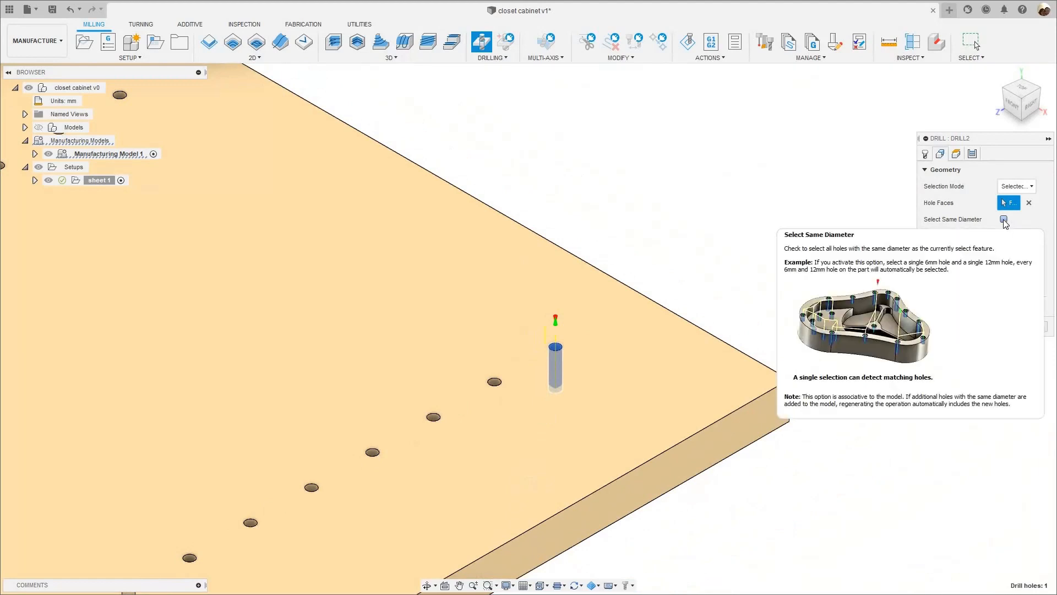
{"action": "scroll", "coordinate": [739, 338], "scroll_direction": "down", "scroll_amount": 10}
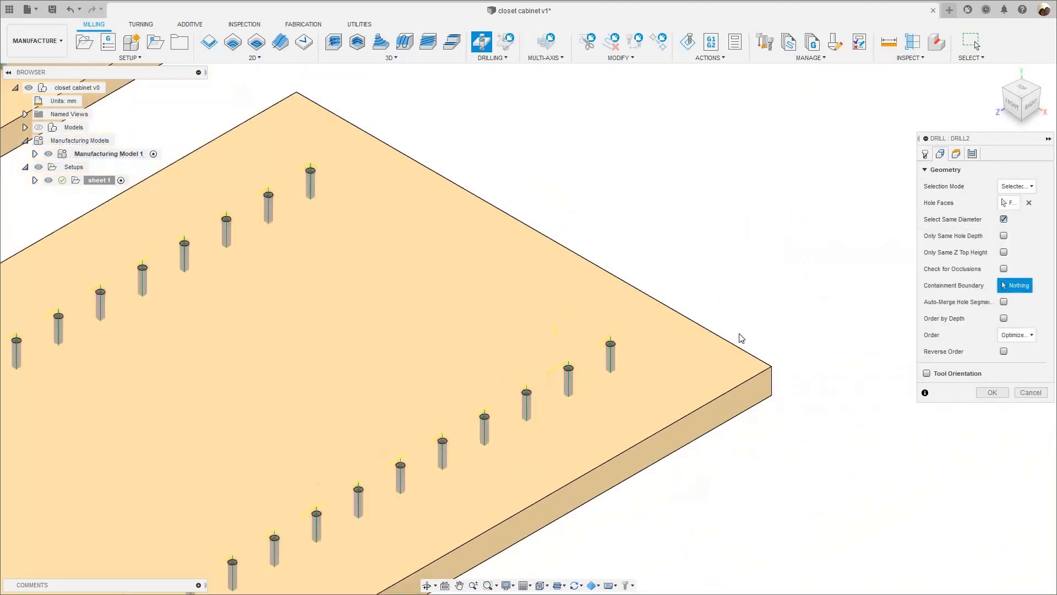
{"action": "scroll", "coordinate": [495, 412], "scroll_direction": "down", "scroll_amount": 3}
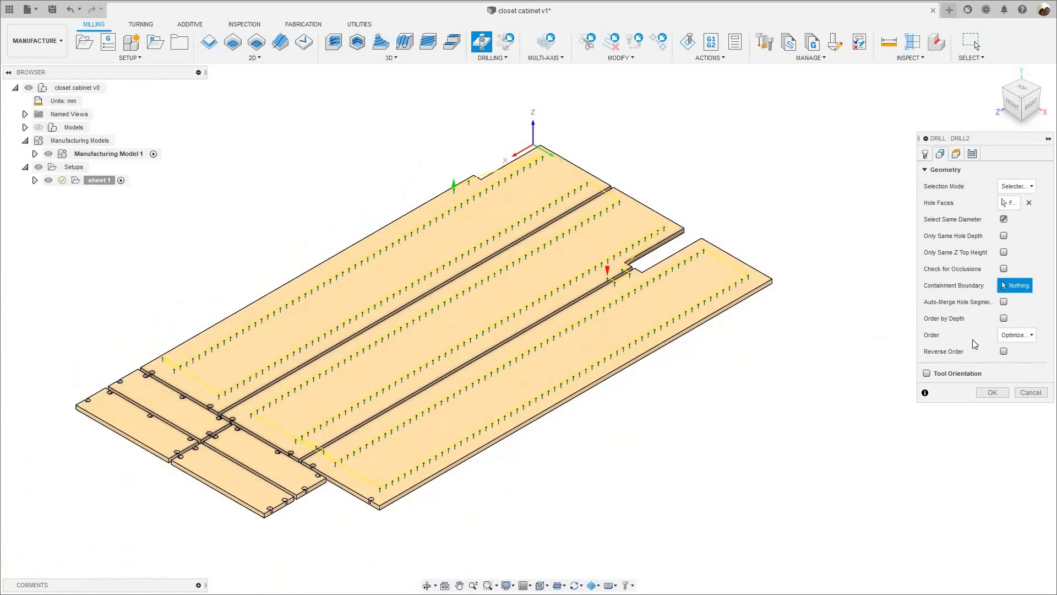
- Set the hole drilling order to Order selected and inspect the resulting toolpath across the panels
{"action": "left_click", "coordinate": [1010, 335]}
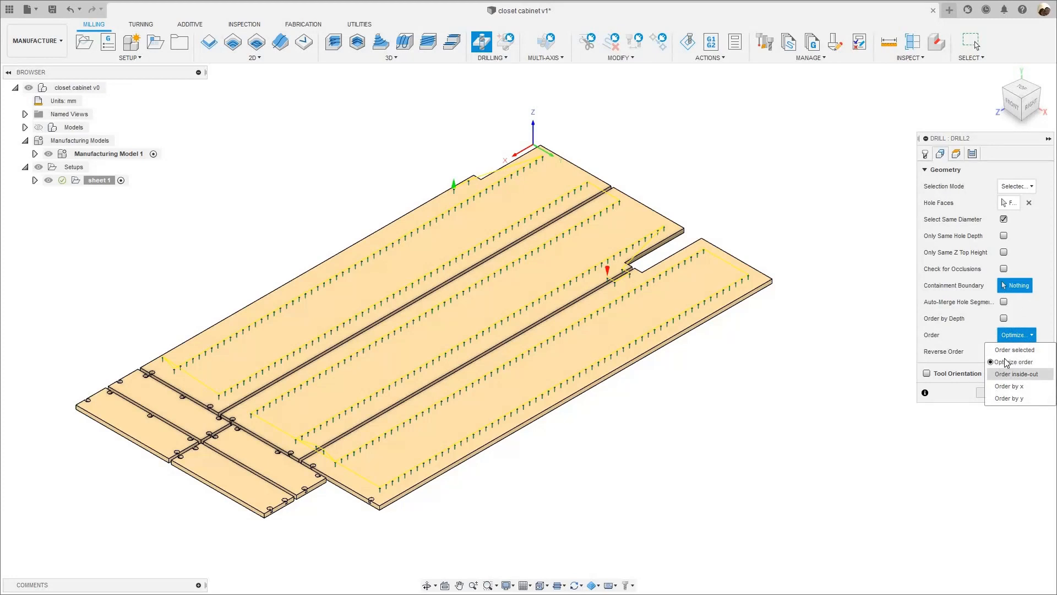
{"action": "left_click", "coordinate": [1006, 353]}
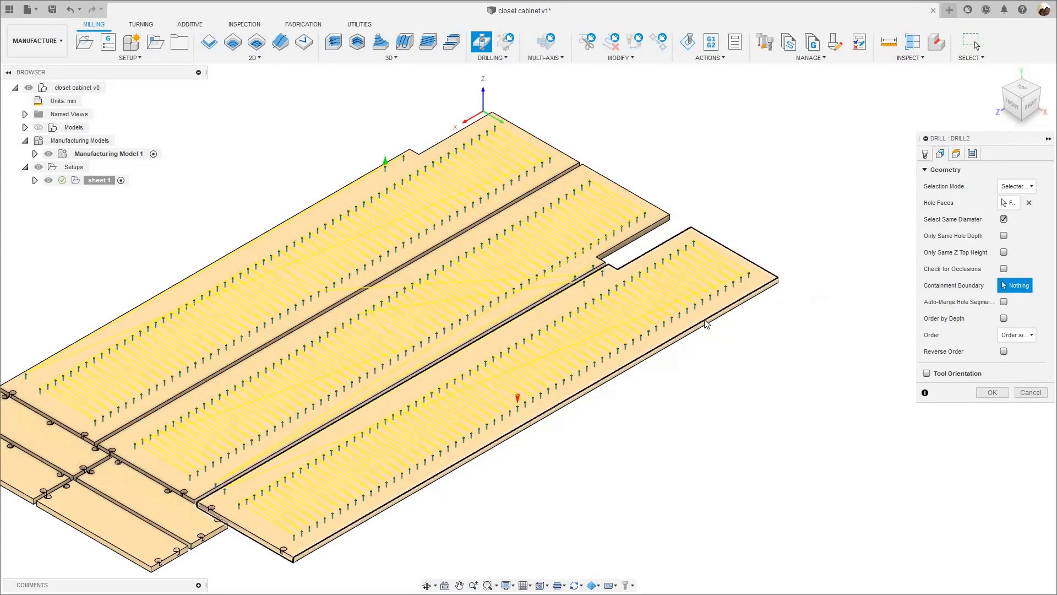
{"action": "scroll", "coordinate": [738, 300], "scroll_direction": "up", "scroll_amount": 3}
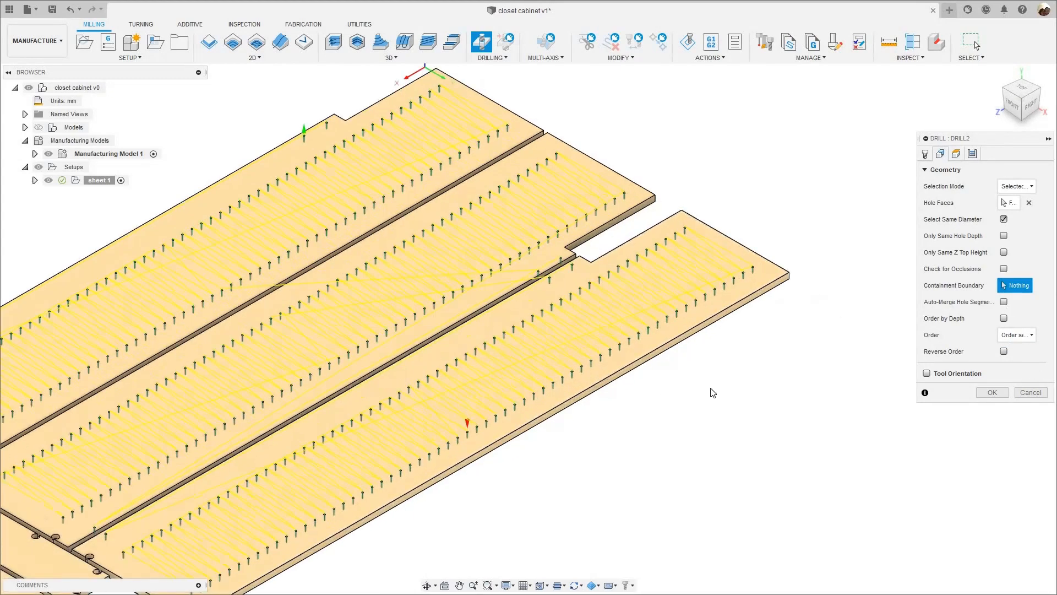
{"action": "scroll", "coordinate": [415, 393], "scroll_direction": "up", "scroll_amount": 2}
{"action": "scroll", "coordinate": [507, 412], "scroll_direction": "down", "scroll_amount": 2}
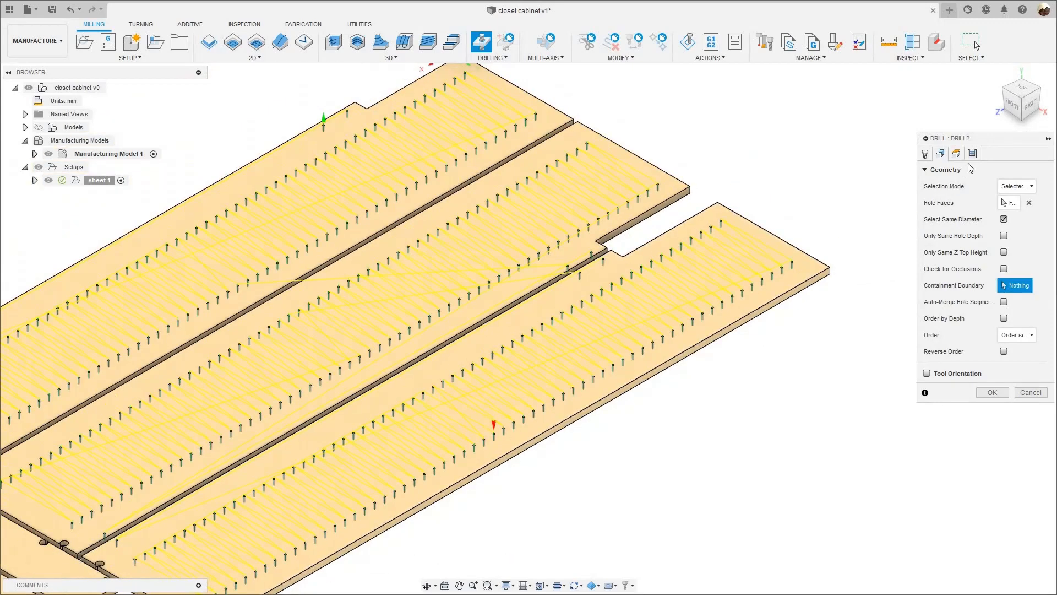
- Enable Drill Tip Through Bottom for the hole depth and accept the drilling operation
{"action": "left_click", "coordinate": [958, 155]}
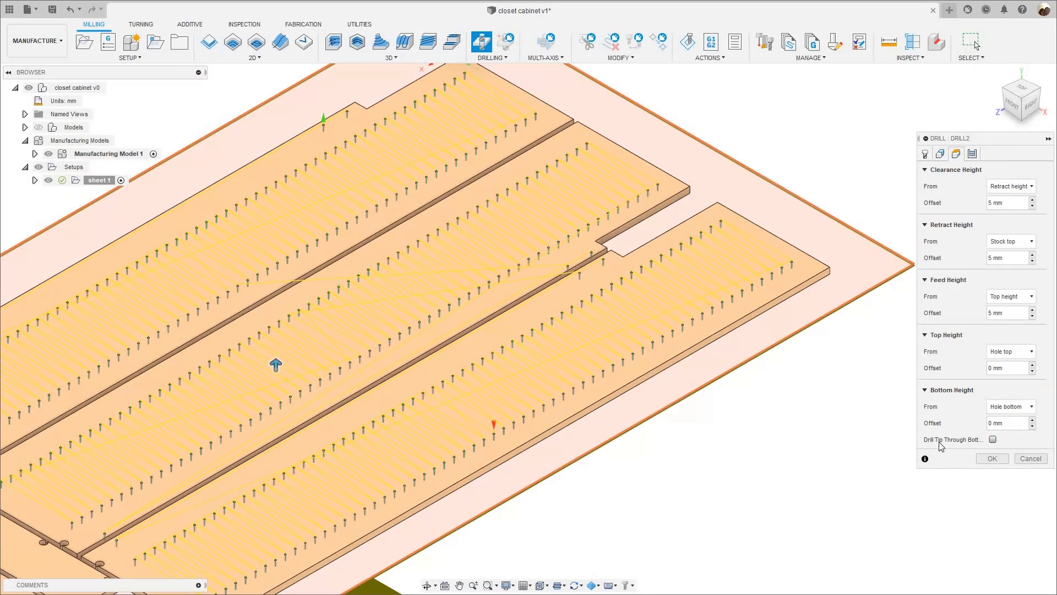
{"action": "left_click", "coordinate": [993, 438]}
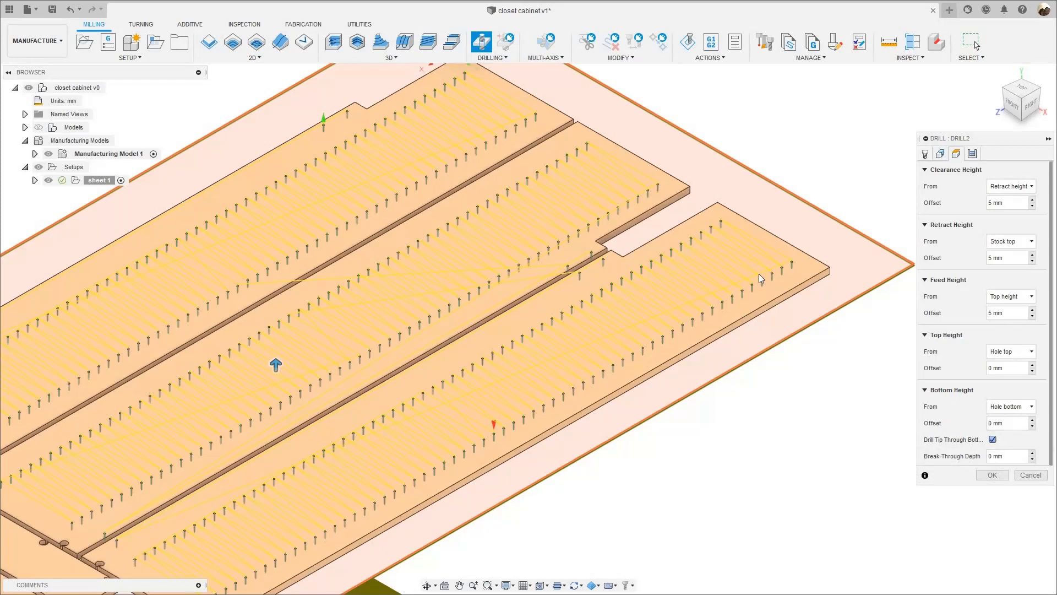
{"action": "left_click", "coordinate": [971, 154]}
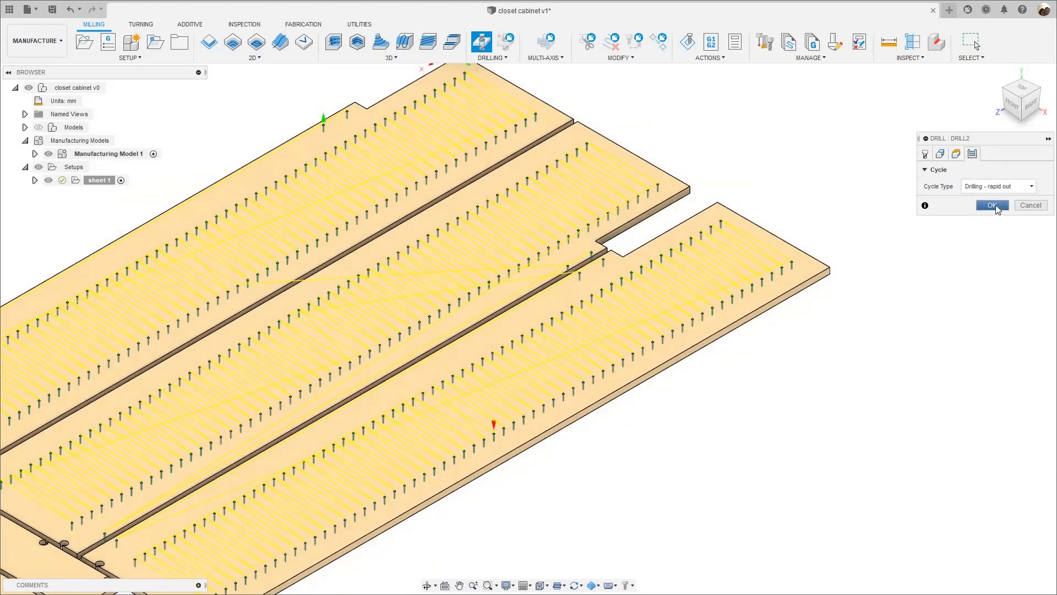
{"action": "left_click", "coordinate": [992, 205]}
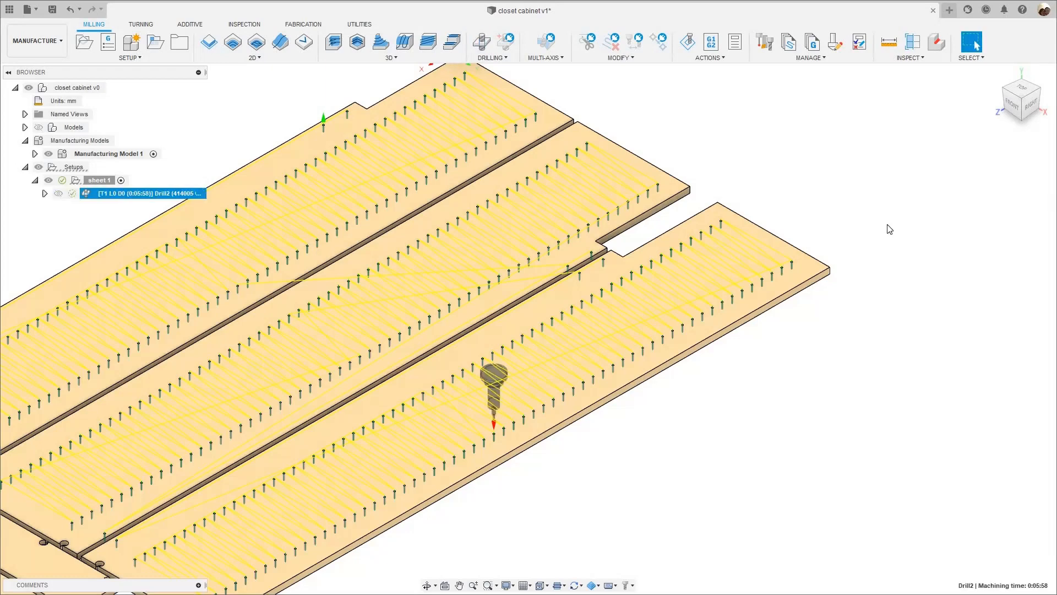
- Simulate the drilling operation on sheet 1, watch the order in which the drill visits the holes, and close the simulation
{"action": "scroll", "coordinate": [887, 229], "scroll_direction": "down", "scroll_amount": 2}
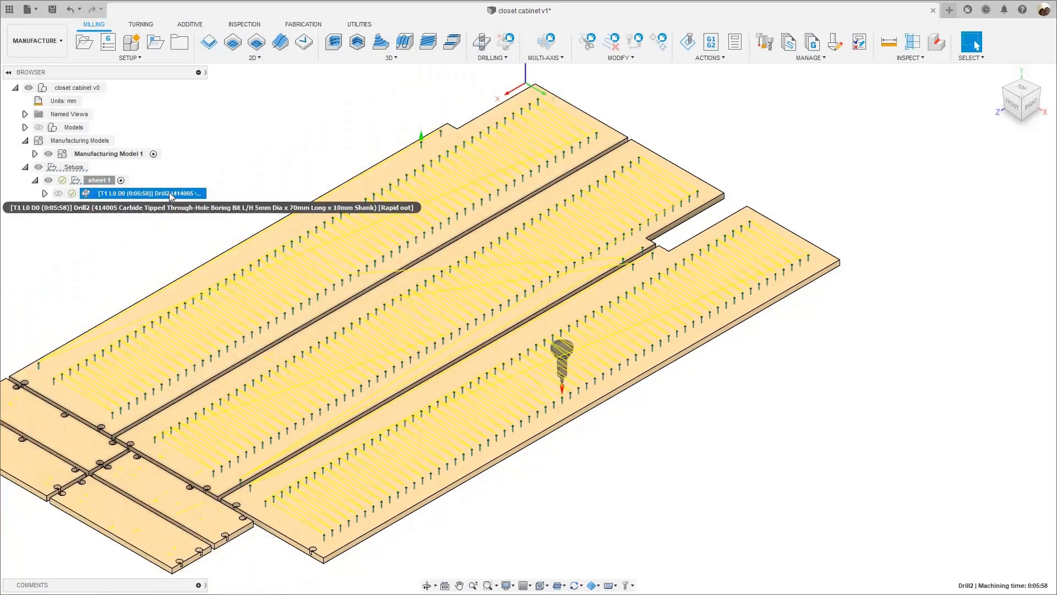
{"action": "right_click", "coordinate": [171, 197]}
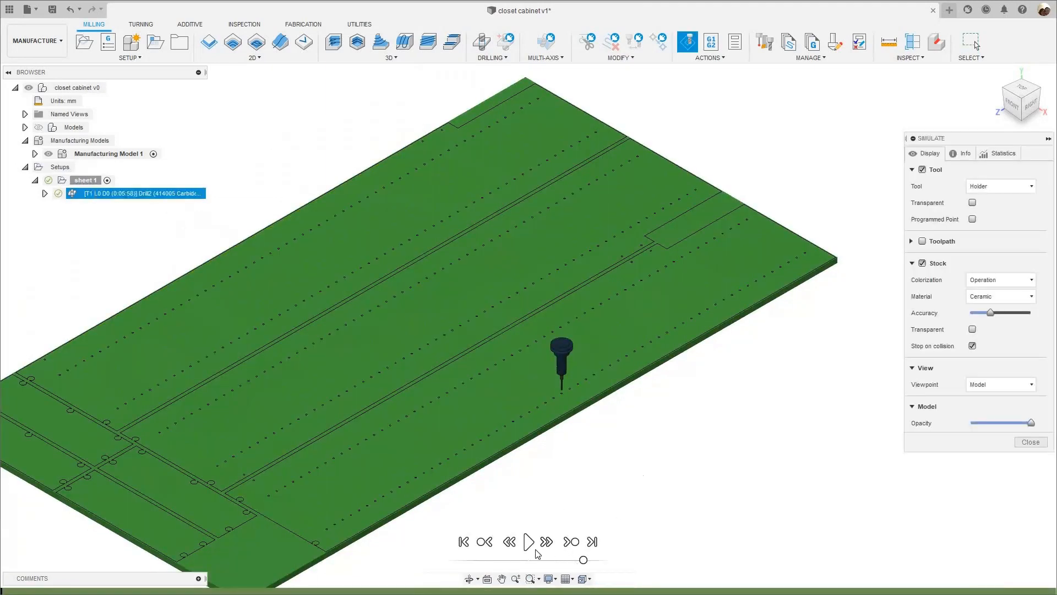
{"action": "left_click", "coordinate": [528, 541]}
{"action": "scroll", "coordinate": [537, 548], "scroll_direction": "up", "scroll_amount": 2}
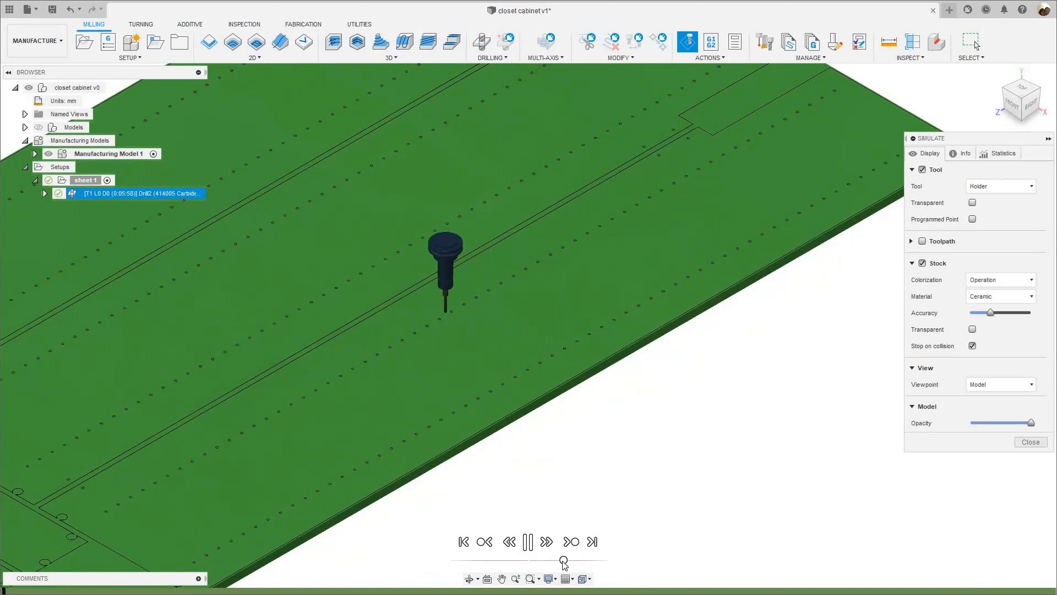
{"action": "scroll", "coordinate": [193, 511], "scroll_direction": "down", "scroll_amount": 2}
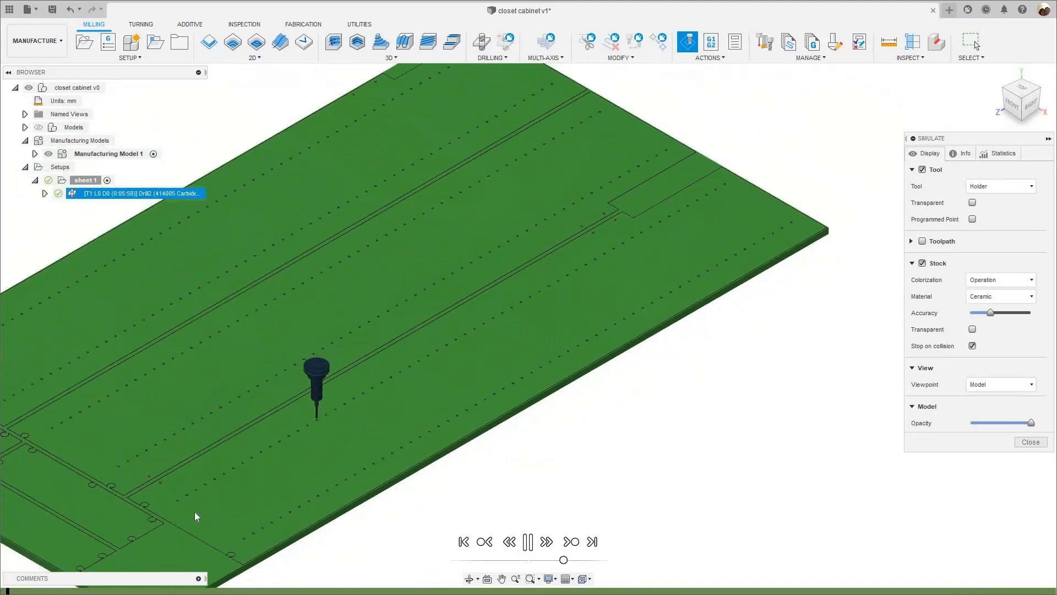
{"action": "scroll", "coordinate": [269, 472], "scroll_direction": "down", "scroll_amount": 1}
{"action": "middle_click_drag", "start_coordinate": [269, 471], "coordinate": [321, 436]}
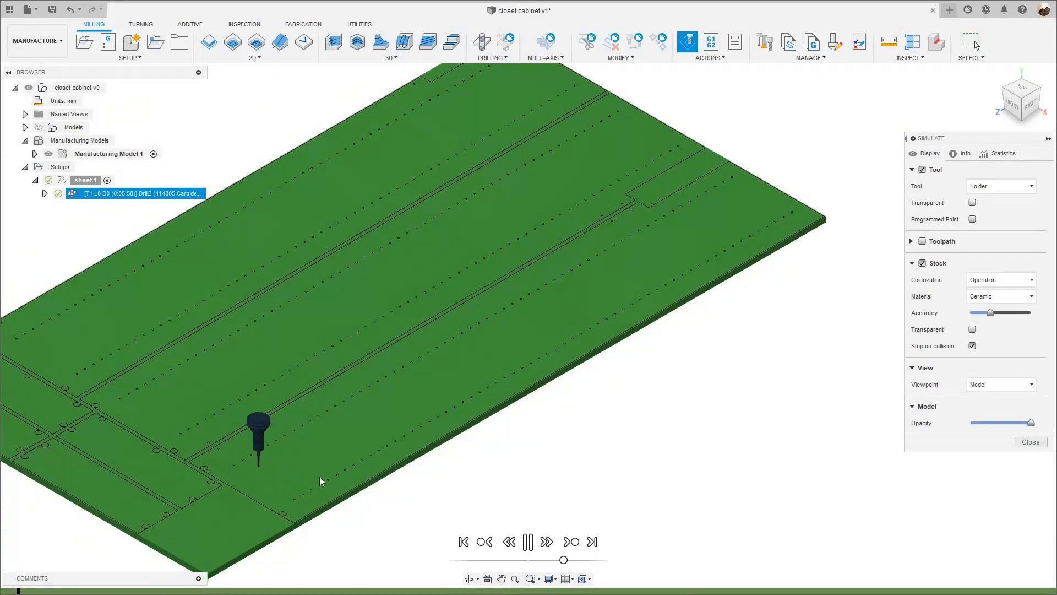
{"action": "scroll", "coordinate": [230, 467], "scroll_direction": "down", "scroll_amount": 1}
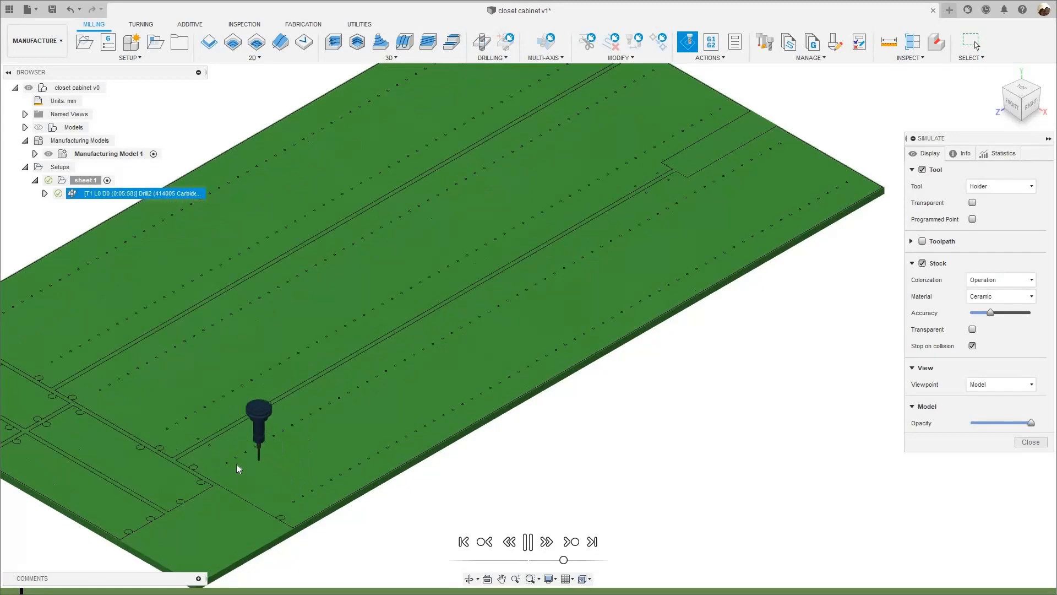
{"action": "left_click", "coordinate": [1031, 442]}
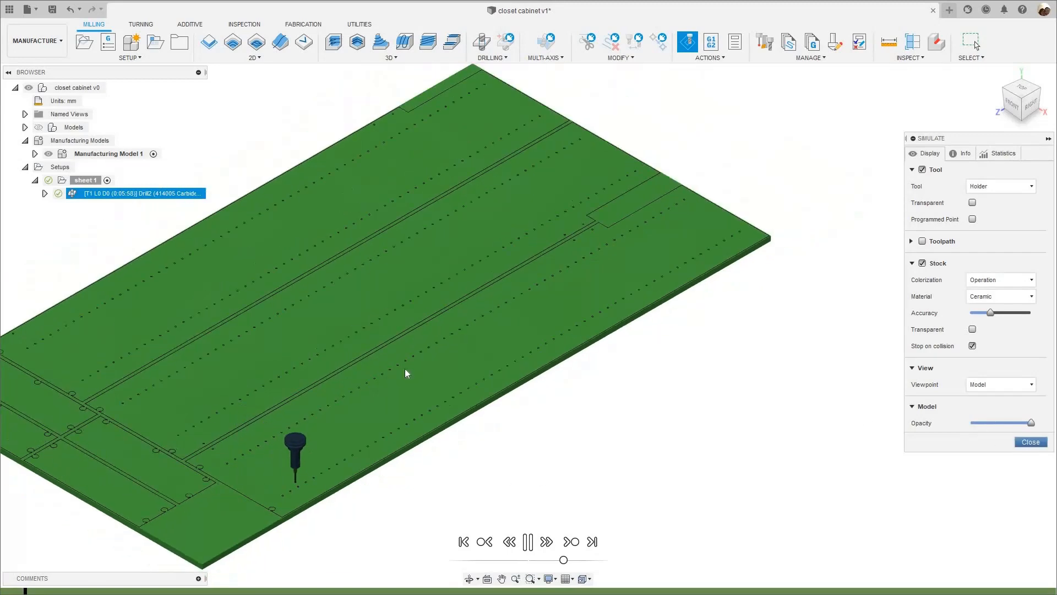
- Edit the drilling operation to use Optimize order for the holes and accept the change
{"action": "right_click", "coordinate": [116, 194]}
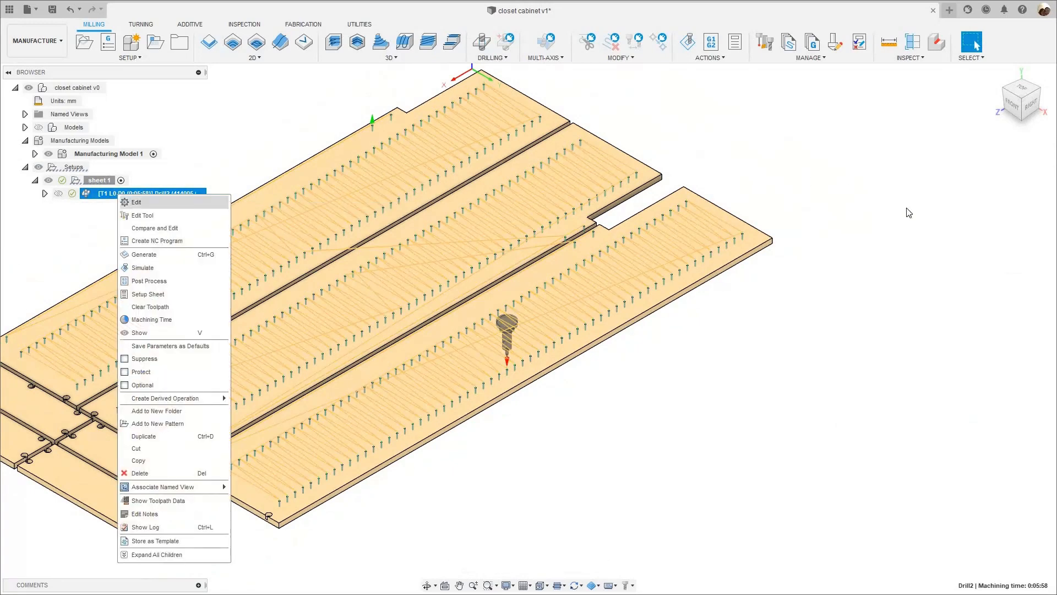
{"action": "left_click", "coordinate": [966, 198]}
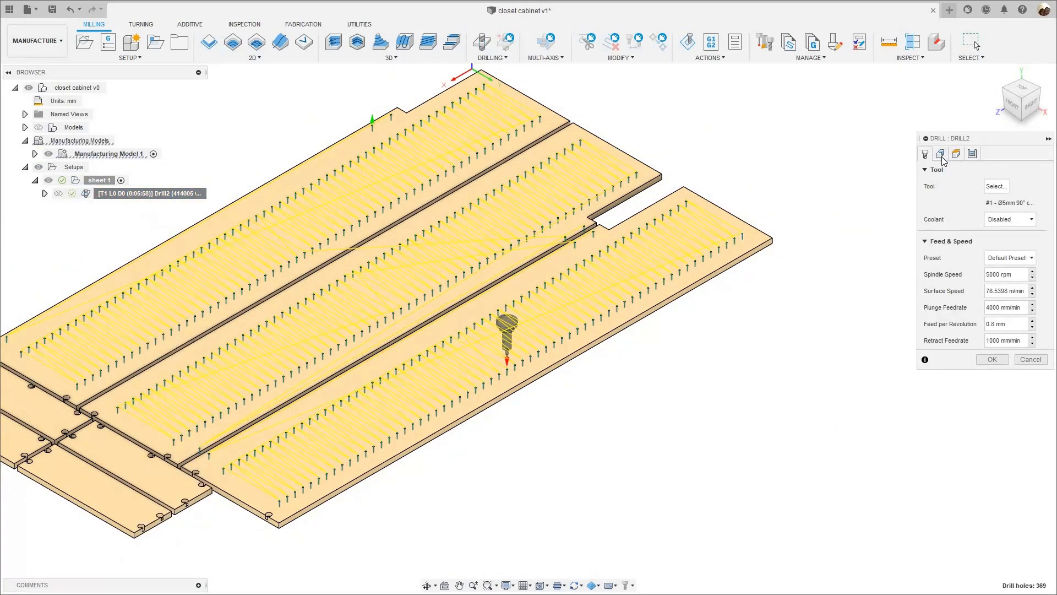
{"action": "left_click", "coordinate": [940, 155]}
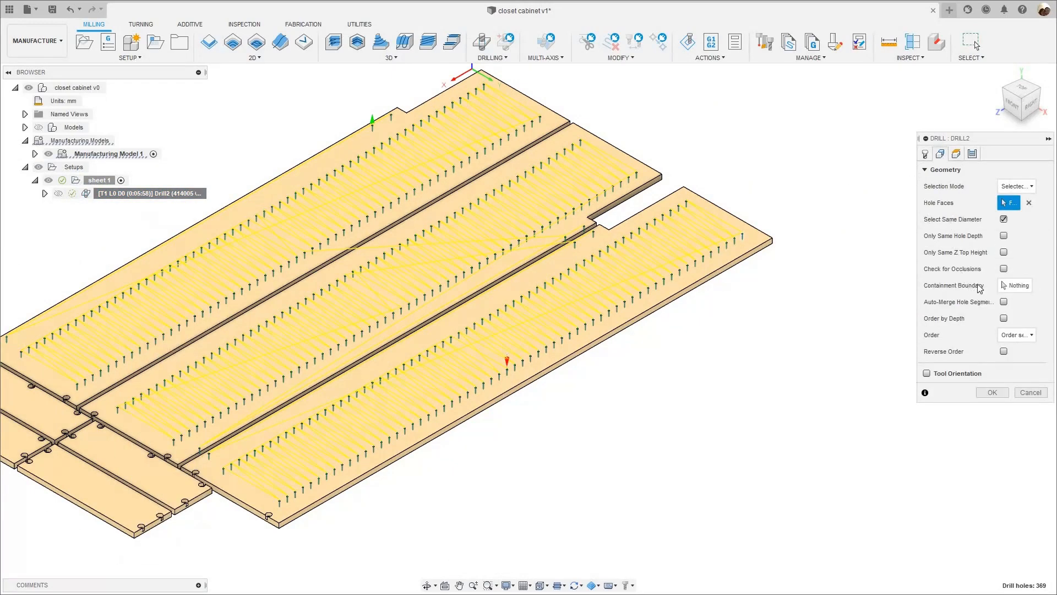
{"action": "left_click", "coordinate": [1017, 336]}
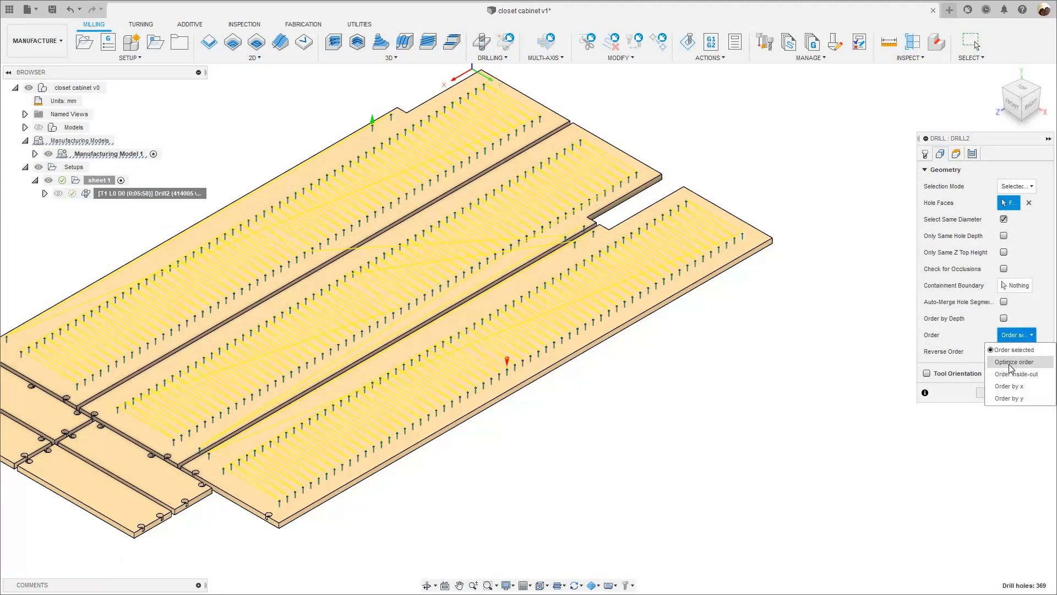
{"action": "left_click", "coordinate": [1007, 363]}
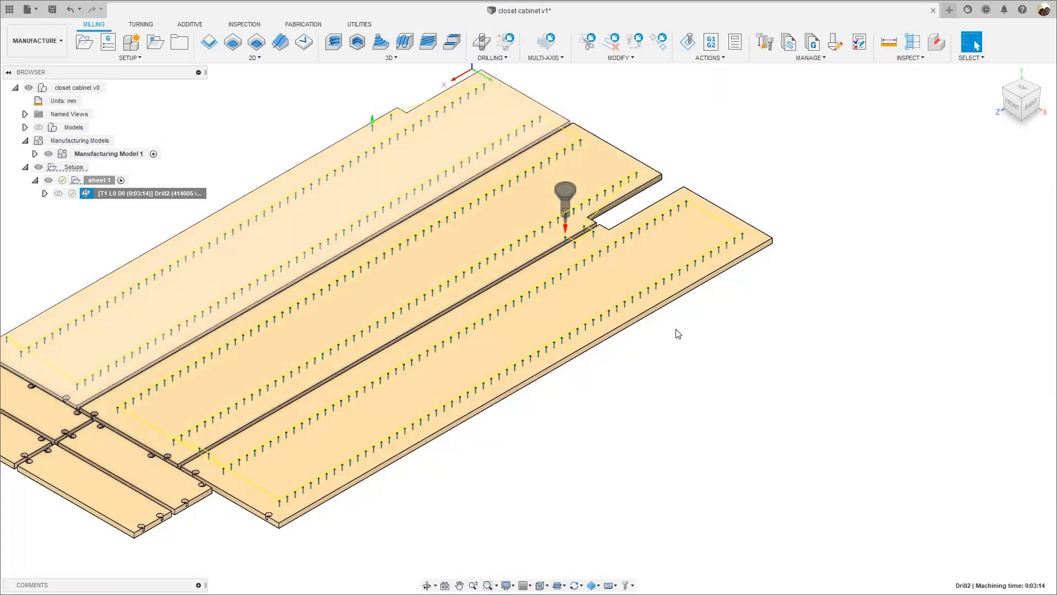
- Simulate the optimized drilling operation on sheet 1 and adjust the playback speed while following the drill across the panels
{"action": "scroll", "coordinate": [302, 353], "scroll_direction": "down", "scroll_amount": 1}
{"action": "middle_click_drag", "start_coordinate": [300, 354], "coordinate": [456, 356]}
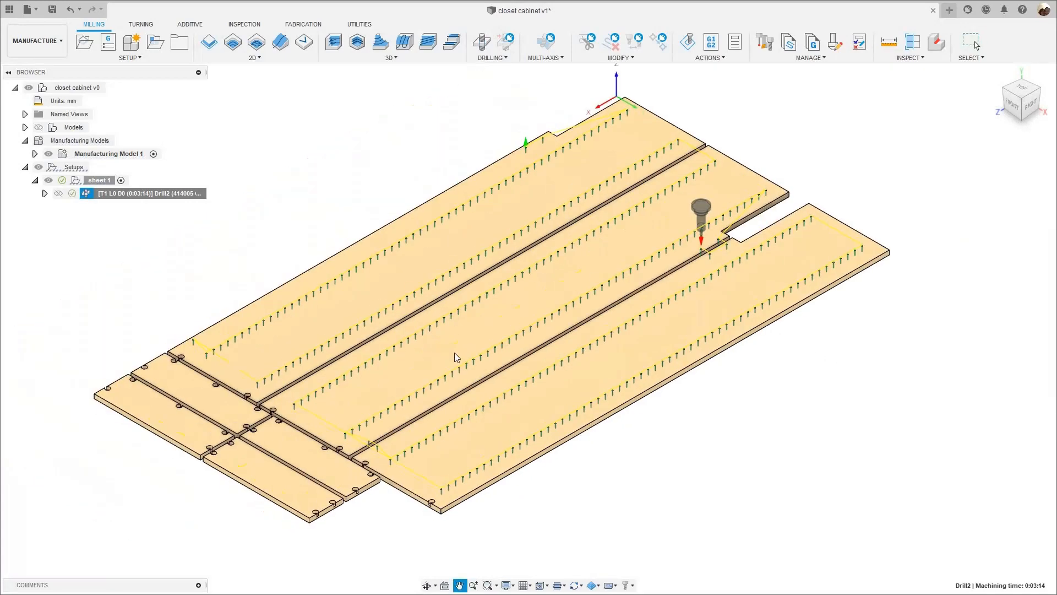
{"action": "right_click", "coordinate": [169, 201]}
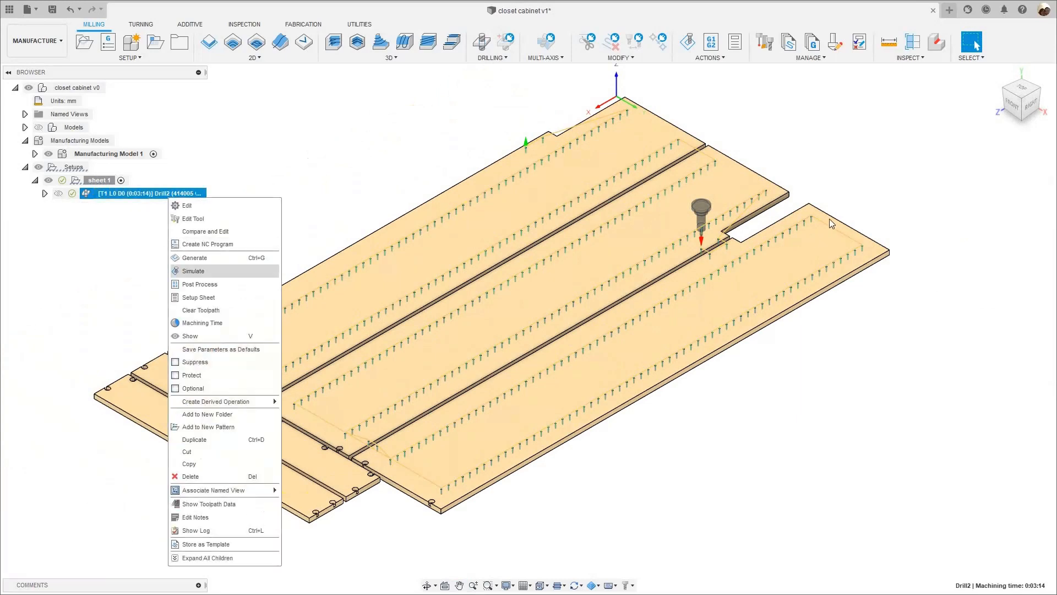
{"action": "scroll", "coordinate": [715, 222], "scroll_direction": "down", "scroll_amount": 1}
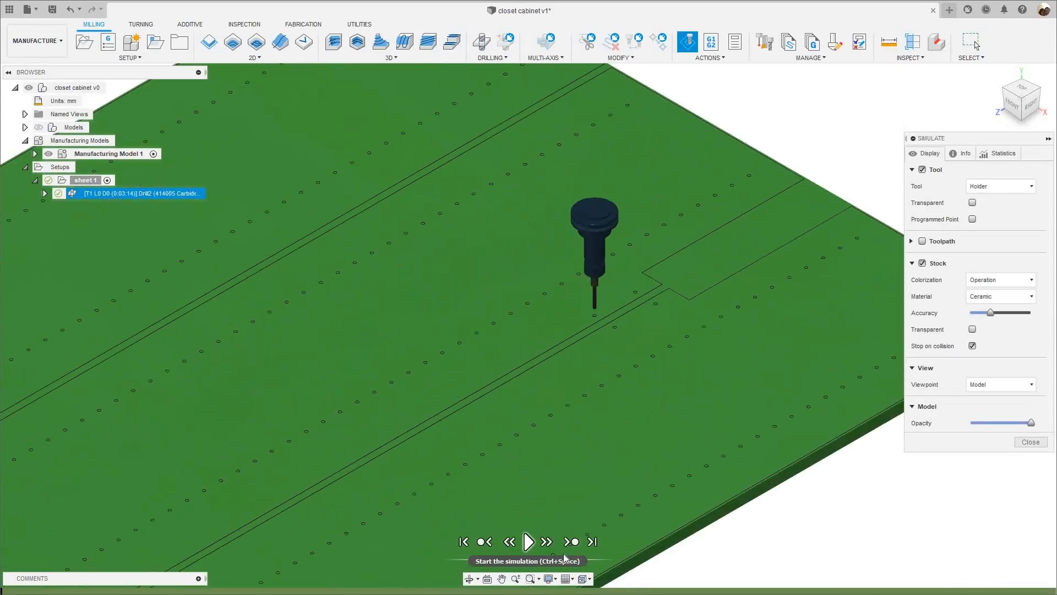
{"action": "left_click", "coordinate": [527, 541]}
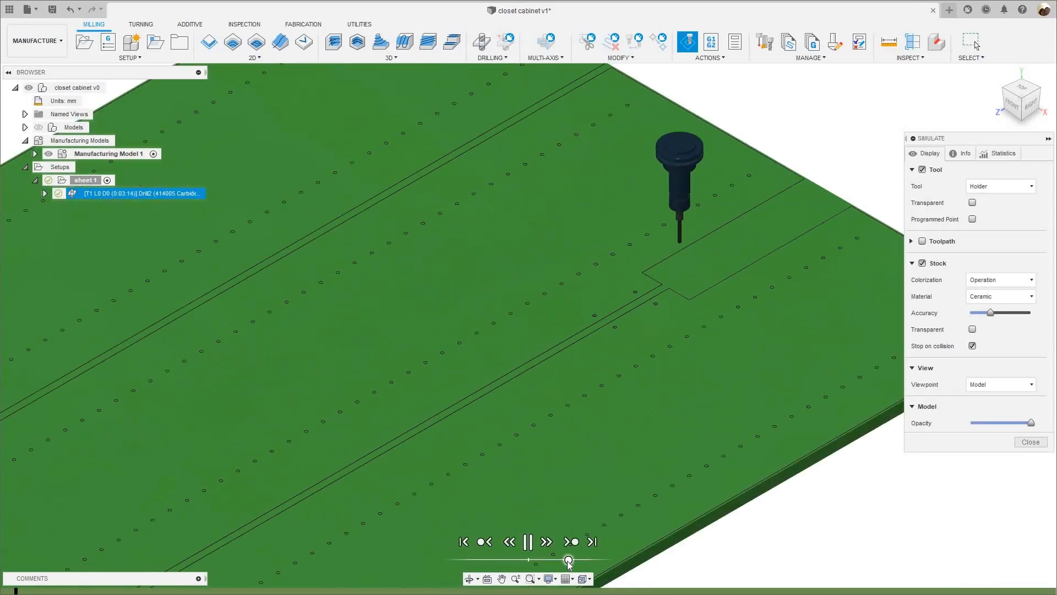
{"action": "scroll", "coordinate": [553, 492], "scroll_direction": "down", "scroll_amount": 2}
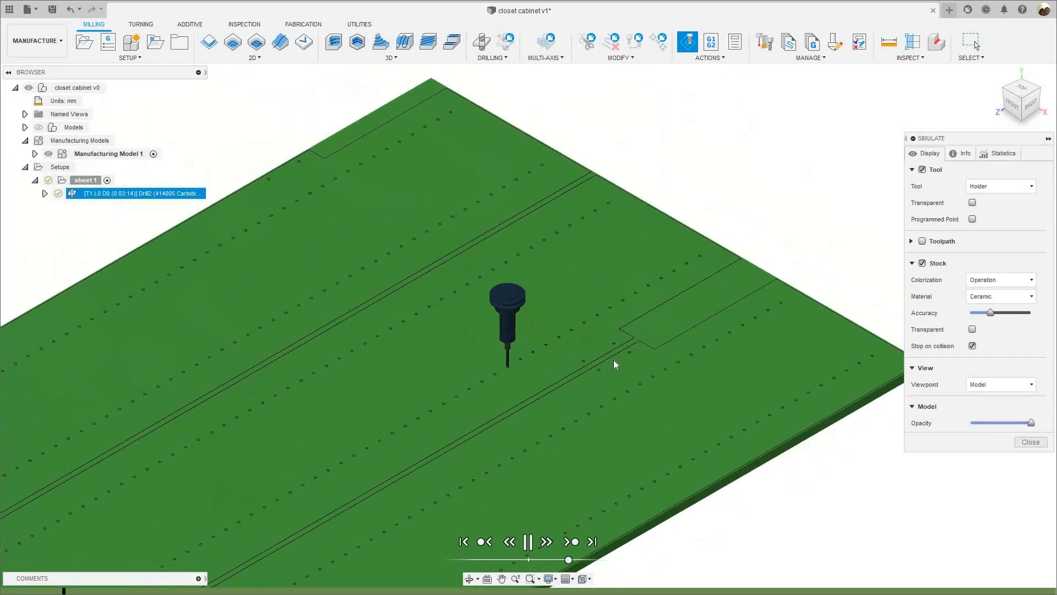
{"action": "scroll", "coordinate": [595, 380], "scroll_direction": "down", "scroll_amount": 2}
{"action": "middle_click_drag", "start_coordinate": [533, 501], "coordinate": [589, 387]}
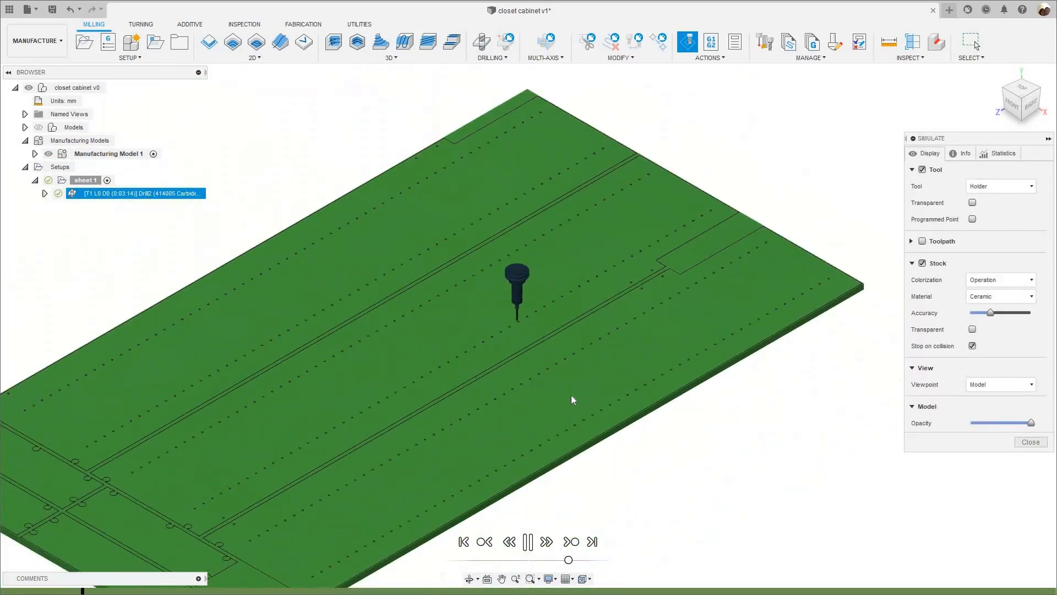
{"action": "left_click", "coordinate": [575, 560]}
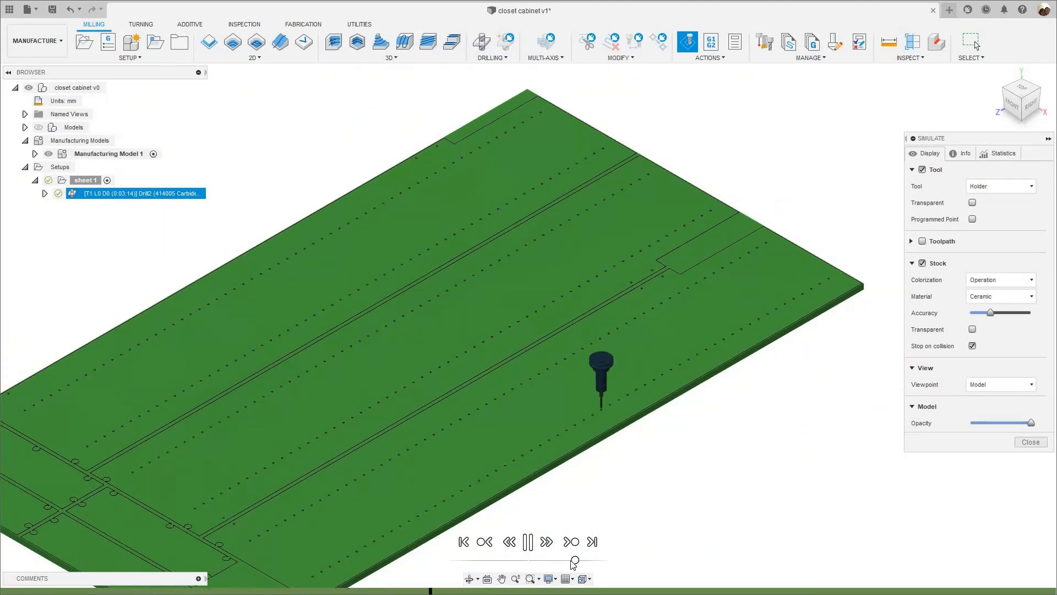
{"action": "left_click", "coordinate": [571, 560]}
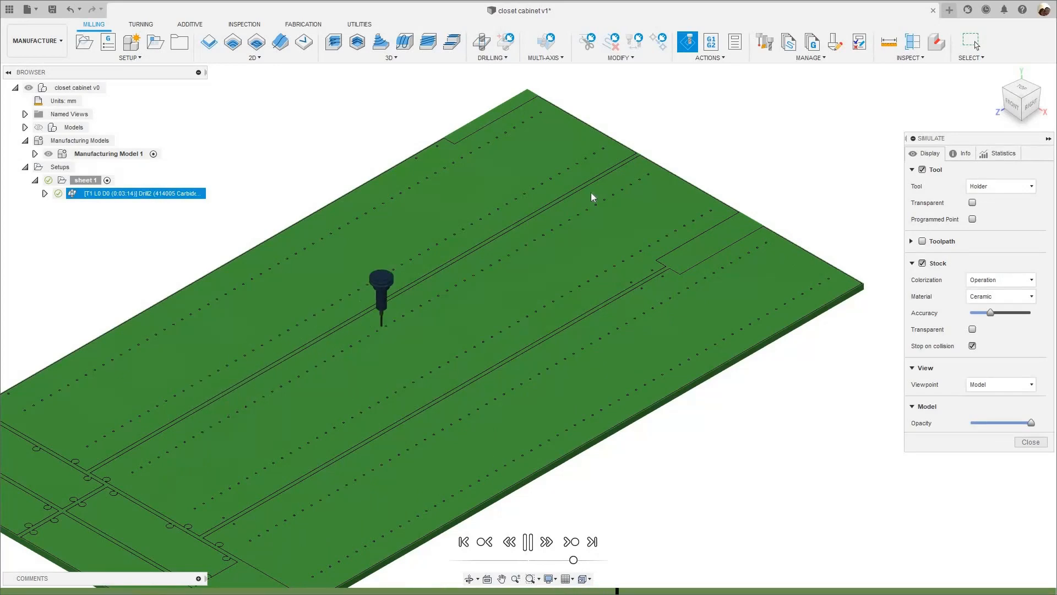
- Watch the rest of the drilling simulation from the top view and close the simulation
{"action": "scroll", "coordinate": [590, 192], "scroll_direction": "up", "scroll_amount": 4}
{"action": "scroll", "coordinate": [599, 187], "scroll_direction": "down", "scroll_amount": 5}
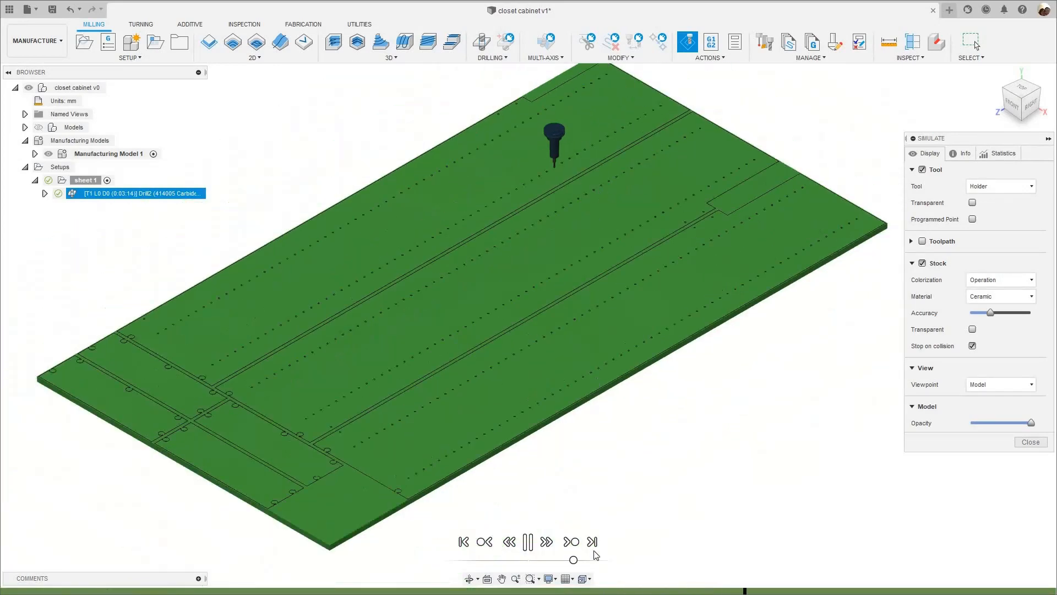
{"action": "left_click", "coordinate": [1021, 87]}
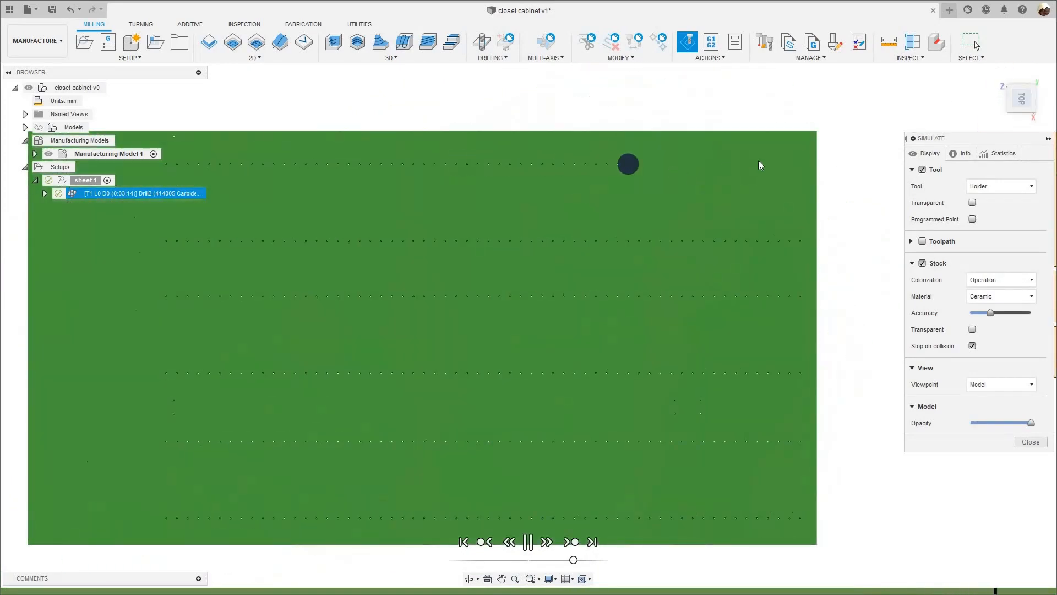
{"action": "scroll", "coordinate": [520, 211], "scroll_direction": "down", "scroll_amount": 2}
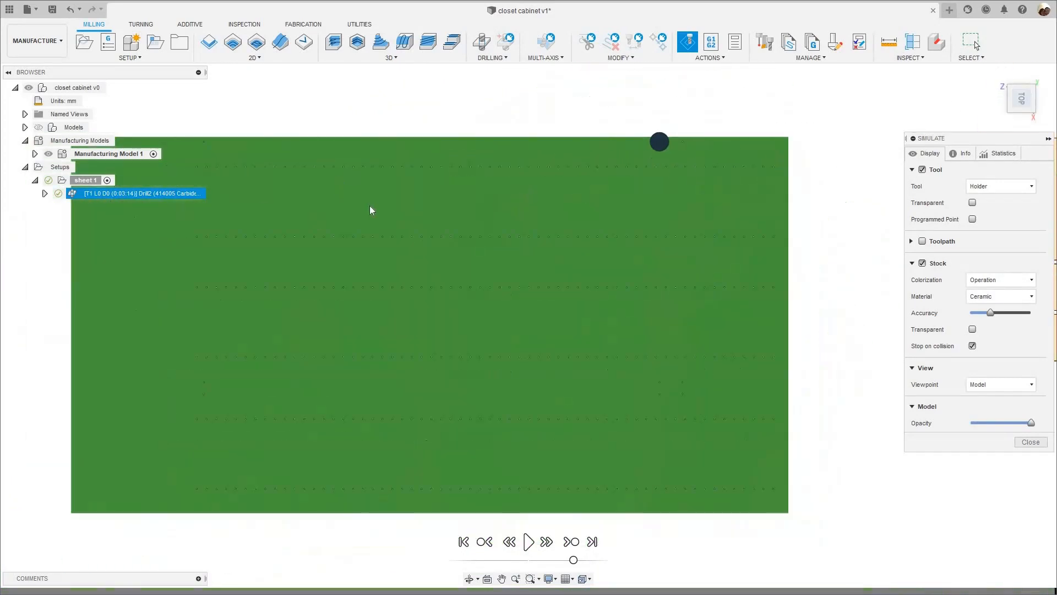
{"action": "left_click", "coordinate": [1031, 442]}
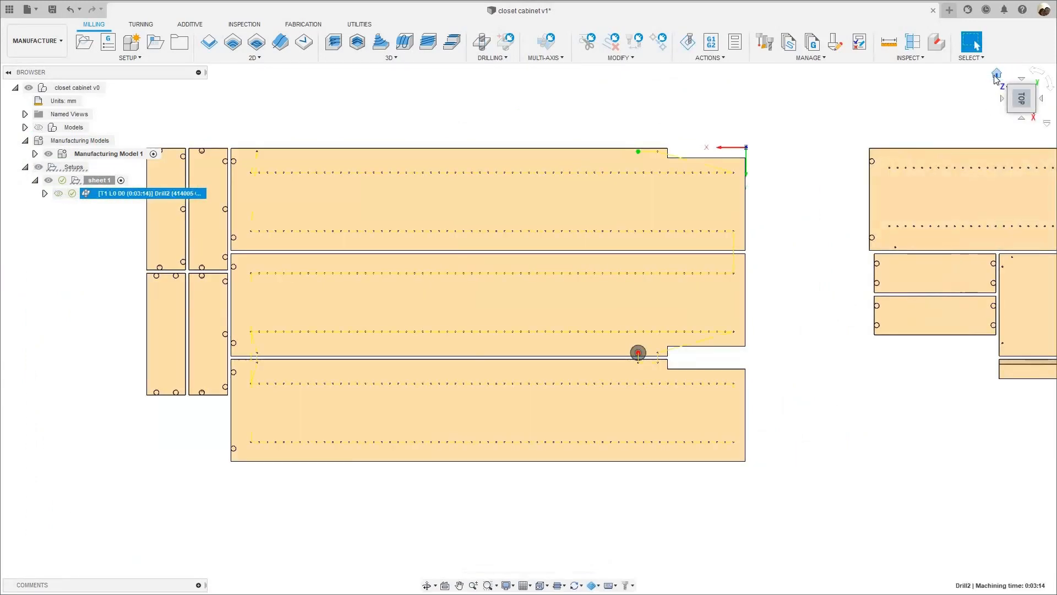
- Return to the home view and examine the round connector pockets along the edges of the sheet 1 panels
{"action": "left_click", "coordinate": [997, 74]}
{"action": "middle_click_drag", "start_coordinate": [588, 397], "coordinate": [624, 338]}
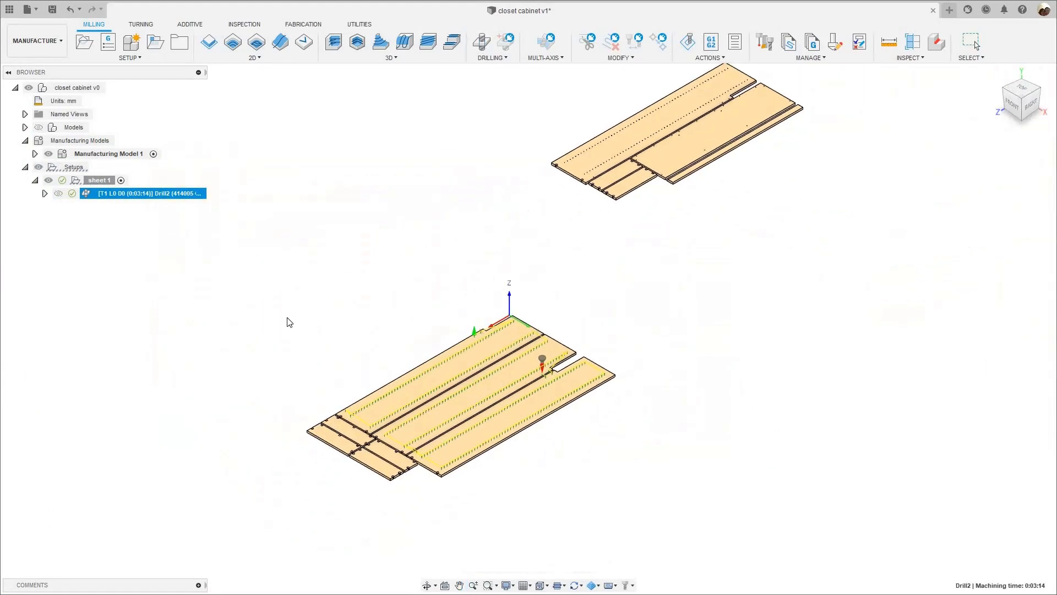
{"action": "scroll", "coordinate": [573, 363], "scroll_direction": "up", "scroll_amount": 3}
{"action": "scroll", "coordinate": [302, 246], "scroll_direction": "up", "scroll_amount": 4}
{"action": "middle_click_drag", "start_coordinate": [289, 299], "coordinate": [303, 246]}
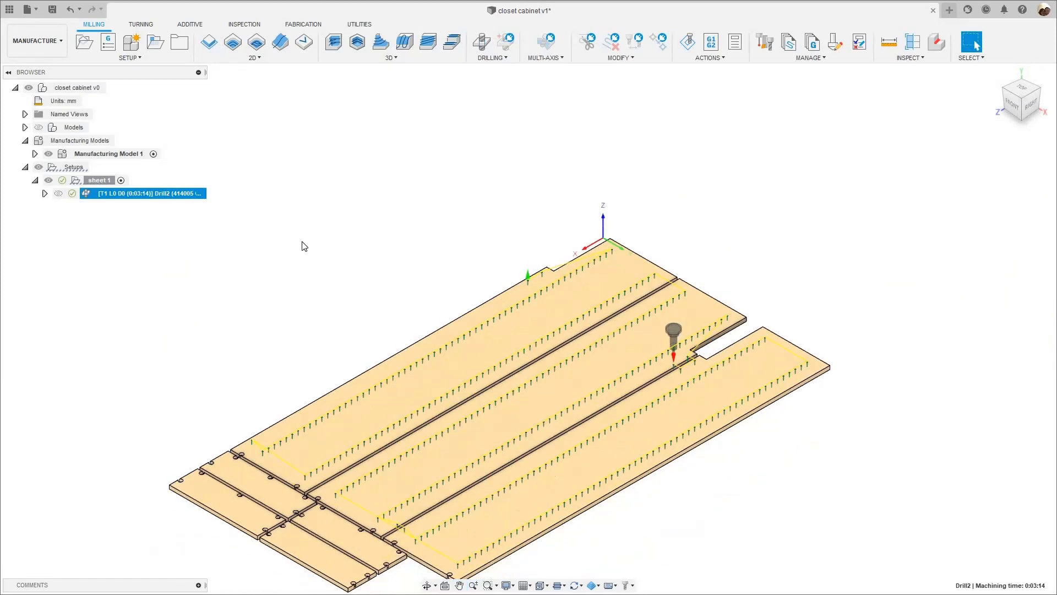
{"action": "middle_click_drag", "start_coordinate": [259, 464], "coordinate": [269, 387]}
{"action": "scroll", "coordinate": [261, 451], "scroll_direction": "up", "scroll_amount": 10}
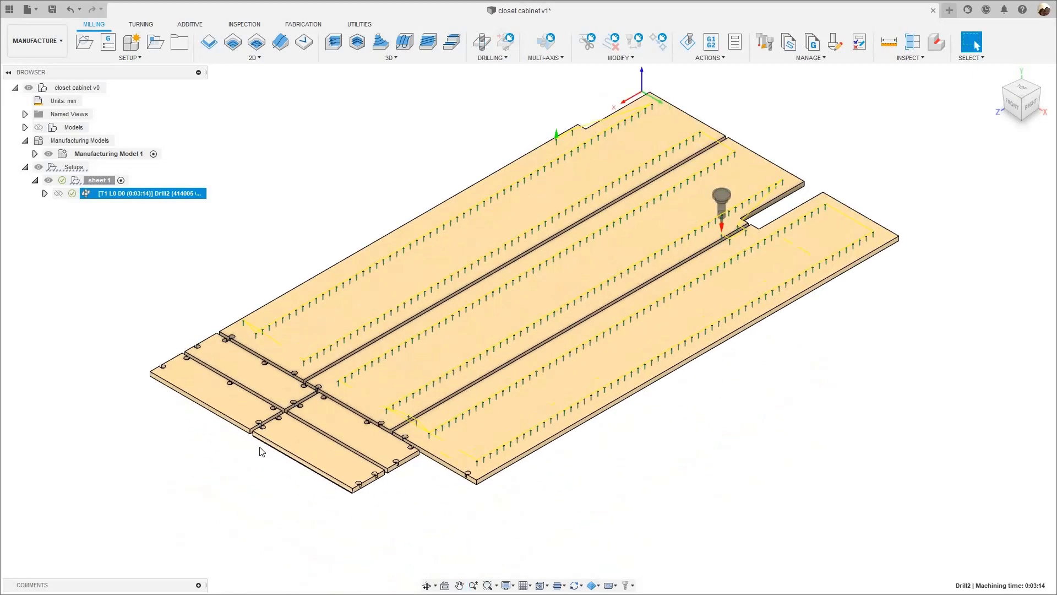
{"action": "scroll", "coordinate": [234, 487], "scroll_direction": "up", "scroll_amount": 6}
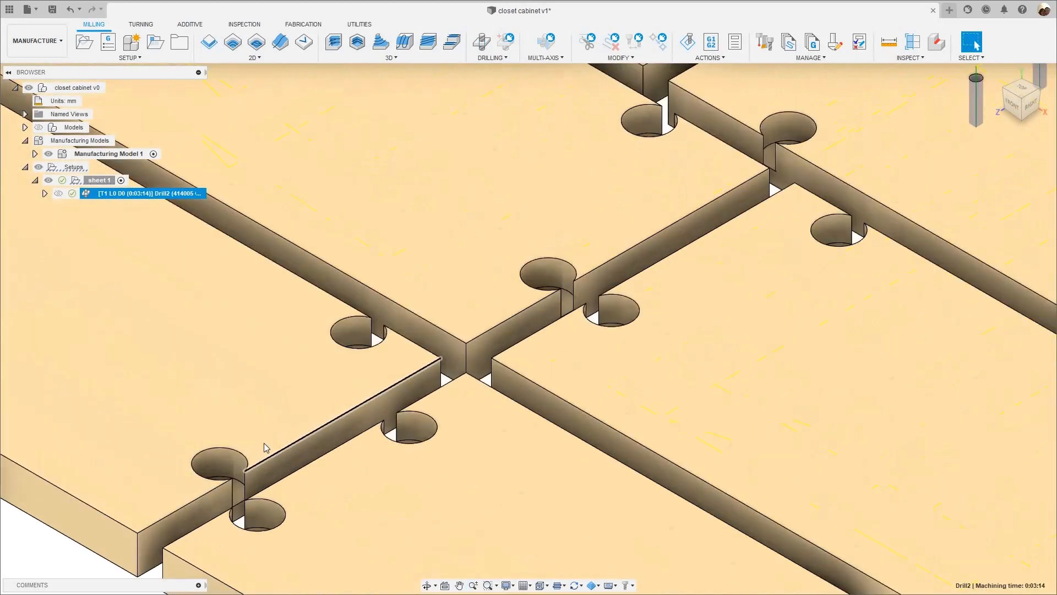
{"action": "scroll", "coordinate": [239, 454], "scroll_direction": "down", "scroll_amount": 3}
{"action": "scroll", "coordinate": [253, 479], "scroll_direction": "up", "scroll_amount": 5}
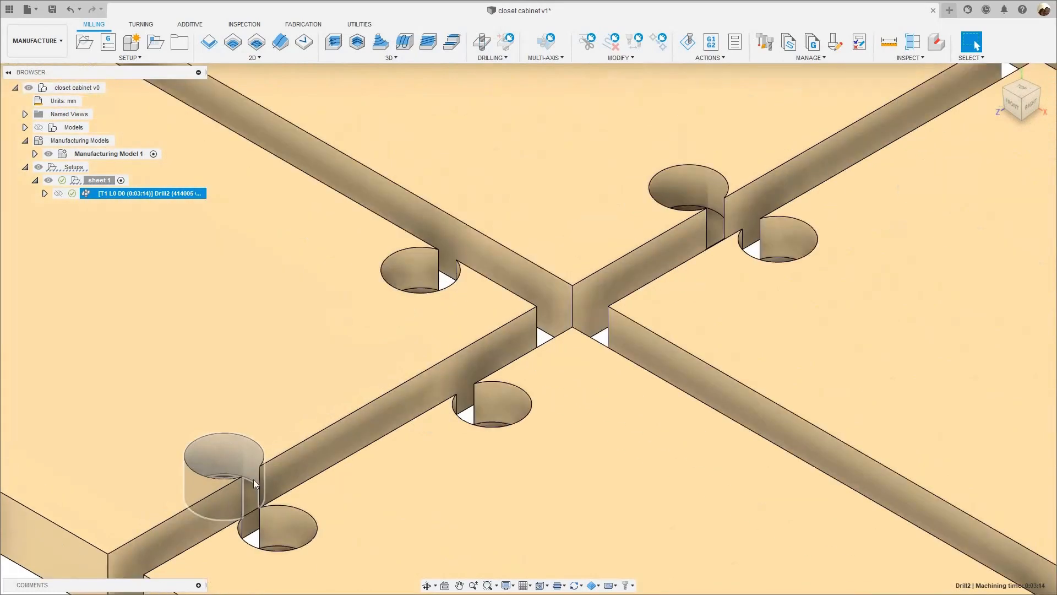
{"action": "scroll", "coordinate": [282, 537], "scroll_direction": "down", "scroll_amount": 2}
{"action": "scroll", "coordinate": [335, 457], "scroll_direction": "down", "scroll_amount": 8}
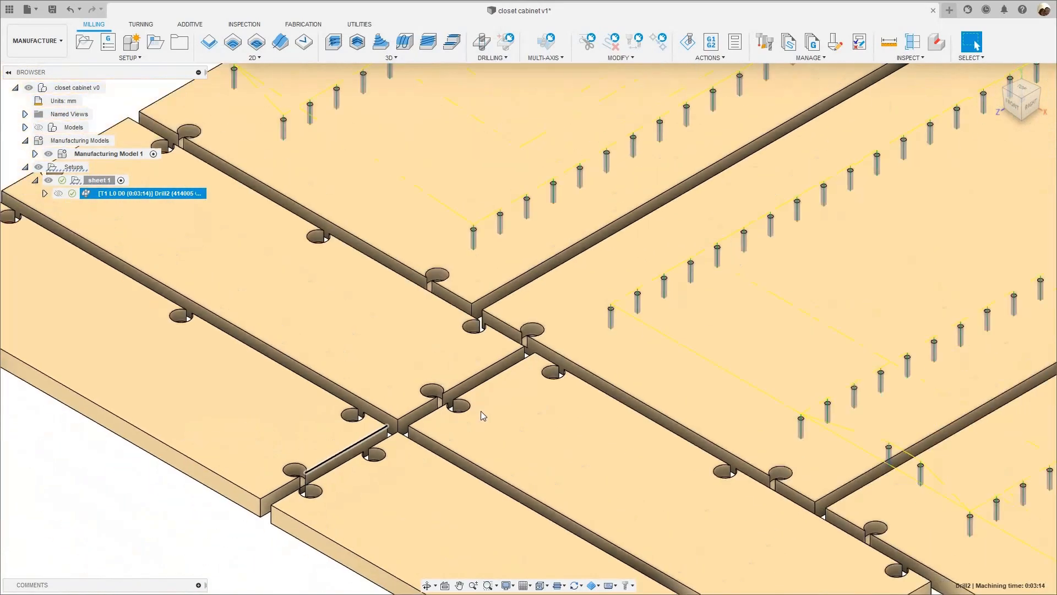
{"action": "scroll", "coordinate": [490, 399], "scroll_direction": "down", "scroll_amount": 8}
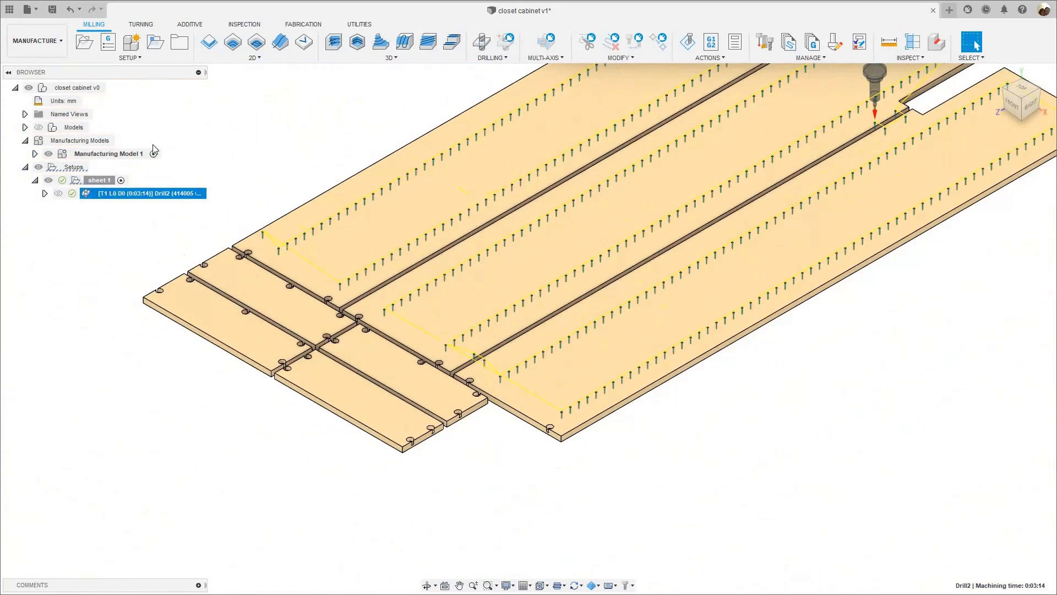
- Create a 2D Pocket operation on sheet 1 with the 9 mm flat end mill 46204 from the WEEKE CNC WOOD library
{"action": "left_click", "coordinate": [233, 42]}
{"action": "scroll", "coordinate": [749, 356], "scroll_direction": "down", "scroll_amount": 5}
{"action": "middle_click_drag", "start_coordinate": [912, 213], "coordinate": [982, 184]}
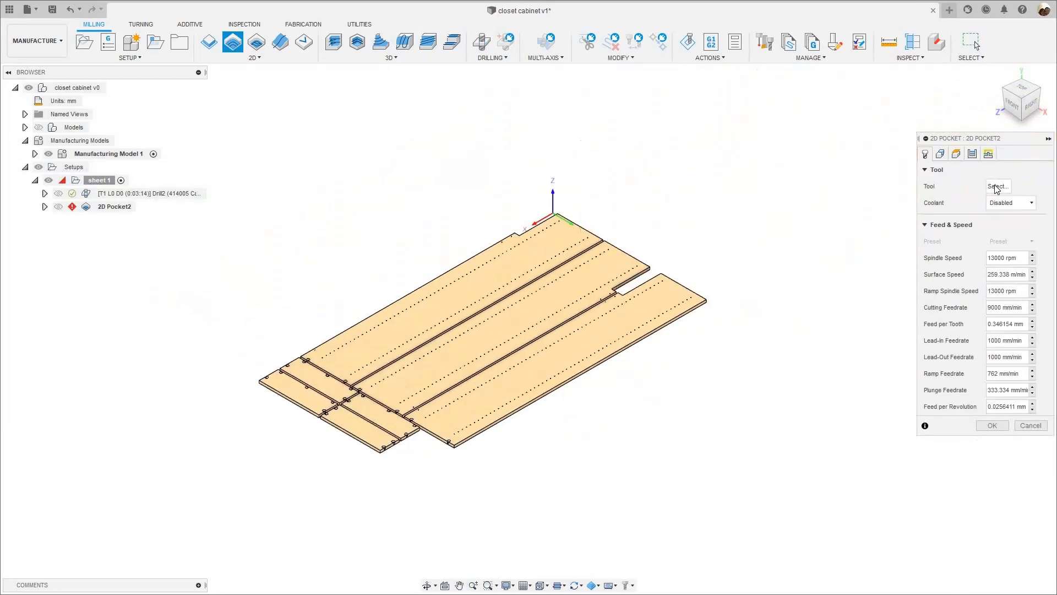
{"action": "left_click", "coordinate": [993, 187]}
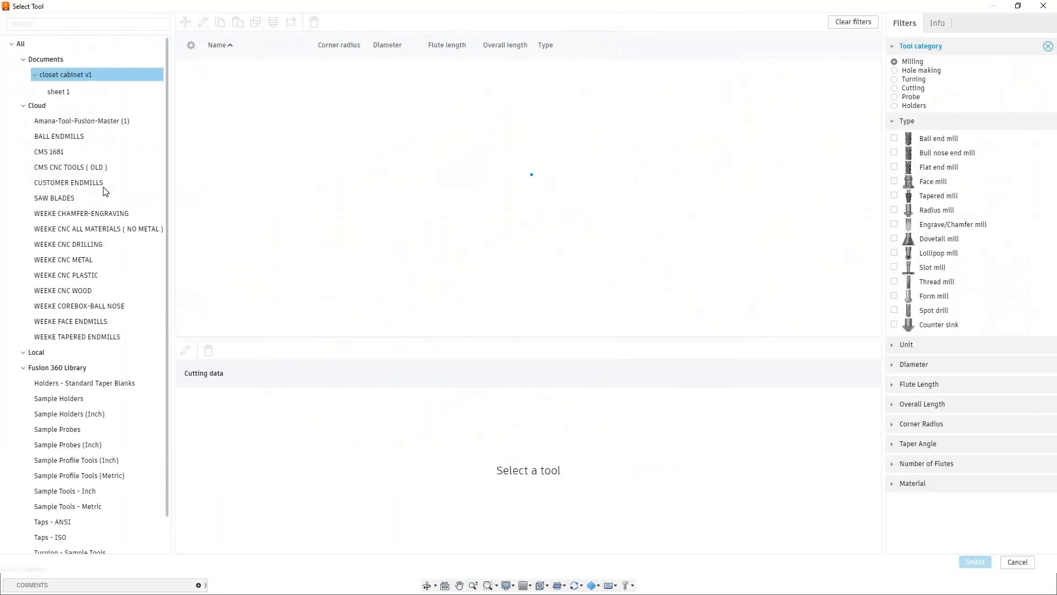
{"action": "left_click", "coordinate": [91, 291]}
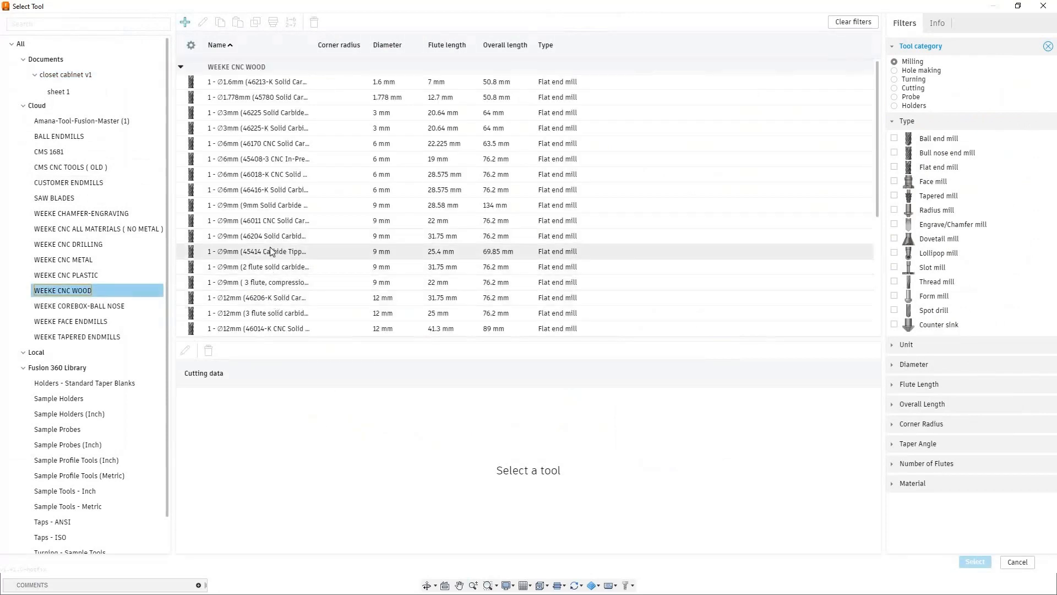
{"action": "left_click", "coordinate": [243, 237]}
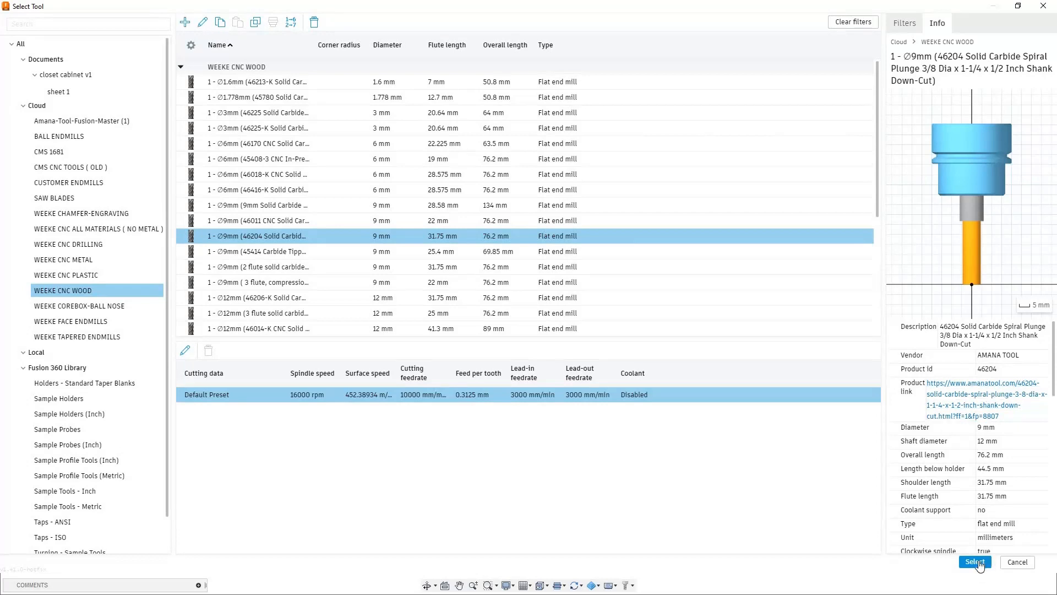
{"action": "key", "text": "Return"}
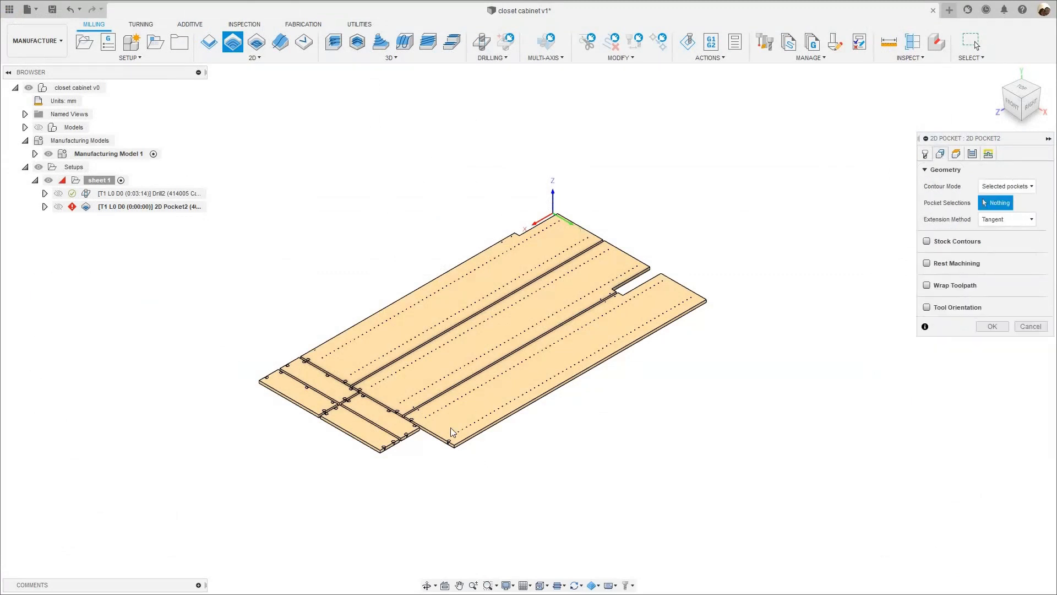
- Inspect the round pocket at the panel's corner and set the pocket operation's contour mode to Pocket recognition
{"action": "scroll", "coordinate": [427, 435], "scroll_direction": "up", "scroll_amount": 8}
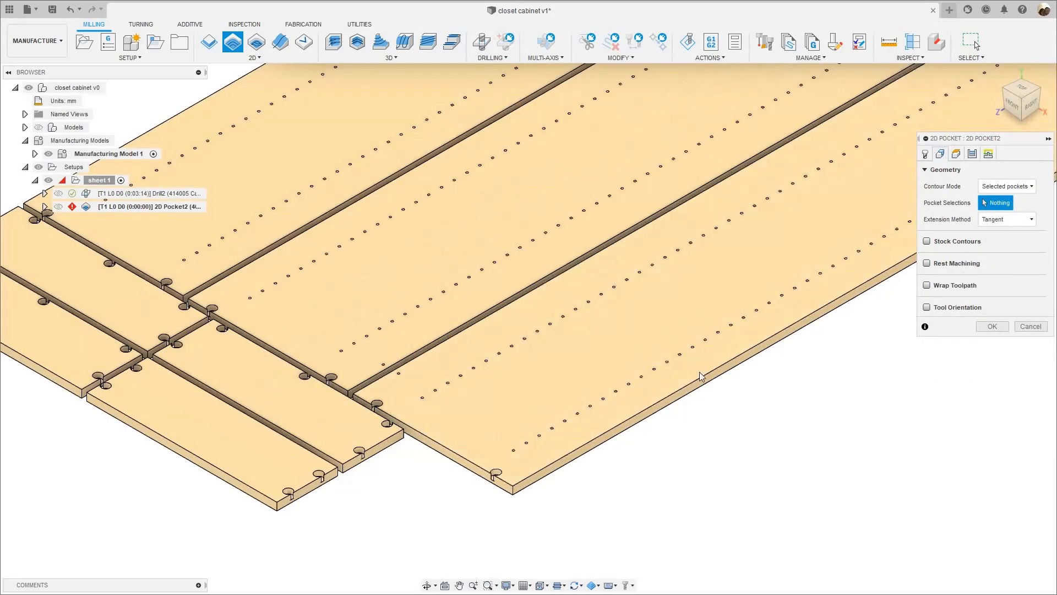
{"action": "scroll", "coordinate": [524, 487], "scroll_direction": "up", "scroll_amount": 10}
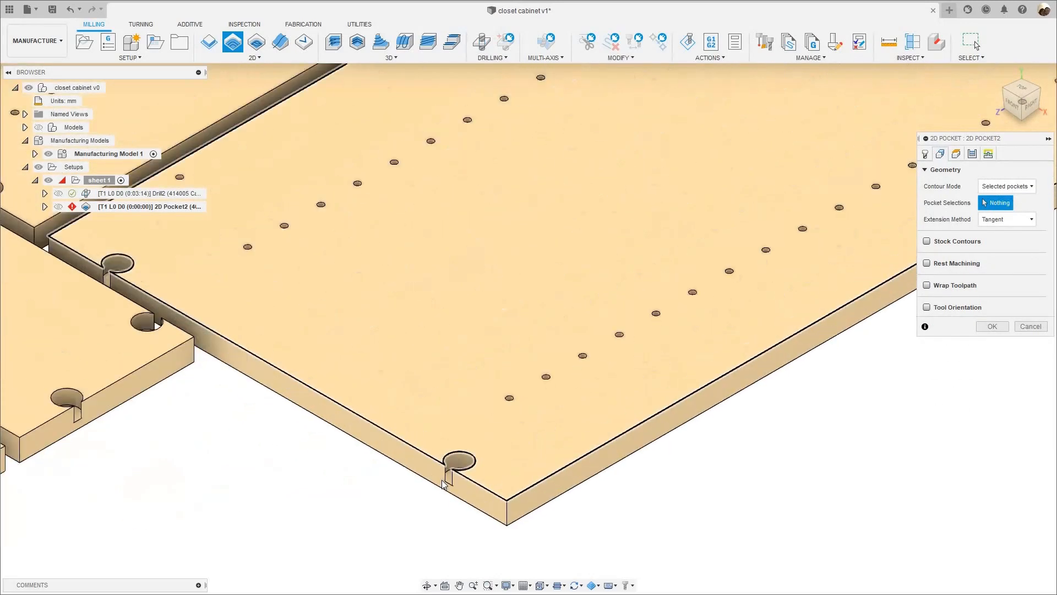
{"action": "scroll", "coordinate": [443, 485], "scroll_direction": "up", "scroll_amount": 5}
{"action": "scroll", "coordinate": [771, 366], "scroll_direction": "down", "scroll_amount": 2}
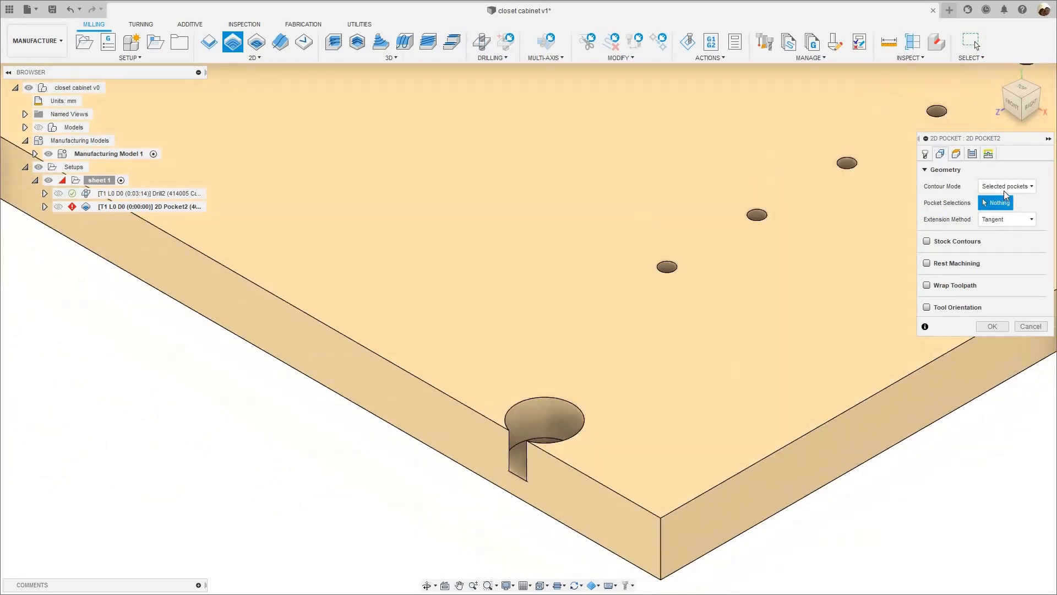
{"action": "left_click", "coordinate": [1005, 187]}
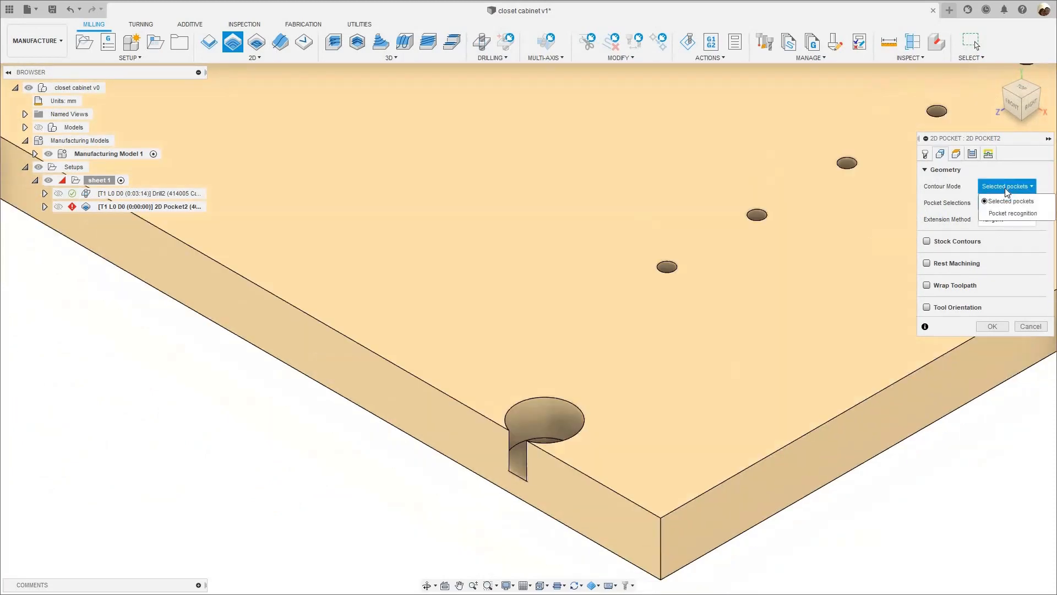
{"action": "left_click", "coordinate": [994, 214]}
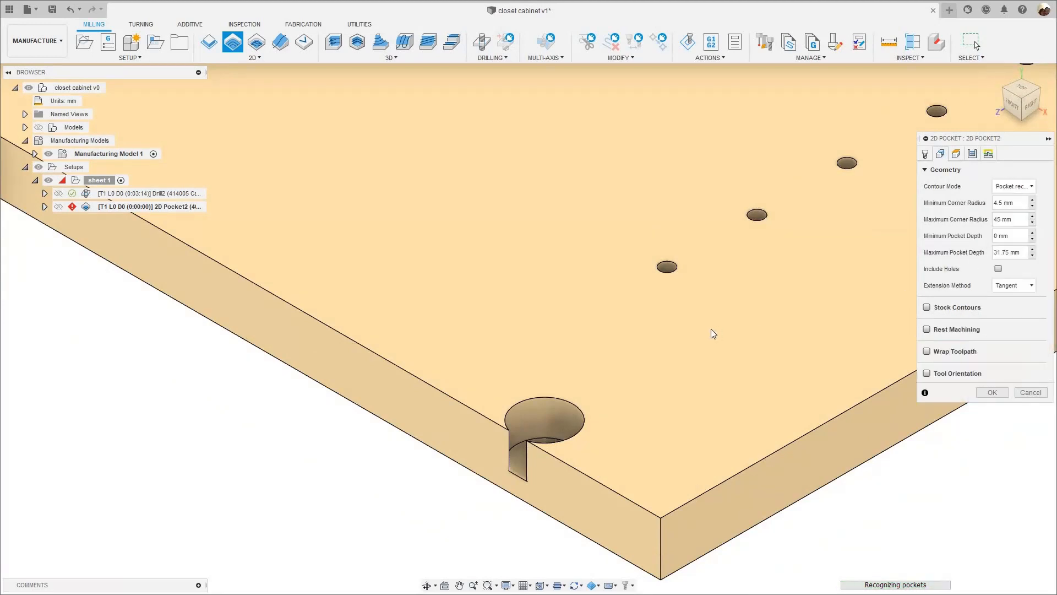
- Set both the minimum and maximum pocket depth for the pocket recognition to 12.7 mm
{"action": "scroll", "coordinate": [711, 329], "scroll_direction": "down", "scroll_amount": 3}
{"action": "scroll", "coordinate": [711, 329], "scroll_direction": "down", "scroll_amount": 8}
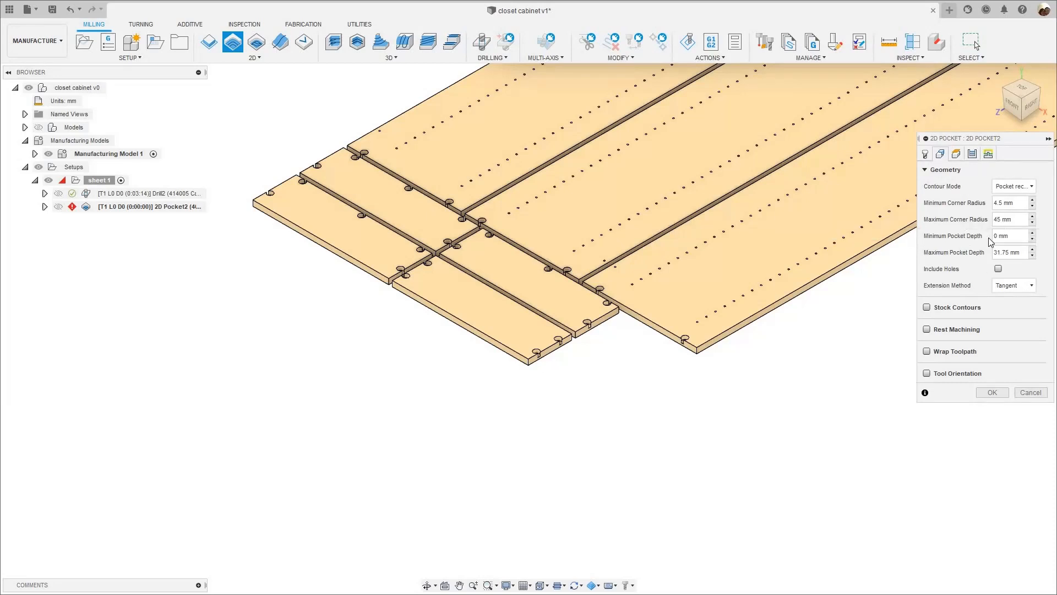
{"action": "scroll", "coordinate": [715, 361], "scroll_direction": "up", "scroll_amount": 10}
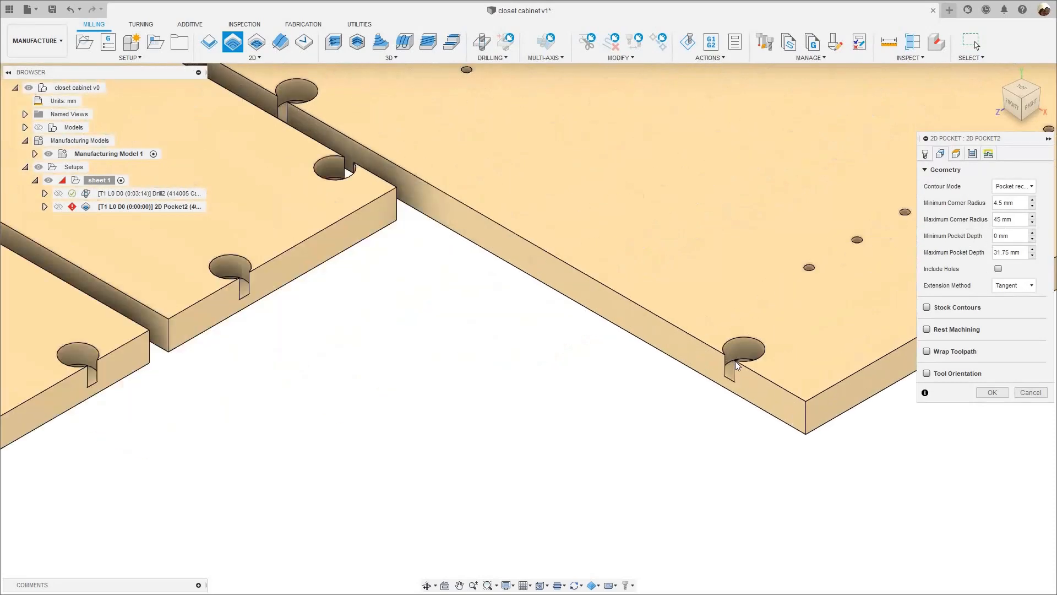
{"action": "scroll", "coordinate": [524, 388], "scroll_direction": "down", "scroll_amount": 10}
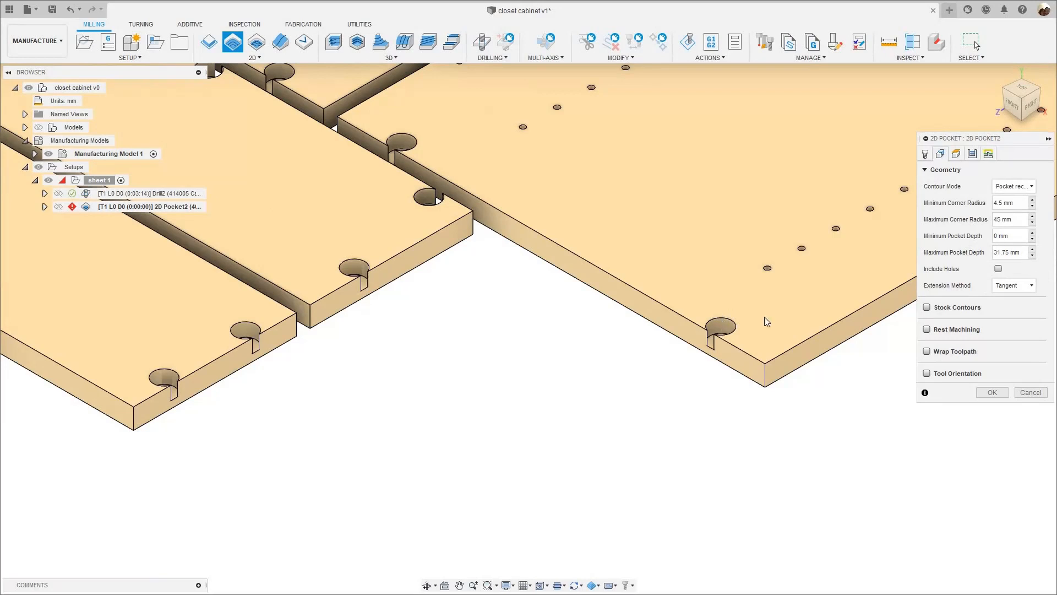
{"action": "scroll", "coordinate": [716, 330], "scroll_direction": "up", "scroll_amount": 5}
{"action": "scroll", "coordinate": [710, 375], "scroll_direction": "up", "scroll_amount": 2}
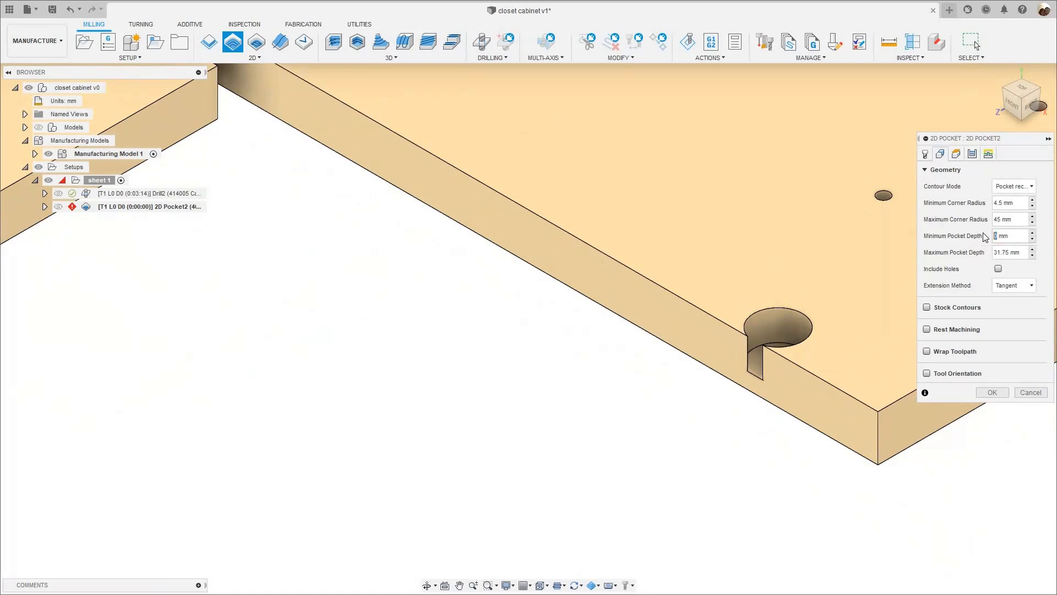
{"action": "type", "text": ".7"}
{"action": "type", "text": "12.75"}
{"action": "key", "text": "BackSpace"}
{"action": "scroll", "coordinate": [514, 307], "scroll_direction": "down", "scroll_amount": 3}
{"action": "scroll", "coordinate": [515, 310], "scroll_direction": "down", "scroll_amount": 5}
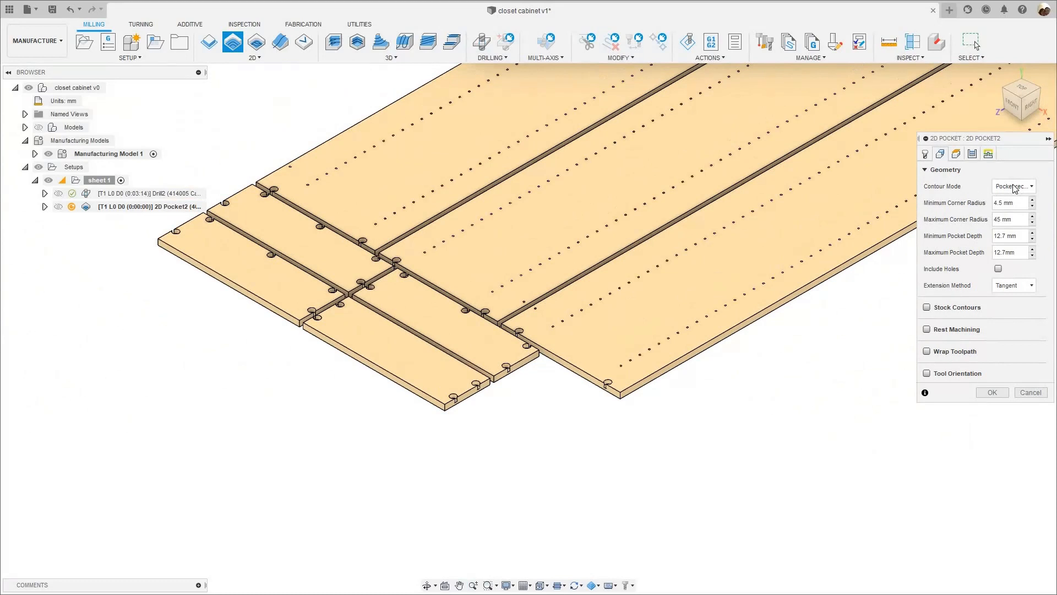
- Switch the 2D Pocket operation's contour mode from pocket recognition to Selected pockets
{"action": "mouse_move", "coordinate": [1006, 187]}
{"action": "left_click", "coordinate": [1005, 187]}
{"action": "left_click", "coordinate": [1005, 202]}
{"action": "left_click", "coordinate": [1005, 188]}
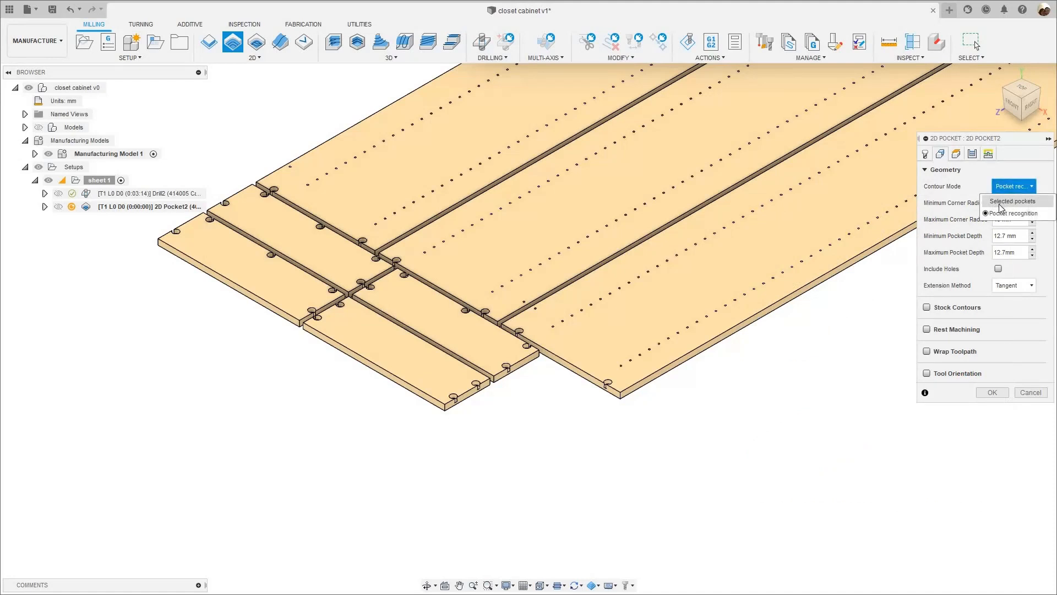
{"action": "left_click", "coordinate": [1000, 202]}
- Select the floors of both round connector pockets on the end edge of the outermost long panel as pocket chains
{"action": "scroll", "coordinate": [540, 395], "scroll_direction": "up", "scroll_amount": 10}
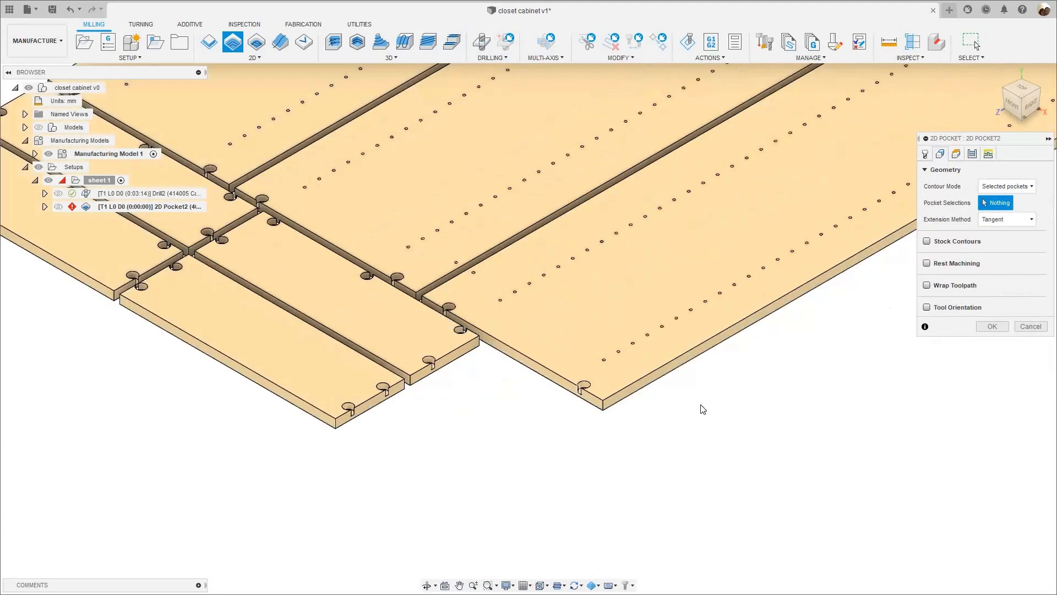
{"action": "scroll", "coordinate": [682, 394], "scroll_direction": "down", "scroll_amount": 10}
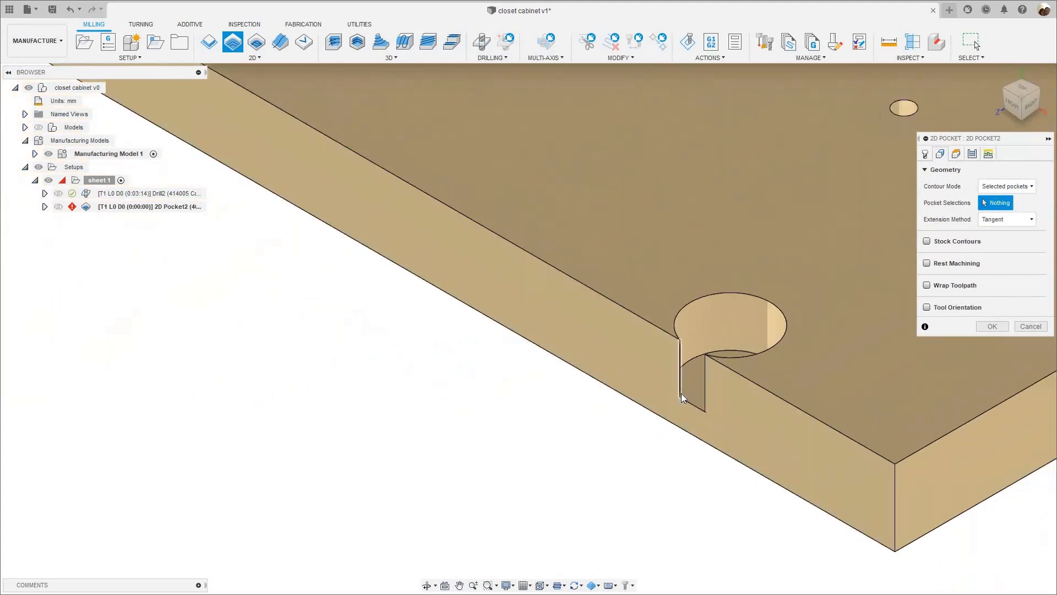
{"action": "scroll", "coordinate": [464, 342], "scroll_direction": "down", "scroll_amount": 5}
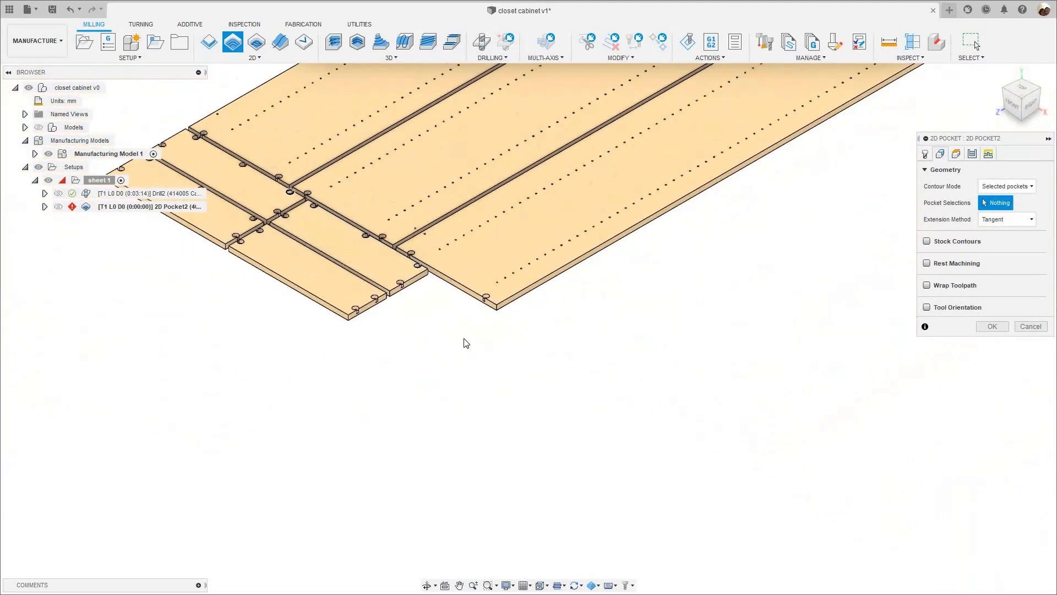
{"action": "scroll", "coordinate": [502, 364], "scroll_direction": "up", "scroll_amount": 6}
{"action": "scroll", "coordinate": [502, 363], "scroll_direction": "up", "scroll_amount": 8}
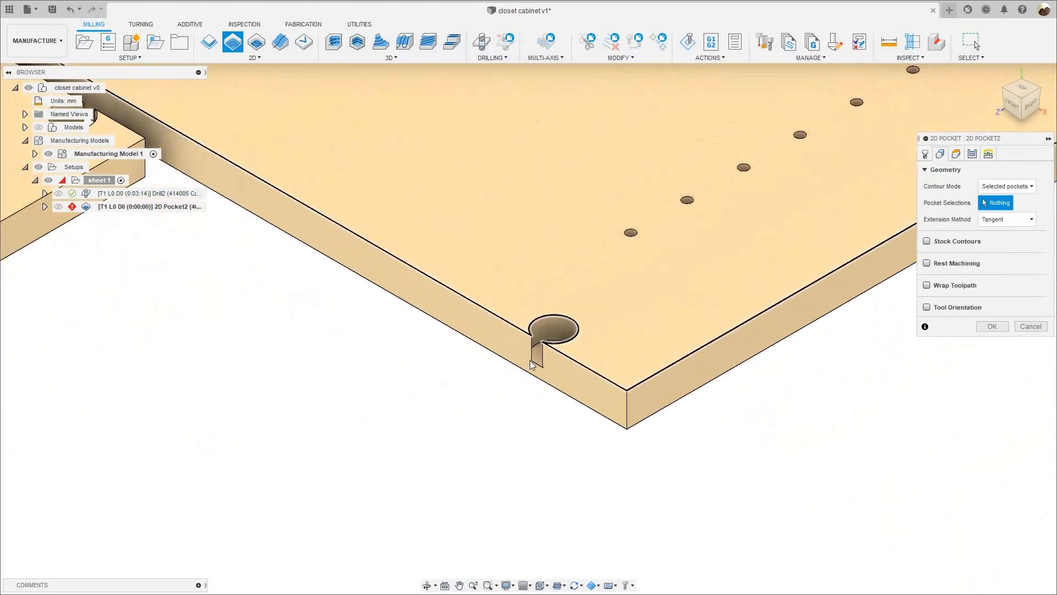
{"action": "scroll", "coordinate": [329, 409], "scroll_direction": "down", "scroll_amount": 7}
{"action": "middle_click_drag", "start_coordinate": [341, 411], "coordinate": [601, 561]}
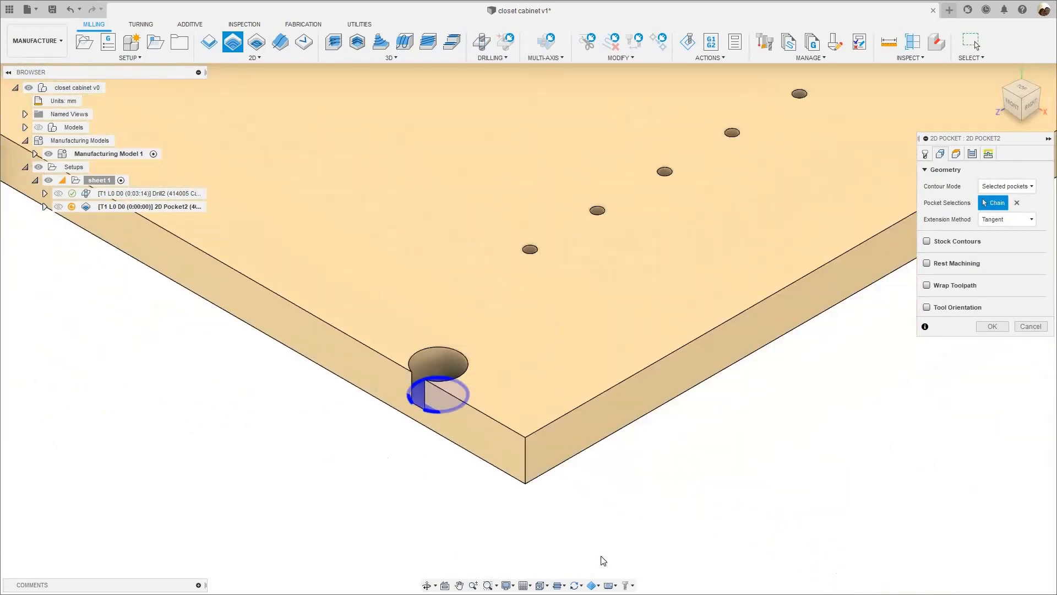
{"action": "scroll", "coordinate": [238, 349], "scroll_direction": "up", "scroll_amount": 4}
{"action": "left_click", "coordinate": [478, 409]}
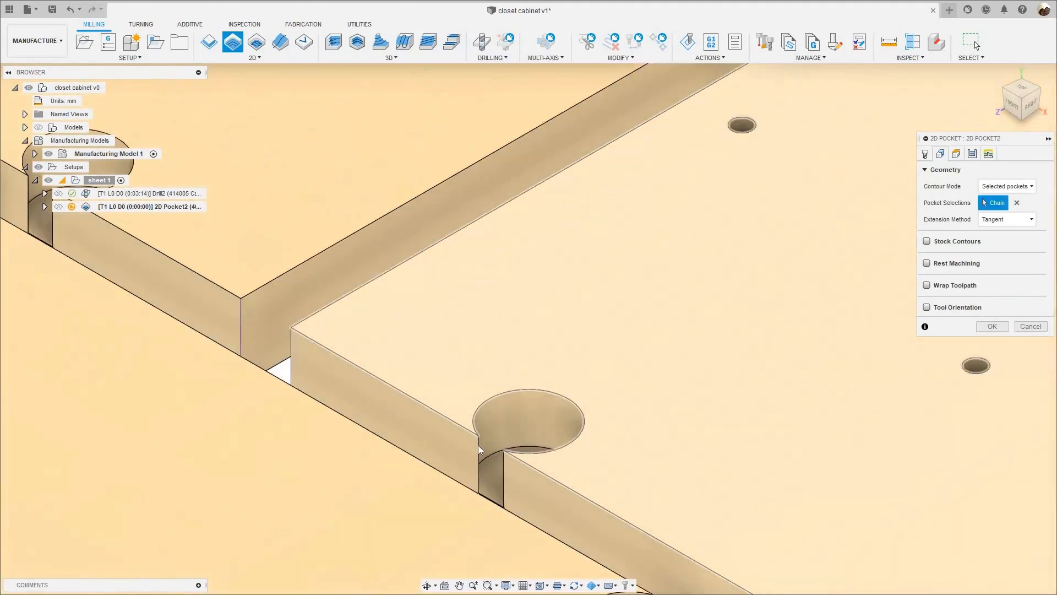
{"action": "scroll", "coordinate": [504, 491], "scroll_direction": "down", "scroll_amount": 3}
{"action": "scroll", "coordinate": [423, 382], "scroll_direction": "up", "scroll_amount": 6}
{"action": "scroll", "coordinate": [440, 332], "scroll_direction": "down", "scroll_amount": 8}
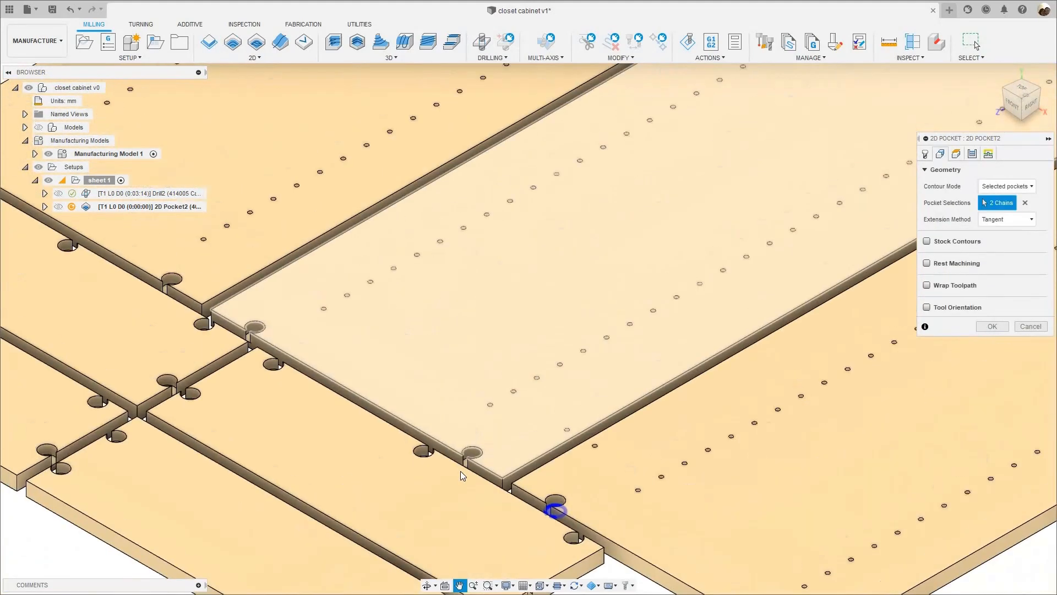
- Add the two round connector pockets on the end edge of the middle long panel to the pocket selection
{"action": "scroll", "coordinate": [465, 488], "scroll_direction": "up", "scroll_amount": 6}
{"action": "scroll", "coordinate": [465, 488], "scroll_direction": "up", "scroll_amount": 1}
{"action": "left_click", "coordinate": [471, 490]}
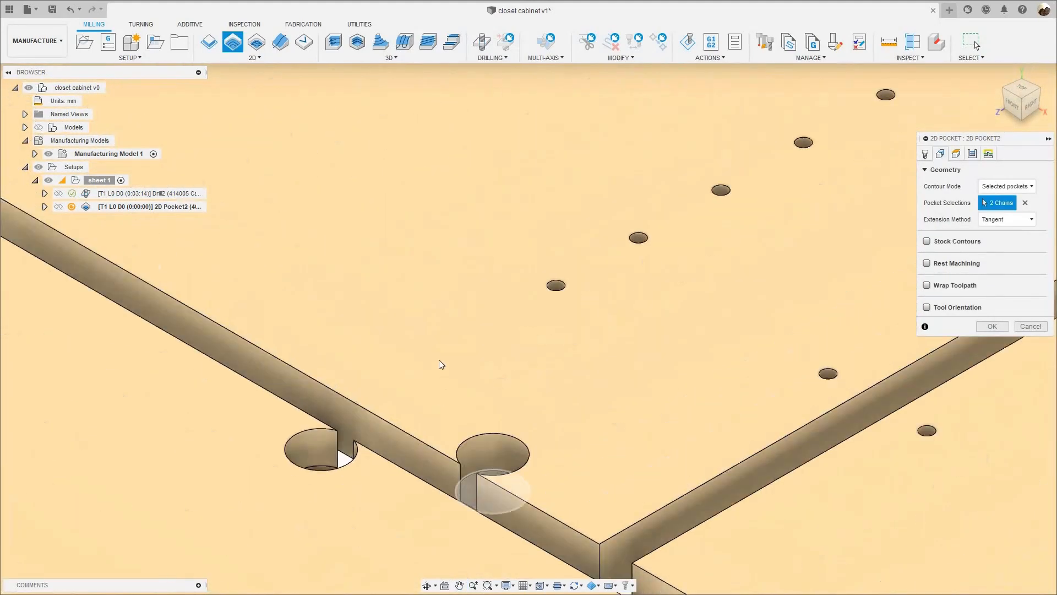
{"action": "scroll", "coordinate": [385, 308], "scroll_direction": "down", "scroll_amount": 6}
{"action": "middle_click_drag", "start_coordinate": [265, 287], "coordinate": [399, 352]}
{"action": "scroll", "coordinate": [399, 341], "scroll_direction": "up", "scroll_amount": 3}
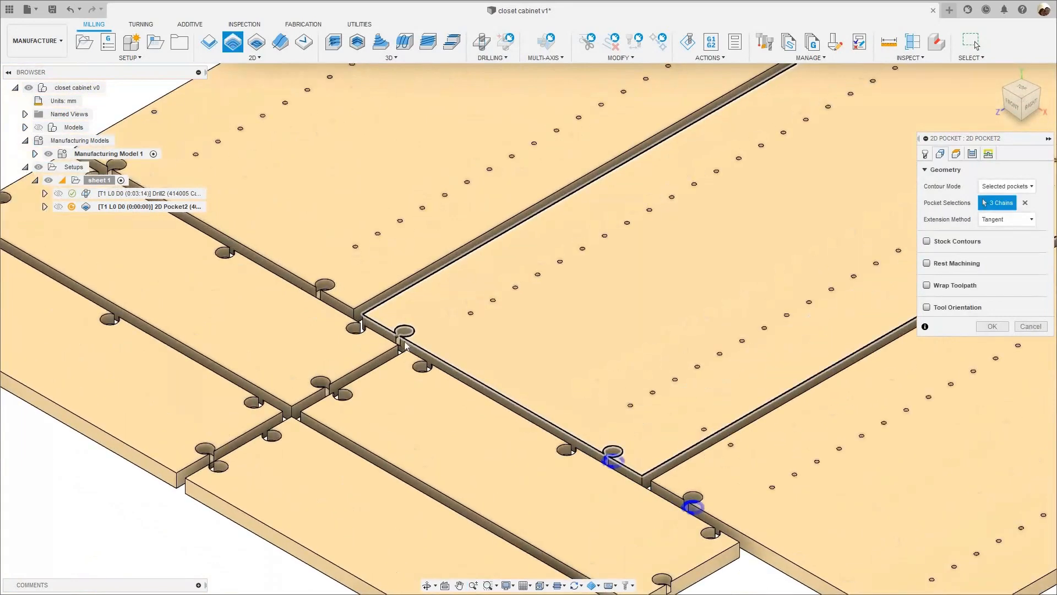
{"action": "left_click", "coordinate": [407, 333]}
{"action": "scroll", "coordinate": [407, 333], "scroll_direction": "up", "scroll_amount": 3}
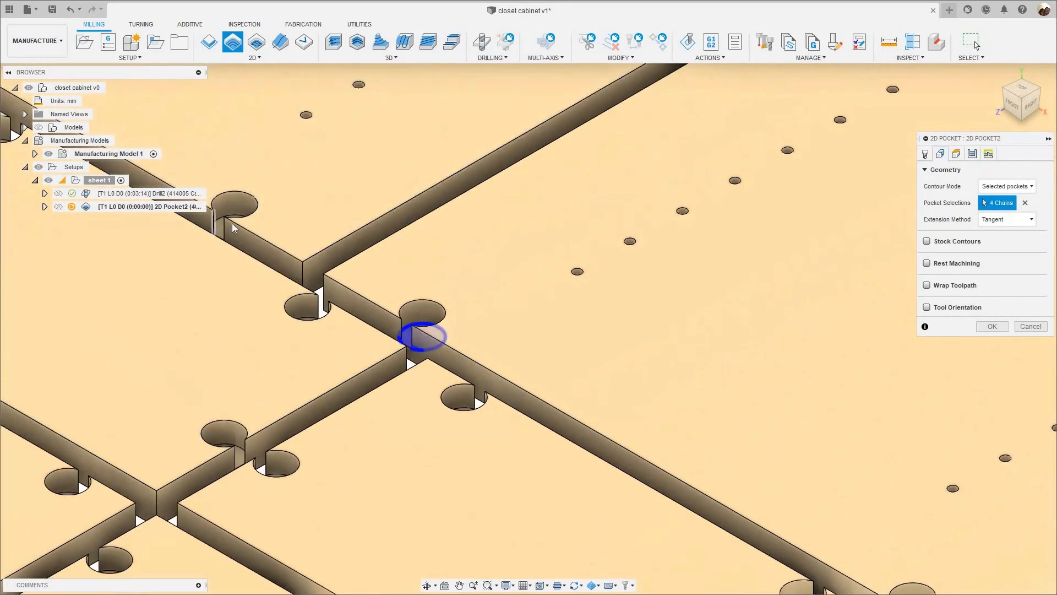
- Add both round connector pockets on the end edge of the third long panel to the pocket selection
{"action": "left_click", "coordinate": [232, 223]}
{"action": "scroll", "coordinate": [249, 233], "scroll_direction": "down", "scroll_amount": 6}
{"action": "scroll", "coordinate": [306, 366], "scroll_direction": "up", "scroll_amount": 8}
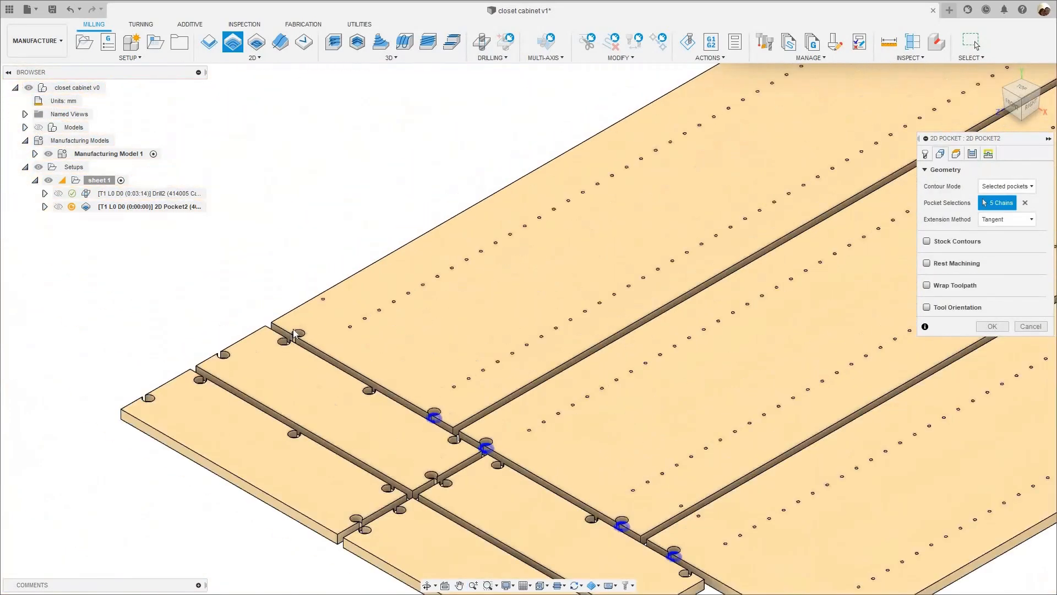
{"action": "scroll", "coordinate": [120, 242], "scroll_direction": "down", "scroll_amount": 8}
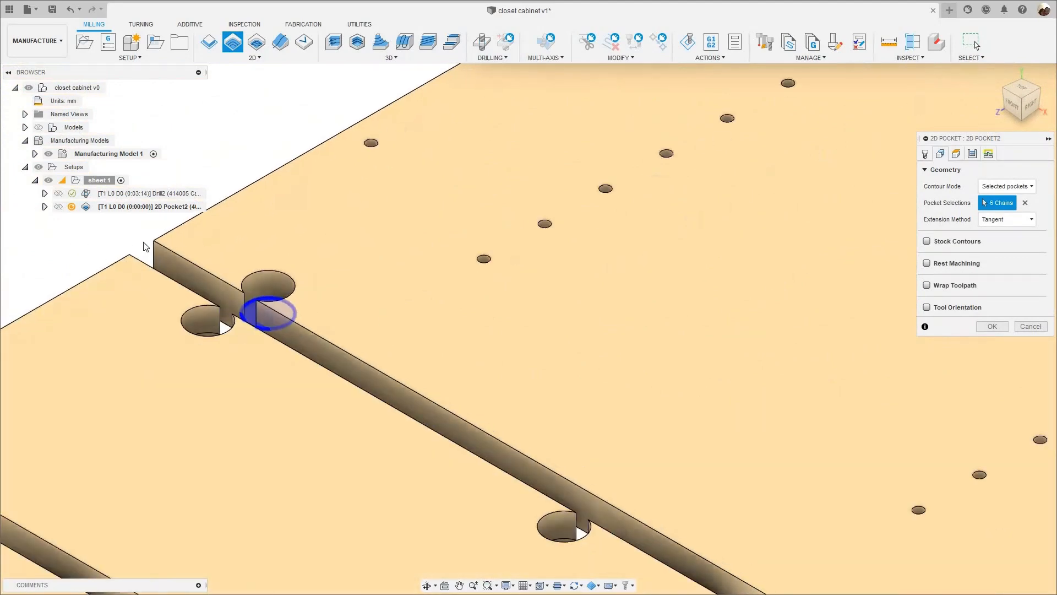
- Select the two round pockets near the outer corner of the short panel bordering the third long panel
{"action": "middle_click_drag", "start_coordinate": [353, 348], "coordinate": [327, 358]}
{"action": "scroll", "coordinate": [327, 359], "scroll_direction": "up", "scroll_amount": 8}
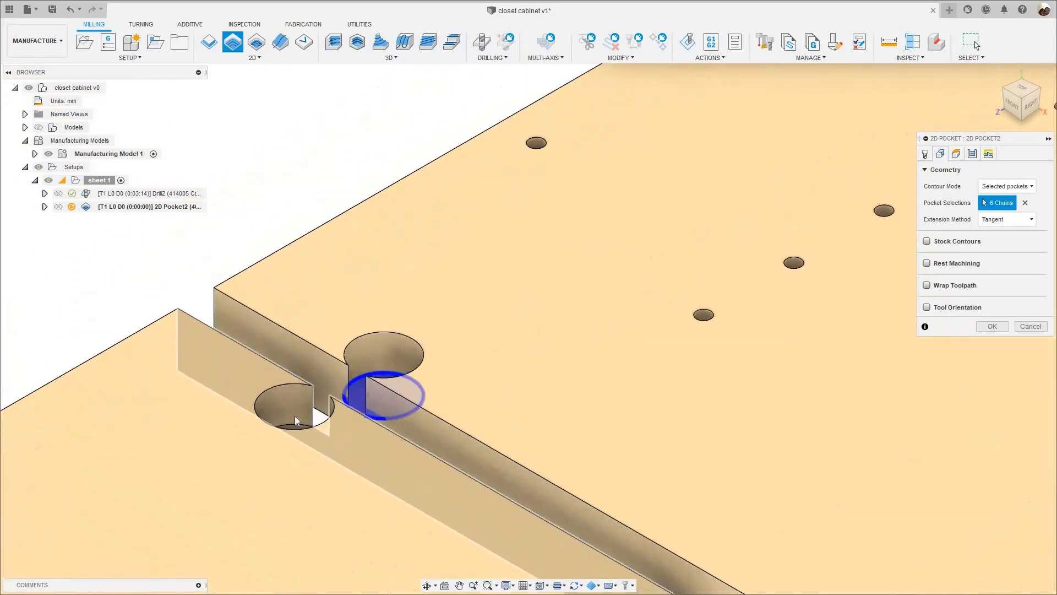
{"action": "scroll", "coordinate": [298, 406], "scroll_direction": "down", "scroll_amount": 3}
{"action": "middle_click_drag", "start_coordinate": [230, 415], "coordinate": [78, 416], "text": "shift"}
{"action": "scroll", "coordinate": [278, 406], "scroll_direction": "up", "scroll_amount": 2}
{"action": "left_click", "coordinate": [278, 406]}
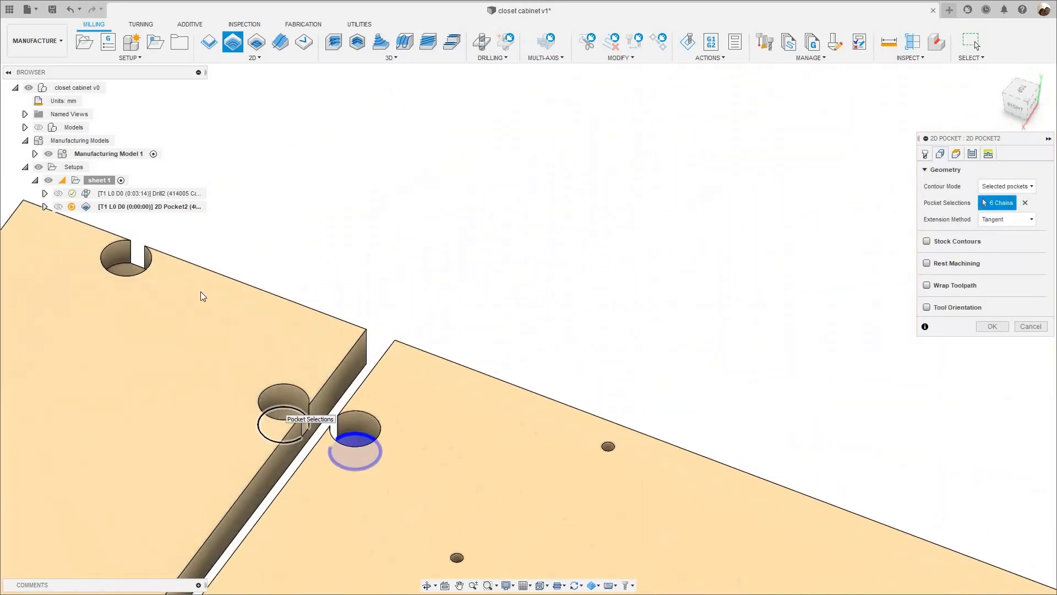
{"action": "scroll", "coordinate": [114, 262], "scroll_direction": "up", "scroll_amount": 3}
{"action": "left_click", "coordinate": [107, 263]}
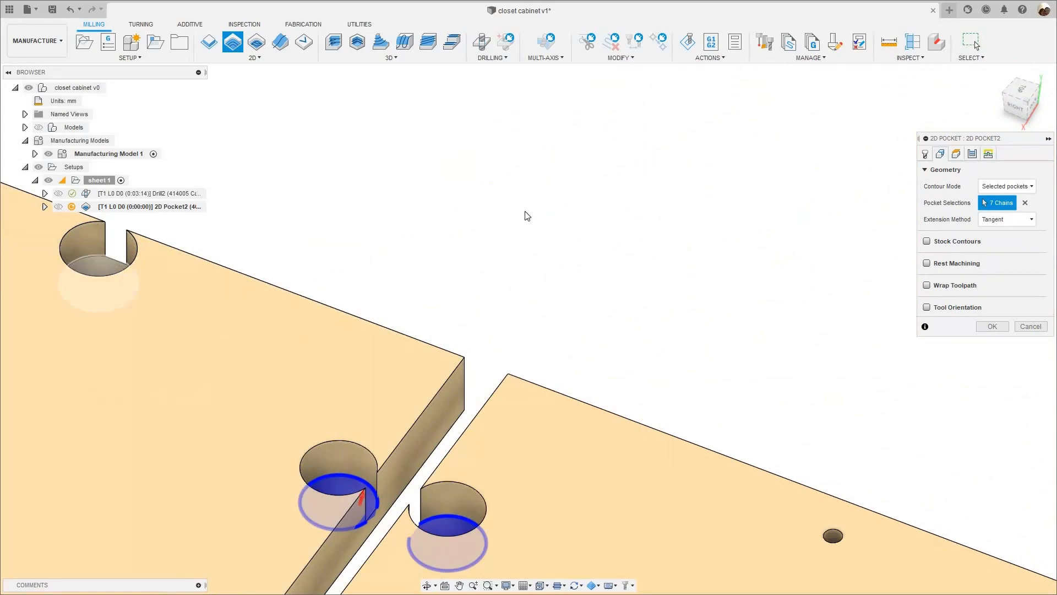
- Add the middle and far round pockets along that short panel's edge facing the long panels
{"action": "scroll", "coordinate": [496, 283], "scroll_direction": "down", "scroll_amount": 5}
{"action": "scroll", "coordinate": [326, 408], "scroll_direction": "up", "scroll_amount": 5}
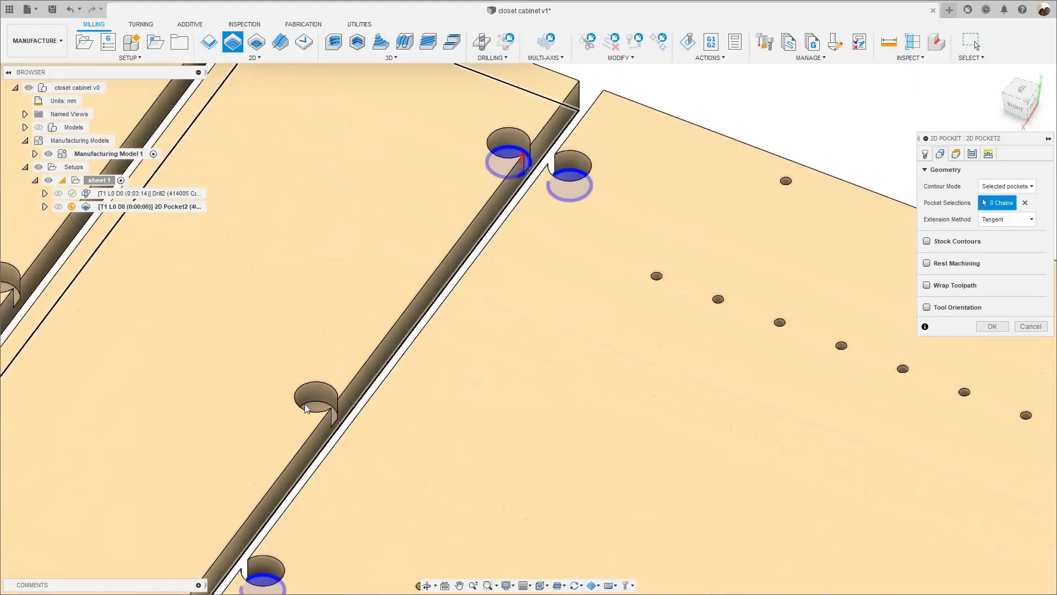
{"action": "left_click", "coordinate": [300, 417]}
{"action": "scroll", "coordinate": [341, 380], "scroll_direction": "down", "scroll_amount": 5}
{"action": "scroll", "coordinate": [319, 369], "scroll_direction": "up", "scroll_amount": 4}
{"action": "scroll", "coordinate": [319, 369], "scroll_direction": "up", "scroll_amount": 3}
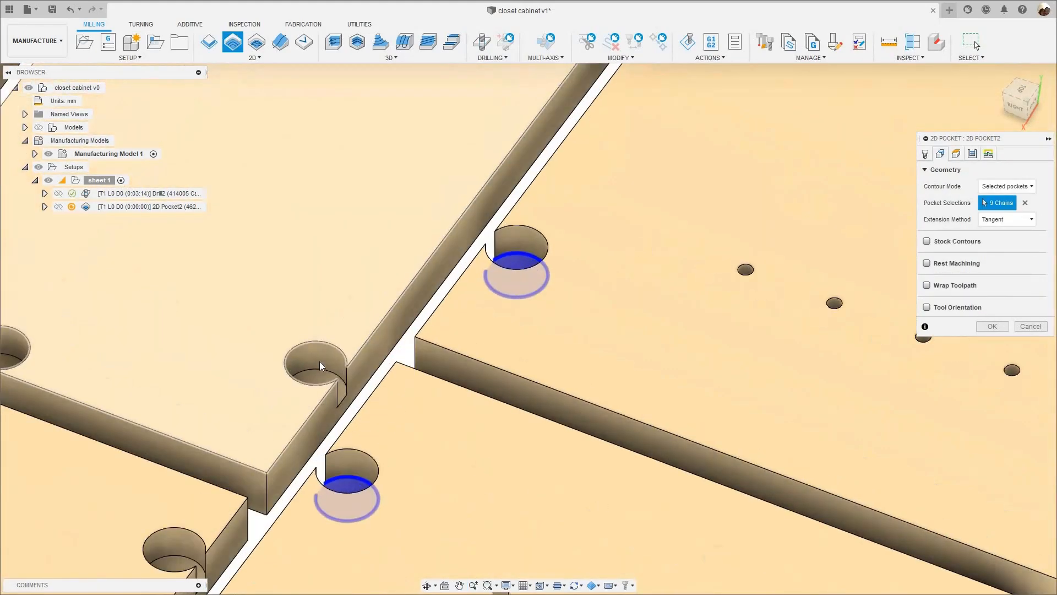
{"action": "left_click", "coordinate": [319, 362]}
- Select the two facing round pockets across the gap between the two short panels next to the long panels
{"action": "scroll", "coordinate": [352, 308], "scroll_direction": "down", "scroll_amount": 3}
{"action": "scroll", "coordinate": [349, 286], "scroll_direction": "up", "scroll_amount": 4}
{"action": "scroll", "coordinate": [348, 286], "scroll_direction": "up", "scroll_amount": 3}
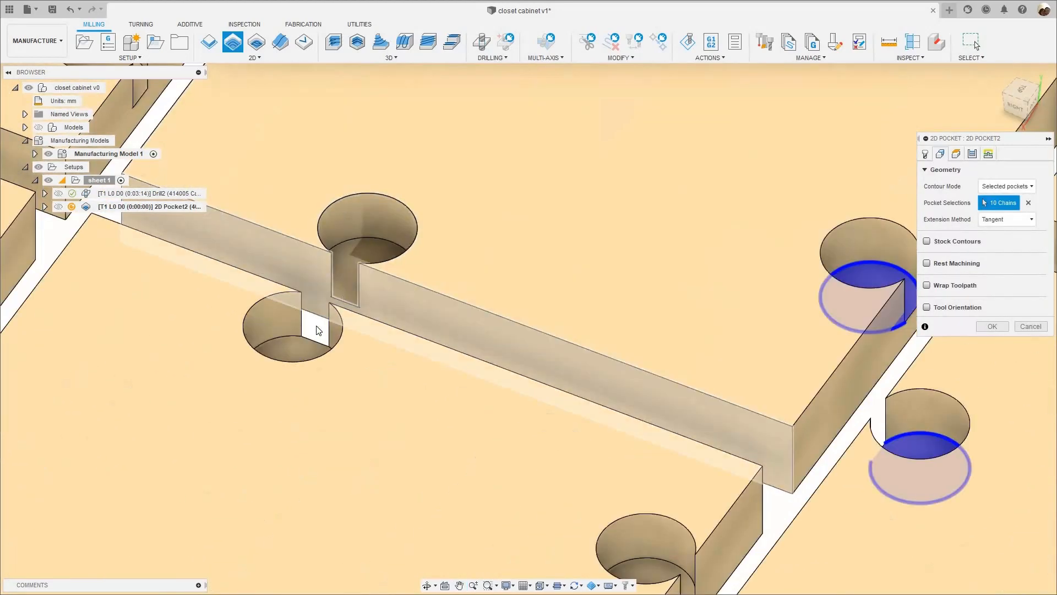
{"action": "left_click", "coordinate": [346, 275]}
{"action": "left_click", "coordinate": [295, 340]}
- Add the first two round pockets along the second short panel's edge facing the long panels
{"action": "scroll", "coordinate": [467, 216], "scroll_direction": "down", "scroll_amount": 2}
{"action": "middle_click_drag", "start_coordinate": [468, 216], "coordinate": [334, 284]}
{"action": "scroll", "coordinate": [451, 298], "scroll_direction": "down", "scroll_amount": 4}
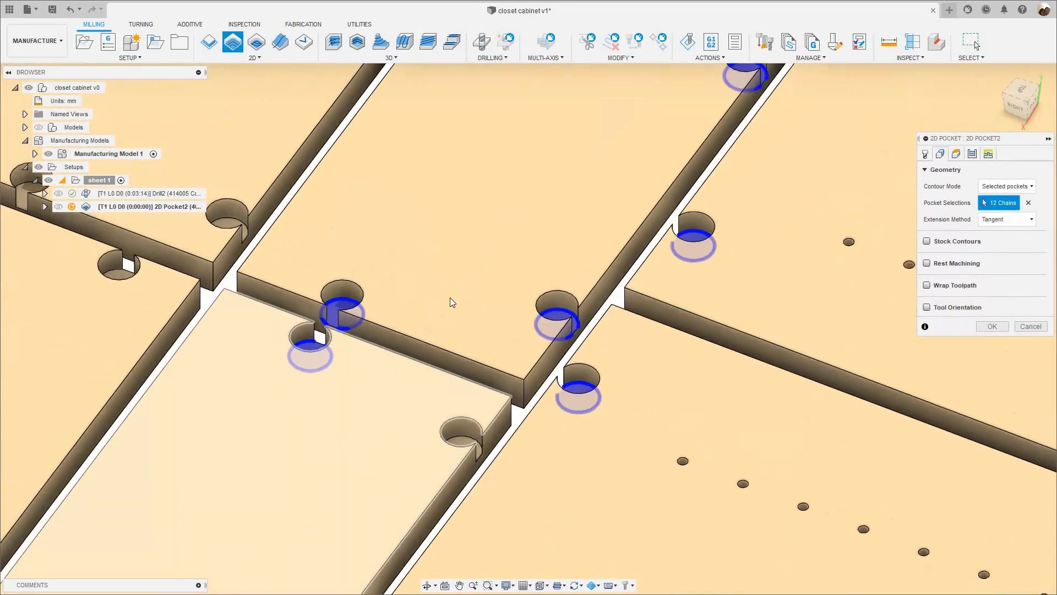
{"action": "middle_click_drag", "start_coordinate": [451, 297], "coordinate": [452, 142]}
{"action": "scroll", "coordinate": [467, 294], "scroll_direction": "up", "scroll_amount": 4}
{"action": "left_click", "coordinate": [467, 290]}
{"action": "scroll", "coordinate": [467, 291], "scroll_direction": "down", "scroll_amount": 3}
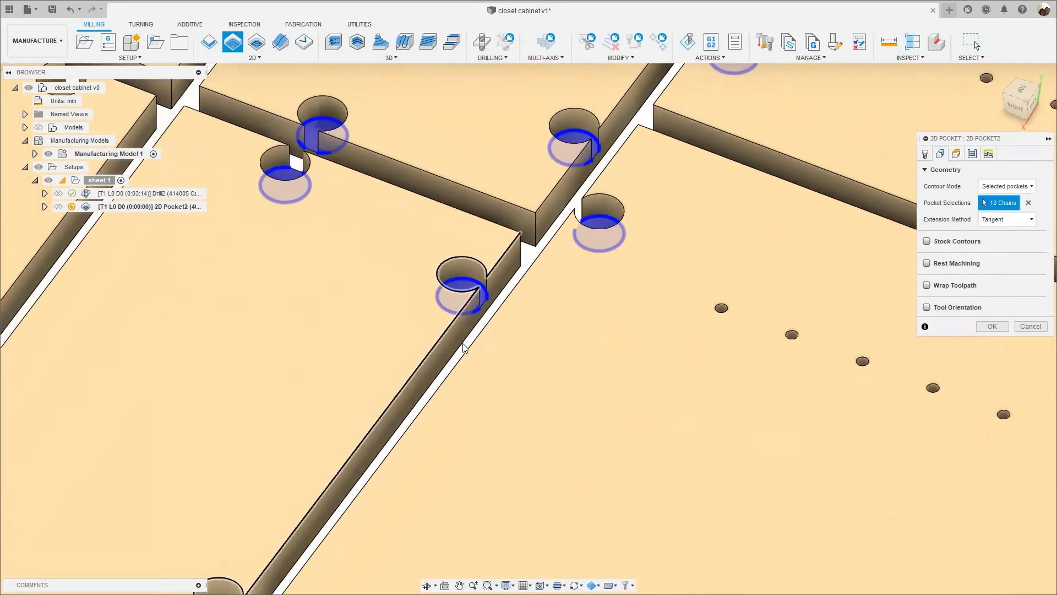
{"action": "middle_click_drag", "start_coordinate": [468, 300], "coordinate": [628, 154]}
{"action": "scroll", "coordinate": [470, 361], "scroll_direction": "up", "scroll_amount": 4}
{"action": "left_click", "coordinate": [470, 362]}
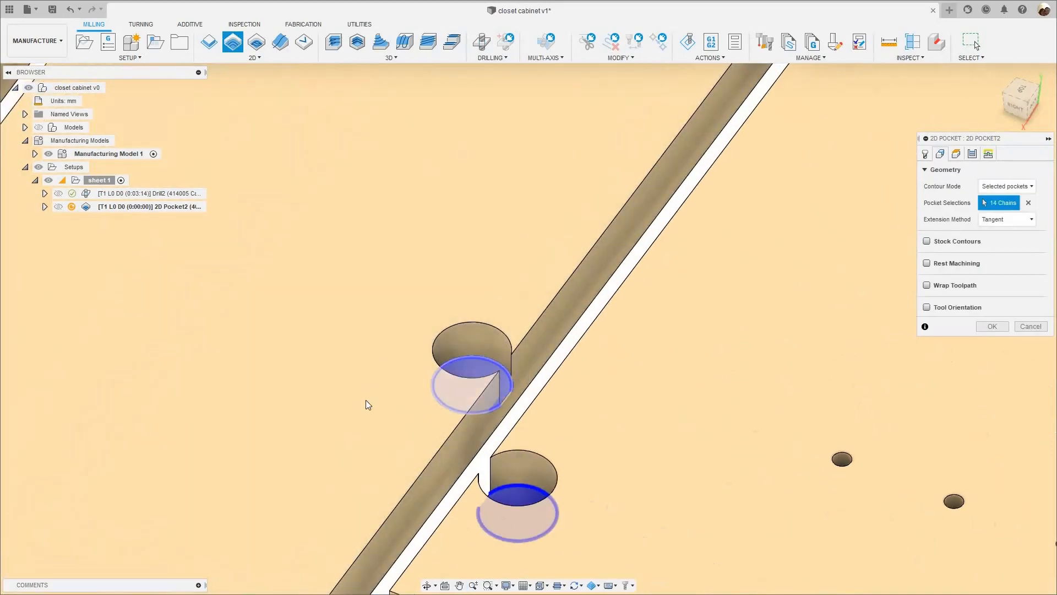
- Select the remaining round pocket on that long-side edge and the one on the second short panel's outer end
{"action": "scroll", "coordinate": [365, 399], "scroll_direction": "down", "scroll_amount": 3}
{"action": "middle_click_drag", "start_coordinate": [367, 401], "coordinate": [523, 221]}
{"action": "scroll", "coordinate": [384, 479], "scroll_direction": "up", "scroll_amount": 4}
{"action": "left_click", "coordinate": [384, 491]}
{"action": "middle_click_drag", "start_coordinate": [388, 485], "coordinate": [484, 374]}
{"action": "scroll", "coordinate": [460, 409], "scroll_direction": "down", "scroll_amount": 3}
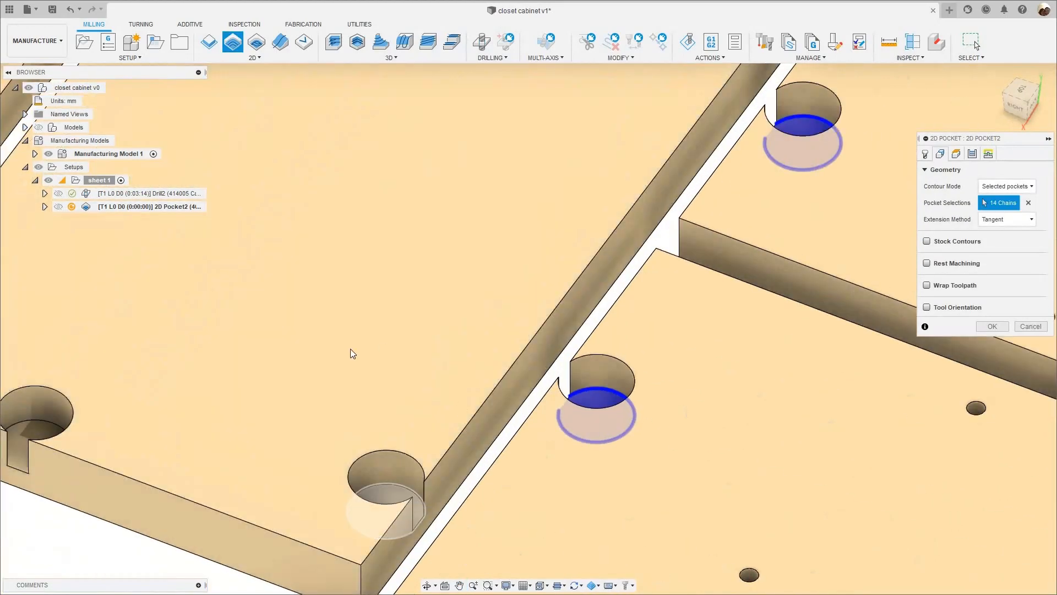
{"action": "scroll", "coordinate": [342, 352], "scroll_direction": "up", "scroll_amount": 4}
{"action": "left_click", "coordinate": [287, 361]}
{"action": "scroll", "coordinate": [287, 361], "scroll_direction": "down", "scroll_amount": 4}
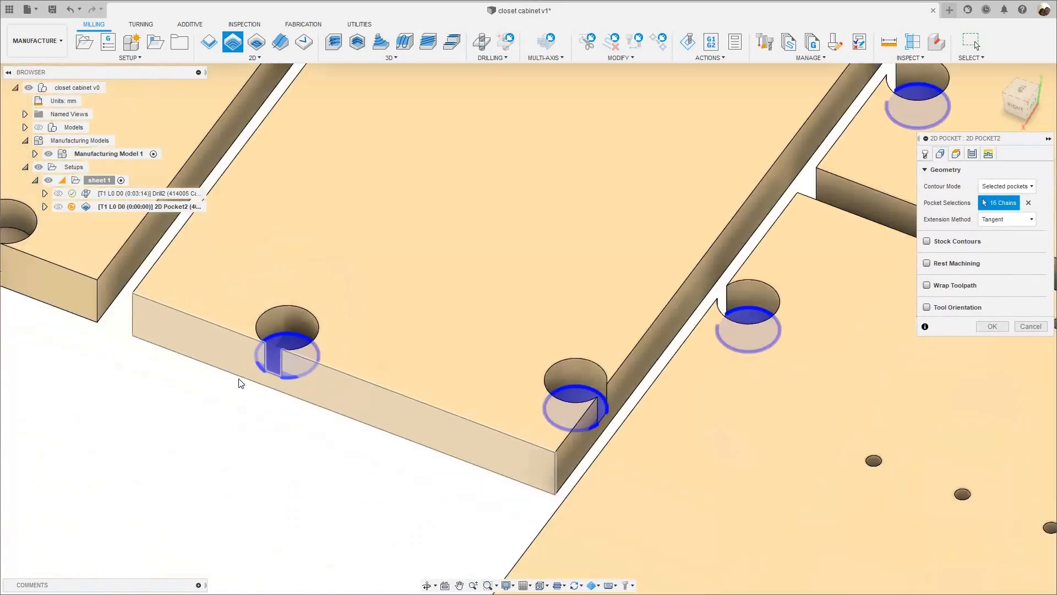
- Add both round pockets on the outer end edge of the adjacent outermost short panel
{"action": "middle_click_drag", "start_coordinate": [427, 435], "coordinate": [598, 517]}
{"action": "scroll", "coordinate": [389, 432], "scroll_direction": "up", "scroll_amount": 6}
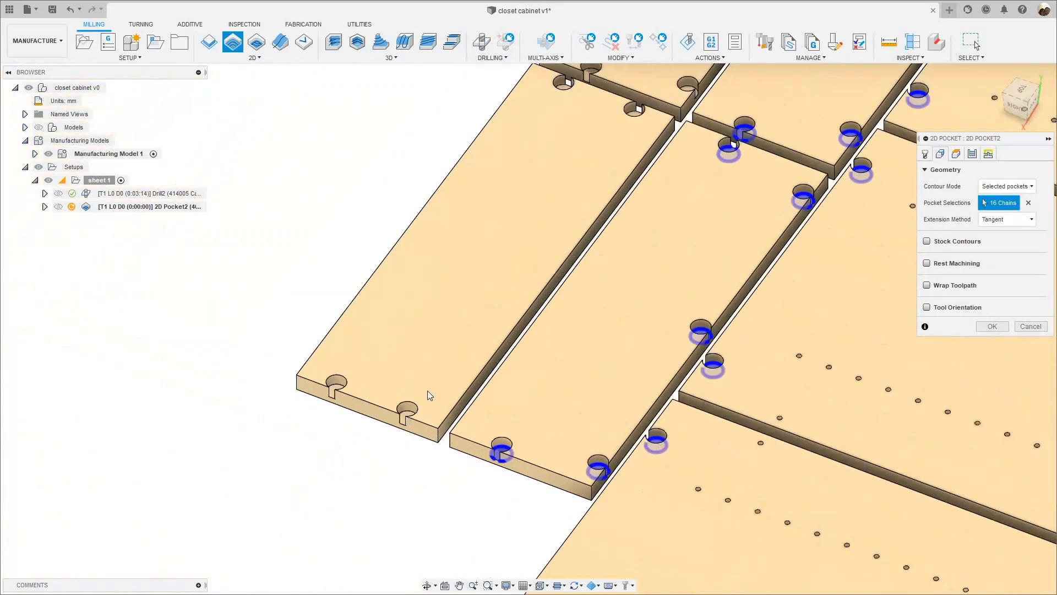
{"action": "left_click", "coordinate": [431, 390]}
{"action": "left_click", "coordinate": [210, 305]}
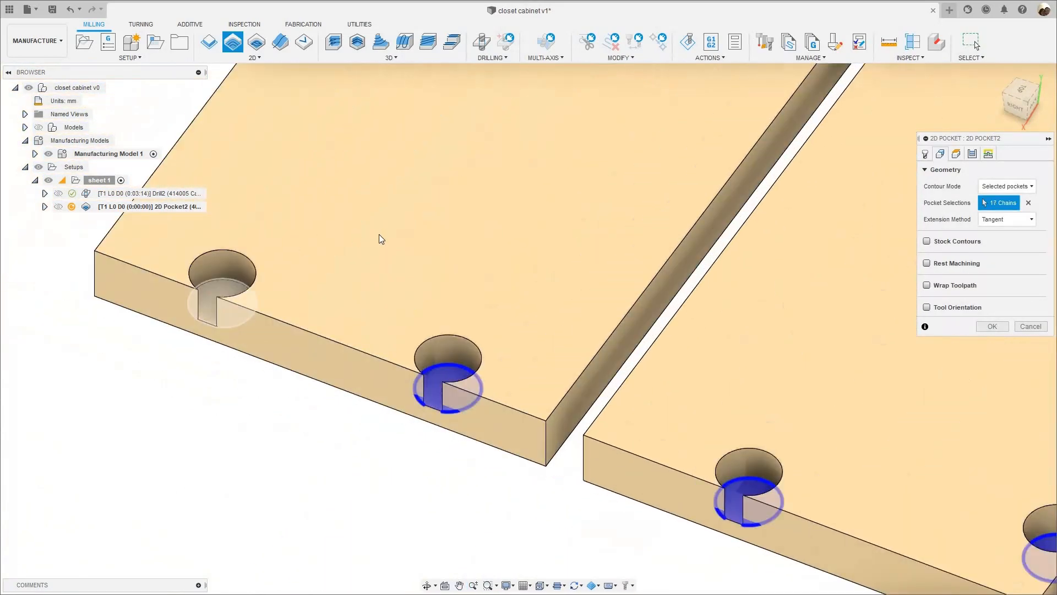
- Select the four round pockets around the joint where the two outermost short panels meet end to end
{"action": "scroll", "coordinate": [379, 236], "scroll_direction": "down", "scroll_amount": 7}
{"action": "middle_click_drag", "start_coordinate": [516, 92], "coordinate": [385, 293]}
{"action": "scroll", "coordinate": [408, 336], "scroll_direction": "up", "scroll_amount": 6}
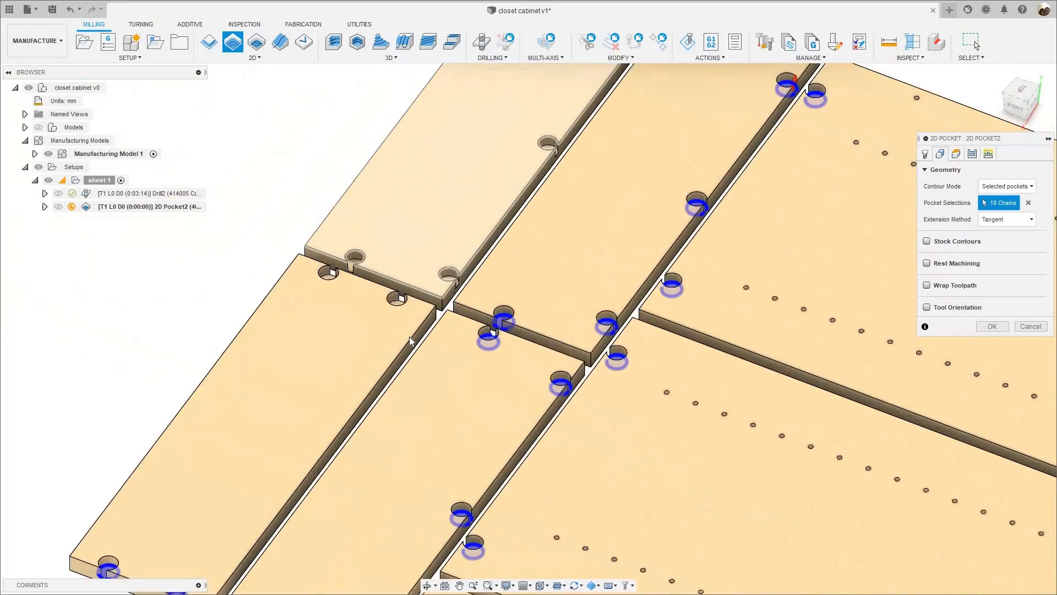
{"action": "scroll", "coordinate": [409, 340], "scroll_direction": "up", "scroll_amount": 2}
{"action": "left_click", "coordinate": [130, 239]}
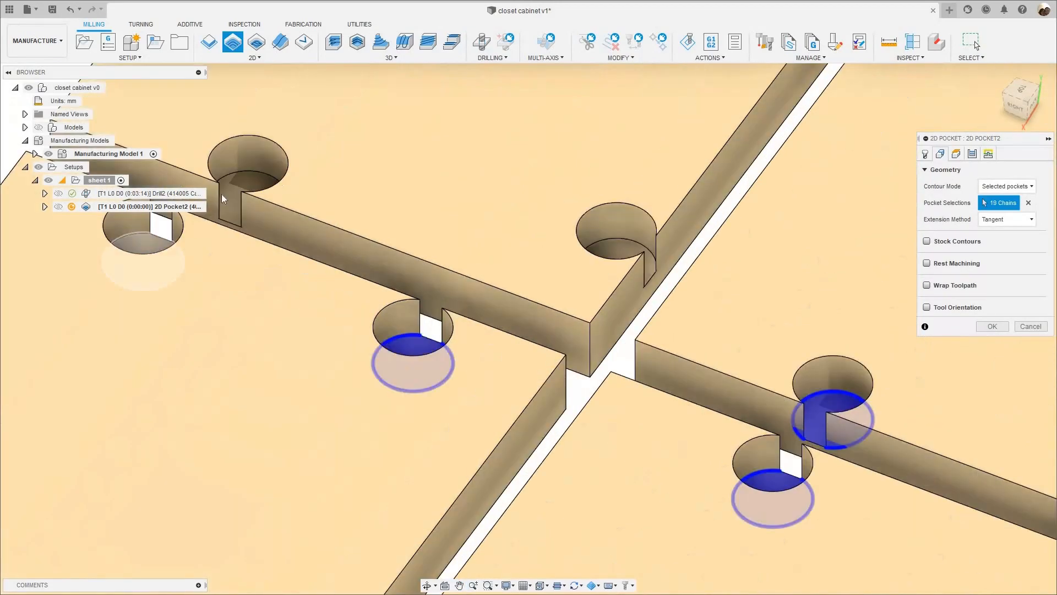
{"action": "left_click", "coordinate": [235, 187]}
{"action": "left_click", "coordinate": [610, 245]}
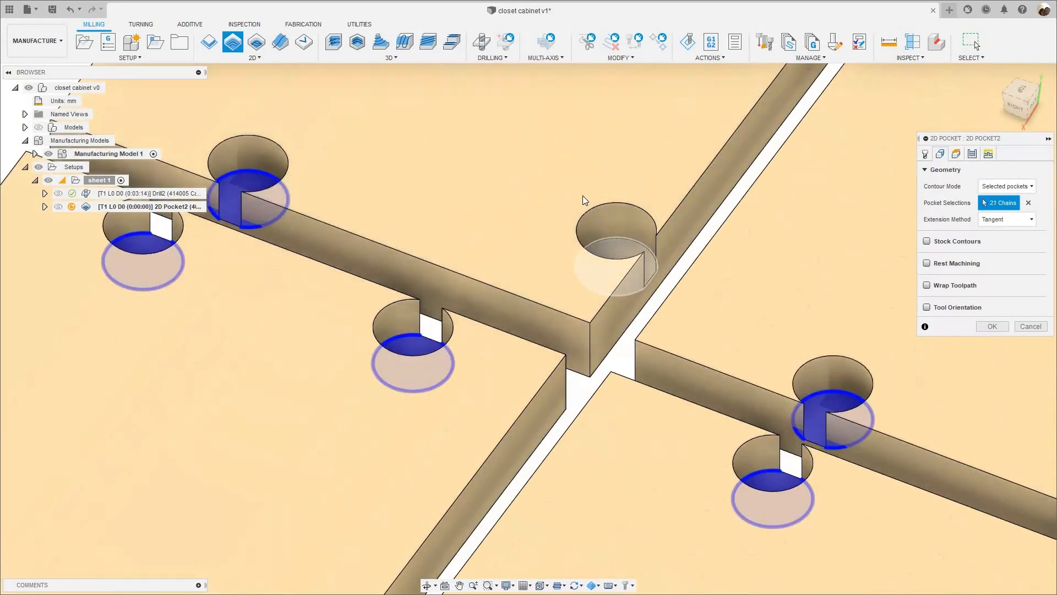
- Add the middle and far-corner round pockets along the long inner edge of the last outermost short panel
{"action": "scroll", "coordinate": [586, 197], "scroll_direction": "down", "scroll_amount": 3}
{"action": "scroll", "coordinate": [397, 283], "scroll_direction": "down", "scroll_amount": 5}
{"action": "scroll", "coordinate": [405, 350], "scroll_direction": "up", "scroll_amount": 8}
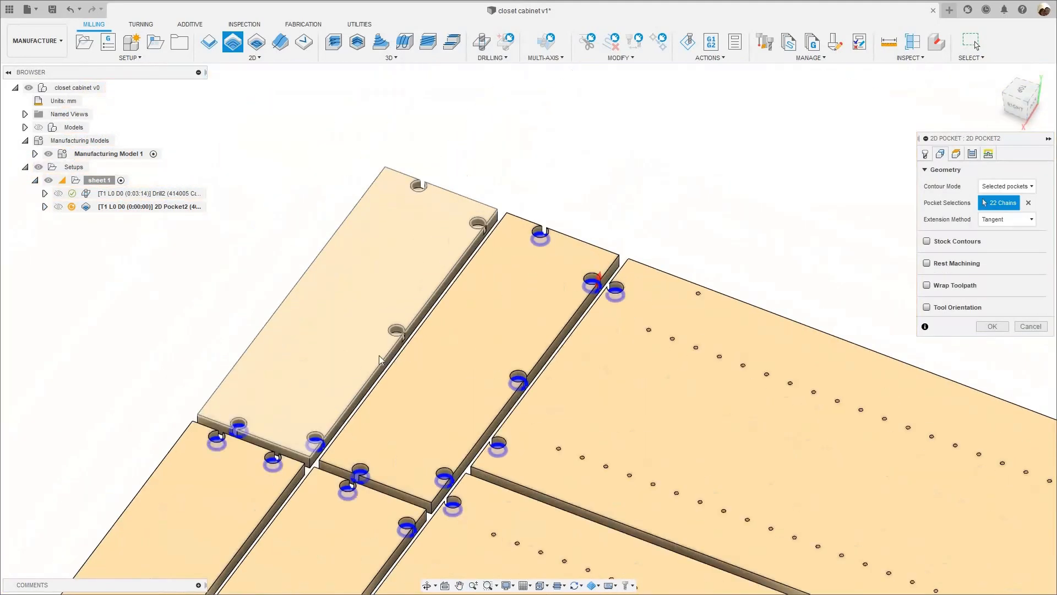
{"action": "scroll", "coordinate": [368, 359], "scroll_direction": "up", "scroll_amount": 3}
{"action": "left_click", "coordinate": [373, 302]}
{"action": "scroll", "coordinate": [373, 302], "scroll_direction": "down", "scroll_amount": 6}
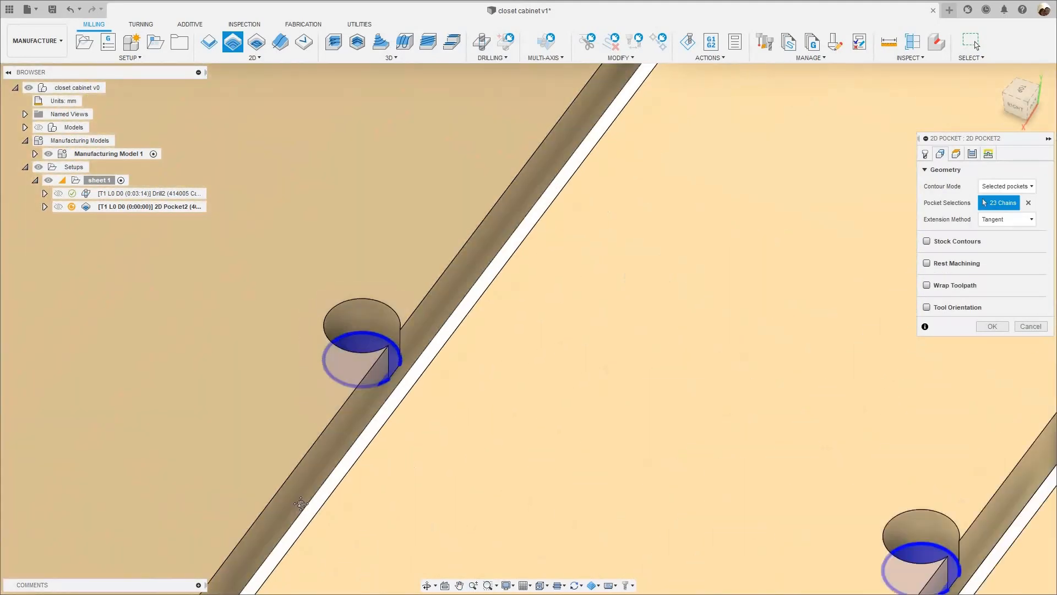
{"action": "scroll", "coordinate": [451, 323], "scroll_direction": "down", "scroll_amount": 2}
{"action": "scroll", "coordinate": [425, 351], "scroll_direction": "up", "scroll_amount": 8}
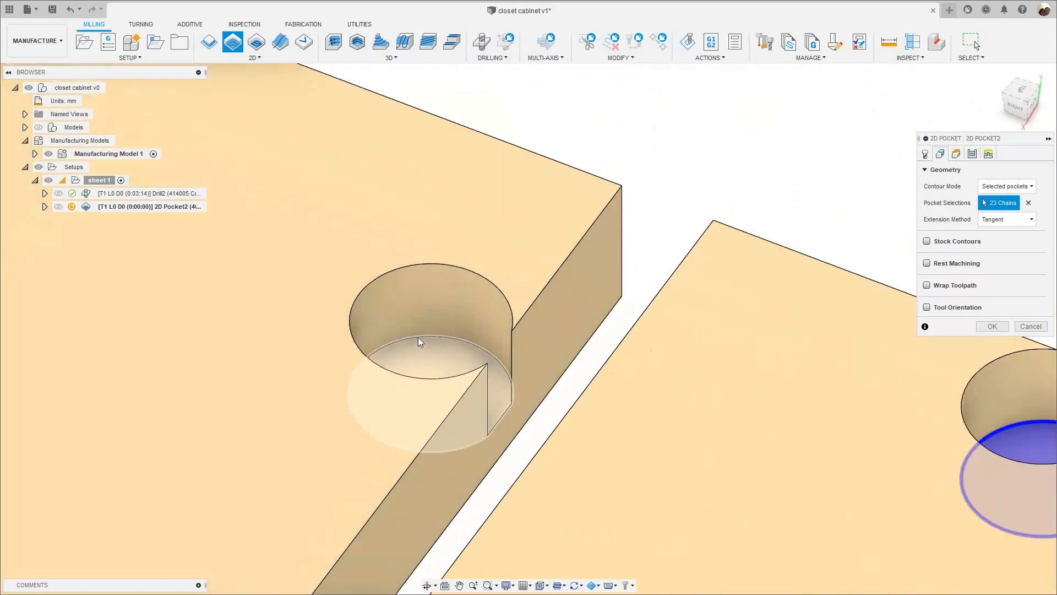
{"action": "left_click", "coordinate": [418, 337]}
- Select the last round pocket on that panel's far end edge and check the pocket selection across sheet 1
{"action": "scroll", "coordinate": [321, 267], "scroll_direction": "down", "scroll_amount": 5}
{"action": "scroll", "coordinate": [272, 256], "scroll_direction": "up", "scroll_amount": 5}
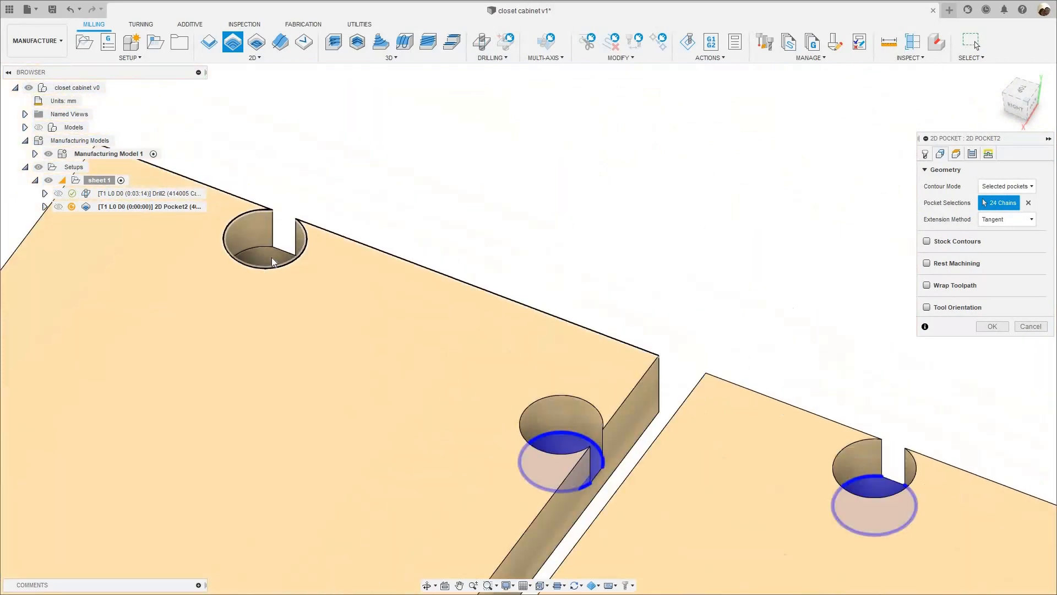
{"action": "left_click", "coordinate": [308, 255]}
{"action": "scroll", "coordinate": [484, 253], "scroll_direction": "down", "scroll_amount": 8}
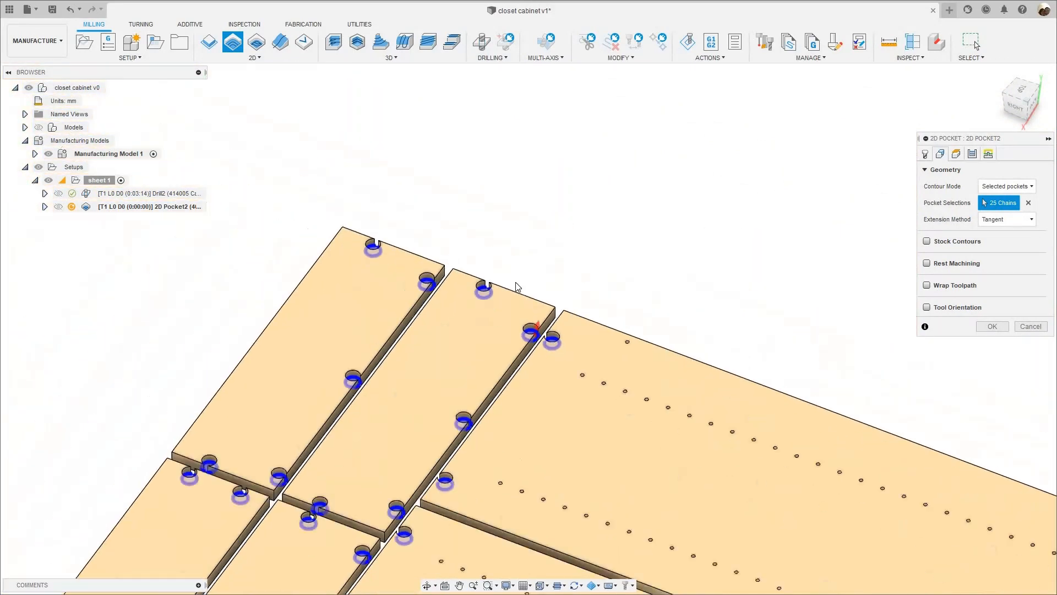
{"action": "scroll", "coordinate": [488, 287], "scroll_direction": "down", "scroll_amount": 5}
{"action": "middle_click_drag", "start_coordinate": [456, 308], "coordinate": [481, 281]}
{"action": "scroll", "coordinate": [380, 363], "scroll_direction": "down", "scroll_amount": 1}
{"action": "scroll", "coordinate": [515, 261], "scroll_direction": "up", "scroll_amount": 1}
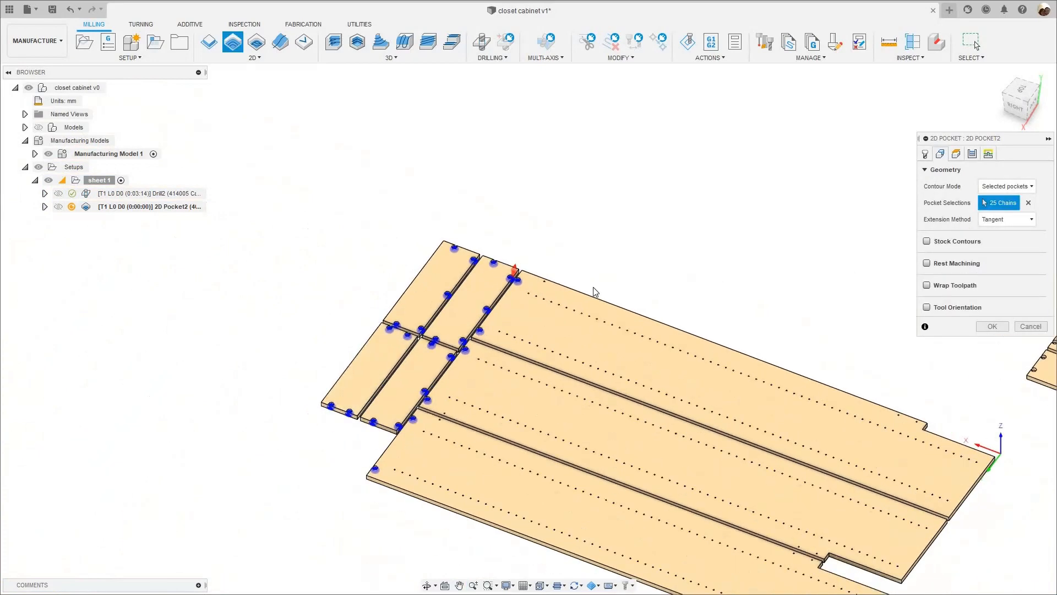
- Review the 2D Pocket's height settings and inspect the expression behind its maximum stepover without changing it
{"action": "middle_click_drag", "start_coordinate": [628, 264], "coordinate": [525, 204]}
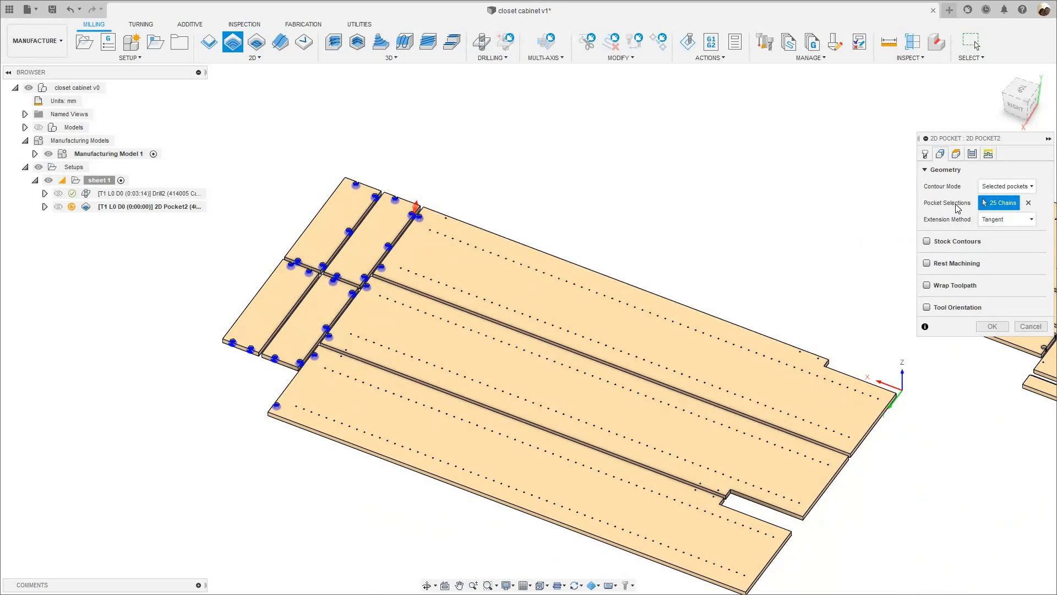
{"action": "left_click", "coordinate": [956, 154]}
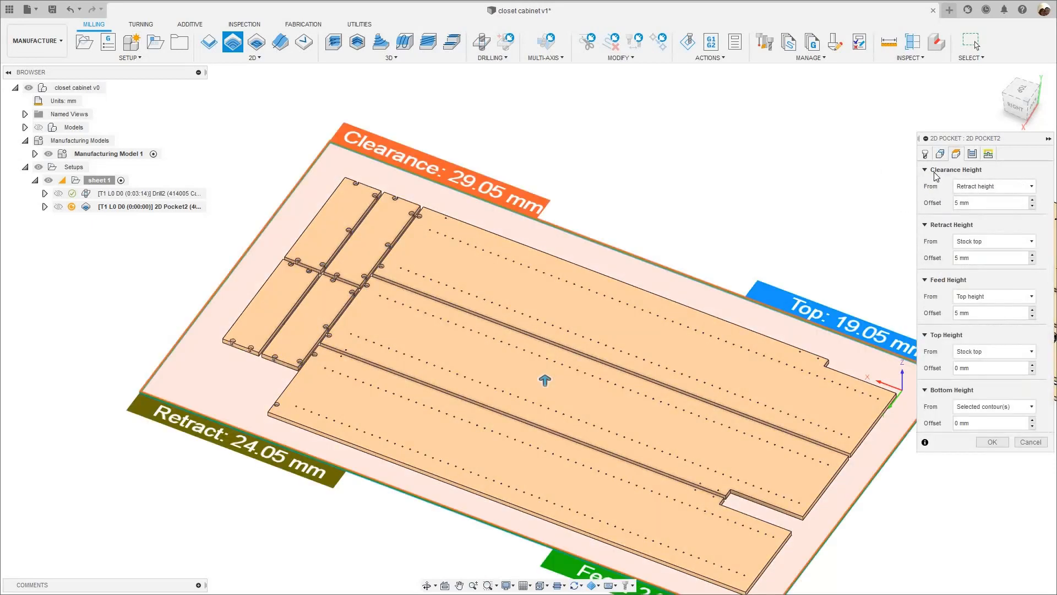
{"action": "left_click", "coordinate": [969, 161]}
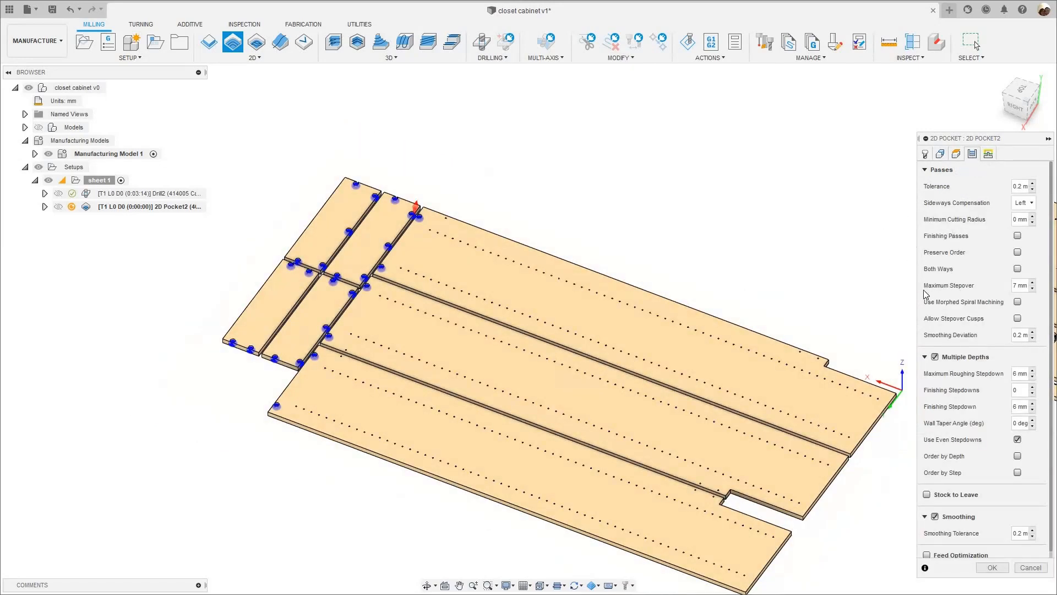
{"action": "right_click", "coordinate": [1017, 286]}
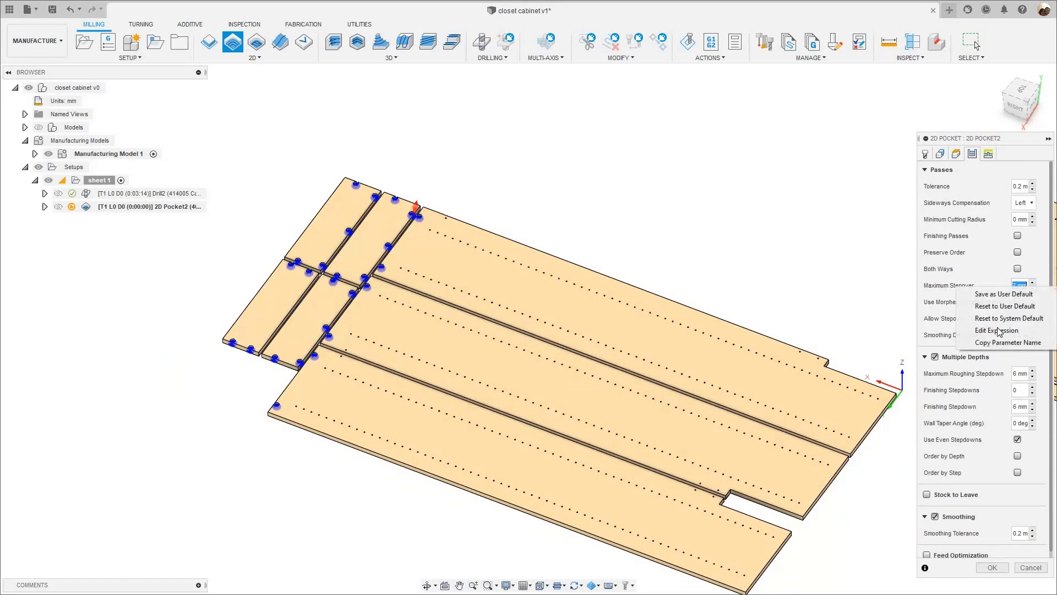
{"action": "left_click", "coordinate": [996, 329]}
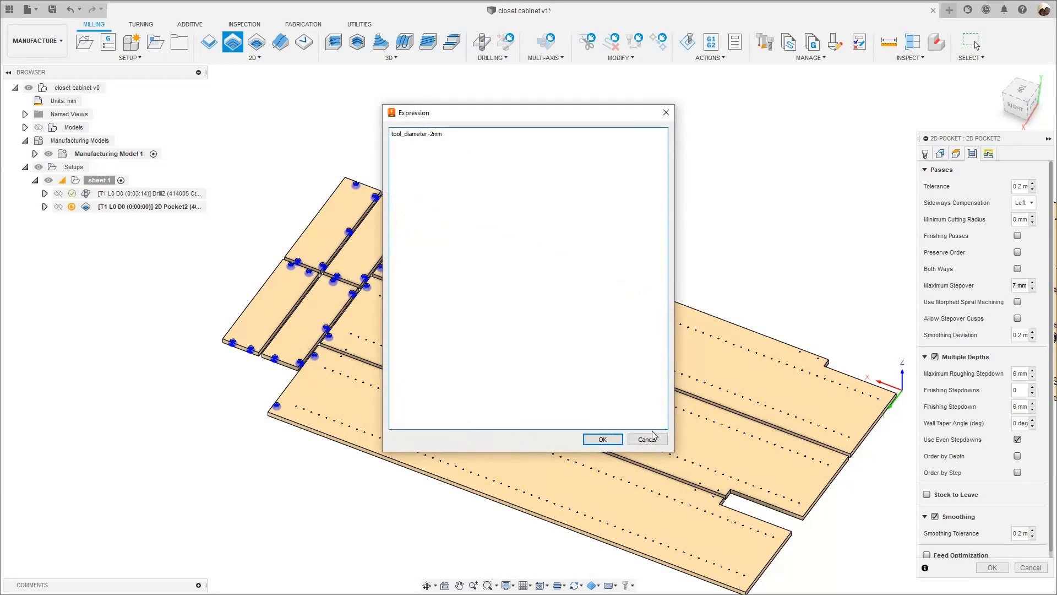
{"action": "left_click", "coordinate": [647, 438]}
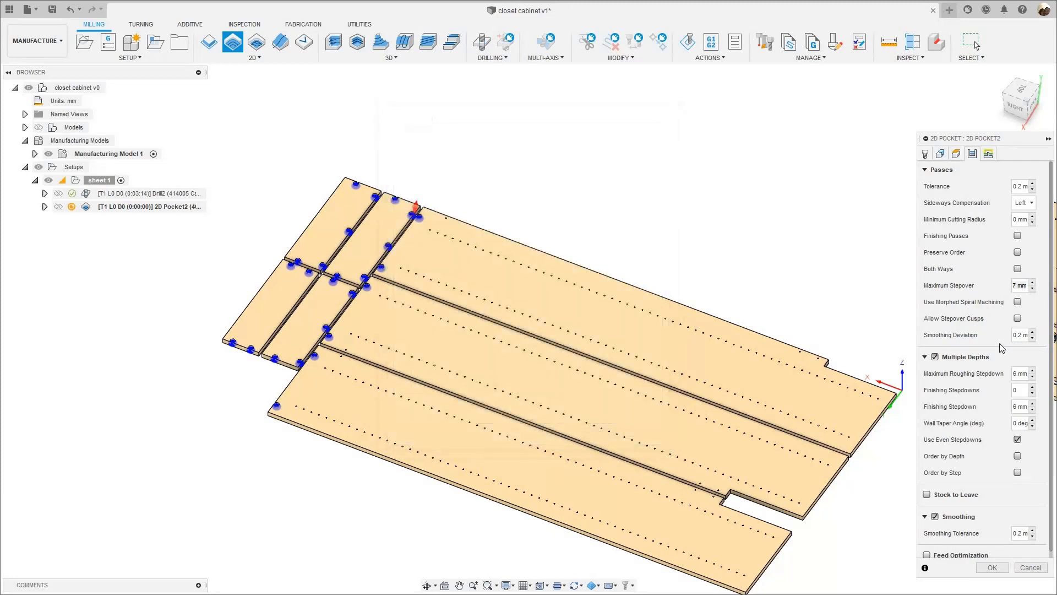
- Inspect the expression that defines the 2D Pocket's maximum roughing stepdown and leave it as is
{"action": "left_click", "coordinate": [1016, 375]}
{"action": "right_click", "coordinate": [1013, 377]}
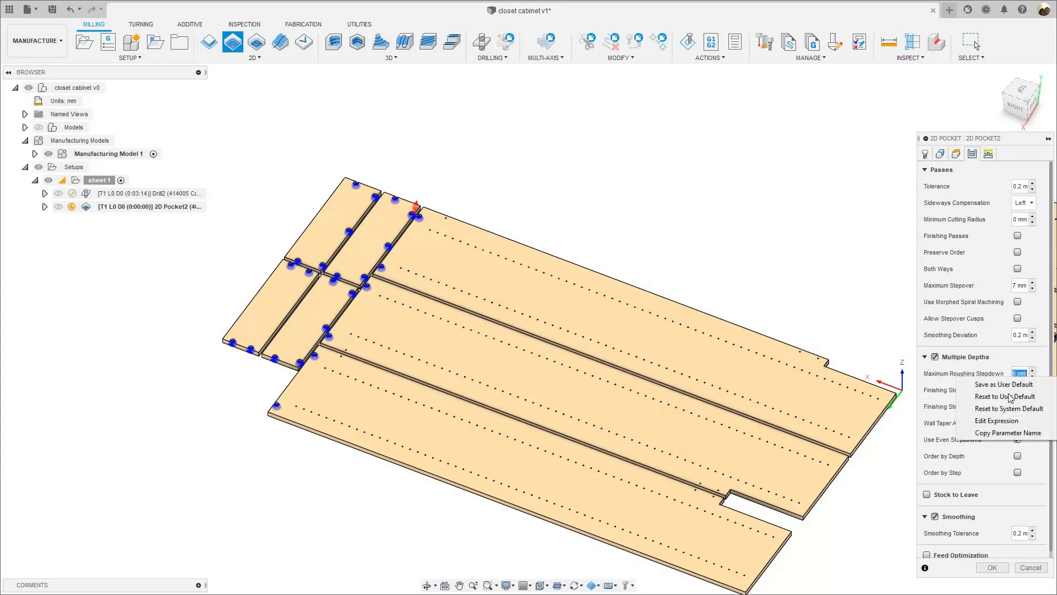
{"action": "left_click", "coordinate": [996, 420]}
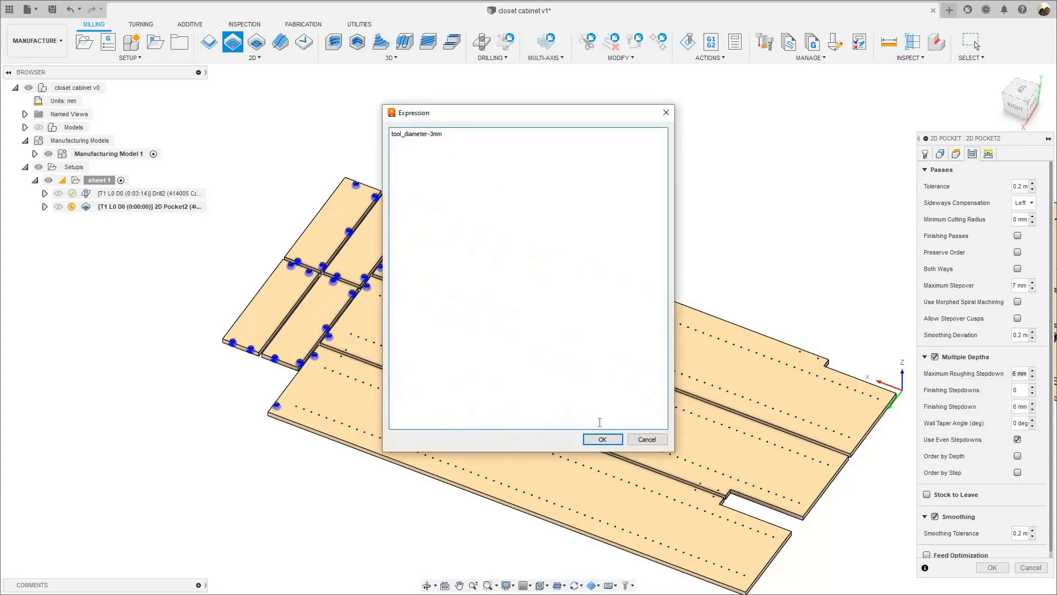
{"action": "left_click", "coordinate": [648, 438]}
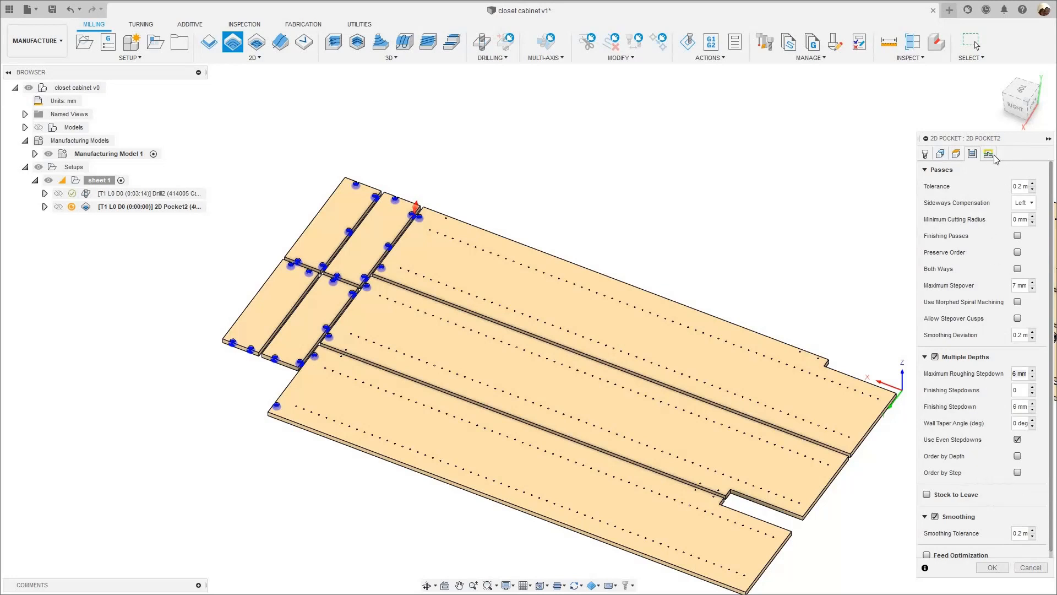
- Turn on Preserve Order for sheet 1's 2D Pocket, review its linking settings and accept the operation
{"action": "left_click", "coordinate": [1017, 252]}
{"action": "scroll", "coordinate": [295, 409], "scroll_direction": "up", "scroll_amount": 5}
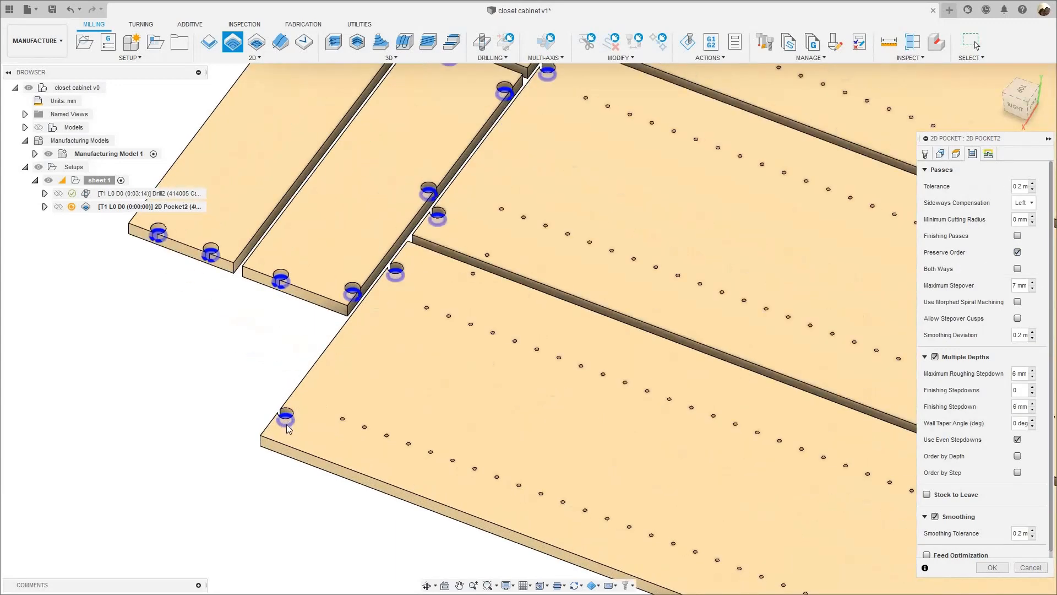
{"action": "scroll", "coordinate": [349, 322], "scroll_direction": "down", "scroll_amount": 3}
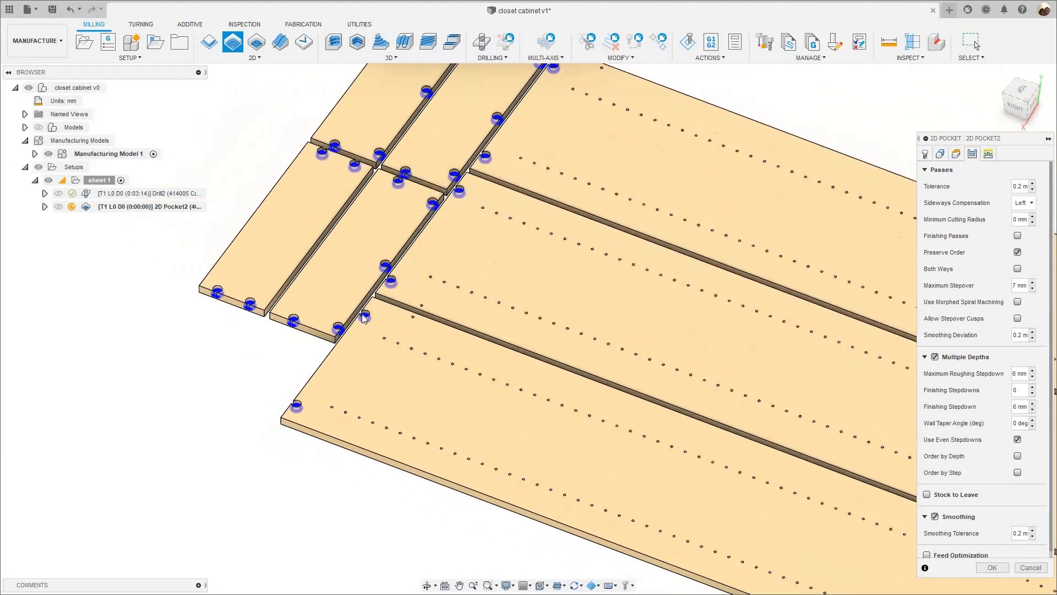
{"action": "scroll", "coordinate": [398, 269], "scroll_direction": "down", "scroll_amount": 4}
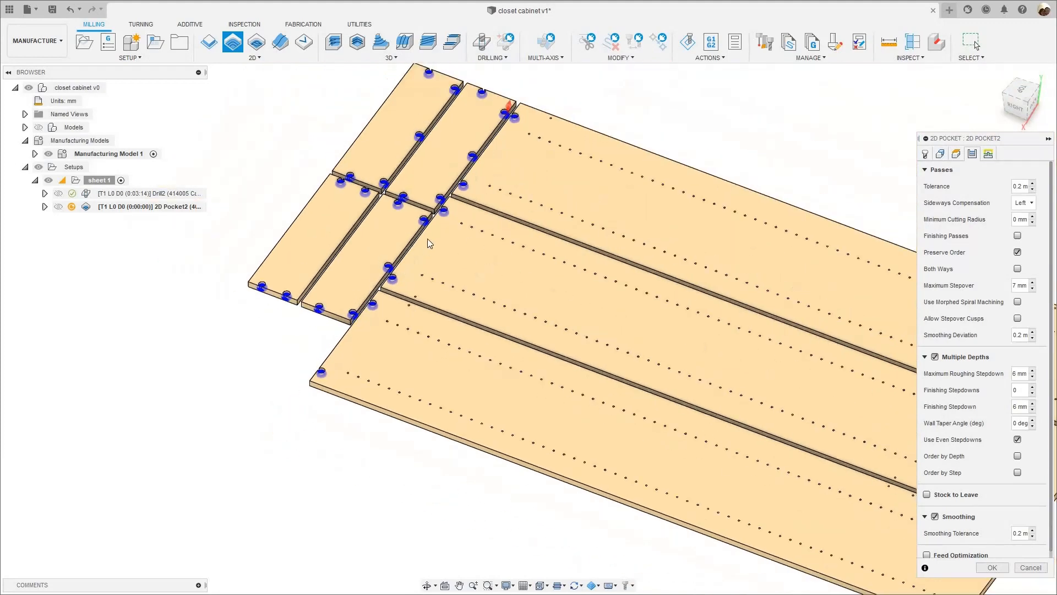
{"action": "scroll", "coordinate": [427, 239], "scroll_direction": "down", "scroll_amount": 2}
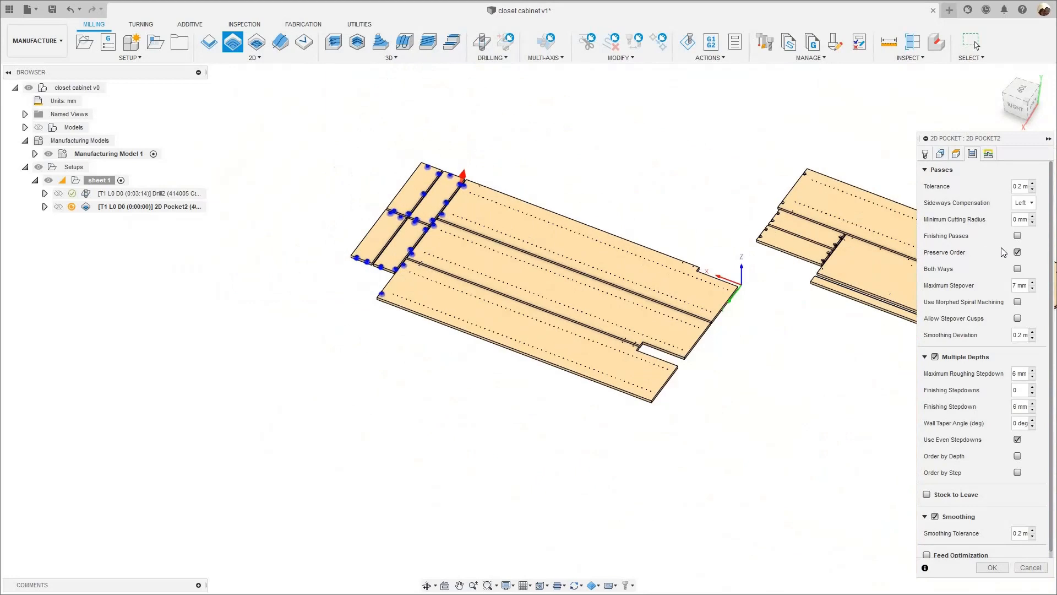
{"action": "left_click", "coordinate": [990, 153]}
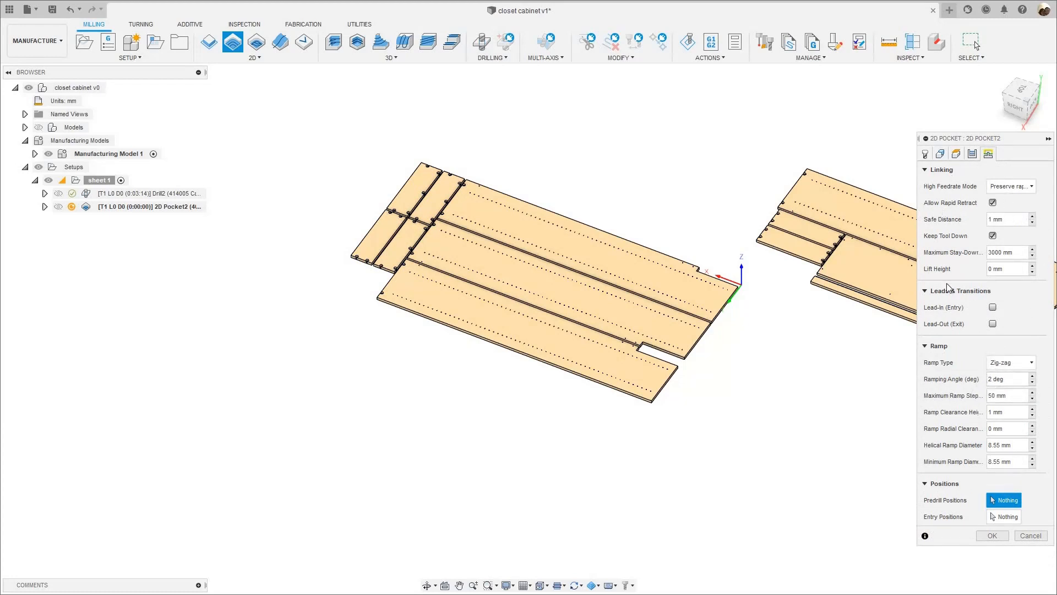
{"action": "key", "text": "Return"}
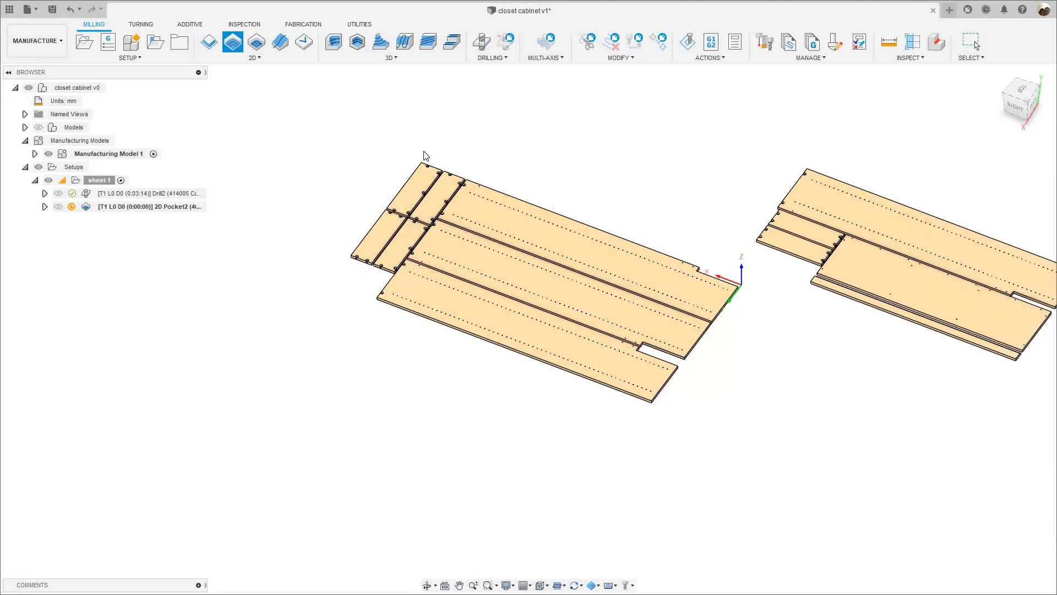
- Inspect the 2D Pocket toolpath across the short panels and run its simulation from the first corner pocket
{"action": "scroll", "coordinate": [518, 242], "scroll_direction": "up", "scroll_amount": 10}
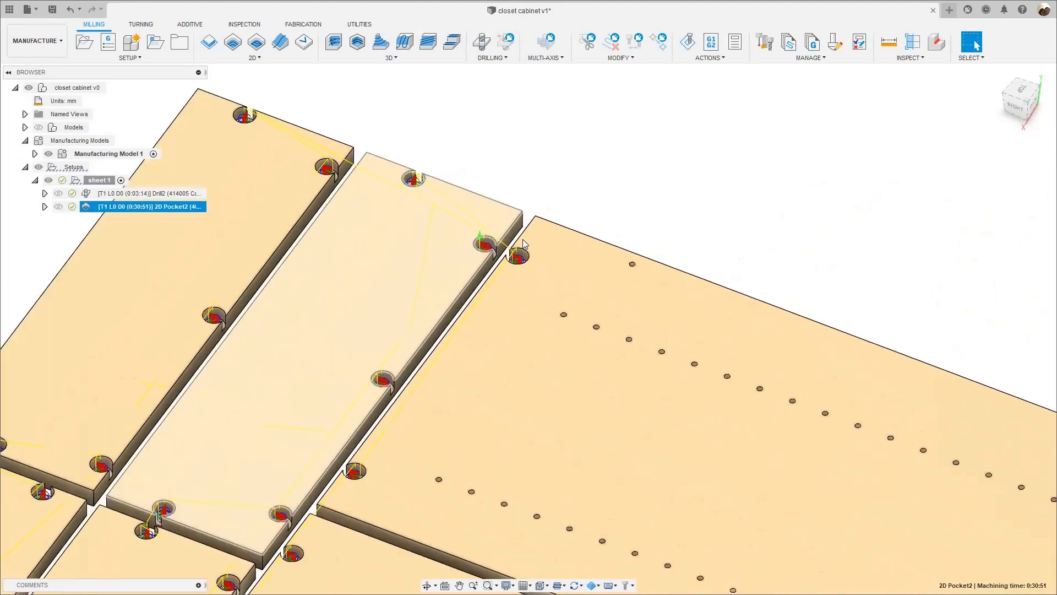
{"action": "scroll", "coordinate": [524, 241], "scroll_direction": "up", "scroll_amount": 2}
{"action": "scroll", "coordinate": [542, 229], "scroll_direction": "down", "scroll_amount": 8}
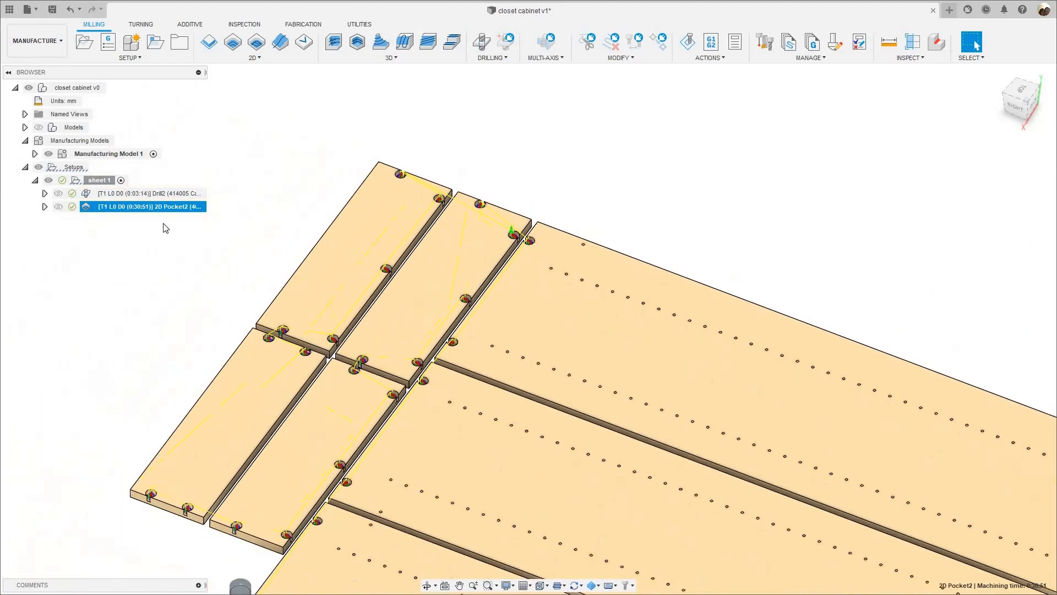
{"action": "right_click", "coordinate": [163, 208]}
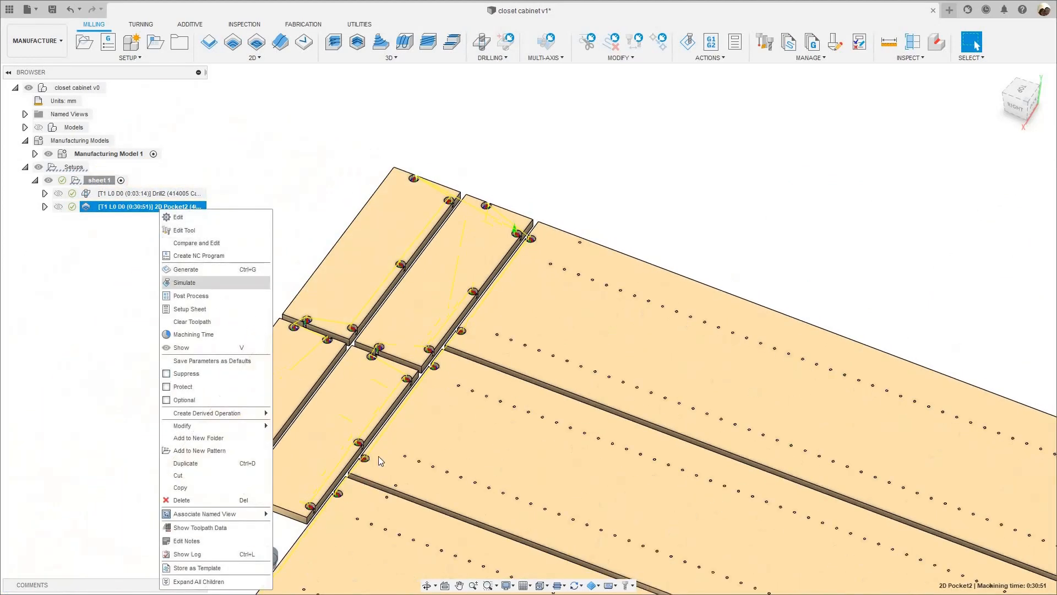
{"action": "left_click", "coordinate": [199, 282]}
{"action": "middle_click_drag", "start_coordinate": [387, 504], "coordinate": [452, 336]}
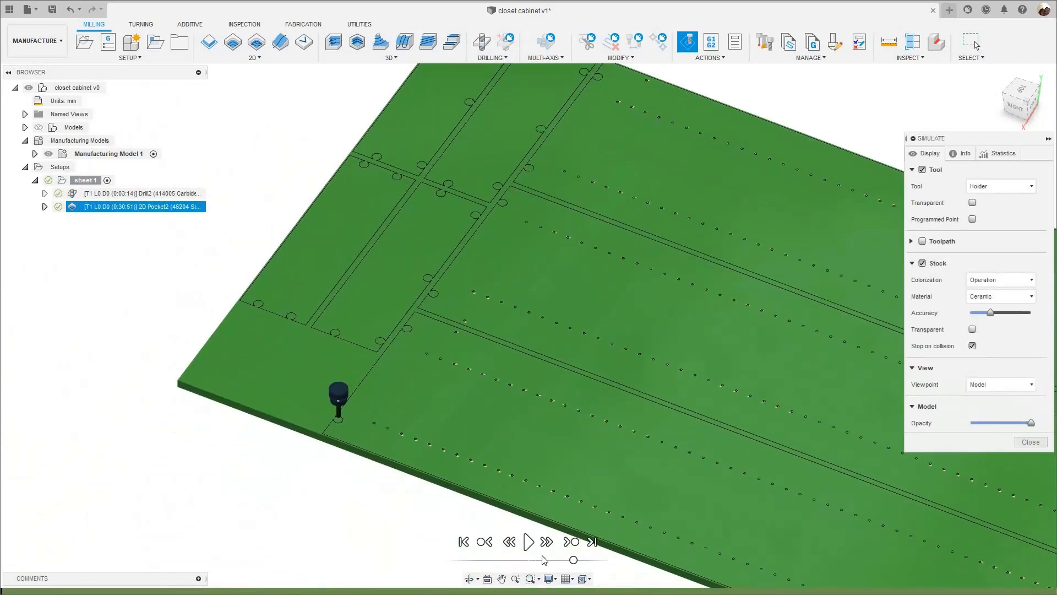
{"action": "scroll", "coordinate": [544, 558], "scroll_direction": "up", "scroll_amount": 5}
{"action": "scroll", "coordinate": [285, 340], "scroll_direction": "up", "scroll_amount": 3}
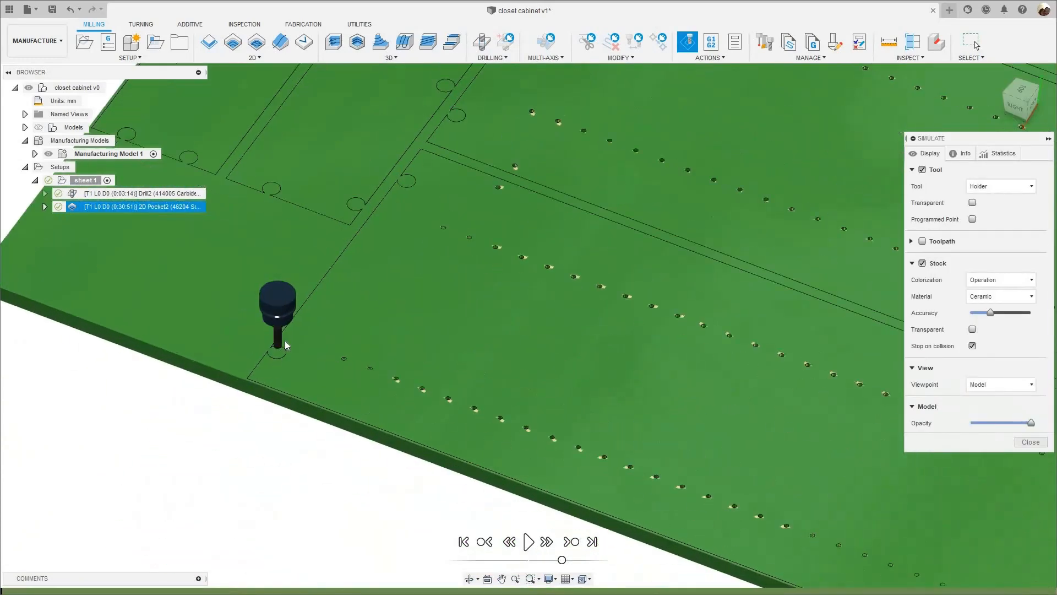
{"action": "left_click", "coordinate": [529, 542]}
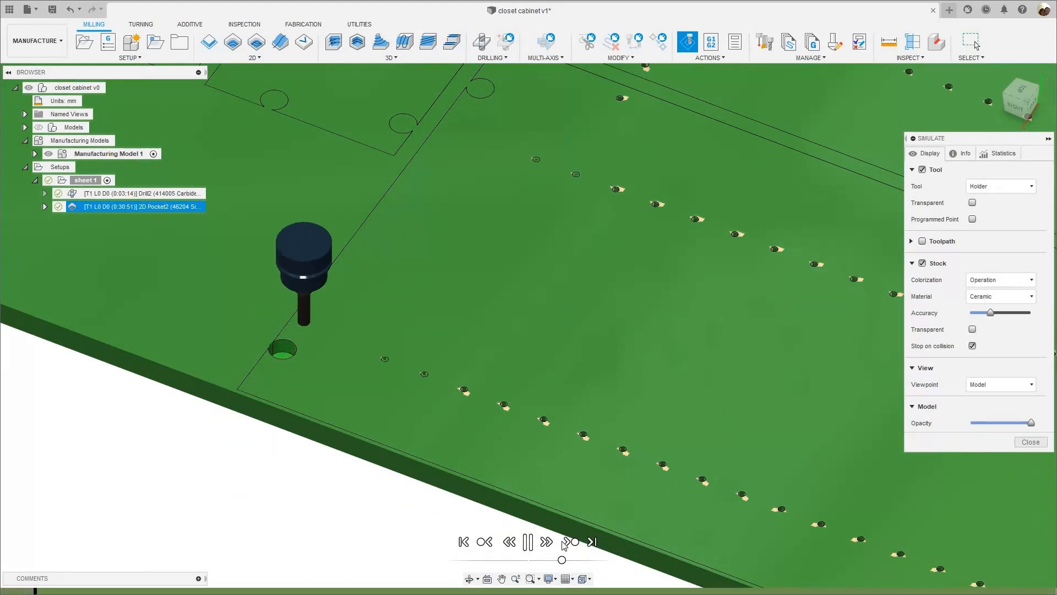
- Speed up the simulation, follow the pocket cutting order across sheet 1 and close the simulation
{"action": "scroll", "coordinate": [561, 561], "scroll_direction": "down", "scroll_amount": 2}
{"action": "left_click_drag", "start_coordinate": [566, 561], "coordinate": [573, 558]}
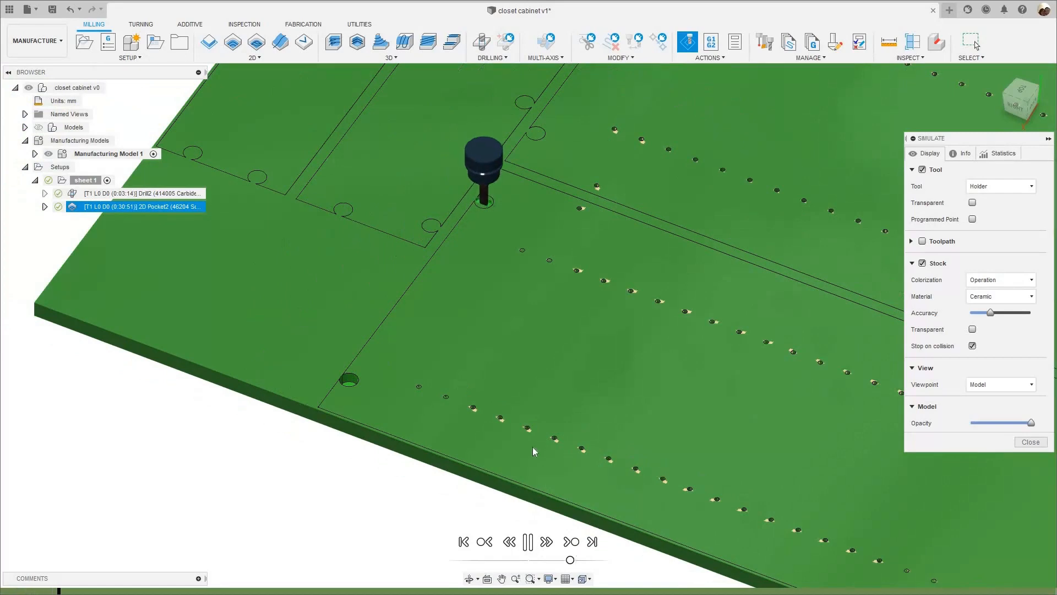
{"action": "scroll", "coordinate": [530, 424], "scroll_direction": "down", "scroll_amount": 2}
{"action": "middle_click_drag", "start_coordinate": [450, 493], "coordinate": [451, 498]}
{"action": "scroll", "coordinate": [523, 366], "scroll_direction": "down", "scroll_amount": 3}
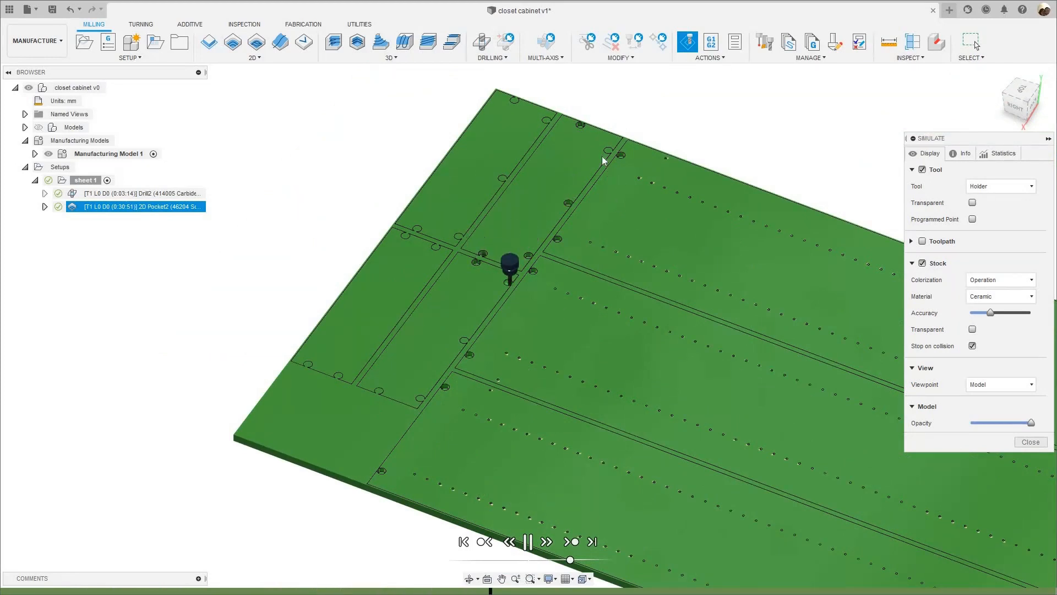
{"action": "scroll", "coordinate": [601, 157], "scroll_direction": "up", "scroll_amount": 2}
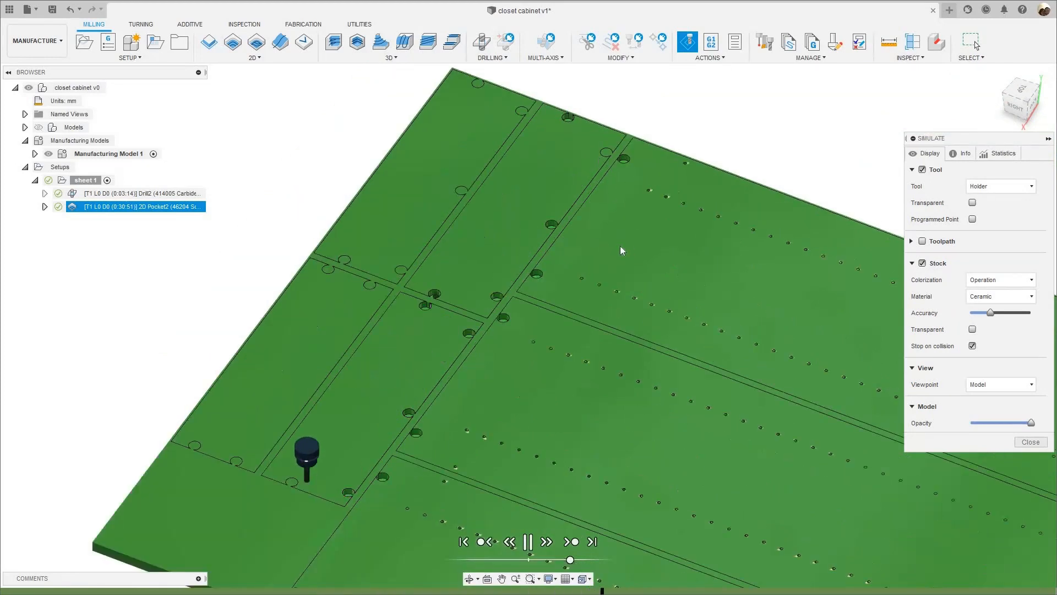
{"action": "scroll", "coordinate": [622, 250], "scroll_direction": "down", "scroll_amount": 2}
{"action": "left_click", "coordinate": [1040, 442]}
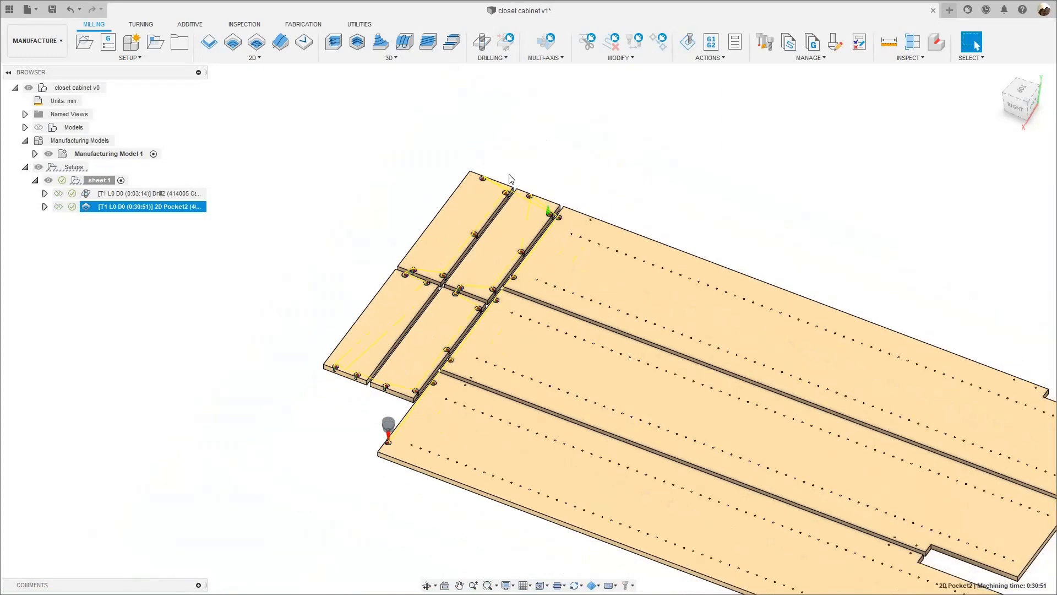
- Edit the 2D Pocket's geometry to deselect and reselect the end-edge round pocket on the short panel beside the long panels
{"action": "scroll", "coordinate": [571, 224], "scroll_direction": "up", "scroll_amount": 3}
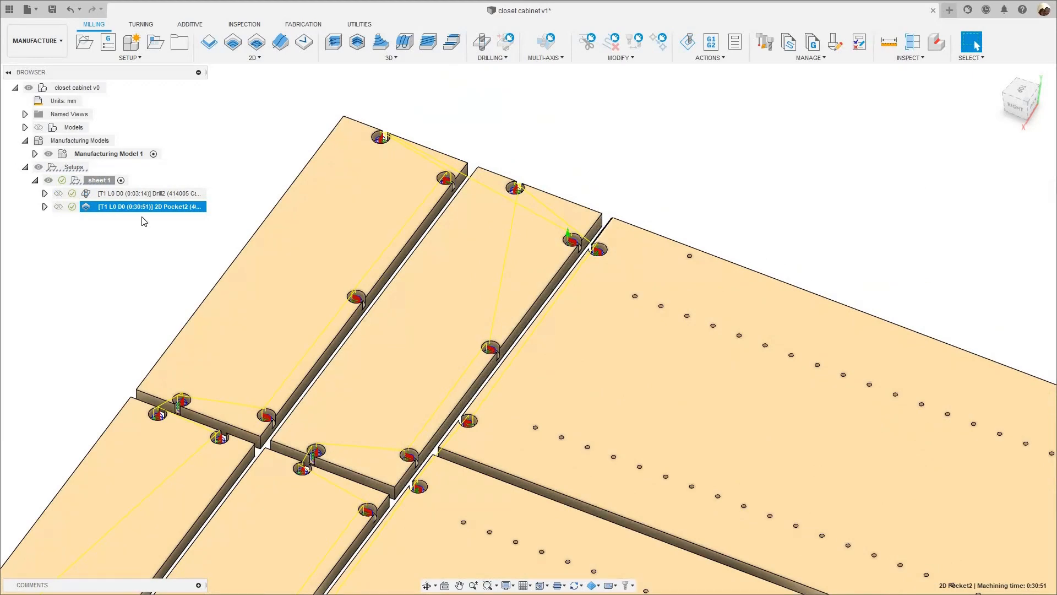
{"action": "right_click", "coordinate": [156, 208]}
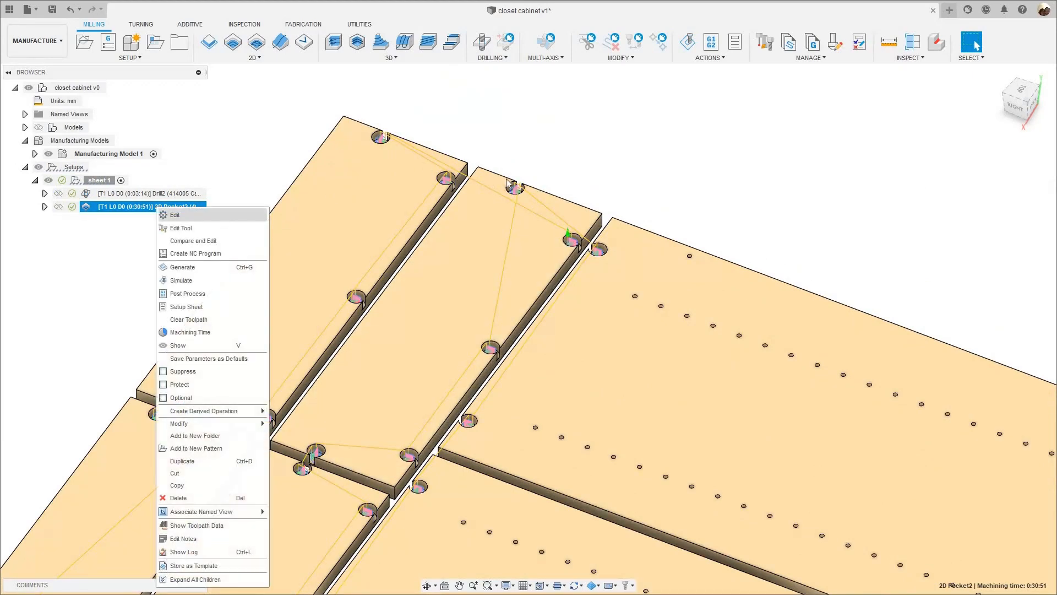
{"action": "left_click", "coordinate": [170, 215]}
{"action": "left_click", "coordinate": [941, 154]}
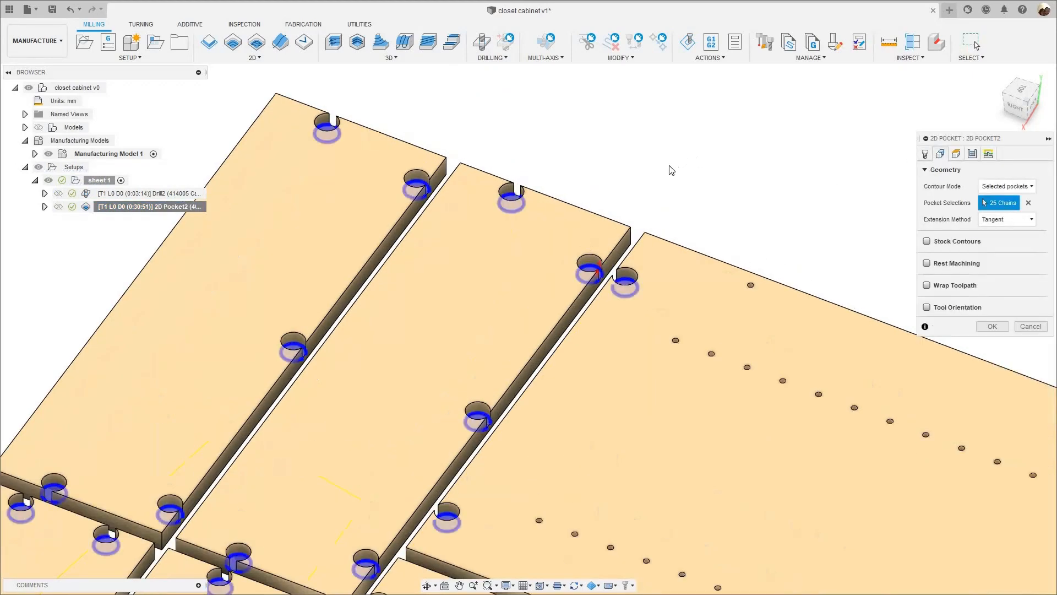
{"action": "middle_click_drag", "start_coordinate": [611, 193], "coordinate": [509, 249], "text": "shift"}
{"action": "scroll", "coordinate": [509, 249], "scroll_direction": "up", "scroll_amount": 3}
{"action": "scroll", "coordinate": [508, 249], "scroll_direction": "up", "scroll_amount": 3}
{"action": "middle_click_drag", "start_coordinate": [498, 193], "coordinate": [515, 246], "text": "shift"}
{"action": "scroll", "coordinate": [490, 216], "scroll_direction": "up", "scroll_amount": 4}
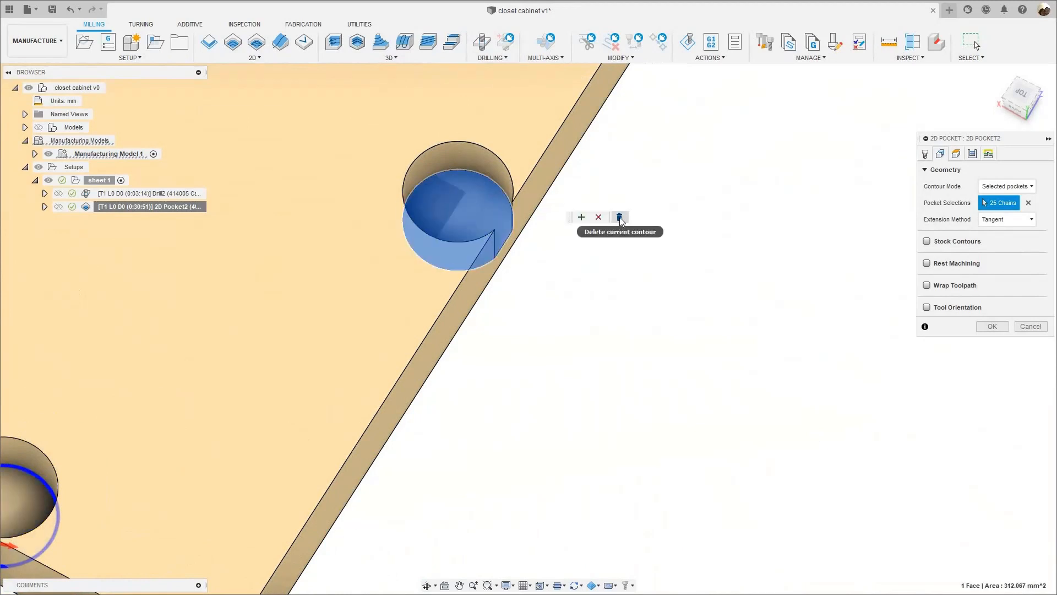
{"action": "left_click", "coordinate": [458, 203]}
{"action": "scroll", "coordinate": [743, 269], "scroll_direction": "down", "scroll_amount": 2}
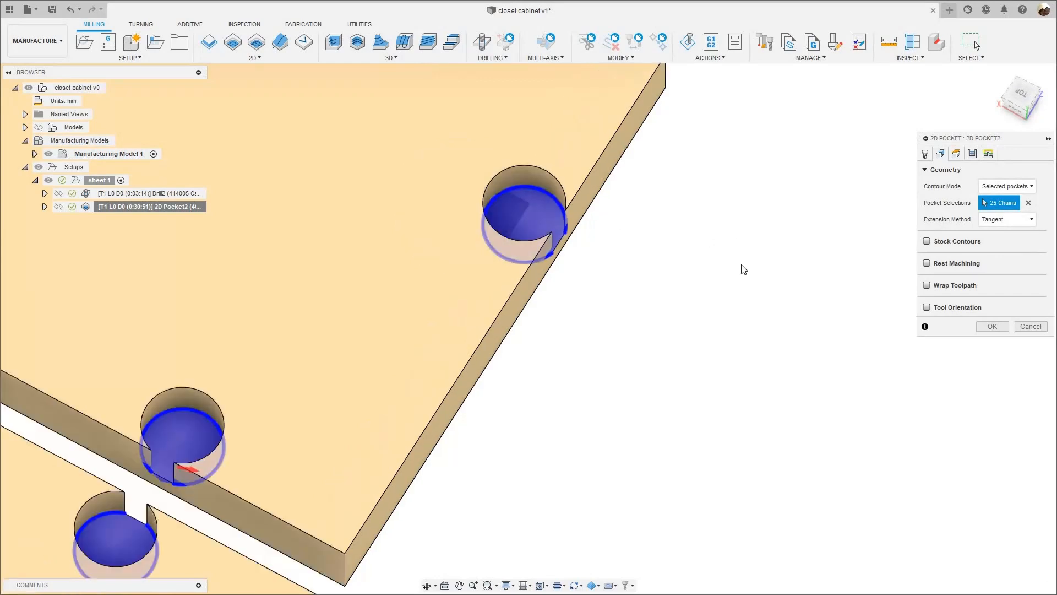
{"action": "scroll", "coordinate": [743, 269], "scroll_direction": "down", "scroll_amount": 5}
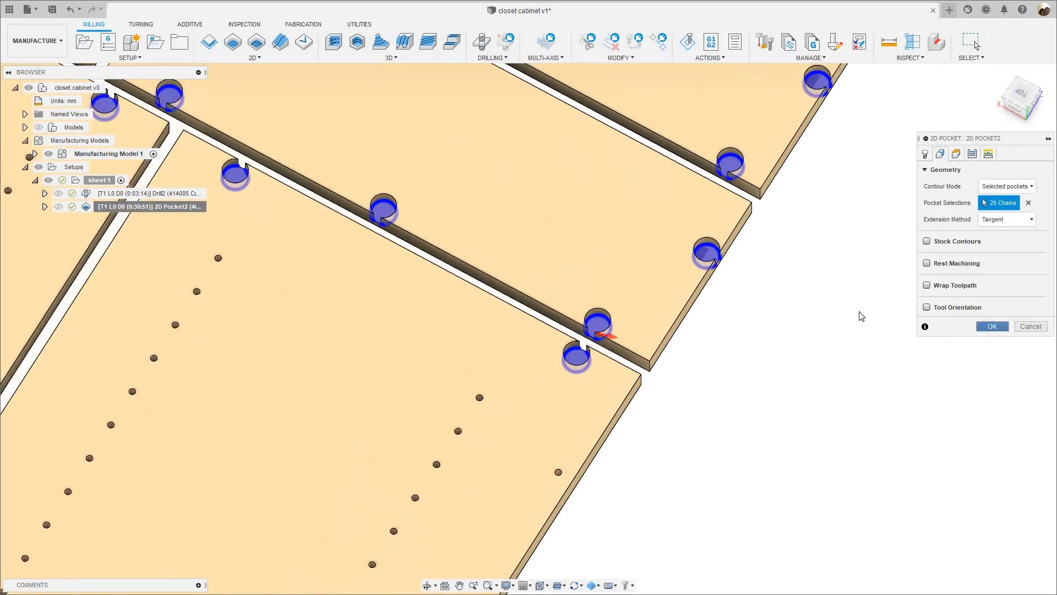
{"action": "key", "text": "Return"}
- Simulate the updated 2D Pocket over the whole of sheet 1 to check the cutting order, and close the simulation
{"action": "scroll", "coordinate": [862, 316], "scroll_direction": "down", "scroll_amount": 6}
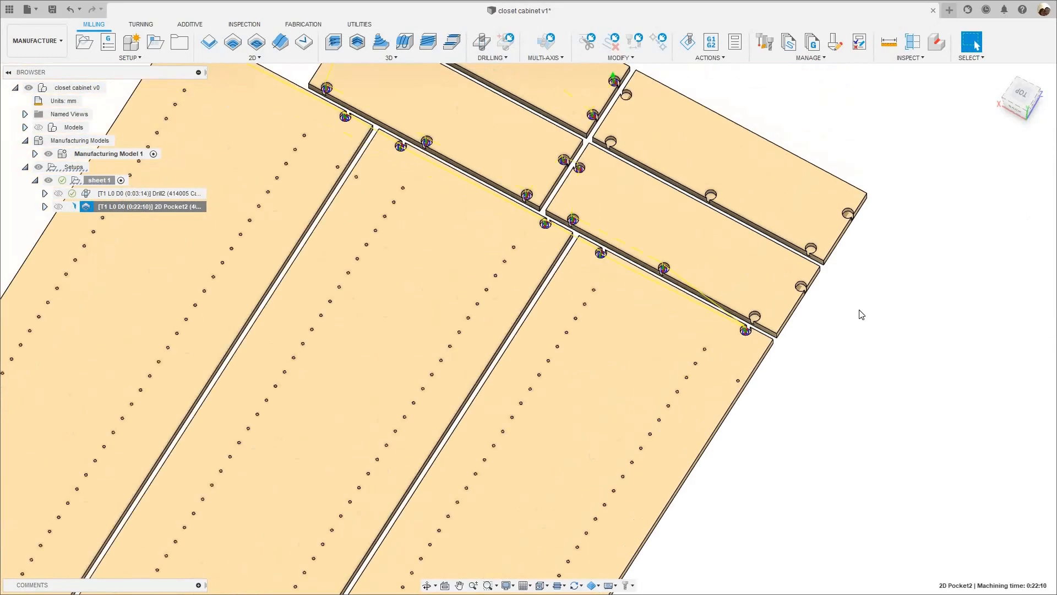
{"action": "middle_click_drag", "start_coordinate": [899, 292], "coordinate": [186, 281], "text": "shift"}
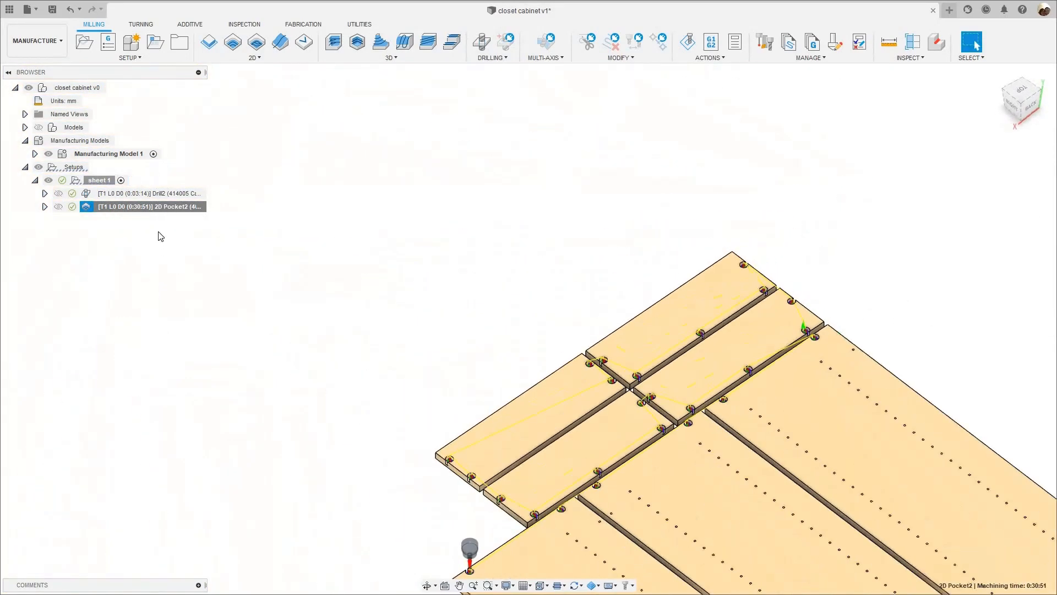
{"action": "scroll", "coordinate": [160, 235], "scroll_direction": "down", "scroll_amount": 3}
{"action": "right_click", "coordinate": [162, 206]}
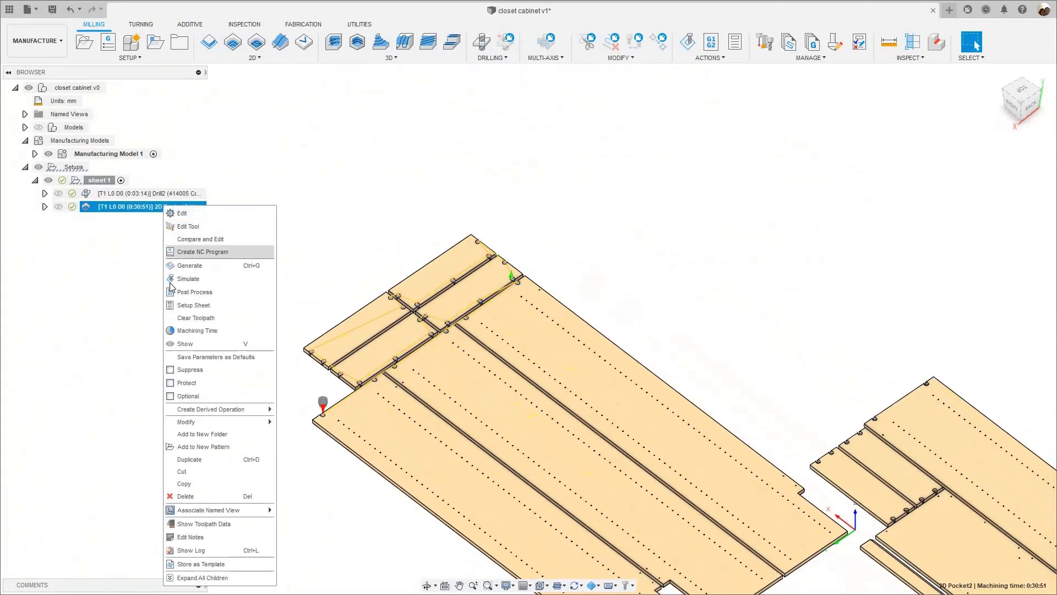
{"action": "left_click", "coordinate": [181, 278]}
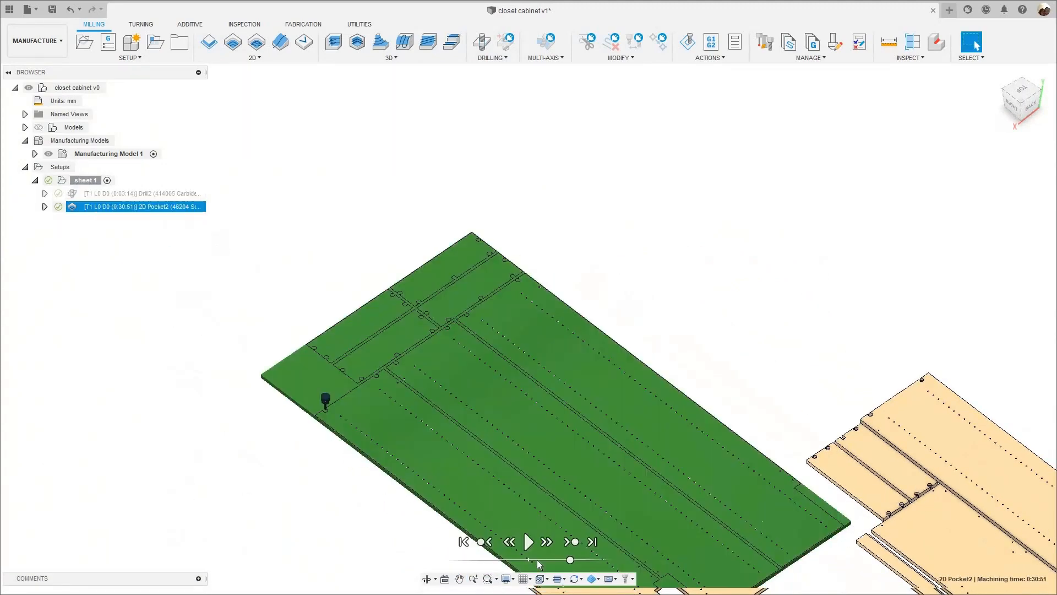
{"action": "left_click", "coordinate": [528, 541]}
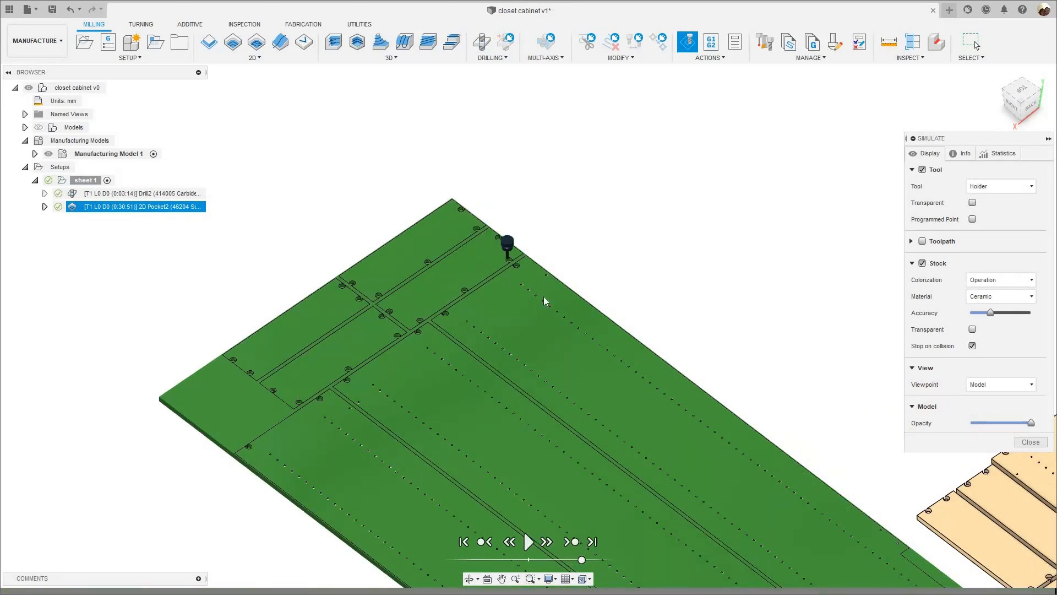
{"action": "scroll", "coordinate": [554, 281], "scroll_direction": "down", "scroll_amount": 5}
{"action": "middle_click_drag", "start_coordinate": [558, 256], "coordinate": [425, 240], "text": "shift"}
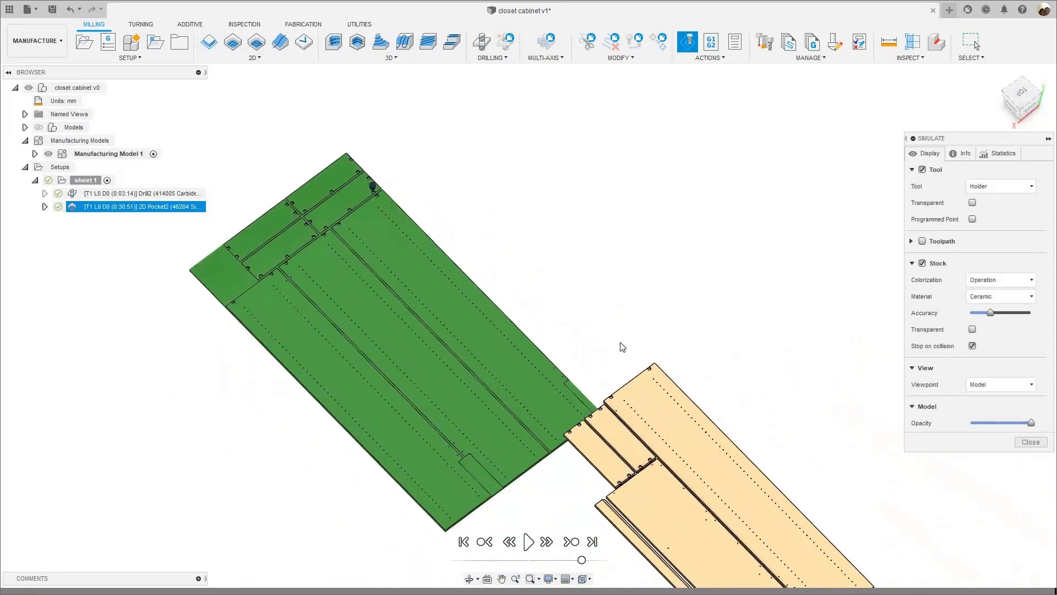
{"action": "left_click", "coordinate": [1038, 443]}
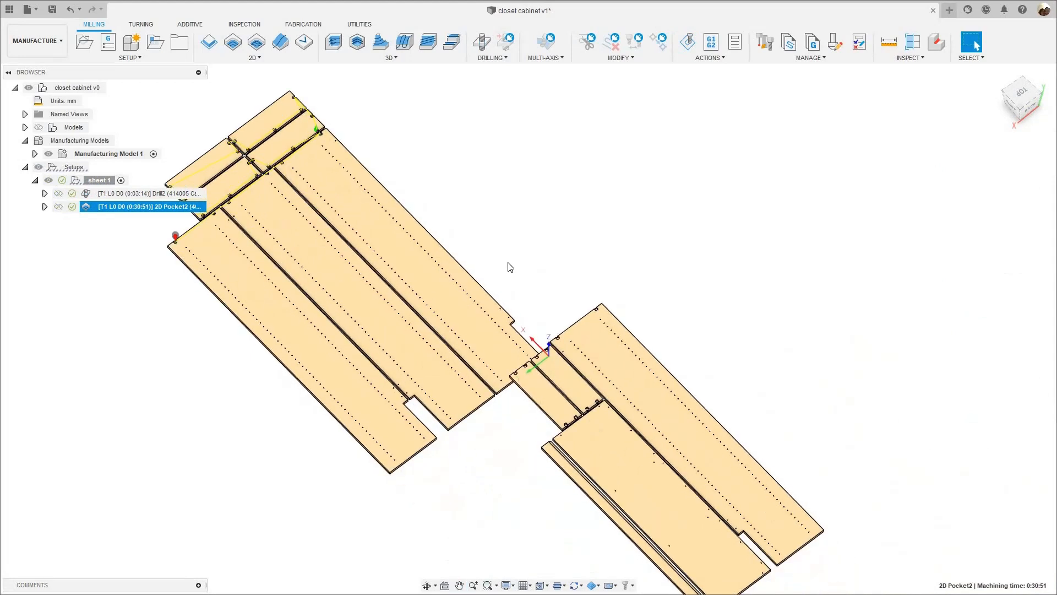
- Start a 2D Contour on sheet 1 with the 12 mm 46014-K compression flat end mill from the WEEKE CNC WOOD library
{"action": "middle_click_drag", "start_coordinate": [502, 265], "coordinate": [554, 269]}
{"action": "scroll", "coordinate": [562, 270], "scroll_direction": "up", "scroll_amount": 3}
{"action": "scroll", "coordinate": [562, 269], "scroll_direction": "down", "scroll_amount": 4}
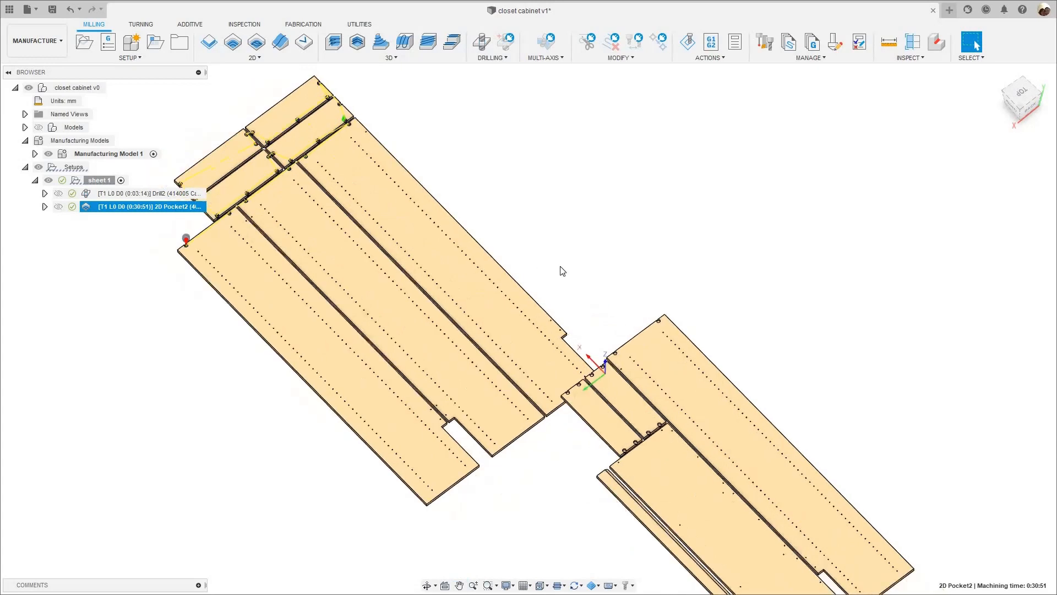
{"action": "scroll", "coordinate": [512, 246], "scroll_direction": "up", "scroll_amount": 3}
{"action": "scroll", "coordinate": [512, 246], "scroll_direction": "down", "scroll_amount": 2}
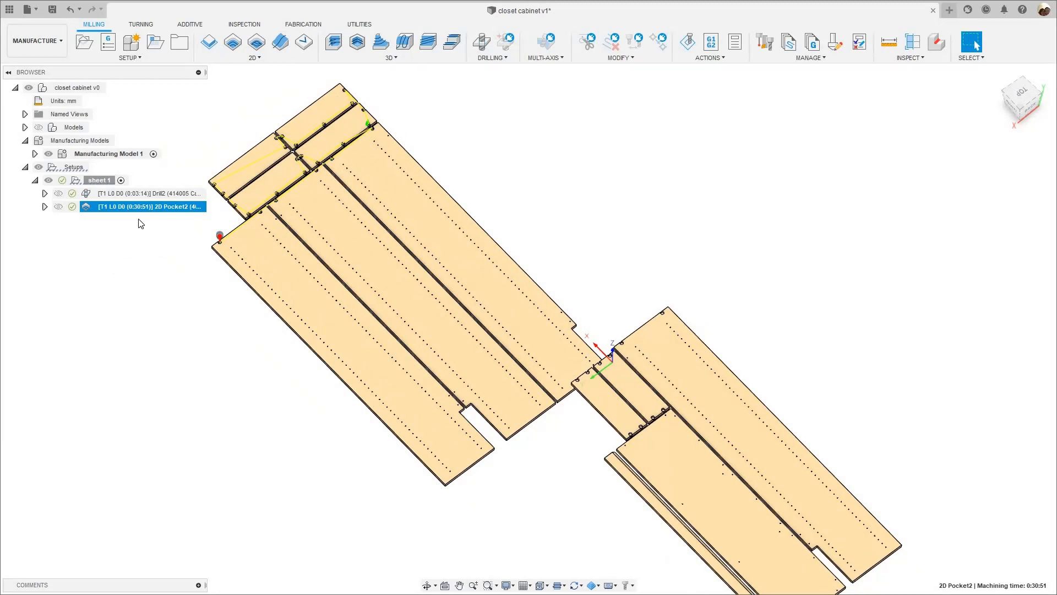
{"action": "left_click", "coordinate": [214, 47]}
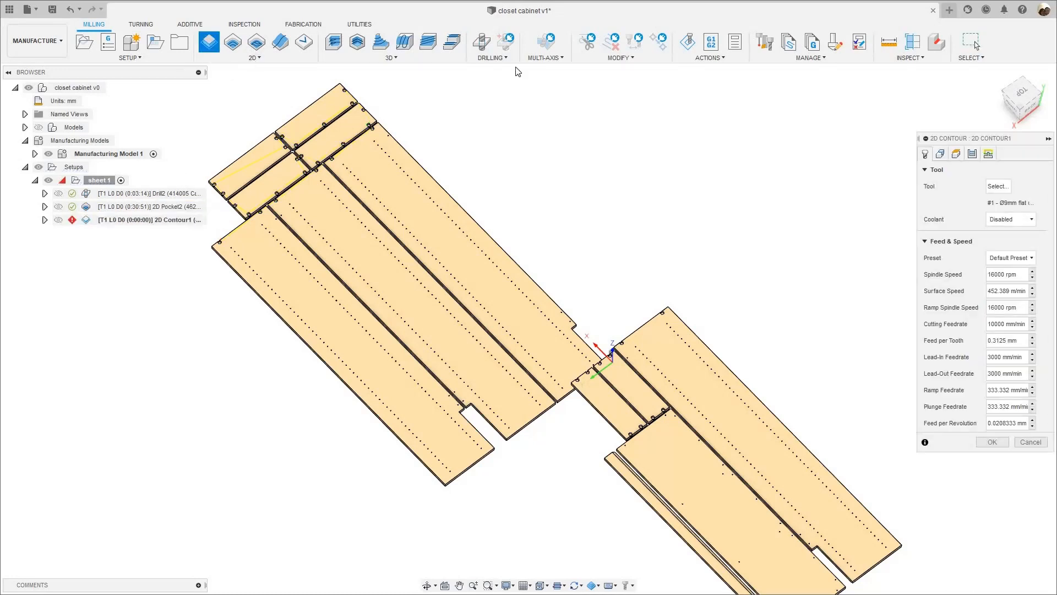
{"action": "left_click", "coordinate": [996, 186]}
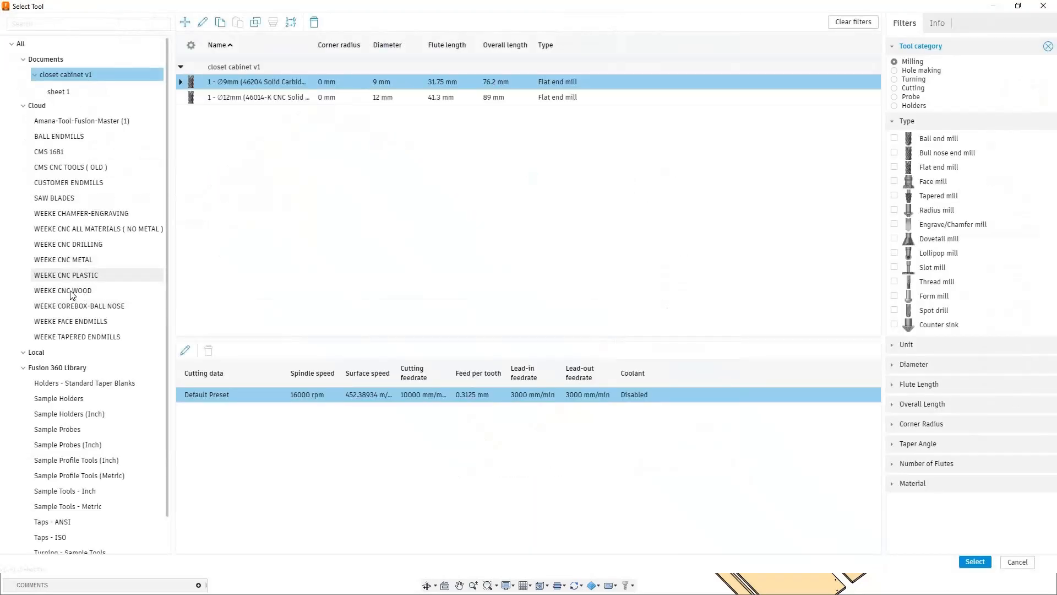
{"action": "left_click", "coordinate": [121, 290]}
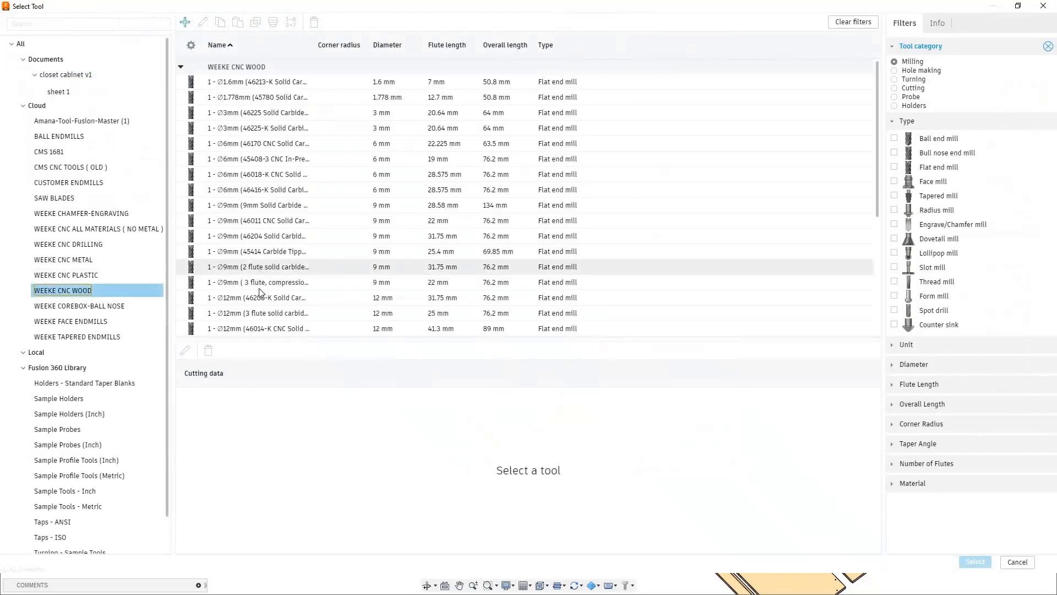
{"action": "scroll", "coordinate": [248, 295], "scroll_direction": "down", "scroll_amount": 3}
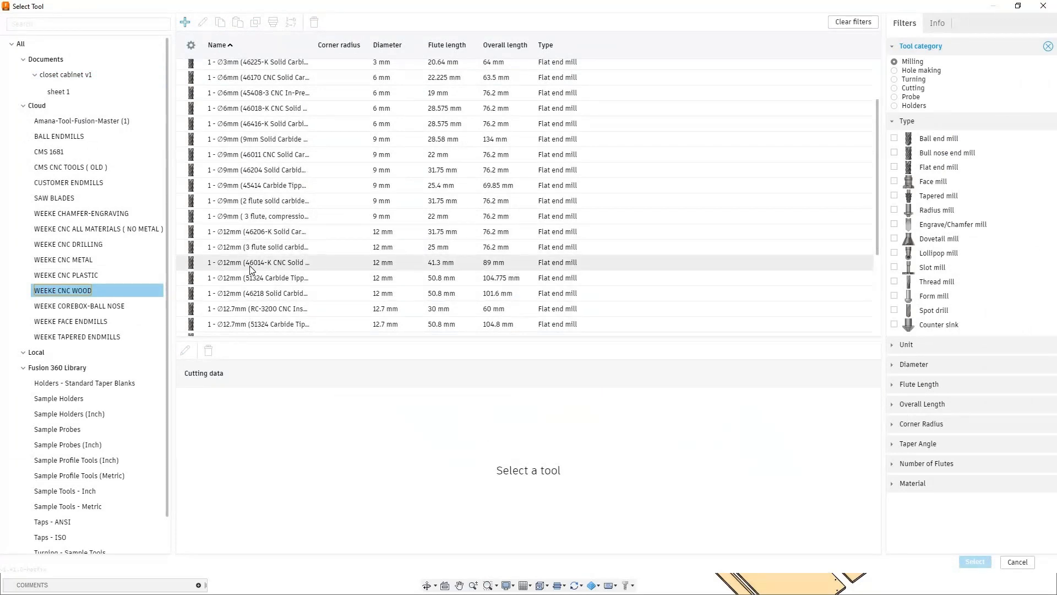
{"action": "left_click", "coordinate": [251, 263]}
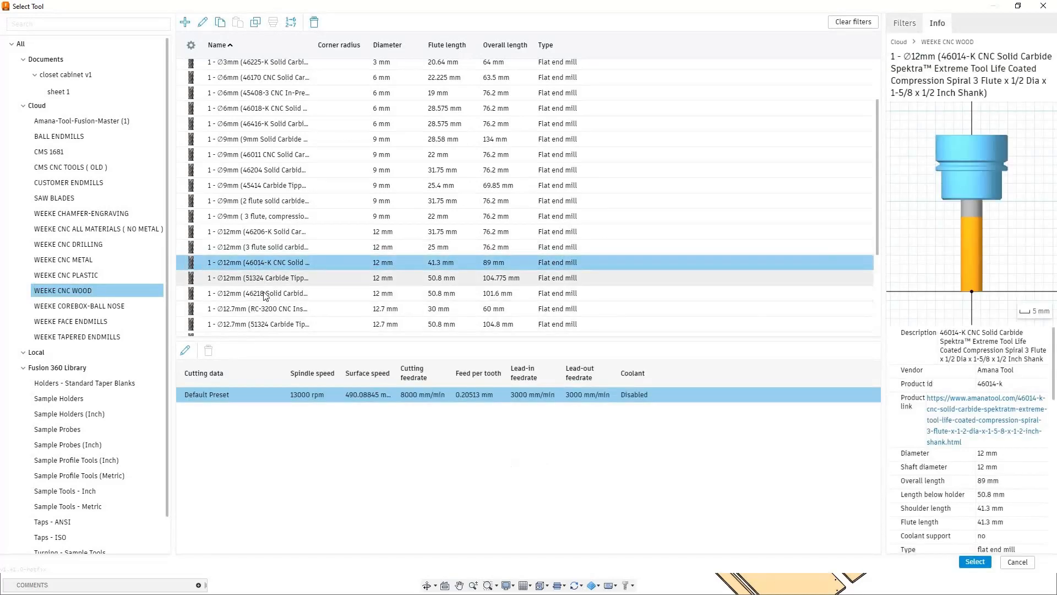
{"action": "left_click", "coordinate": [975, 562]}
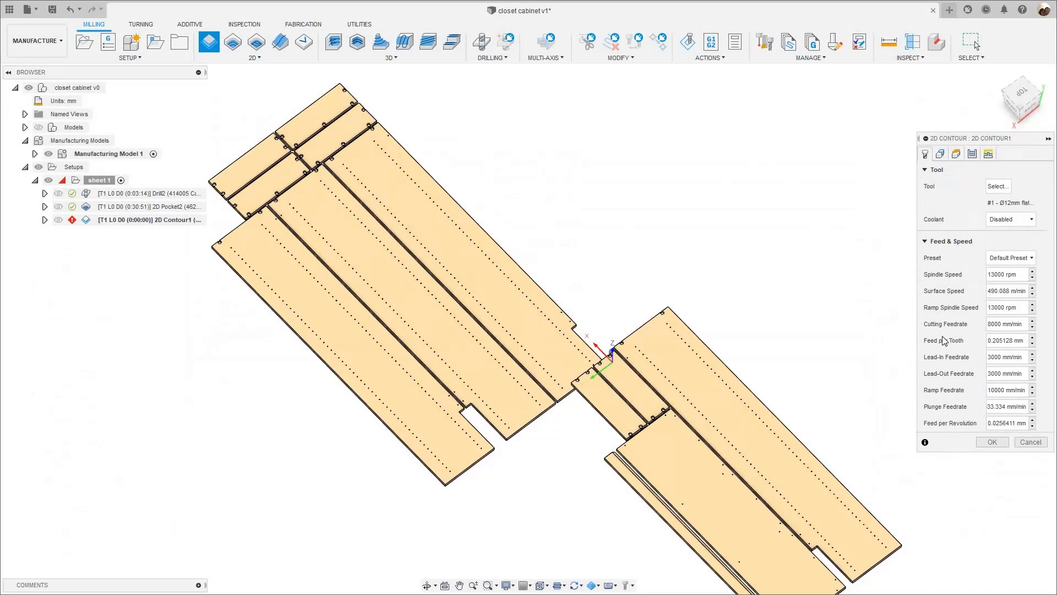
- Select the bottom outlines of sheet 1's three long panels as contours for the 2D Contour
{"action": "left_click", "coordinate": [940, 155]}
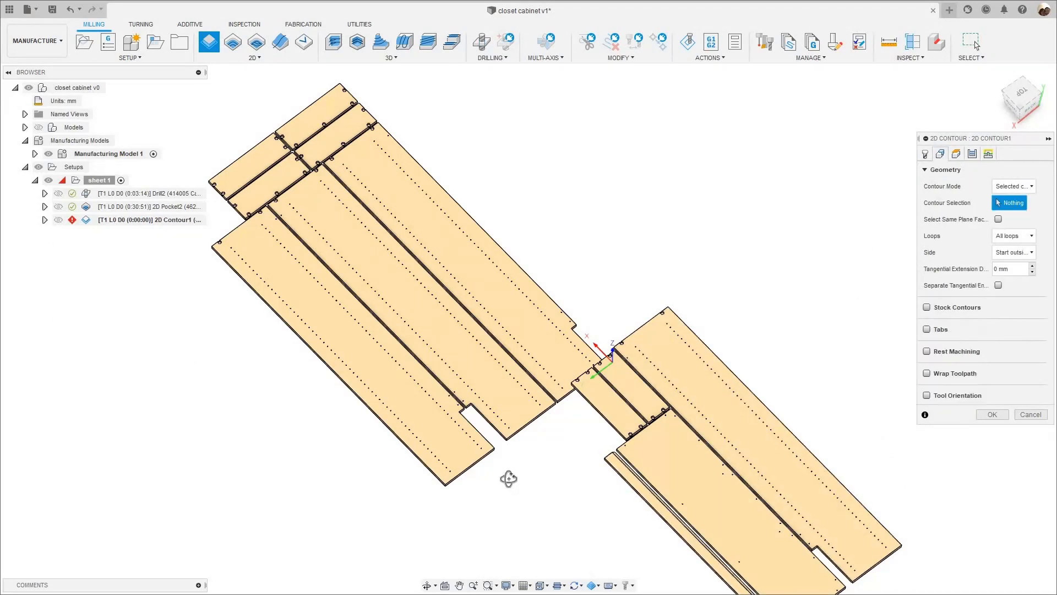
{"action": "middle_click_drag", "start_coordinate": [462, 496], "coordinate": [432, 475], "text": "shift"}
{"action": "scroll", "coordinate": [445, 474], "scroll_direction": "up", "scroll_amount": 4}
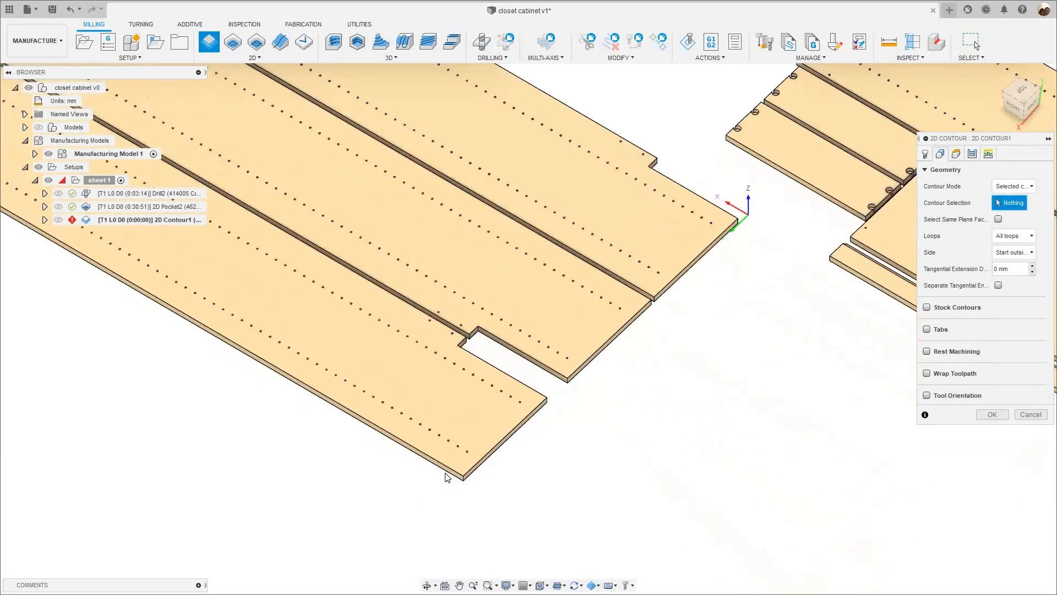
{"action": "left_click", "coordinate": [460, 477]}
{"action": "scroll", "coordinate": [447, 459], "scroll_direction": "up", "scroll_amount": 5}
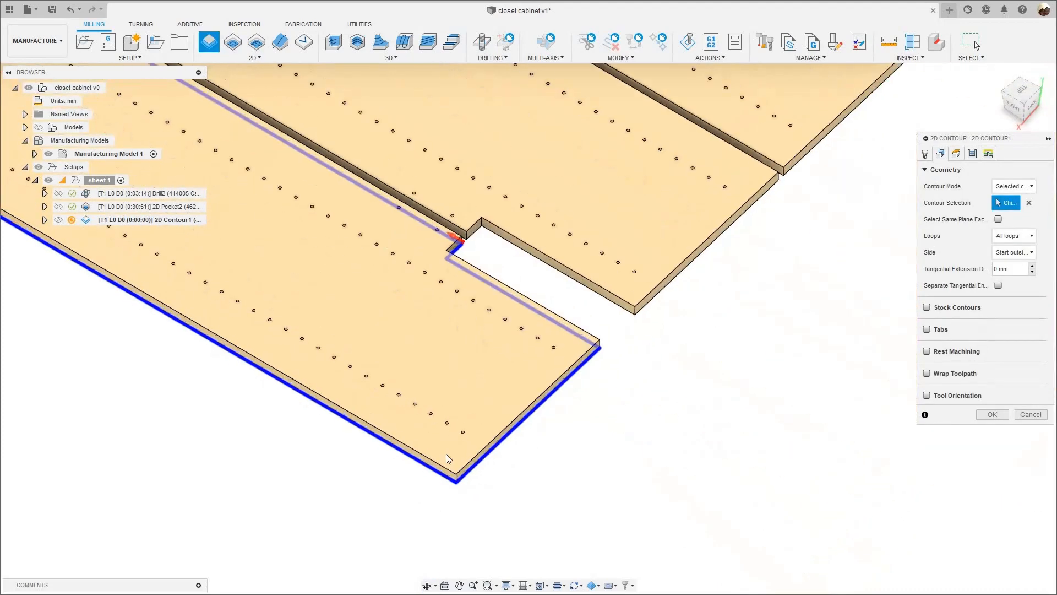
{"action": "scroll", "coordinate": [451, 479], "scroll_direction": "down", "scroll_amount": 4}
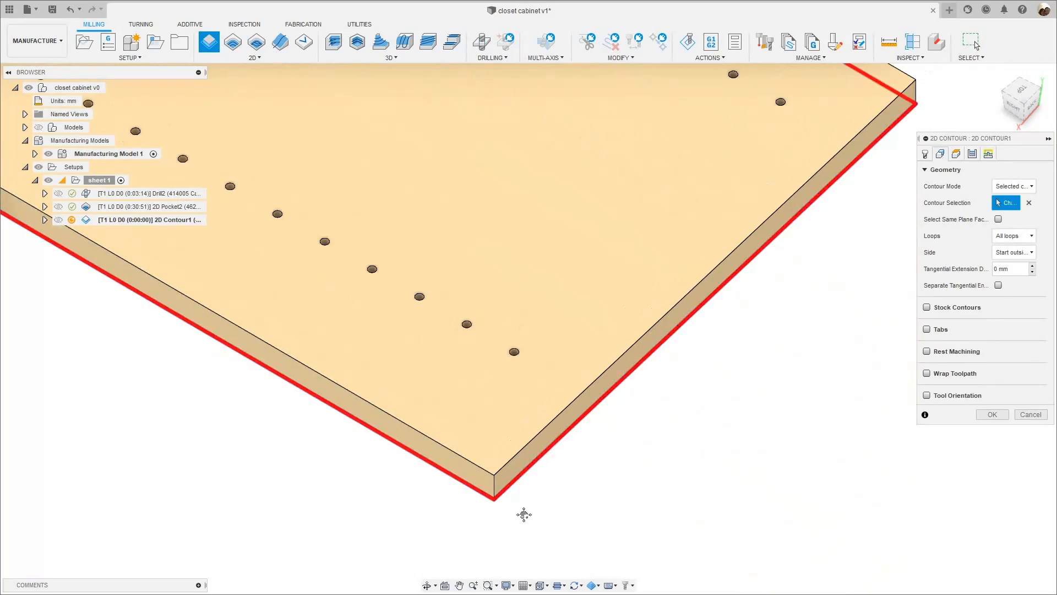
{"action": "scroll", "coordinate": [550, 440], "scroll_direction": "down", "scroll_amount": 3}
{"action": "scroll", "coordinate": [583, 358], "scroll_direction": "down", "scroll_amount": 1}
{"action": "middle_click_drag", "start_coordinate": [758, 250], "coordinate": [544, 399]}
{"action": "scroll", "coordinate": [546, 395], "scroll_direction": "up", "scroll_amount": 6}
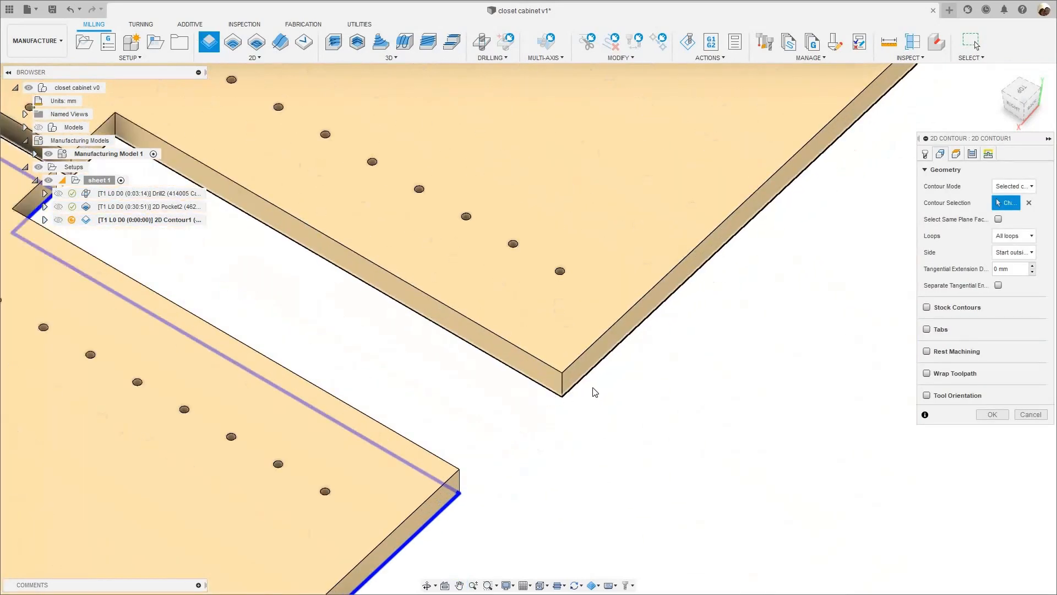
{"action": "left_click", "coordinate": [557, 390]}
{"action": "scroll", "coordinate": [558, 392], "scroll_direction": "down", "scroll_amount": 4}
{"action": "scroll", "coordinate": [602, 415], "scroll_direction": "down", "scroll_amount": 5}
{"action": "middle_click_drag", "start_coordinate": [735, 259], "coordinate": [512, 432]}
{"action": "scroll", "coordinate": [511, 426], "scroll_direction": "up", "scroll_amount": 2}
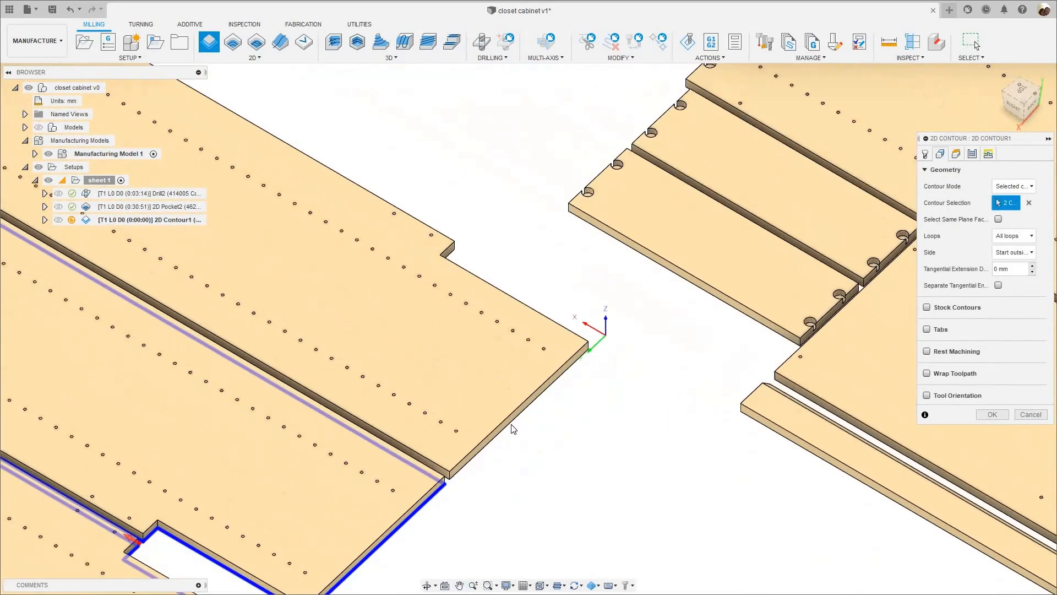
- Add the bottom outlines of the four short panels at the end of sheet 1 to the contour selection
{"action": "scroll", "coordinate": [576, 459], "scroll_direction": "down", "scroll_amount": 7}
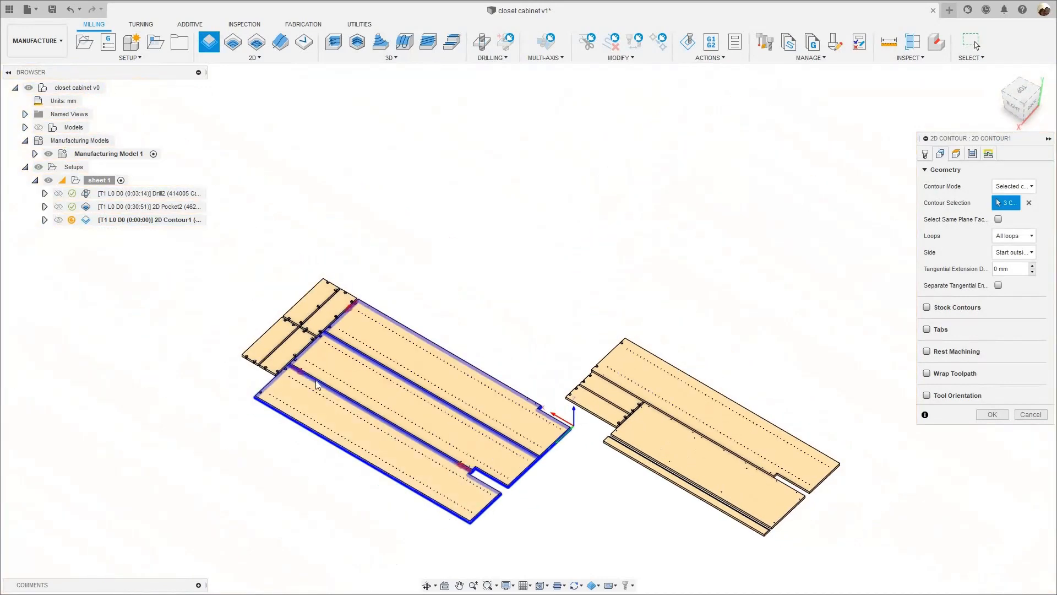
{"action": "scroll", "coordinate": [300, 379], "scroll_direction": "up", "scroll_amount": 4}
{"action": "middle_click_drag", "start_coordinate": [294, 378], "coordinate": [364, 384]}
{"action": "scroll", "coordinate": [364, 385], "scroll_direction": "up", "scroll_amount": 5}
{"action": "left_click", "coordinate": [335, 371]}
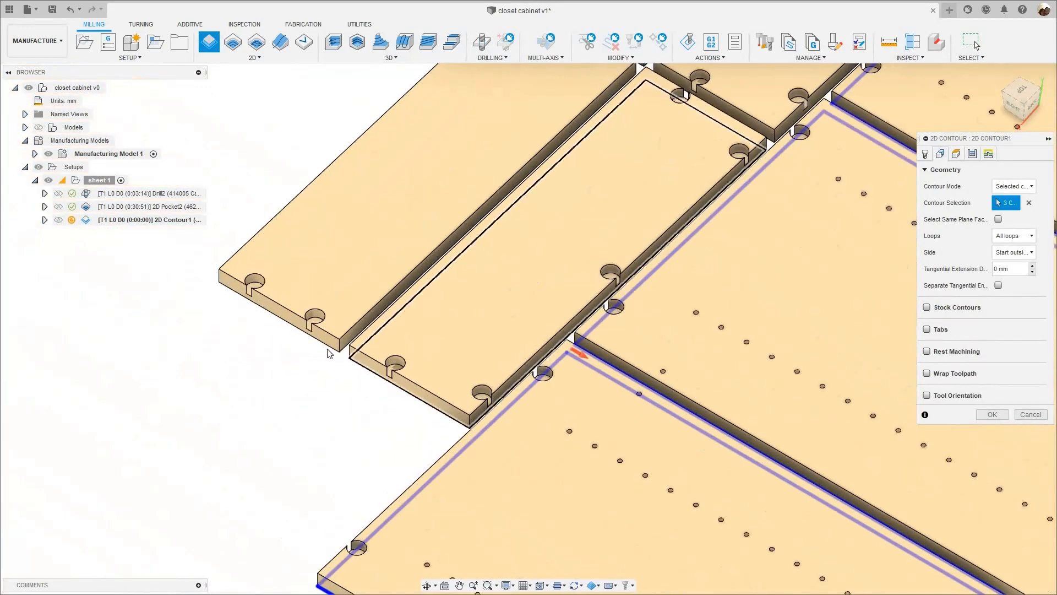
{"action": "left_click", "coordinate": [318, 340]}
{"action": "middle_click_drag", "start_coordinate": [600, 121], "coordinate": [385, 334]}
{"action": "scroll", "coordinate": [428, 280], "scroll_direction": "up", "scroll_amount": 5}
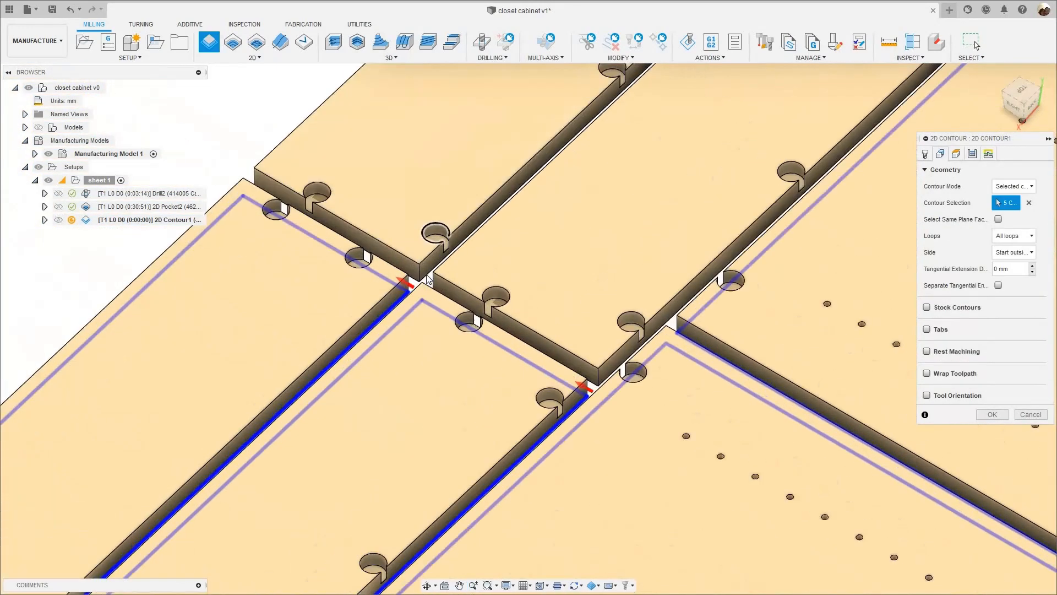
{"action": "left_click", "coordinate": [429, 283]}
{"action": "scroll", "coordinate": [443, 290], "scroll_direction": "down", "scroll_amount": 4}
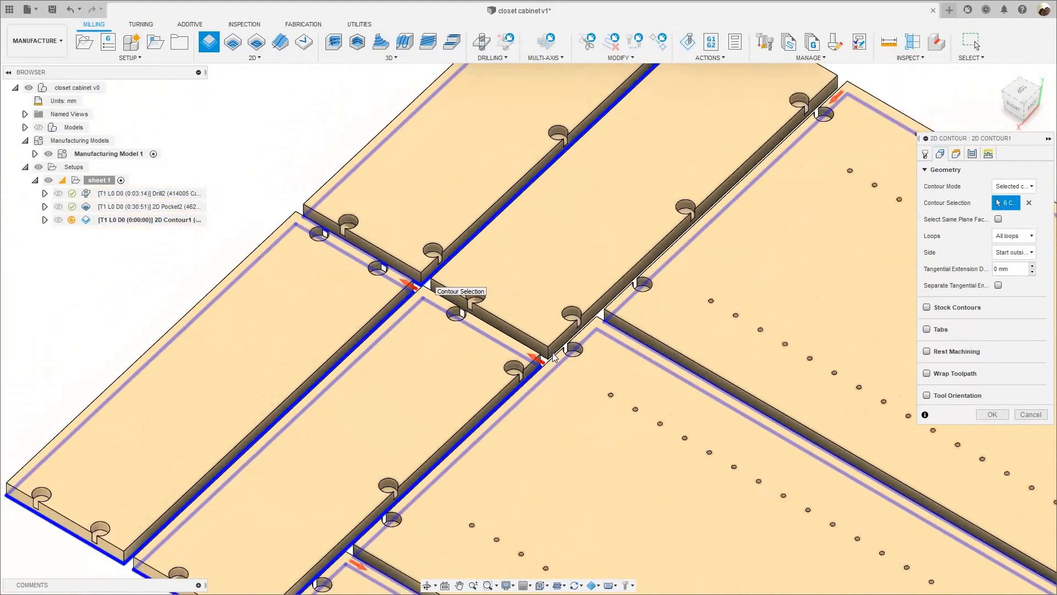
{"action": "scroll", "coordinate": [551, 389], "scroll_direction": "up", "scroll_amount": 2}
{"action": "scroll", "coordinate": [550, 389], "scroll_direction": "up", "scroll_amount": 2}
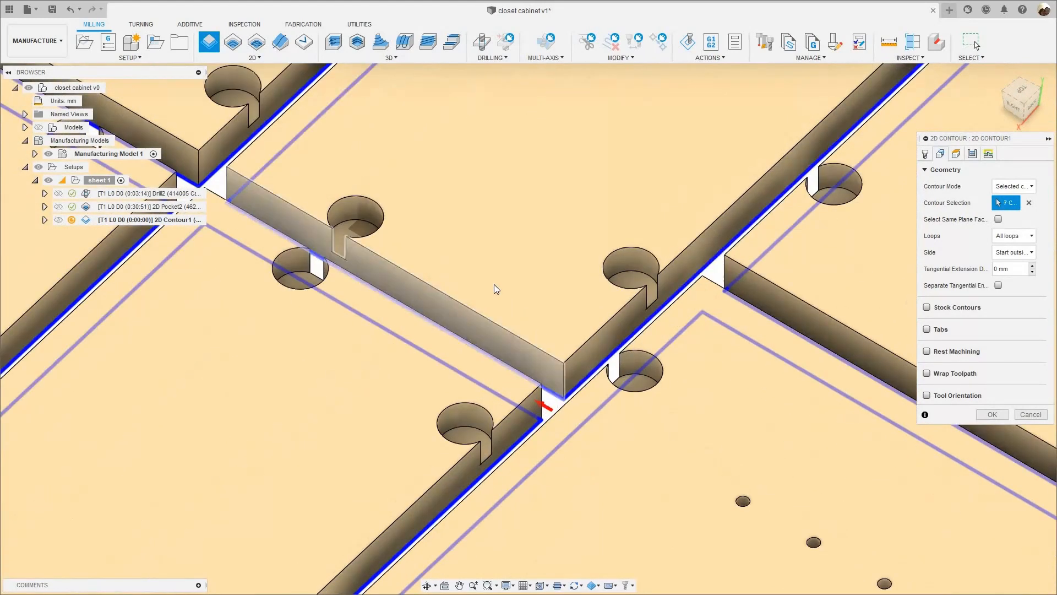
{"action": "left_click", "coordinate": [495, 286]}
{"action": "scroll", "coordinate": [498, 294], "scroll_direction": "down", "scroll_amount": 2}
{"action": "scroll", "coordinate": [501, 302], "scroll_direction": "down", "scroll_amount": 6}
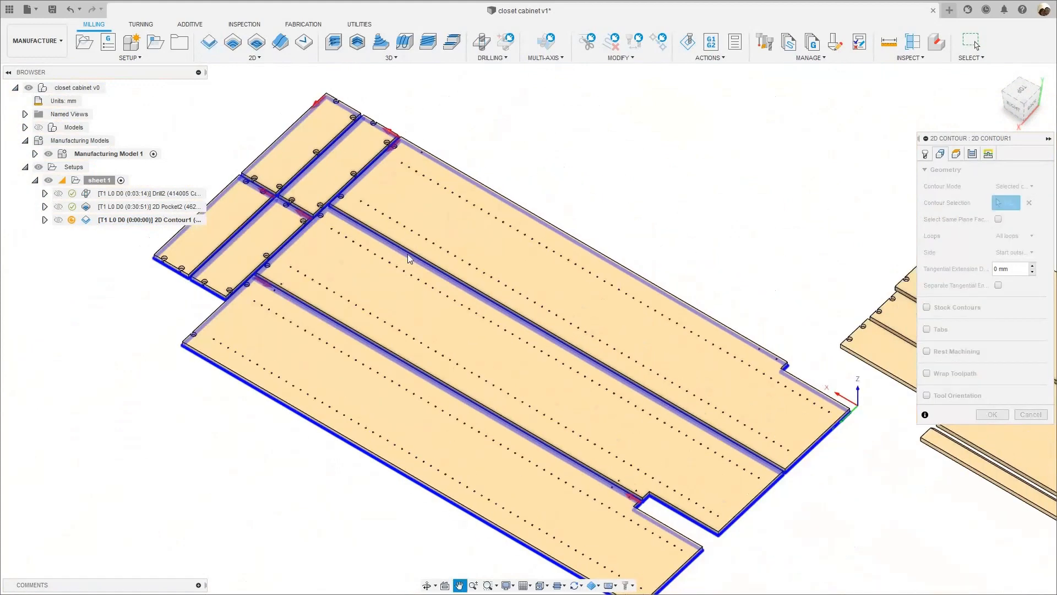
{"action": "scroll", "coordinate": [679, 444], "scroll_direction": "down", "scroll_amount": 1}
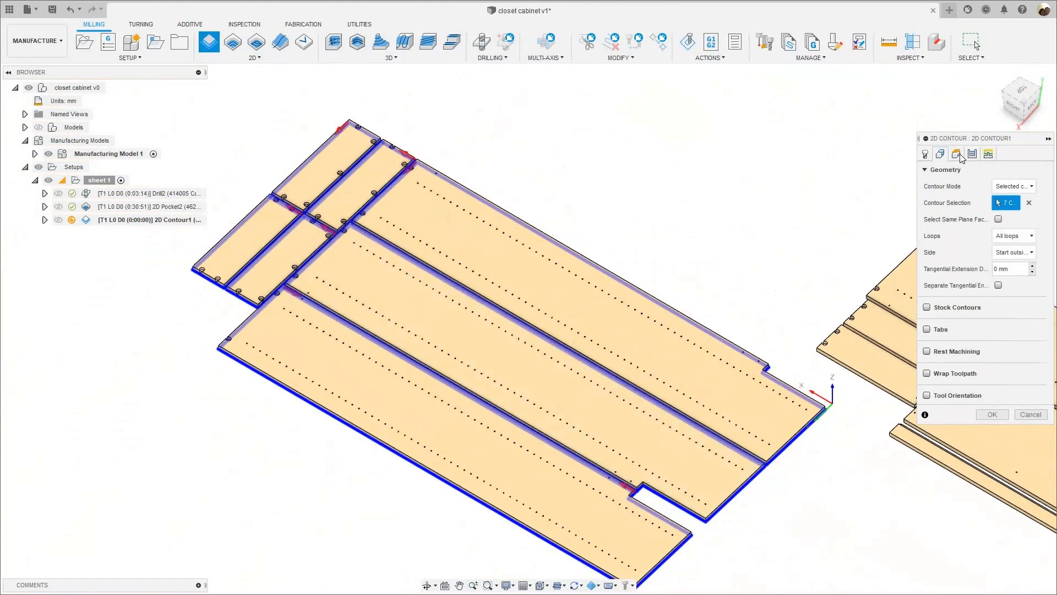
- Set the 2D Contour's bottom height offset from the selected contours to 0.3 mm
{"action": "left_click", "coordinate": [956, 155]}
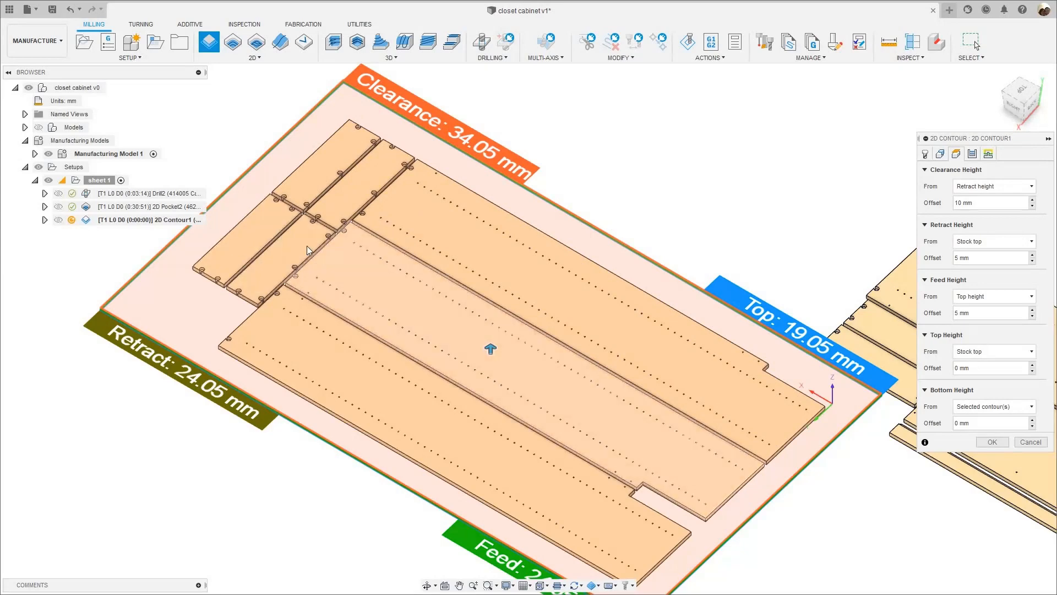
{"action": "scroll", "coordinate": [458, 233], "scroll_direction": "up", "scroll_amount": 2}
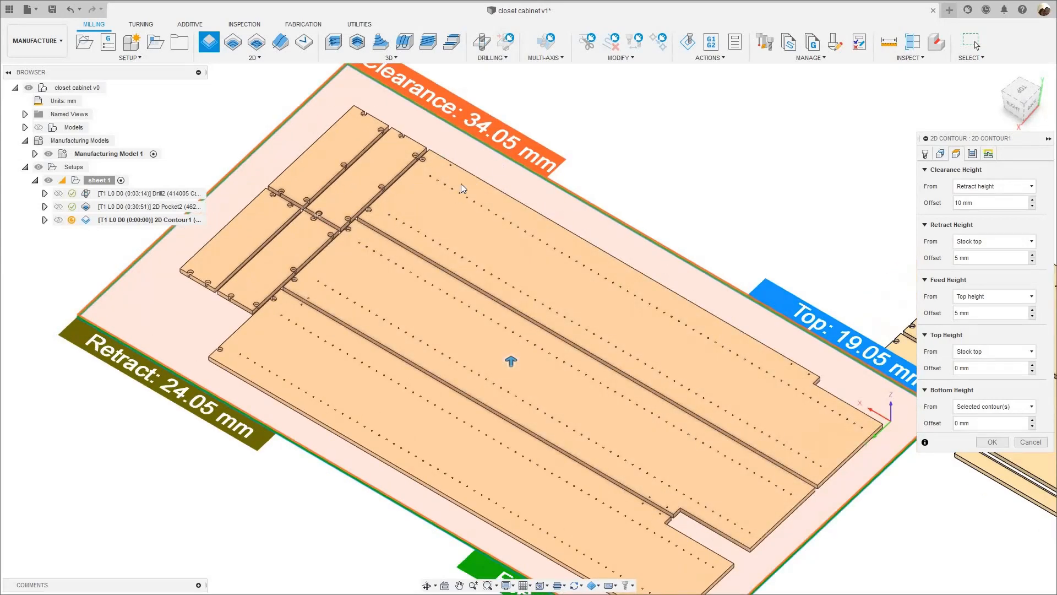
{"action": "scroll", "coordinate": [291, 215], "scroll_direction": "up", "scroll_amount": 2}
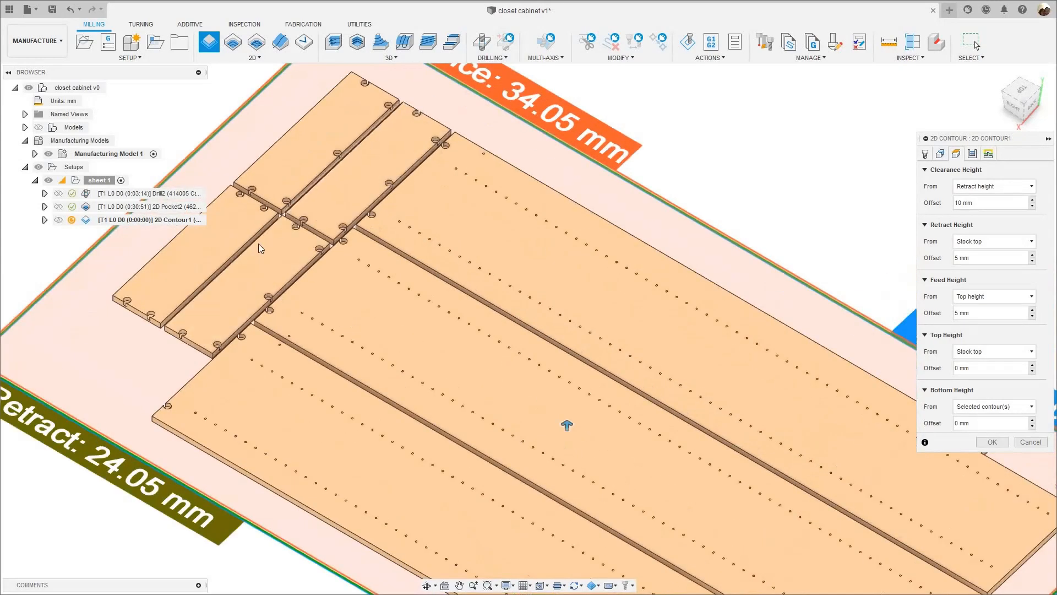
{"action": "scroll", "coordinate": [258, 244], "scroll_direction": "down", "scroll_amount": 5}
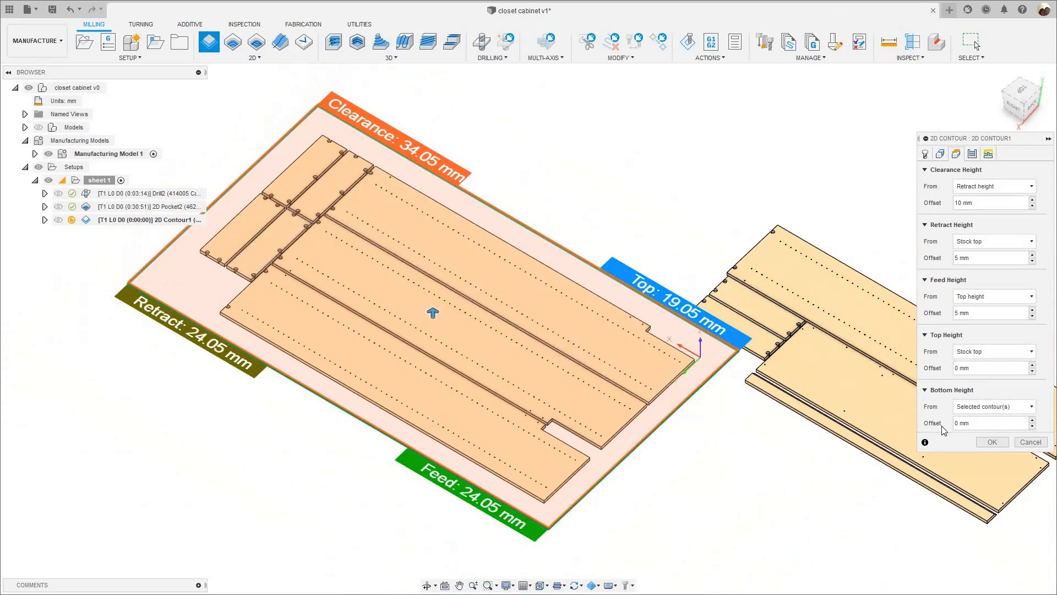
{"action": "left_click", "coordinate": [963, 424]}
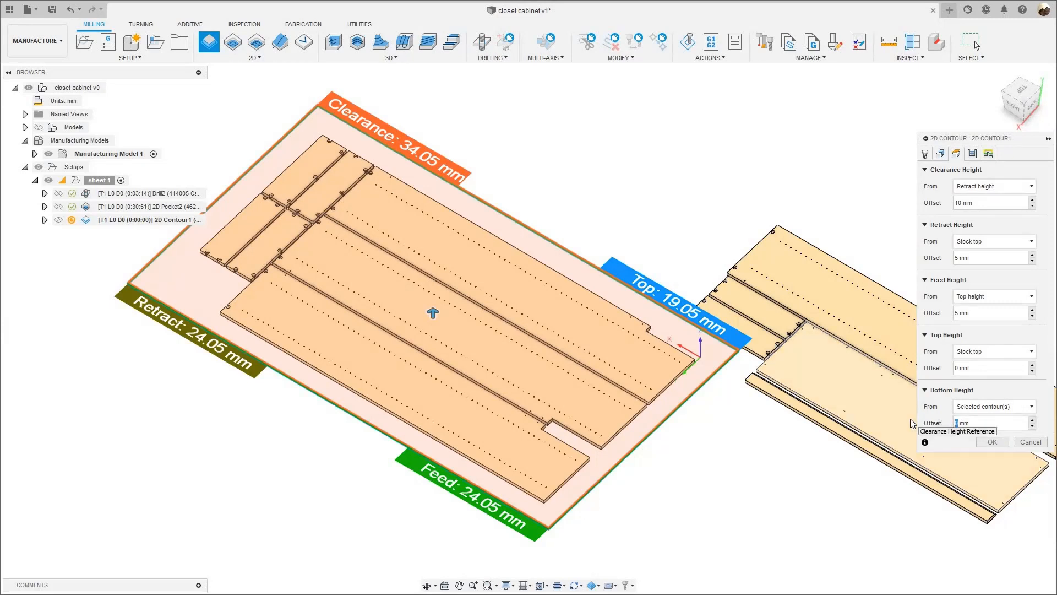
{"action": "type", "text": "0."}
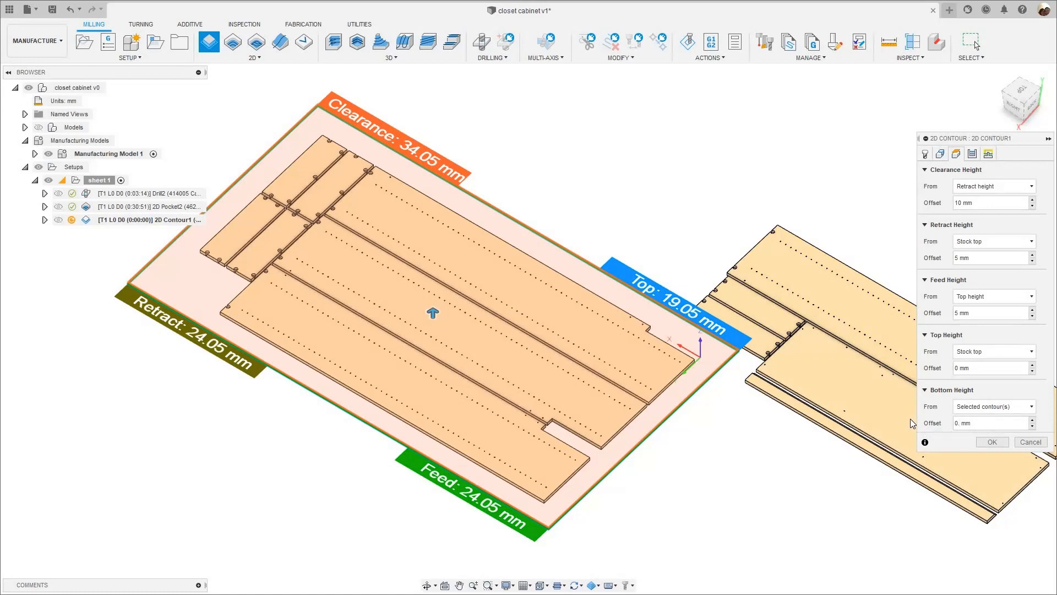
{"action": "type", "text": "3"}
- Set the 2D Contour's sideways compensation to Left
{"action": "left_click", "coordinate": [972, 153]}
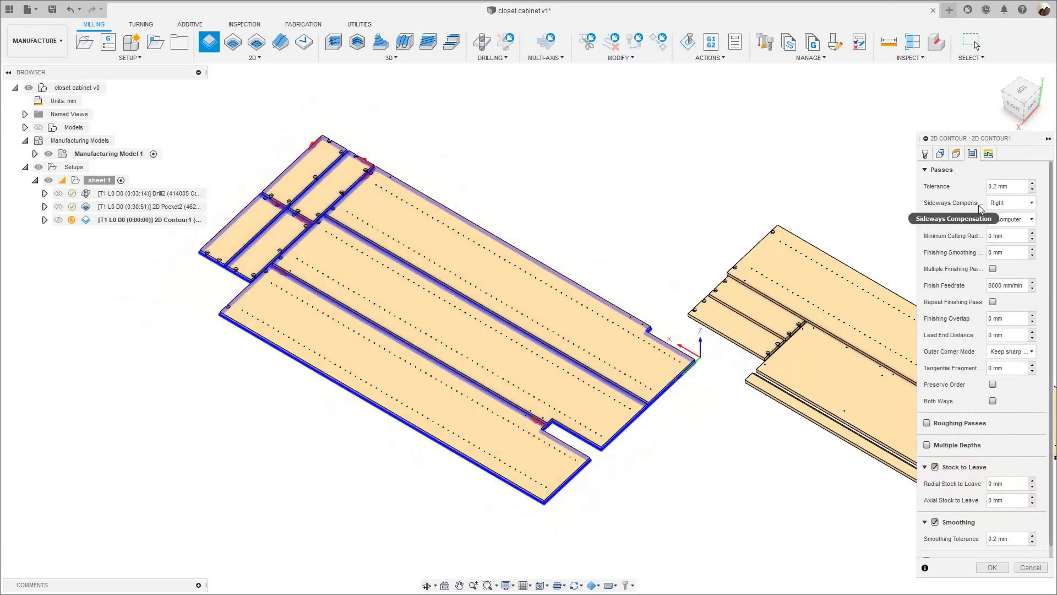
{"action": "left_click", "coordinate": [1002, 203]}
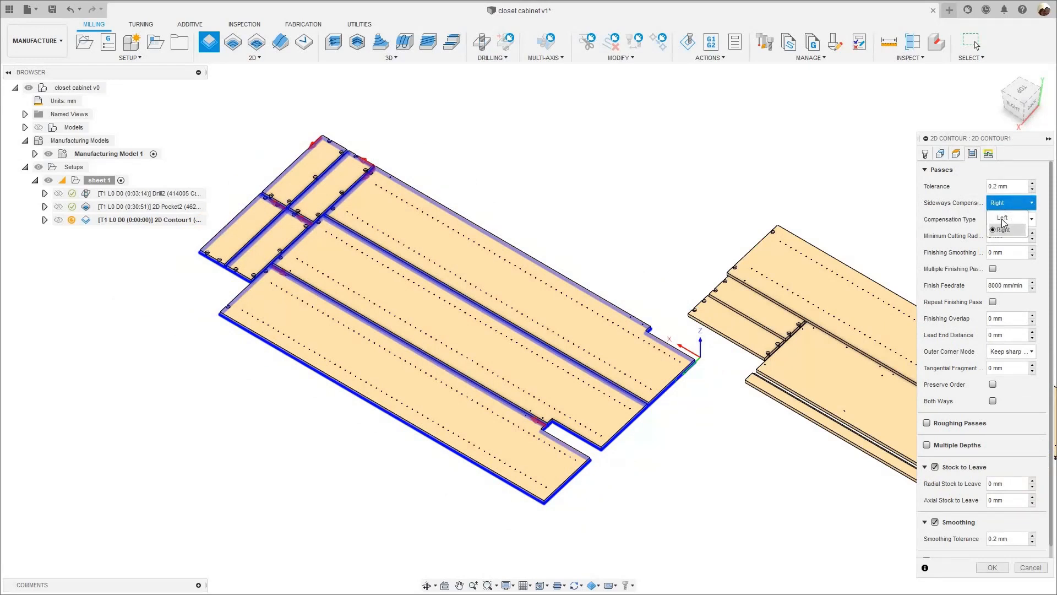
{"action": "left_click", "coordinate": [1001, 217]}
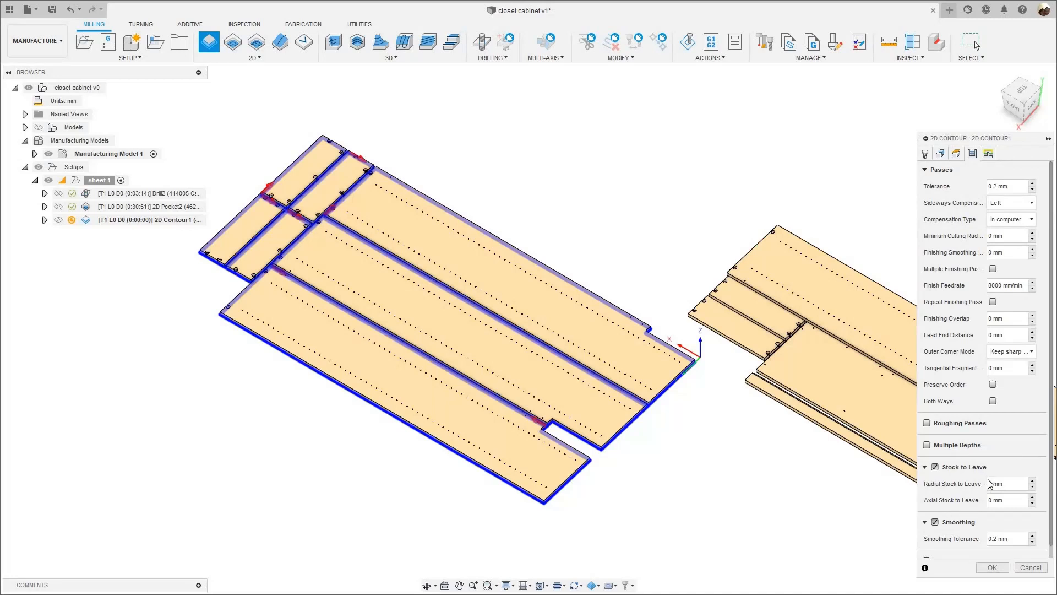
- Enable Multiple Depths for the 2D Contour and check the expression behind the maximum roughing stepdown without changing it
{"action": "left_click", "coordinate": [927, 445]}
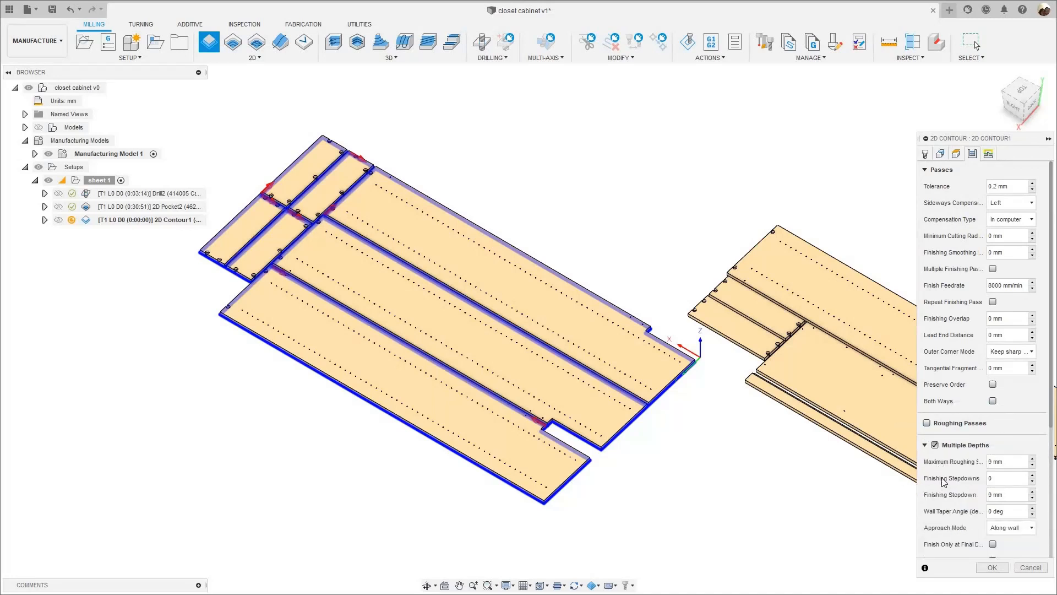
{"action": "right_click", "coordinate": [1009, 469]}
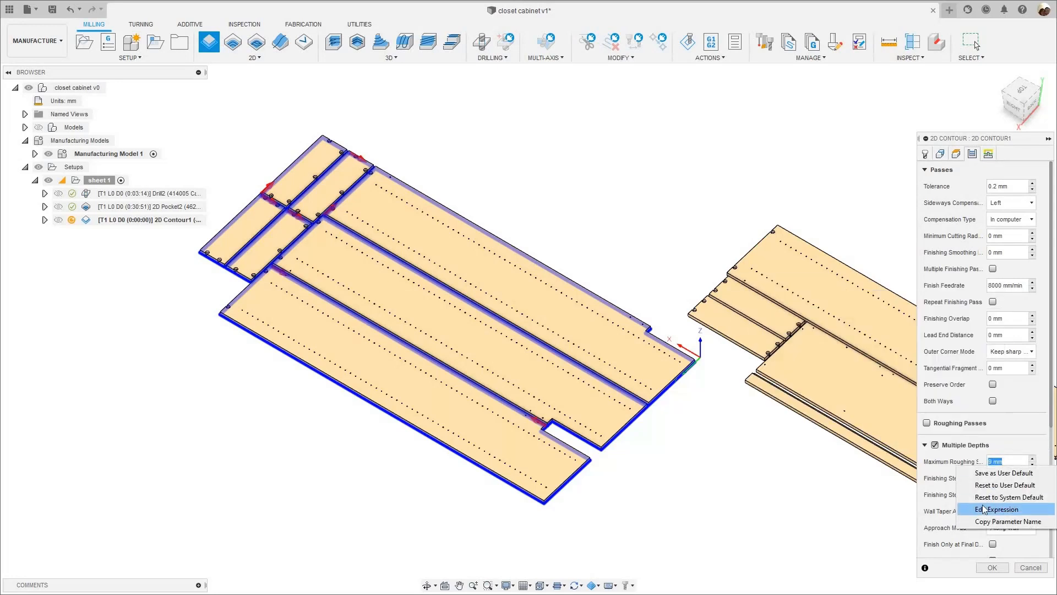
{"action": "left_click", "coordinate": [995, 509]}
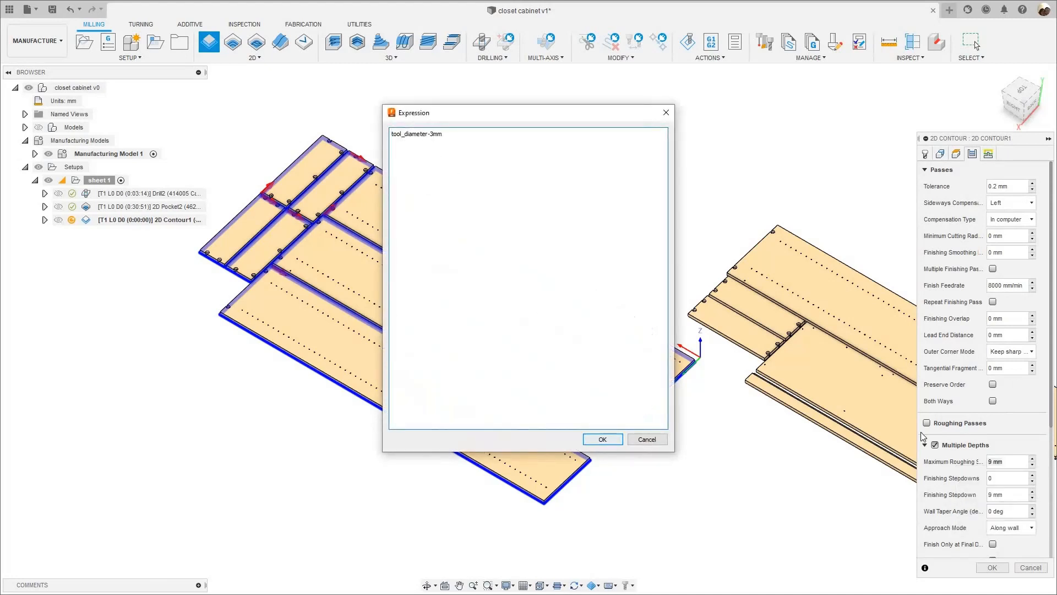
{"action": "key", "text": "Escape"}
{"action": "right_click", "coordinate": [1013, 466]}
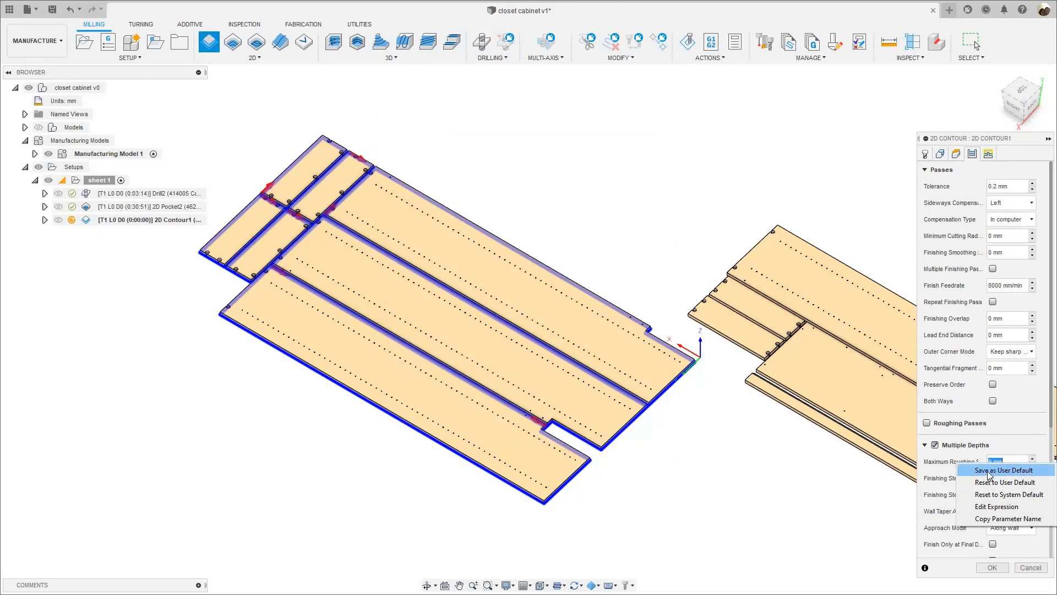
{"action": "left_click", "coordinate": [929, 531]}
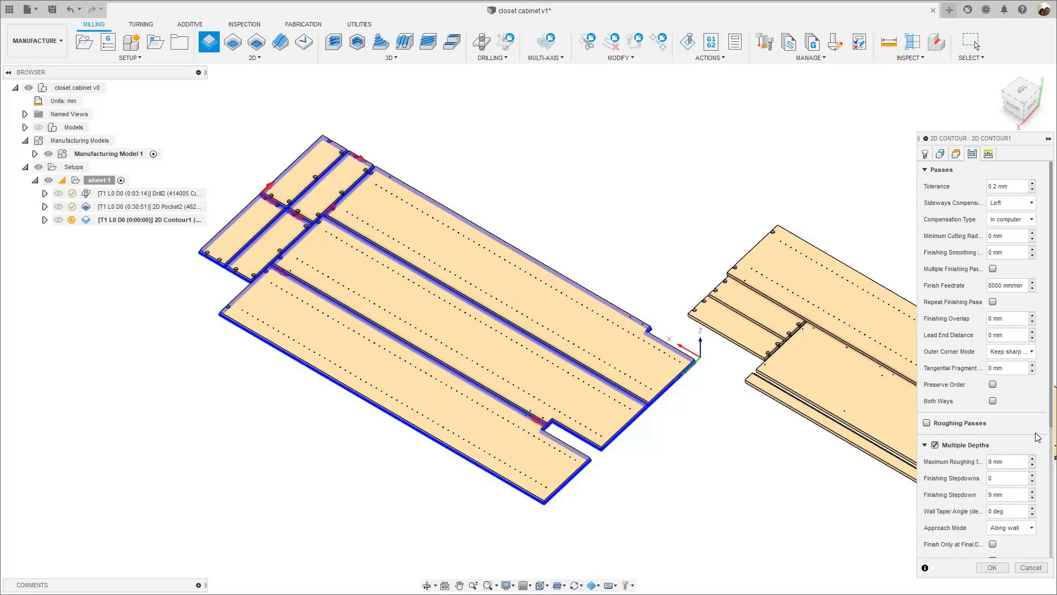
- Disable Rough Final and Order by Islands in the 2D Contour's Multiple Depths settings
{"action": "scroll", "coordinate": [1024, 440], "scroll_direction": "down", "scroll_amount": 3}
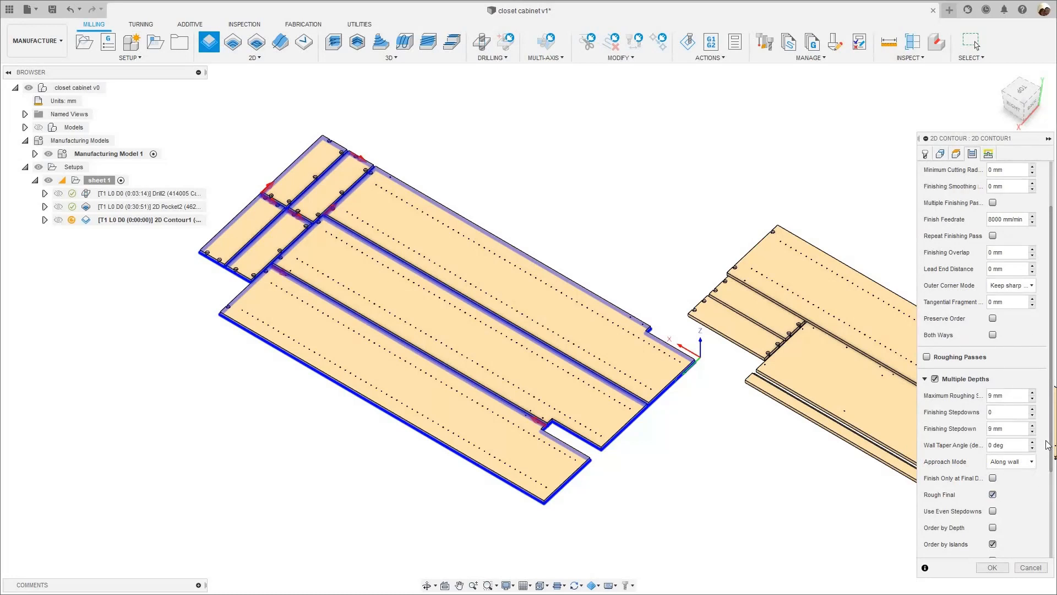
{"action": "scroll", "coordinate": [991, 479], "scroll_direction": "down", "scroll_amount": 2}
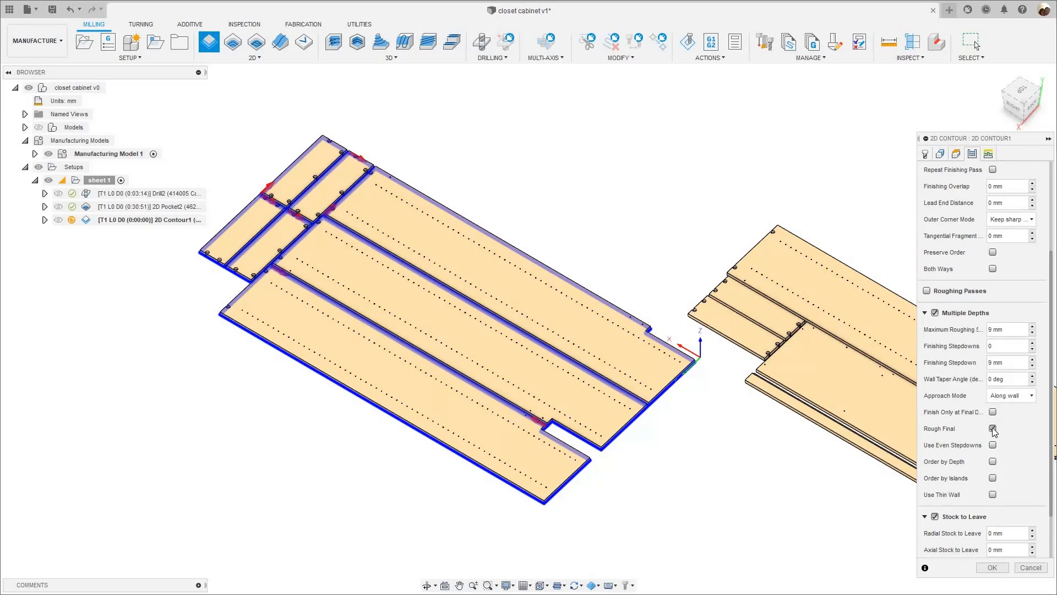
- Disable both the lead-in and the lead-out in the 2D Contour's linking settings
{"action": "left_click", "coordinate": [988, 154]}
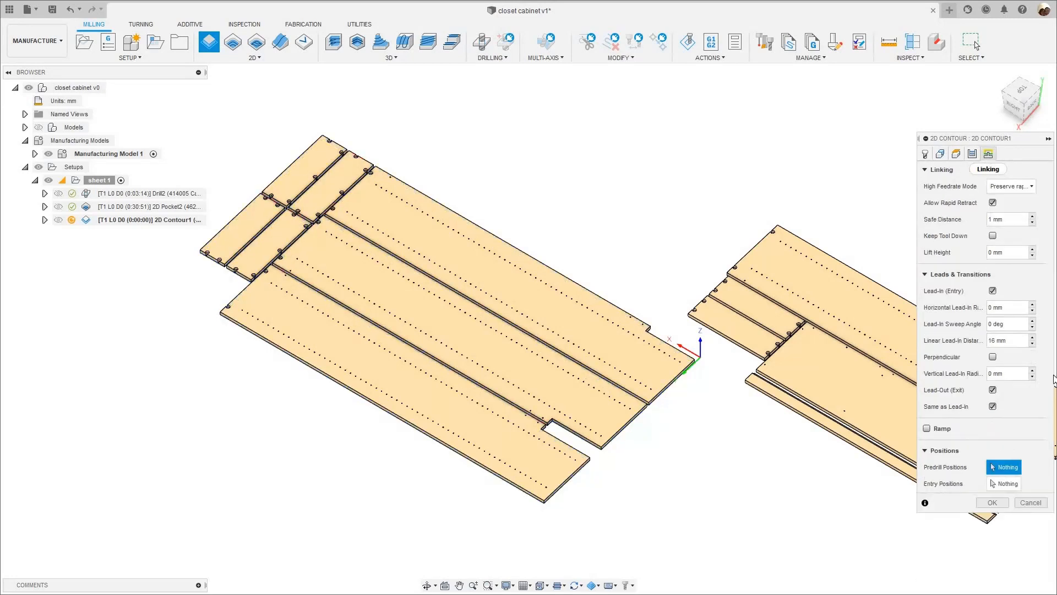
{"action": "left_click", "coordinate": [993, 290]}
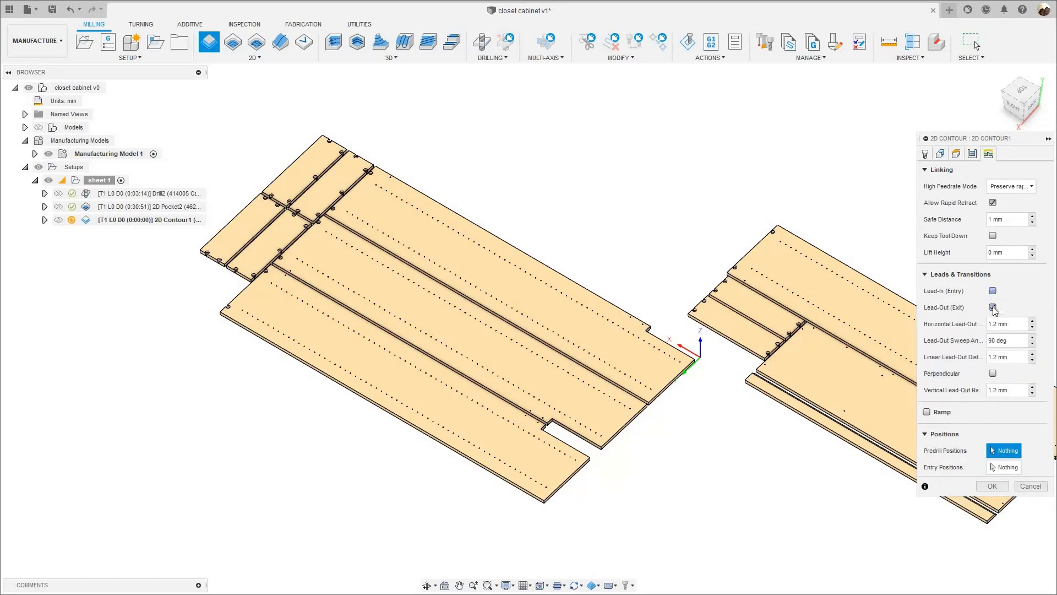
{"action": "left_click", "coordinate": [992, 307]}
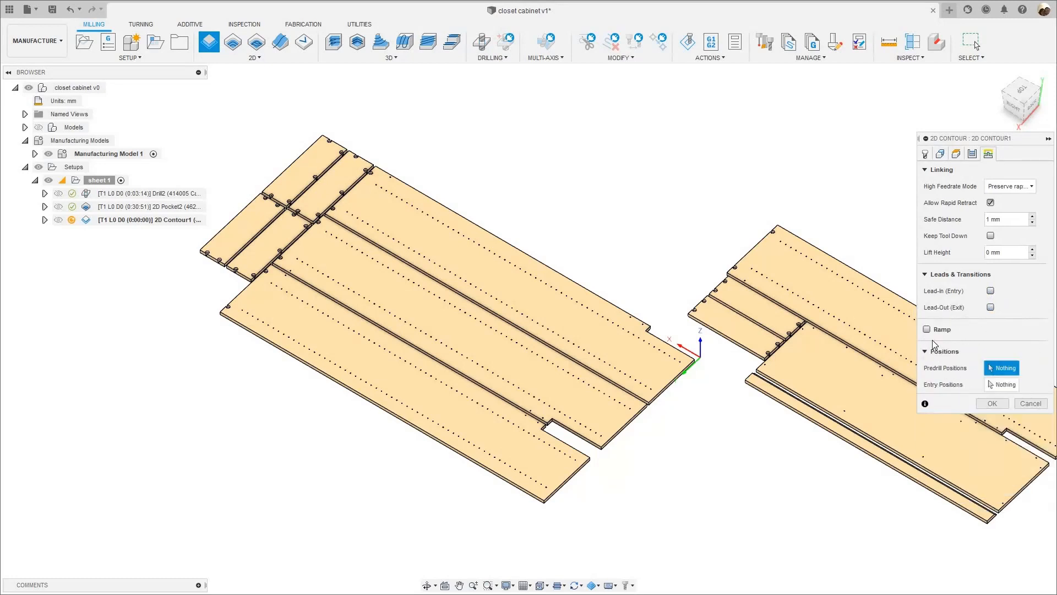
- Enable Ramp for the 2D Contour and generate its toolpath
{"action": "left_click", "coordinate": [926, 329]}
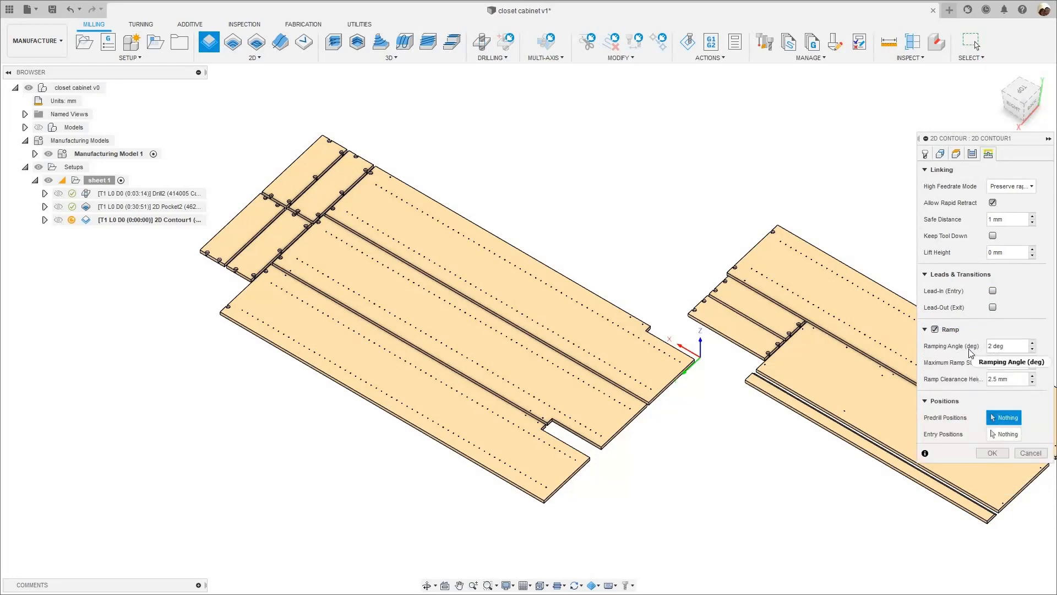
{"action": "left_click", "coordinate": [969, 349]}
{"action": "key", "text": "Return"}
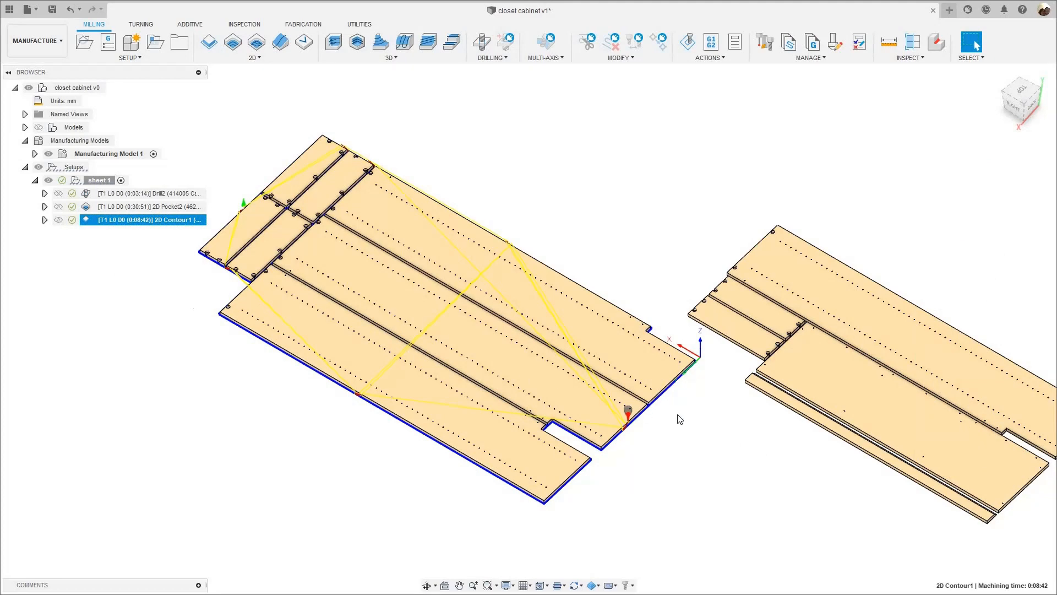
- Examine the generated 2D Contour toolpath's ramp entry at the long panel's end and its start and exit moves beside the short panels
{"action": "scroll", "coordinate": [626, 424], "scroll_direction": "up", "scroll_amount": 10}
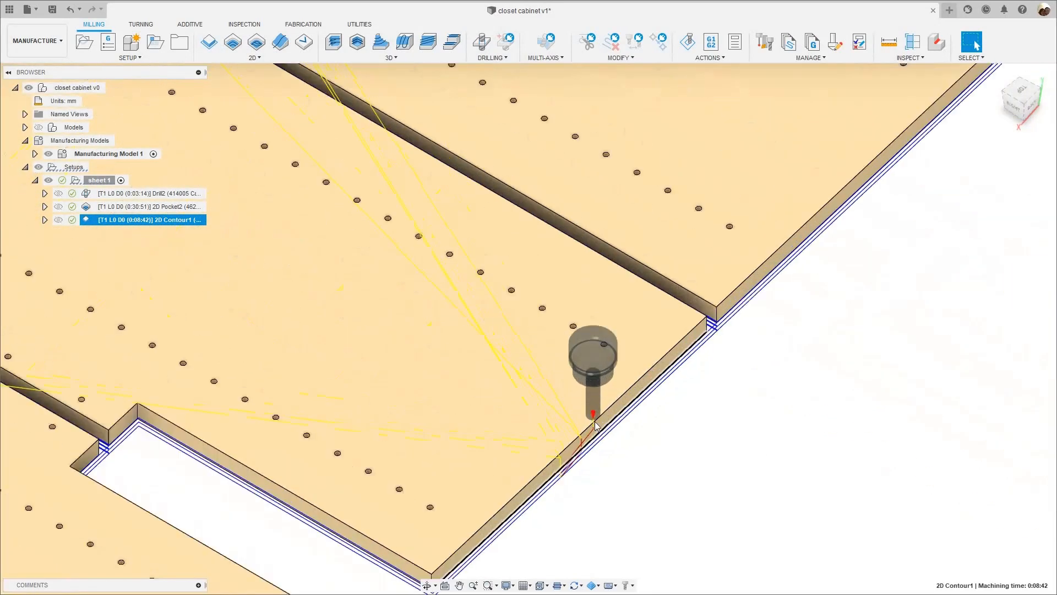
{"action": "scroll", "coordinate": [595, 424], "scroll_direction": "up", "scroll_amount": 5}
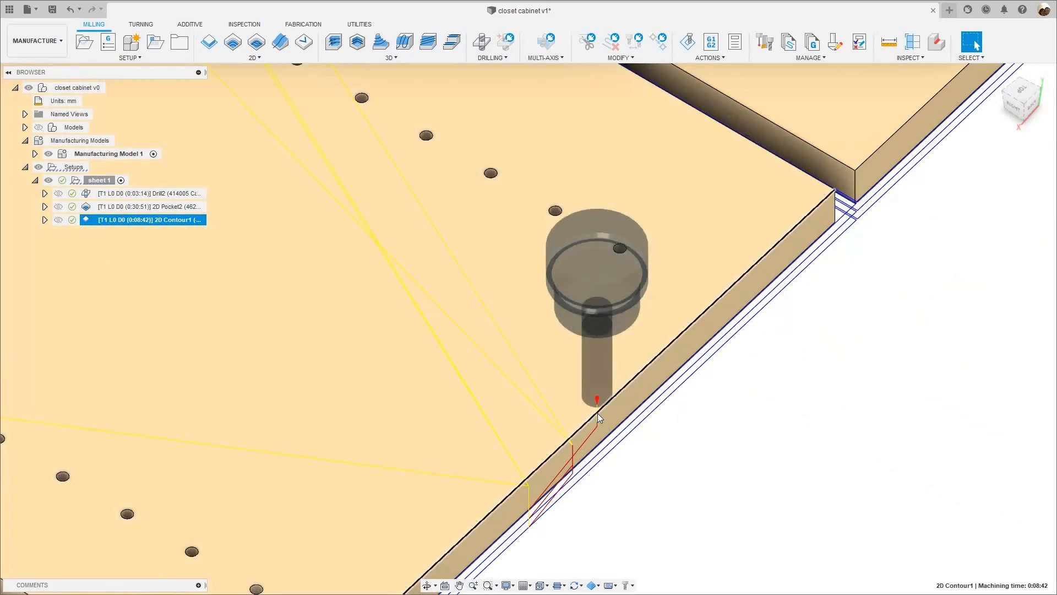
{"action": "scroll", "coordinate": [598, 417], "scroll_direction": "down", "scroll_amount": 15}
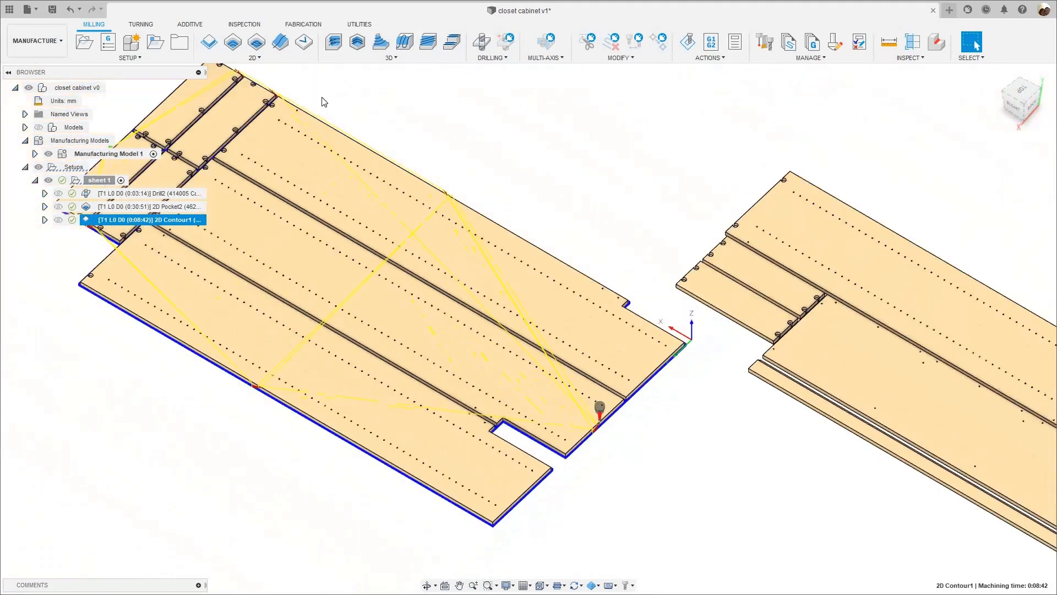
{"action": "scroll", "coordinate": [306, 256], "scroll_direction": "down", "scroll_amount": 3}
{"action": "scroll", "coordinate": [431, 303], "scroll_direction": "up", "scroll_amount": 12}
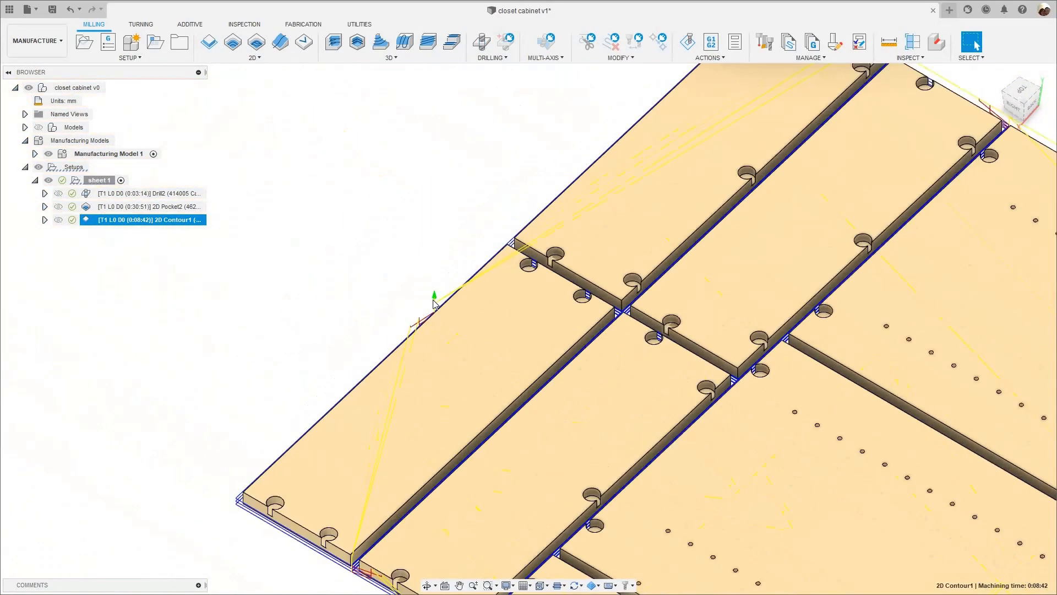
{"action": "scroll", "coordinate": [435, 286], "scroll_direction": "up", "scroll_amount": 2}
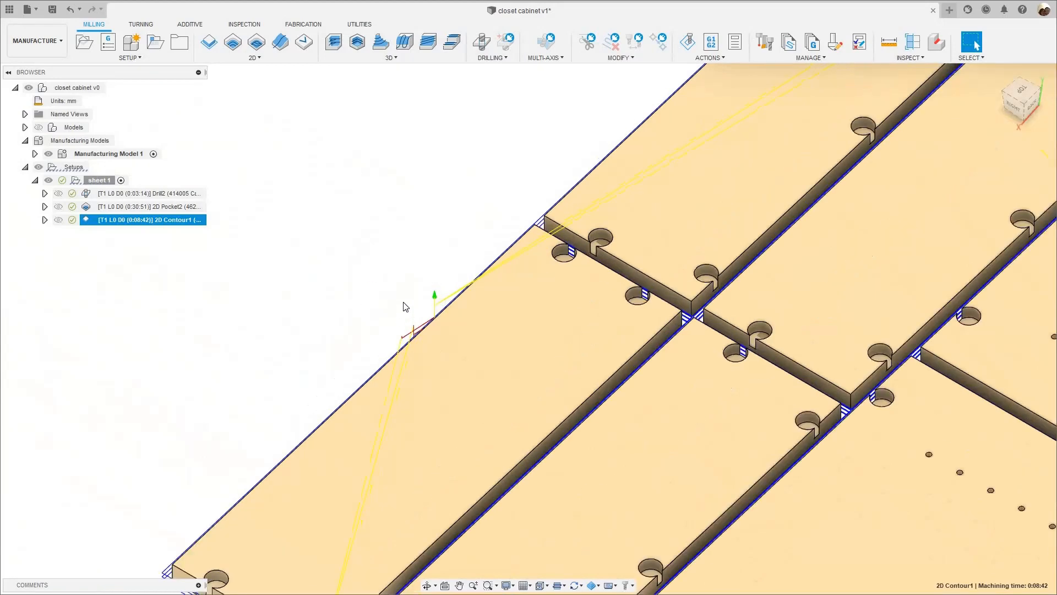
{"action": "scroll", "coordinate": [403, 307], "scroll_direction": "down", "scroll_amount": 10}
{"action": "scroll", "coordinate": [407, 297], "scroll_direction": "up", "scroll_amount": 12}
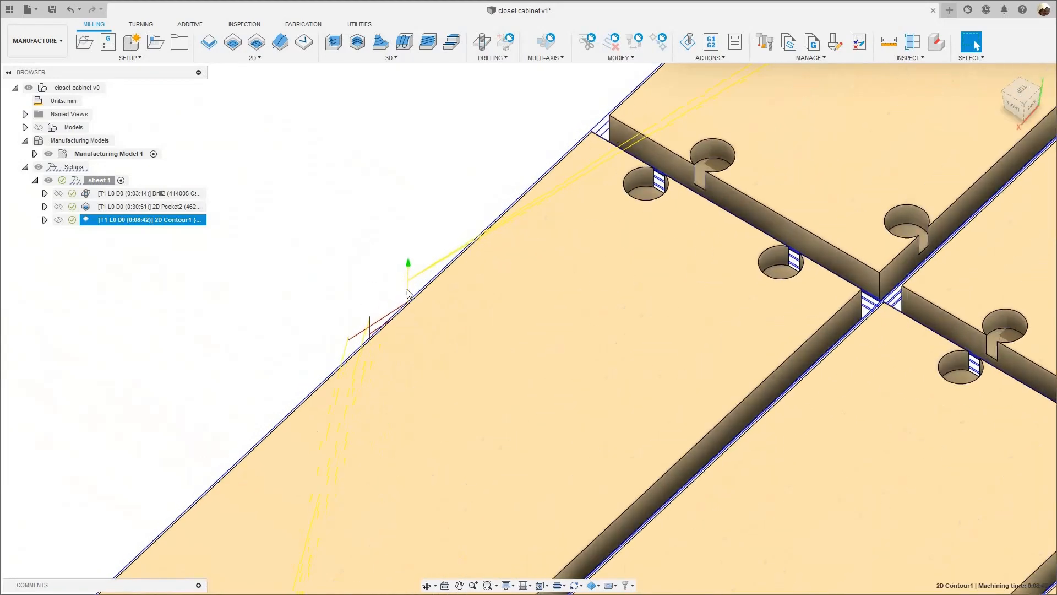
{"action": "scroll", "coordinate": [408, 287], "scroll_direction": "up", "scroll_amount": 3}
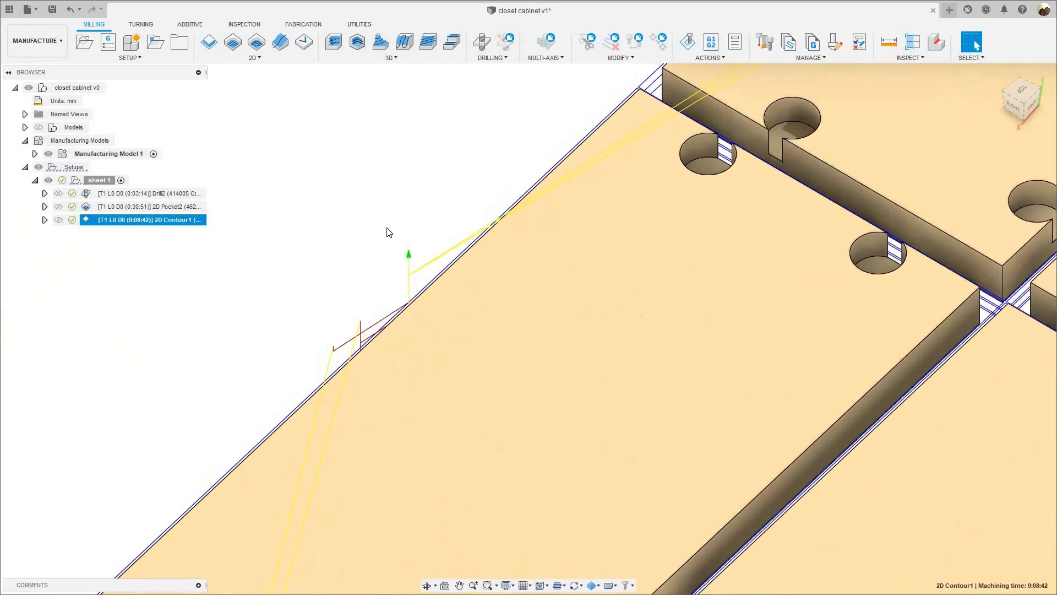
{"action": "scroll", "coordinate": [388, 231], "scroll_direction": "down", "scroll_amount": 8}
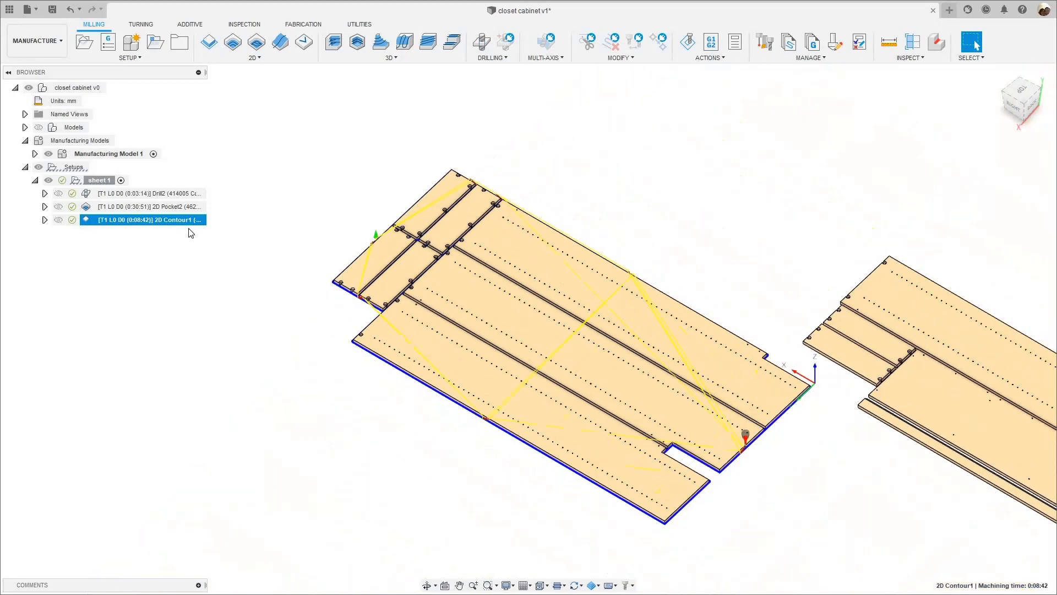
- Open the simulation of sheet 1's 2D Contour, reduce the playback speed slightly and start playback
{"action": "right_click", "coordinate": [186, 221]}
{"action": "left_click", "coordinate": [231, 73]}
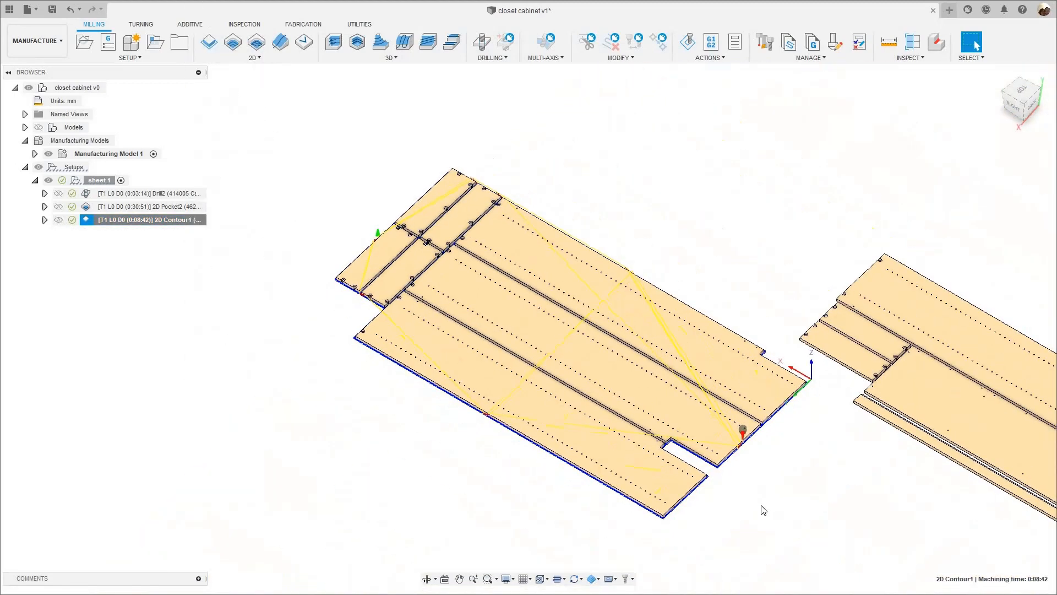
{"action": "middle_click_drag", "start_coordinate": [652, 428], "coordinate": [543, 404]}
{"action": "scroll", "coordinate": [641, 421], "scroll_direction": "up", "scroll_amount": 6}
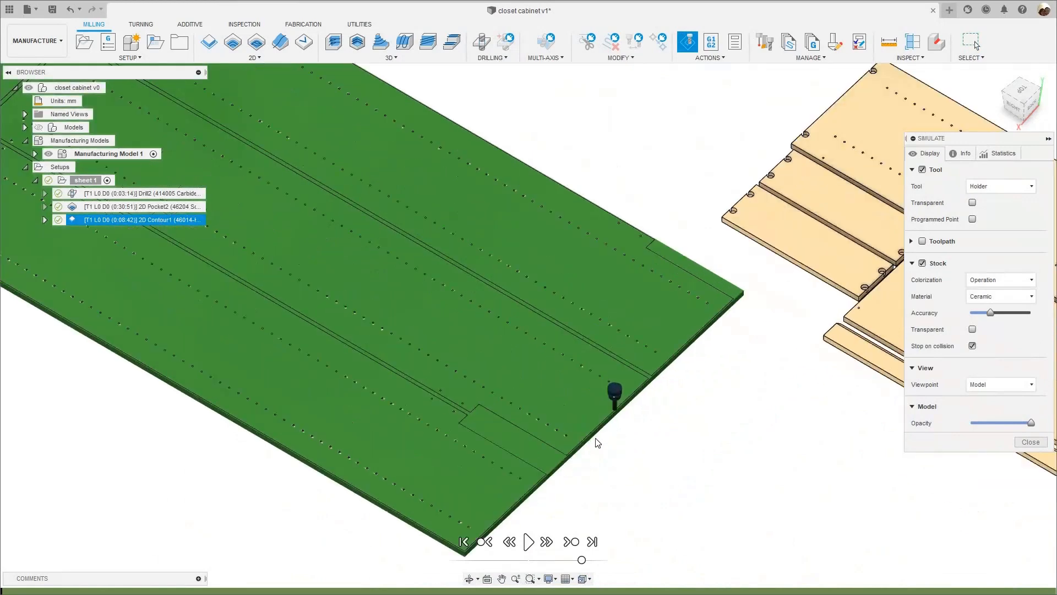
{"action": "scroll", "coordinate": [567, 553], "scroll_direction": "up", "scroll_amount": 3}
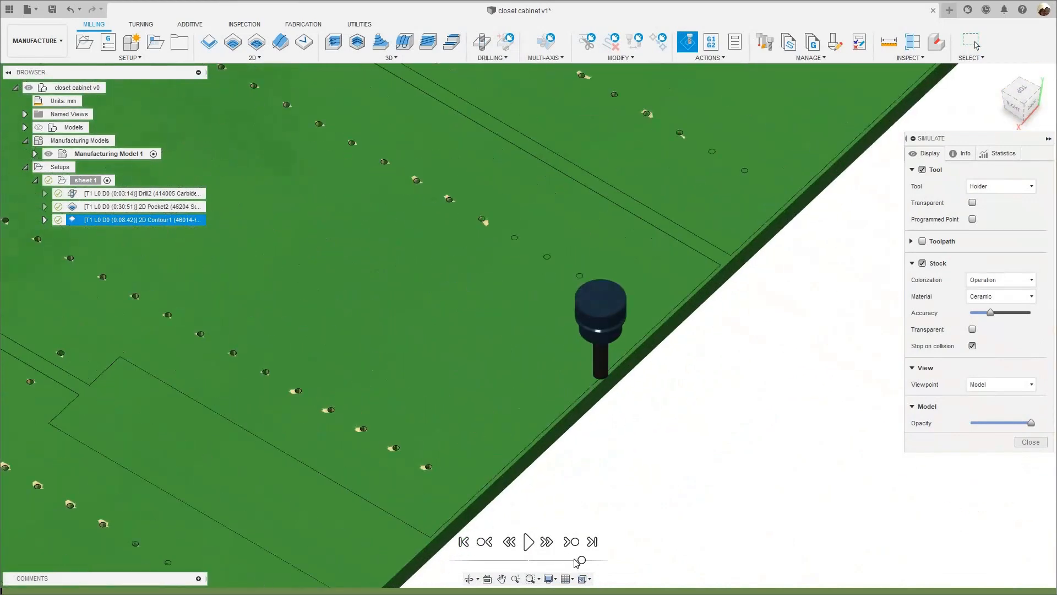
{"action": "left_click", "coordinate": [528, 541]}
- Follow the simulated 2D Contour cuts around all of sheet 1's panels, checking the order and depth of the passes
{"action": "scroll", "coordinate": [575, 506], "scroll_direction": "down", "scroll_amount": 3}
{"action": "scroll", "coordinate": [577, 499], "scroll_direction": "down", "scroll_amount": 4}
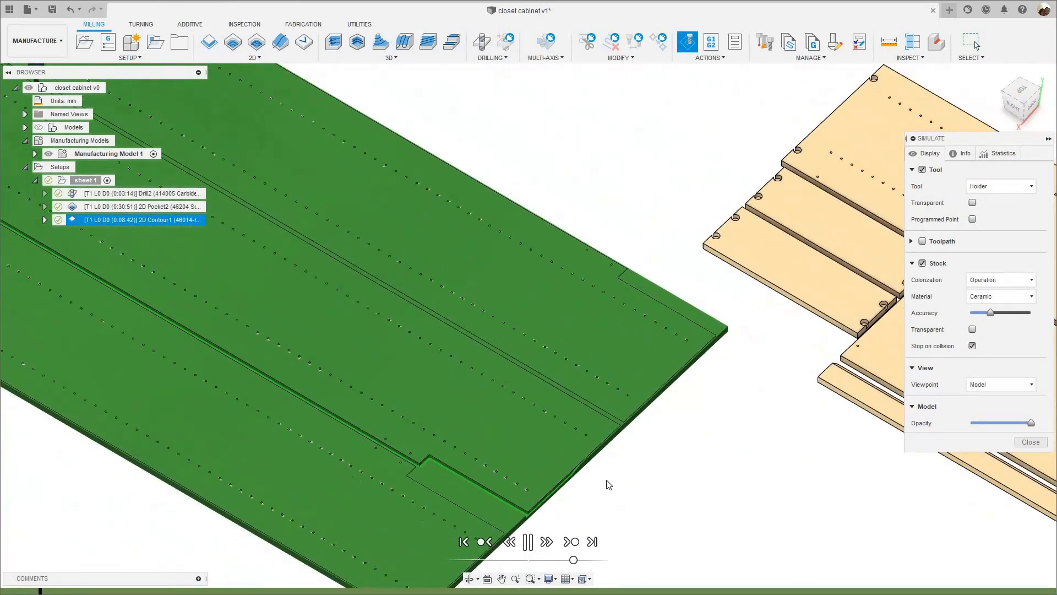
{"action": "scroll", "coordinate": [567, 478], "scroll_direction": "up", "scroll_amount": 5}
{"action": "scroll", "coordinate": [570, 476], "scroll_direction": "down", "scroll_amount": 3}
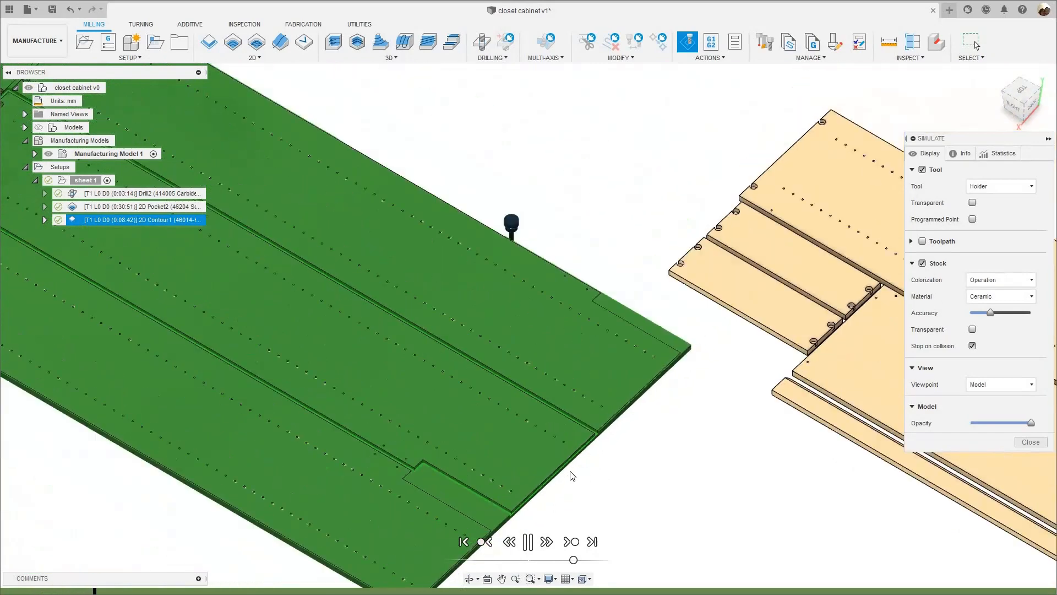
{"action": "scroll", "coordinate": [568, 475], "scroll_direction": "down", "scroll_amount": 4}
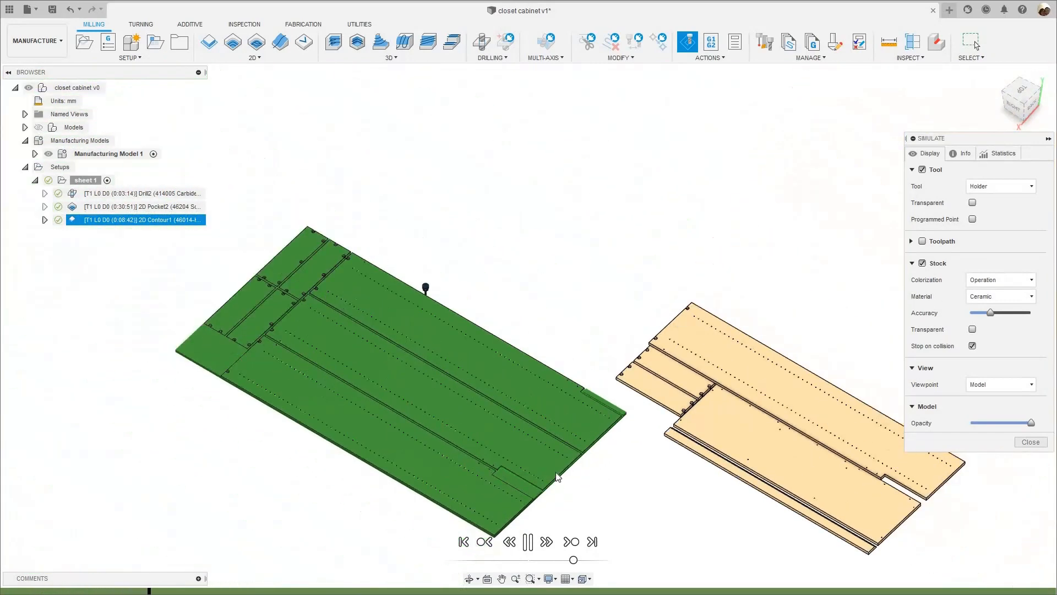
{"action": "scroll", "coordinate": [556, 479], "scroll_direction": "up", "scroll_amount": 5}
{"action": "scroll", "coordinate": [477, 491], "scroll_direction": "down", "scroll_amount": 4}
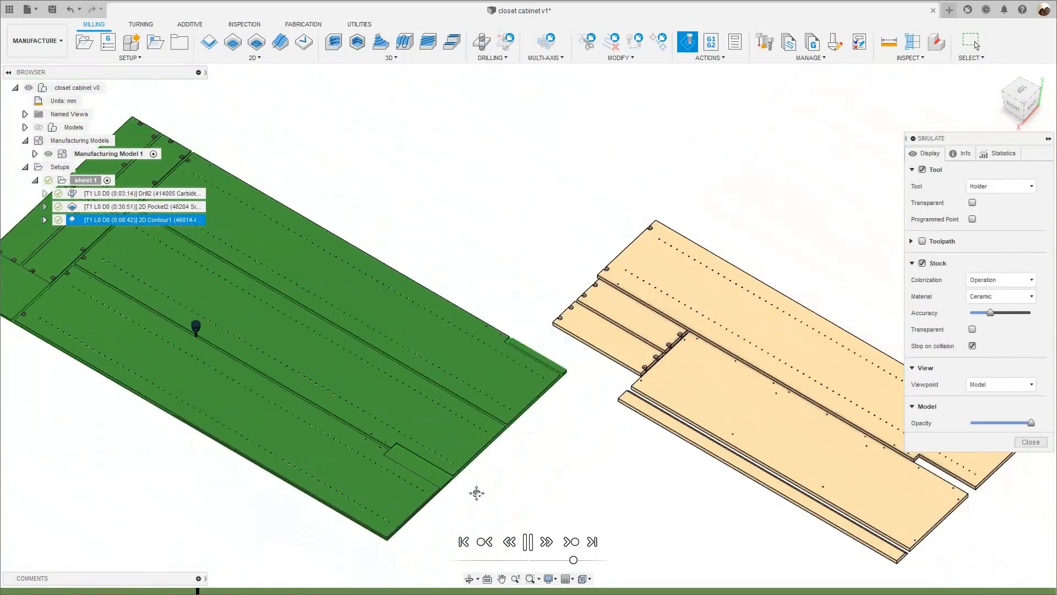
{"action": "scroll", "coordinate": [493, 463], "scroll_direction": "up", "scroll_amount": 5}
{"action": "scroll", "coordinate": [491, 464], "scroll_direction": "down", "scroll_amount": 3}
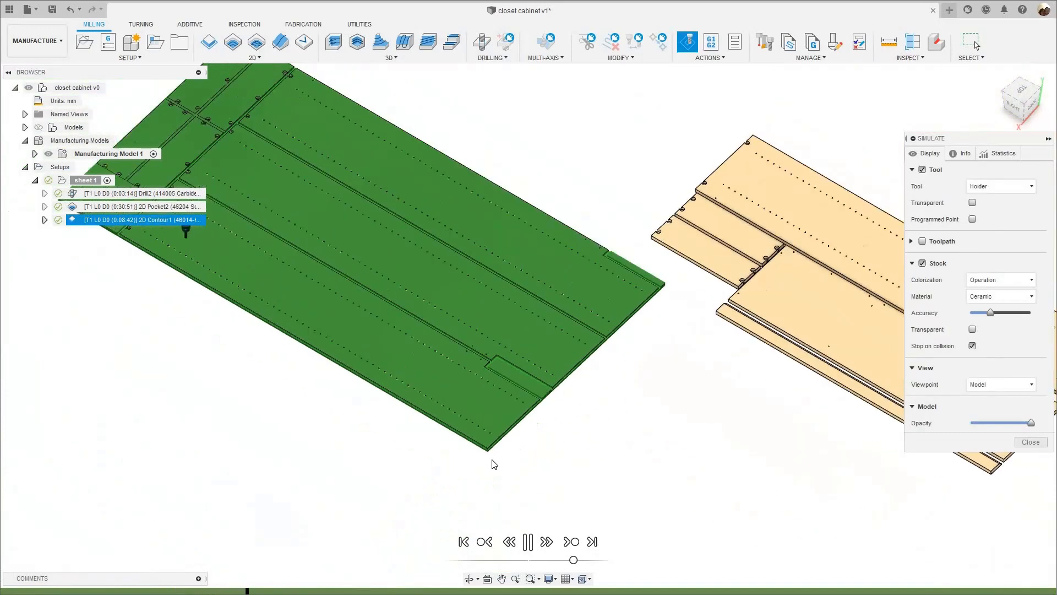
{"action": "scroll", "coordinate": [492, 461], "scroll_direction": "up", "scroll_amount": 2}
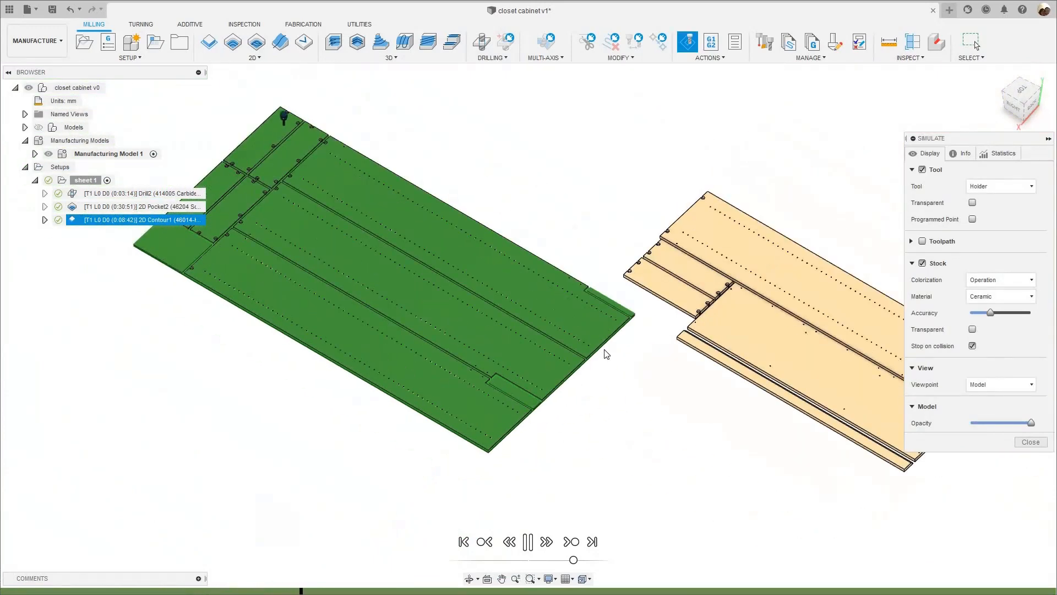
{"action": "scroll", "coordinate": [606, 353], "scroll_direction": "up", "scroll_amount": 2}
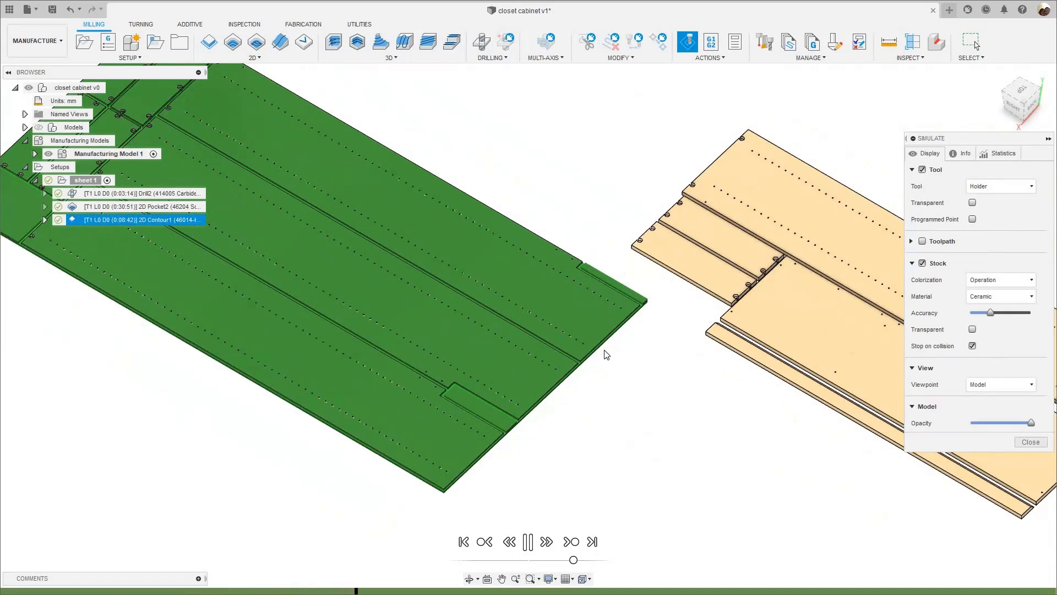
{"action": "scroll", "coordinate": [588, 344], "scroll_direction": "up", "scroll_amount": 2}
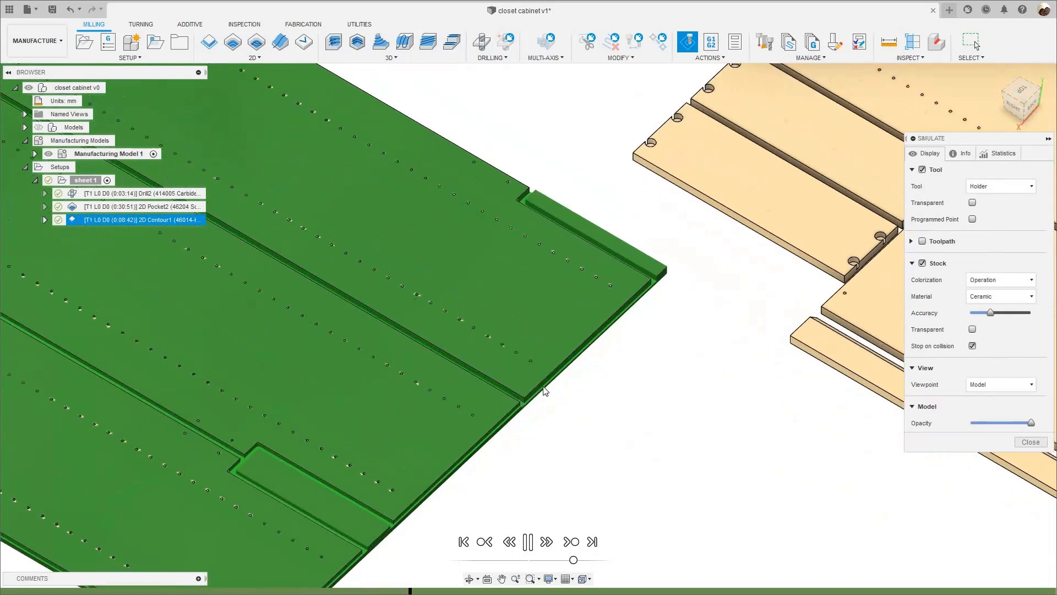
{"action": "scroll", "coordinate": [557, 379], "scroll_direction": "down", "scroll_amount": 3}
{"action": "scroll", "coordinate": [471, 465], "scroll_direction": "up", "scroll_amount": 3}
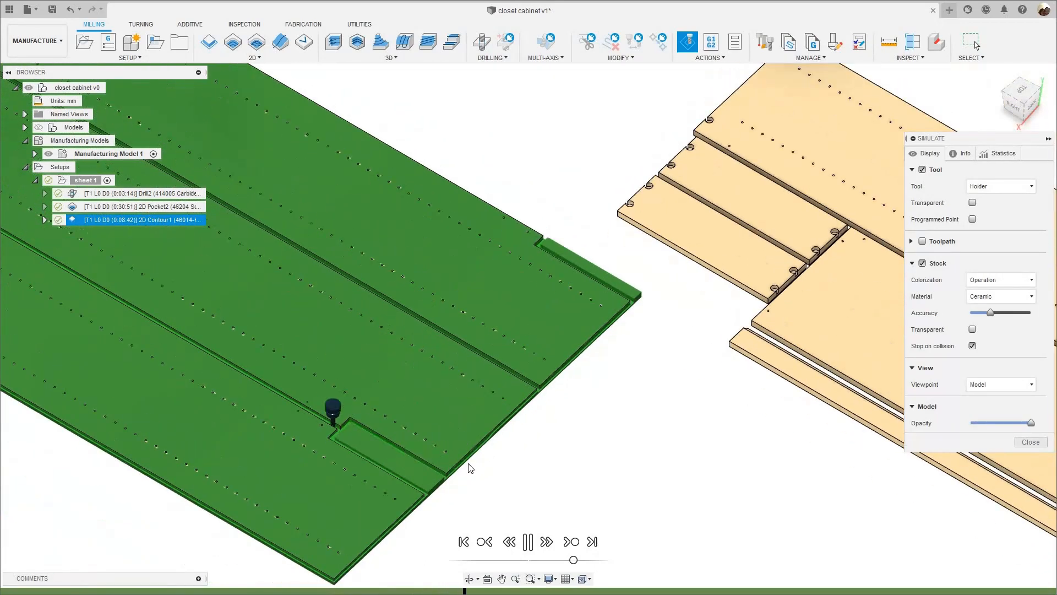
{"action": "scroll", "coordinate": [479, 460], "scroll_direction": "down", "scroll_amount": 5}
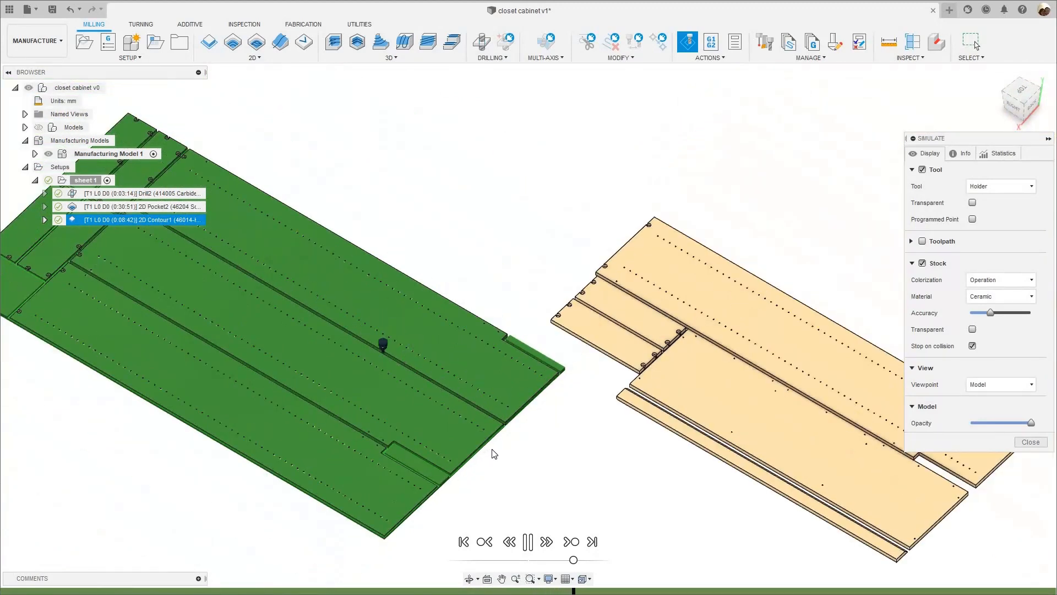
{"action": "scroll", "coordinate": [494, 453], "scroll_direction": "down", "scroll_amount": 1}
{"action": "scroll", "coordinate": [497, 451], "scroll_direction": "up", "scroll_amount": 1}
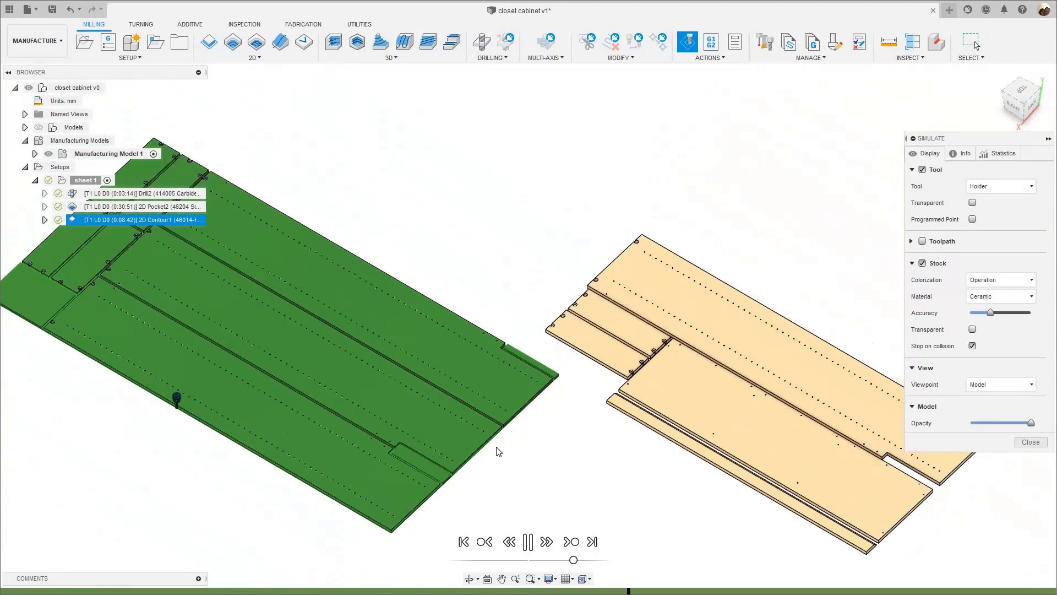
{"action": "scroll", "coordinate": [553, 441], "scroll_direction": "up", "scroll_amount": 1}
{"action": "middle_click_drag", "start_coordinate": [519, 459], "coordinate": [553, 442]}
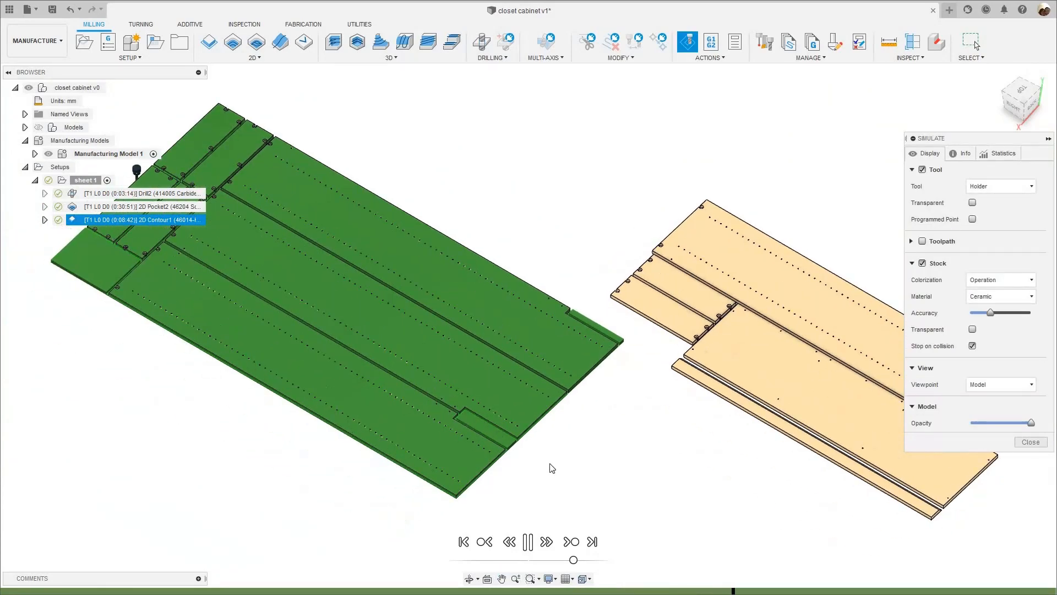
{"action": "scroll", "coordinate": [555, 468], "scroll_direction": "down", "scroll_amount": 1}
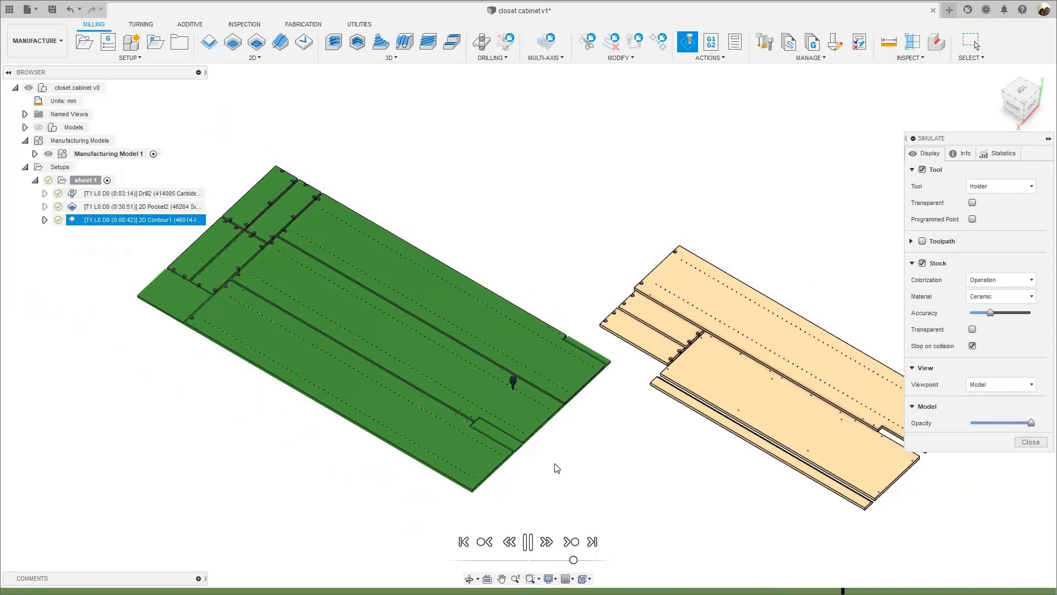
{"action": "scroll", "coordinate": [555, 465], "scroll_direction": "up", "scroll_amount": 1}
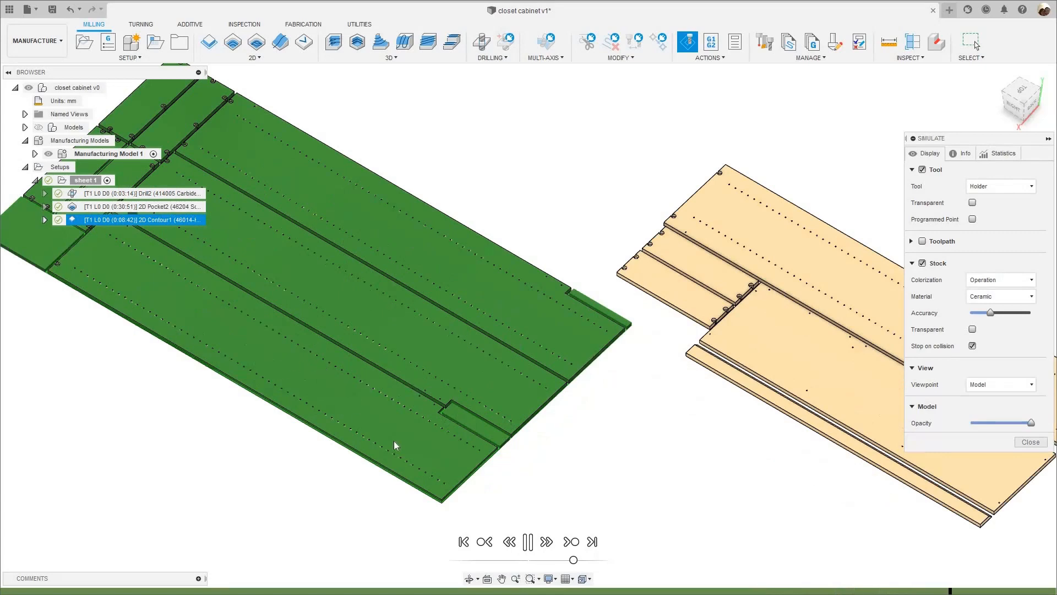
{"action": "scroll", "coordinate": [430, 456], "scroll_direction": "up", "scroll_amount": 2}
{"action": "middle_click_drag", "start_coordinate": [274, 438], "coordinate": [534, 474]}
- Examine the simulated cut gaps, pockets and drilled holes up close where the long panel meets the leftover stock by the short panels
{"action": "middle_click_drag", "start_coordinate": [215, 289], "coordinate": [505, 545]}
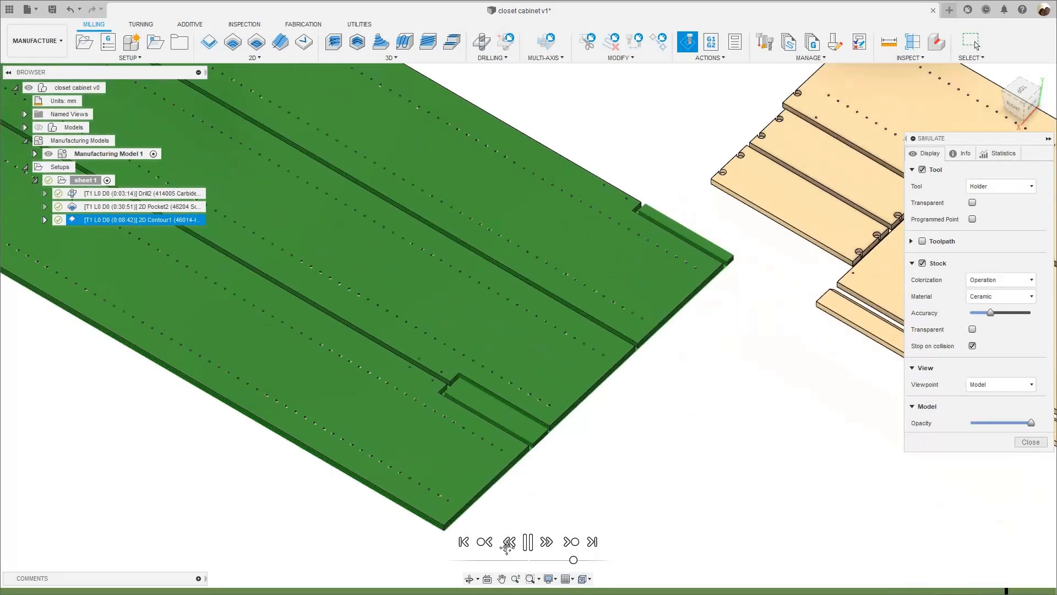
{"action": "scroll", "coordinate": [401, 473], "scroll_direction": "up", "scroll_amount": 5}
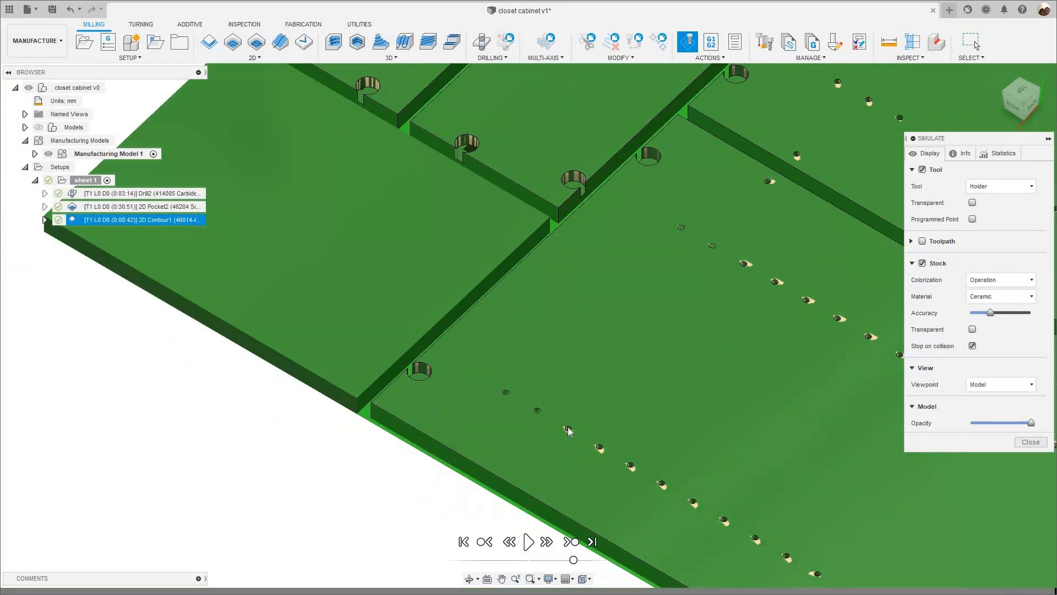
{"action": "scroll", "coordinate": [569, 429], "scroll_direction": "up", "scroll_amount": 3}
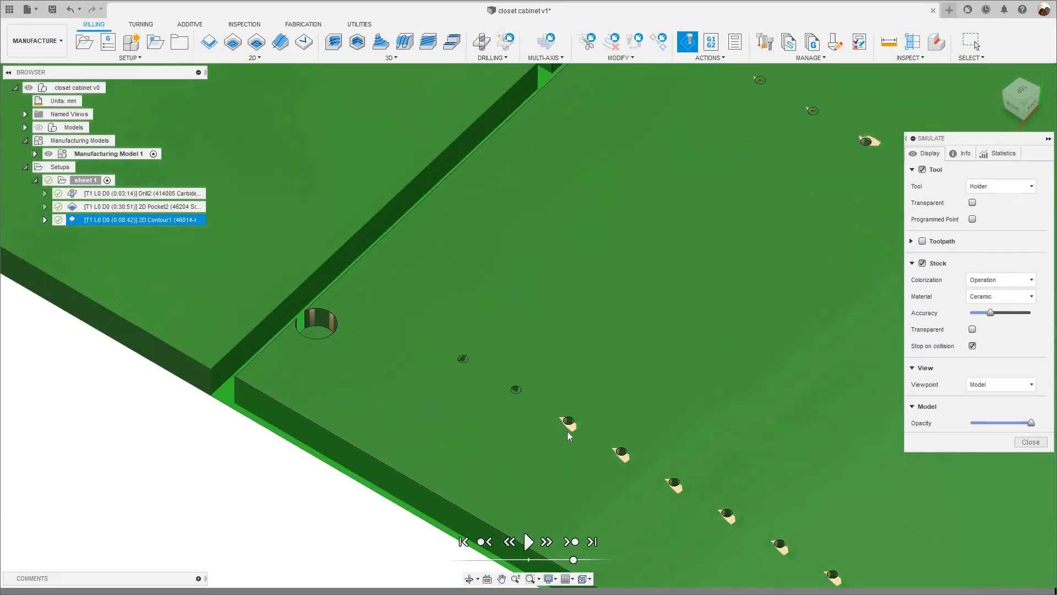
- Examine the drilled holes and cut gap at the long panel's corner in the simulated stock and close the simulation
{"action": "scroll", "coordinate": [567, 431], "scroll_direction": "down", "scroll_amount": 4}
{"action": "scroll", "coordinate": [553, 460], "scroll_direction": "up", "scroll_amount": 4}
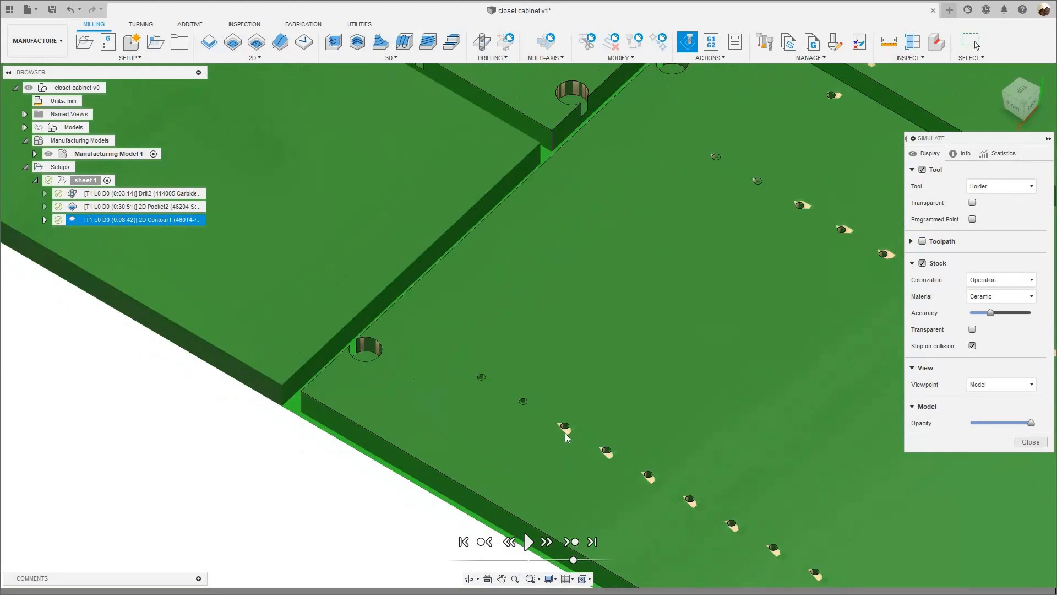
{"action": "scroll", "coordinate": [566, 435], "scroll_direction": "down", "scroll_amount": 5}
{"action": "scroll", "coordinate": [790, 391], "scroll_direction": "up", "scroll_amount": 2}
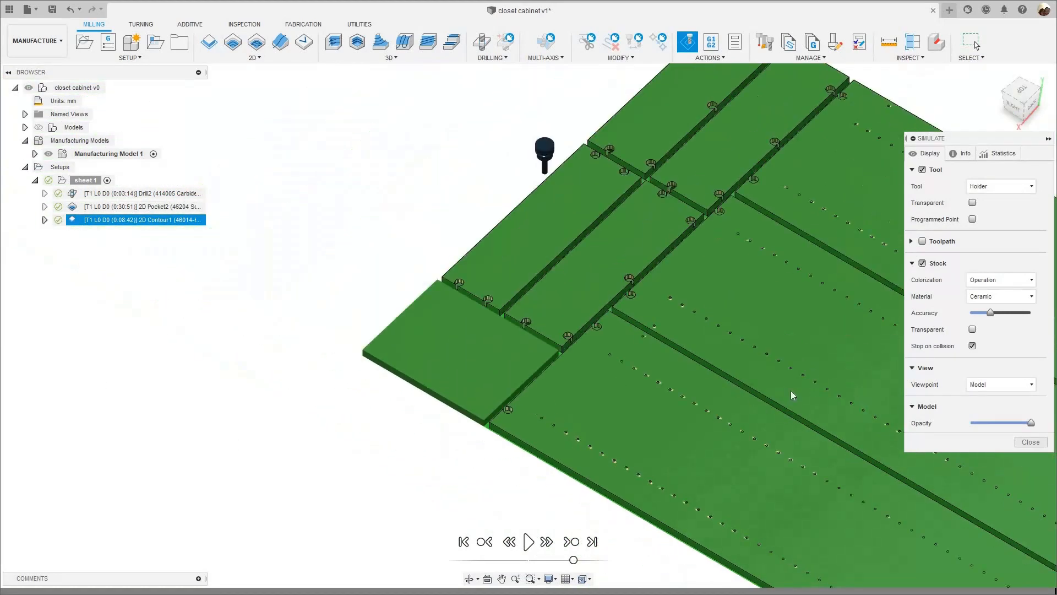
{"action": "scroll", "coordinate": [790, 391], "scroll_direction": "down", "scroll_amount": 3}
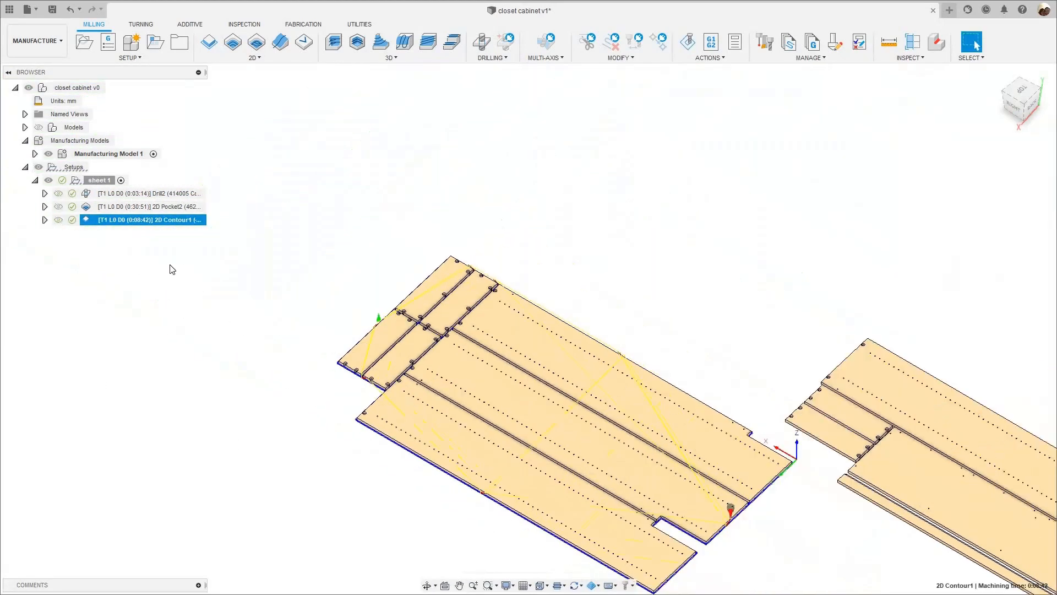
- Check the machining time breakdown of sheet 1's 2D Contour and close it
{"action": "right_click", "coordinate": [124, 223]}
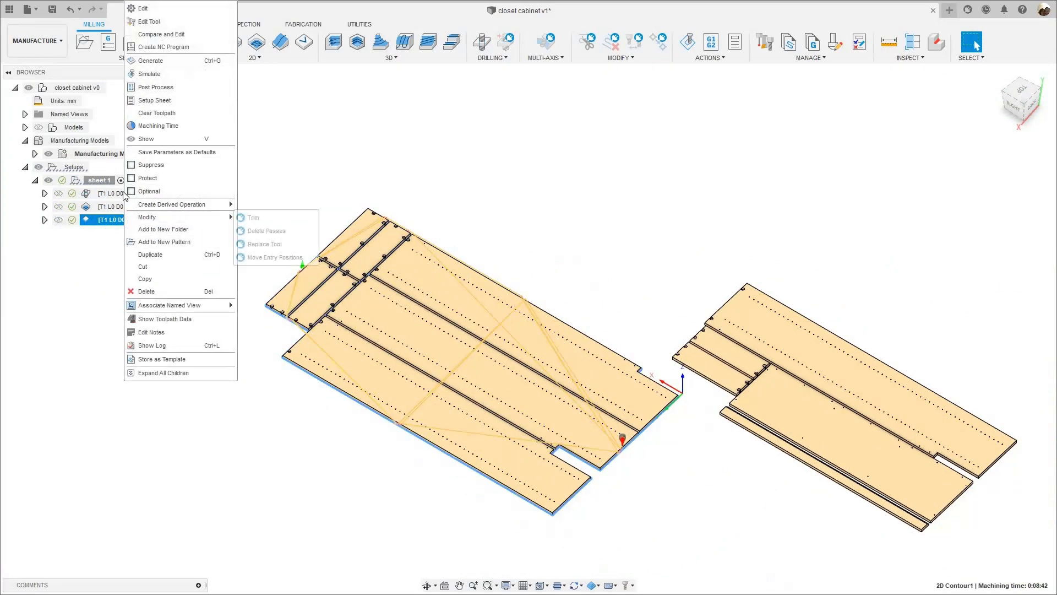
{"action": "left_click", "coordinate": [158, 126]}
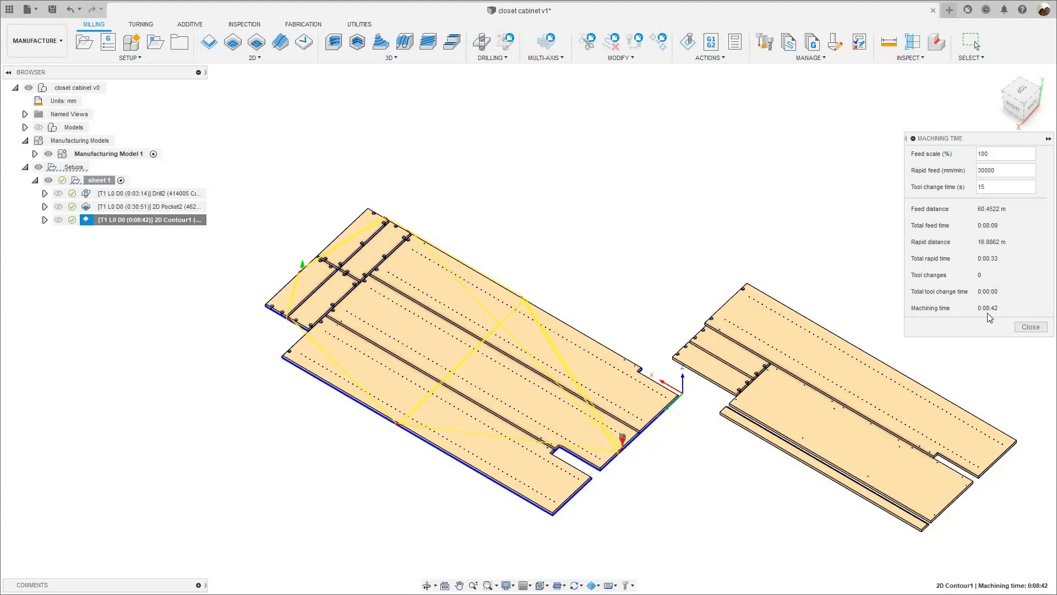
{"action": "left_click", "coordinate": [1029, 327]}
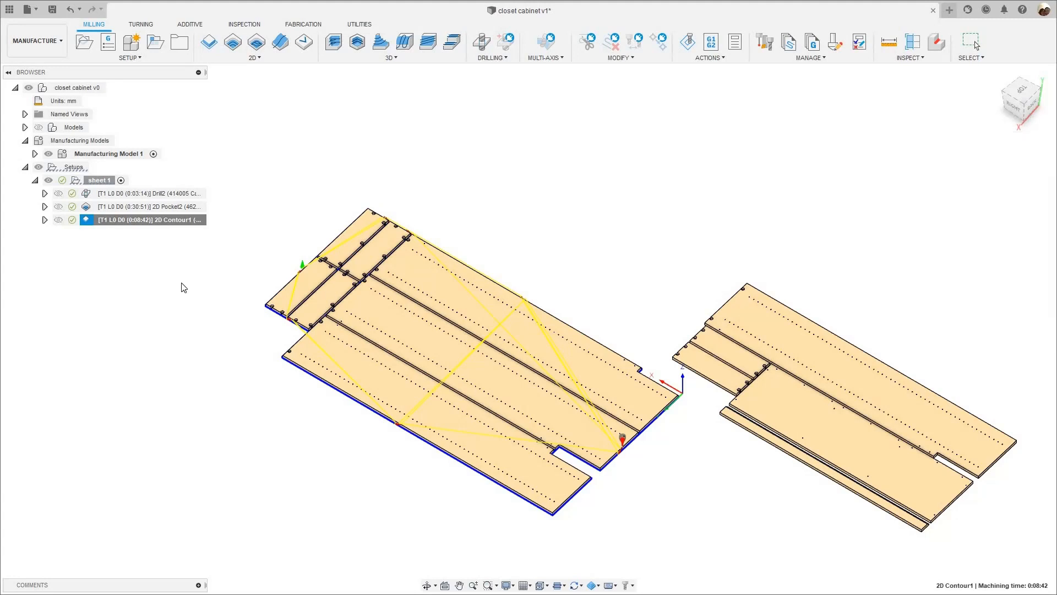
- Open sheet 1's 2D Contour for editing and enable Preserve Order in its passes settings
{"action": "right_click", "coordinate": [156, 183]}
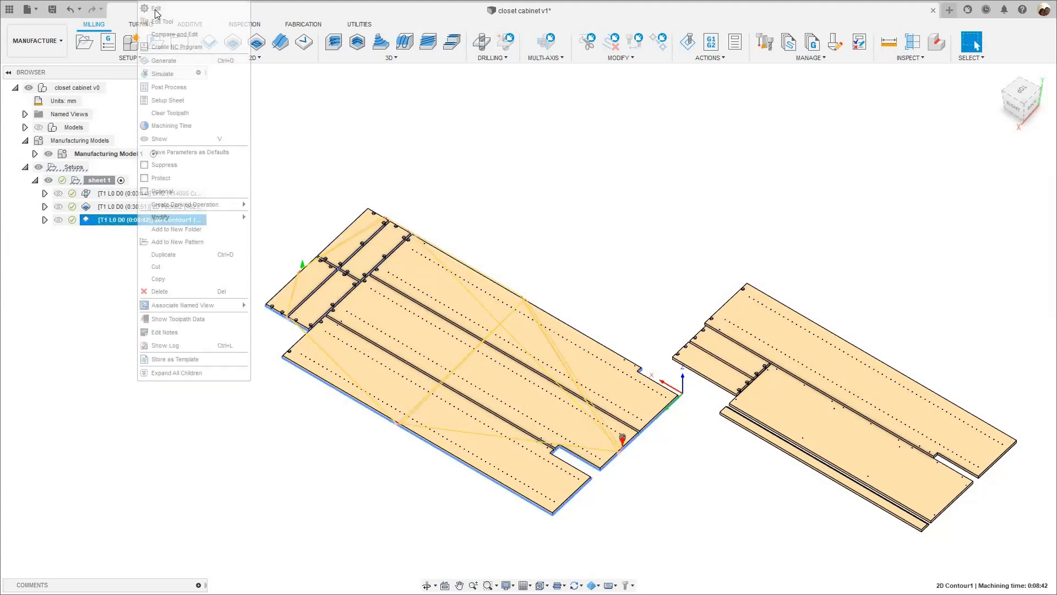
{"action": "left_click", "coordinate": [166, 8]}
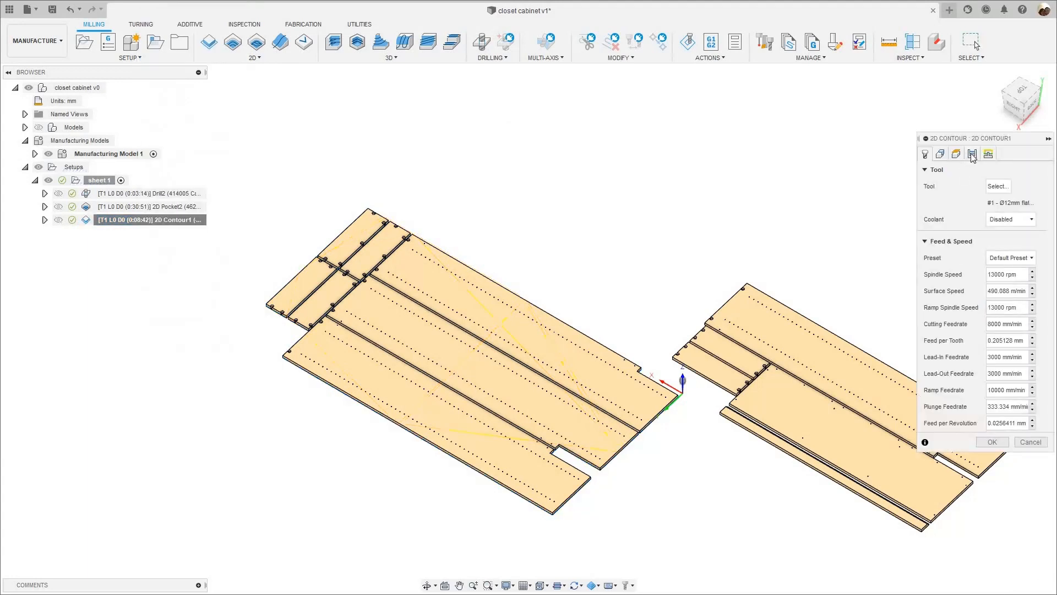
{"action": "left_click", "coordinate": [972, 155]}
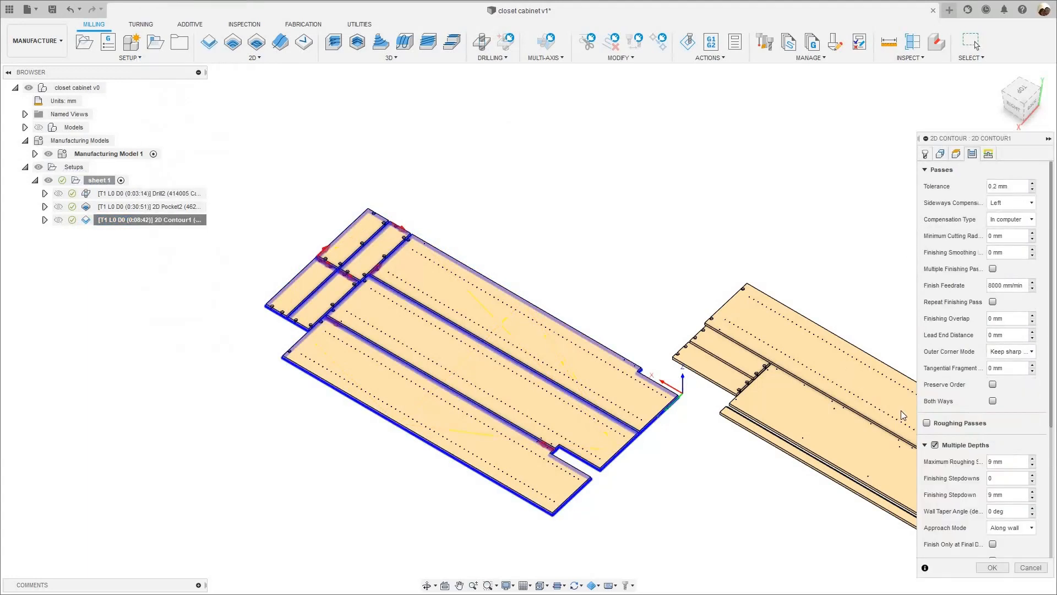
{"action": "scroll", "coordinate": [989, 344], "scroll_direction": "down", "scroll_amount": 3}
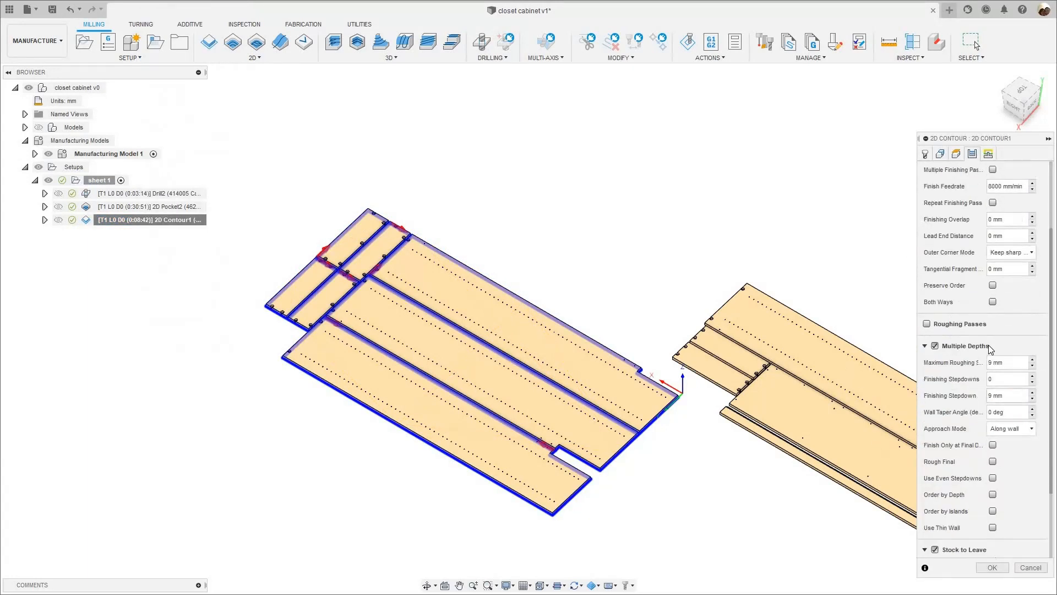
{"action": "scroll", "coordinate": [993, 358], "scroll_direction": "up", "scroll_amount": 2}
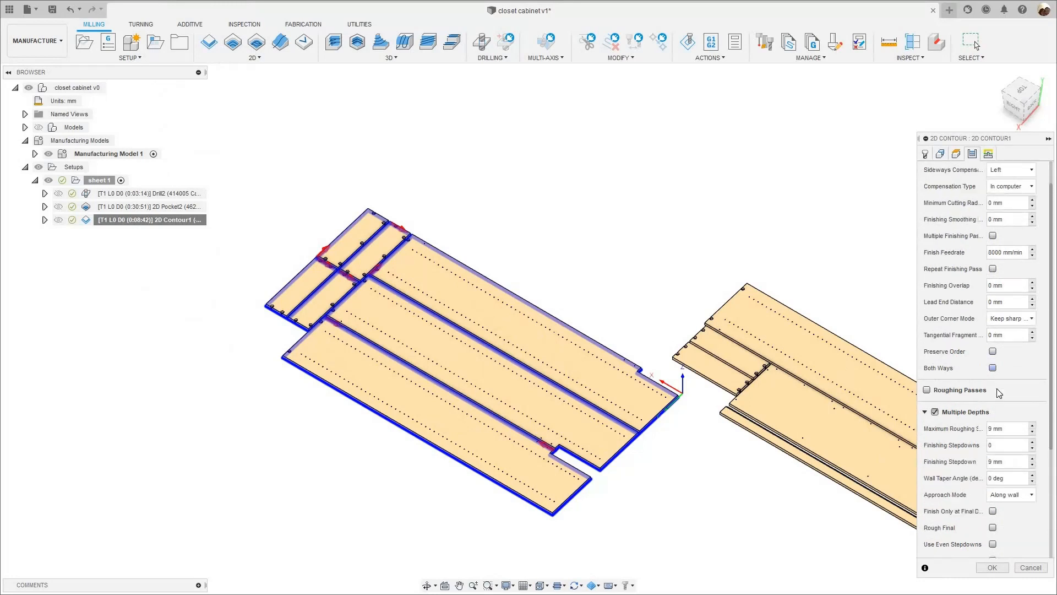
{"action": "left_click", "coordinate": [992, 350]}
- Enable Keep Tool Down in the 2D Contour's linking settings and accept the changes to regenerate the toolpath
{"action": "left_click", "coordinate": [988, 155]}
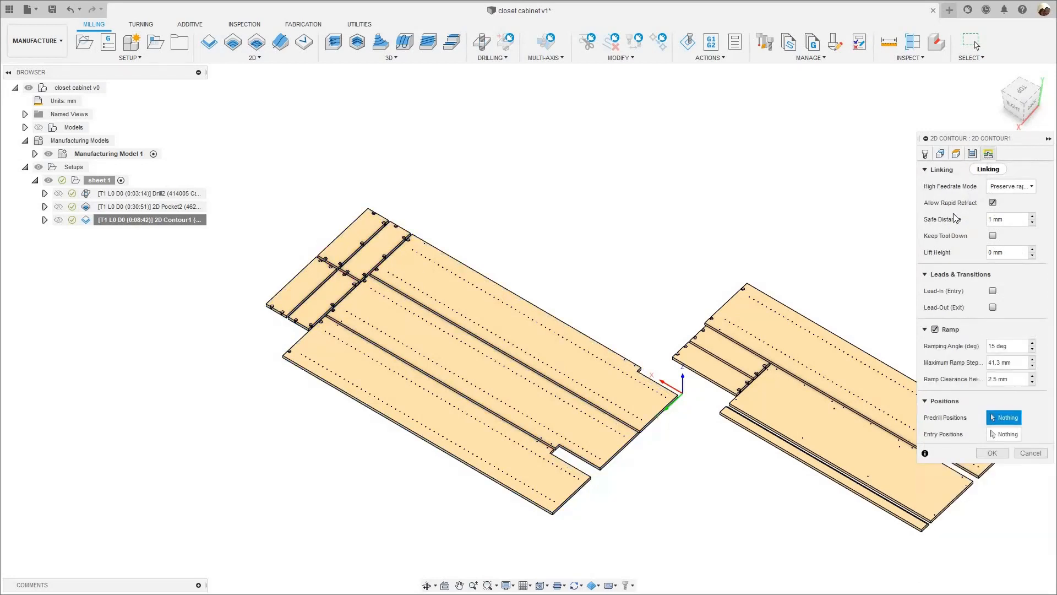
{"action": "left_click", "coordinate": [993, 236]}
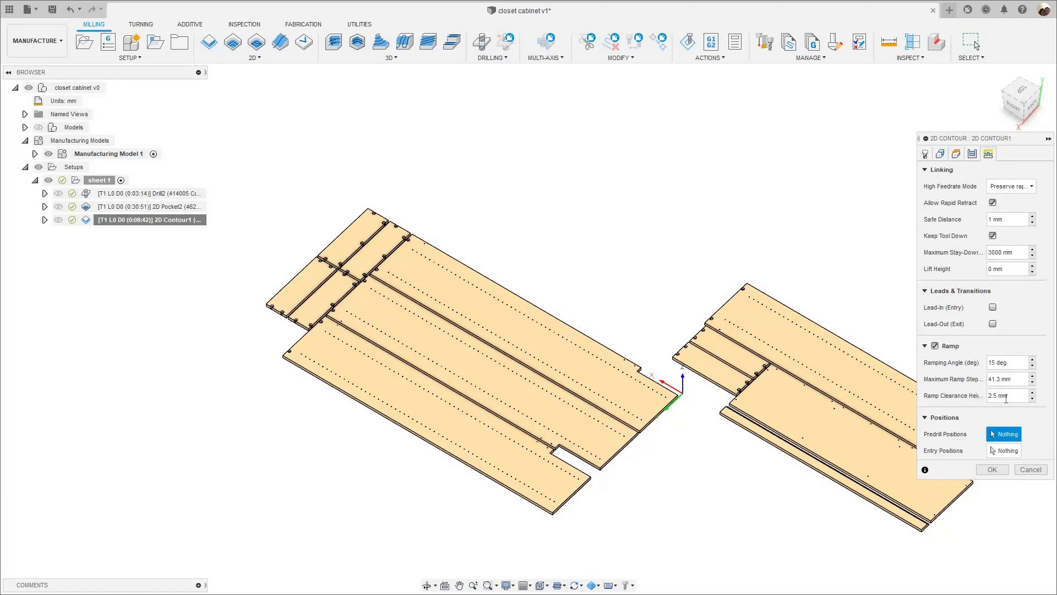
{"action": "left_click", "coordinate": [996, 469]}
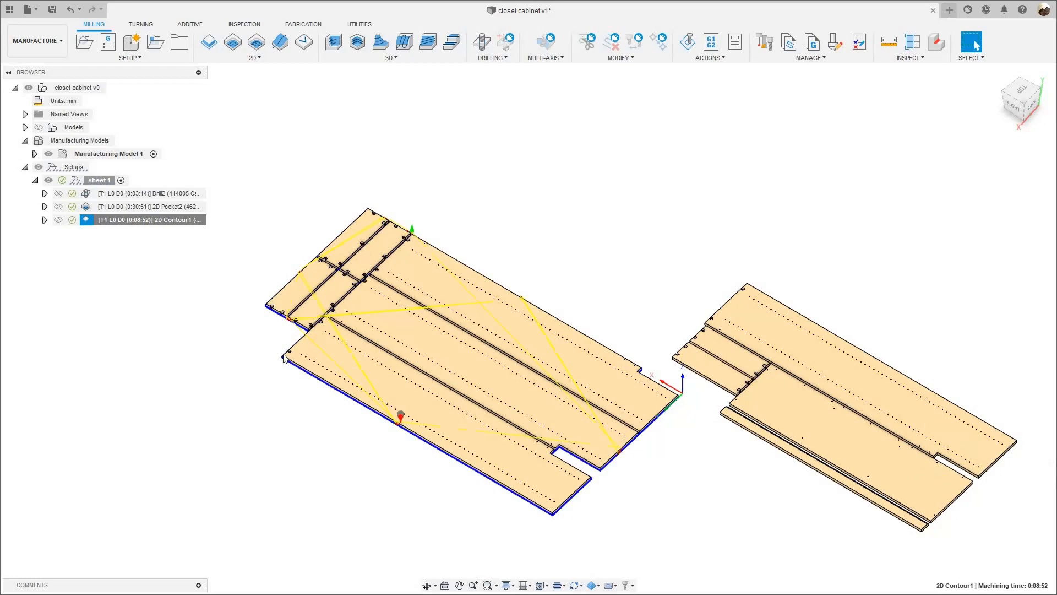
- Look over the regenerated 2D Contour toolpath and check its machining time breakdown again
{"action": "scroll", "coordinate": [348, 407], "scroll_direction": "up", "scroll_amount": 5}
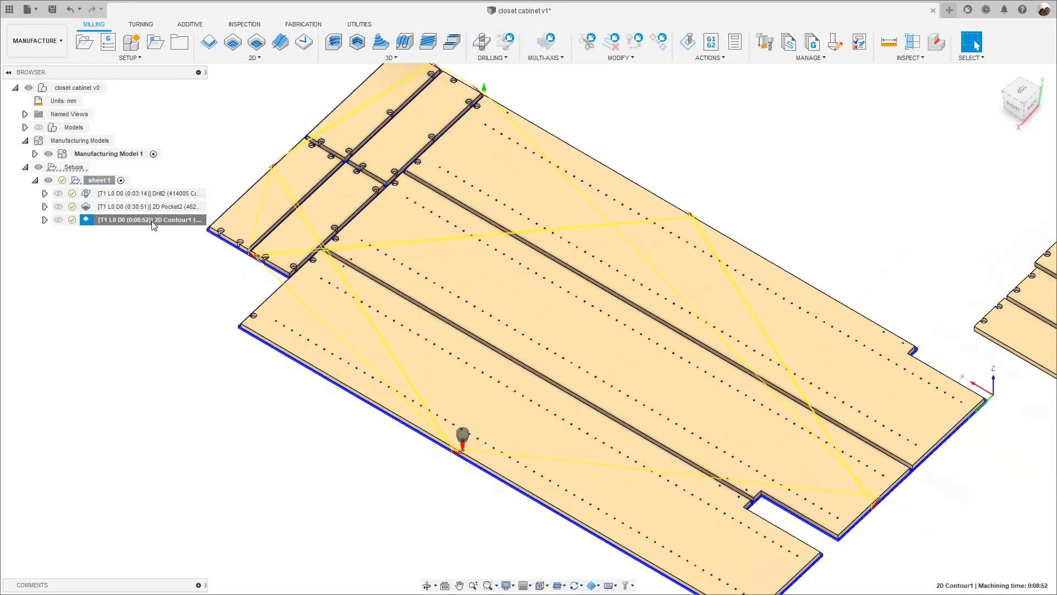
{"action": "right_click", "coordinate": [154, 220]}
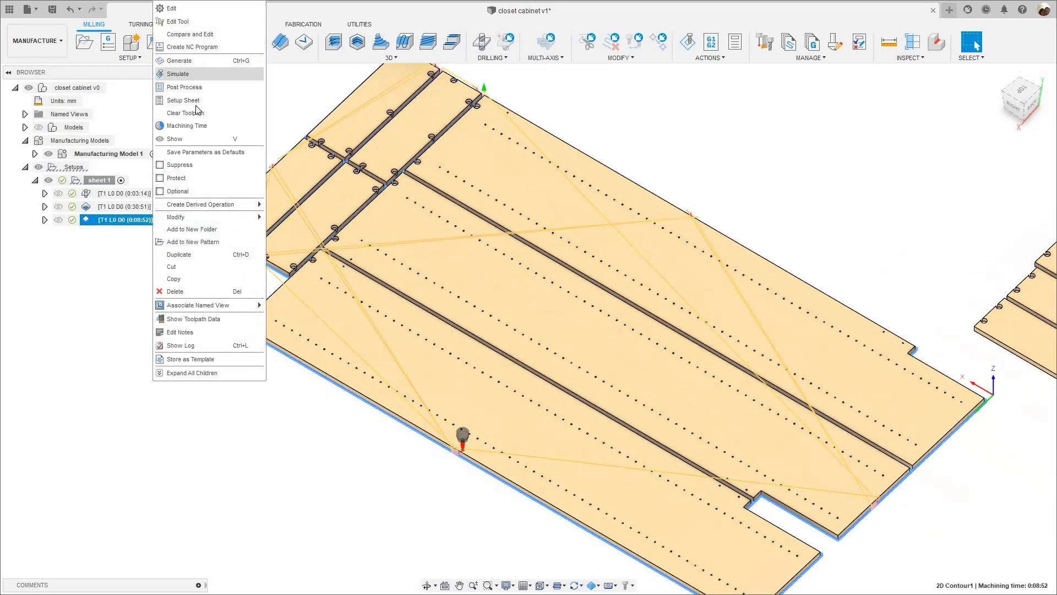
{"action": "left_click", "coordinate": [197, 125]}
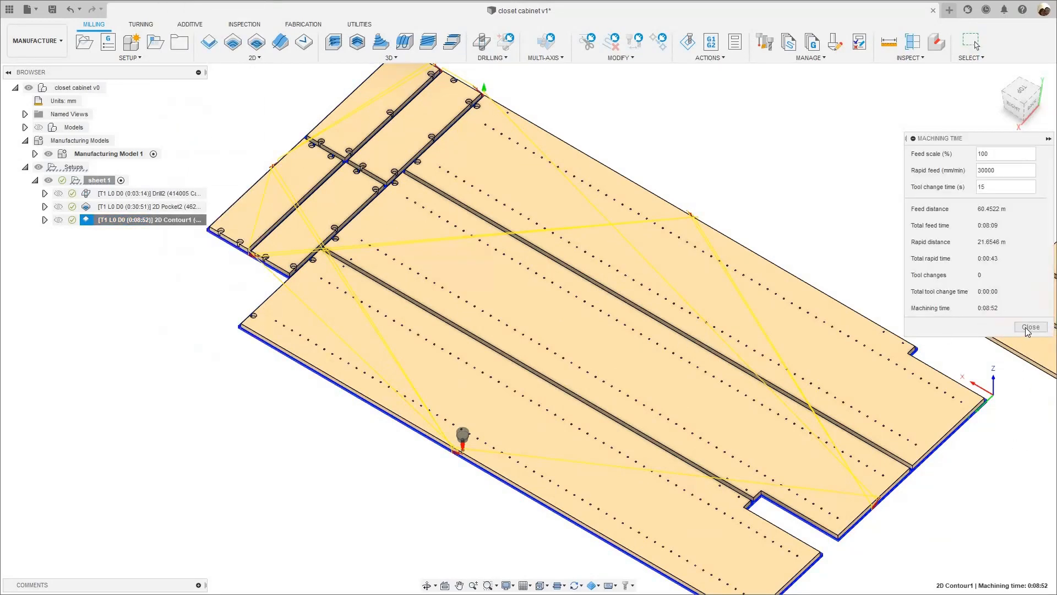
{"action": "key", "text": "Escape"}
{"action": "scroll", "coordinate": [242, 458], "scroll_direction": "down", "scroll_amount": 4}
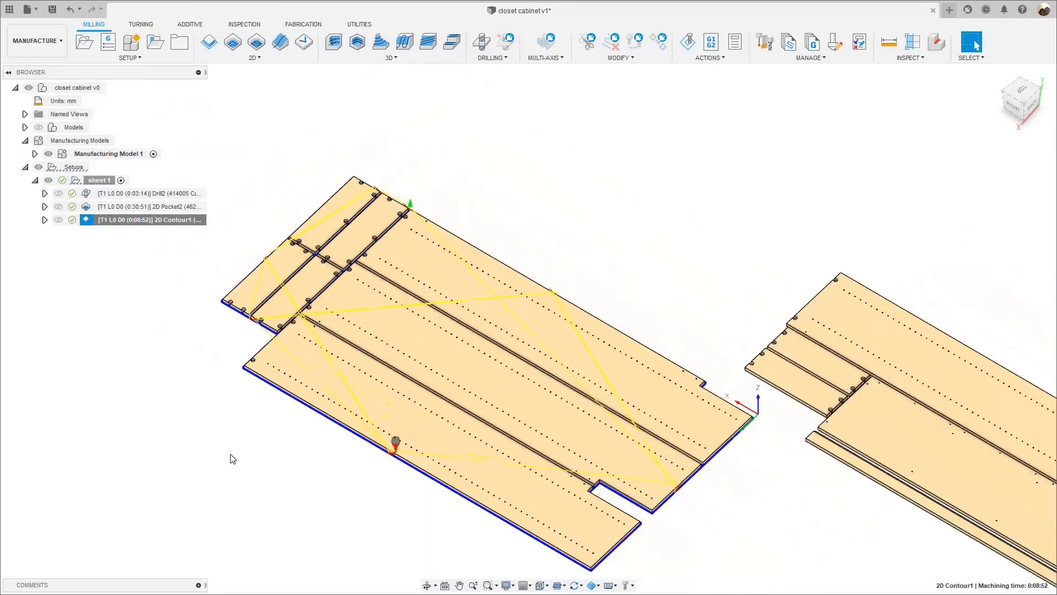
- Open the simulation of the regenerated 2D Contour, raise the playback speed slightly and start playback around the long panels
{"action": "right_click", "coordinate": [168, 219]}
{"action": "left_click", "coordinate": [194, 74]}
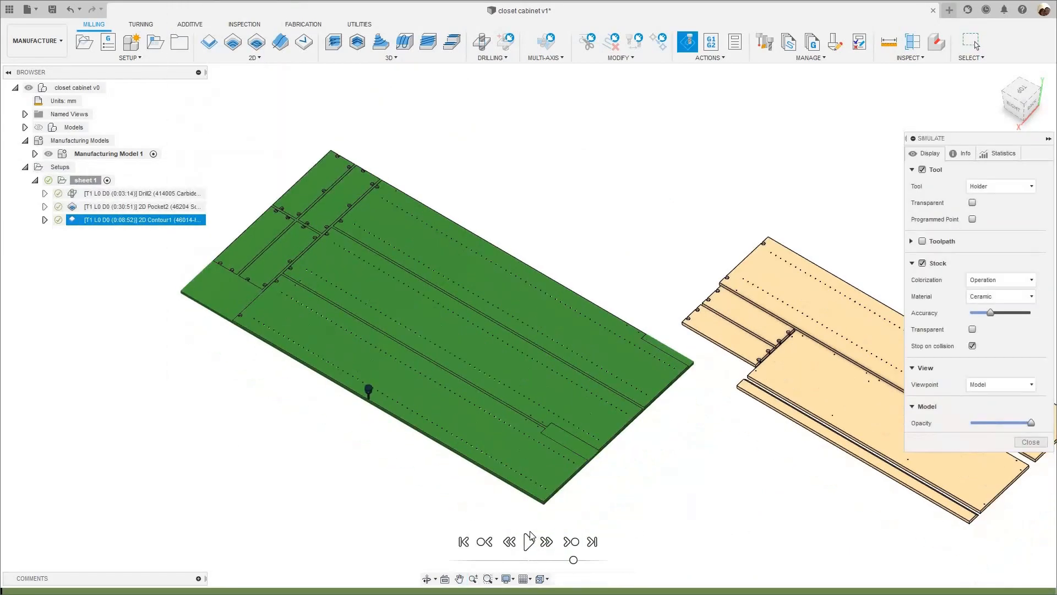
{"action": "scroll", "coordinate": [537, 521], "scroll_direction": "up", "scroll_amount": 5}
{"action": "middle_click_drag", "start_coordinate": [265, 306], "coordinate": [407, 368]}
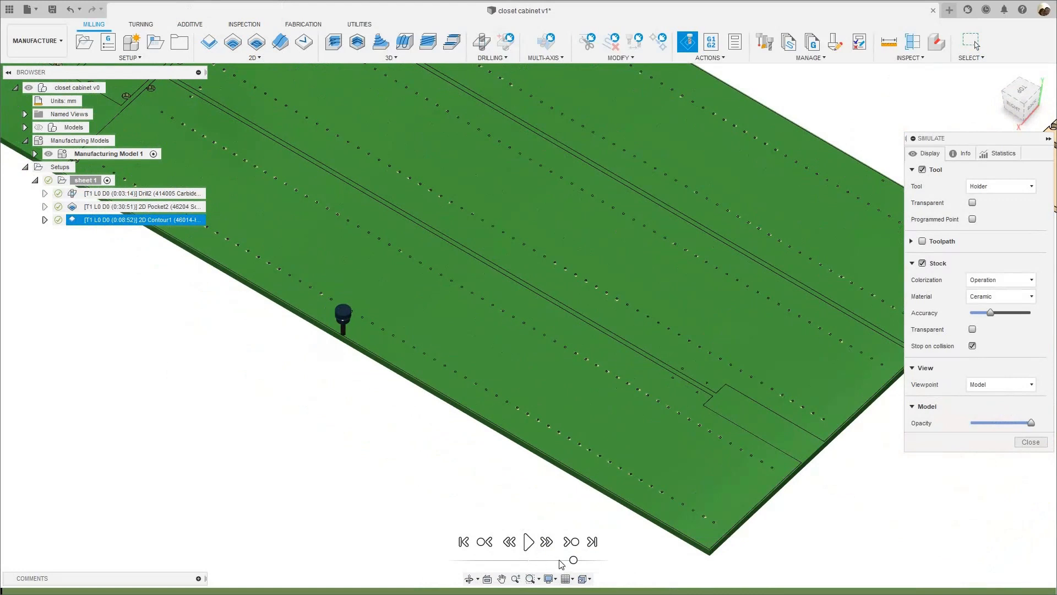
{"action": "left_click_drag", "start_coordinate": [562, 560], "coordinate": [575, 561]}
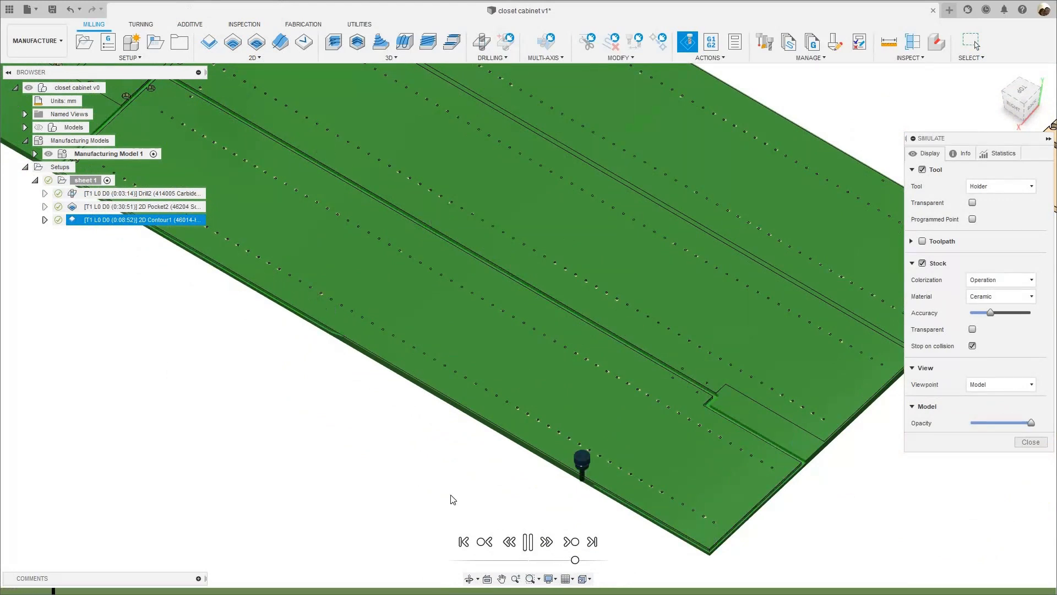
- Follow the simulated cuts in their preserved order around sheet 1's long, notched and short panels, and close the simulation
{"action": "scroll", "coordinate": [455, 496], "scroll_direction": "down", "scroll_amount": 2}
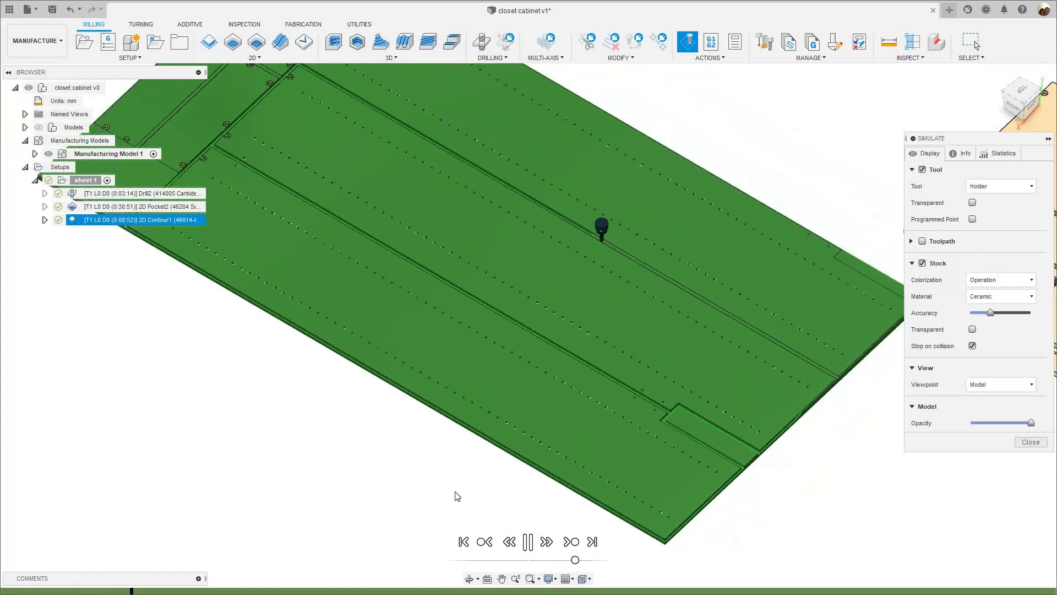
{"action": "scroll", "coordinate": [455, 496], "scroll_direction": "down", "scroll_amount": 2}
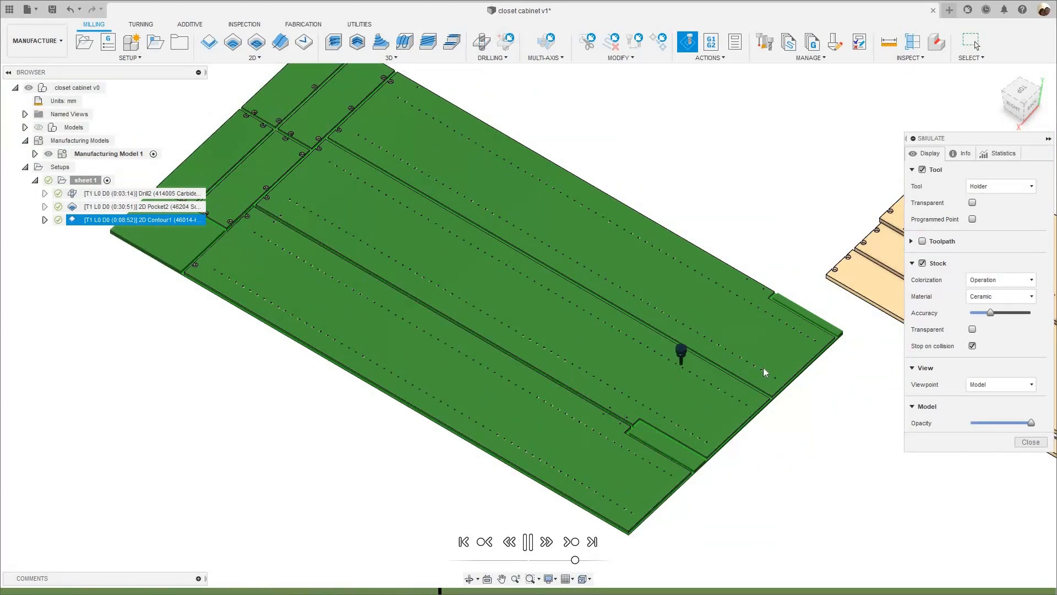
{"action": "middle_click_drag", "start_coordinate": [612, 521], "coordinate": [620, 444]}
{"action": "scroll", "coordinate": [655, 407], "scroll_direction": "up", "scroll_amount": 3}
{"action": "scroll", "coordinate": [369, 362], "scroll_direction": "up", "scroll_amount": 2}
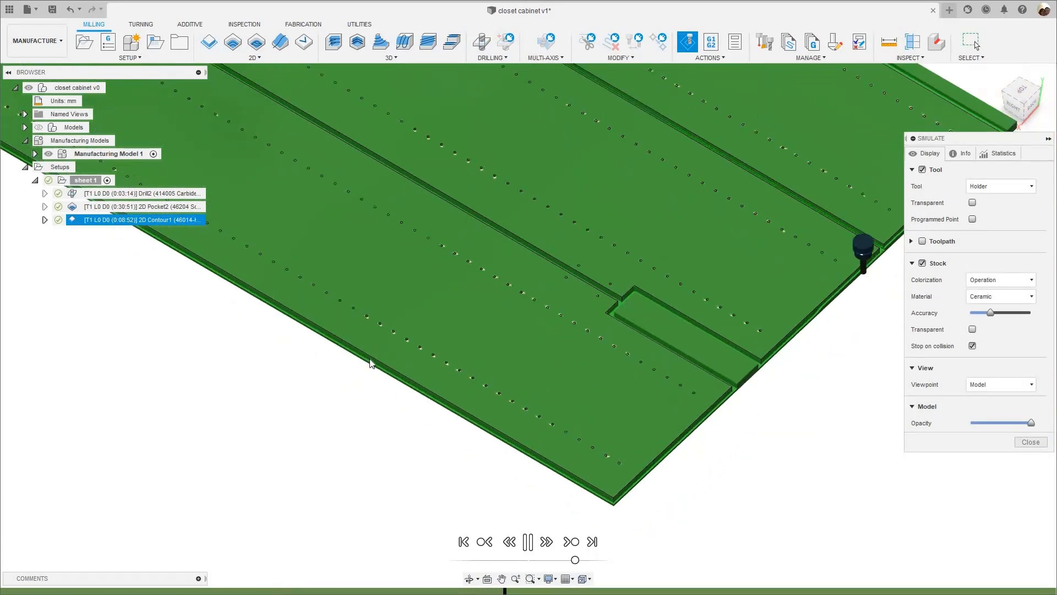
{"action": "scroll", "coordinate": [411, 371], "scroll_direction": "down", "scroll_amount": 2}
{"action": "scroll", "coordinate": [437, 368], "scroll_direction": "up", "scroll_amount": 2}
{"action": "scroll", "coordinate": [440, 369], "scroll_direction": "down", "scroll_amount": 2}
{"action": "scroll", "coordinate": [440, 369], "scroll_direction": "down", "scroll_amount": 5}
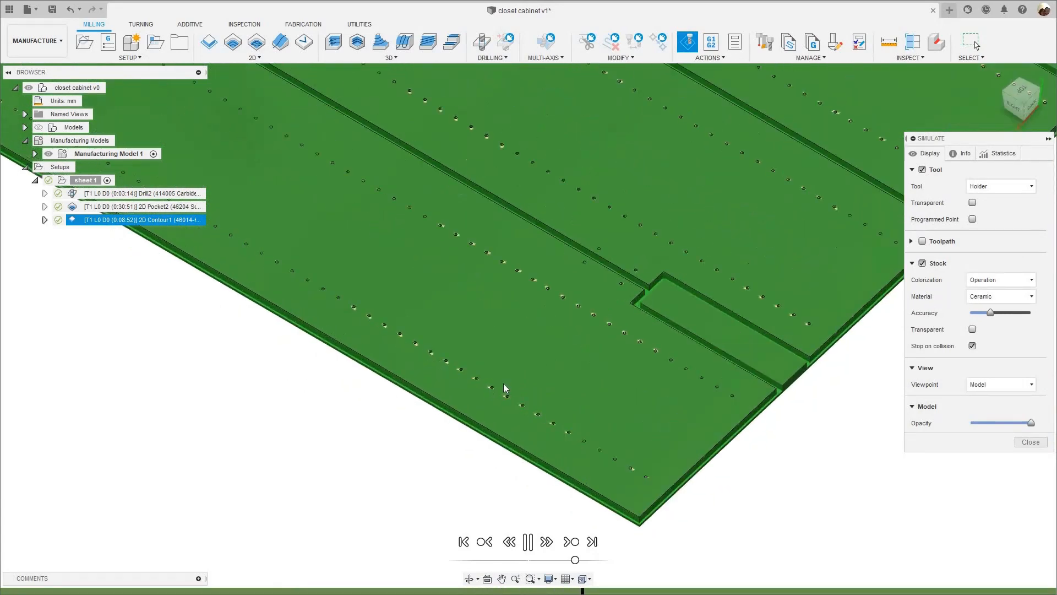
{"action": "scroll", "coordinate": [412, 424], "scroll_direction": "up", "scroll_amount": 3}
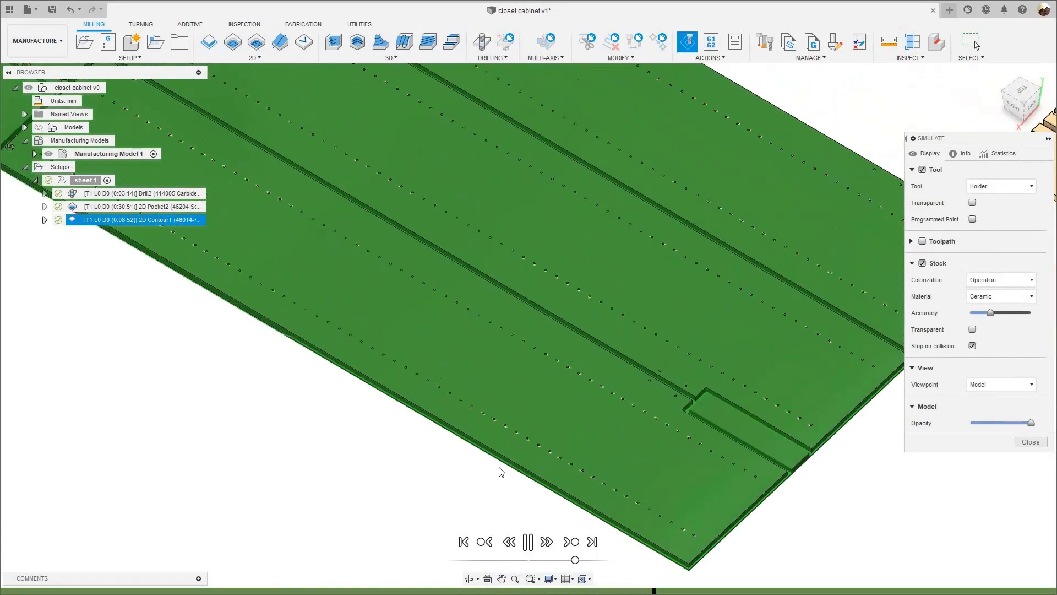
{"action": "scroll", "coordinate": [493, 414], "scroll_direction": "down", "scroll_amount": 1}
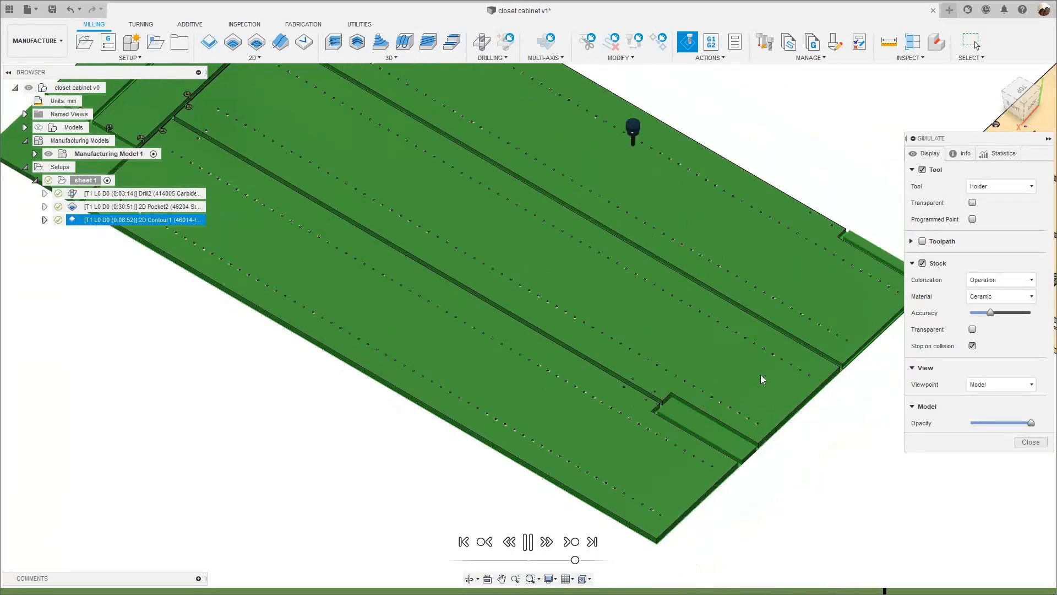
{"action": "scroll", "coordinate": [783, 382], "scroll_direction": "down", "scroll_amount": 2}
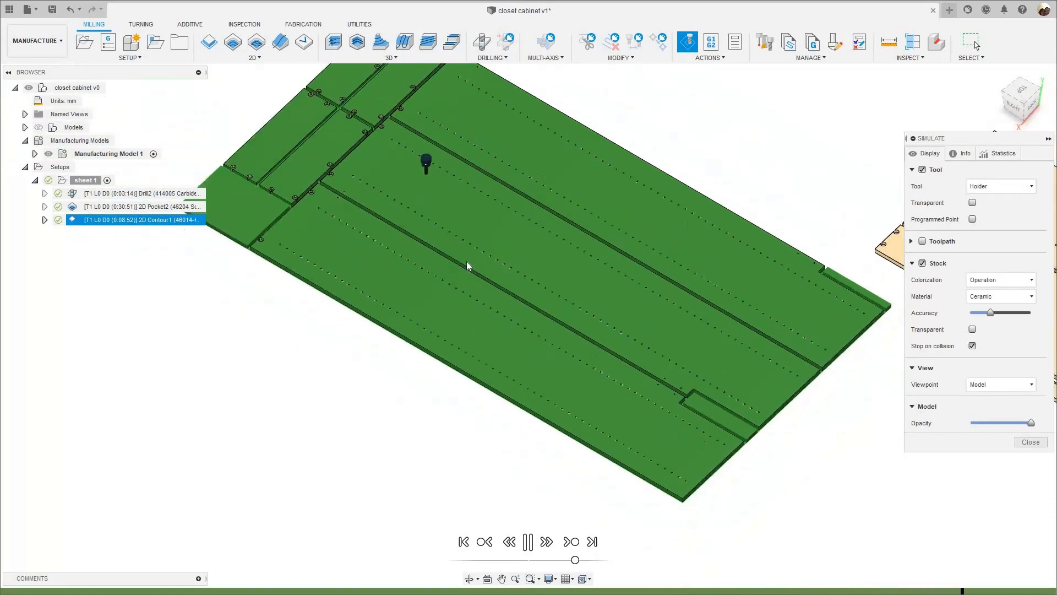
{"action": "middle_click_drag", "start_coordinate": [239, 240], "coordinate": [238, 271]}
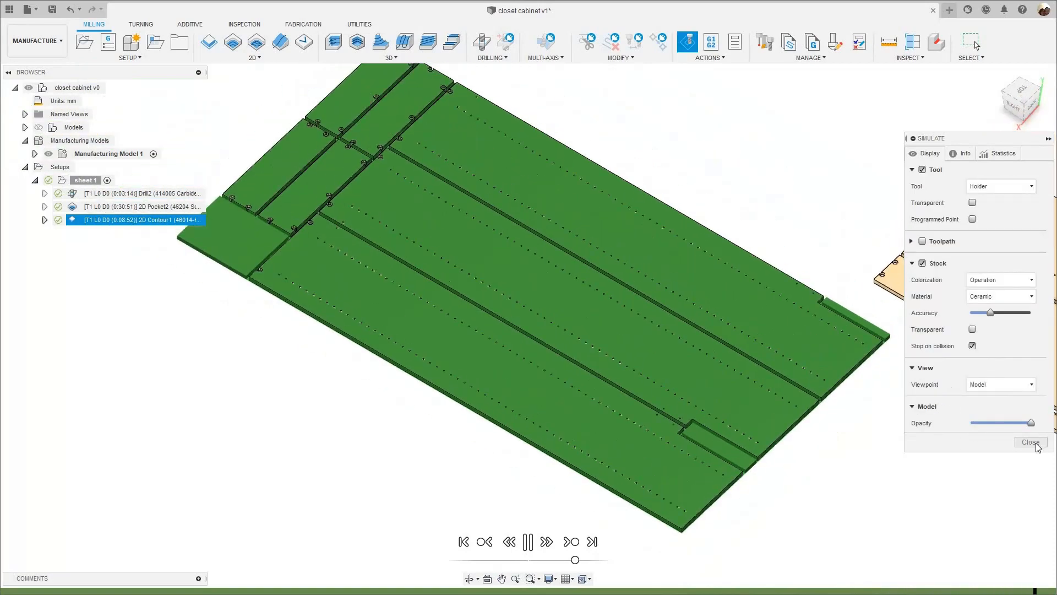
{"action": "left_click", "coordinate": [1035, 442]}
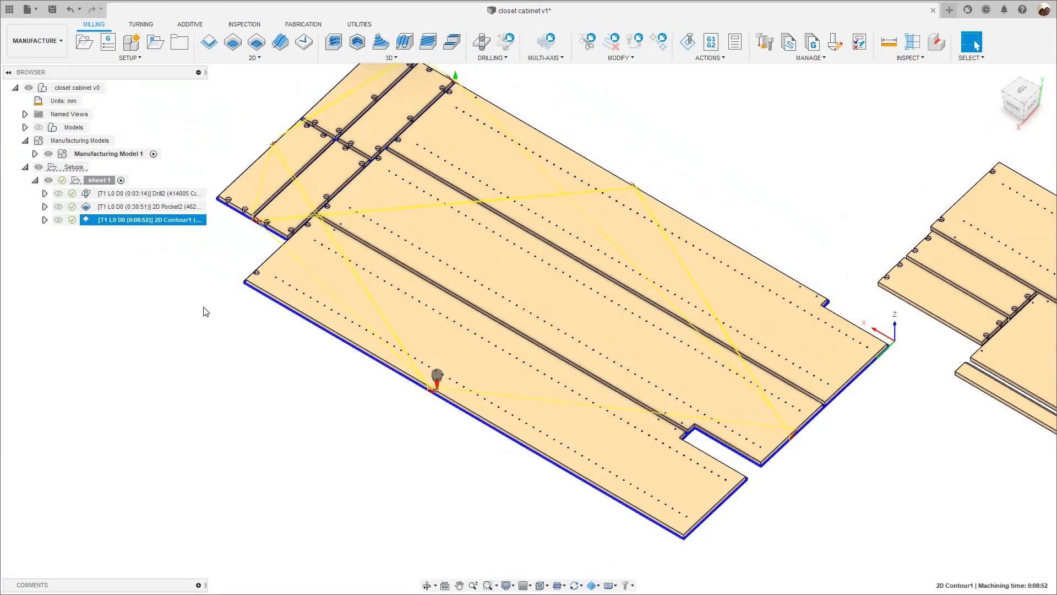
- Edit sheet 1's 2D Contour and enable Order by Islands under Multiple Depths in its pass settings
{"action": "scroll", "coordinate": [164, 265], "scroll_direction": "down", "scroll_amount": 3}
{"action": "middle_click_drag", "start_coordinate": [366, 164], "coordinate": [439, 233]}
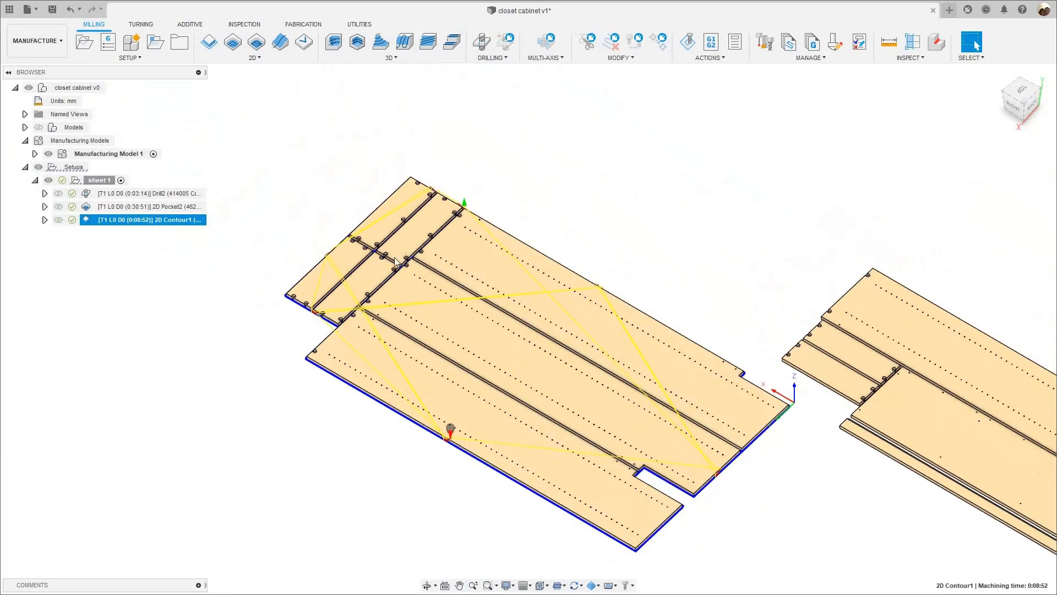
{"action": "middle_click_drag", "start_coordinate": [613, 242], "coordinate": [600, 234]}
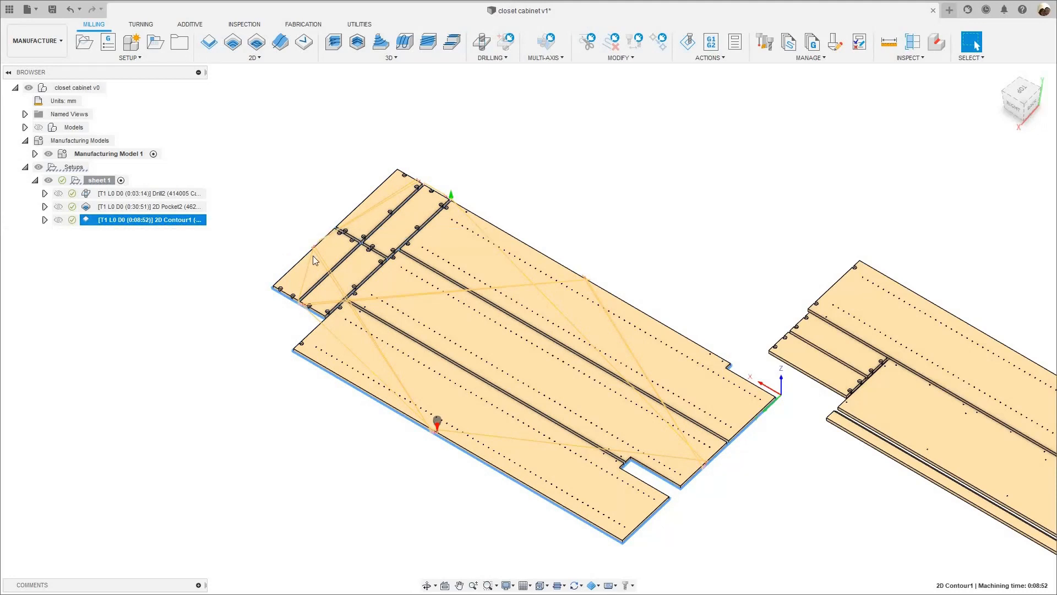
{"action": "right_click", "coordinate": [158, 223]}
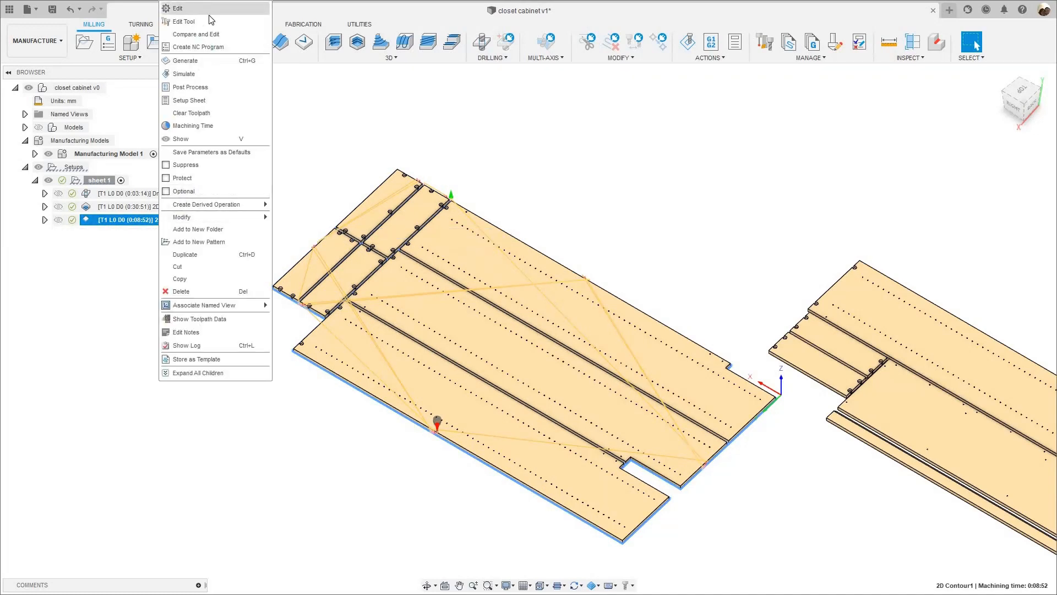
{"action": "left_click", "coordinate": [972, 155]}
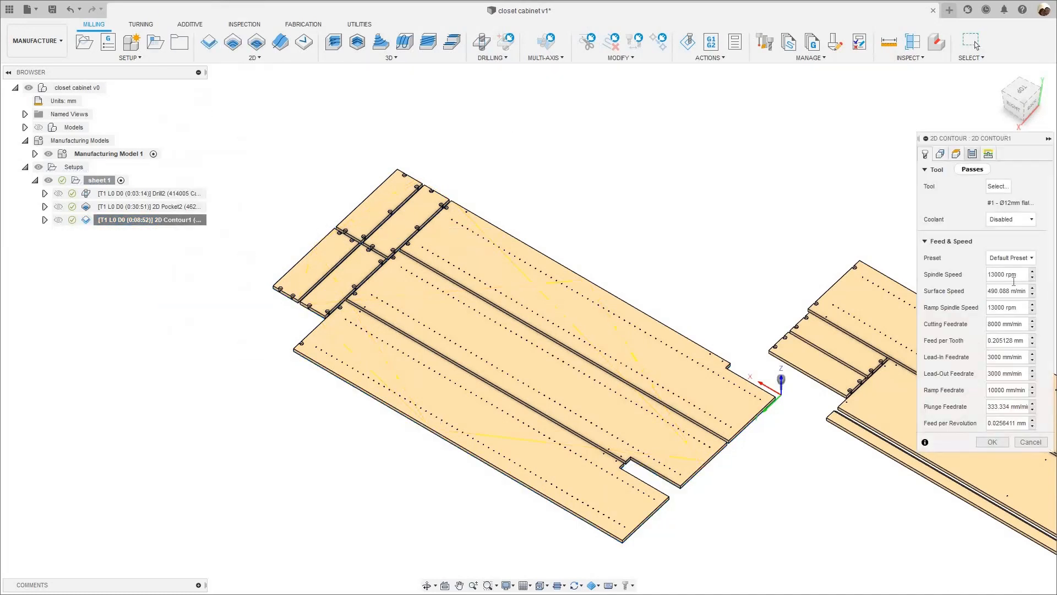
{"action": "scroll", "coordinate": [1035, 423], "scroll_direction": "down", "scroll_amount": 3}
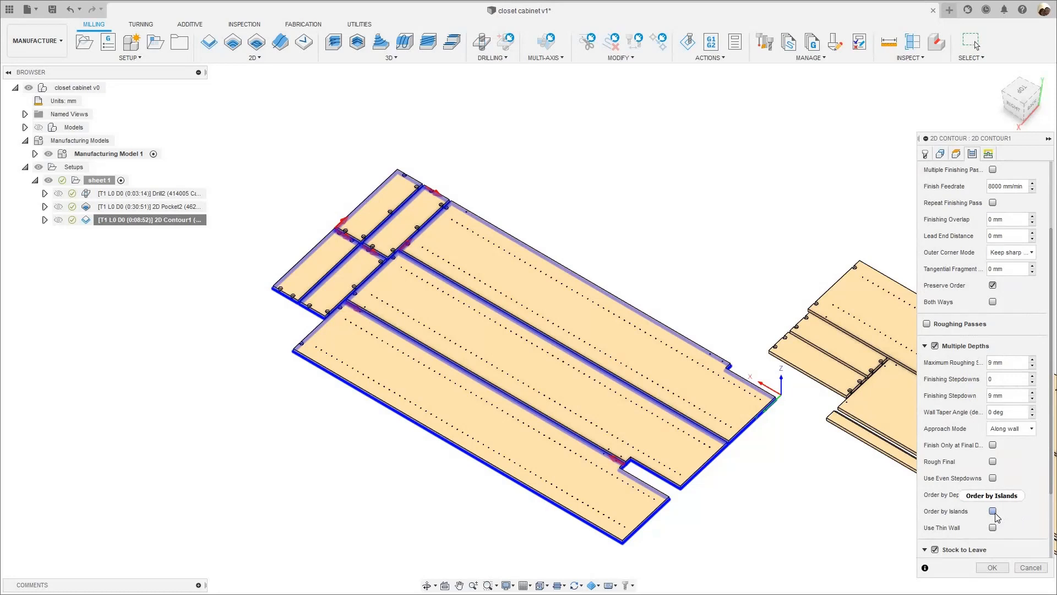
{"action": "mouse_move", "coordinate": [995, 516]}
{"action": "left_click", "coordinate": [1034, 514]}
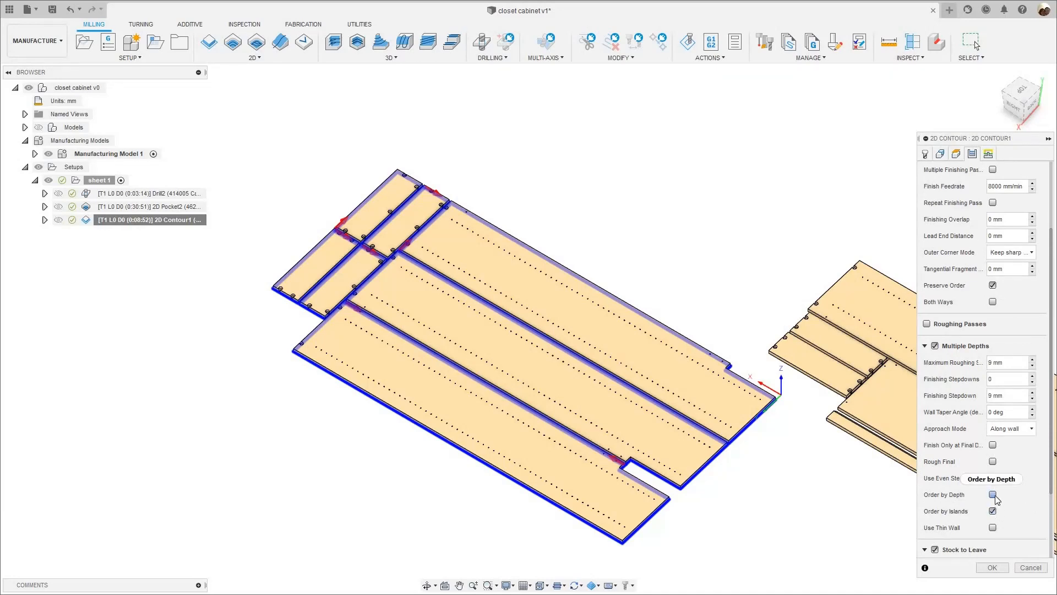
- Try Order by Depth and Use Even Stepdowns, switch both off to keep Order by Islands, and accept the 2D Contour settings
{"action": "mouse_move", "coordinate": [995, 494]}
{"action": "left_click", "coordinate": [993, 493]}
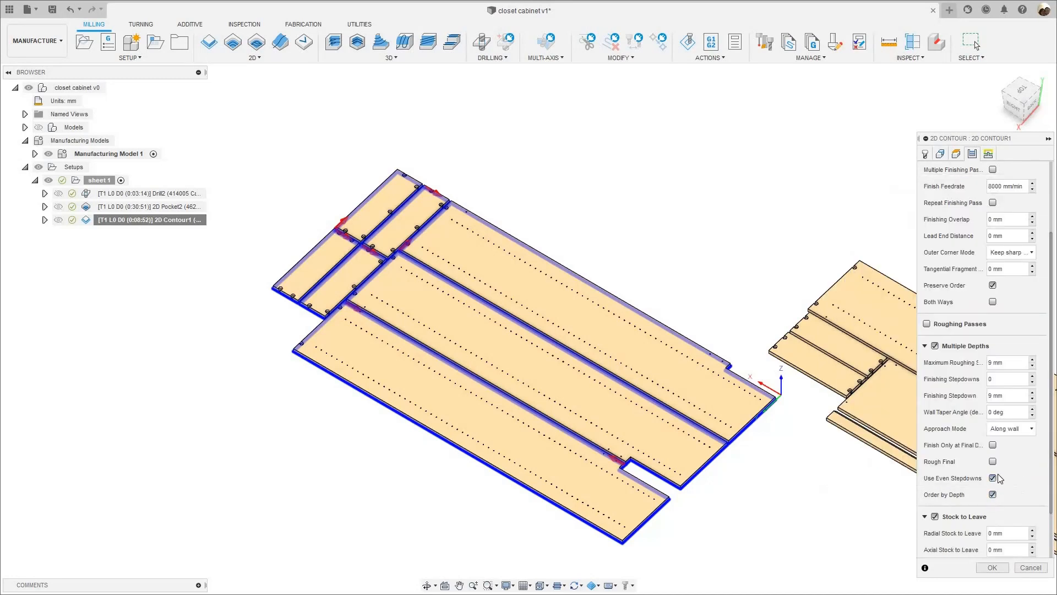
{"action": "scroll", "coordinate": [1003, 483], "scroll_direction": "down", "scroll_amount": 3}
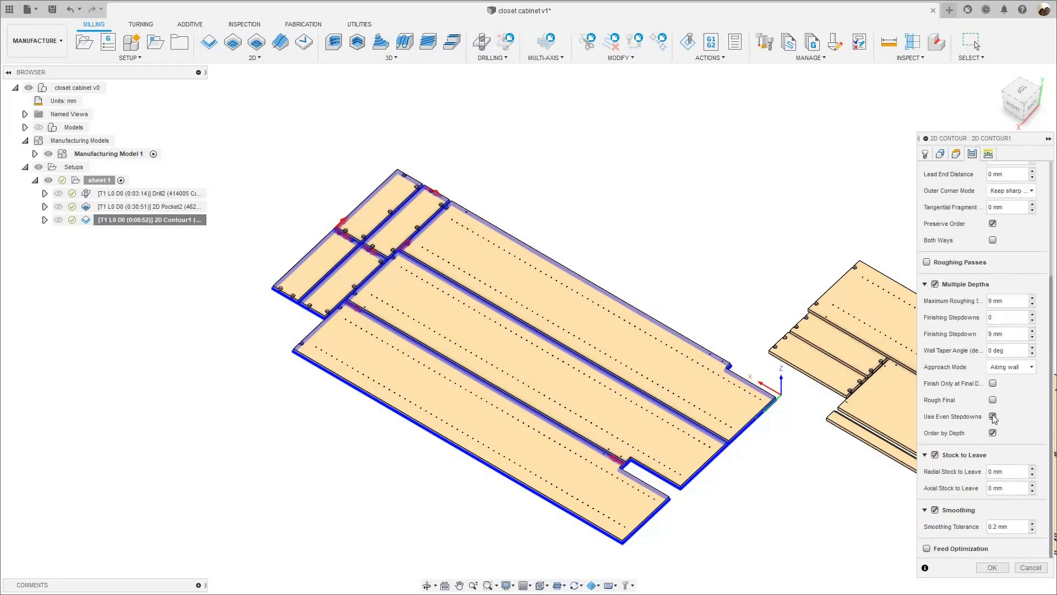
{"action": "left_click", "coordinate": [993, 416]}
{"action": "left_click", "coordinate": [993, 433]}
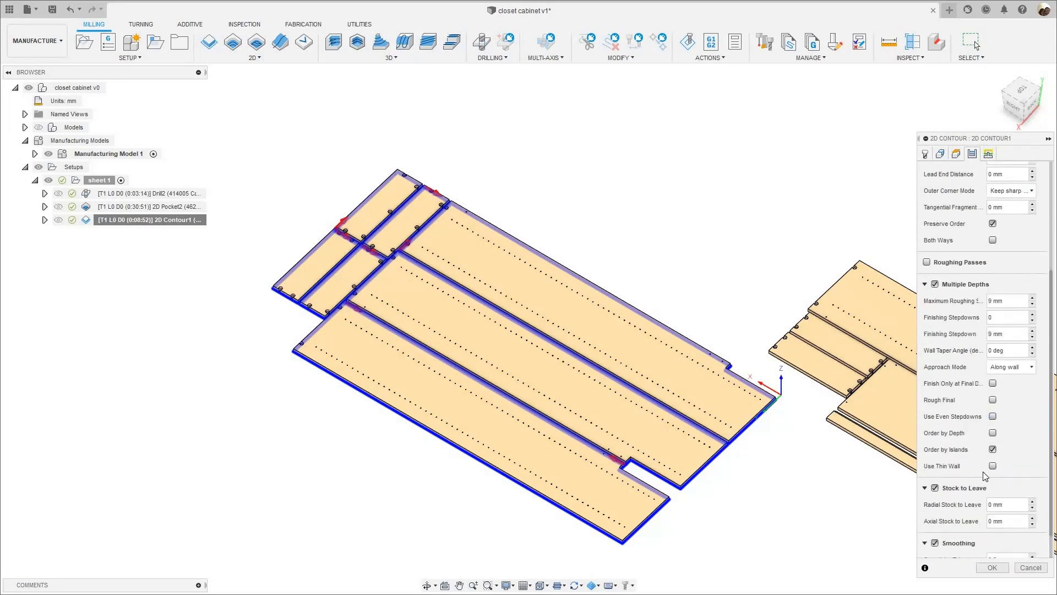
{"action": "left_click", "coordinate": [993, 434]}
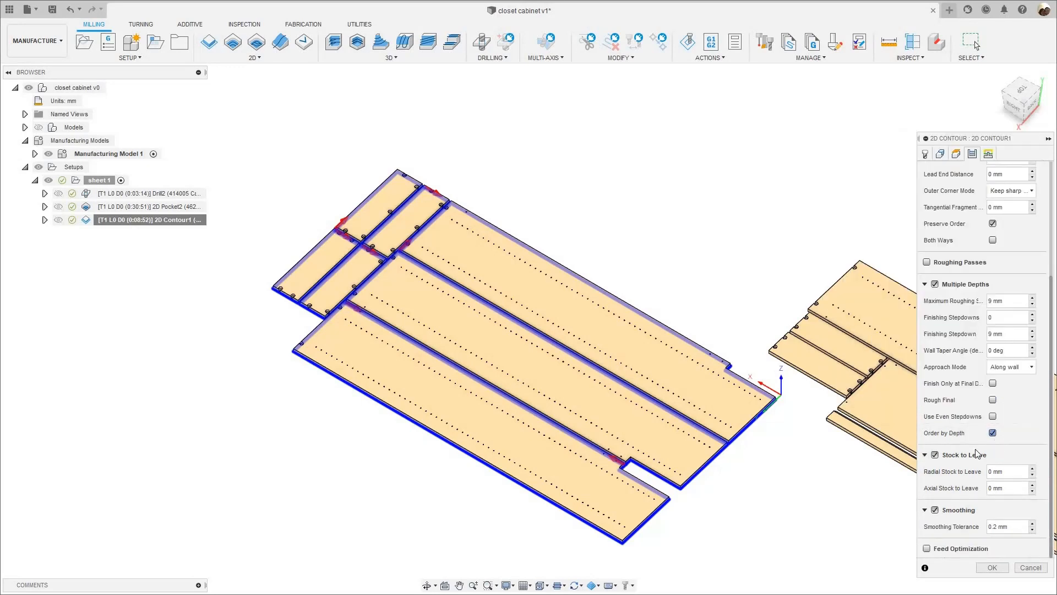
{"action": "left_click", "coordinate": [993, 433]}
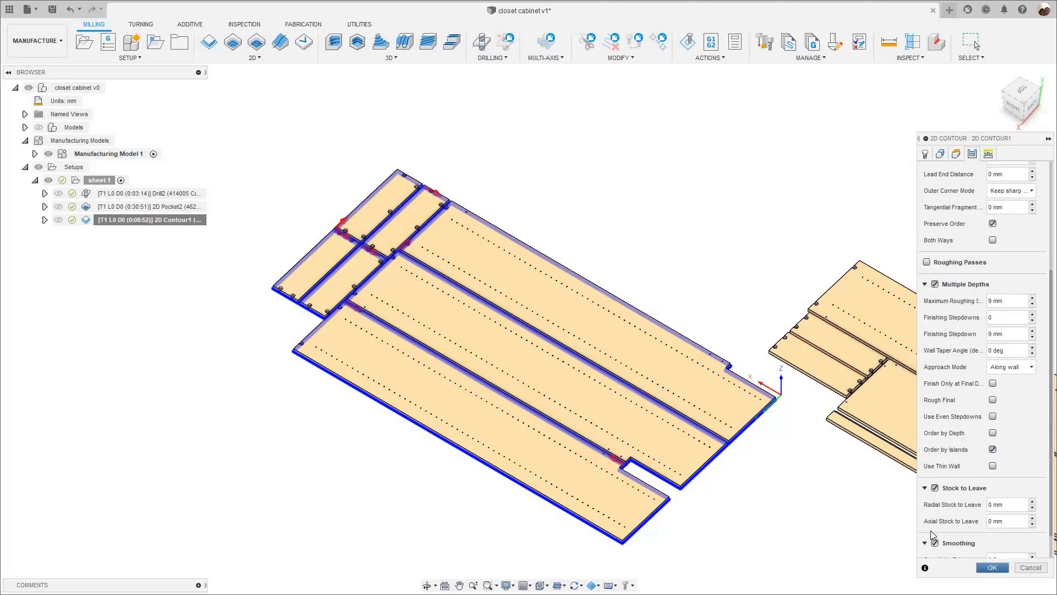
{"action": "left_click", "coordinate": [992, 568]}
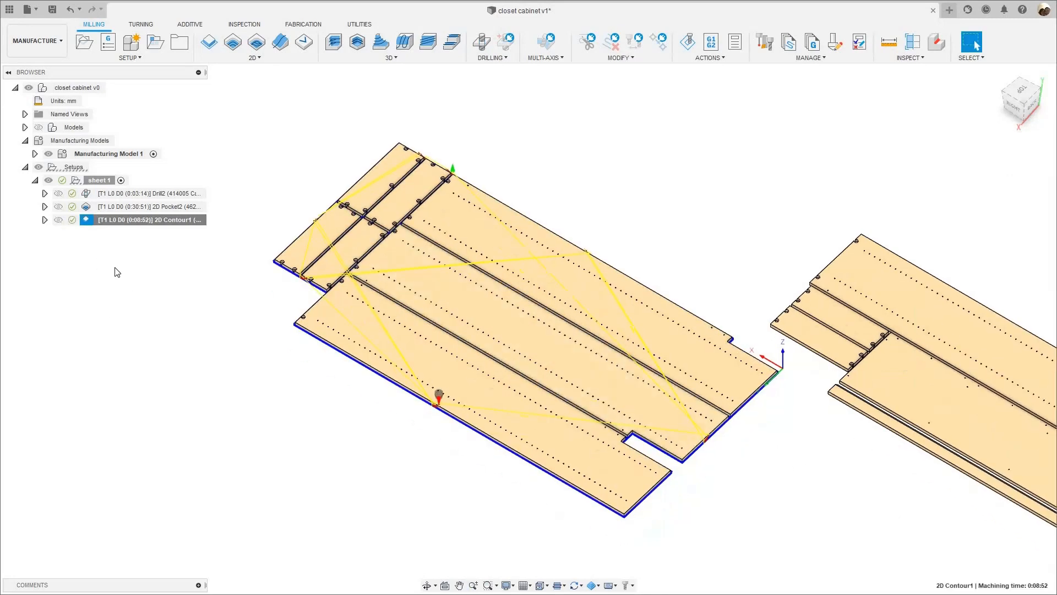
- Simulate the 2D Contour with islands ordering and inspect the cut depth at the corner of the outermost long panel
{"action": "right_click", "coordinate": [148, 219]}
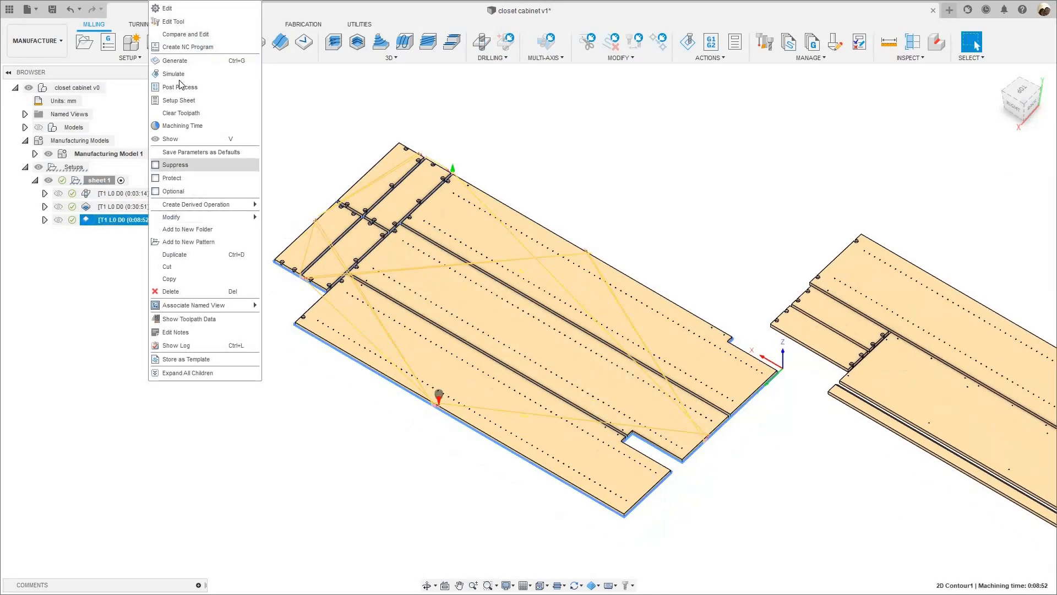
{"action": "left_click", "coordinate": [176, 74]}
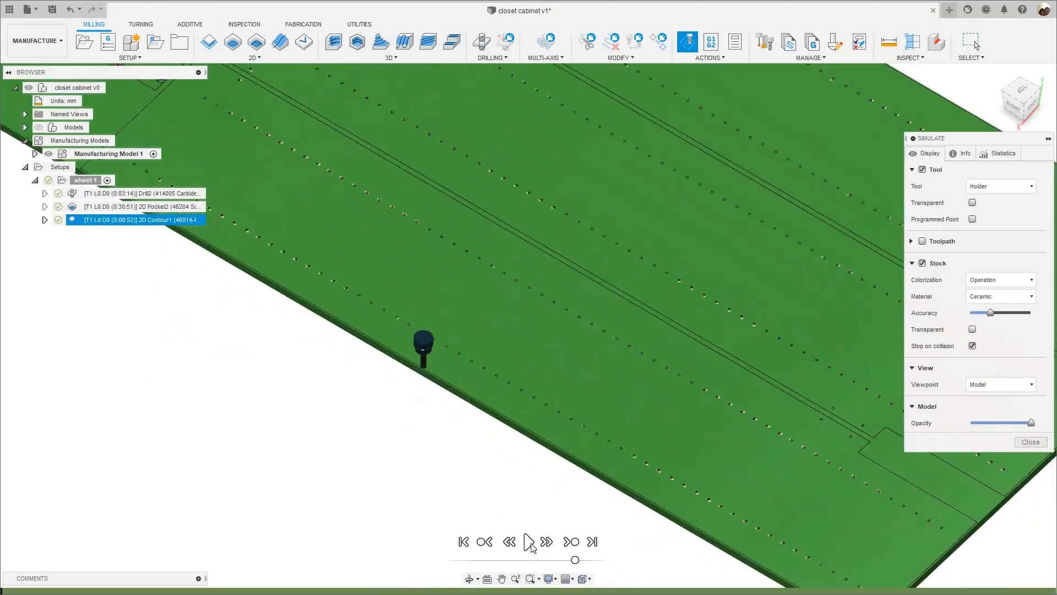
{"action": "left_click", "coordinate": [529, 543]}
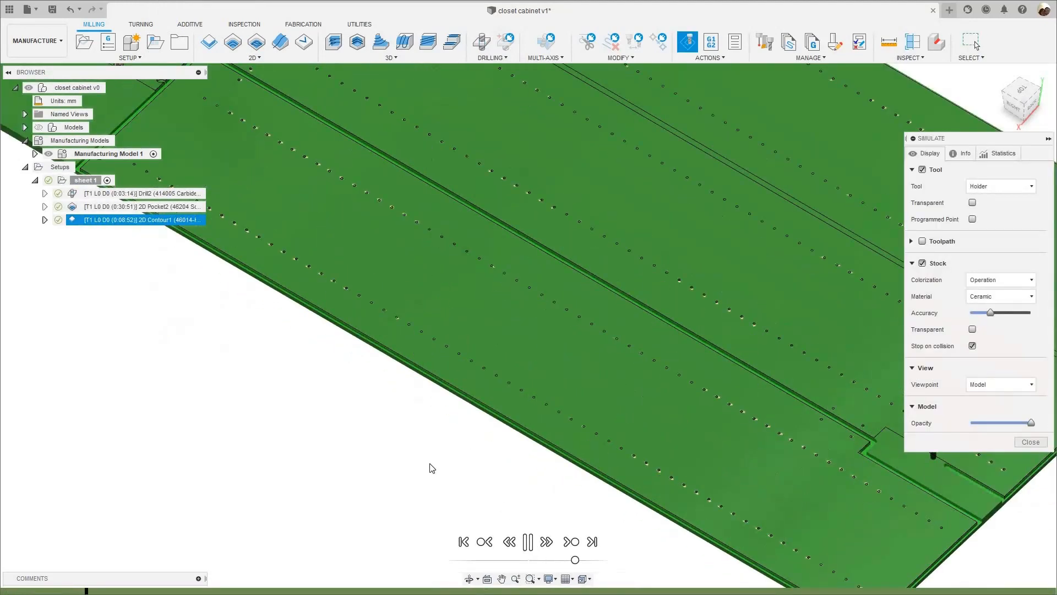
{"action": "scroll", "coordinate": [433, 467], "scroll_direction": "down", "scroll_amount": 3}
{"action": "scroll", "coordinate": [454, 376], "scroll_direction": "down", "scroll_amount": 3}
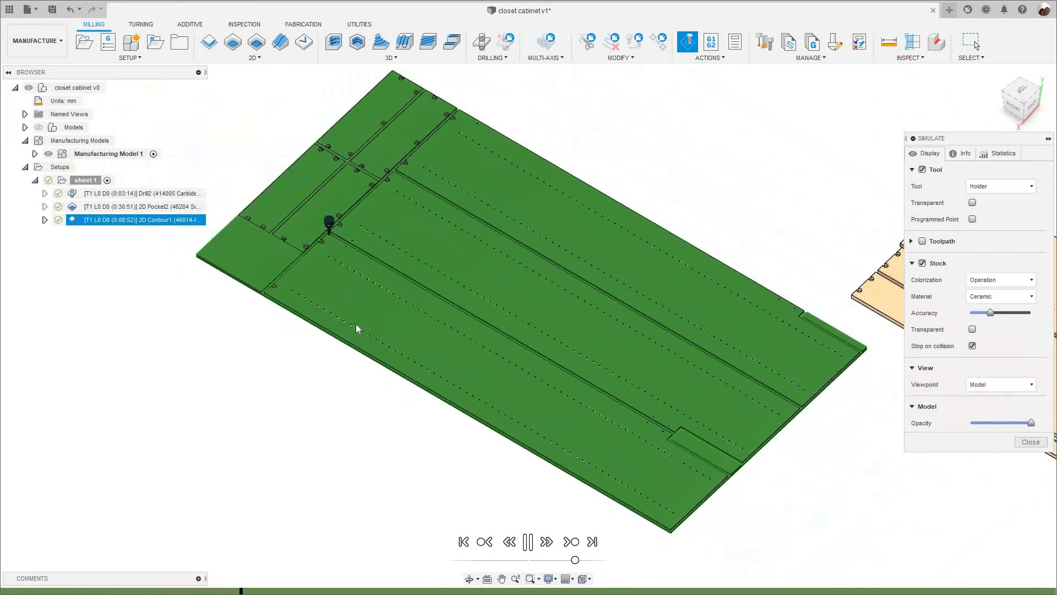
{"action": "scroll", "coordinate": [314, 331], "scroll_direction": "up", "scroll_amount": 2}
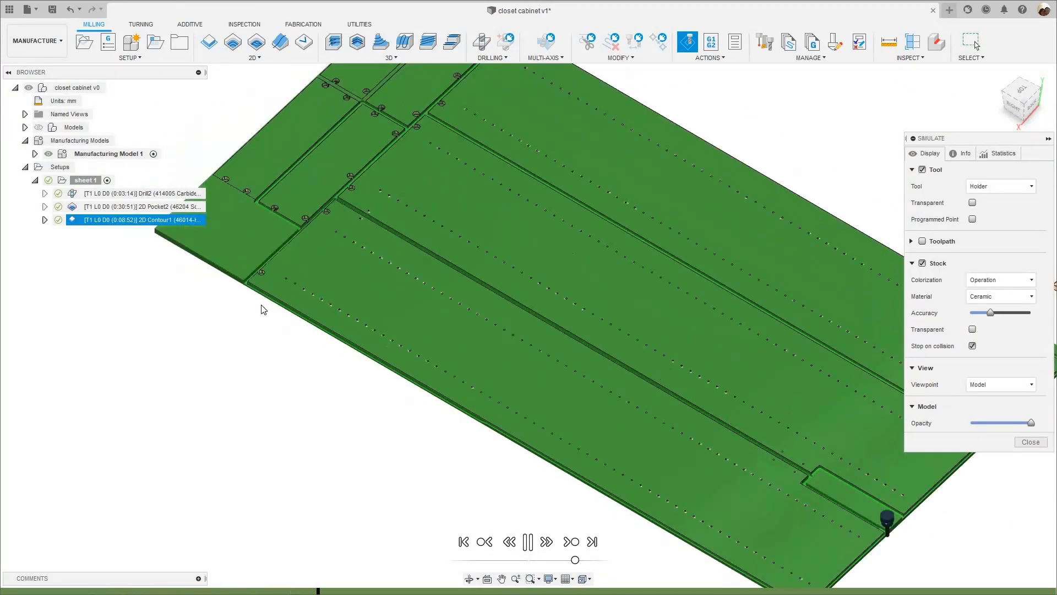
{"action": "scroll", "coordinate": [232, 284], "scroll_direction": "up", "scroll_amount": 5}
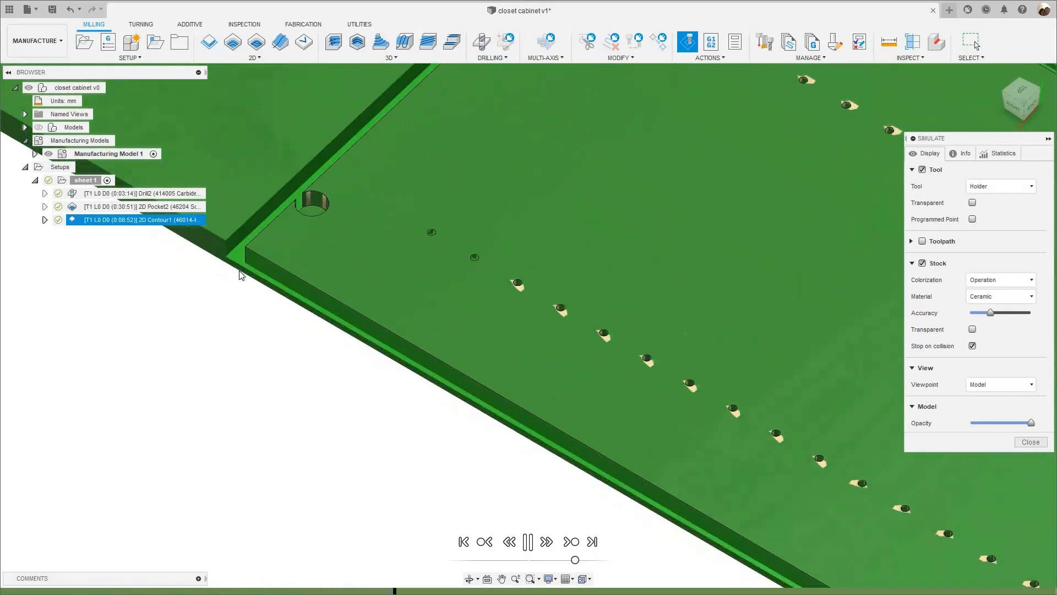
- Follow the remaining simulated cuts across sheet 1's long, notched and short panels, and close the simulation
{"action": "scroll", "coordinate": [239, 273], "scroll_direction": "down", "scroll_amount": 5}
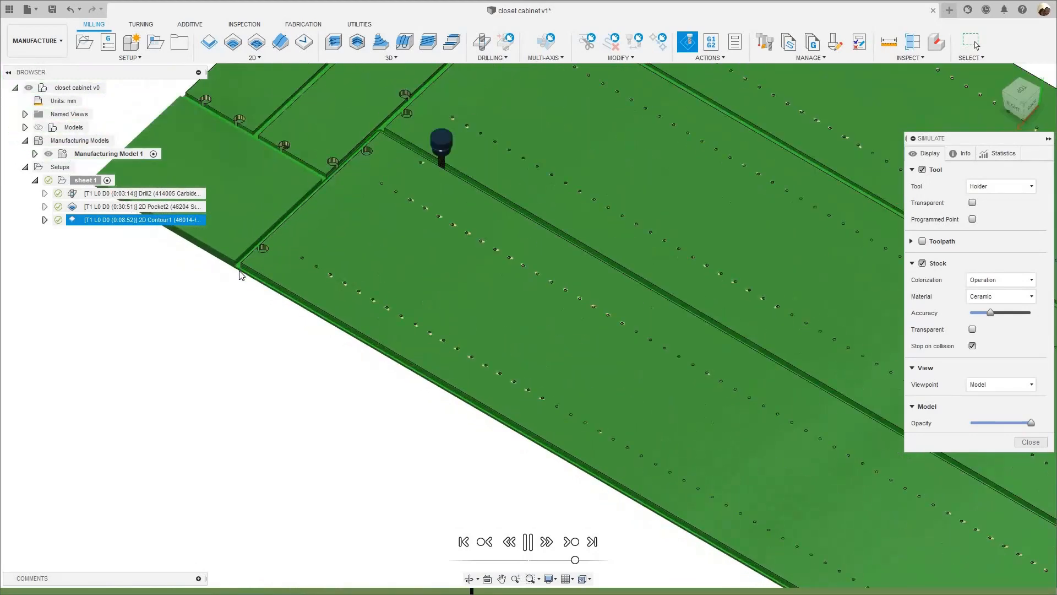
{"action": "scroll", "coordinate": [295, 288], "scroll_direction": "down", "scroll_amount": 8}
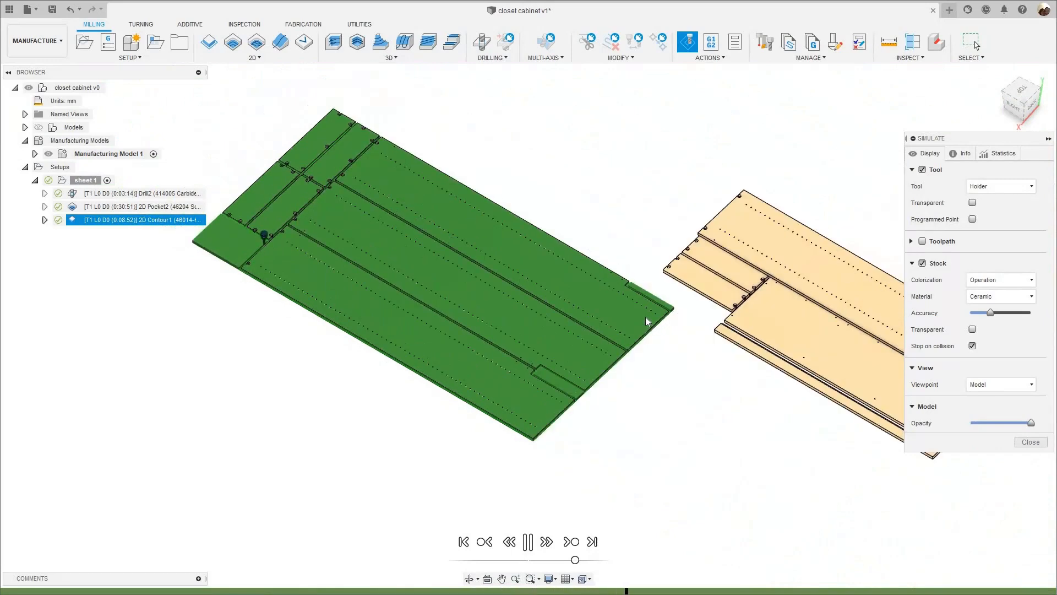
{"action": "scroll", "coordinate": [585, 456], "scroll_direction": "up", "scroll_amount": 3}
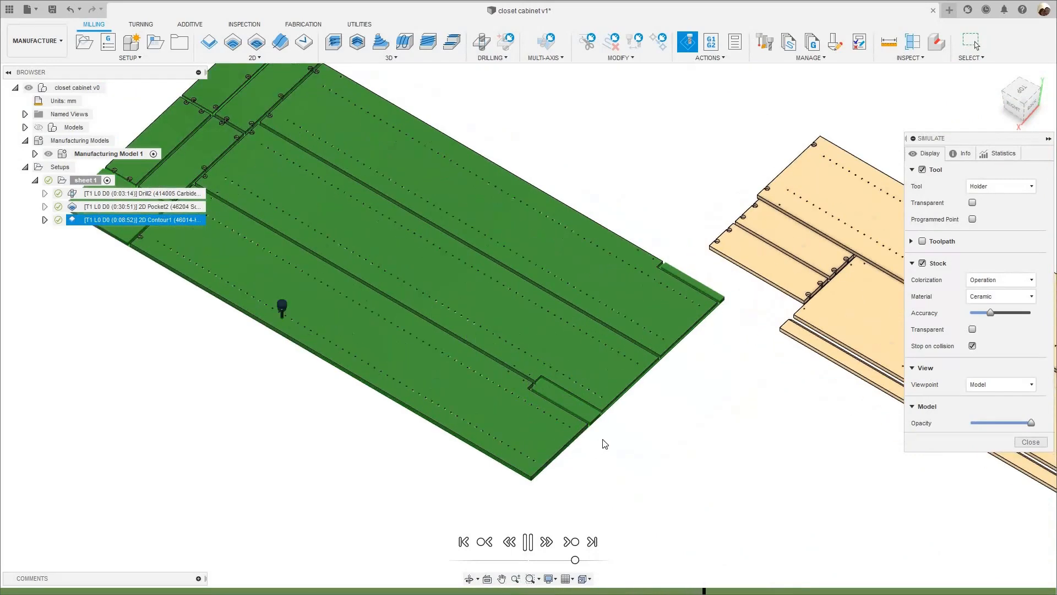
{"action": "scroll", "coordinate": [606, 441], "scroll_direction": "down", "scroll_amount": 2}
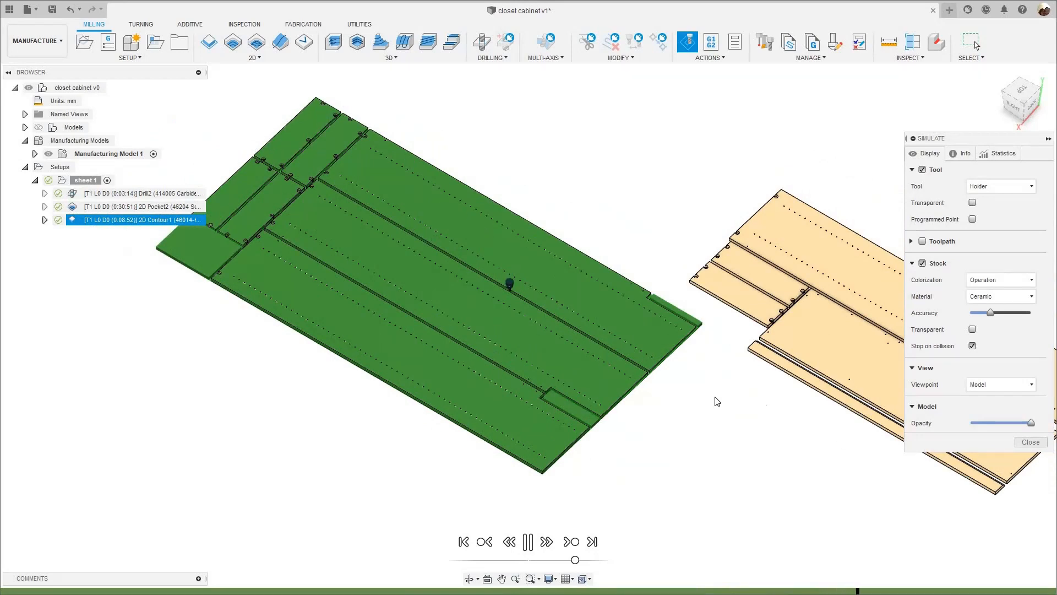
{"action": "scroll", "coordinate": [683, 394], "scroll_direction": "up", "scroll_amount": 2}
{"action": "scroll", "coordinate": [682, 393], "scroll_direction": "down", "scroll_amount": 3}
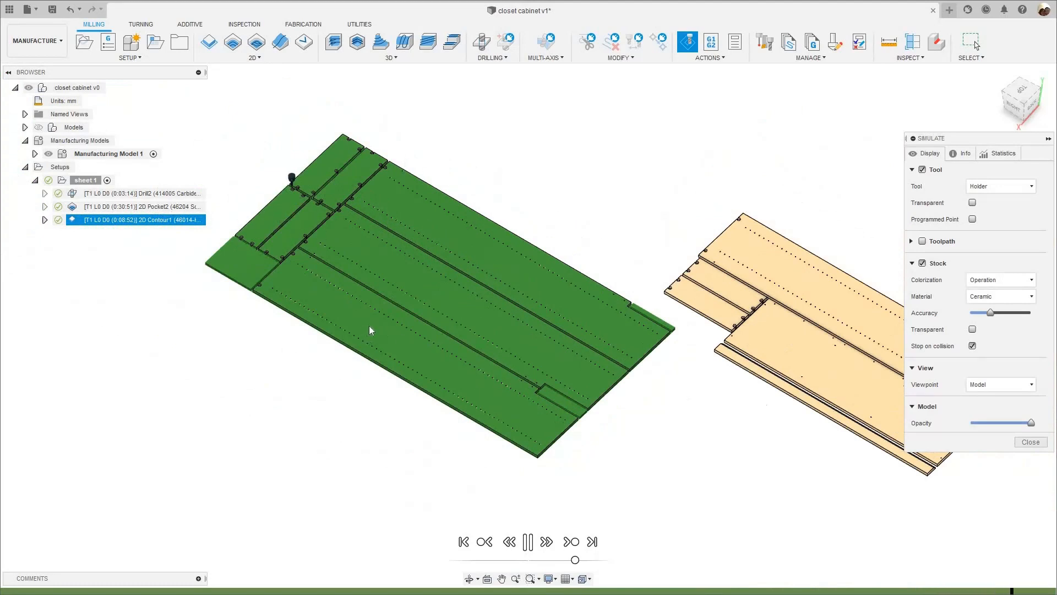
{"action": "scroll", "coordinate": [375, 327], "scroll_direction": "up", "scroll_amount": 2}
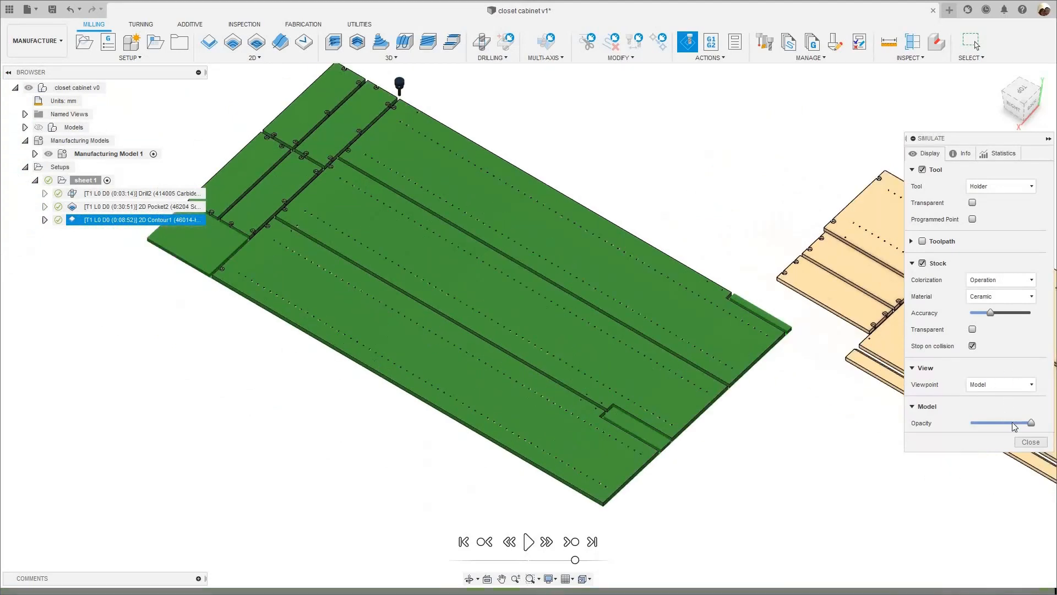
{"action": "left_click", "coordinate": [1028, 441]}
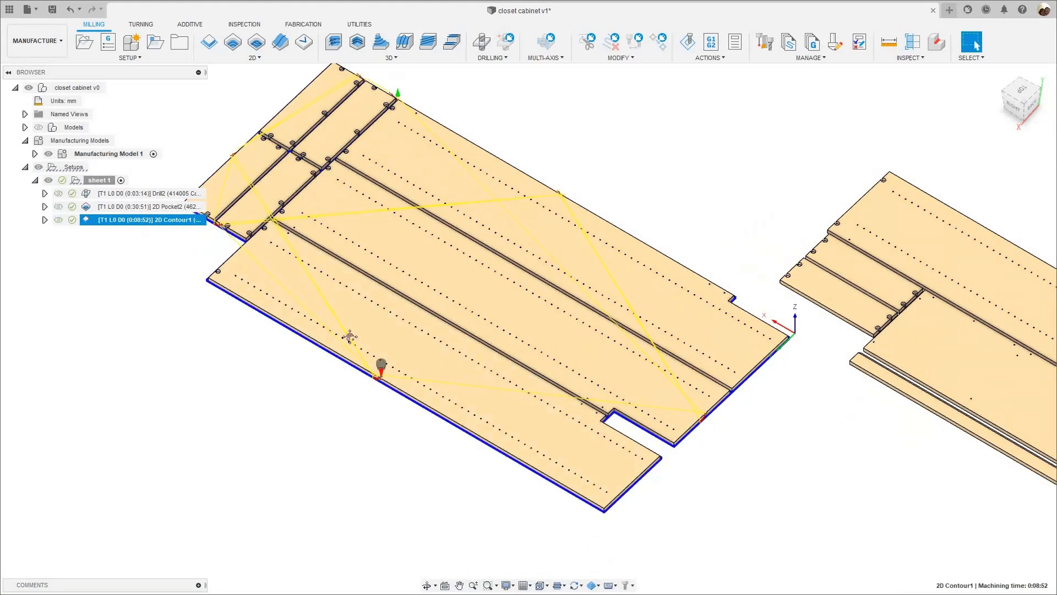
- Enable Both Ways in the 2D Contour's pass settings and accept the changes to regenerate the toolpath
{"action": "middle_click_drag", "start_coordinate": [185, 246], "coordinate": [383, 316]}
{"action": "scroll", "coordinate": [382, 317], "scroll_direction": "down", "scroll_amount": 1}
{"action": "right_click", "coordinate": [167, 220]}
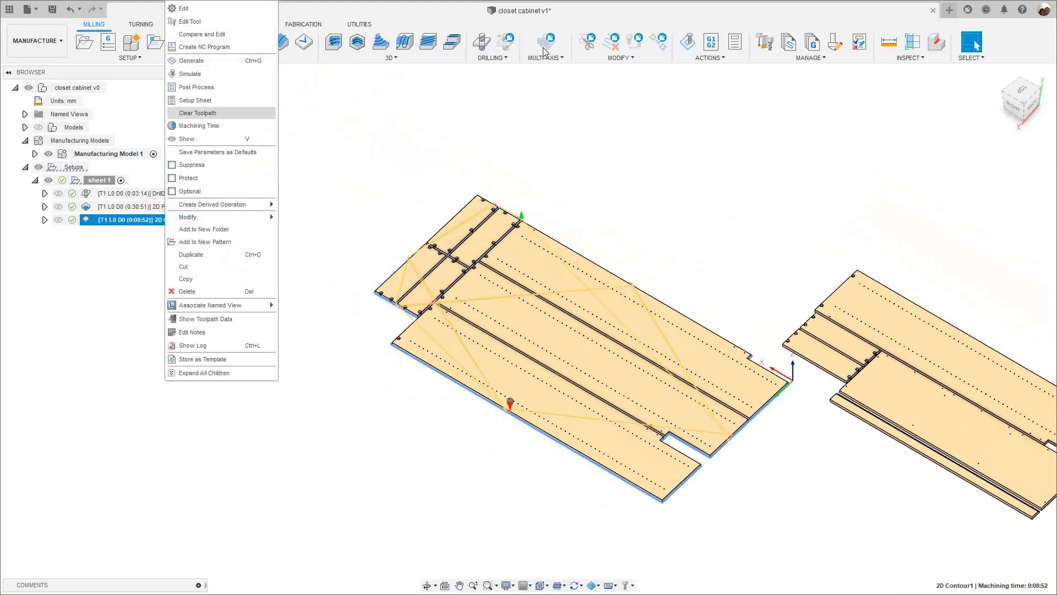
{"action": "left_click", "coordinate": [188, 9]}
{"action": "left_click", "coordinate": [972, 155]}
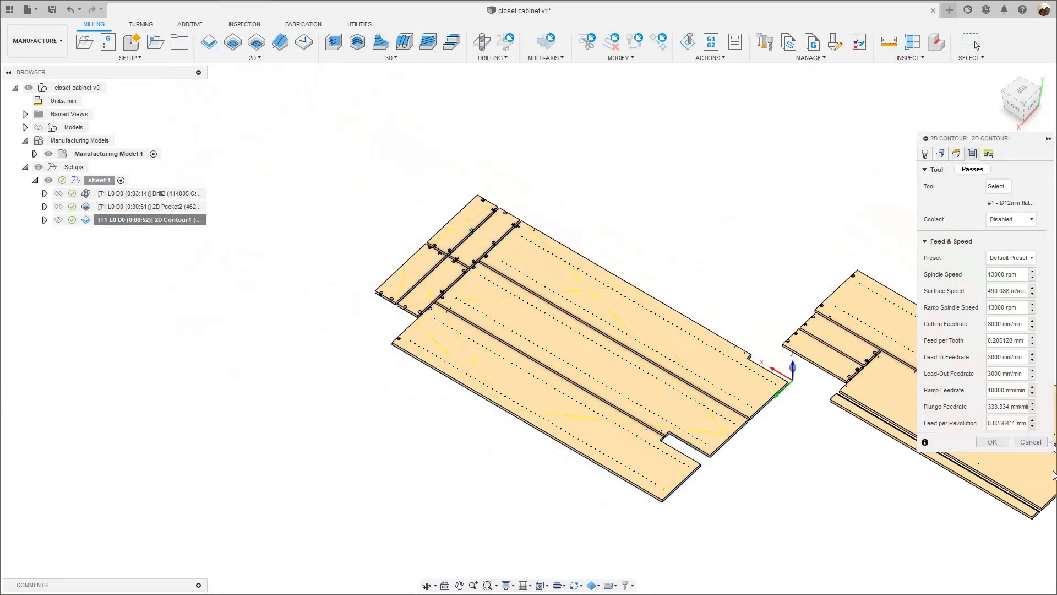
{"action": "scroll", "coordinate": [1029, 422], "scroll_direction": "down", "scroll_amount": 3}
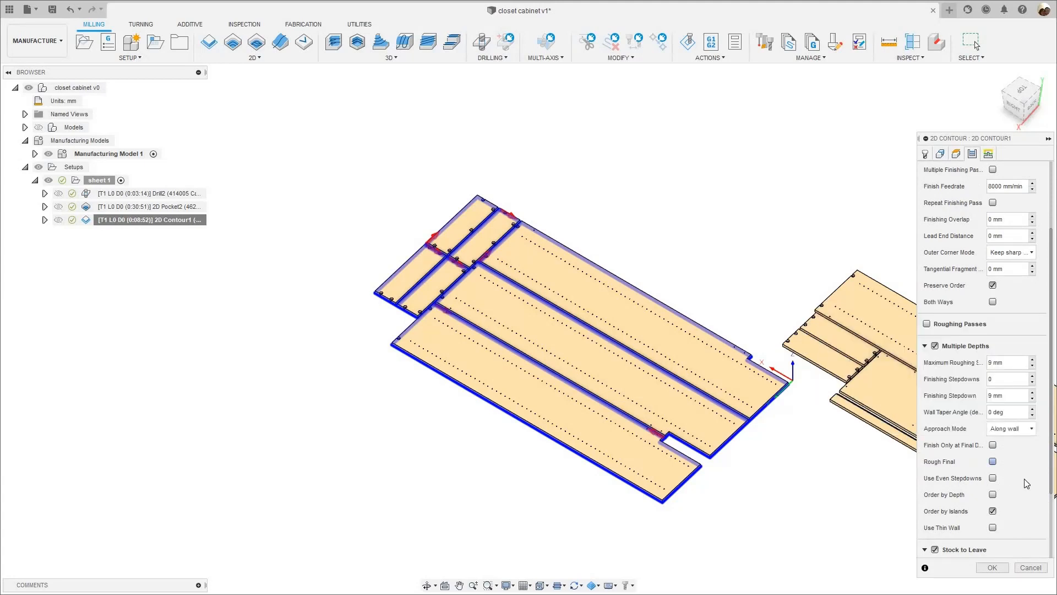
{"action": "left_click", "coordinate": [993, 301]}
{"action": "scroll", "coordinate": [620, 493], "scroll_direction": "up", "scroll_amount": 3}
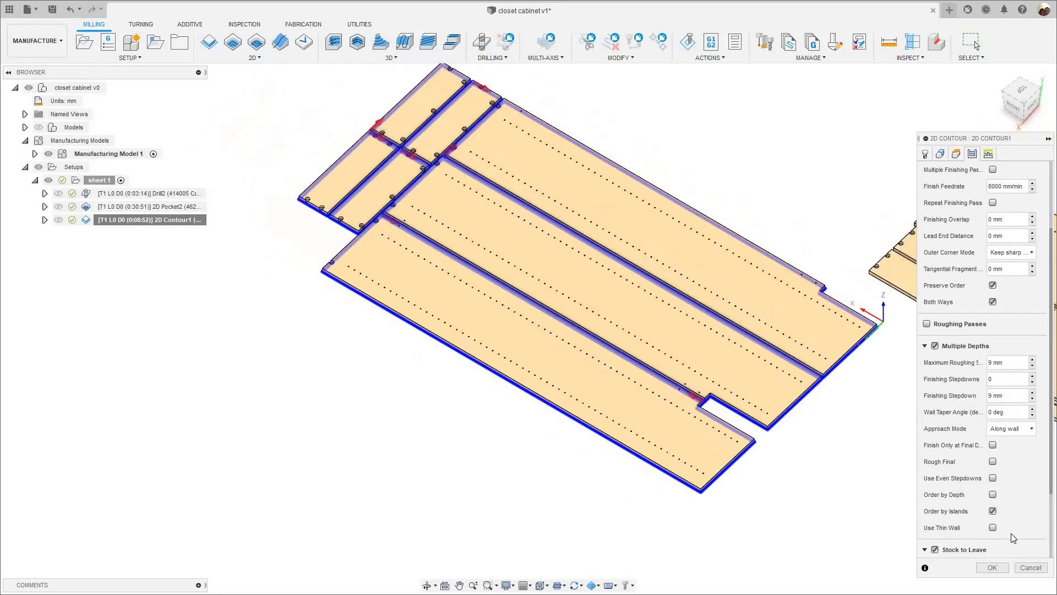
{"action": "left_click", "coordinate": [990, 567]}
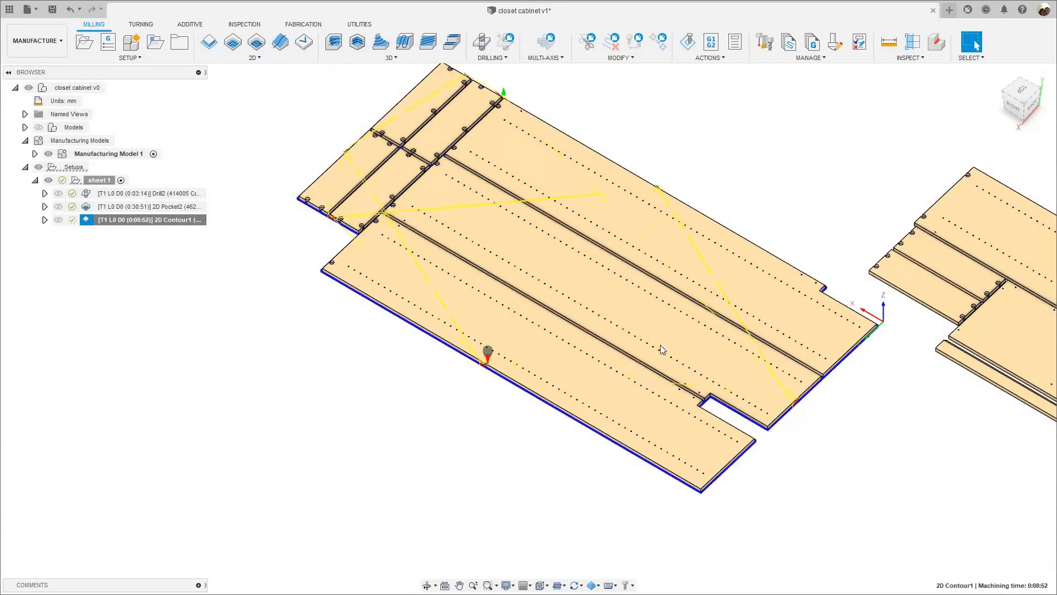
- Simulate sheet 1's 2D Contour with the regenerated toolpath and inspect the first cuts along the outermost long panel
{"action": "scroll", "coordinate": [497, 361], "scroll_direction": "up", "scroll_amount": 5}
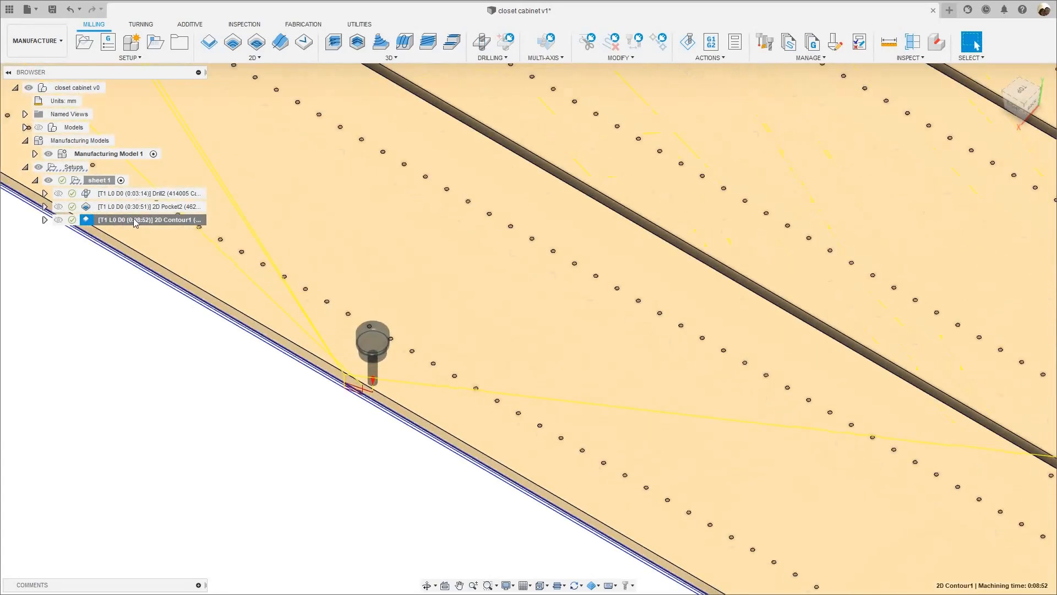
{"action": "right_click", "coordinate": [135, 220]}
{"action": "left_click", "coordinate": [154, 74]}
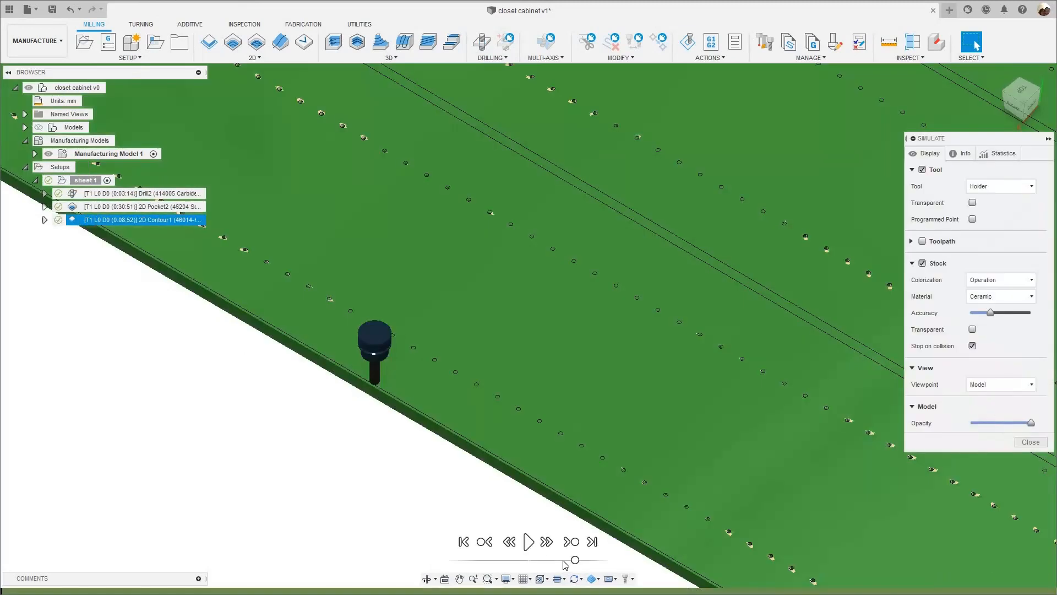
{"action": "left_click", "coordinate": [564, 560]}
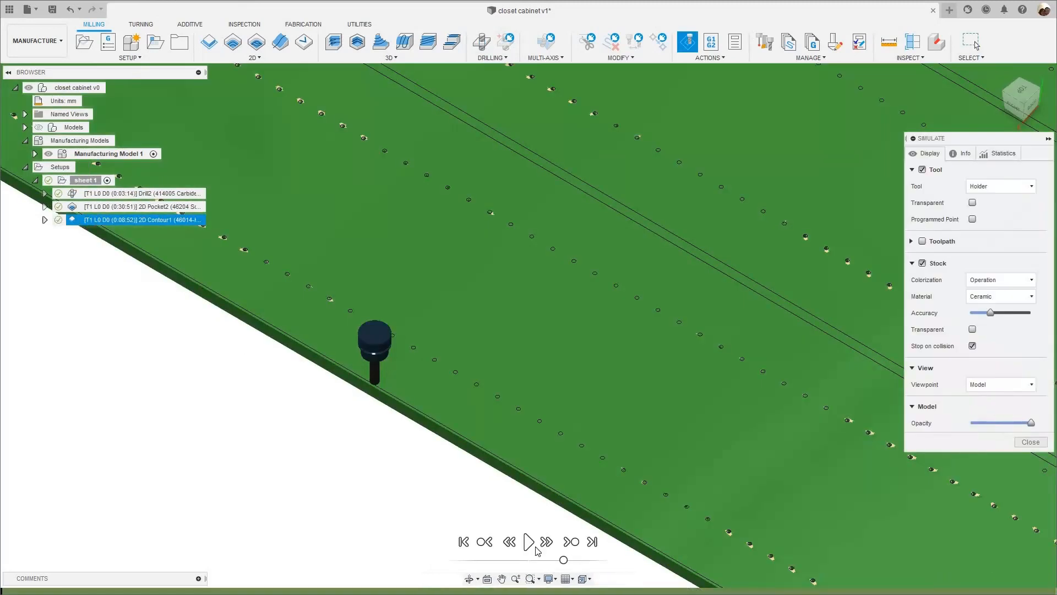
{"action": "left_click", "coordinate": [529, 543]}
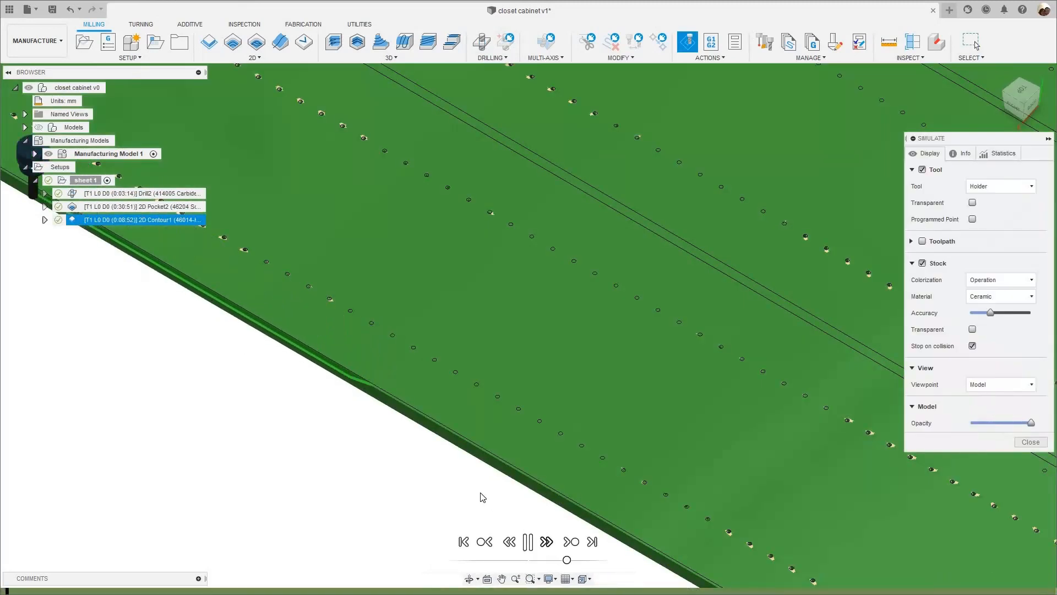
{"action": "scroll", "coordinate": [482, 496], "scroll_direction": "down", "scroll_amount": 3}
{"action": "scroll", "coordinate": [480, 496], "scroll_direction": "down", "scroll_amount": 5}
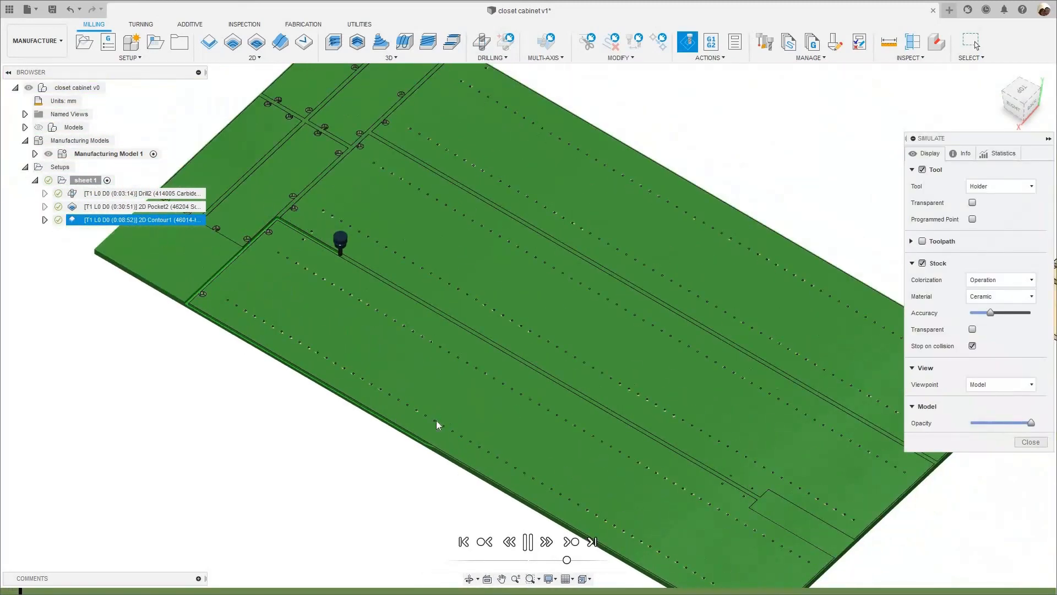
- Follow the simulated cutting direction along the long and notched panels at increased playback speed, and close the simulation
{"action": "scroll", "coordinate": [709, 473], "scroll_direction": "up", "scroll_amount": 4}
{"action": "scroll", "coordinate": [660, 468], "scroll_direction": "up", "scroll_amount": 4}
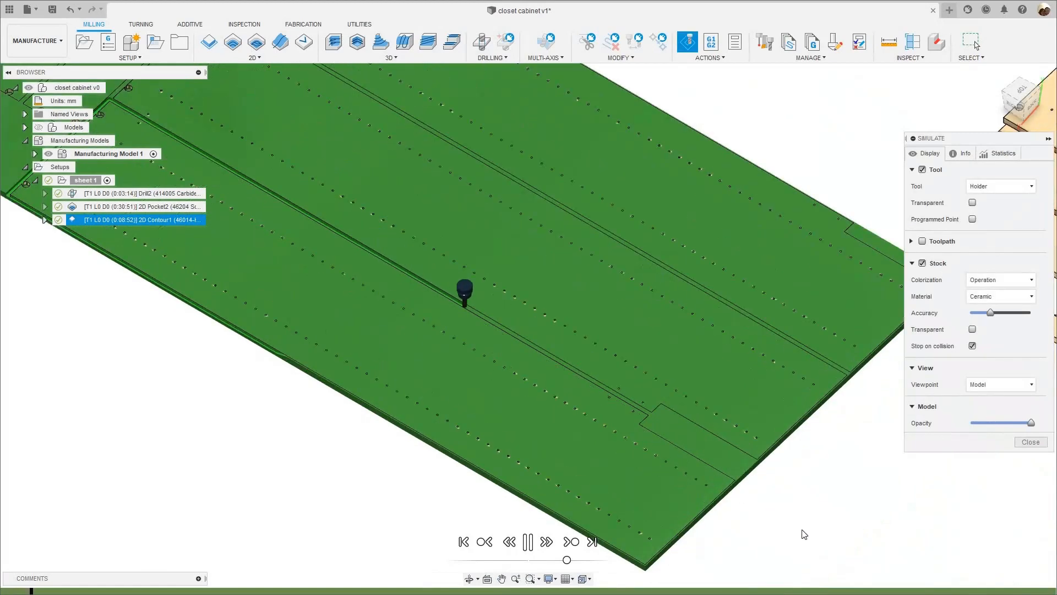
{"action": "scroll", "coordinate": [804, 534], "scroll_direction": "up", "scroll_amount": 2}
{"action": "scroll", "coordinate": [741, 529], "scroll_direction": "down", "scroll_amount": 2}
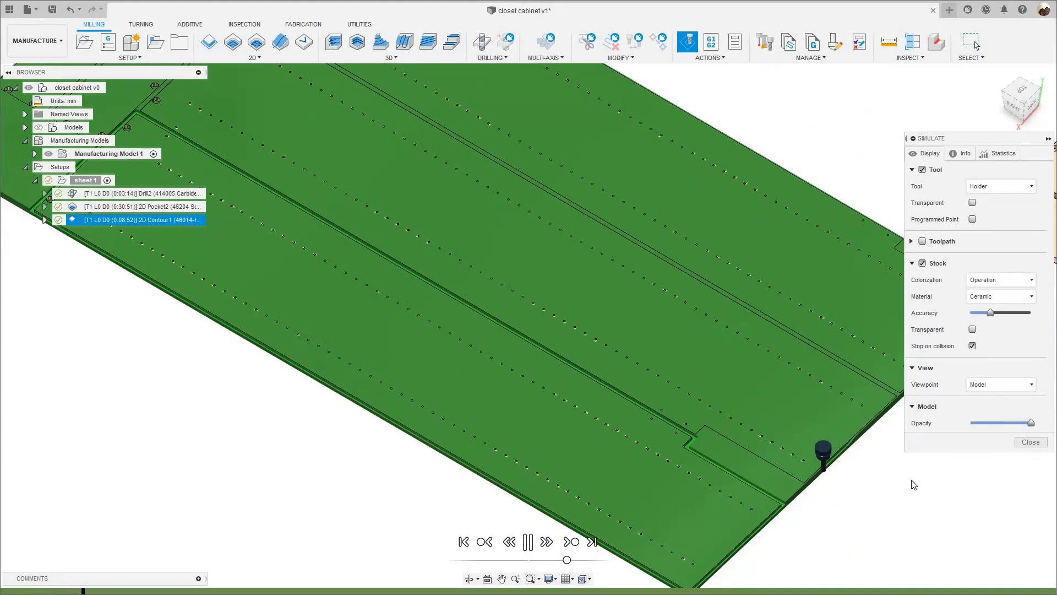
{"action": "middle_click_drag", "start_coordinate": [845, 473], "coordinate": [838, 473]}
{"action": "scroll", "coordinate": [839, 470], "scroll_direction": "down", "scroll_amount": 2}
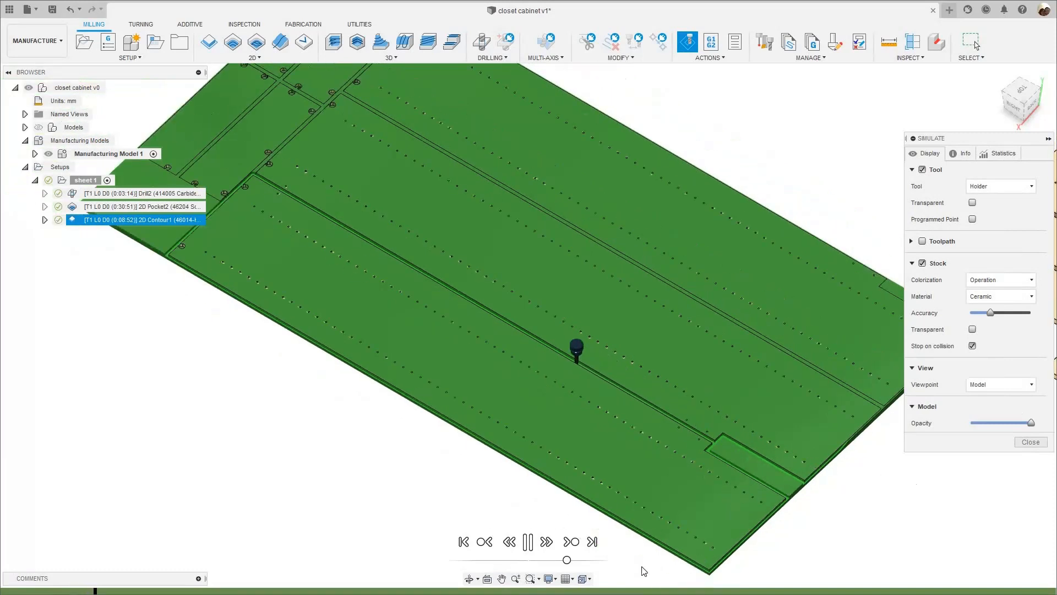
{"action": "left_click_drag", "start_coordinate": [568, 559], "coordinate": [572, 560]}
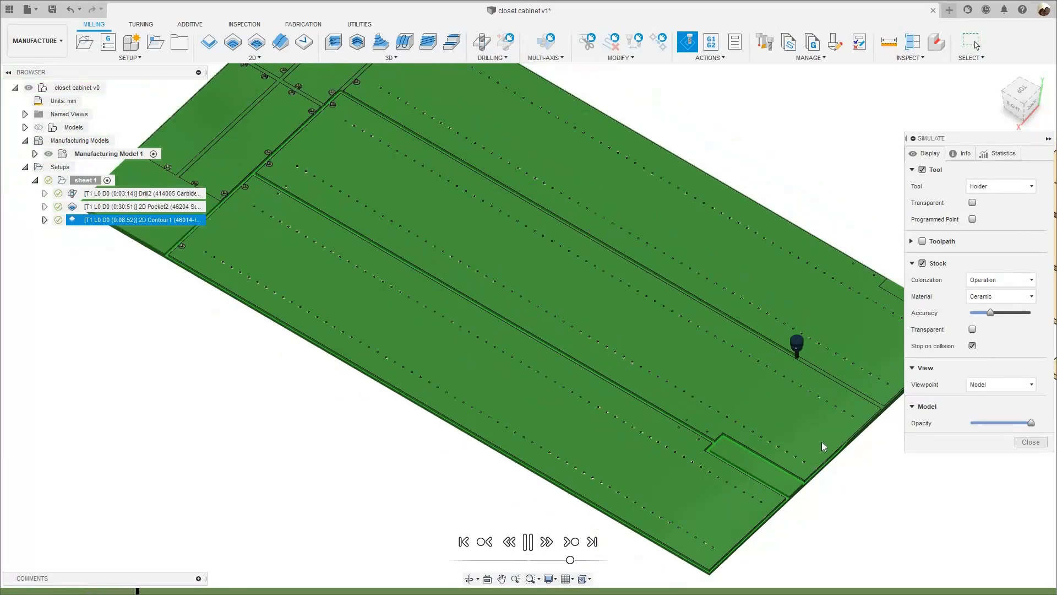
{"action": "left_click", "coordinate": [1029, 442]}
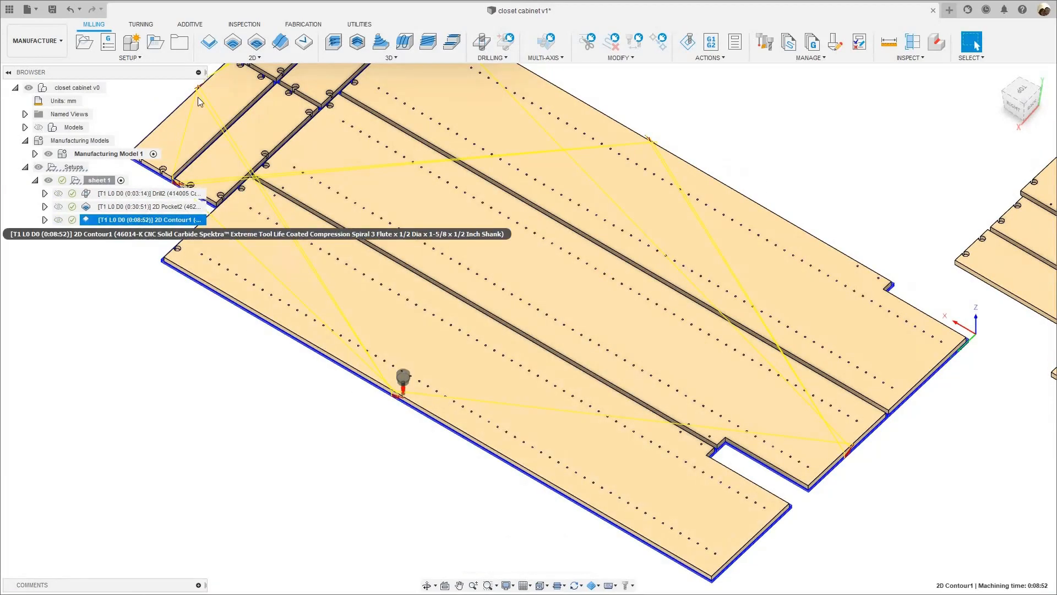
- Reopen sheet 1's 2D Contour for editing and switch off Both Ways in its pass settings
{"action": "right_click", "coordinate": [141, 220]}
{"action": "left_click", "coordinate": [160, 8]}
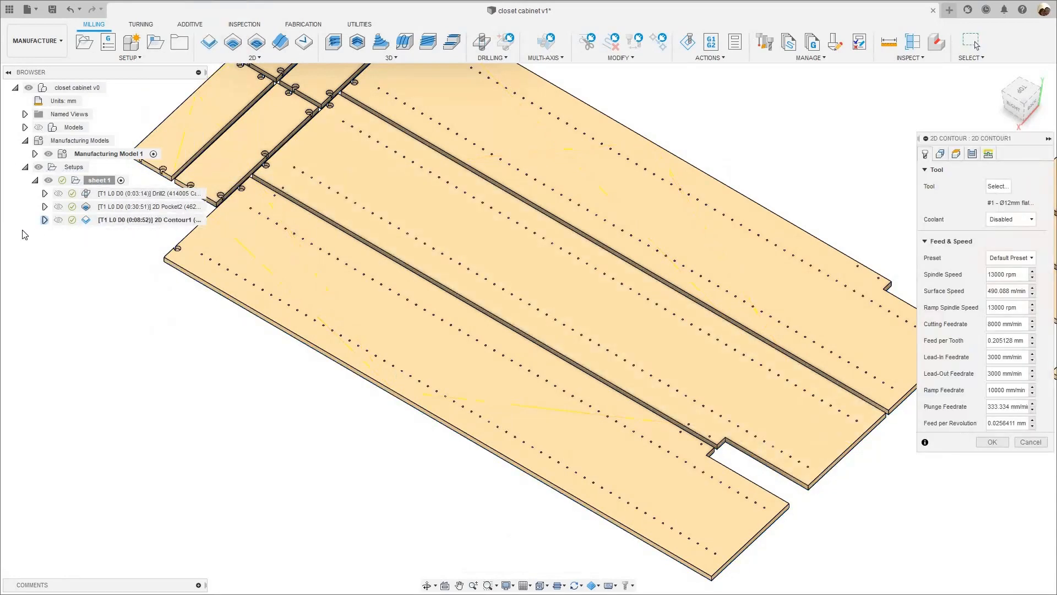
{"action": "left_click", "coordinate": [44, 219]}
{"action": "left_click", "coordinate": [44, 220]}
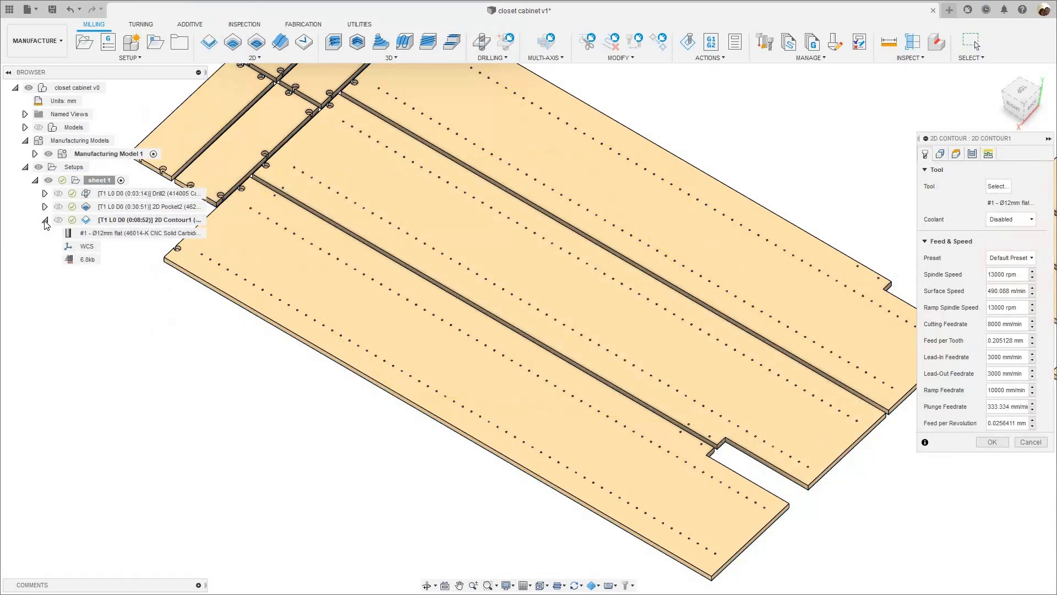
{"action": "left_click", "coordinate": [972, 153]}
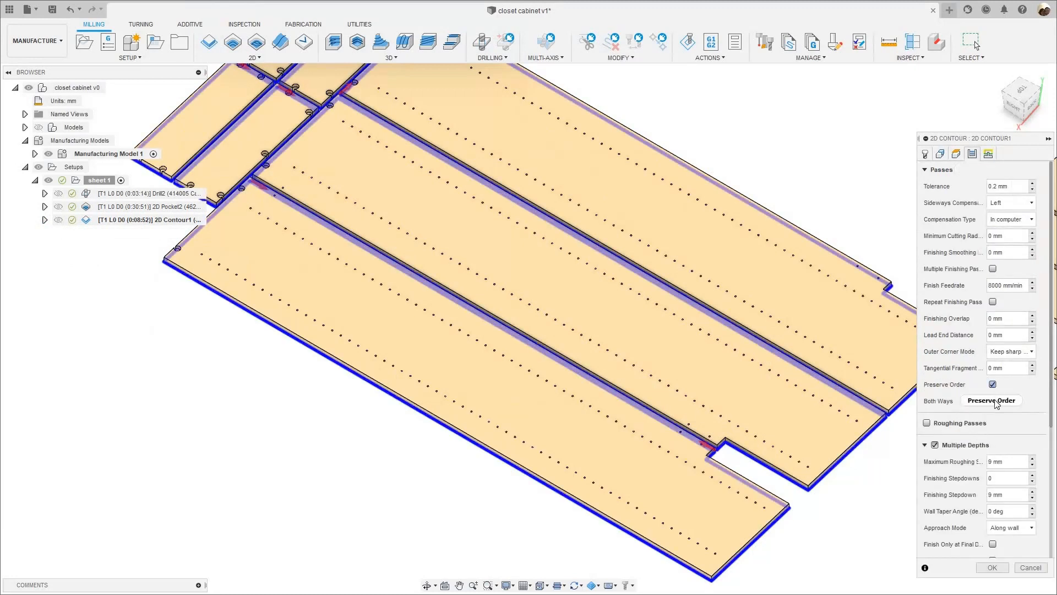
{"action": "left_click", "coordinate": [992, 401]}
{"action": "left_click", "coordinate": [992, 401]}
- Try Order by Depth in place of Order by Islands for the multiple depths, and accept the 2D Contour settings
{"action": "scroll", "coordinate": [986, 474], "scroll_direction": "down", "scroll_amount": 2}
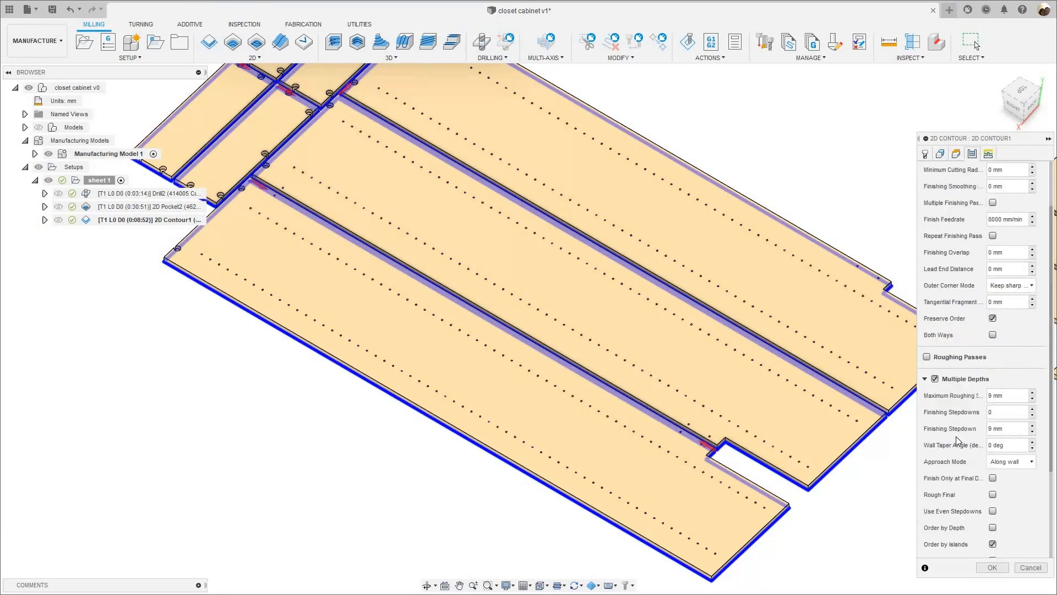
{"action": "scroll", "coordinate": [969, 446], "scroll_direction": "down", "scroll_amount": 3}
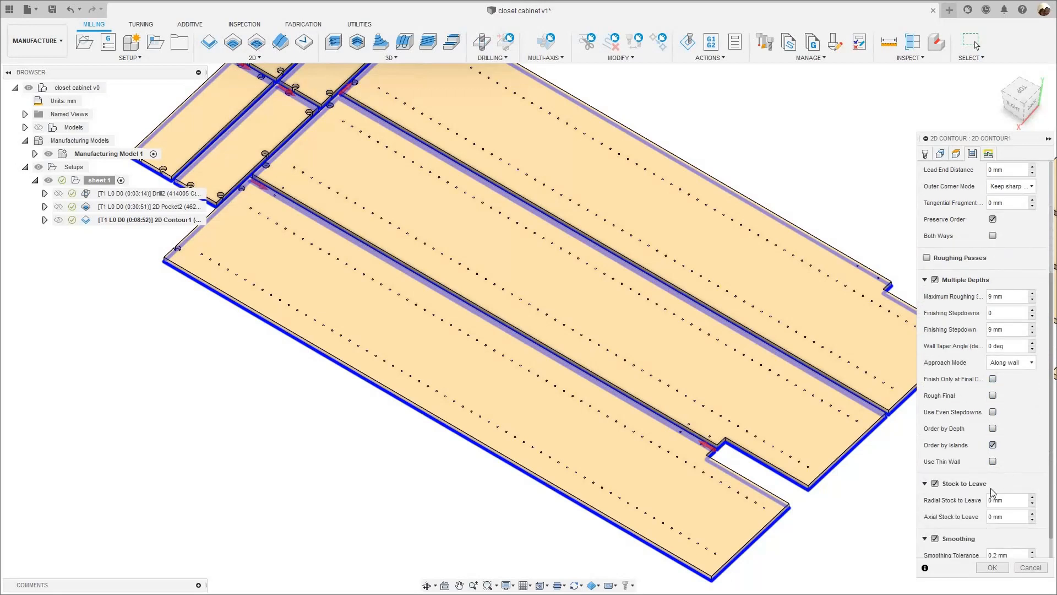
{"action": "left_click", "coordinate": [992, 428]}
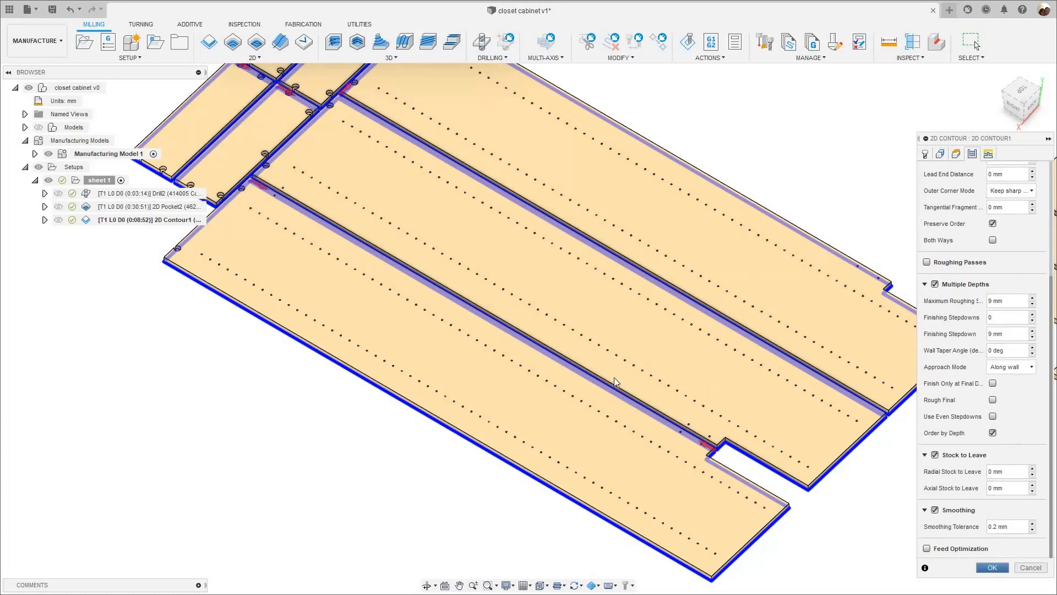
{"action": "left_click", "coordinate": [993, 568]}
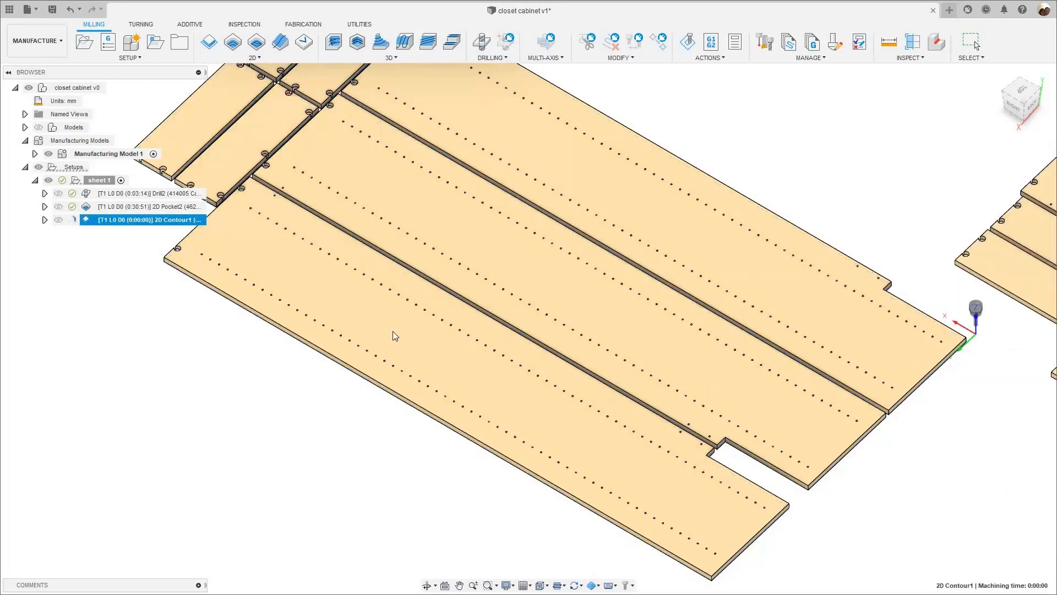
- Simulate the 2D Contour with depth ordering, examine the cut sequence across the long panels, and close the simulation
{"action": "right_click", "coordinate": [149, 222]}
{"action": "left_click", "coordinate": [172, 74]}
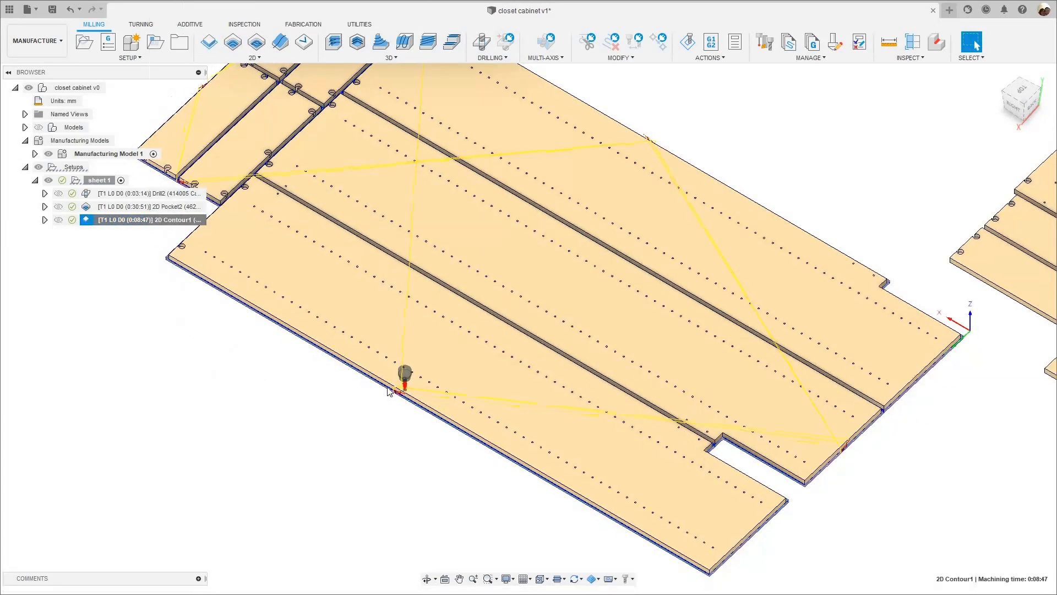
{"action": "scroll", "coordinate": [394, 397], "scroll_direction": "up", "scroll_amount": 5}
{"action": "left_click", "coordinate": [526, 542]}
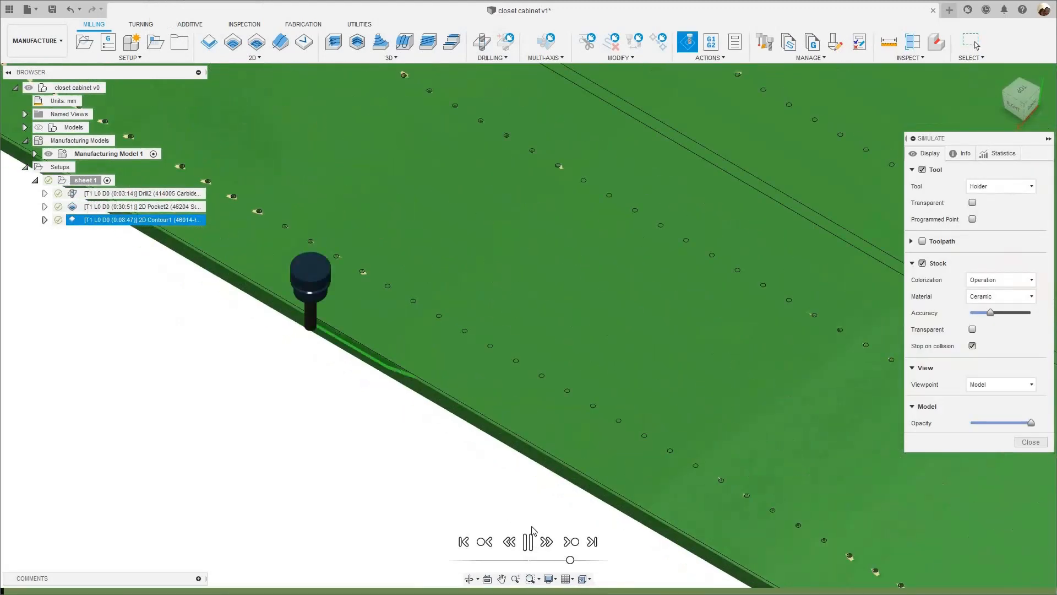
{"action": "scroll", "coordinate": [474, 484], "scroll_direction": "down", "scroll_amount": 6}
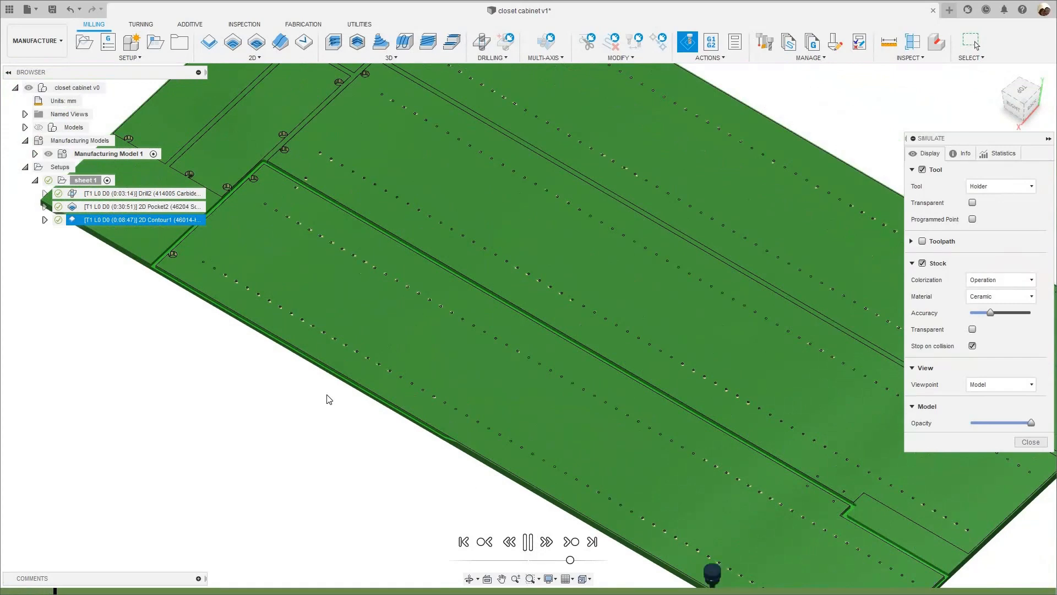
{"action": "scroll", "coordinate": [329, 398], "scroll_direction": "down", "scroll_amount": 2}
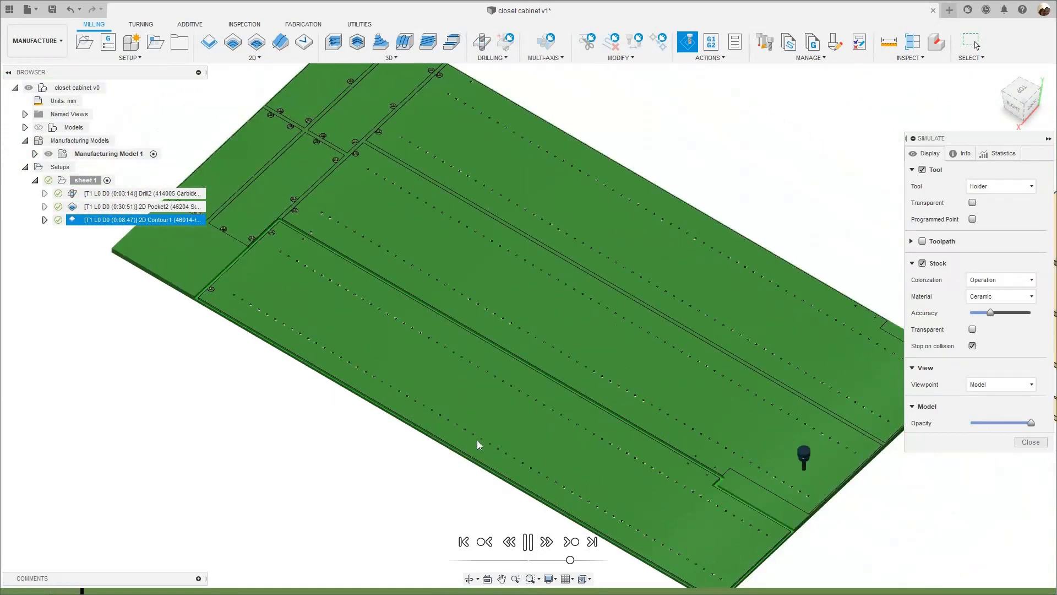
{"action": "scroll", "coordinate": [478, 424], "scroll_direction": "up", "scroll_amount": 5}
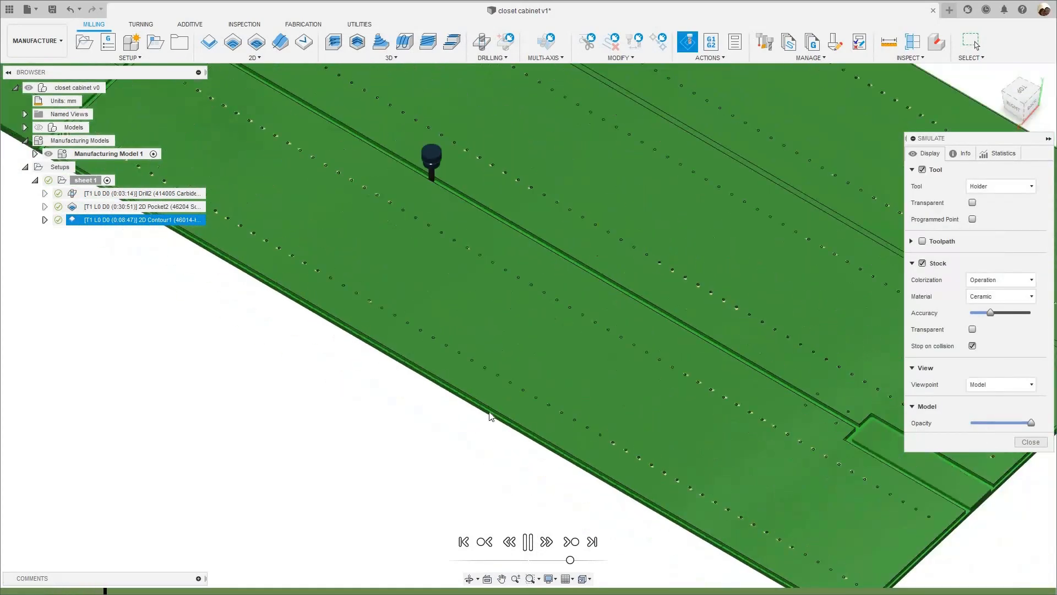
{"action": "scroll", "coordinate": [491, 417], "scroll_direction": "down", "scroll_amount": 5}
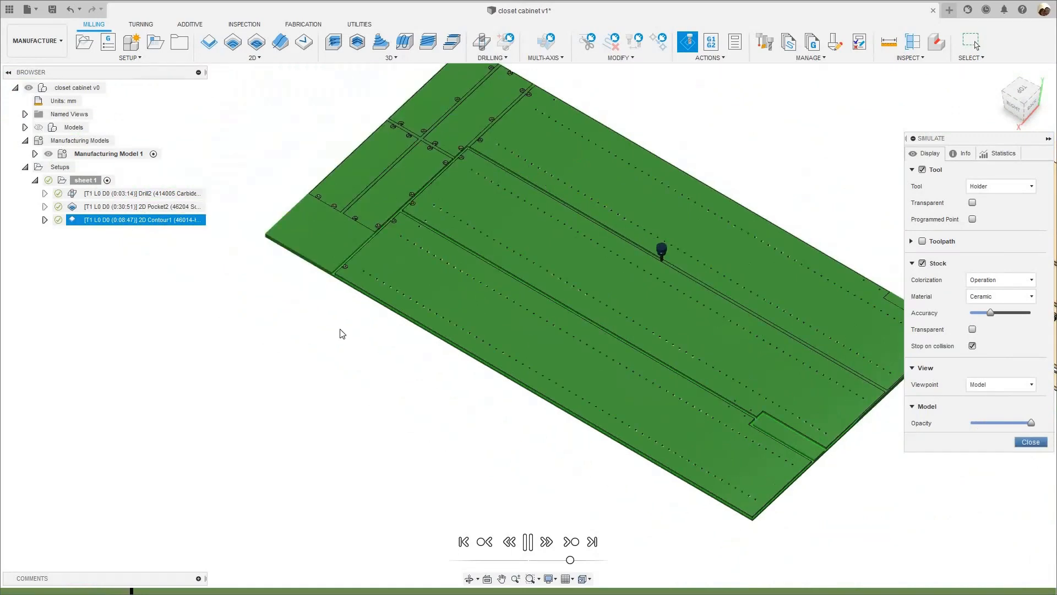
{"action": "key", "text": "Escape"}
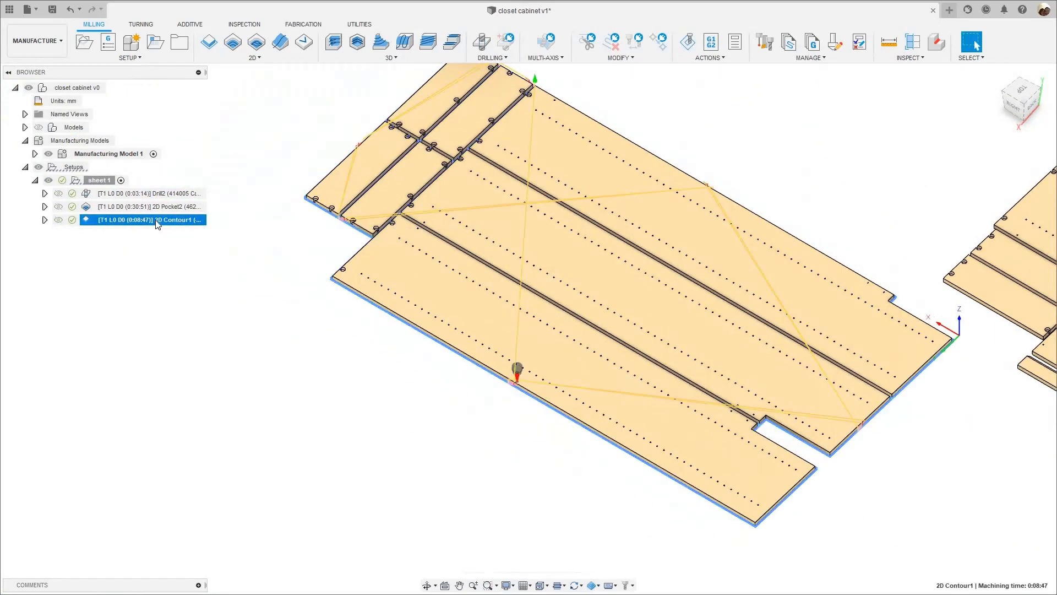
- Switch off Order by Depth and Order by Islands in the 2D Contour, enable Rough Final, and accept the changes
{"action": "right_click", "coordinate": [155, 225]}
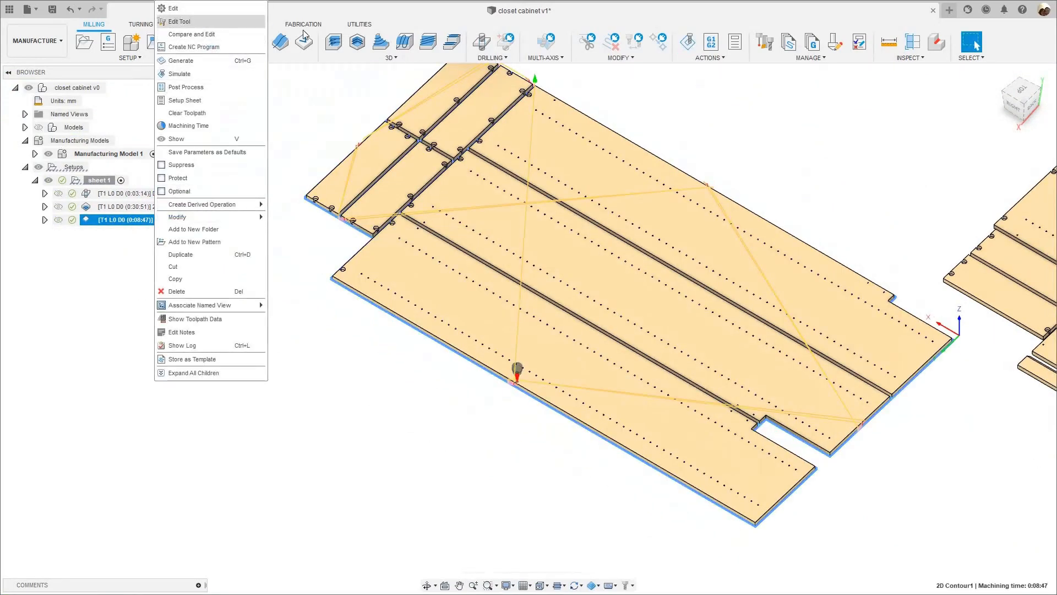
{"action": "left_click", "coordinate": [175, 8]}
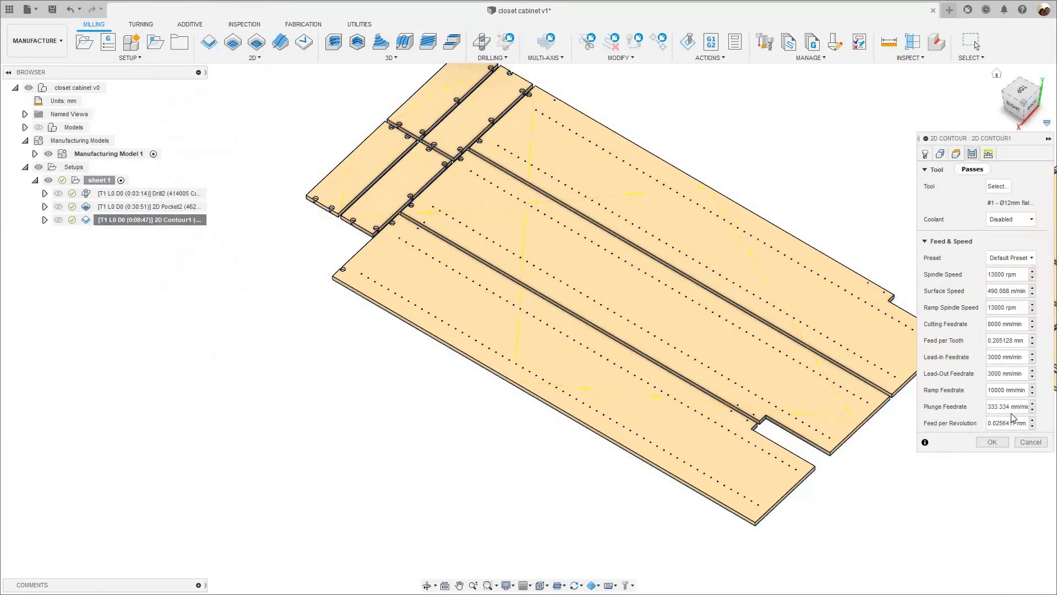
{"action": "left_click", "coordinate": [972, 153]}
{"action": "scroll", "coordinate": [991, 474], "scroll_direction": "down", "scroll_amount": 5}
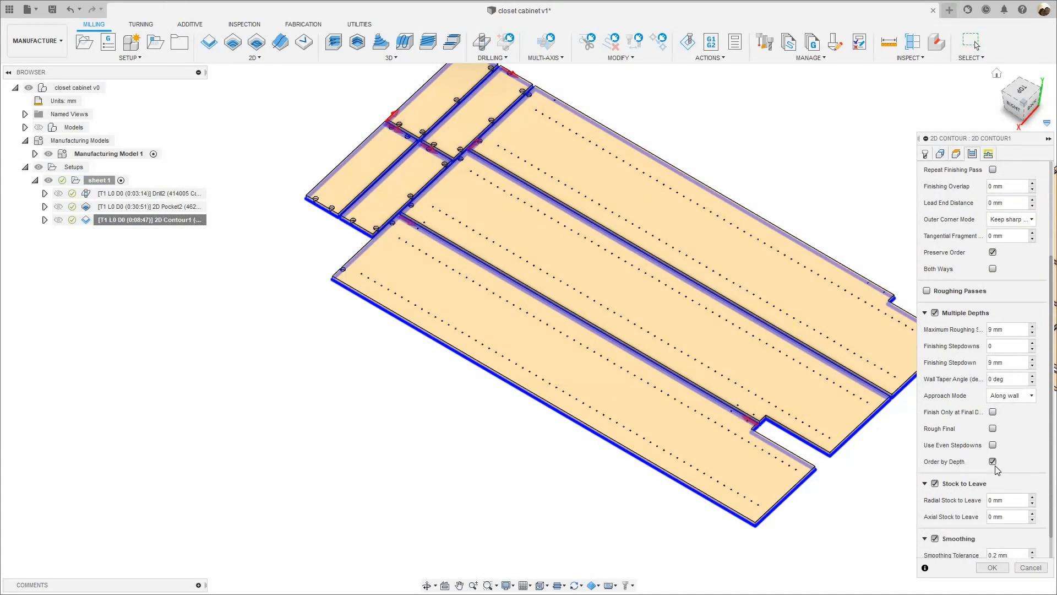
{"action": "left_click", "coordinate": [992, 461]}
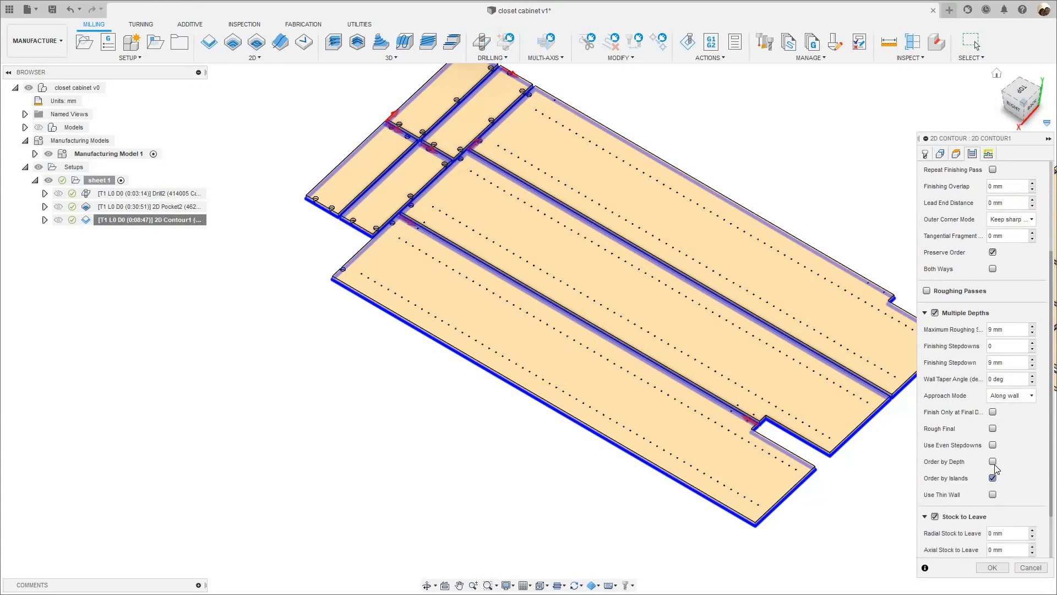
{"action": "left_click", "coordinate": [993, 462]}
{"action": "left_click", "coordinate": [992, 462]}
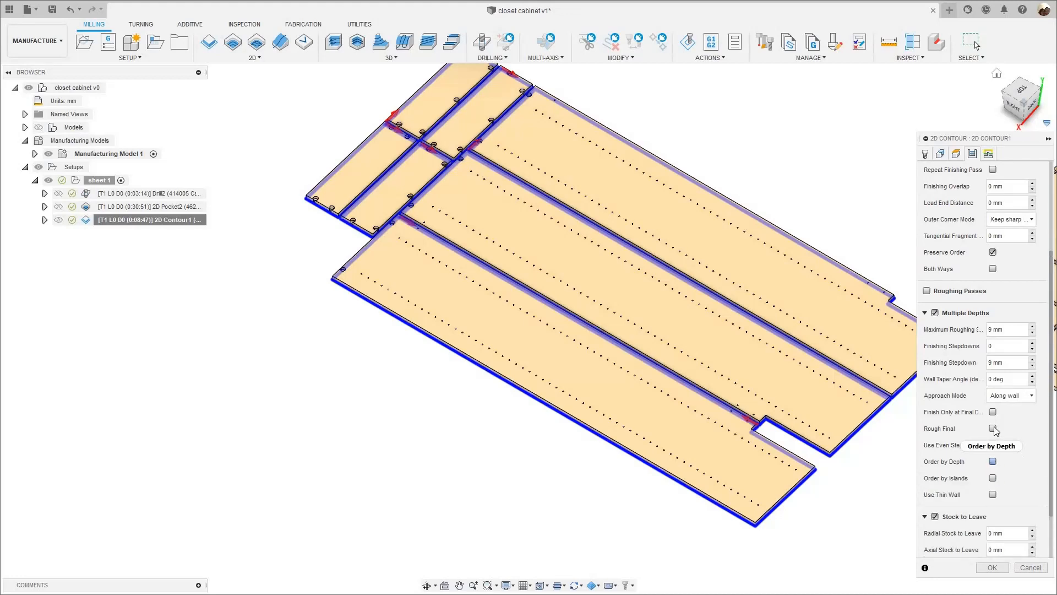
{"action": "left_click", "coordinate": [992, 428]}
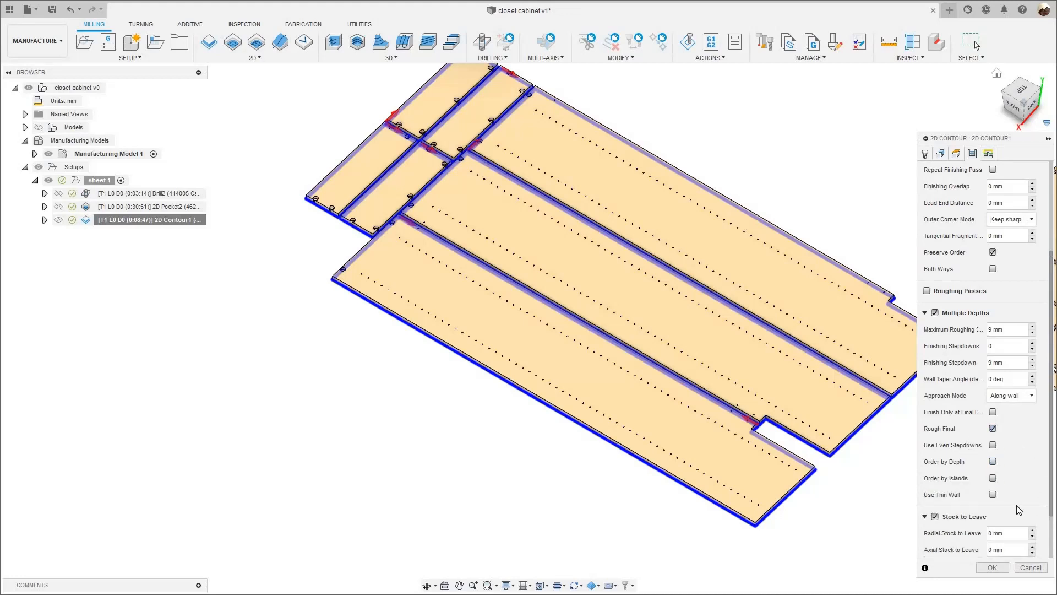
{"action": "left_click", "coordinate": [992, 567]}
- Simulate the 2D Contour with Rough Final at a faster playback speed across all of sheet 1's panels, and close the simulation
{"action": "right_click", "coordinate": [130, 218]}
{"action": "left_click", "coordinate": [156, 74]}
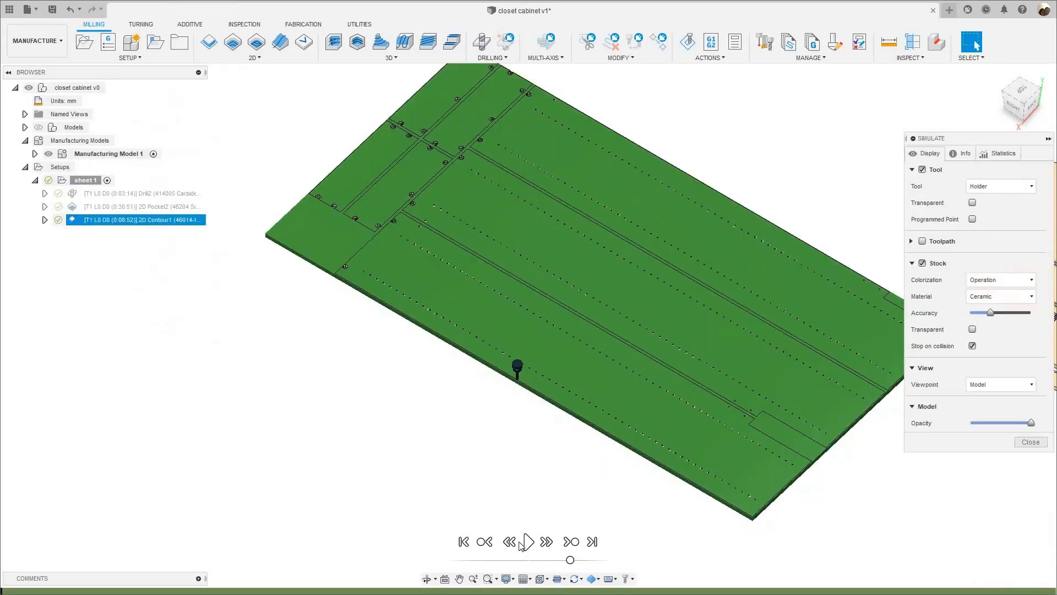
{"action": "left_click_drag", "start_coordinate": [570, 559], "coordinate": [574, 561]}
{"action": "key", "text": "space"}
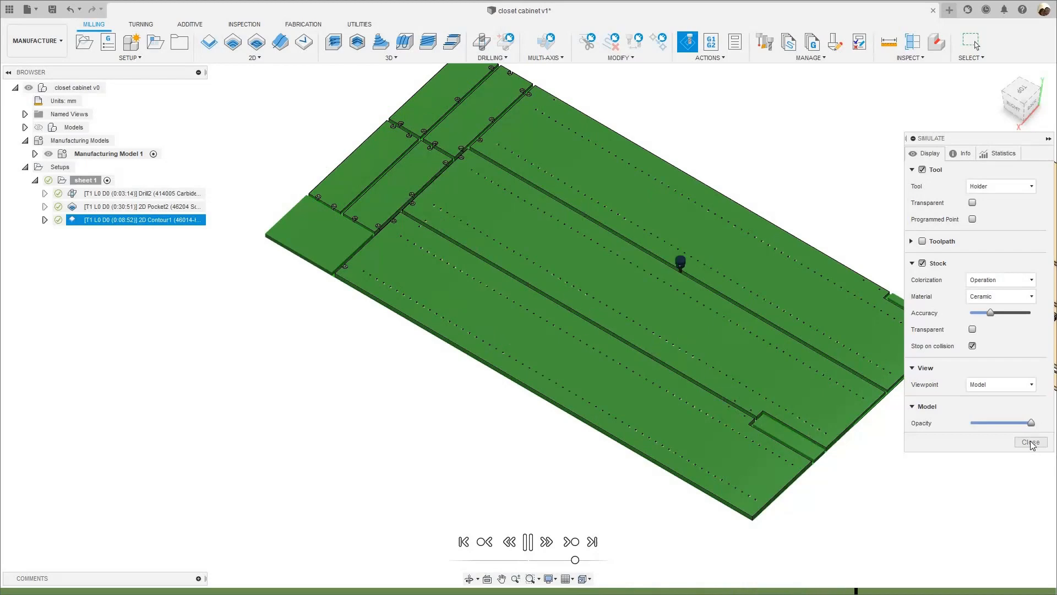
{"action": "key", "text": "Escape"}
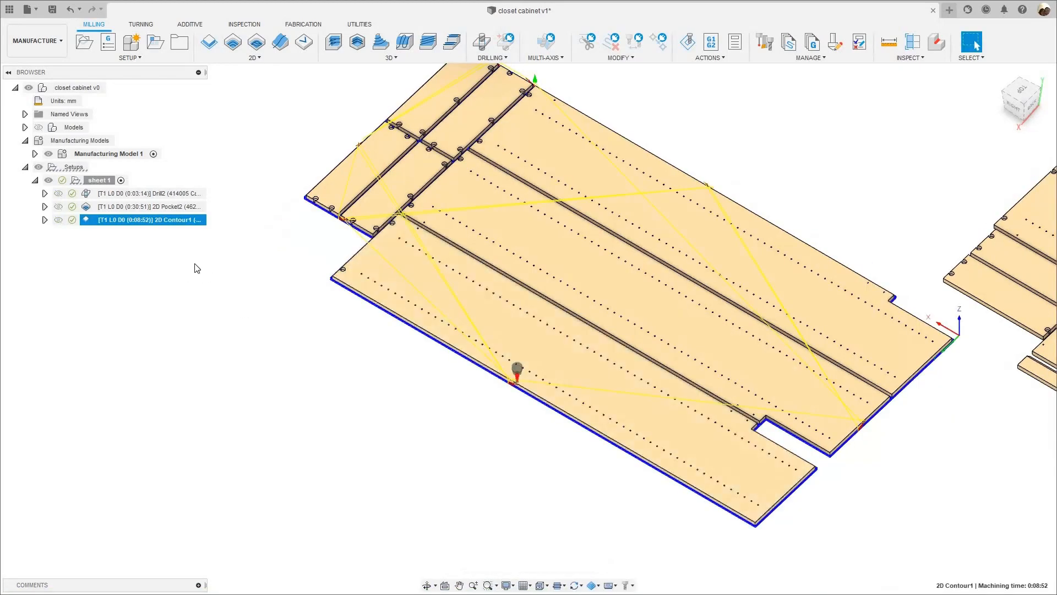
- Check the machining time of sheet 1's 2D Contour, close the report, and inspect the toolpath around the long panels
{"action": "right_click", "coordinate": [114, 226]}
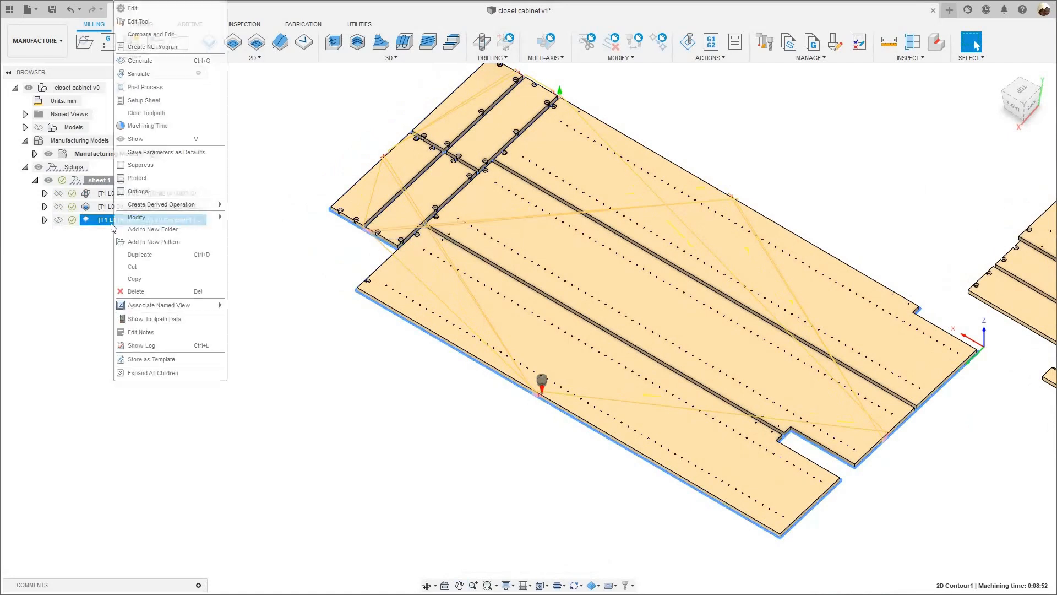
{"action": "left_click", "coordinate": [144, 126]}
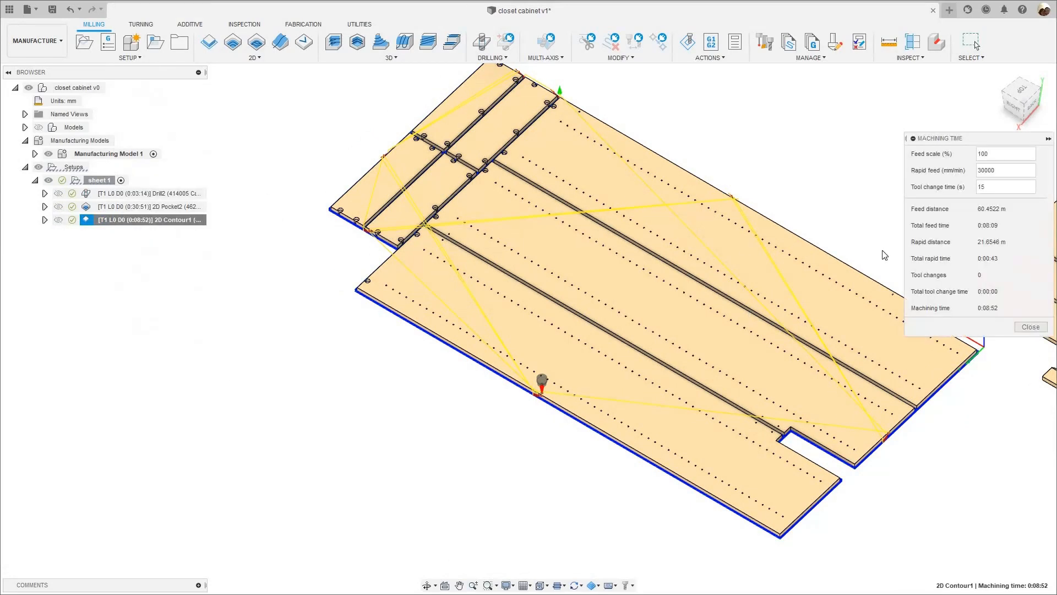
{"action": "left_click", "coordinate": [1027, 328]}
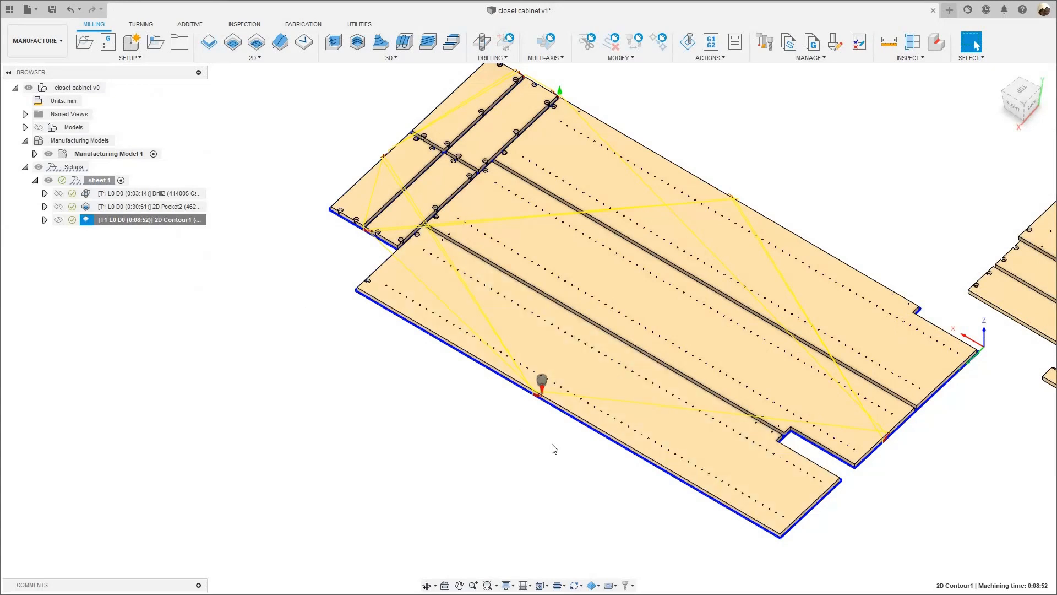
{"action": "middle_click_drag", "start_coordinate": [473, 431], "coordinate": [453, 430]}
{"action": "scroll", "coordinate": [453, 429], "scroll_direction": "up", "scroll_amount": 2}
{"action": "middle_click_drag", "start_coordinate": [327, 312], "coordinate": [272, 313]}
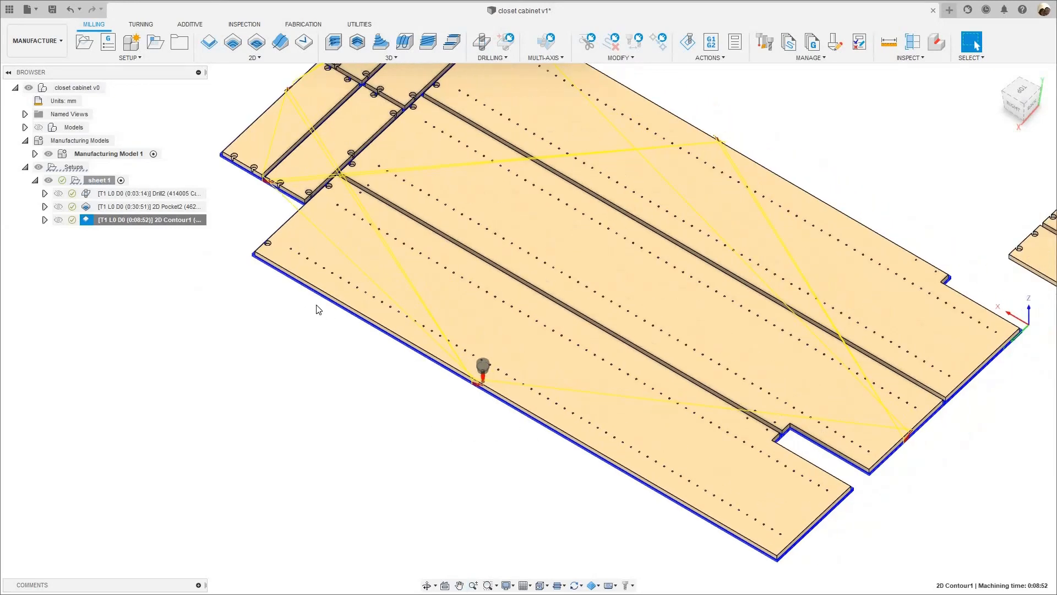
- Open sheet 1's 2D Contour for editing and enable Use Even Stepdowns under Multiple Depths
{"action": "right_click", "coordinate": [164, 223]}
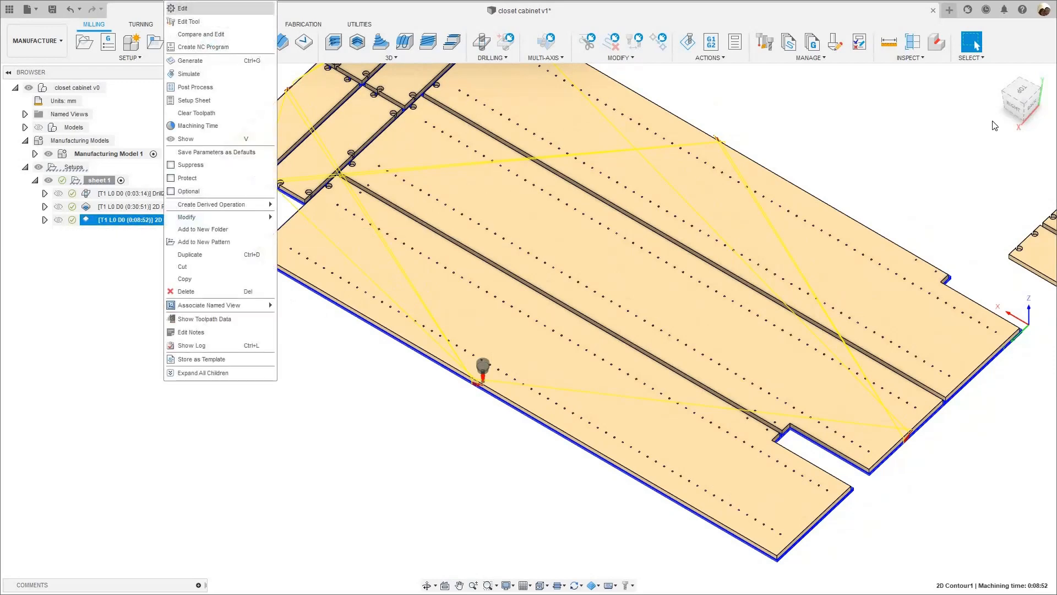
{"action": "left_click", "coordinate": [977, 155]}
{"action": "left_click", "coordinate": [972, 154]}
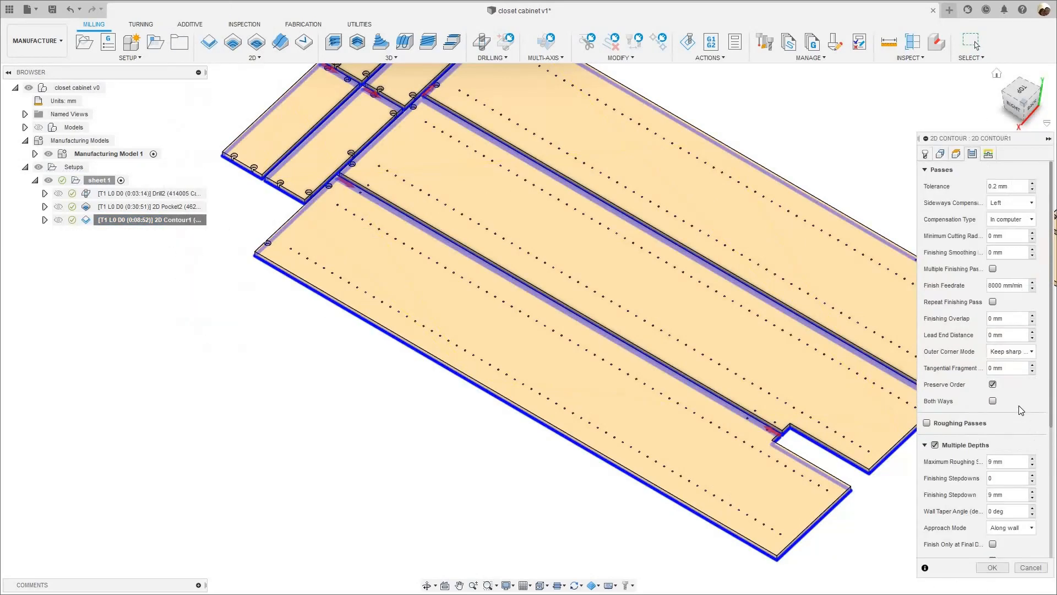
{"action": "scroll", "coordinate": [1020, 413], "scroll_direction": "down", "scroll_amount": 2}
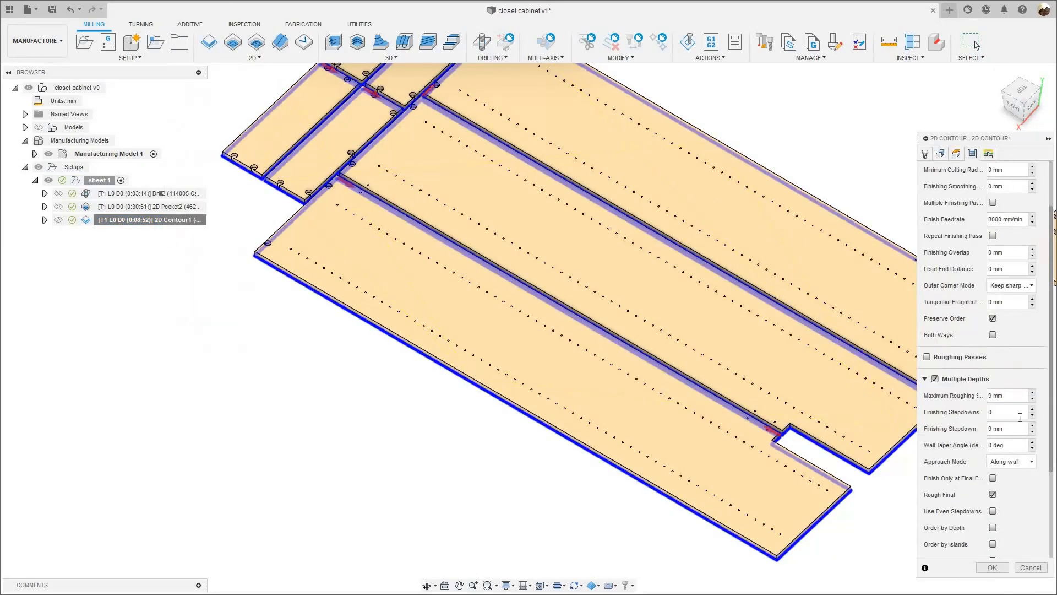
{"action": "left_click", "coordinate": [992, 494]}
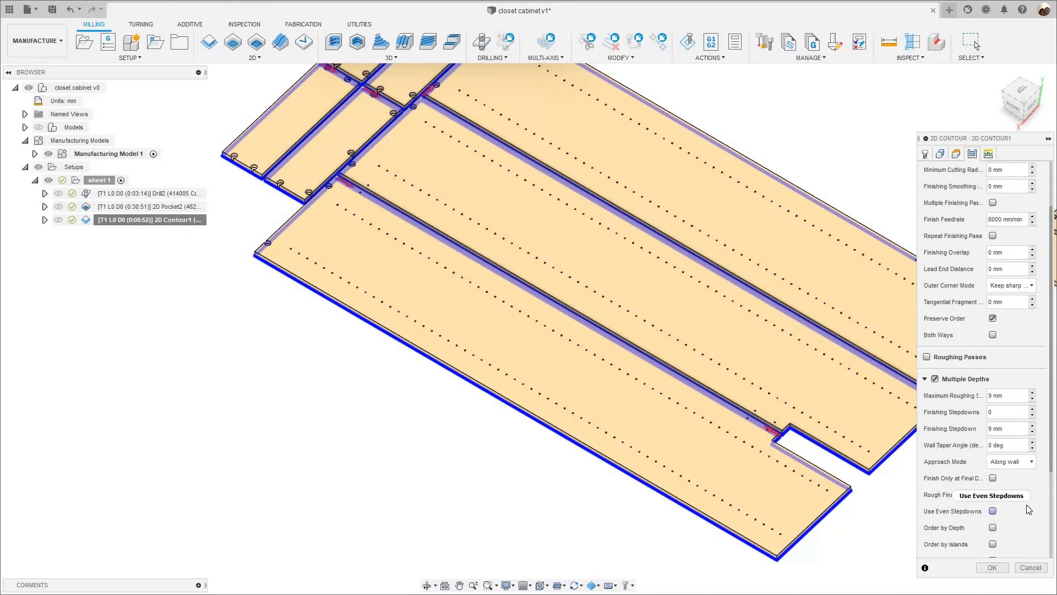
- Switch off Stock to Leave in the 2D Contour and accept the changes
{"action": "scroll", "coordinate": [1033, 509], "scroll_direction": "down", "scroll_amount": 3}
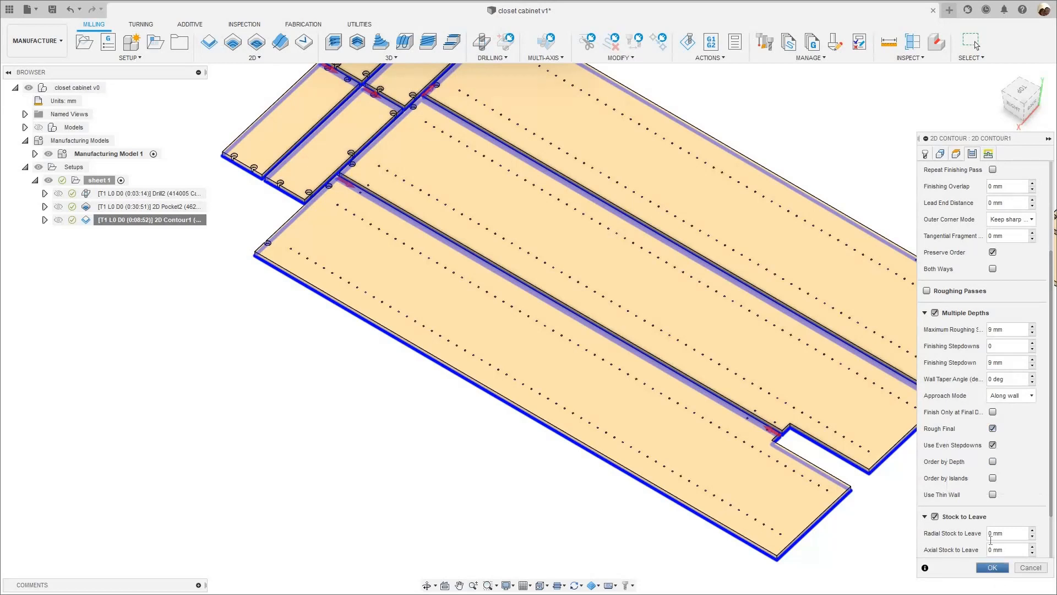
{"action": "scroll", "coordinate": [970, 518], "scroll_direction": "down", "scroll_amount": 1}
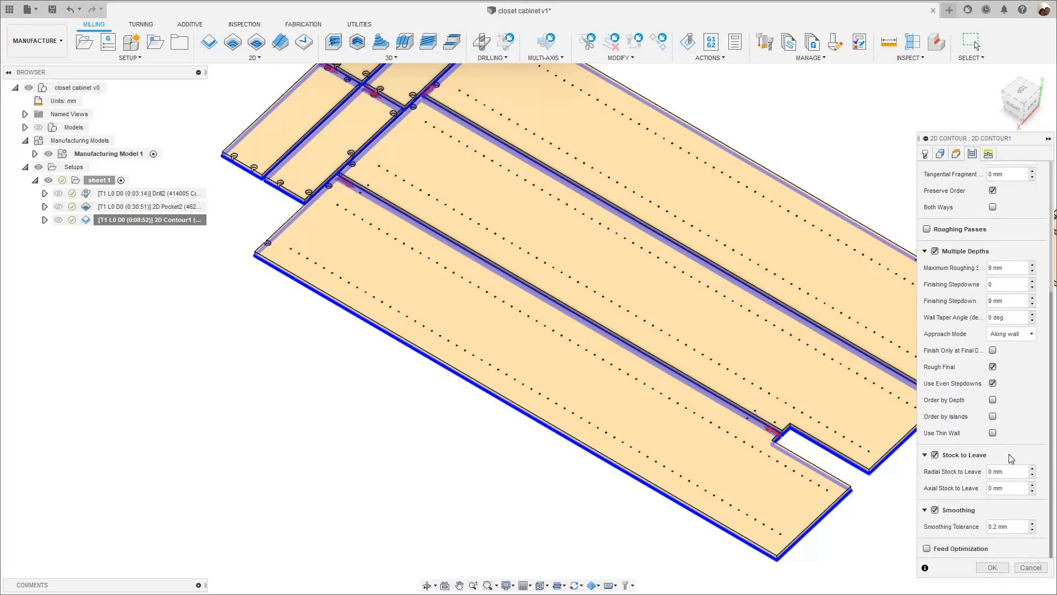
{"action": "left_click", "coordinate": [924, 455]}
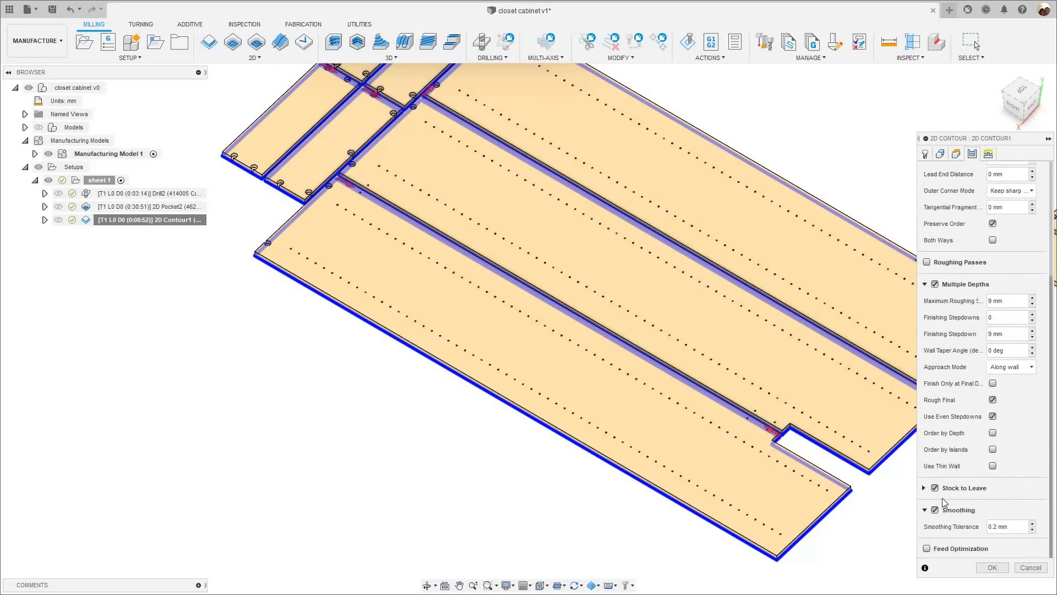
{"action": "left_click", "coordinate": [935, 488]}
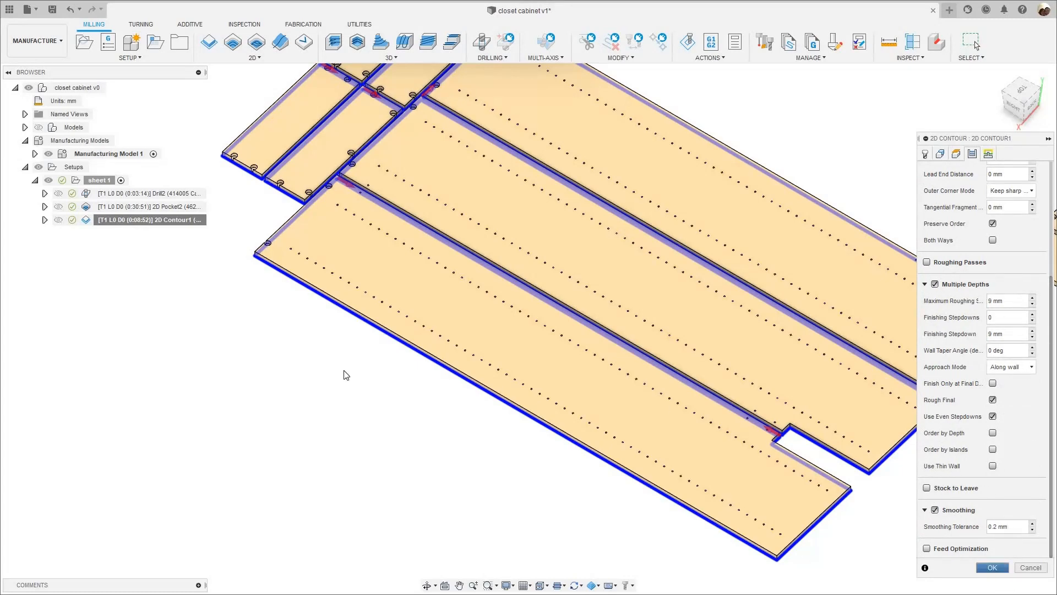
{"action": "key", "text": "Return"}
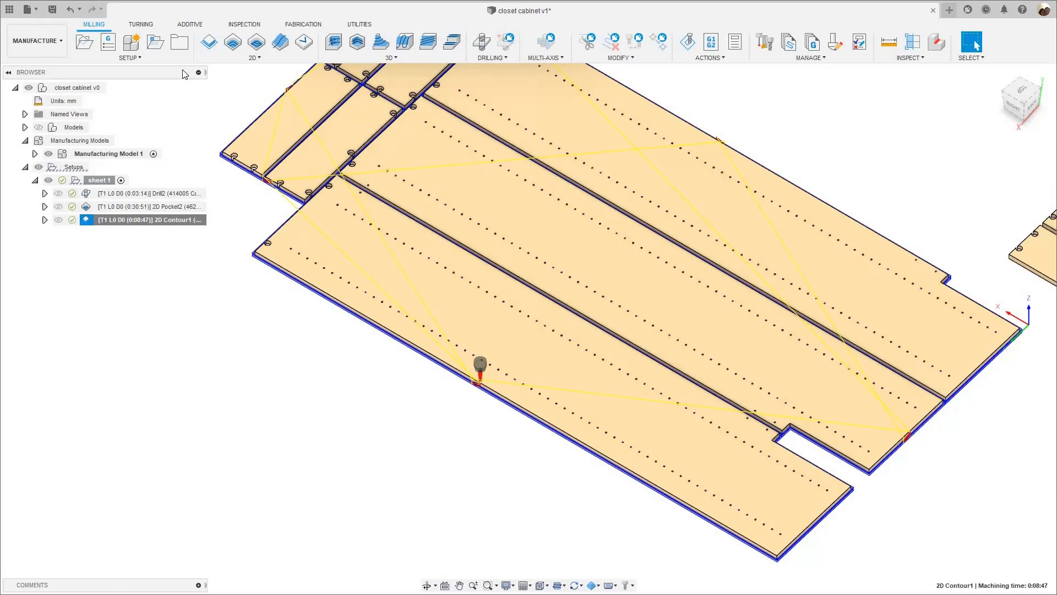
- Simulate the 2D Contour with even stepdowns, watch the cuts around sheet 1's panels, and close the simulation
{"action": "right_click", "coordinate": [165, 220]}
{"action": "left_click", "coordinate": [184, 74]}
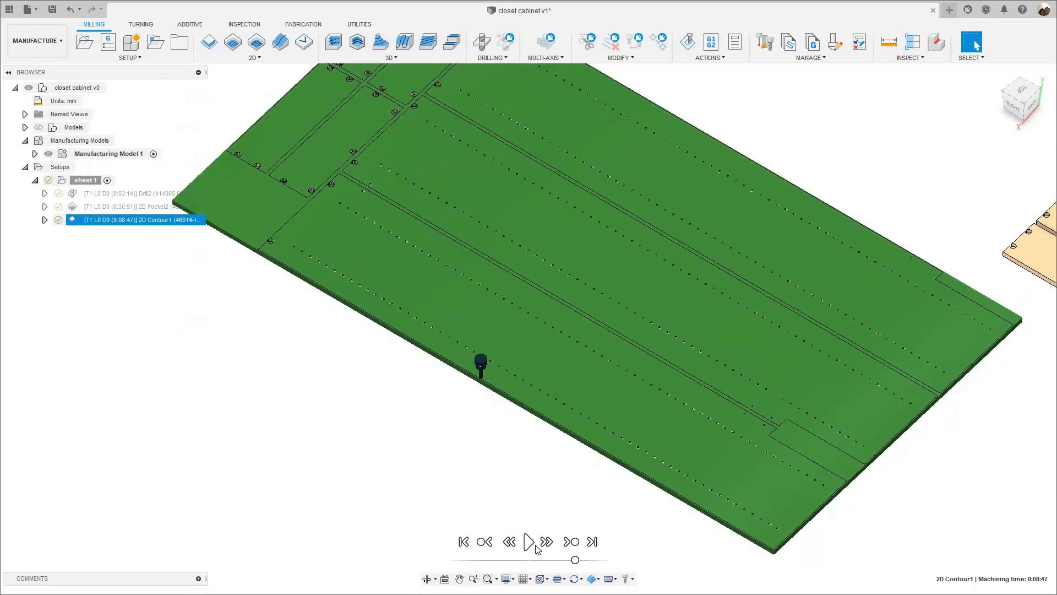
{"action": "left_click", "coordinate": [533, 544]}
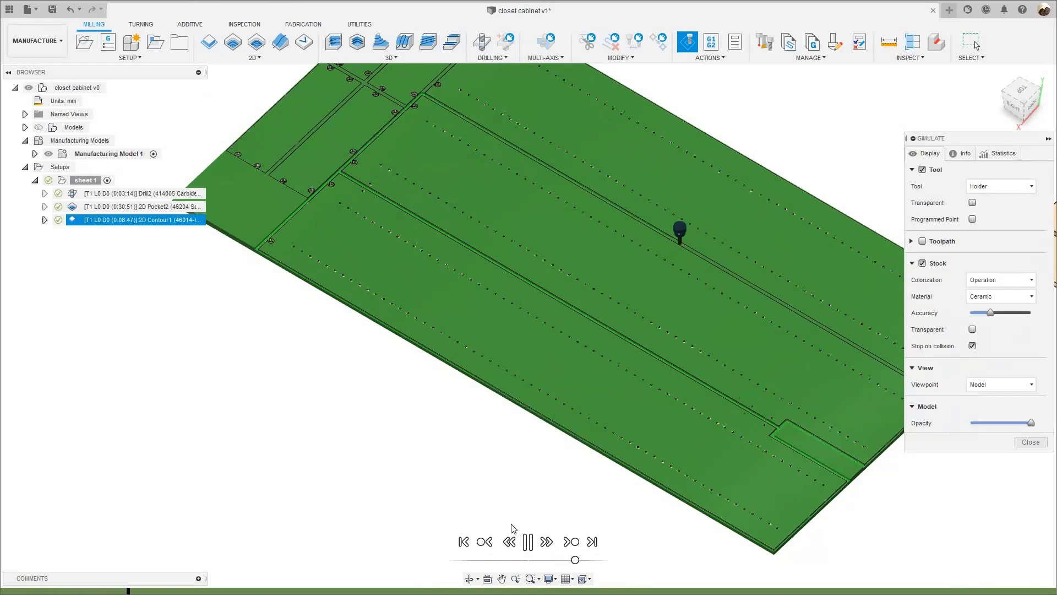
{"action": "scroll", "coordinate": [512, 529], "scroll_direction": "down", "scroll_amount": 1}
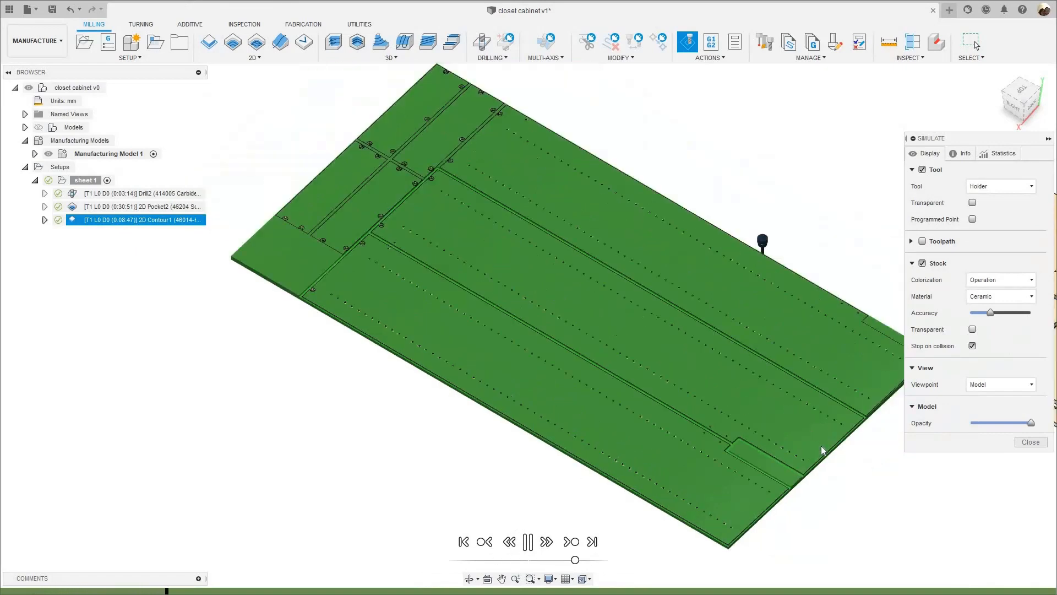
{"action": "left_click", "coordinate": [1029, 442]}
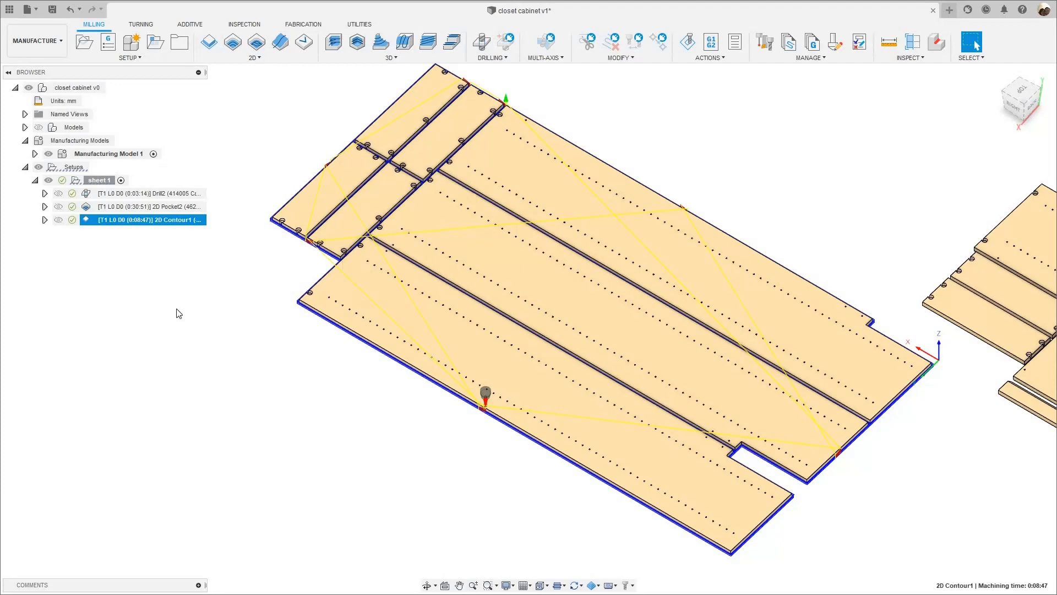
- Duplicate the sheet 1 setup with its operations and rename the copy as sheet 2
{"action": "middle_click_drag", "start_coordinate": [268, 364], "coordinate": [227, 395]}
{"action": "scroll", "coordinate": [142, 359], "scroll_direction": "down", "scroll_amount": 1}
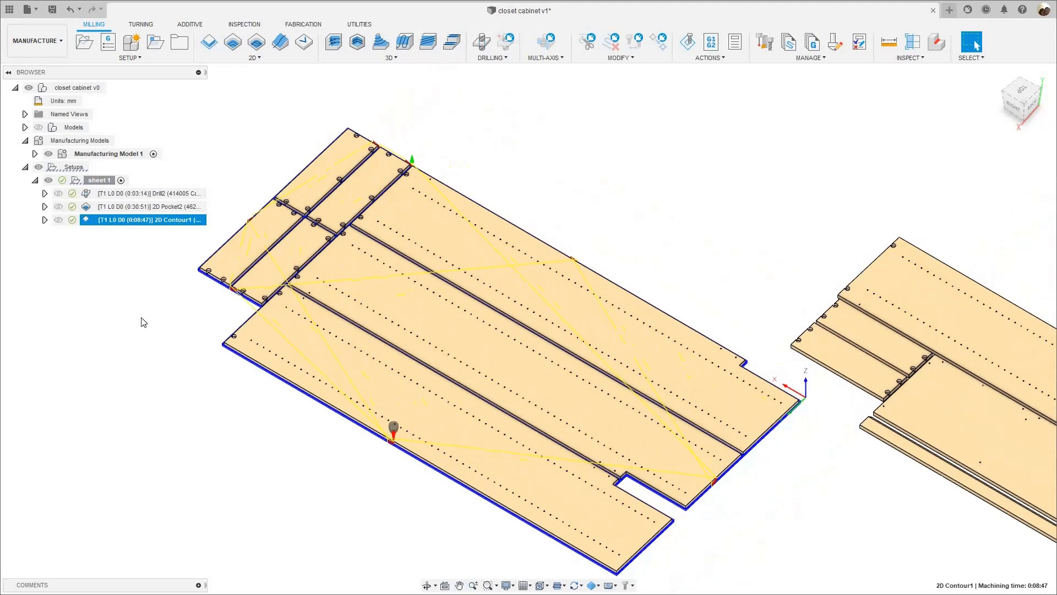
{"action": "middle_click_drag", "start_coordinate": [174, 259], "coordinate": [255, 257]}
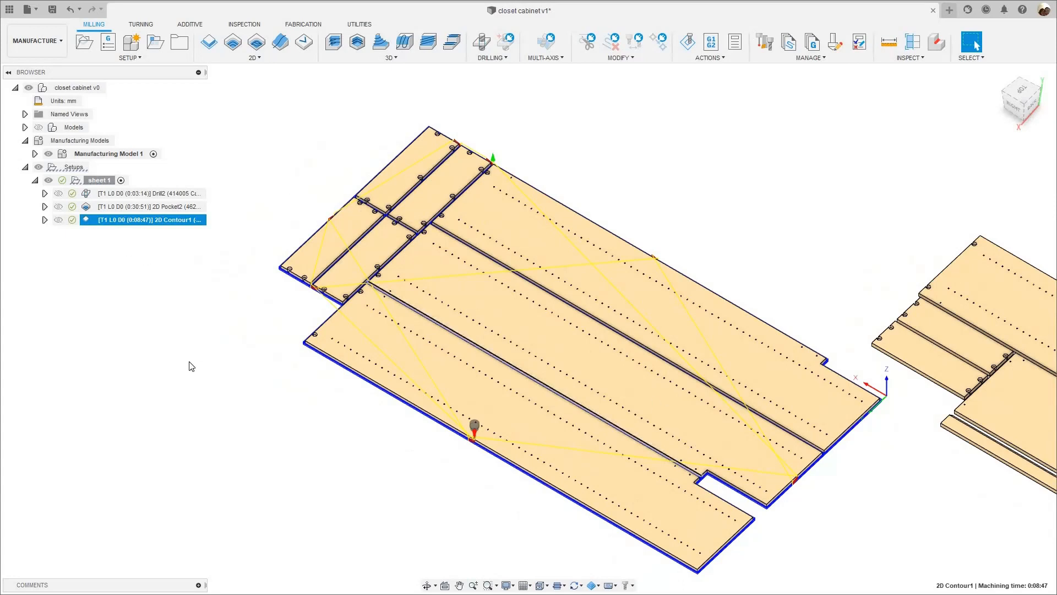
{"action": "scroll", "coordinate": [72, 271], "scroll_direction": "down", "scroll_amount": 1}
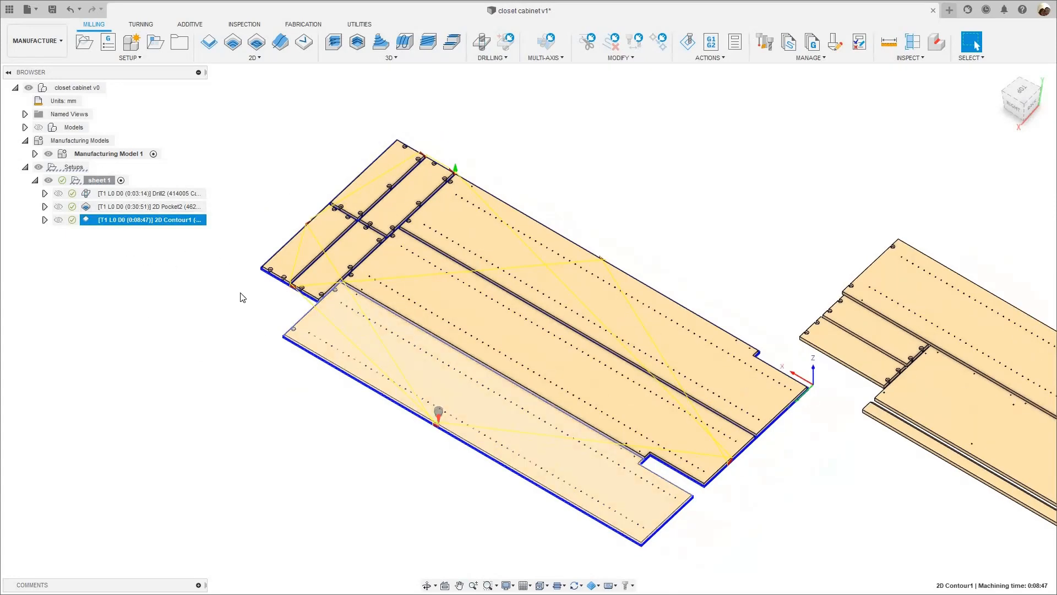
{"action": "scroll", "coordinate": [271, 272], "scroll_direction": "down", "scroll_amount": 6}
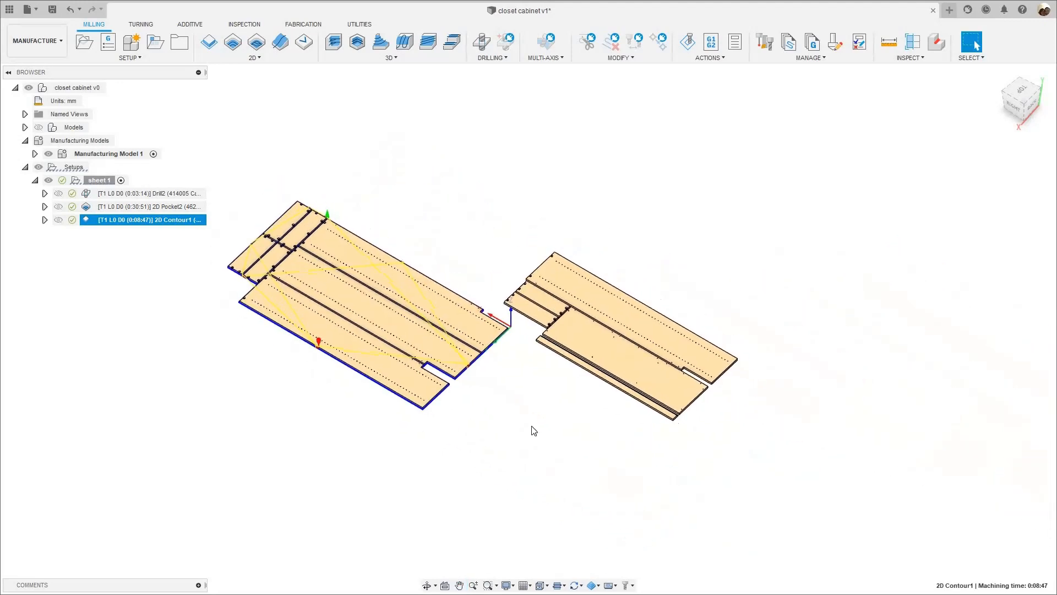
{"action": "scroll", "coordinate": [684, 378], "scroll_direction": "up", "scroll_amount": 3}
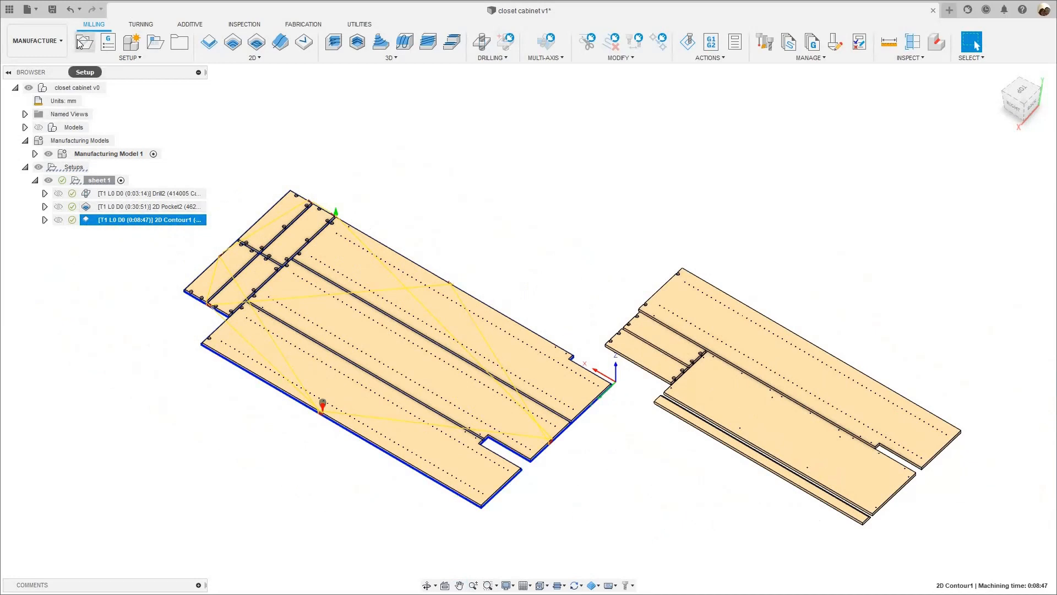
{"action": "left_click", "coordinate": [99, 180]}
{"action": "right_click", "coordinate": [99, 184]}
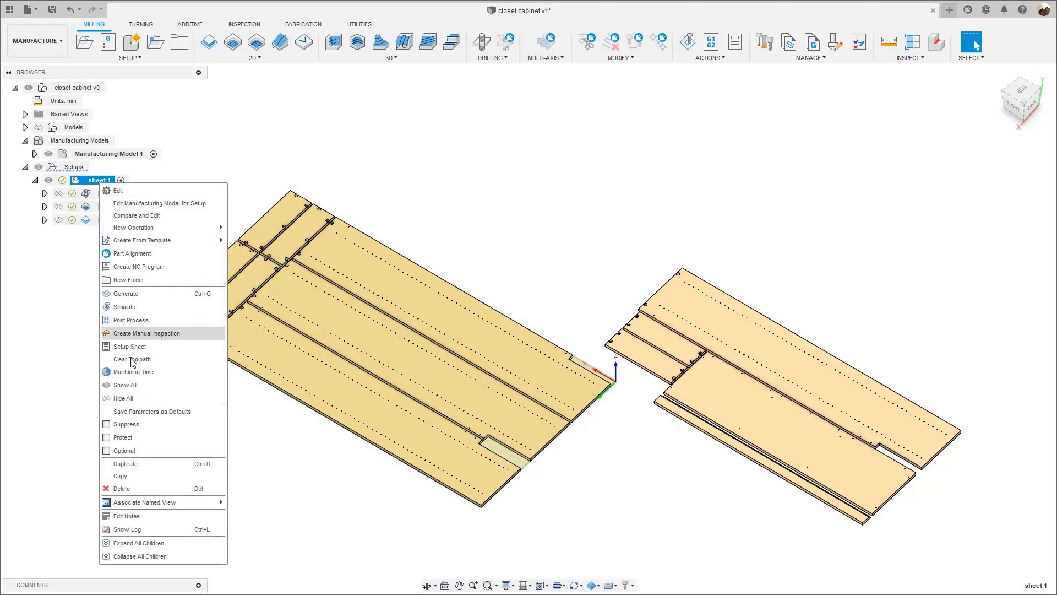
{"action": "left_click", "coordinate": [137, 464]}
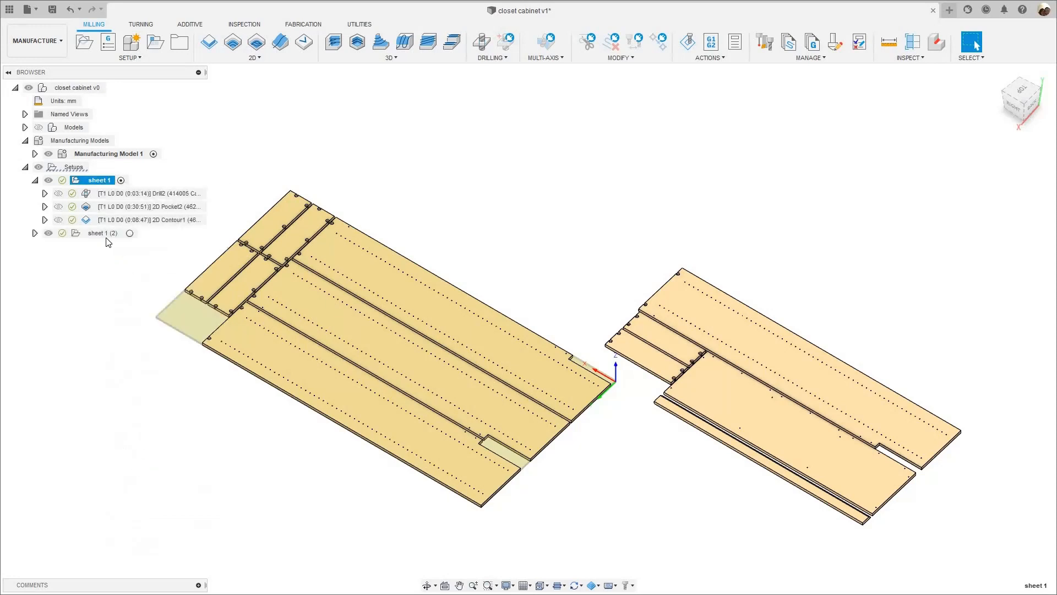
{"action": "left_click", "coordinate": [104, 233]}
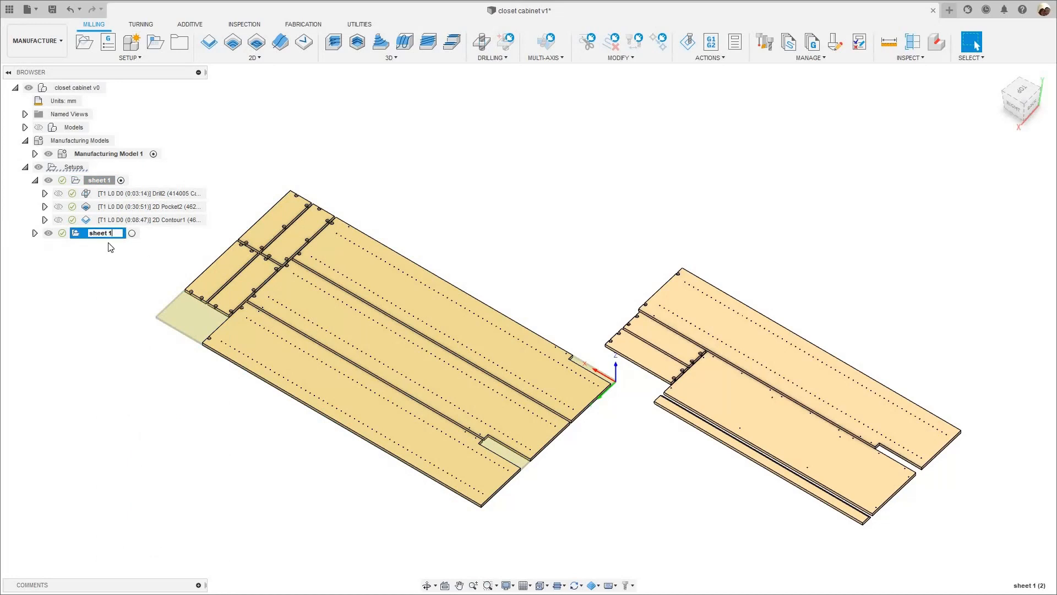
{"action": "key", "text": "Return"}
- Open the sheet 2 setup for editing and clear its model selection
{"action": "right_click", "coordinate": [103, 233]}
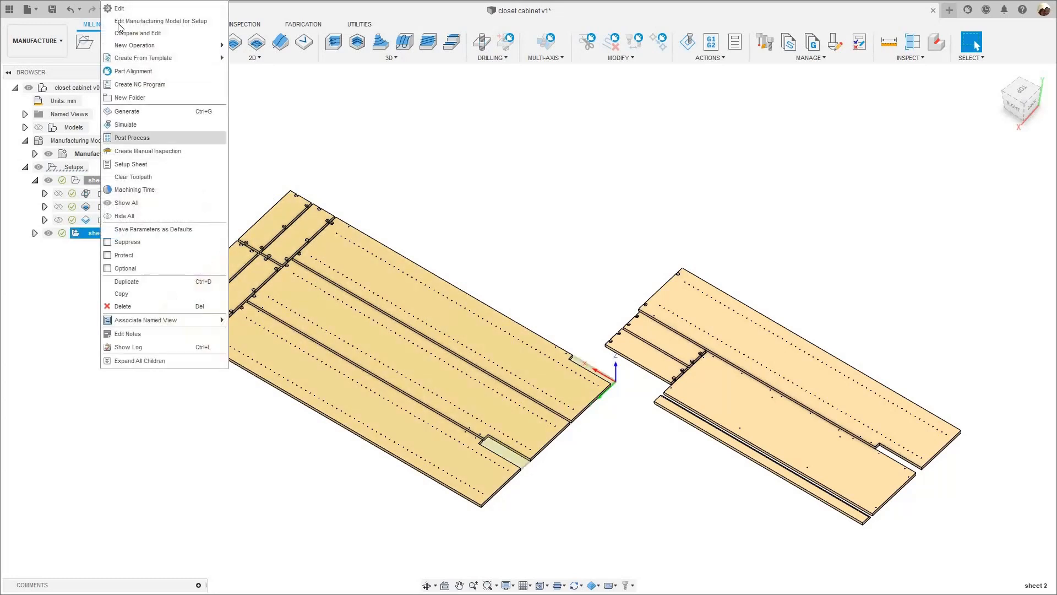
{"action": "middle_click_drag", "start_coordinate": [876, 305], "coordinate": [668, 229]}
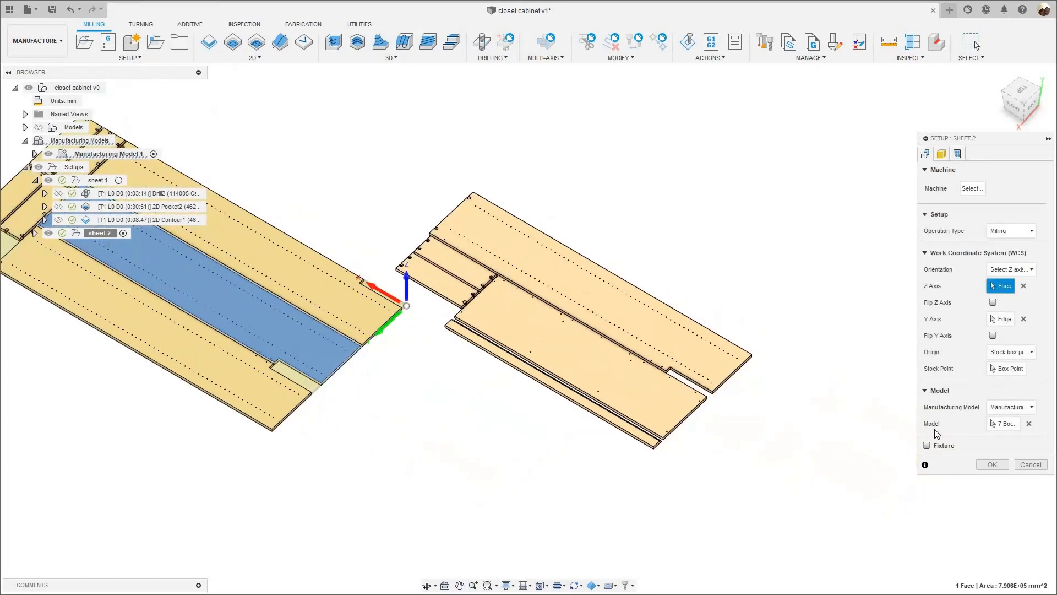
{"action": "left_click", "coordinate": [1029, 424]}
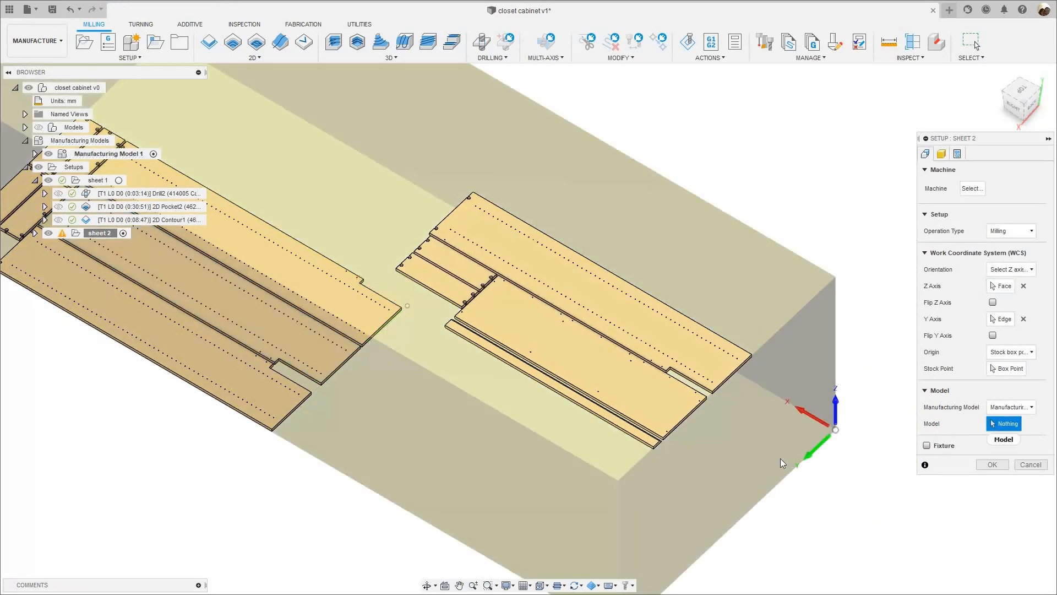
- Select the five panels of the second nested sheet as the model bodies of the sheet 2 setup
{"action": "middle_click_drag", "start_coordinate": [655, 438], "coordinate": [546, 439]}
{"action": "scroll", "coordinate": [547, 439], "scroll_direction": "up", "scroll_amount": 6}
{"action": "left_click", "coordinate": [549, 433]}
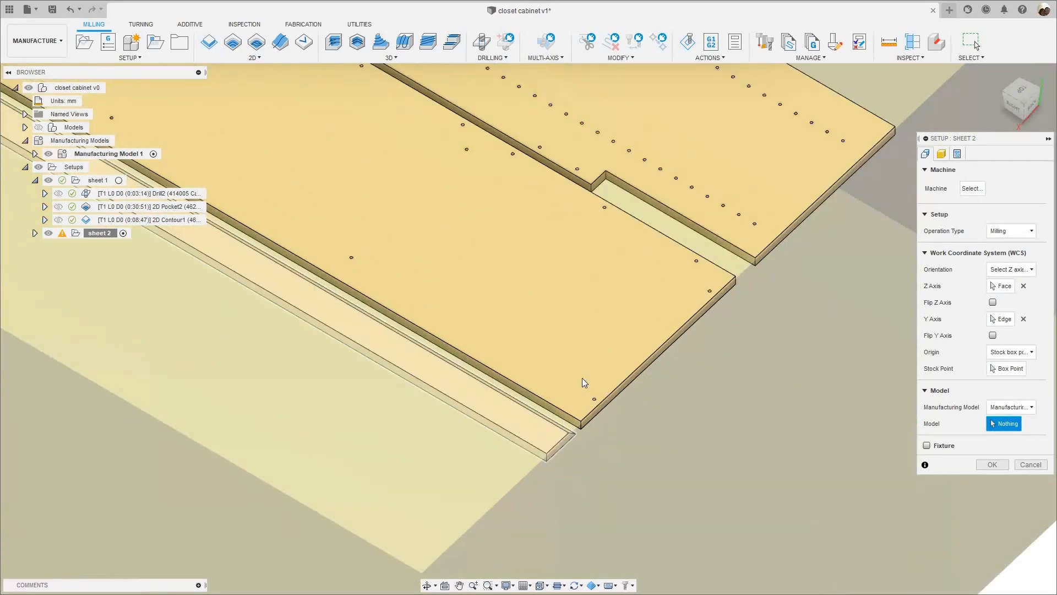
{"action": "left_click", "coordinate": [669, 300]}
{"action": "left_click", "coordinate": [731, 231]}
{"action": "scroll", "coordinate": [595, 366], "scroll_direction": "down", "scroll_amount": 5}
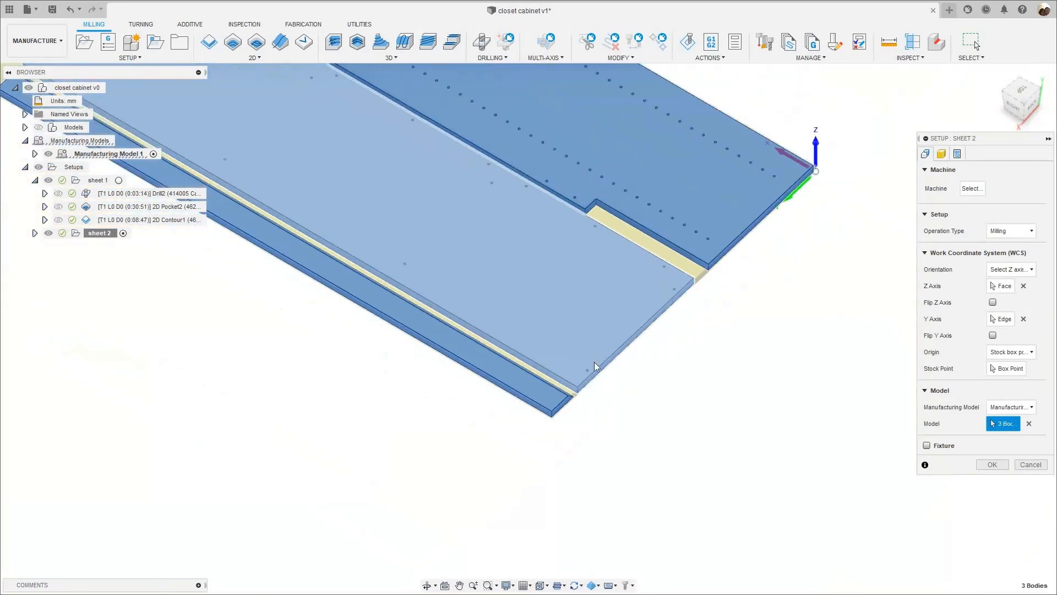
{"action": "middle_click_drag", "start_coordinate": [390, 272], "coordinate": [543, 448]}
{"action": "scroll", "coordinate": [543, 448], "scroll_direction": "down", "scroll_amount": 2}
{"action": "left_click", "coordinate": [406, 301]}
{"action": "left_click", "coordinate": [395, 330]}
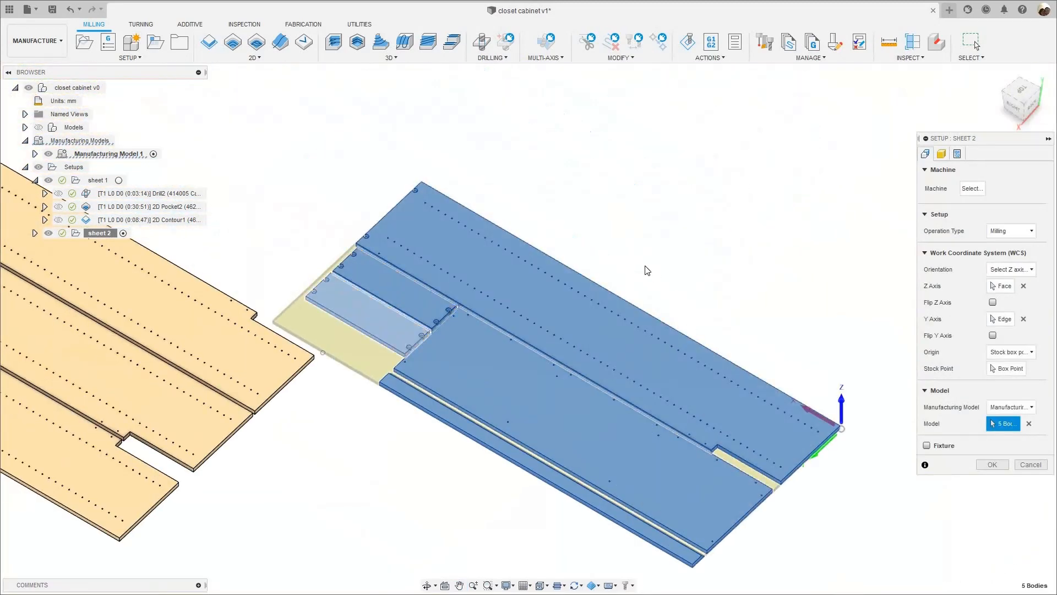
- Examine the work coordinate origin and axis directions at the stock corner of sheet 2
{"action": "middle_click_drag", "start_coordinate": [805, 413], "coordinate": [796, 400]}
{"action": "scroll", "coordinate": [796, 374], "scroll_direction": "up", "scroll_amount": 4}
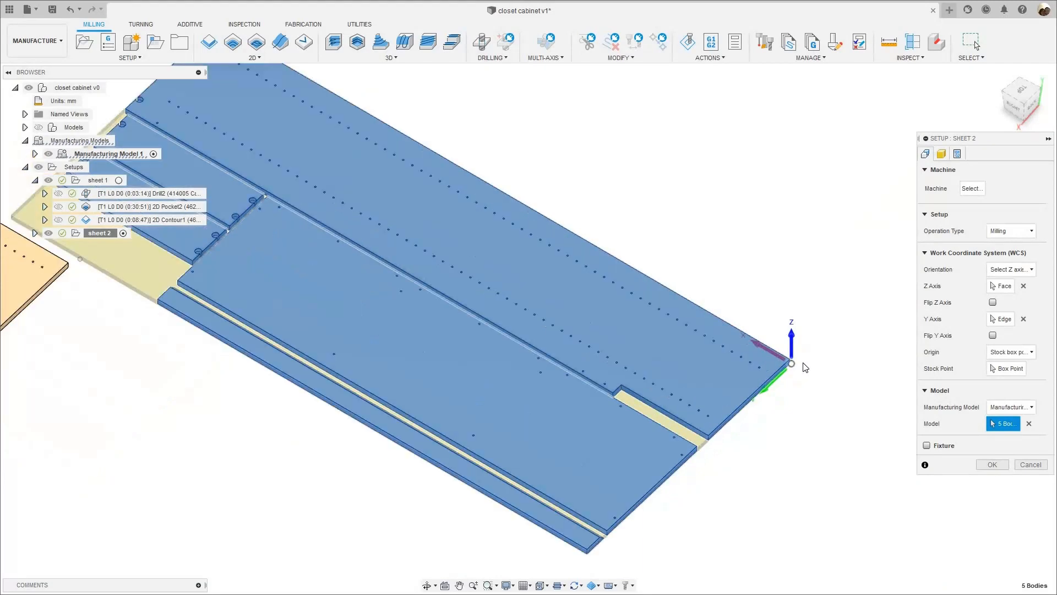
{"action": "scroll", "coordinate": [768, 390], "scroll_direction": "up", "scroll_amount": 5}
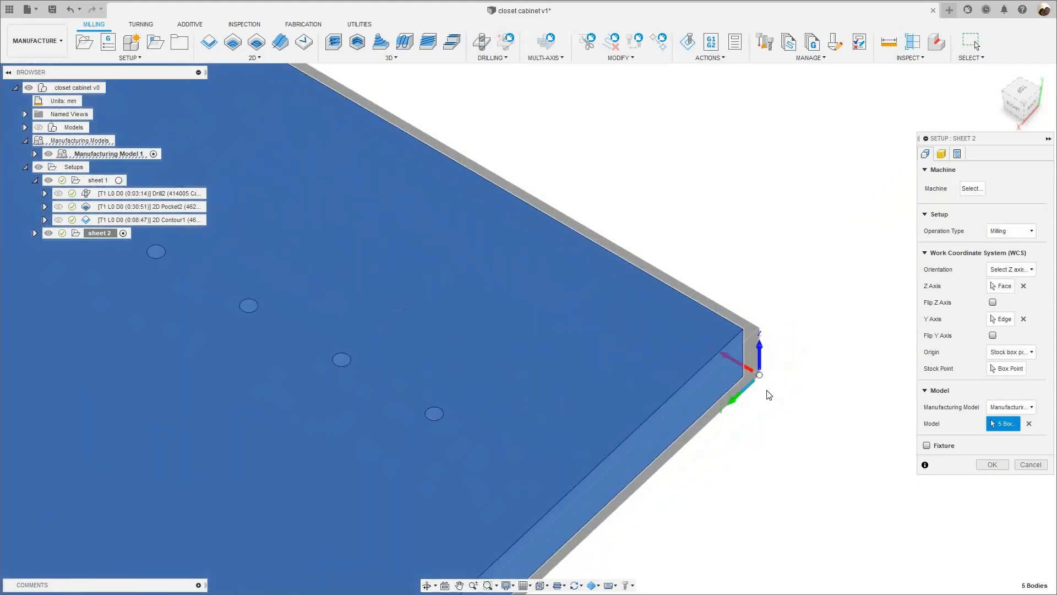
{"action": "scroll", "coordinate": [765, 385], "scroll_direction": "up", "scroll_amount": 4}
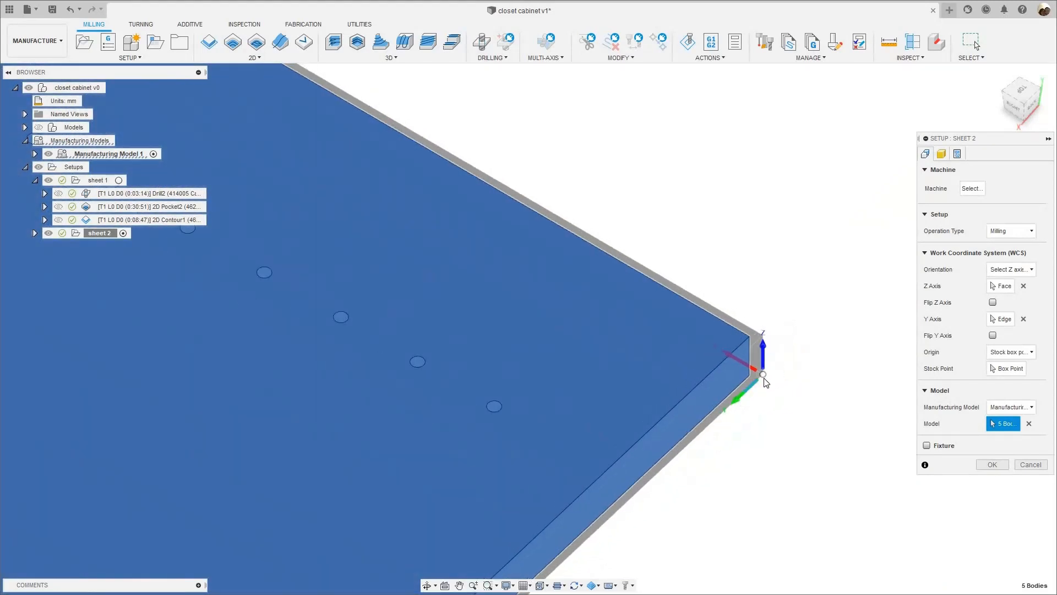
{"action": "scroll", "coordinate": [769, 381], "scroll_direction": "down", "scroll_amount": 3}
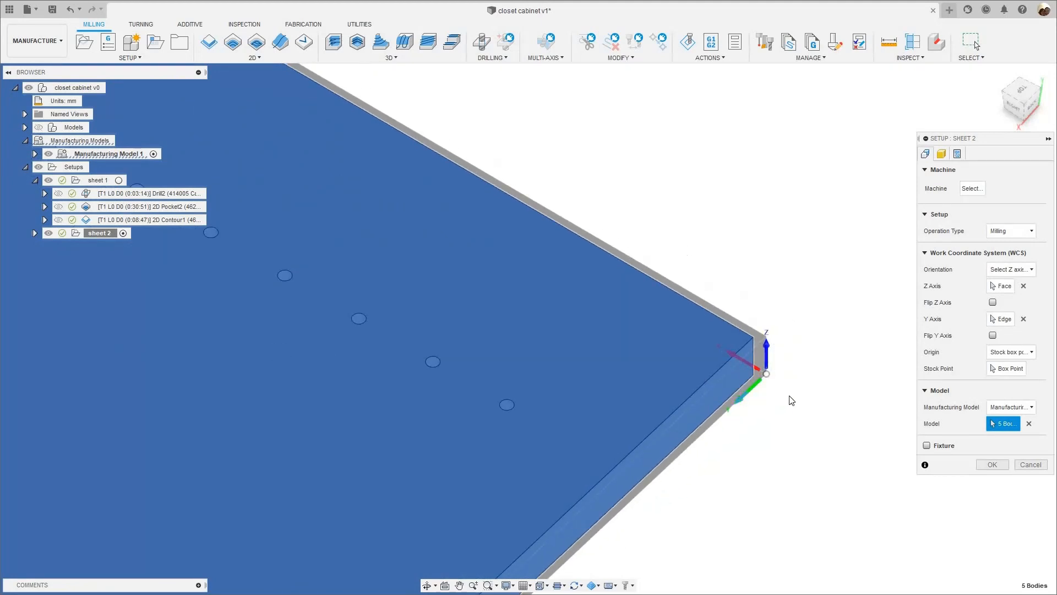
{"action": "scroll", "coordinate": [765, 404], "scroll_direction": "down", "scroll_amount": 3}
{"action": "scroll", "coordinate": [781, 374], "scroll_direction": "down", "scroll_amount": 8}
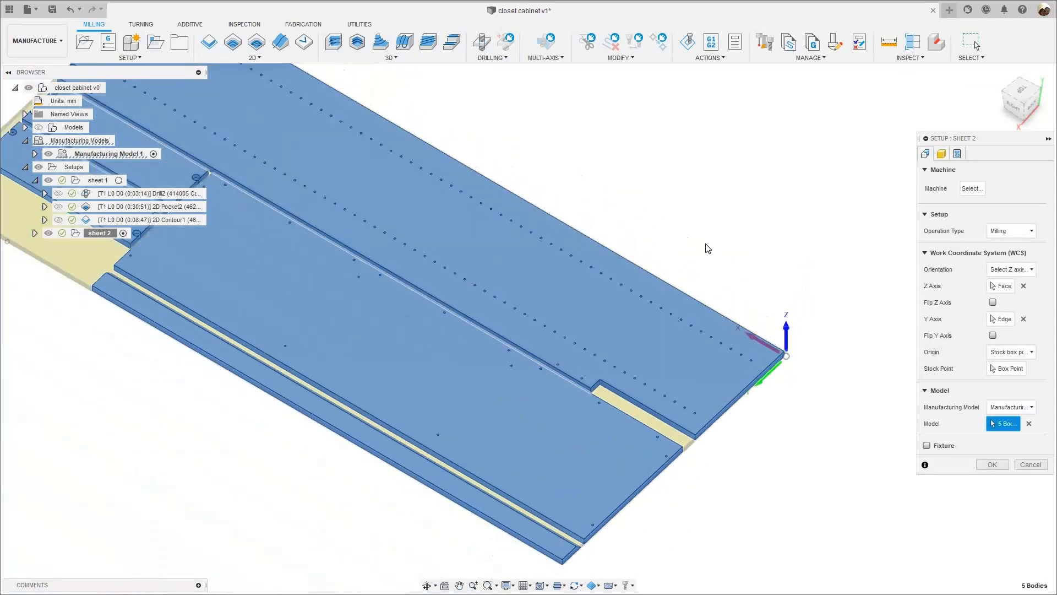
{"action": "scroll", "coordinate": [710, 242], "scroll_direction": "down", "scroll_amount": 3}
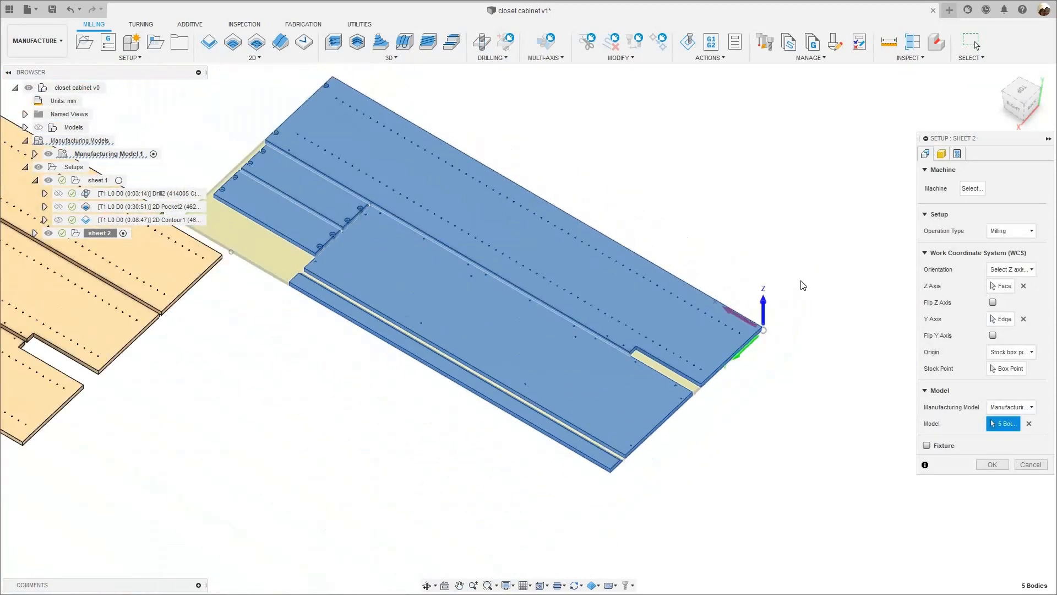
{"action": "scroll", "coordinate": [797, 281], "scroll_direction": "down", "scroll_amount": 2}
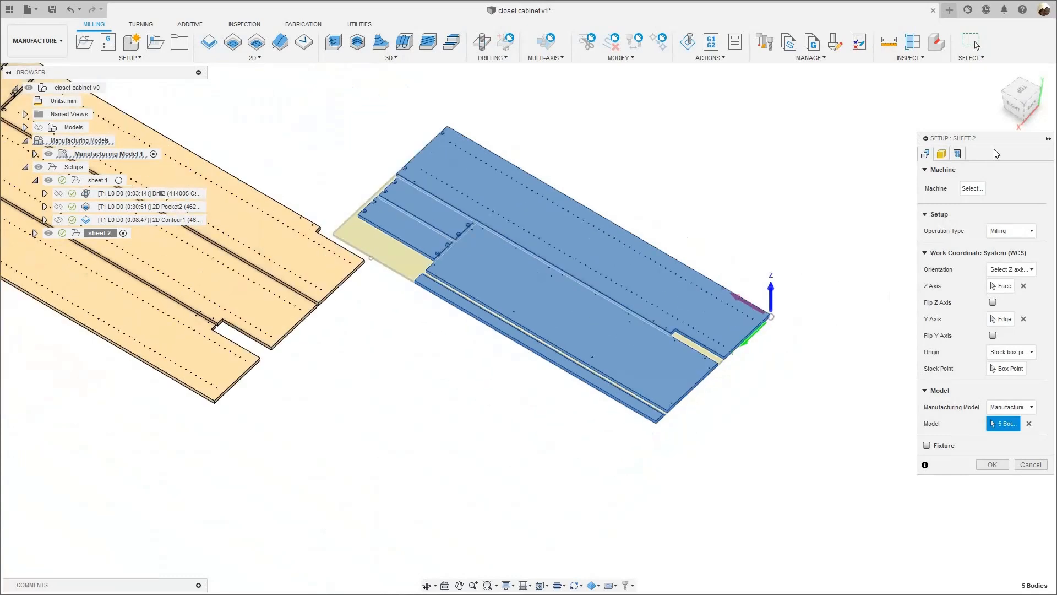
{"action": "scroll", "coordinate": [779, 290], "scroll_direction": "down", "scroll_amount": 2}
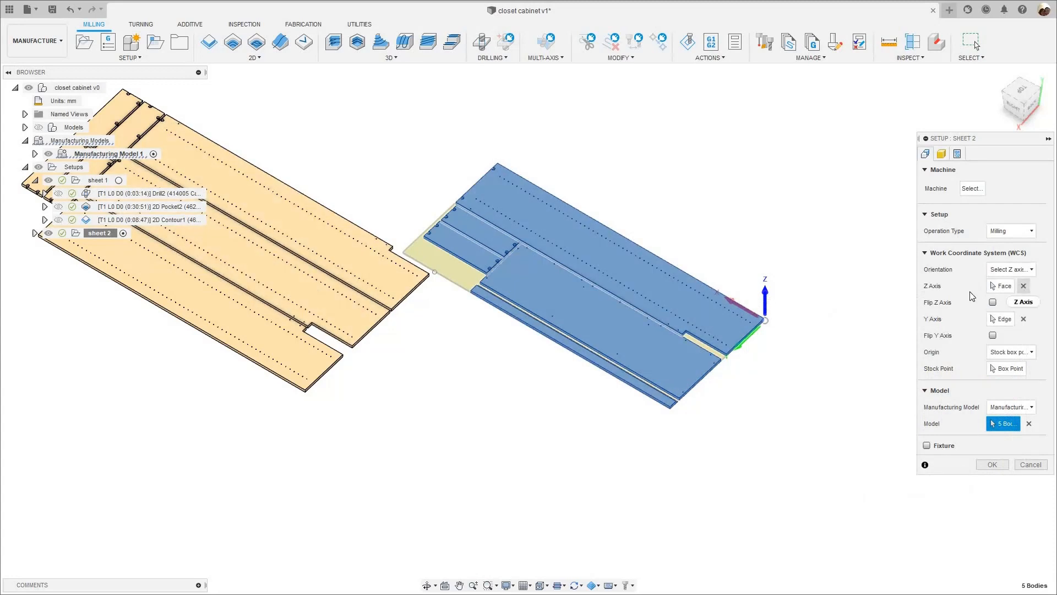
- Reassign the sheet 2 work coordinate axes, taking Z from the large notched panel's upper face and Y from its short end edge
{"action": "left_click", "coordinate": [1023, 285]}
{"action": "scroll", "coordinate": [554, 340], "scroll_direction": "up", "scroll_amount": 5}
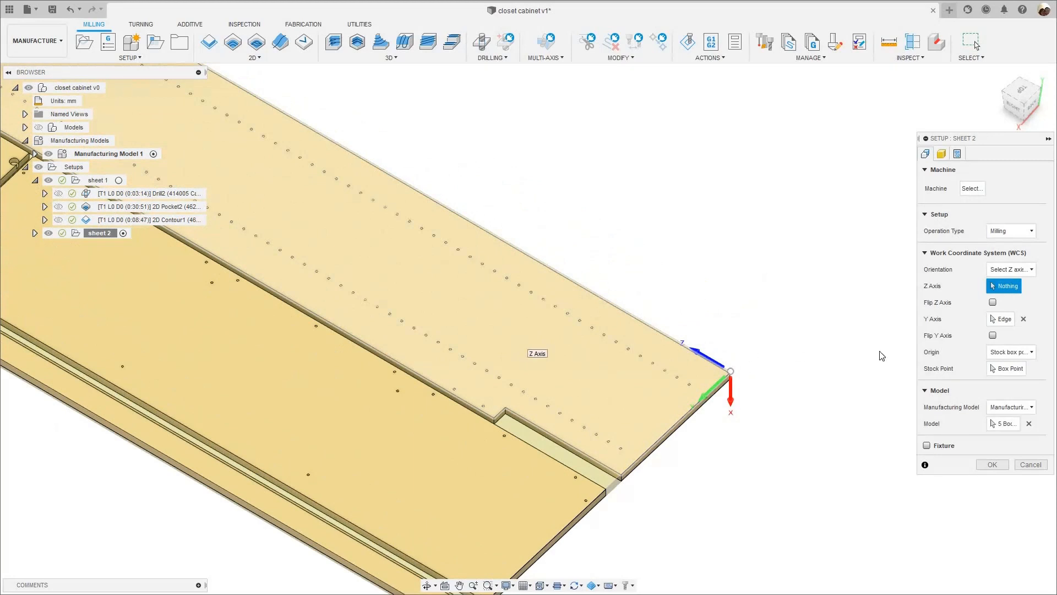
{"action": "left_click", "coordinate": [527, 346]}
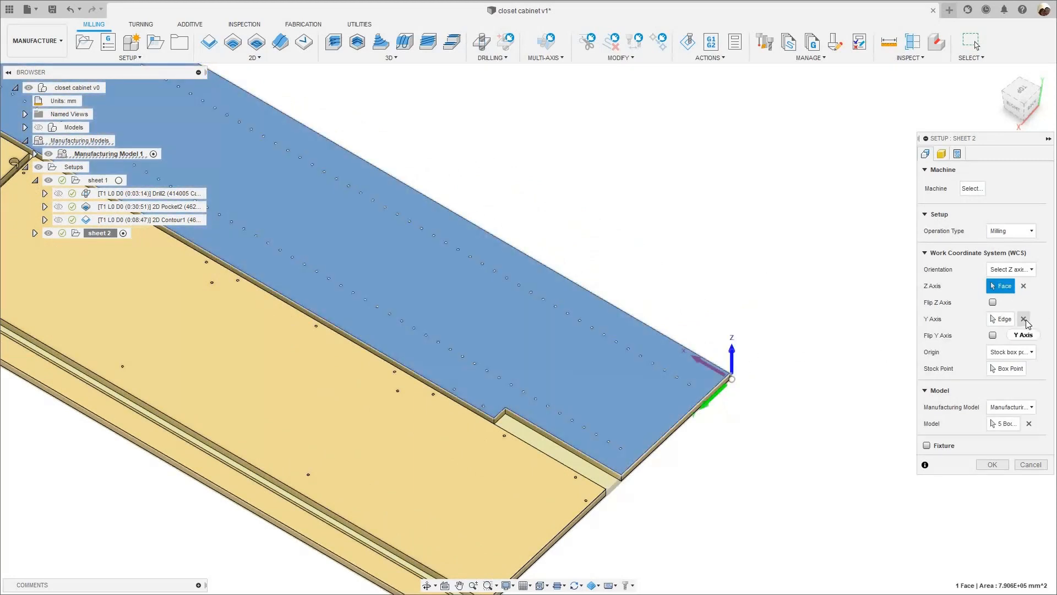
{"action": "scroll", "coordinate": [670, 415], "scroll_direction": "up", "scroll_amount": 3}
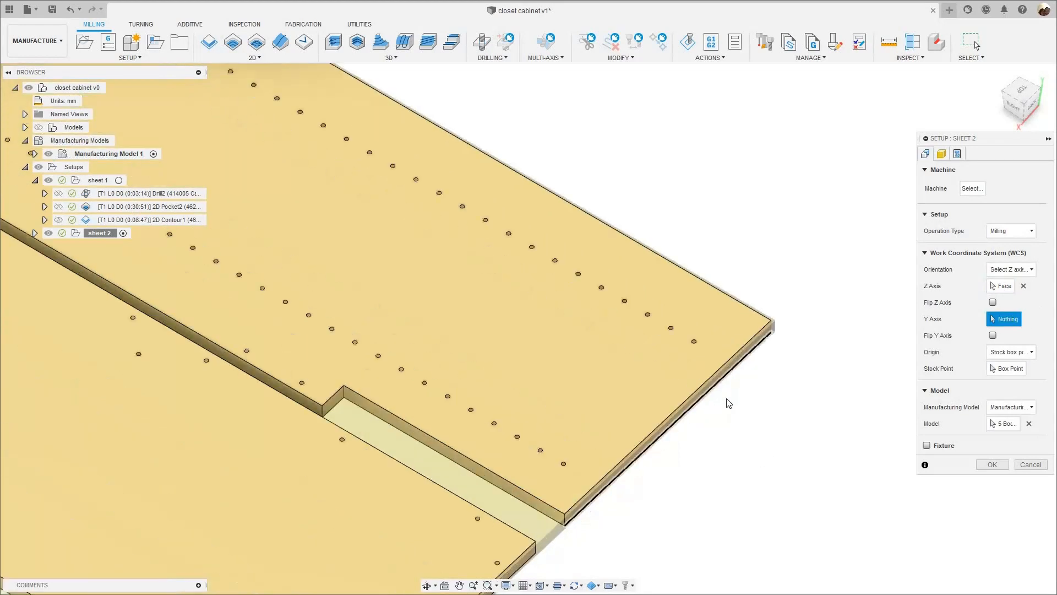
- Place the origin on the stock's bottom box point at the notched panel's outer corner and flip the Y axis to run along the sheet's short edge
{"action": "left_click", "coordinate": [1009, 369]}
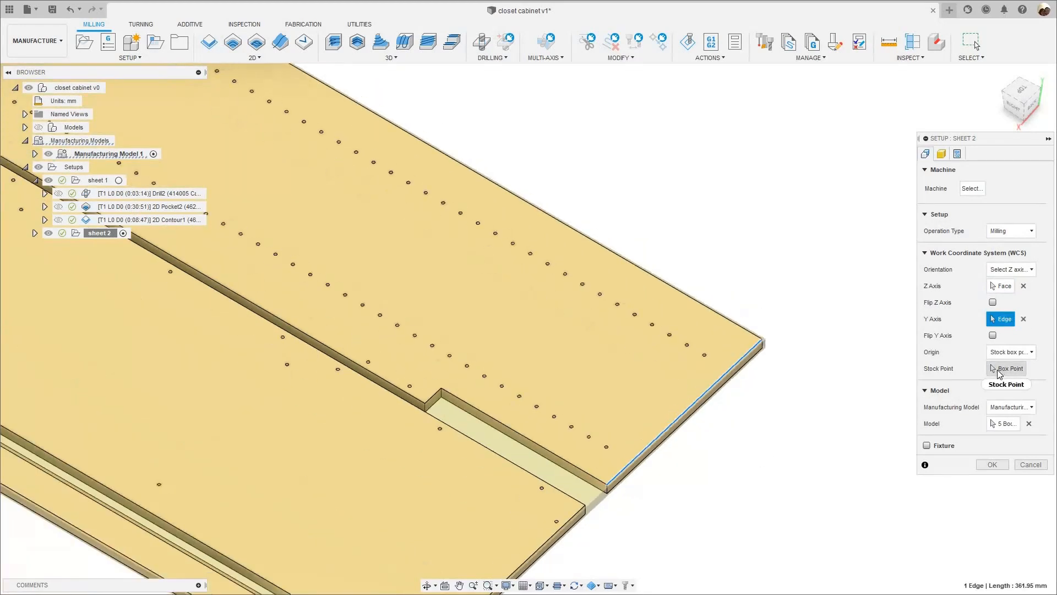
{"action": "scroll", "coordinate": [776, 355], "scroll_direction": "up", "scroll_amount": 3}
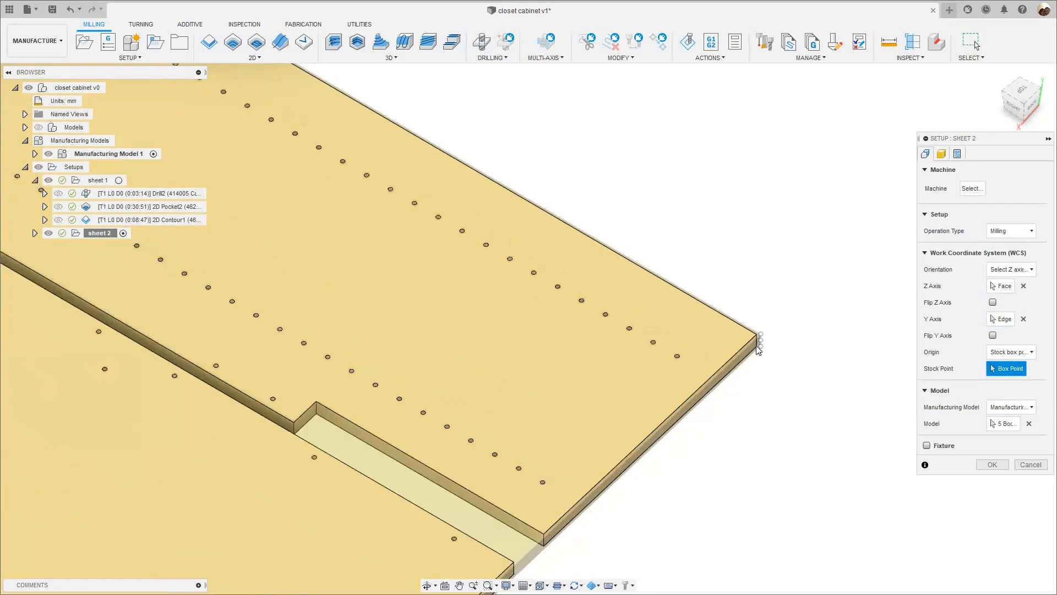
{"action": "left_click", "coordinate": [764, 350]}
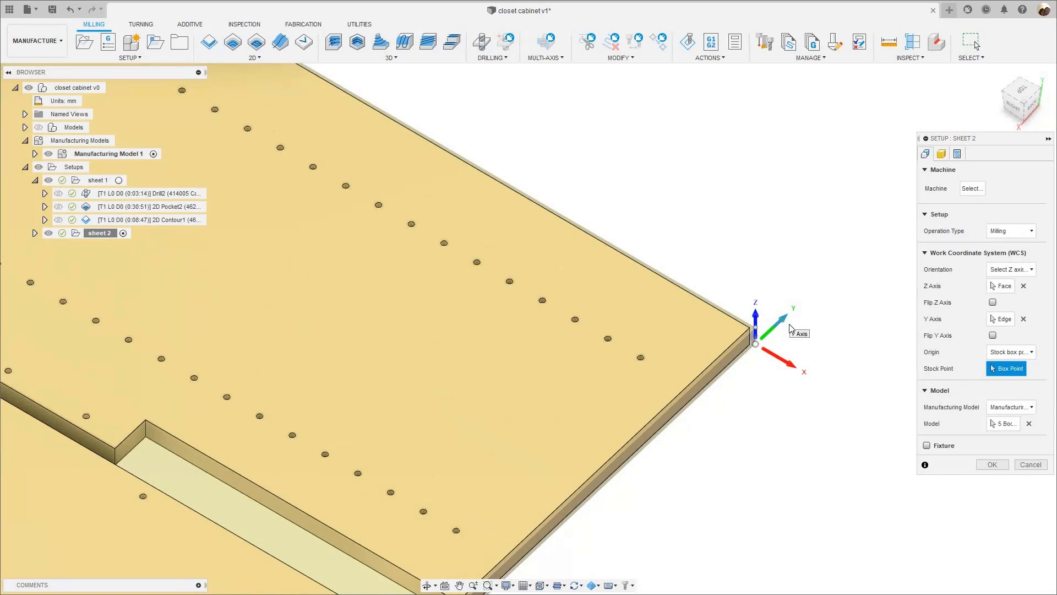
{"action": "left_click", "coordinate": [784, 325]}
{"action": "scroll", "coordinate": [790, 331], "scroll_direction": "down", "scroll_amount": 4}
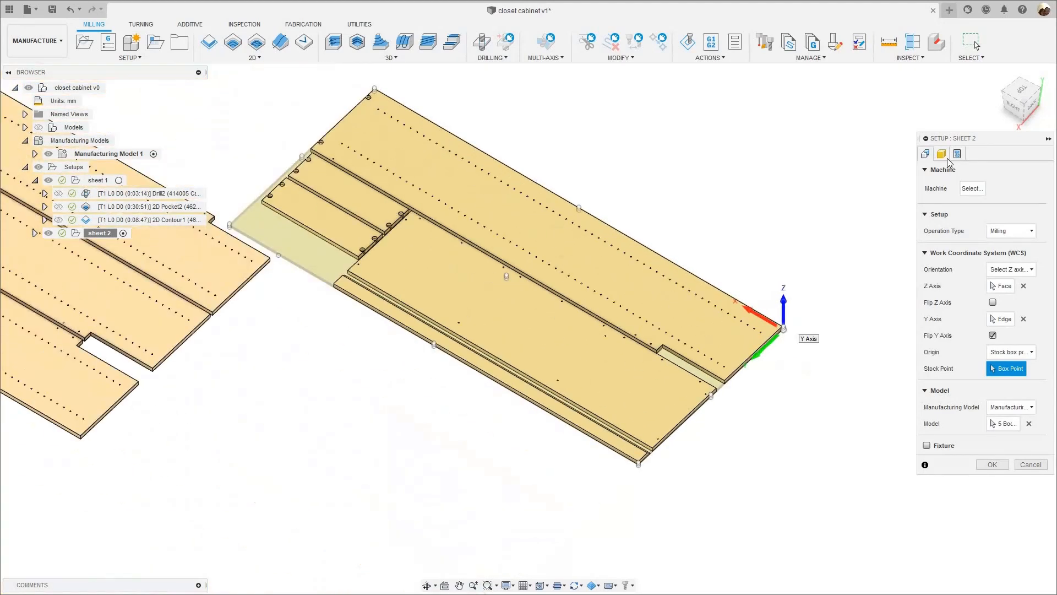
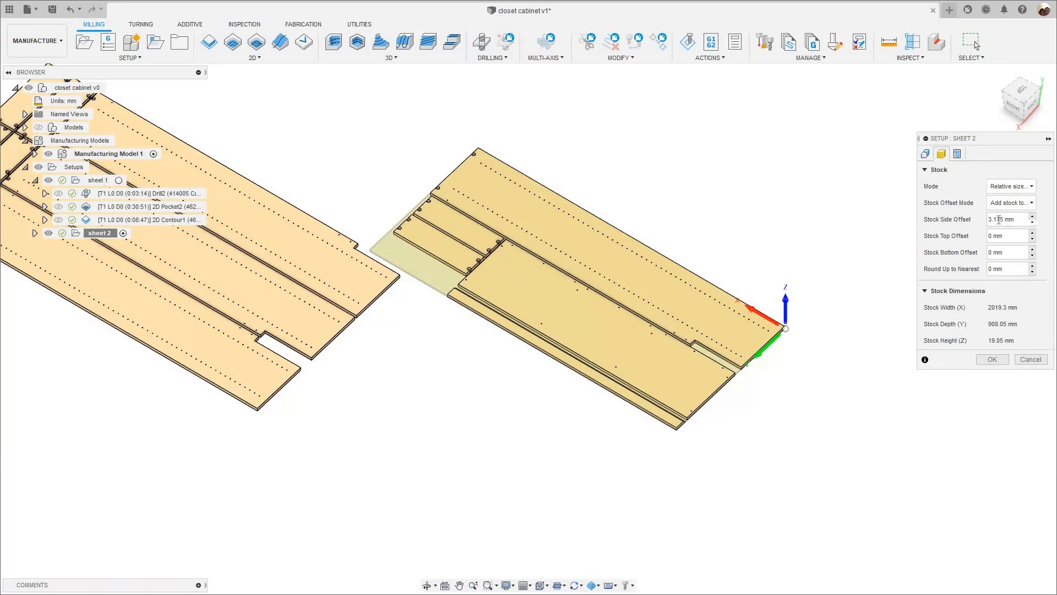
- Set the program name of the sheet 2 setup to sheet_2 and apply the setup changes
{"action": "scroll", "coordinate": [790, 361], "scroll_direction": "up", "scroll_amount": 5}
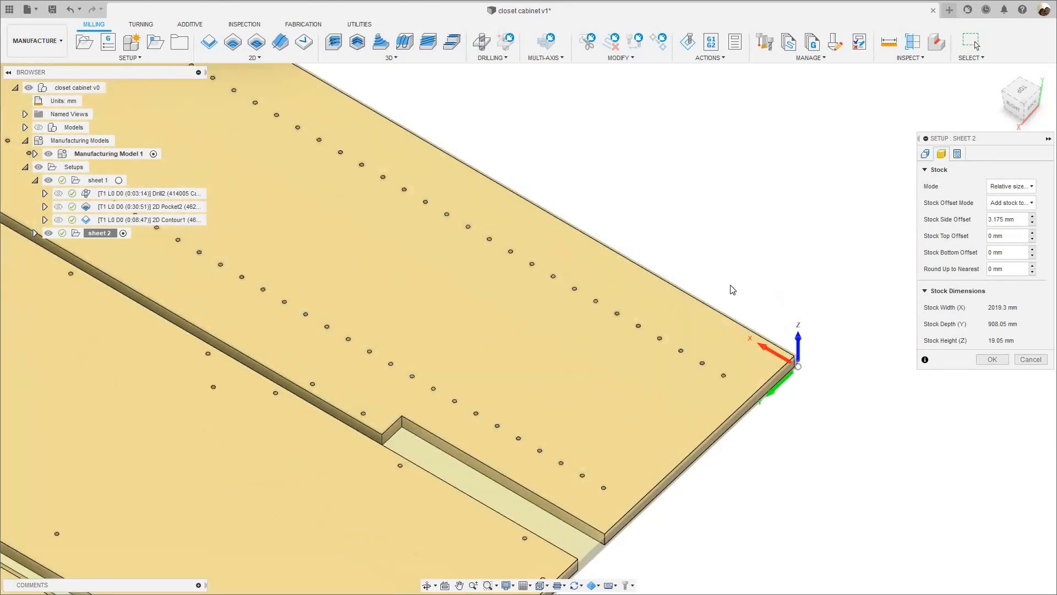
{"action": "scroll", "coordinate": [722, 286], "scroll_direction": "down", "scroll_amount": 4}
{"action": "scroll", "coordinate": [707, 382], "scroll_direction": "up", "scroll_amount": 3}
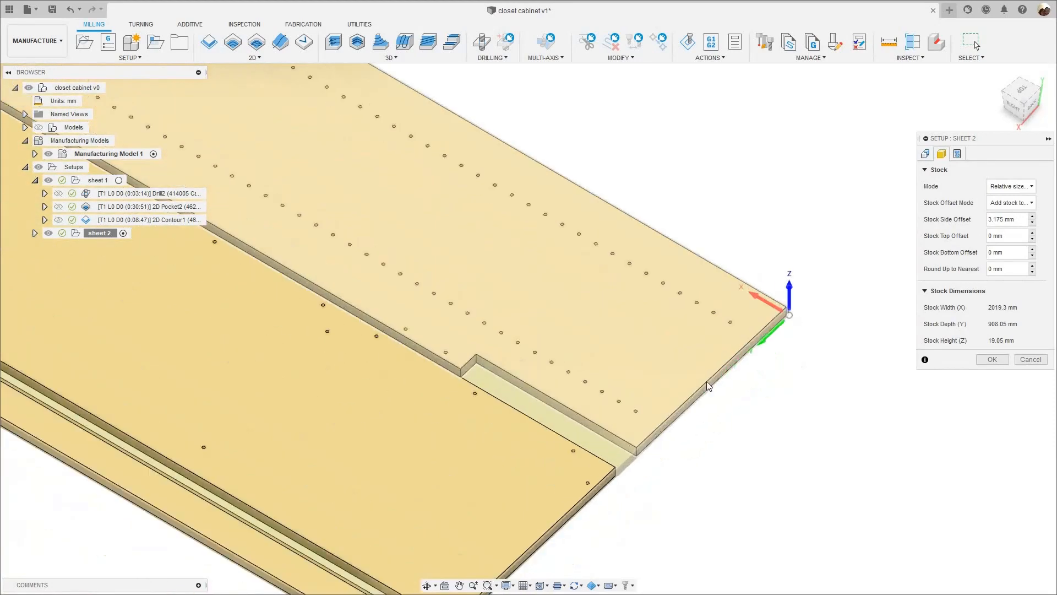
{"action": "scroll", "coordinate": [710, 383], "scroll_direction": "down", "scroll_amount": 5}
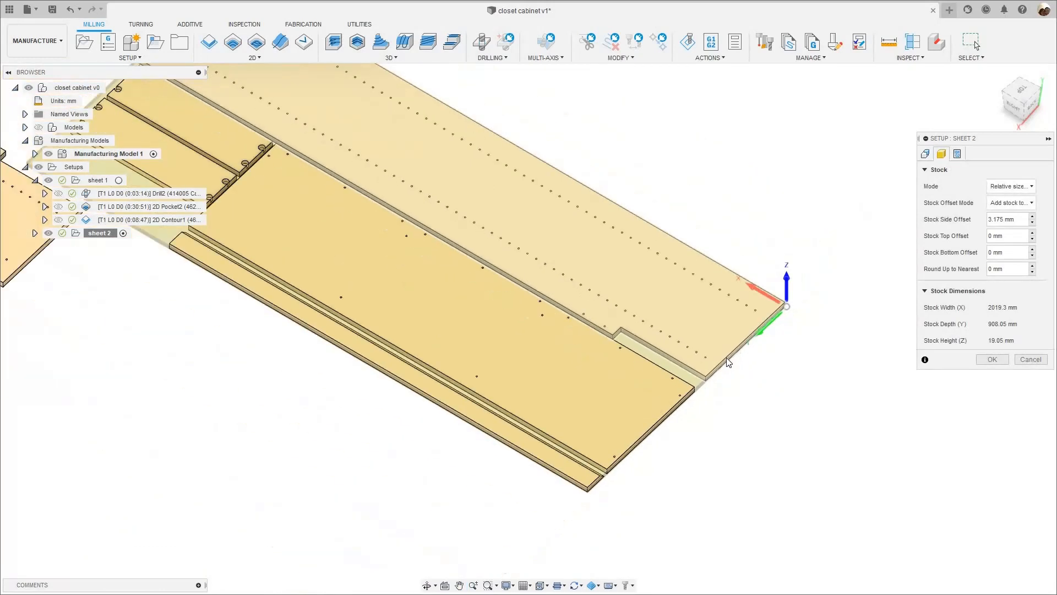
{"action": "scroll", "coordinate": [728, 362], "scroll_direction": "down", "scroll_amount": 2}
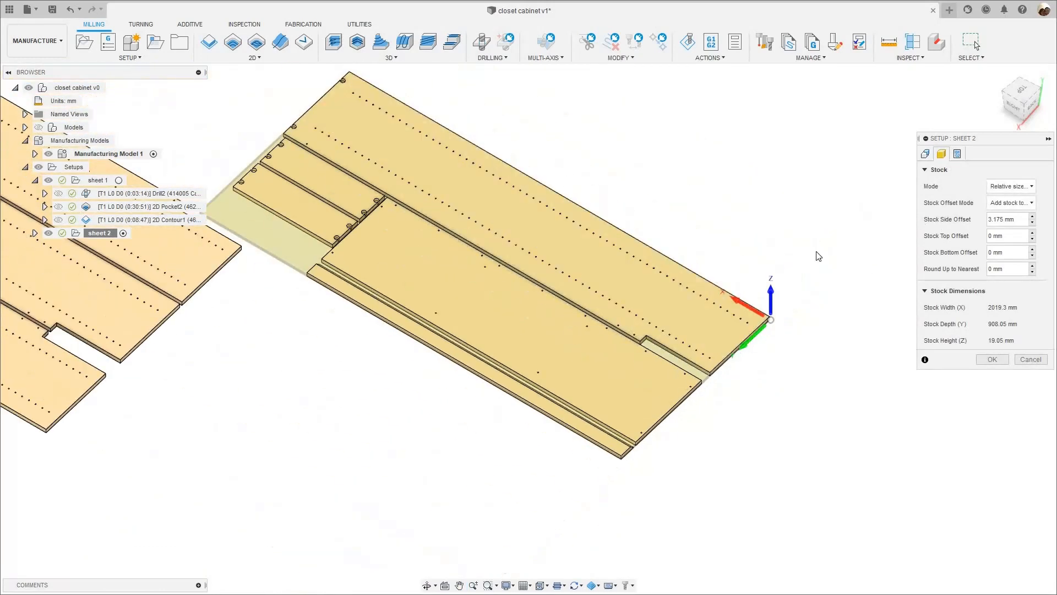
{"action": "middle_click_drag", "start_coordinate": [827, 219], "coordinate": [775, 253]}
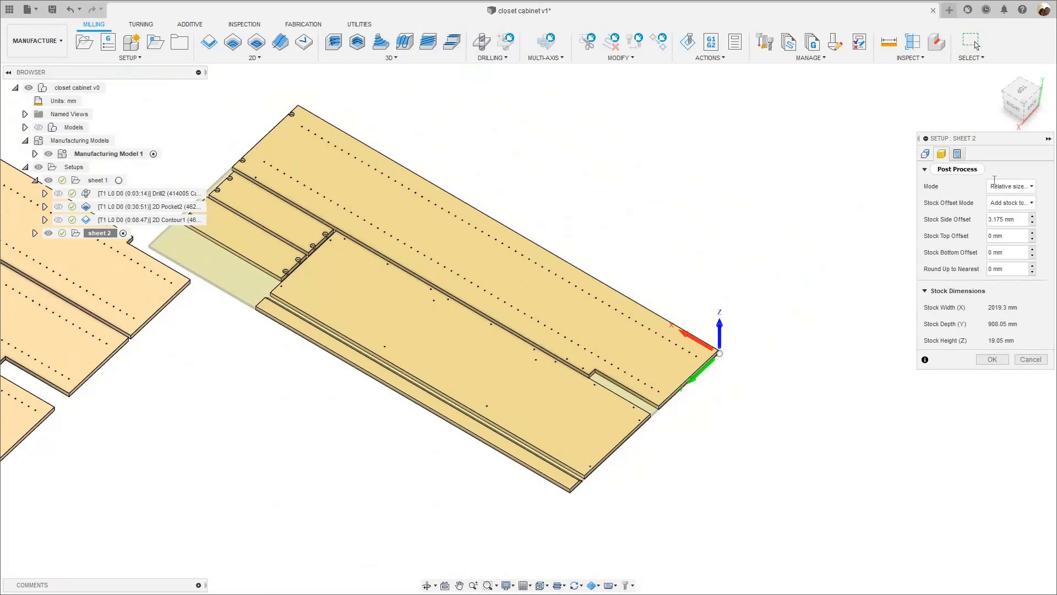
{"action": "left_click", "coordinate": [957, 154]}
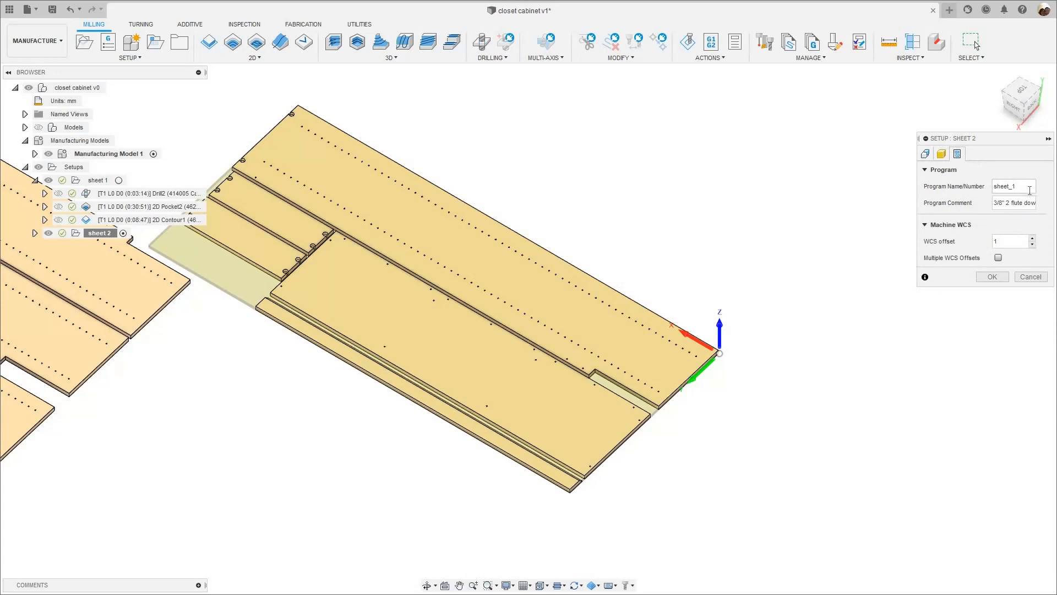
{"action": "left_click", "coordinate": [1029, 190]}
{"action": "key", "text": "BackSpace"}
{"action": "type", "text": "2"}
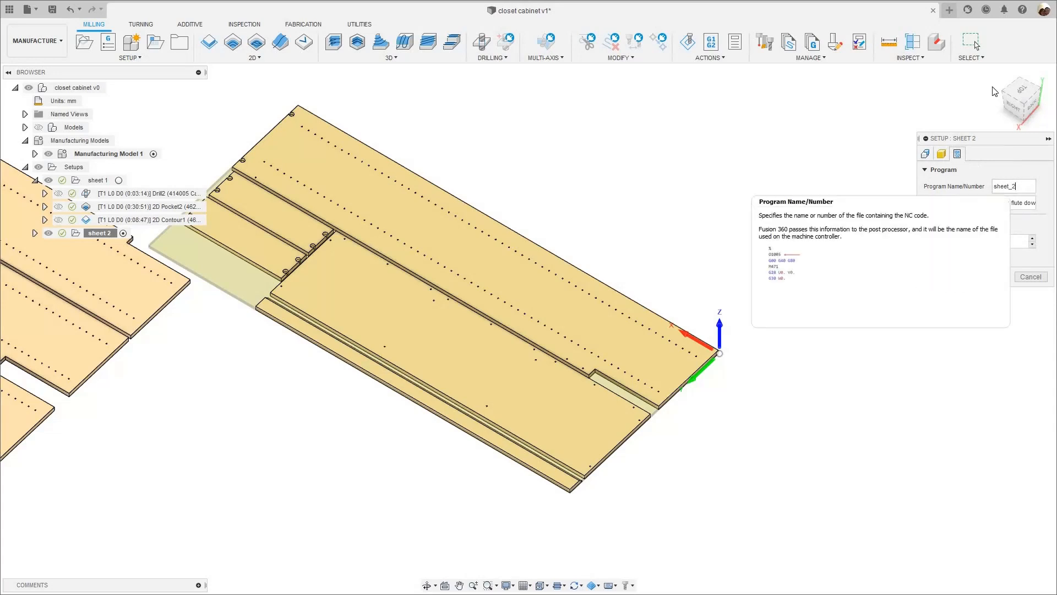
{"action": "left_click", "coordinate": [987, 278]}
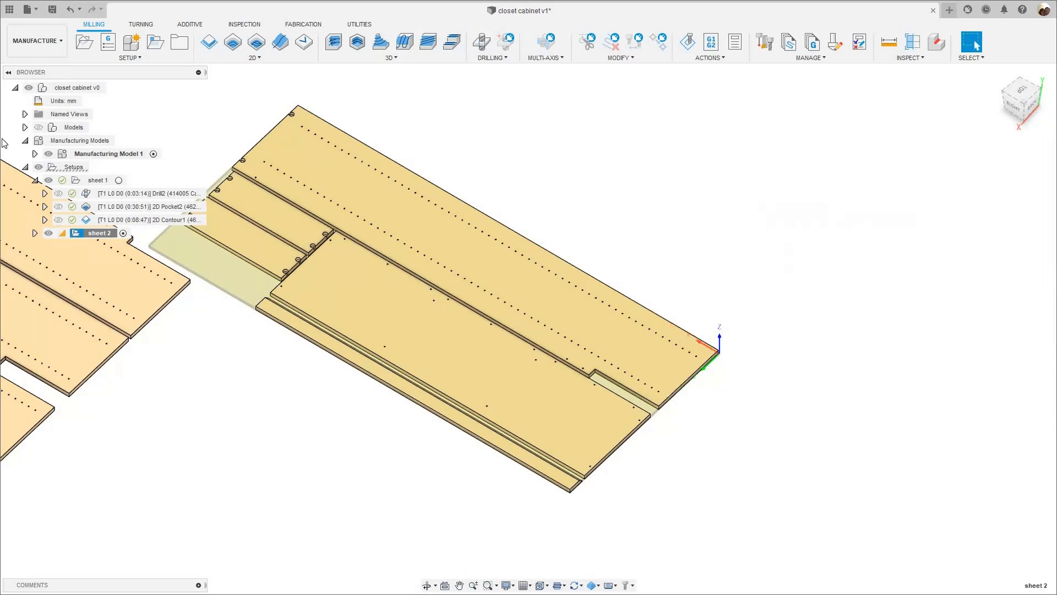
- Replace the hole faces in sheet 2's duplicated drill operation with the wide panel's small corner hole, including all holes of the same diameter
{"action": "scroll", "coordinate": [452, 451], "scroll_direction": "down", "scroll_amount": 3}
{"action": "middle_click_drag", "start_coordinate": [453, 452], "coordinate": [573, 365]}
{"action": "scroll", "coordinate": [779, 361], "scroll_direction": "down", "scroll_amount": 3}
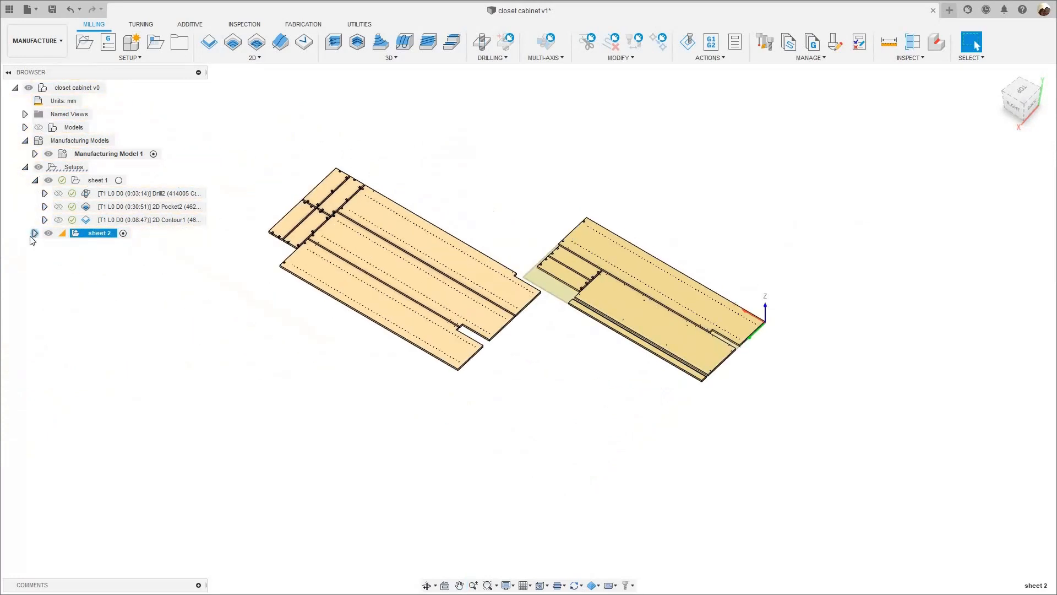
{"action": "left_click", "coordinate": [34, 233]}
{"action": "left_click", "coordinate": [109, 248]}
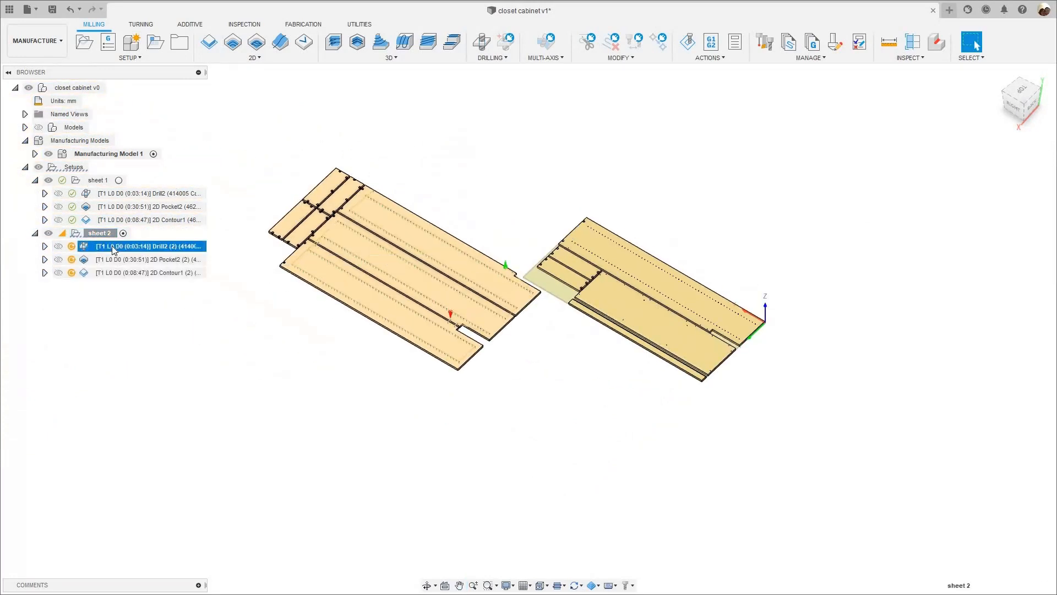
{"action": "right_click", "coordinate": [83, 248]}
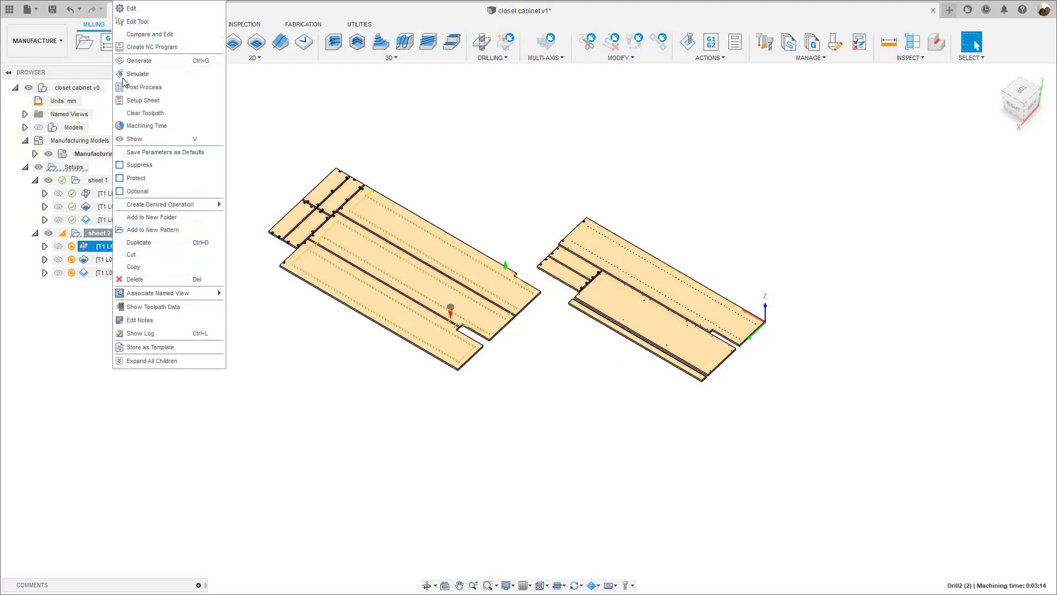
{"action": "left_click", "coordinate": [132, 14]}
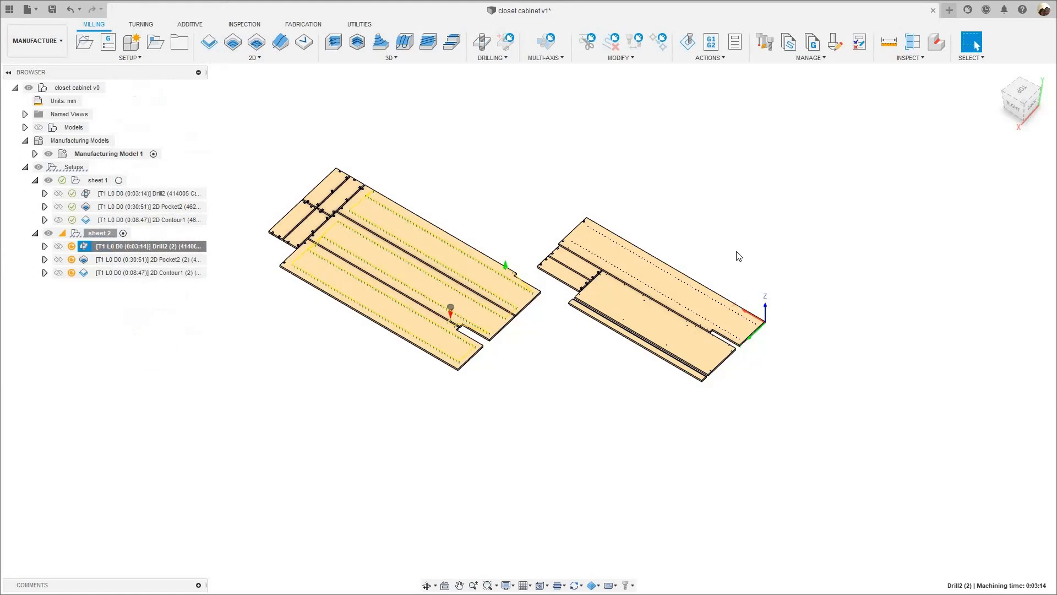
{"action": "scroll", "coordinate": [726, 275], "scroll_direction": "up", "scroll_amount": 5}
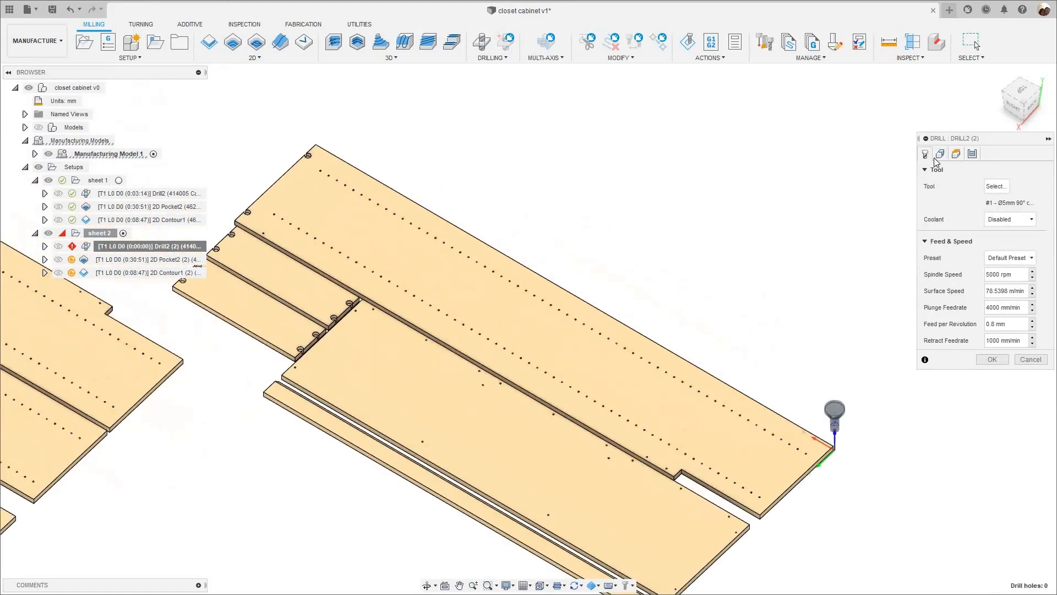
{"action": "left_click", "coordinate": [940, 153]}
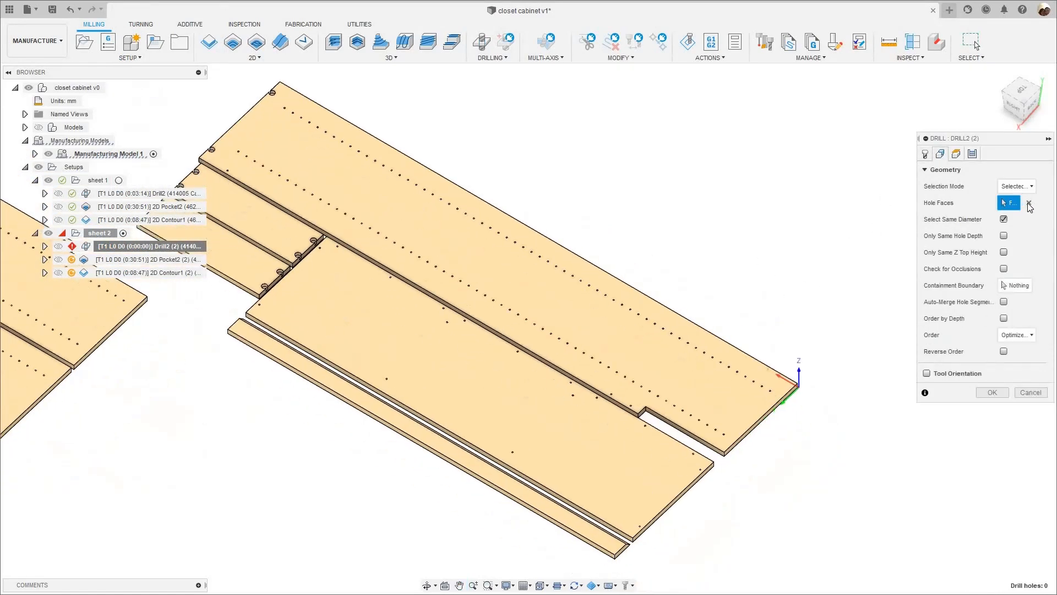
{"action": "left_click", "coordinate": [1029, 204]}
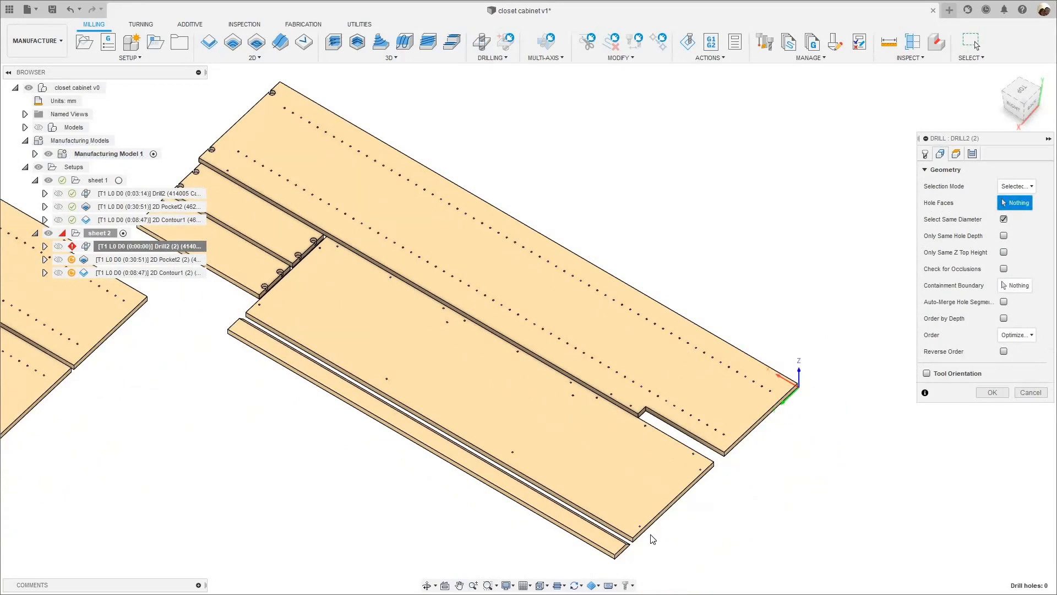
{"action": "scroll", "coordinate": [641, 530], "scroll_direction": "up", "scroll_amount": 10}
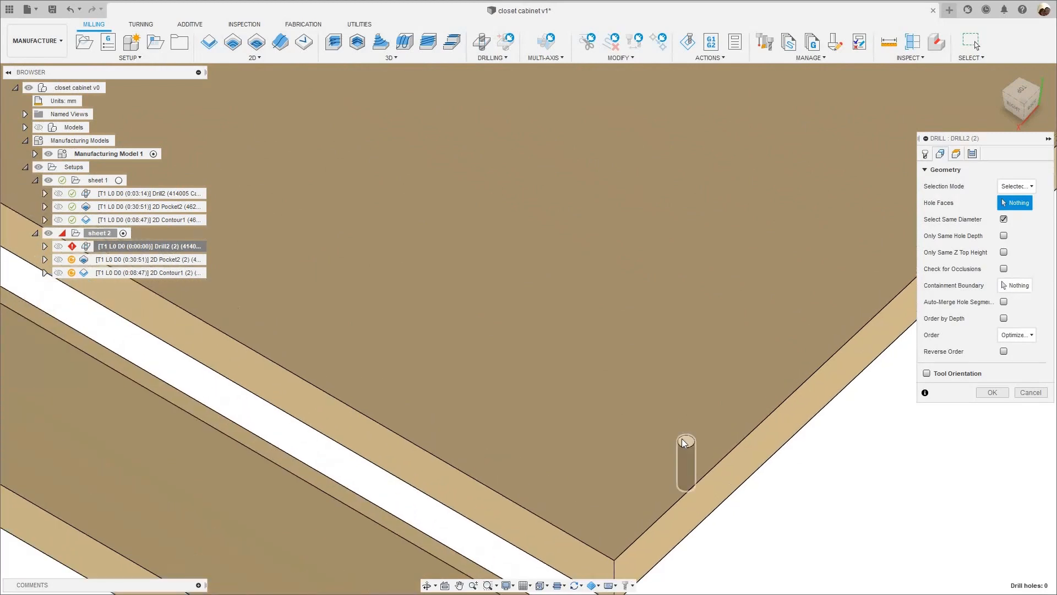
{"action": "left_click", "coordinate": [682, 440]}
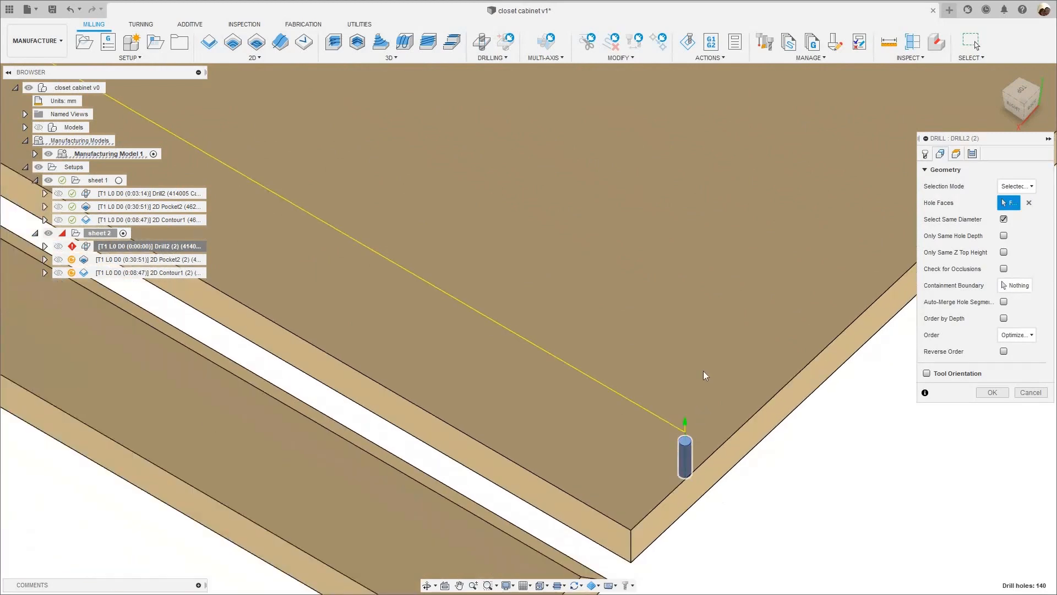
- Check the regenerated drill toolpath, heights and cycle type for sheet 2, and accept the drill operation
{"action": "scroll", "coordinate": [699, 396], "scroll_direction": "down", "scroll_amount": 5}
{"action": "scroll", "coordinate": [399, 171], "scroll_direction": "down", "scroll_amount": 5}
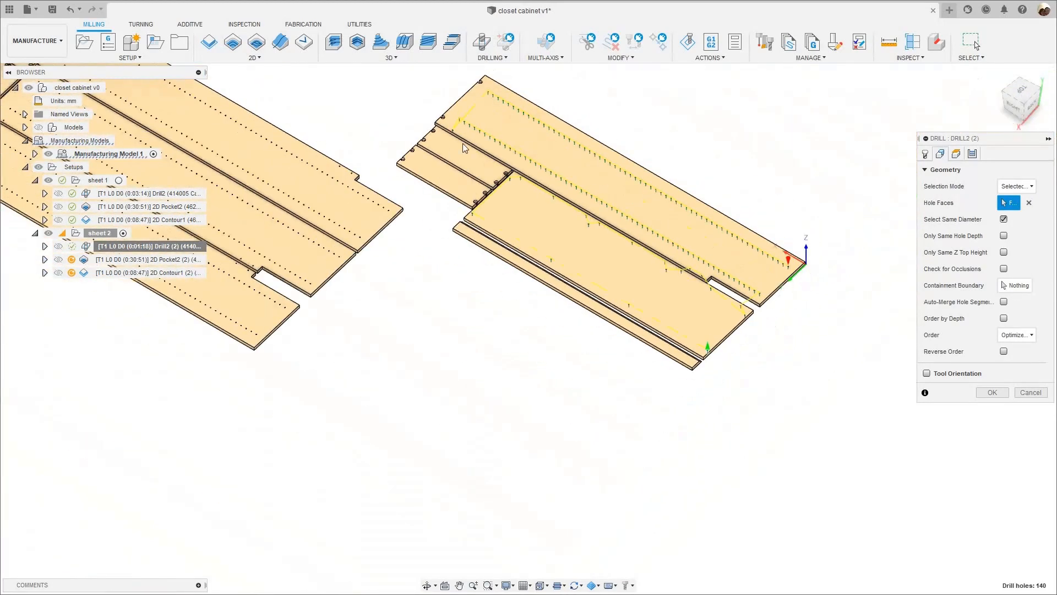
{"action": "middle_click_drag", "start_coordinate": [514, 201], "coordinate": [452, 235]}
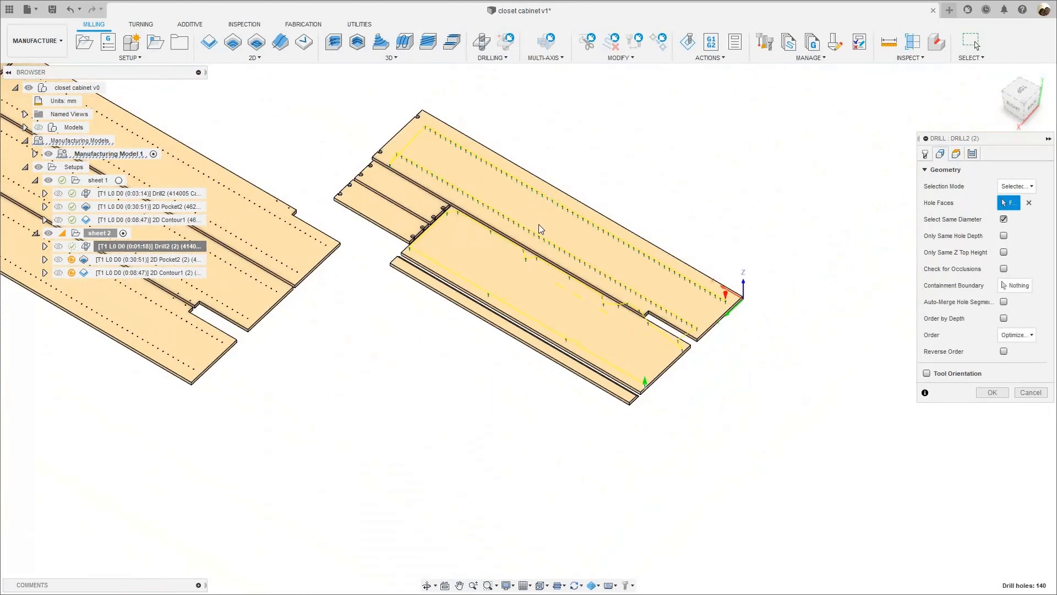
{"action": "scroll", "coordinate": [501, 207], "scroll_direction": "up", "scroll_amount": 3}
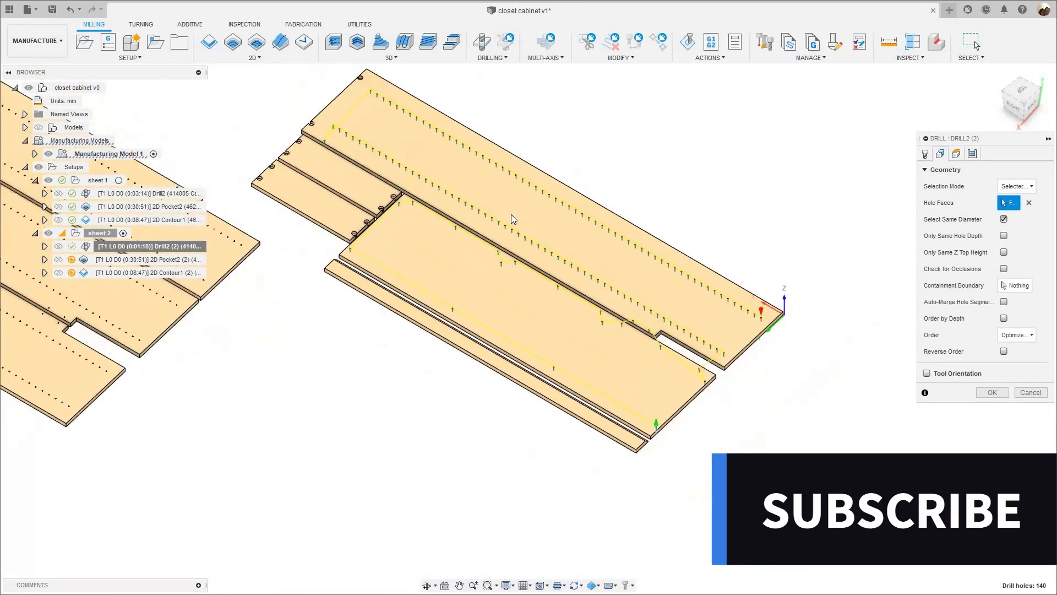
{"action": "scroll", "coordinate": [511, 215], "scroll_direction": "down", "scroll_amount": 2}
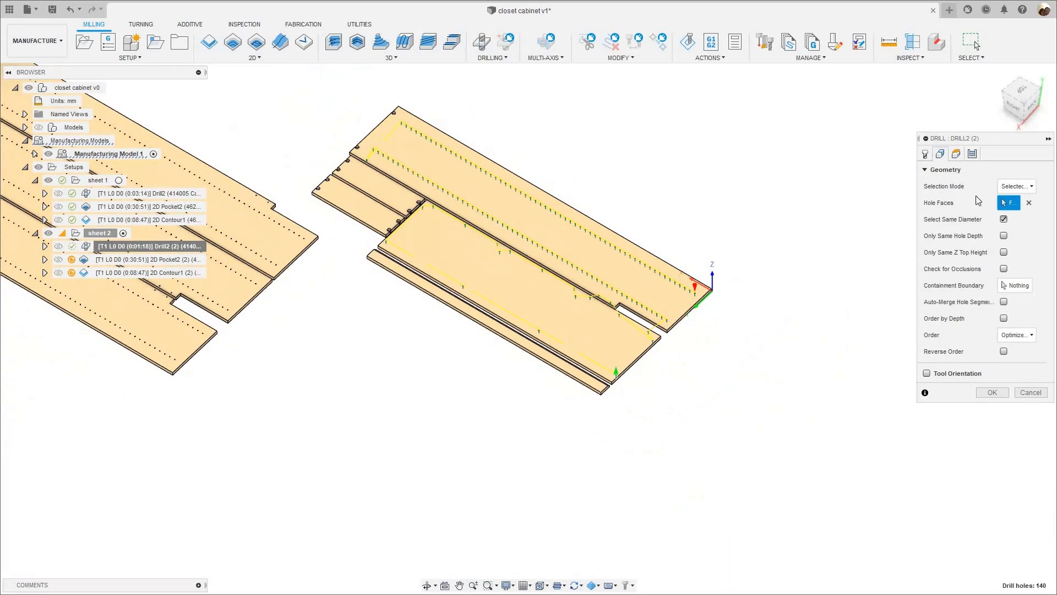
{"action": "left_click", "coordinate": [955, 155]}
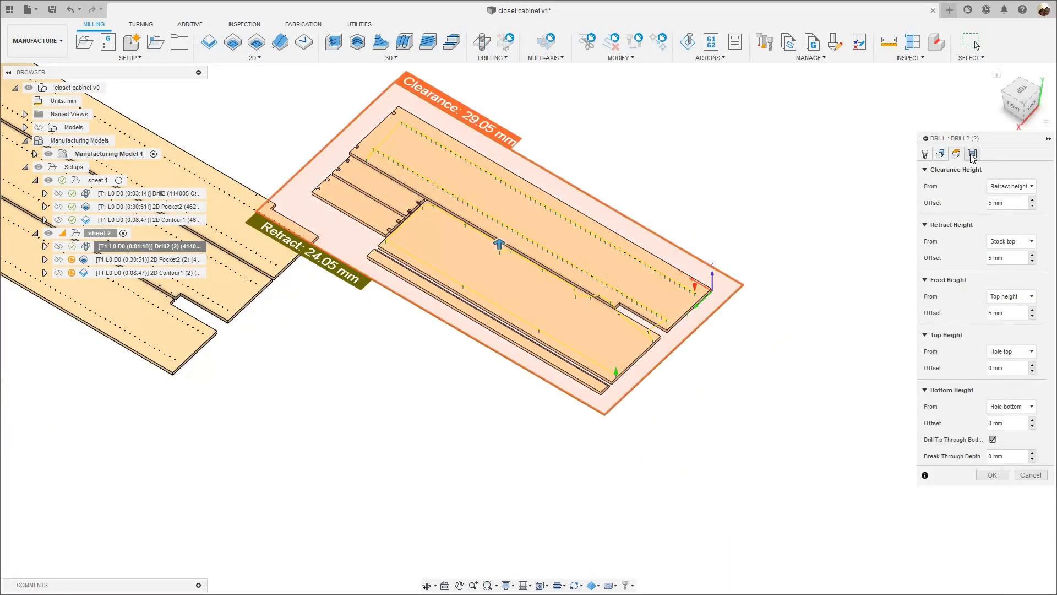
{"action": "left_click", "coordinate": [971, 154]}
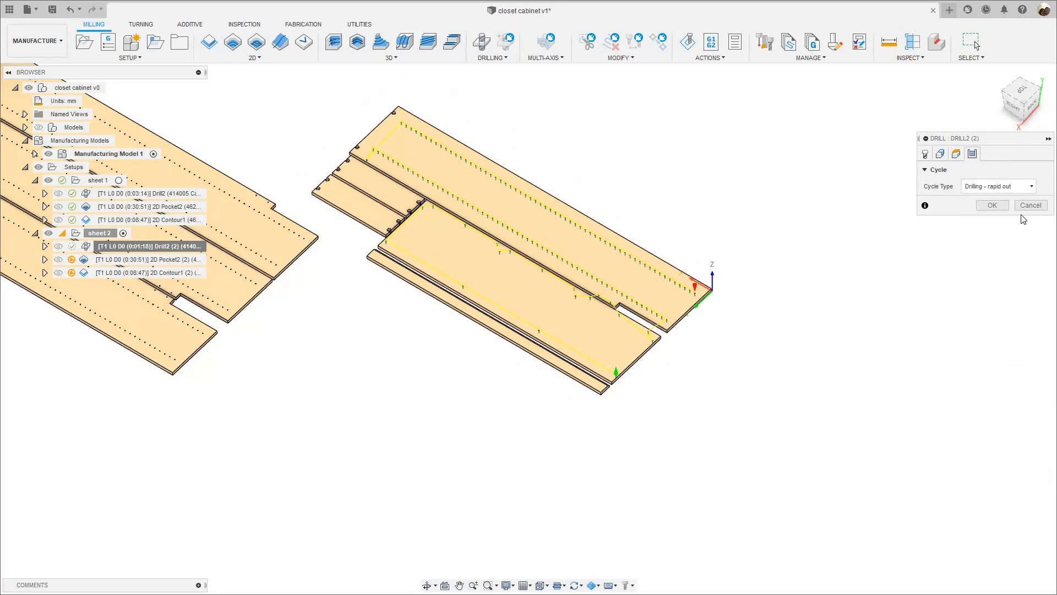
{"action": "left_click", "coordinate": [992, 205]}
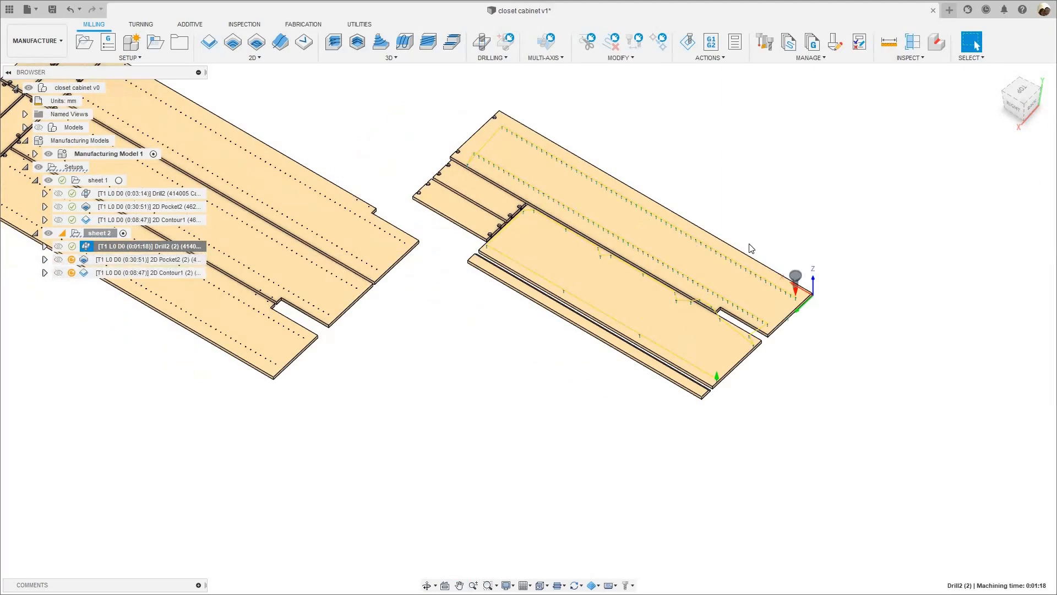
- Replace the pocket selections in sheet 2's duplicated 2D Pocket operation with the four round pocket floors at the small panels' ends facing the wide panel
{"action": "scroll", "coordinate": [776, 264], "scroll_direction": "up", "scroll_amount": 5}
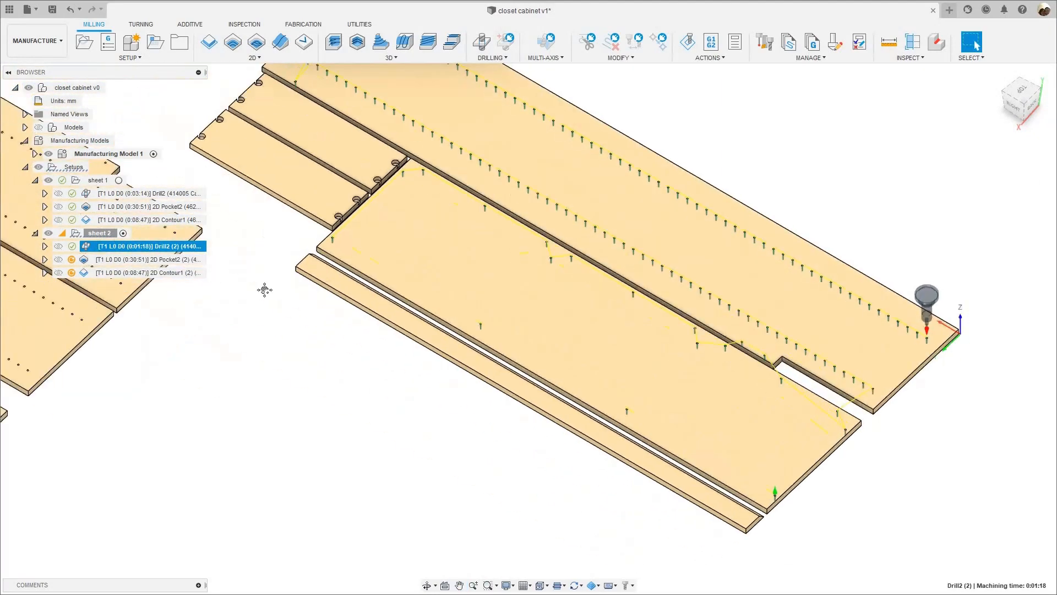
{"action": "left_click", "coordinate": [132, 259]}
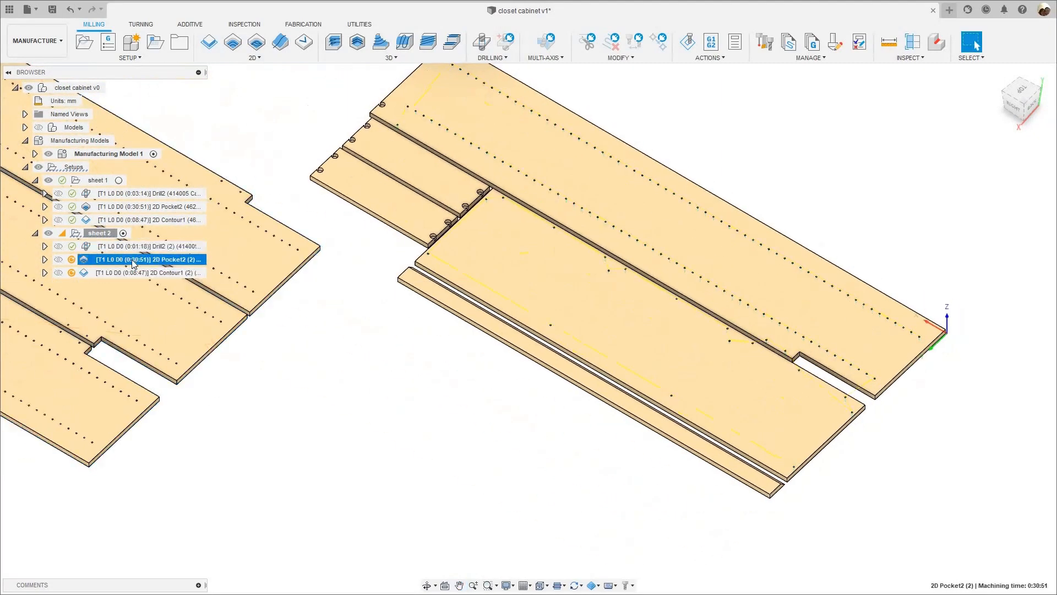
{"action": "right_click", "coordinate": [133, 259]}
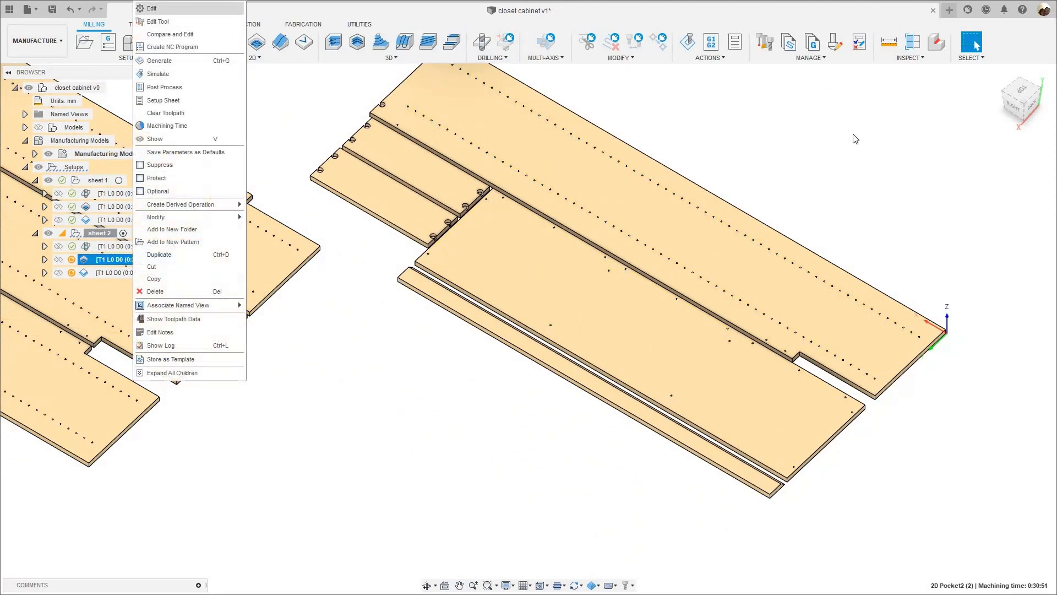
{"action": "left_click", "coordinate": [876, 160]}
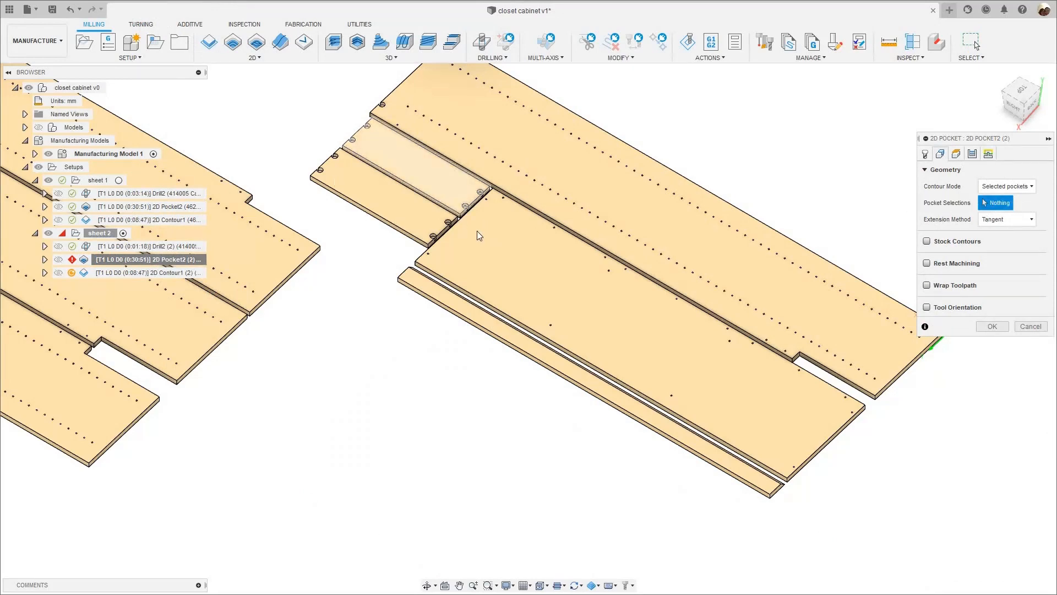
{"action": "scroll", "coordinate": [441, 247], "scroll_direction": "up", "scroll_amount": 5}
{"action": "scroll", "coordinate": [432, 287], "scroll_direction": "up", "scroll_amount": 4}
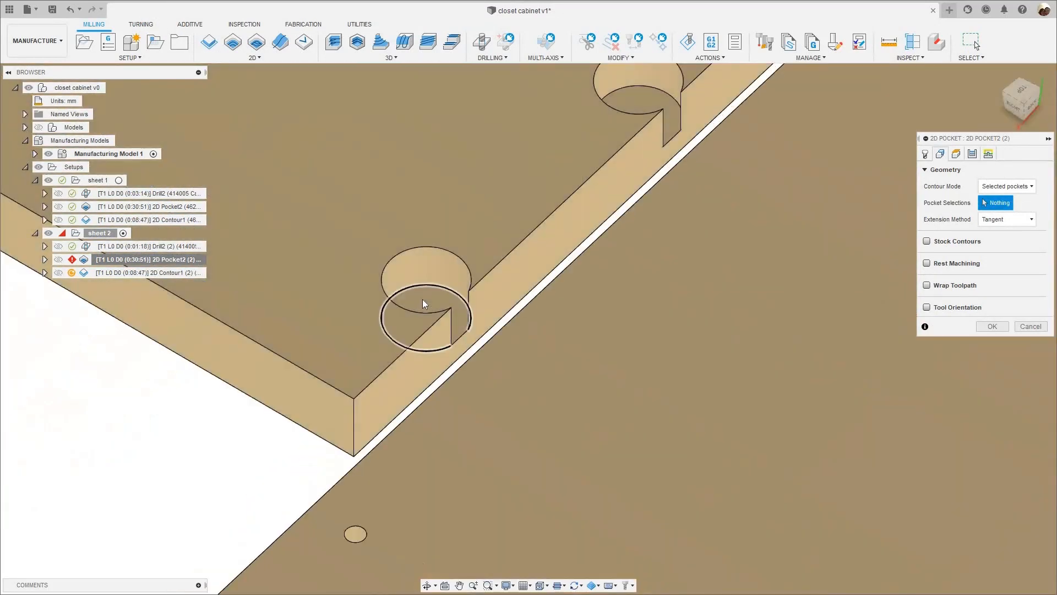
{"action": "left_click", "coordinate": [422, 299]}
{"action": "left_click", "coordinate": [637, 98]}
{"action": "scroll", "coordinate": [628, 121], "scroll_direction": "down", "scroll_amount": 5}
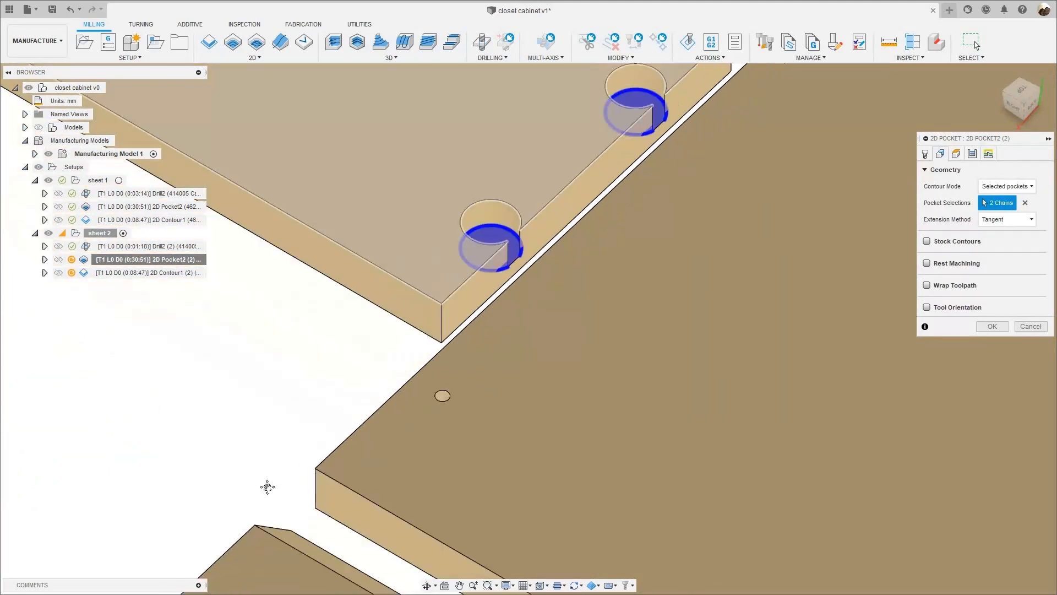
{"action": "scroll", "coordinate": [516, 246], "scroll_direction": "up", "scroll_amount": 5}
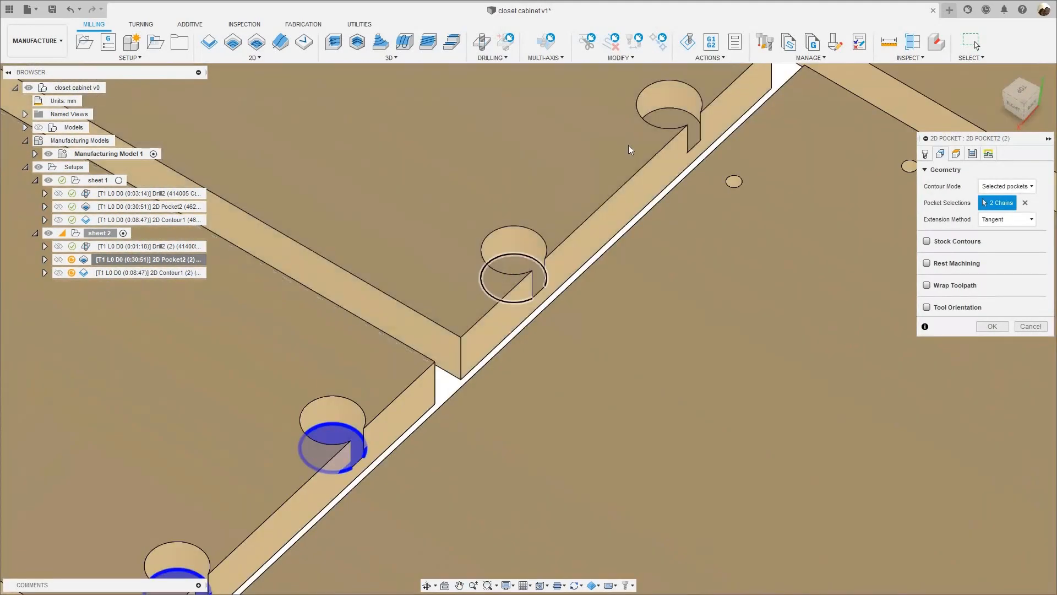
{"action": "left_click", "coordinate": [520, 279]}
{"action": "scroll", "coordinate": [499, 191], "scroll_direction": "down", "scroll_amount": 8}
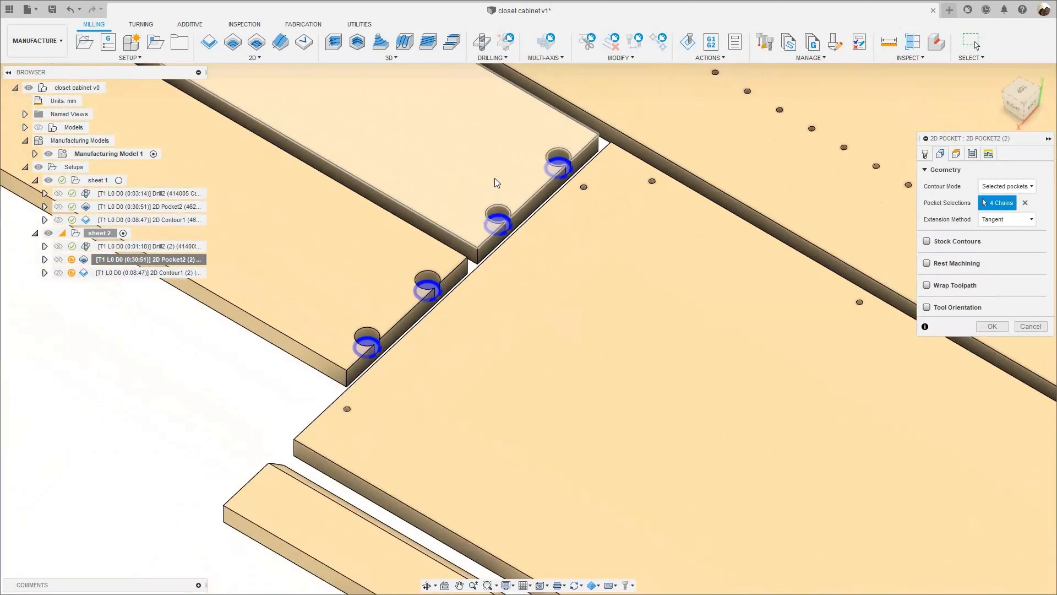
- Add the four round pocket floors at the outer ends of the two small panels to the pocket selections
{"action": "middle_click_drag", "start_coordinate": [377, 184], "coordinate": [391, 282]}
{"action": "scroll", "coordinate": [411, 345], "scroll_direction": "up", "scroll_amount": 8}
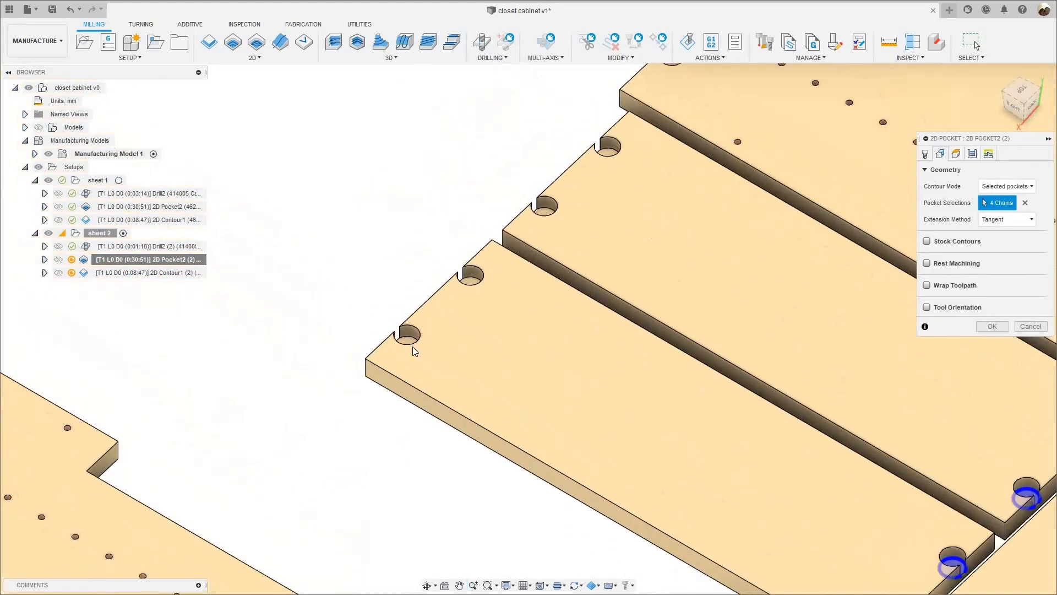
{"action": "scroll", "coordinate": [500, 274], "scroll_direction": "up", "scroll_amount": 4}
{"action": "left_click", "coordinate": [501, 288]}
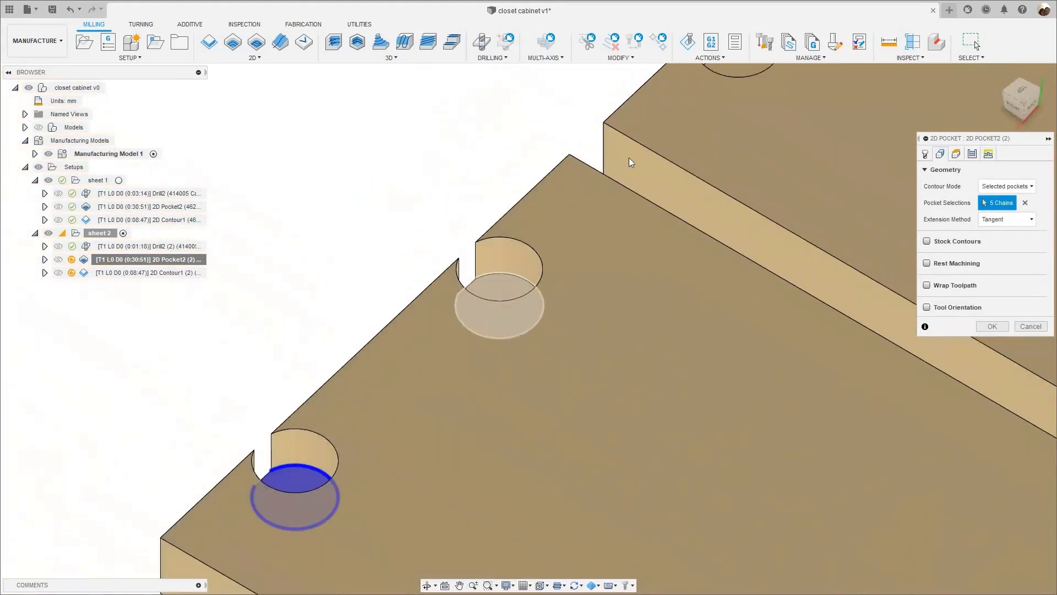
{"action": "scroll", "coordinate": [424, 334], "scroll_direction": "down", "scroll_amount": 6}
{"action": "scroll", "coordinate": [448, 295], "scroll_direction": "down", "scroll_amount": 3}
{"action": "scroll", "coordinate": [462, 300], "scroll_direction": "up", "scroll_amount": 2}
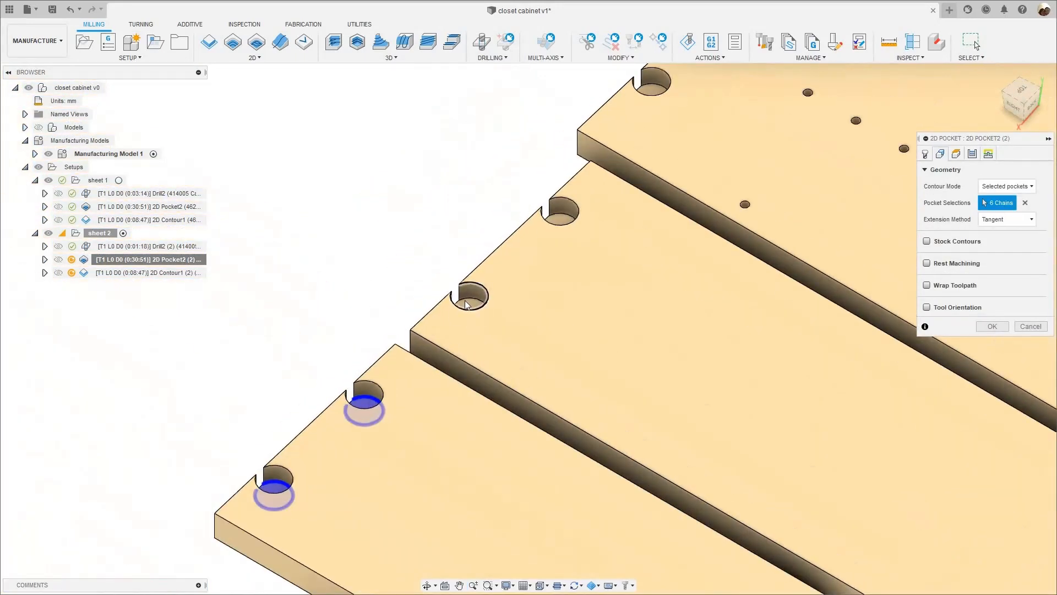
{"action": "scroll", "coordinate": [630, 164], "scroll_direction": "up", "scroll_amount": 5}
{"action": "left_click", "coordinate": [629, 164]}
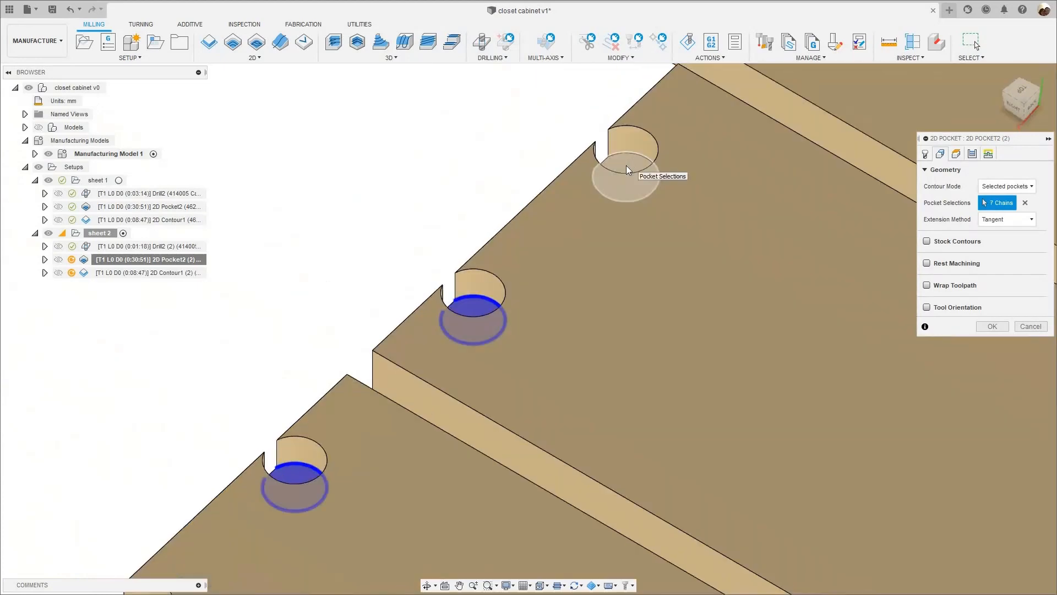
- Add the two round pocket floors at the end of the long panel with the shelf-hole rows to the pocket selections
{"action": "scroll", "coordinate": [391, 298], "scroll_direction": "down", "scroll_amount": 6}
{"action": "middle_click_drag", "start_coordinate": [664, 125], "coordinate": [424, 287]}
{"action": "scroll", "coordinate": [424, 278], "scroll_direction": "up", "scroll_amount": 6}
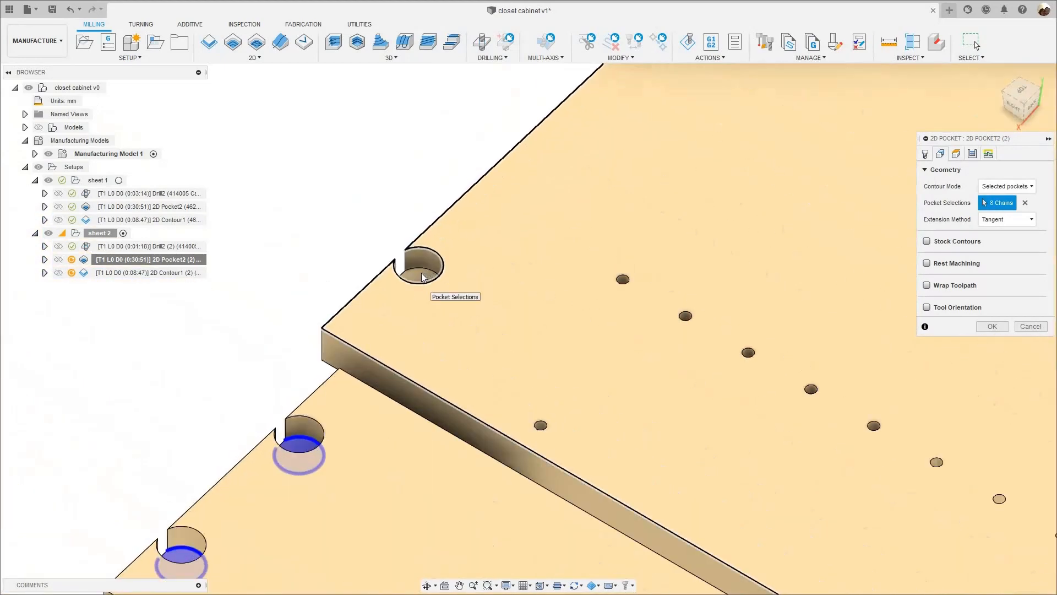
{"action": "left_click", "coordinate": [423, 282]}
{"action": "scroll", "coordinate": [474, 244], "scroll_direction": "down", "scroll_amount": 2}
{"action": "scroll", "coordinate": [476, 280], "scroll_direction": "down", "scroll_amount": 3}
{"action": "scroll", "coordinate": [434, 307], "scroll_direction": "up", "scroll_amount": 6}
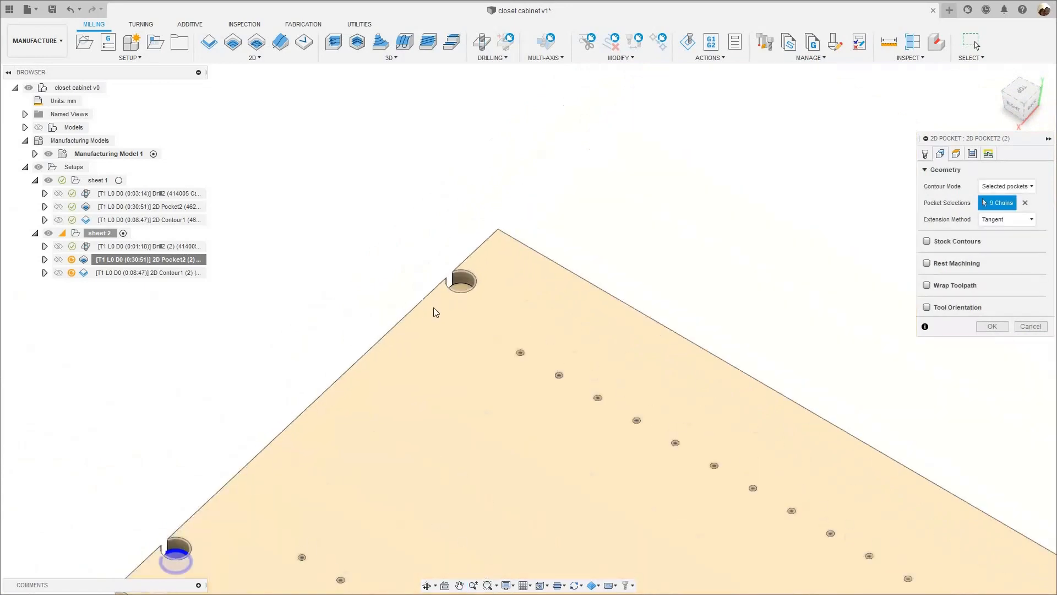
{"action": "left_click", "coordinate": [443, 322]}
{"action": "scroll", "coordinate": [832, 267], "scroll_direction": "down", "scroll_amount": 6}
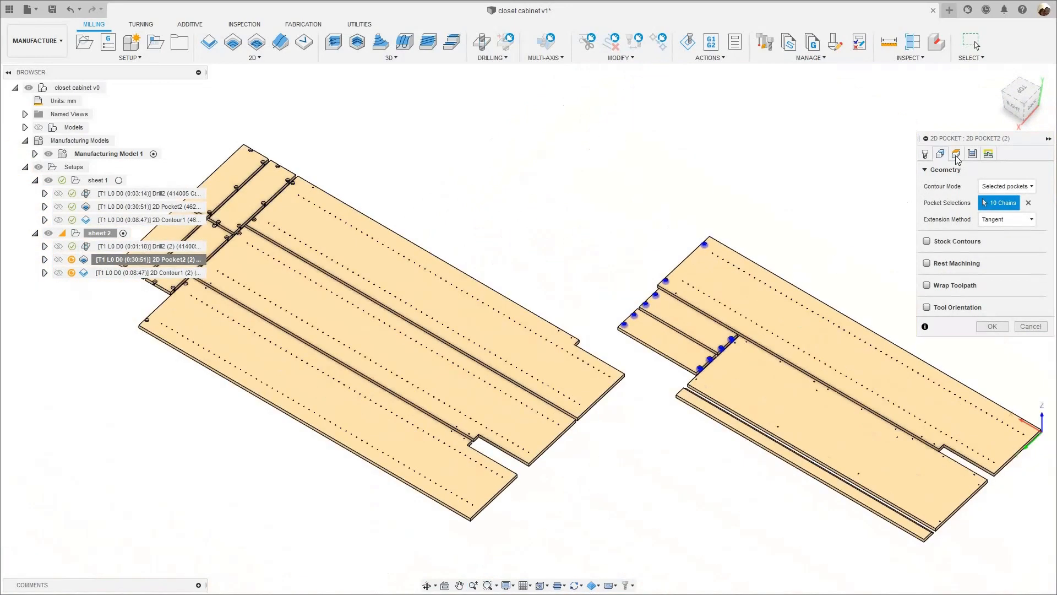
- Review the heights and linking settings of sheet 2's 2D Pocket operation, accept it and check the regenerated toolpath
{"action": "left_click", "coordinate": [956, 155]}
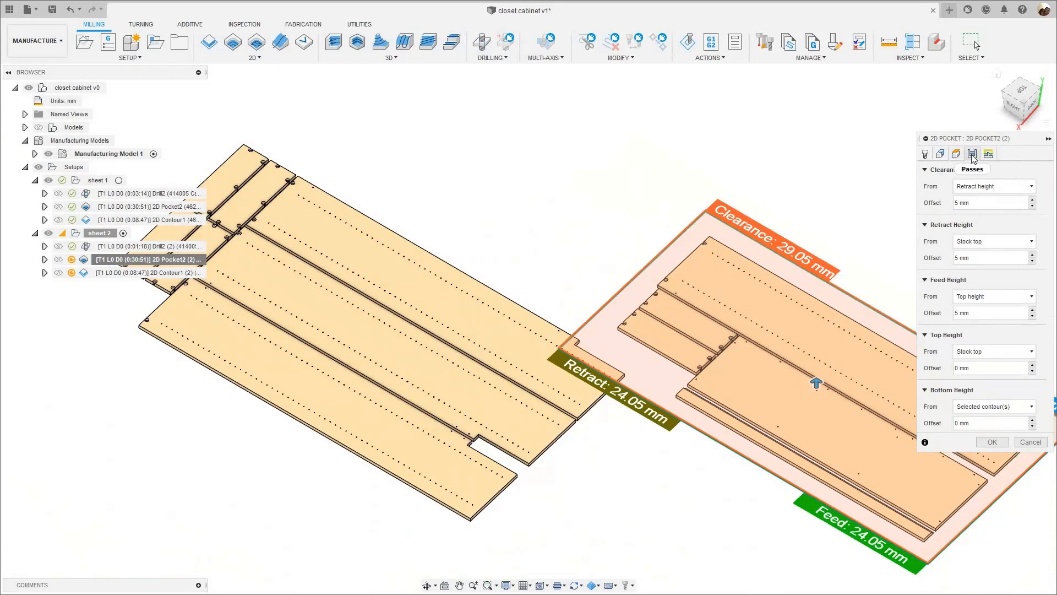
{"action": "left_click", "coordinate": [987, 155]}
{"action": "left_click", "coordinate": [988, 154]}
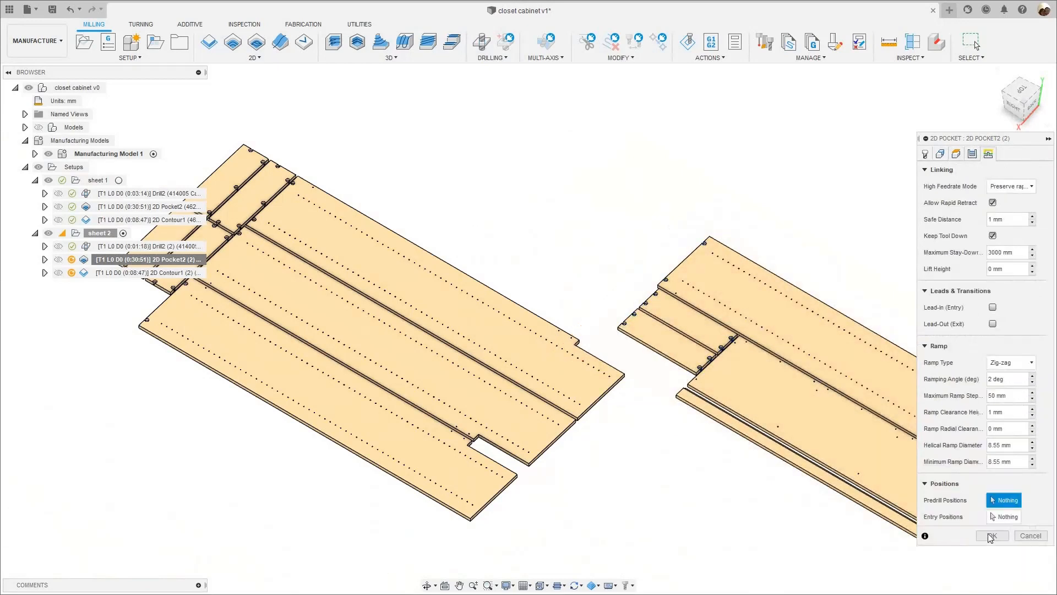
{"action": "left_click", "coordinate": [992, 535]}
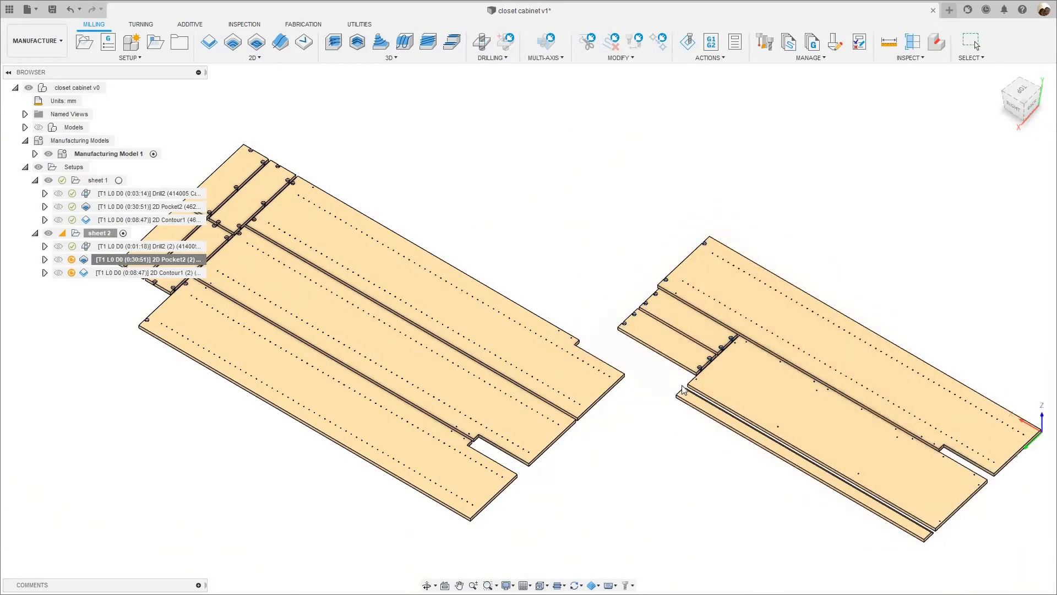
{"action": "scroll", "coordinate": [720, 294], "scroll_direction": "up", "scroll_amount": 3}
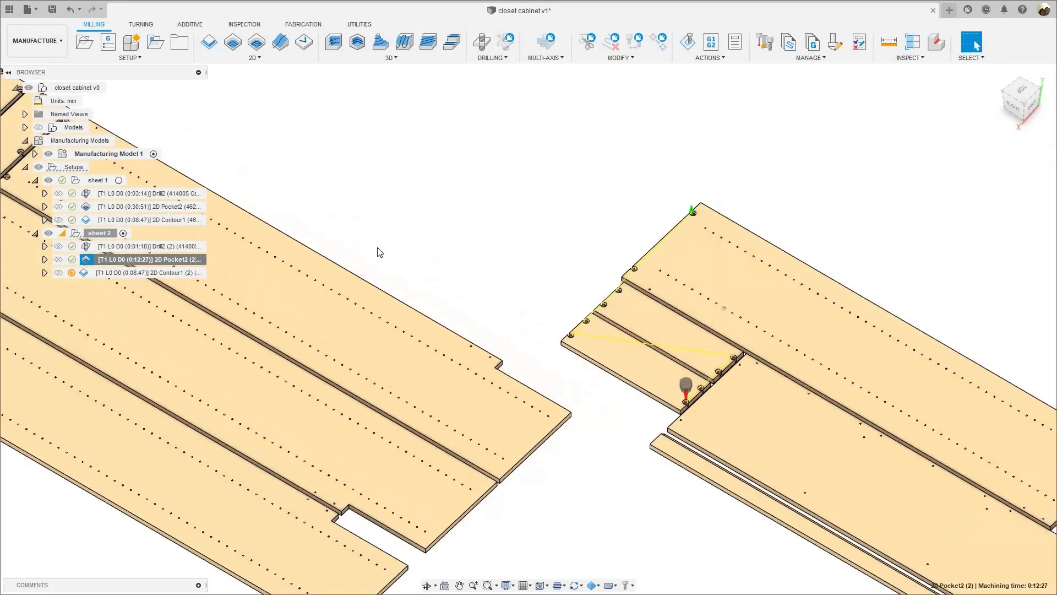
{"action": "scroll", "coordinate": [119, 447], "scroll_direction": "down", "scroll_amount": 3}
{"action": "middle_click_drag", "start_coordinate": [118, 447], "coordinate": [253, 367]}
{"action": "scroll", "coordinate": [253, 368], "scroll_direction": "down", "scroll_amount": 2}
{"action": "middle_click", "coordinate": [153, 280]}
{"action": "middle_click", "coordinate": [153, 279]}
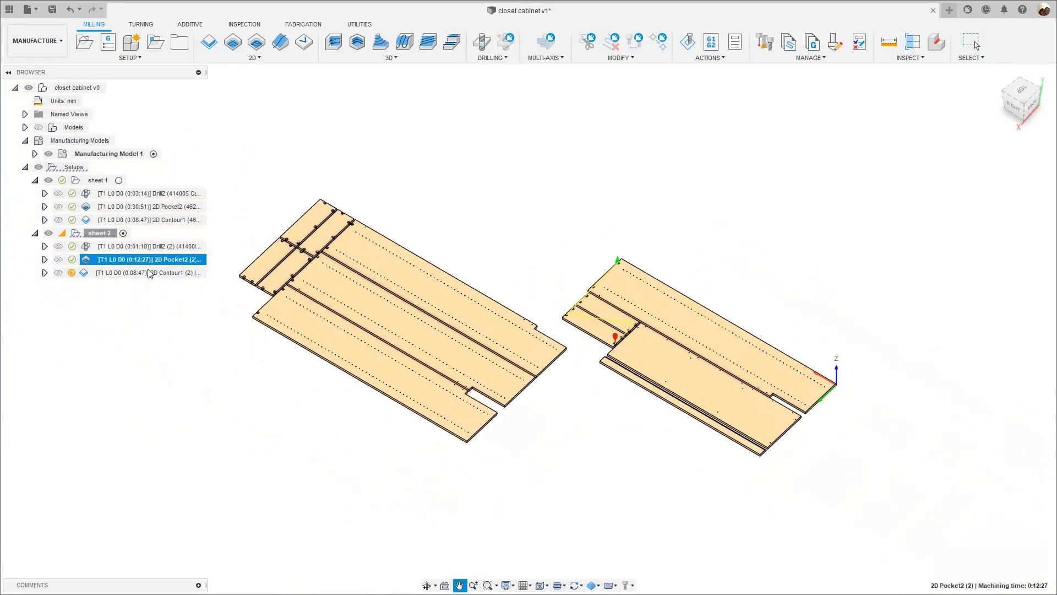
- Edit sheet 2's duplicated 2D Contour operation and clear its sheet 1 contour selections
{"action": "right_click", "coordinate": [146, 272]}
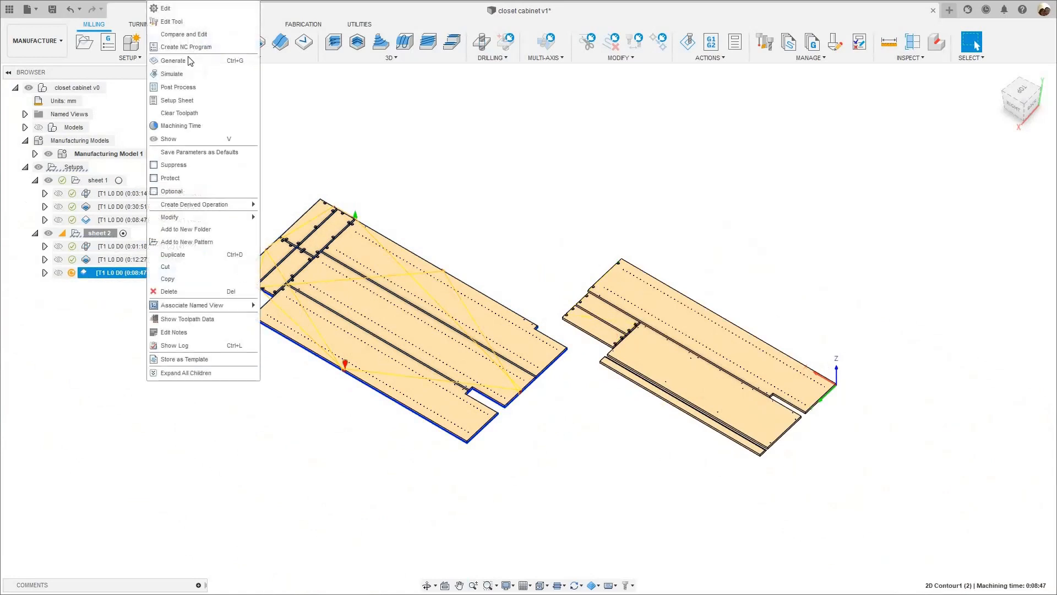
{"action": "left_click", "coordinate": [166, 8]}
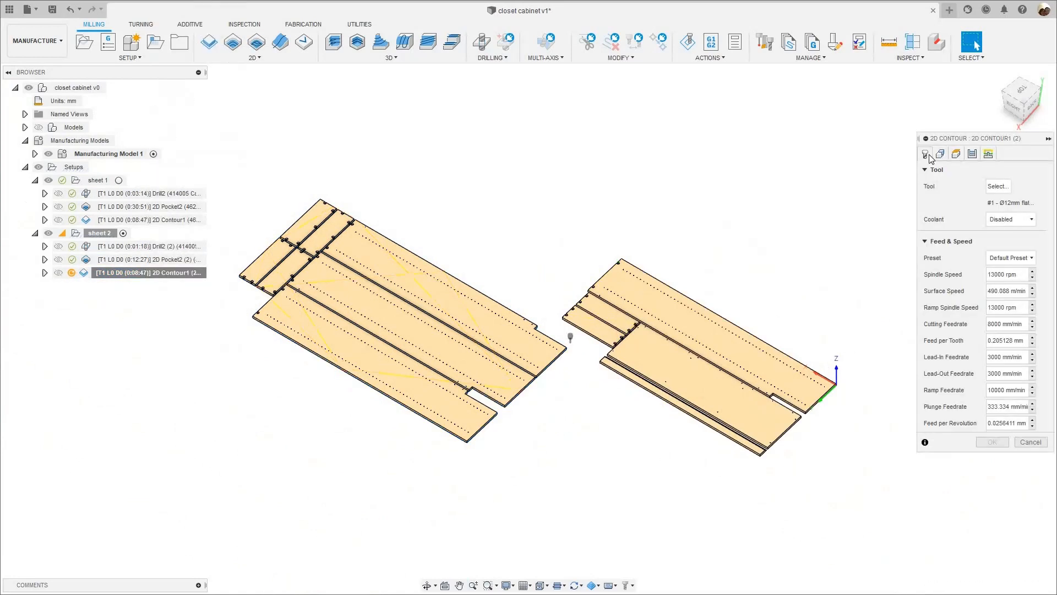
{"action": "left_click", "coordinate": [939, 154]}
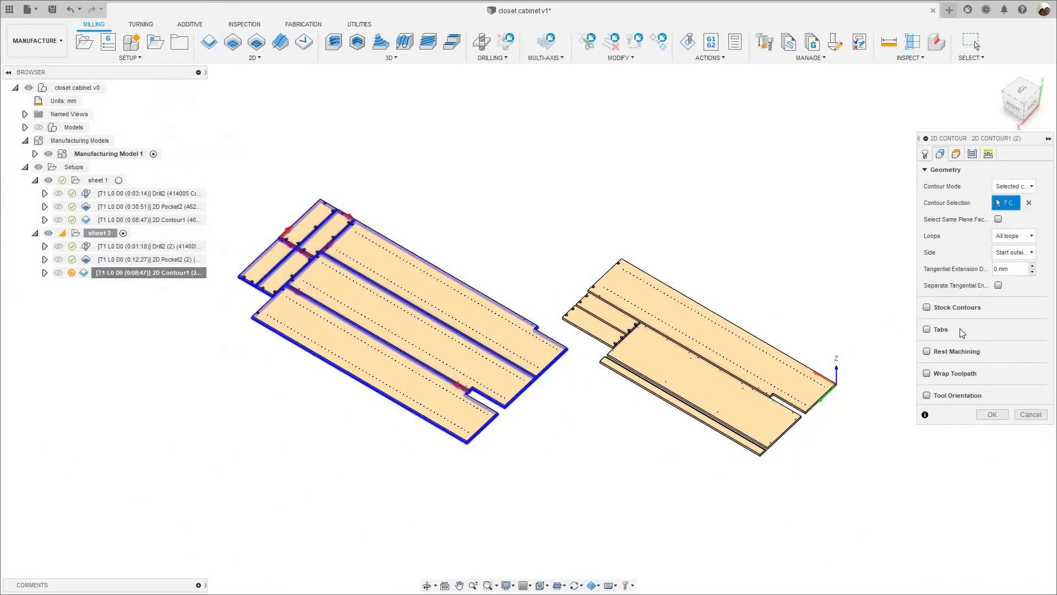
{"action": "left_click", "coordinate": [769, 467]}
- Select the bottom outlines of the narrow bevelled strip and the adjacent wide panel as contours
{"action": "scroll", "coordinate": [677, 479], "scroll_direction": "up", "scroll_amount": 6}
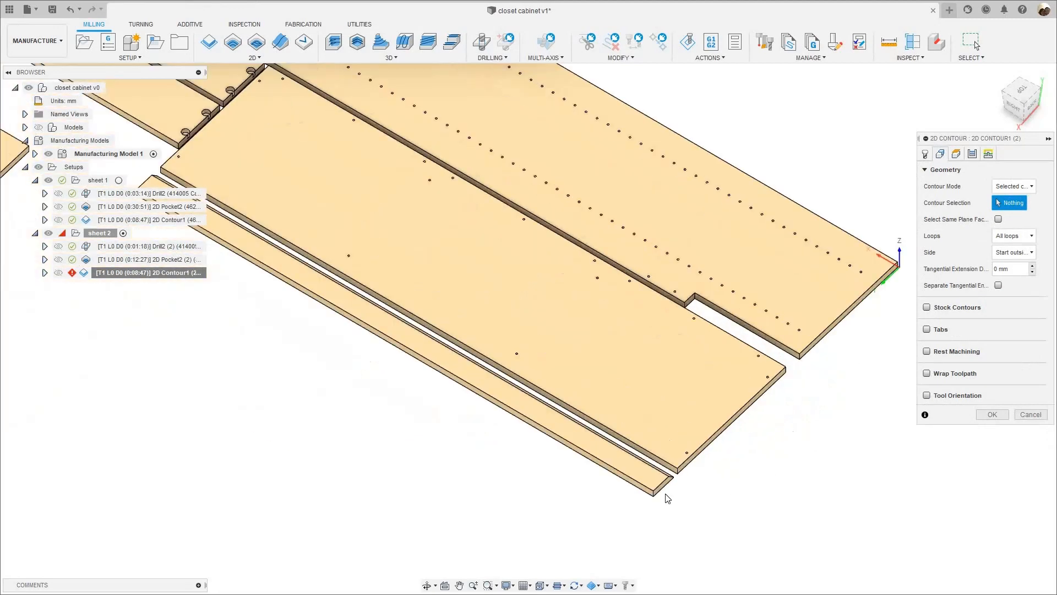
{"action": "scroll", "coordinate": [689, 454], "scroll_direction": "up", "scroll_amount": 3}
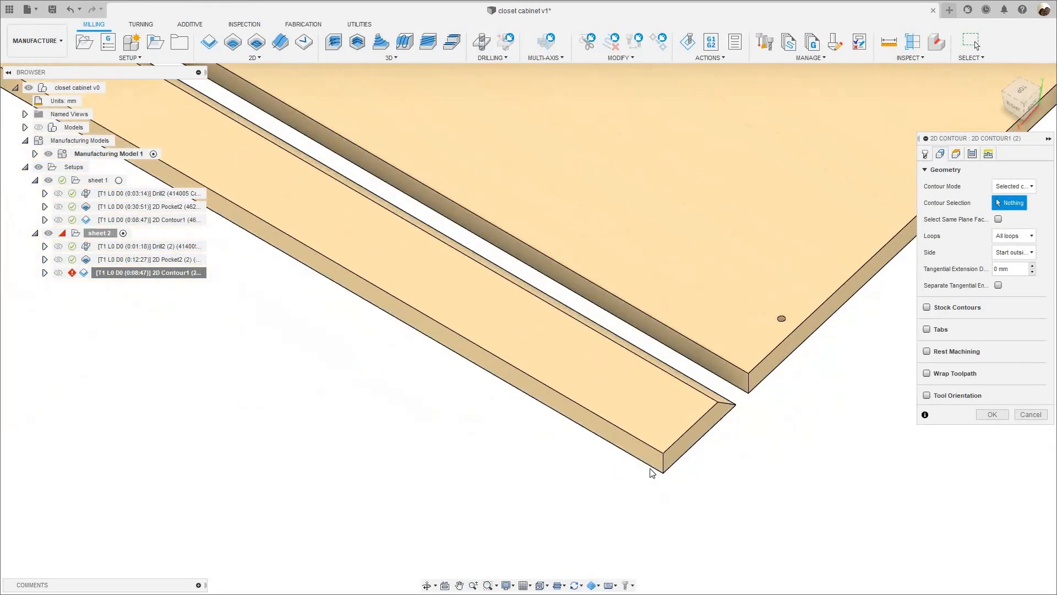
{"action": "left_click", "coordinate": [653, 470]}
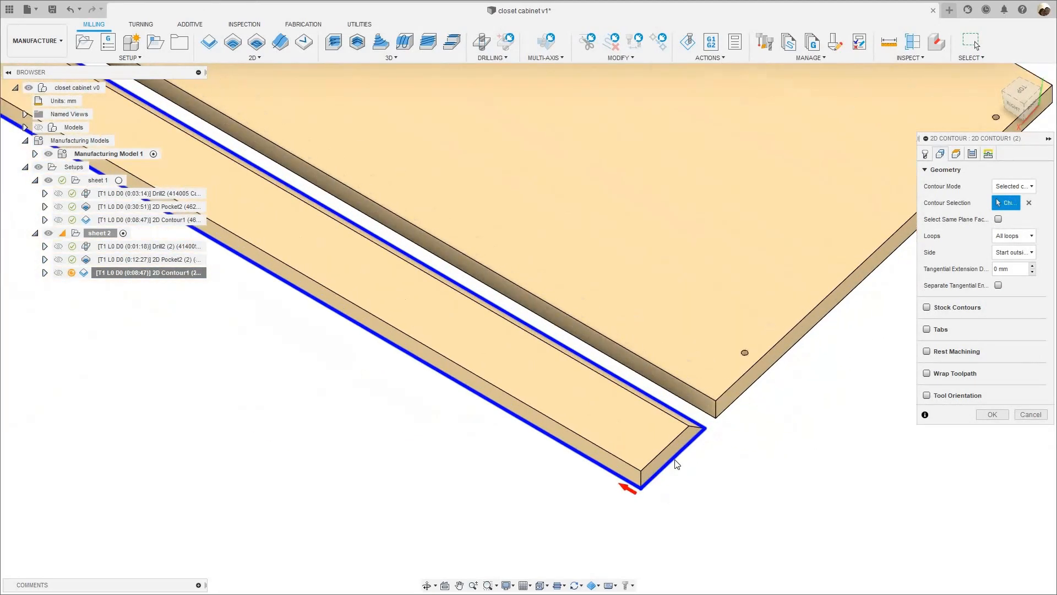
{"action": "scroll", "coordinate": [669, 440], "scroll_direction": "up", "scroll_amount": 4}
{"action": "middle_click_drag", "start_coordinate": [665, 414], "coordinate": [603, 458]}
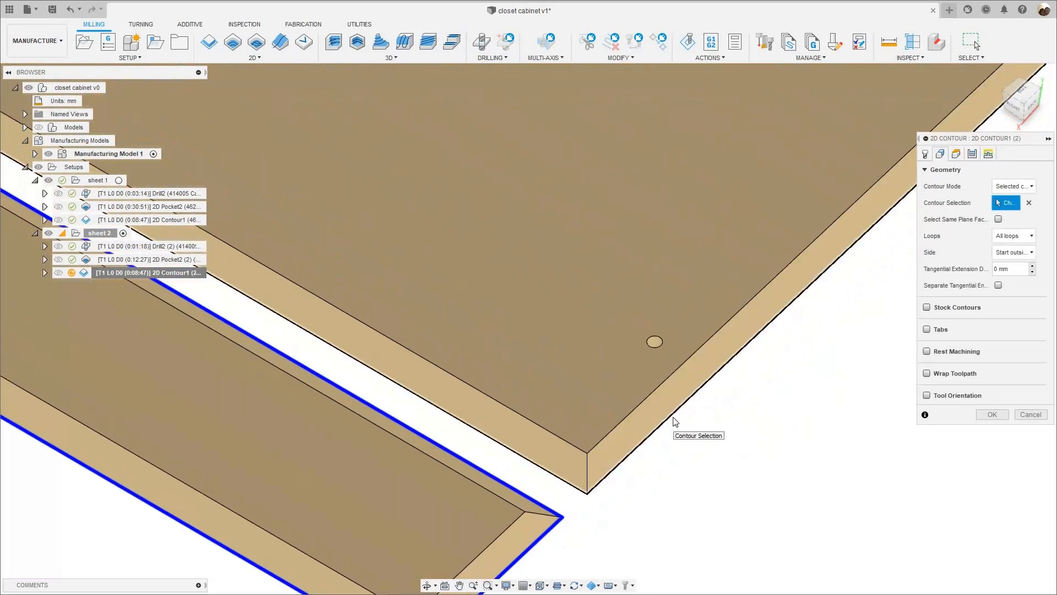
{"action": "left_click", "coordinate": [673, 417]}
- Add the bottom outline of the long notched panel to the contour selections
{"action": "scroll", "coordinate": [676, 421], "scroll_direction": "down", "scroll_amount": 3}
{"action": "scroll", "coordinate": [703, 417], "scroll_direction": "down", "scroll_amount": 6}
{"action": "middle_click_drag", "start_coordinate": [680, 356], "coordinate": [578, 433]}
{"action": "scroll", "coordinate": [602, 395], "scroll_direction": "up", "scroll_amount": 4}
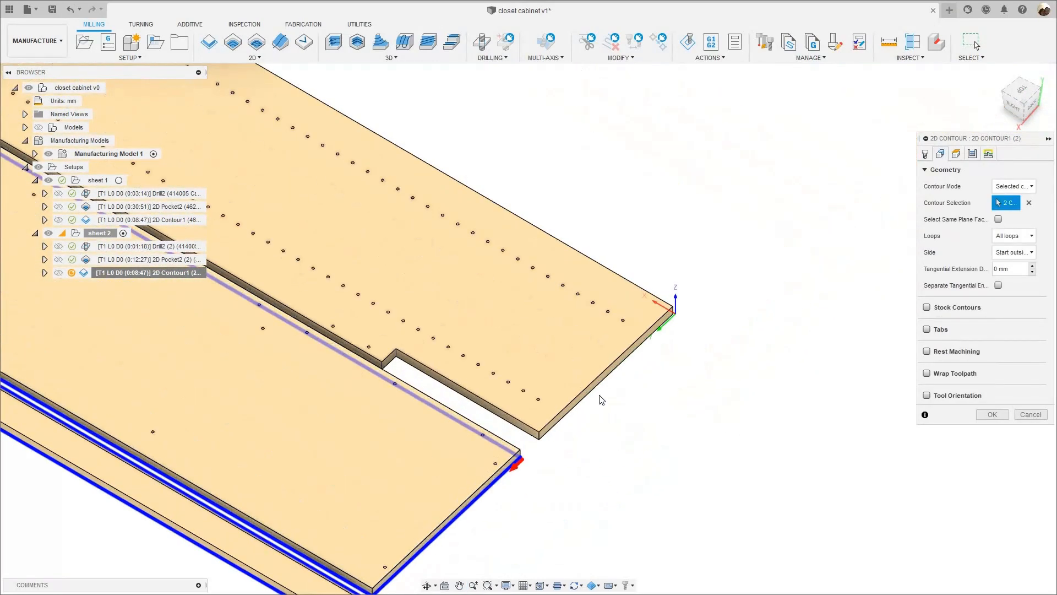
{"action": "left_click", "coordinate": [638, 354]}
{"action": "scroll", "coordinate": [693, 397], "scroll_direction": "down", "scroll_amount": 6}
{"action": "middle_click_drag", "start_coordinate": [533, 371], "coordinate": [716, 460]}
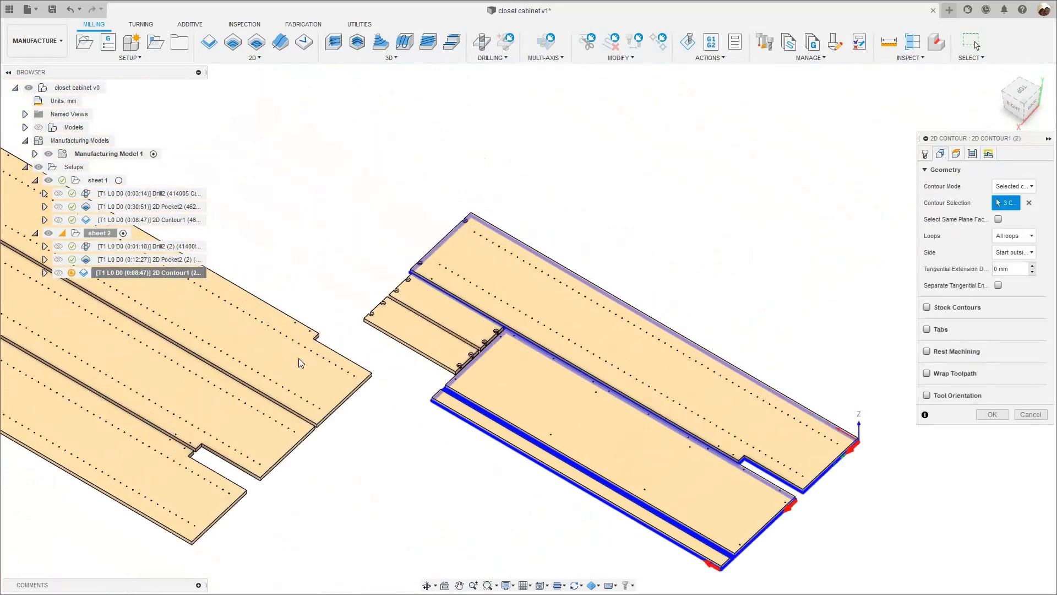
- Add the bottom outlines of the two small panels to the contour selections and accept the 2D Contour operation
{"action": "scroll", "coordinate": [520, 368], "scroll_direction": "up", "scroll_amount": 4}
{"action": "scroll", "coordinate": [341, 368], "scroll_direction": "up", "scroll_amount": 3}
{"action": "left_click", "coordinate": [508, 297]}
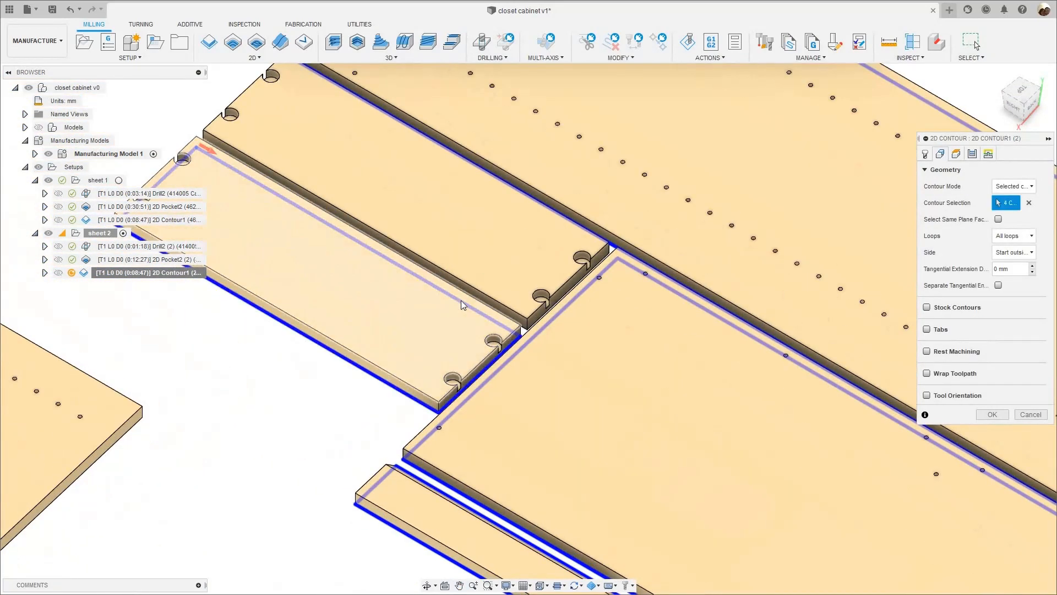
{"action": "scroll", "coordinate": [508, 297], "scroll_direction": "down", "scroll_amount": 4}
{"action": "scroll", "coordinate": [508, 298], "scroll_direction": "up", "scroll_amount": 3}
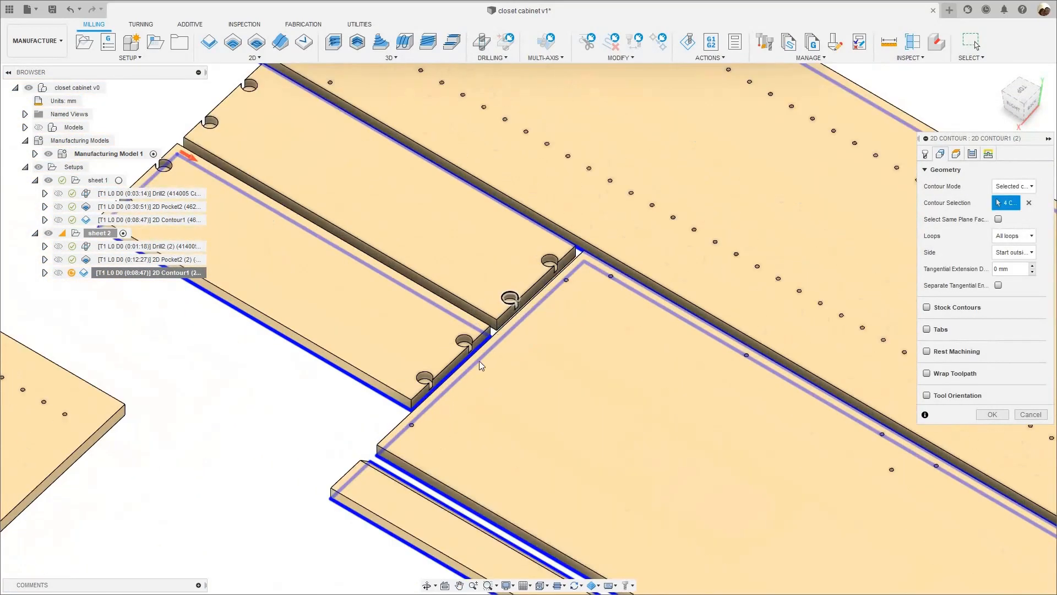
{"action": "scroll", "coordinate": [478, 361], "scroll_direction": "up", "scroll_amount": 5}
{"action": "left_click", "coordinate": [469, 385]}
{"action": "scroll", "coordinate": [470, 388], "scroll_direction": "down", "scroll_amount": 2}
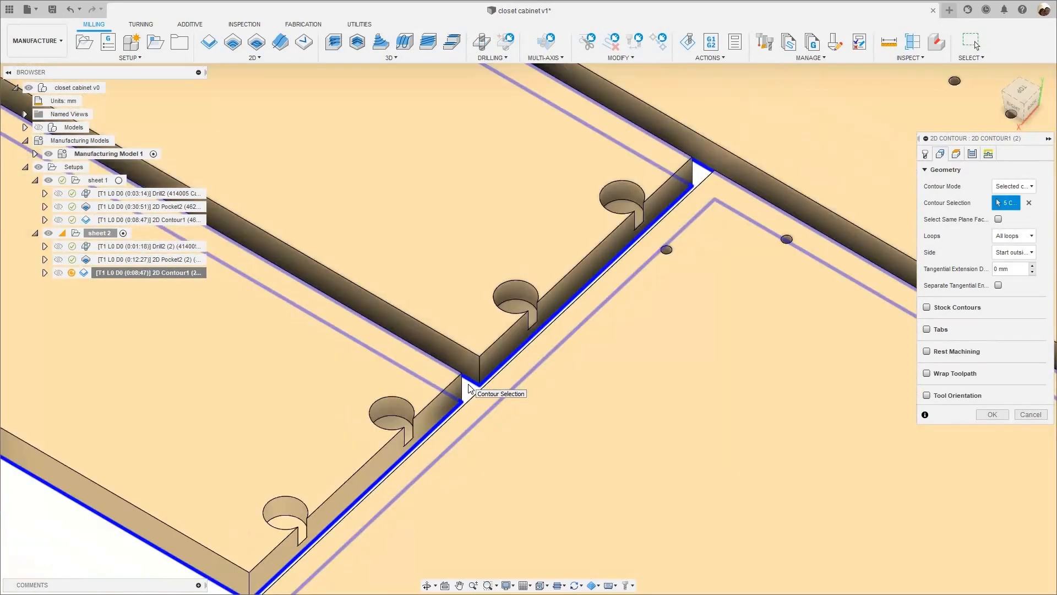
{"action": "scroll", "coordinate": [596, 295], "scroll_direction": "down", "scroll_amount": 8}
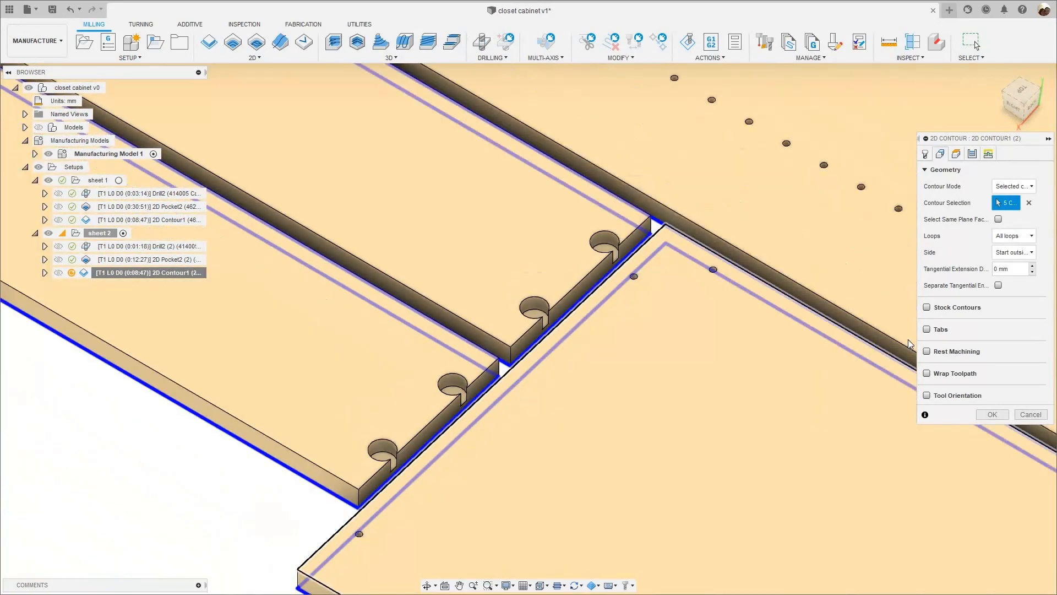
{"action": "scroll", "coordinate": [690, 389], "scroll_direction": "down", "scroll_amount": 3}
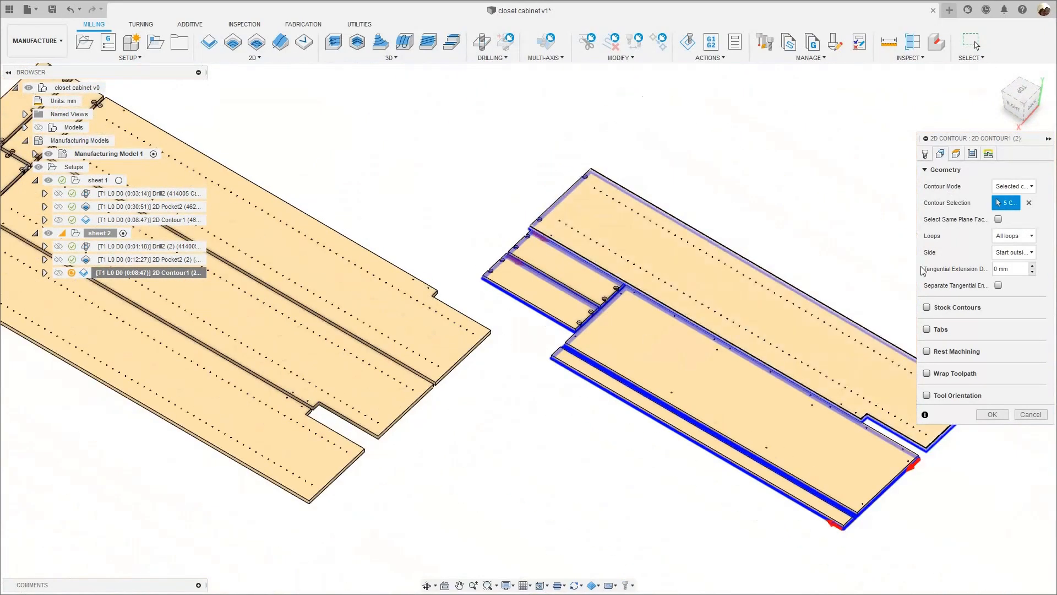
{"action": "key", "text": "Return"}
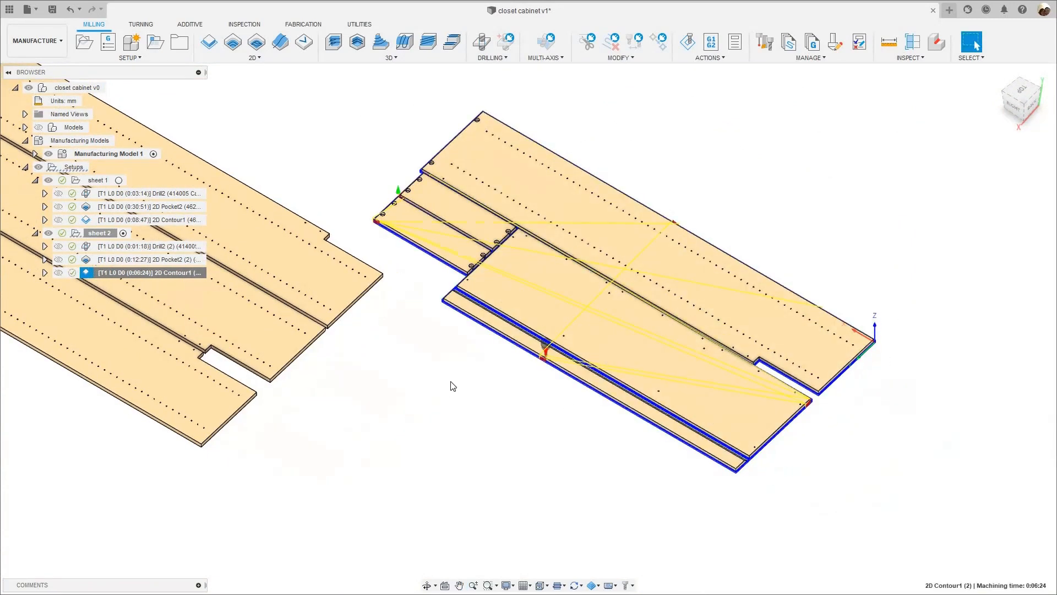
- Simulate the whole sheet 2 setup and play through its drilling, pocketing and contour cuts
{"action": "left_click", "coordinate": [96, 236]}
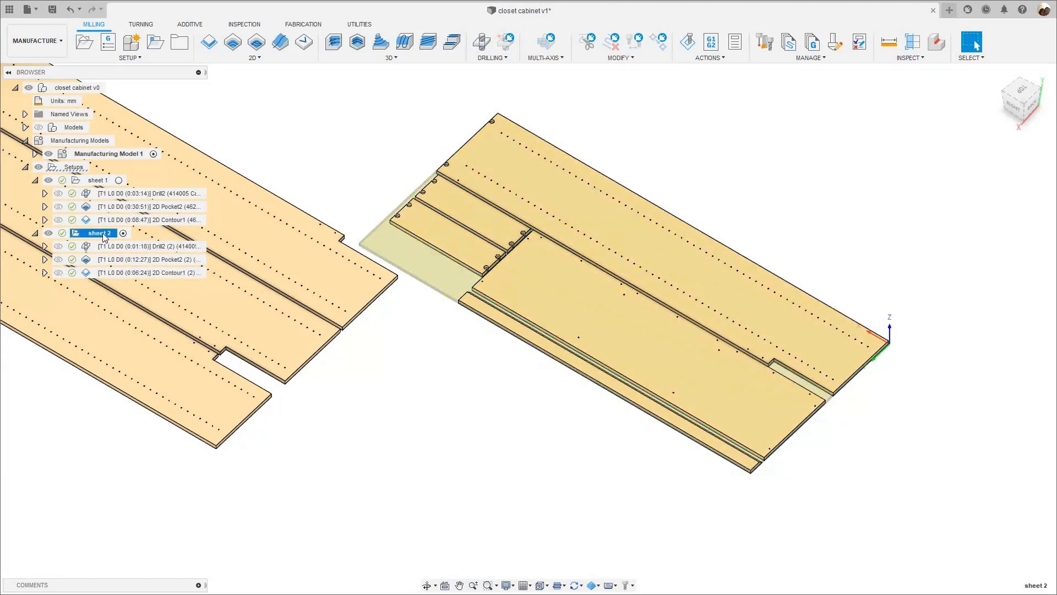
{"action": "right_click", "coordinate": [112, 234]}
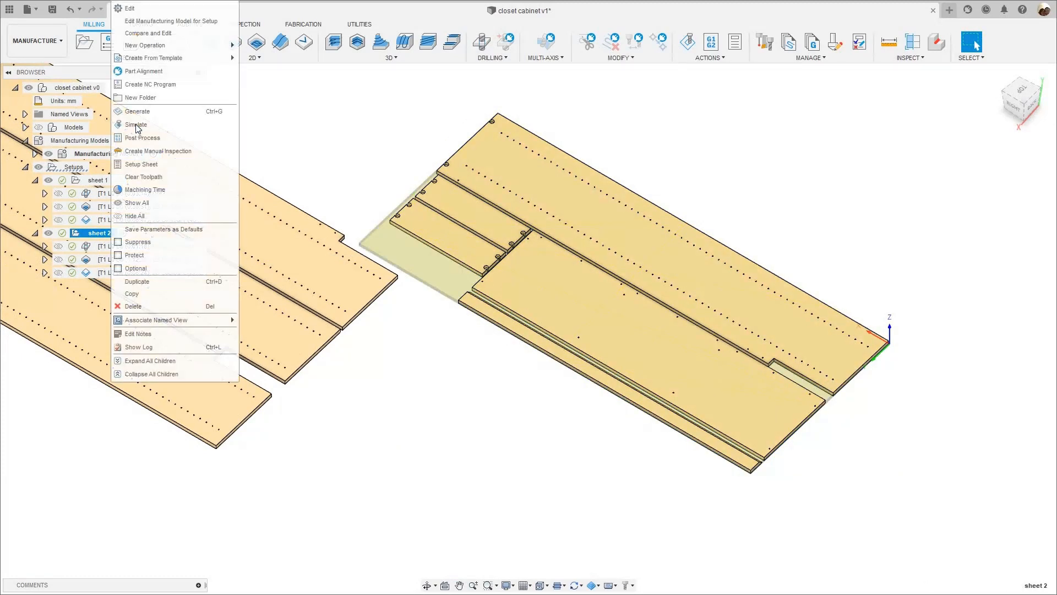
{"action": "left_click", "coordinate": [135, 126]}
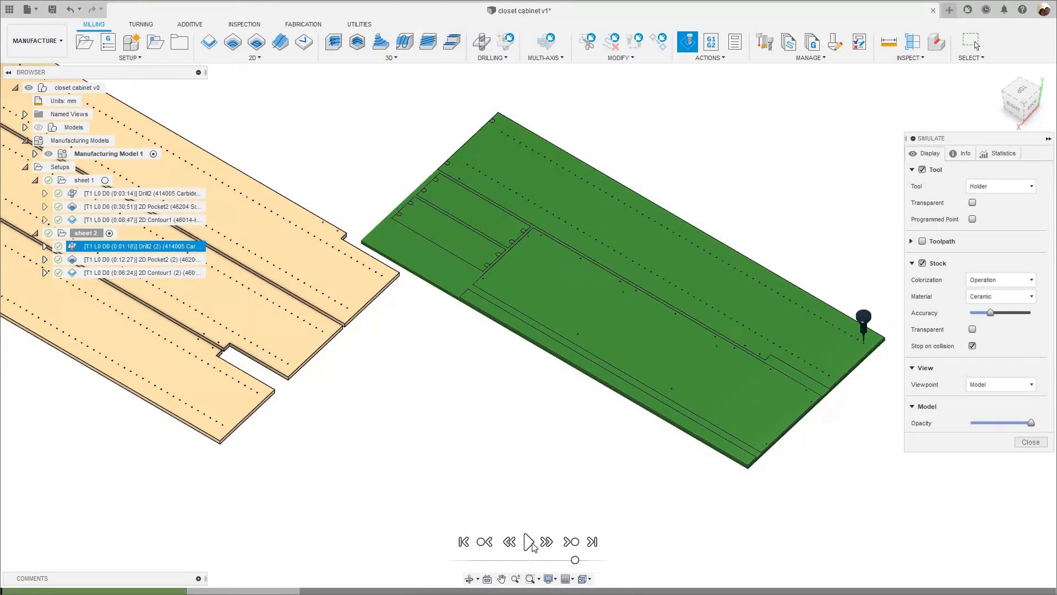
{"action": "left_click", "coordinate": [529, 541]}
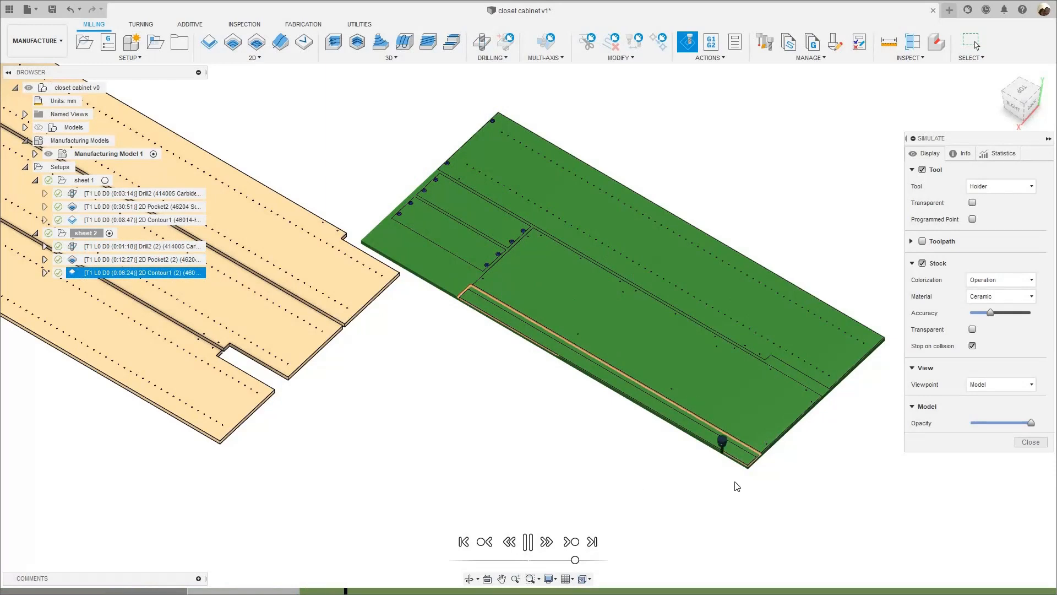
{"action": "scroll", "coordinate": [733, 484], "scroll_direction": "up", "scroll_amount": 2}
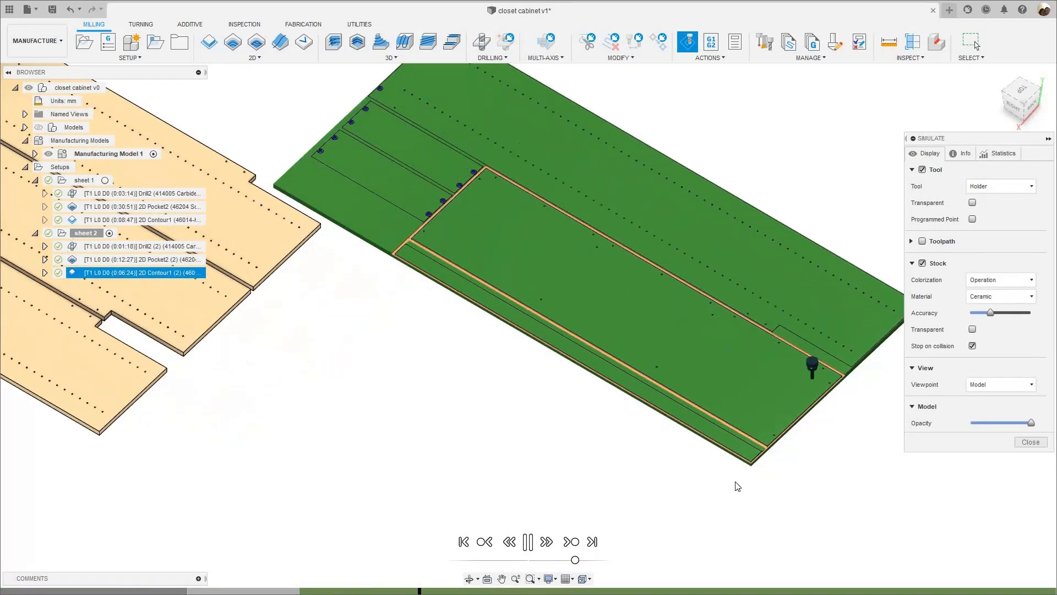
{"action": "scroll", "coordinate": [693, 504], "scroll_direction": "down", "scroll_amount": 2}
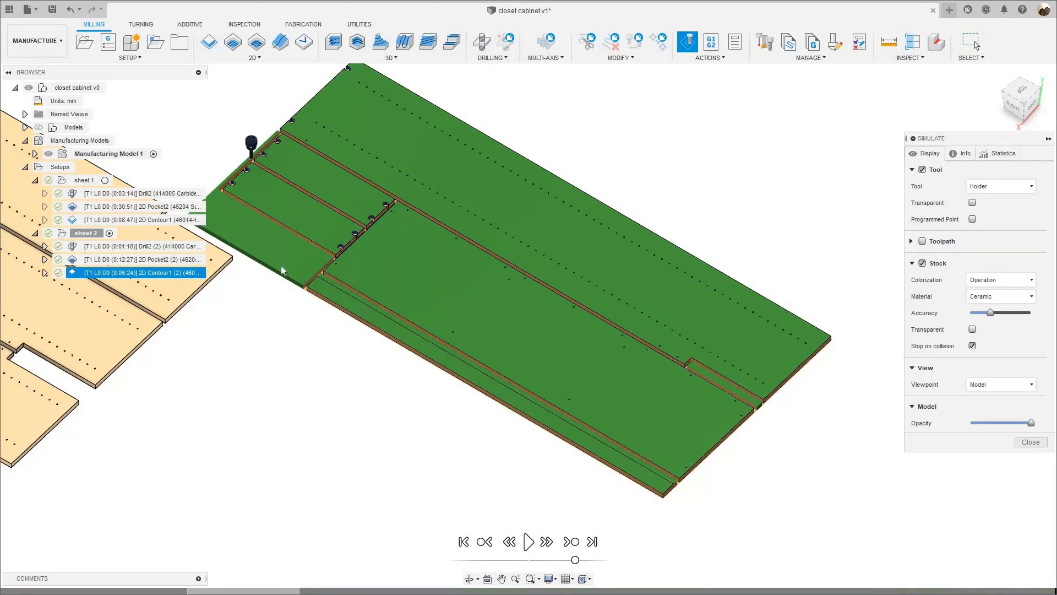
- Inspect the simulated contour cuts around the small panels, the narrow strip and the leftover stock corner
{"action": "scroll", "coordinate": [312, 315], "scroll_direction": "up", "scroll_amount": 8}
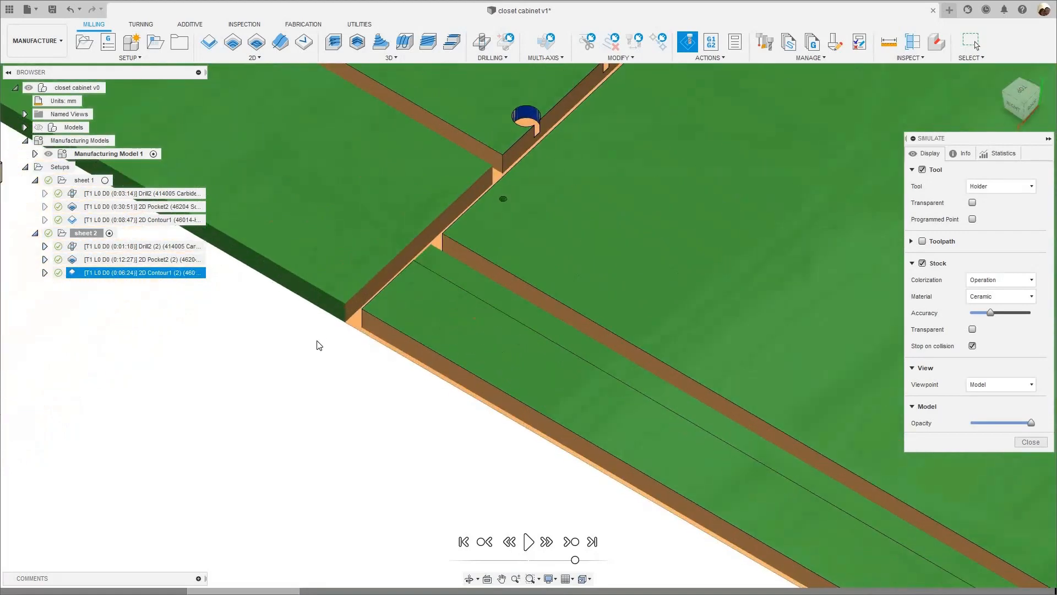
{"action": "scroll", "coordinate": [308, 352], "scroll_direction": "down", "scroll_amount": 8}
{"action": "middle_click_drag", "start_coordinate": [312, 396], "coordinate": [375, 310]}
{"action": "scroll", "coordinate": [400, 276], "scroll_direction": "up", "scroll_amount": 3}
{"action": "middle_click_drag", "start_coordinate": [400, 275], "coordinate": [369, 404]}
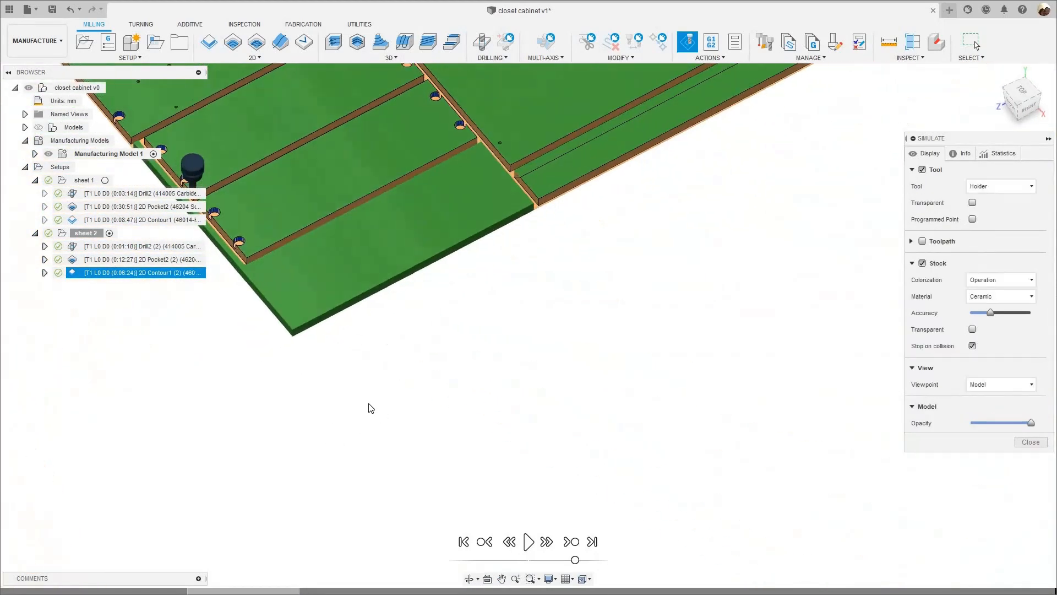
- Inspect sheet 2's simulated cuts from above with the stock transparent and solid, and close the simulation
{"action": "scroll", "coordinate": [370, 407], "scroll_direction": "down", "scroll_amount": 6}
{"action": "left_click", "coordinate": [972, 329]}
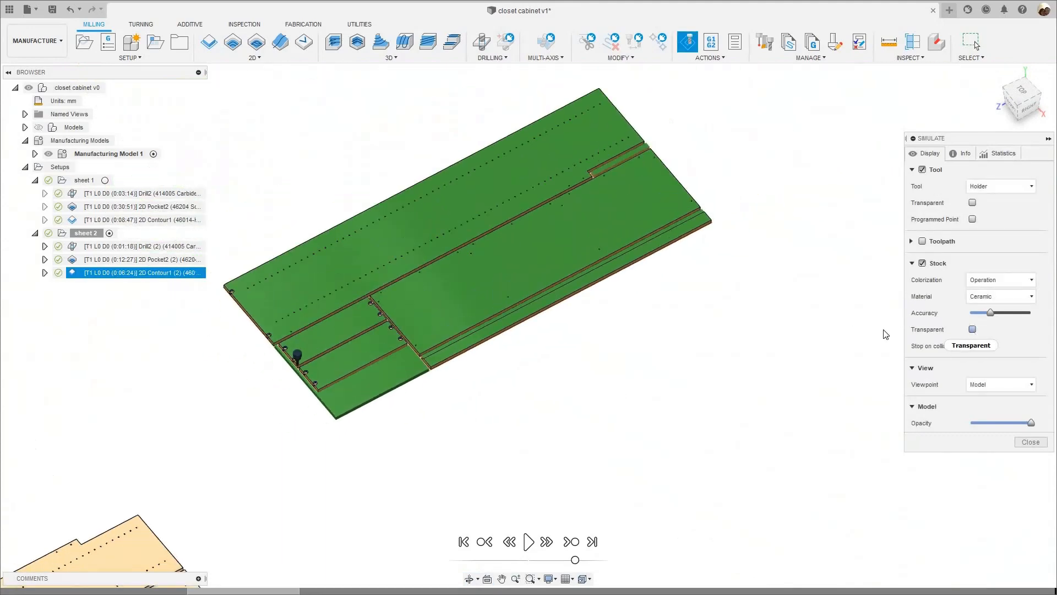
{"action": "middle_click_drag", "start_coordinate": [611, 389], "coordinate": [965, 165], "text": "shift"}
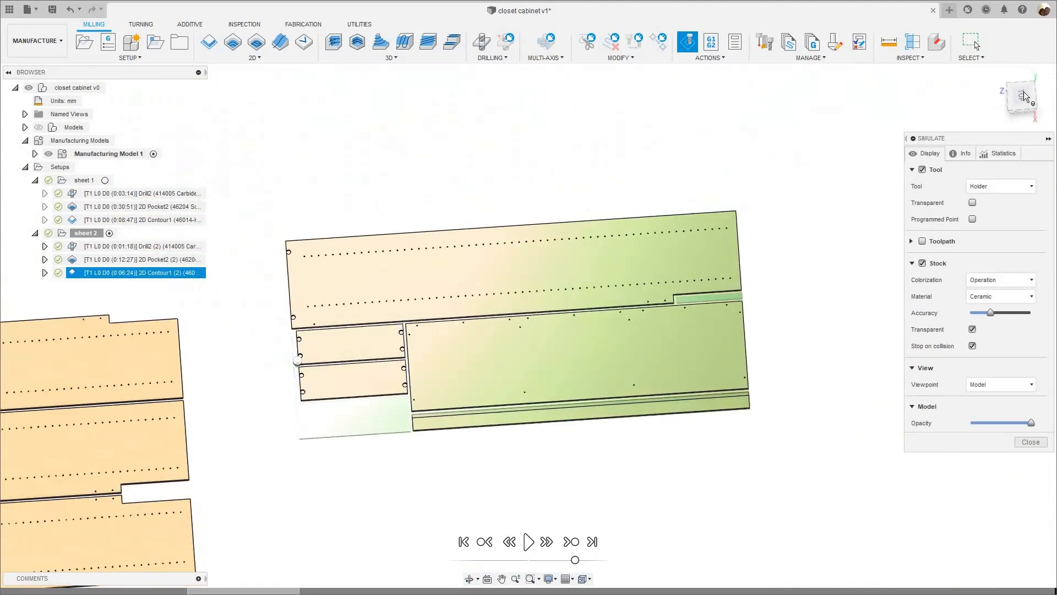
{"action": "left_click", "coordinate": [1027, 99]}
{"action": "scroll", "coordinate": [728, 377], "scroll_direction": "up", "scroll_amount": 5}
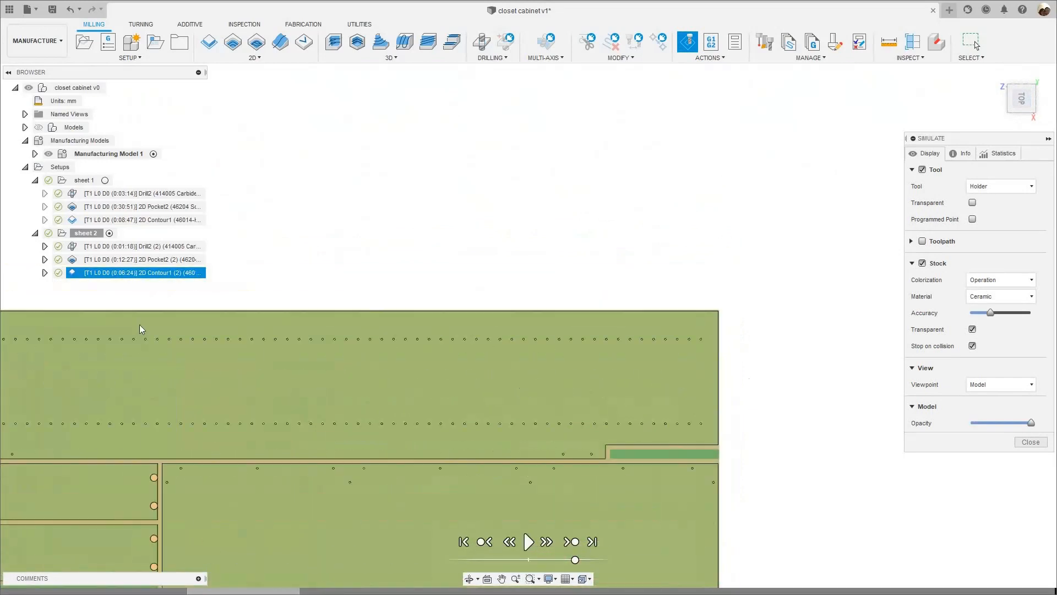
{"action": "scroll", "coordinate": [733, 179], "scroll_direction": "down", "scroll_amount": 5}
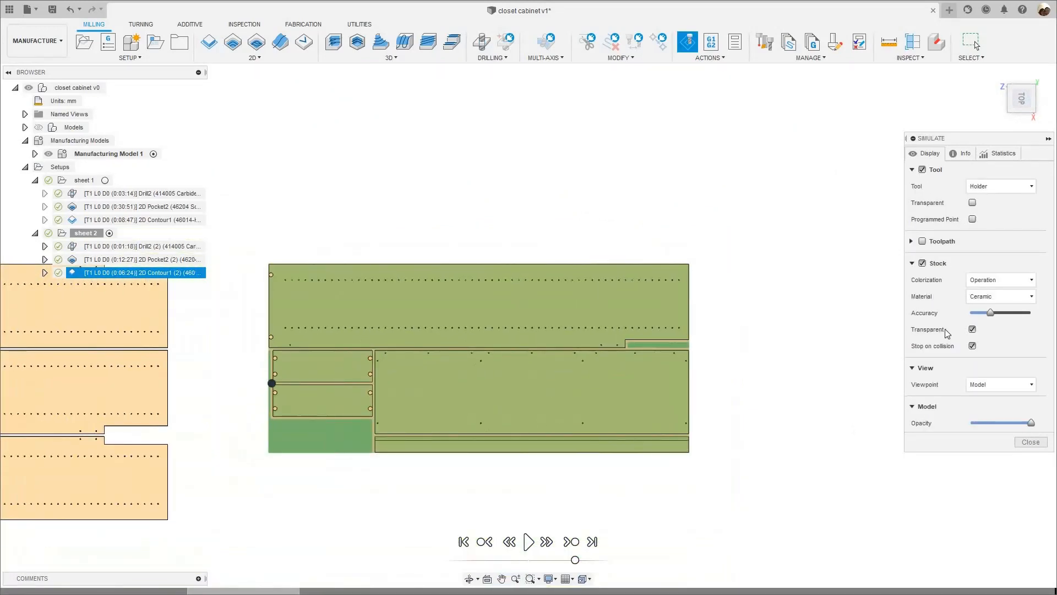
{"action": "left_click", "coordinate": [972, 330]}
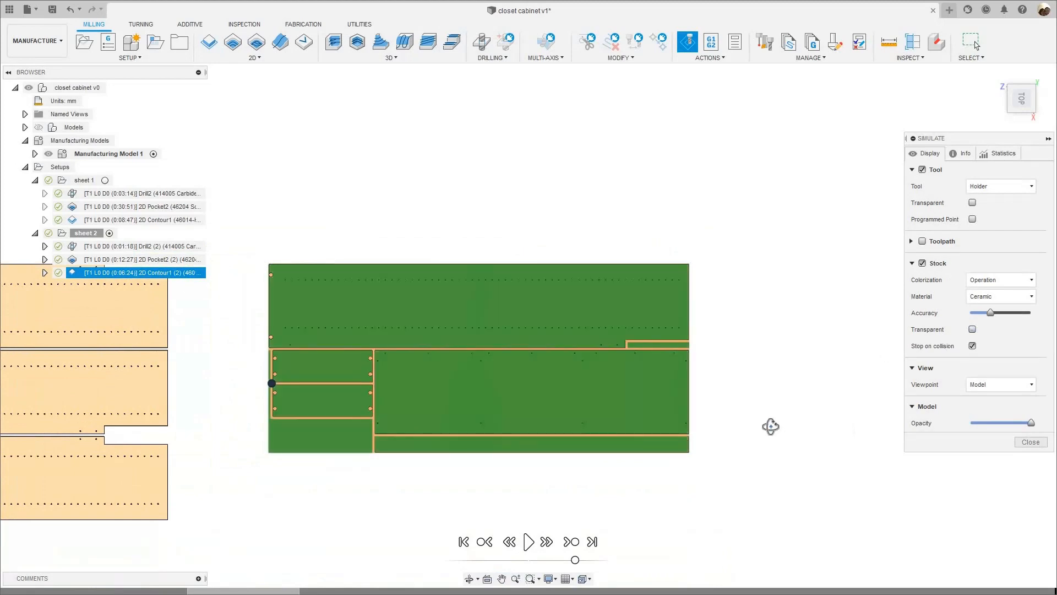
{"action": "middle_click_drag", "start_coordinate": [757, 425], "coordinate": [784, 349], "text": "shift"}
{"action": "left_click", "coordinate": [1043, 445]}
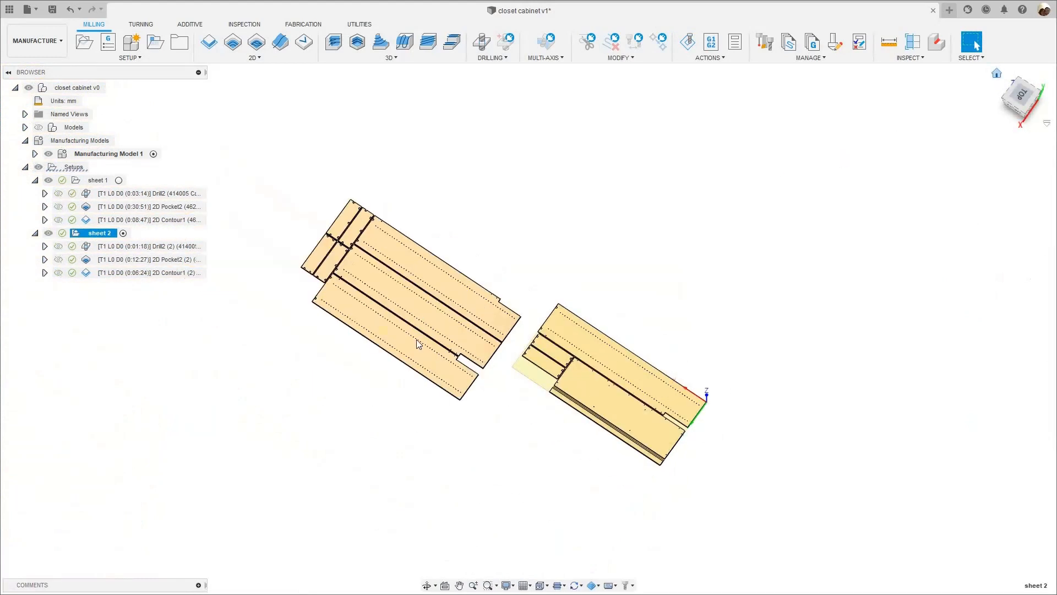
- Post process the sheet 1 setup with the woodWOP post as sheet_1, commented 3/8" 2 flute down-cut and 1/2" 3 flute compression tool
{"action": "left_click", "coordinate": [97, 181]}
{"action": "right_click", "coordinate": [97, 183]}
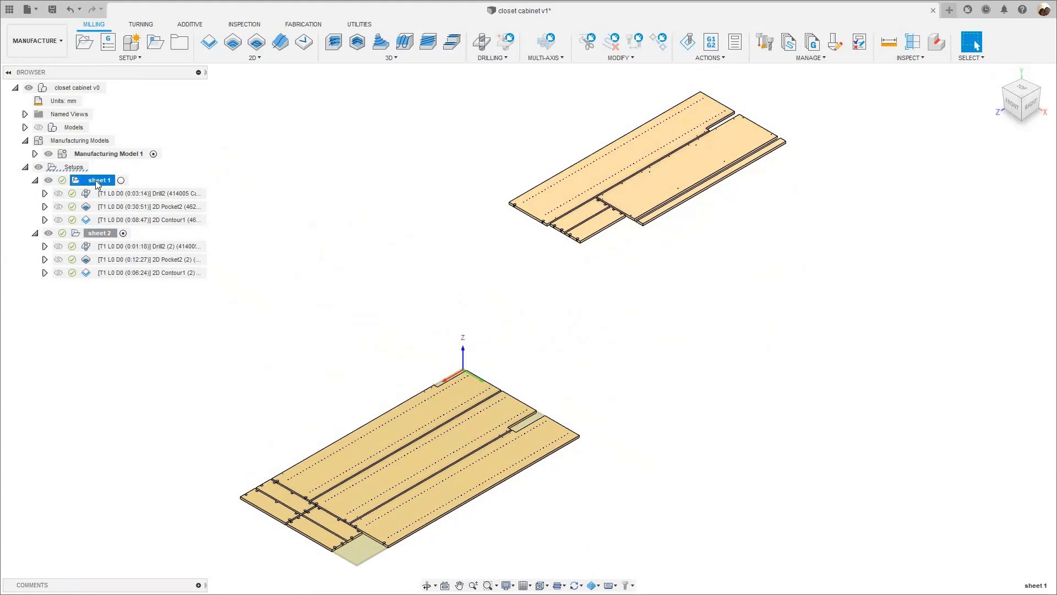
{"action": "left_click", "coordinate": [132, 319]}
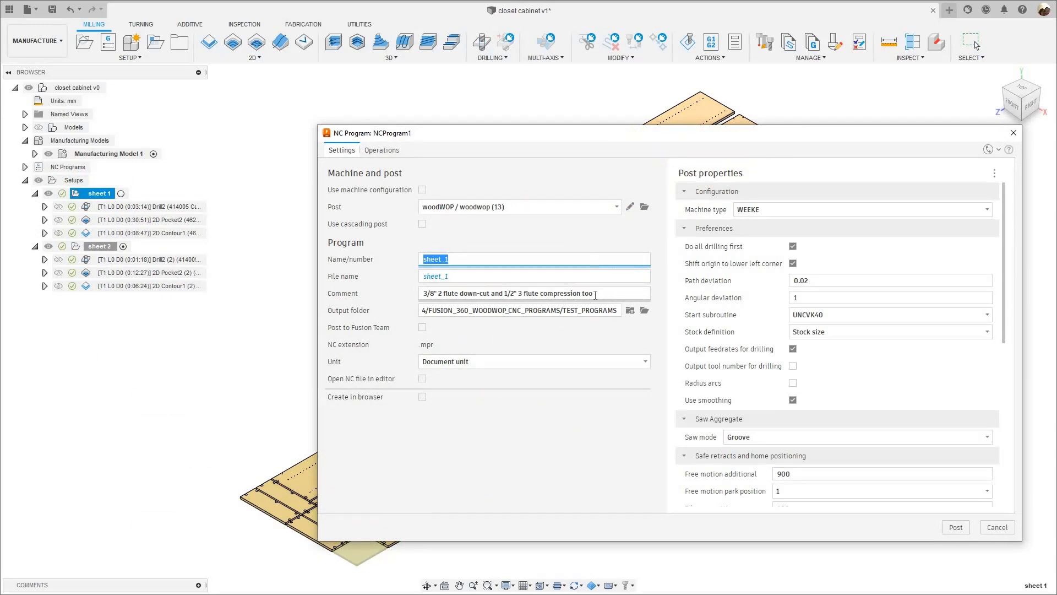
{"action": "left_click", "coordinate": [594, 294]}
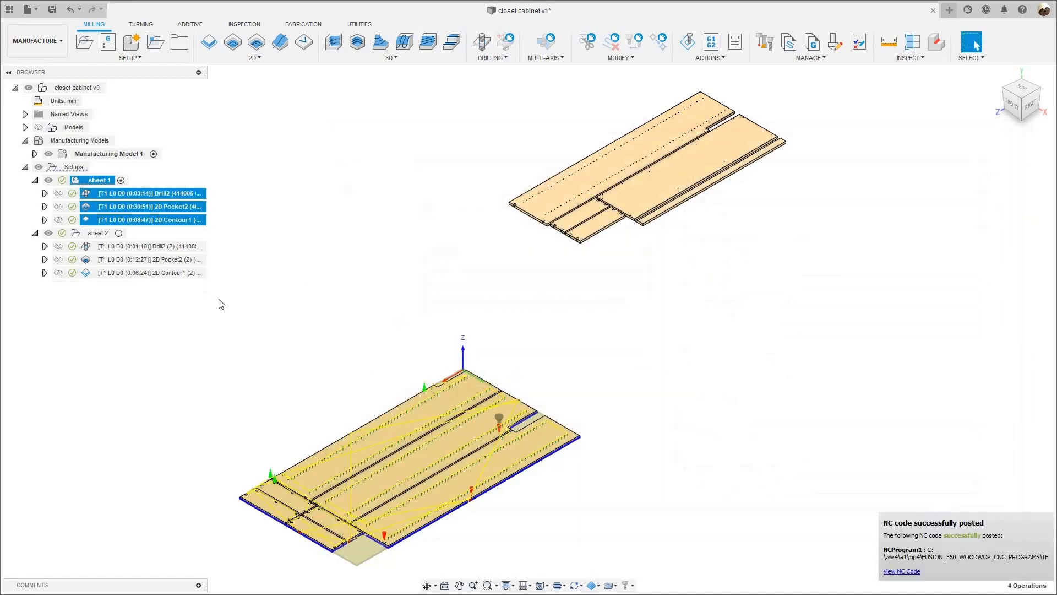
- Post process the sheet 2 setup with the woodWOP post as sheet_2, commented 3/8" 2 flute down-cut and 1/2" 3 flute compression tool
{"action": "left_click", "coordinate": [97, 234]}
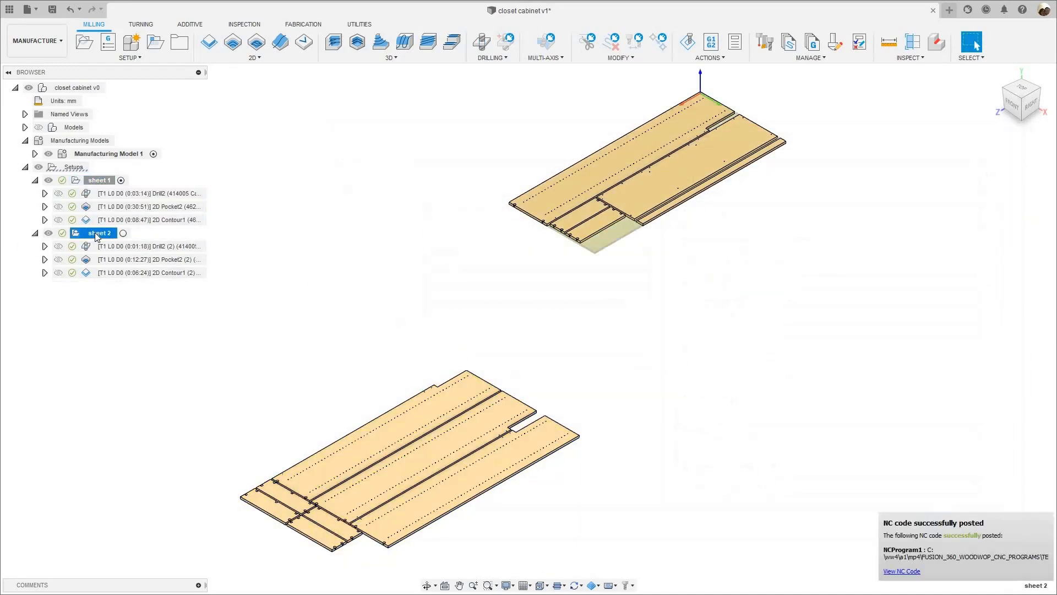
{"action": "right_click", "coordinate": [96, 236]}
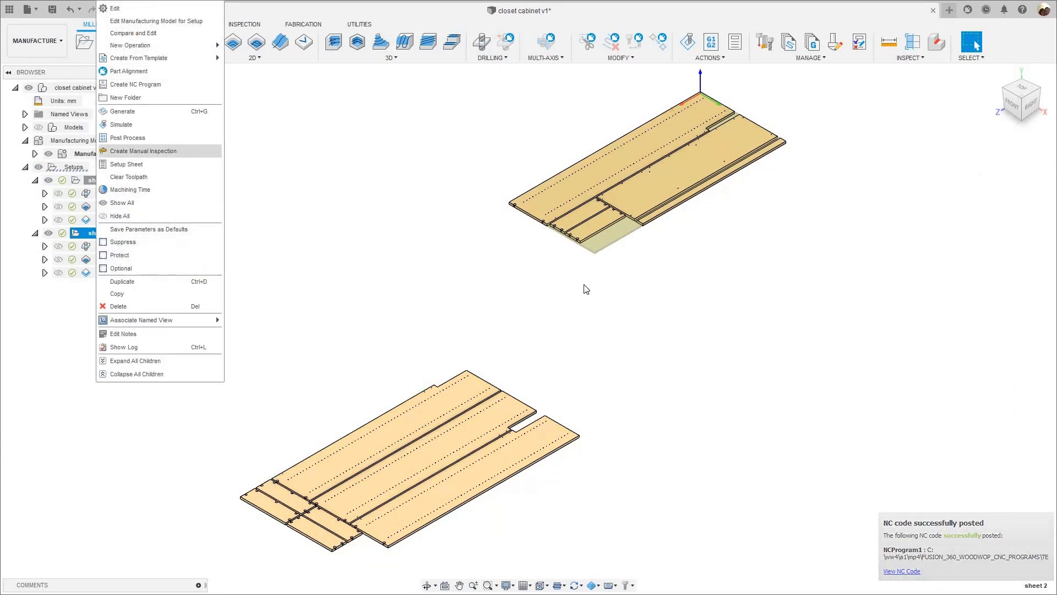
{"action": "left_click", "coordinate": [127, 138]}
{"action": "left_click", "coordinate": [601, 294]}
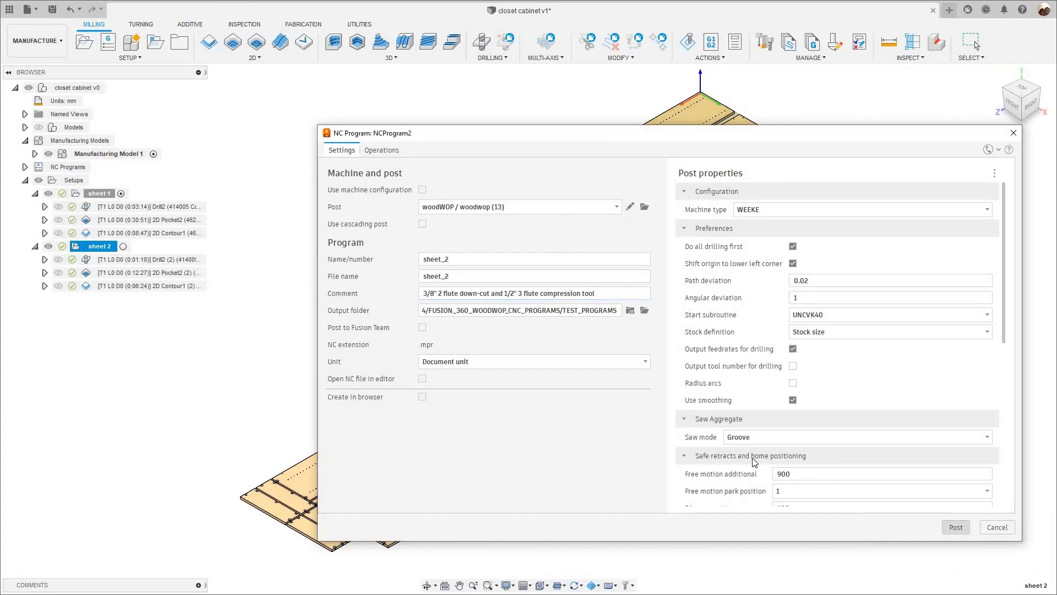
{"action": "left_click", "coordinate": [948, 527]}
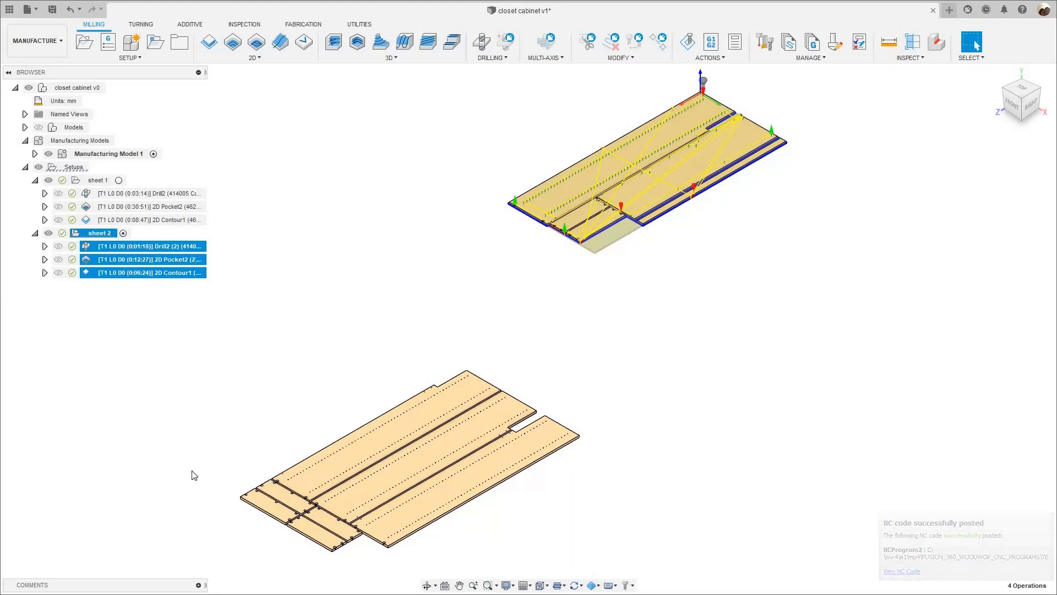
- Switch to woodWOP and open sheet_1 from the TEST_PROGRAMS folder inside FUSION_360_WOODWOP_CNC_PROGRAMS
{"action": "key", "text": "super"}
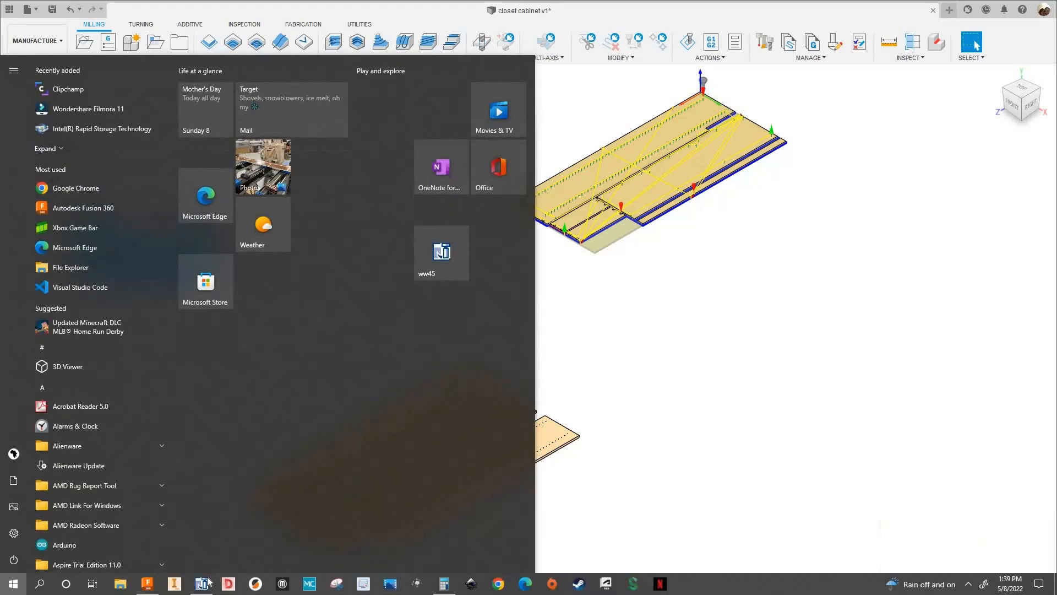
{"action": "left_click", "coordinate": [207, 578]}
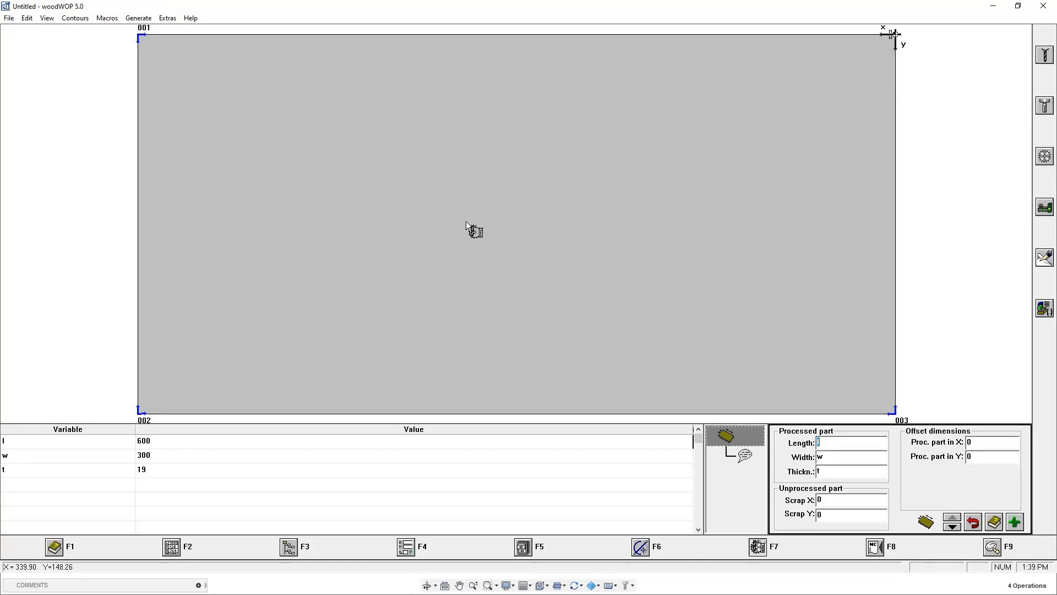
{"action": "left_click", "coordinate": [9, 19]}
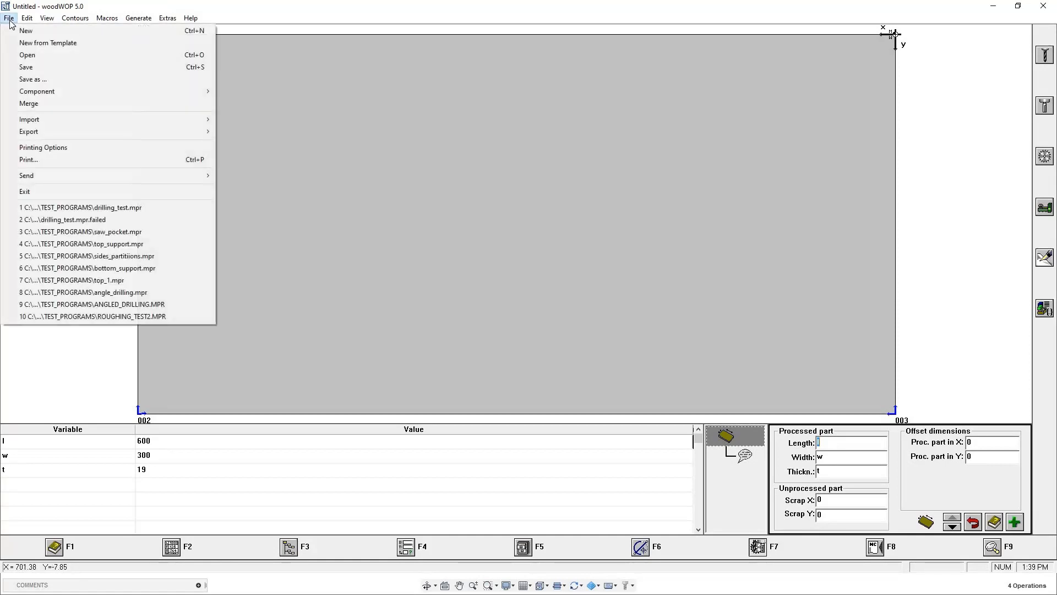
{"action": "left_click", "coordinate": [27, 55]}
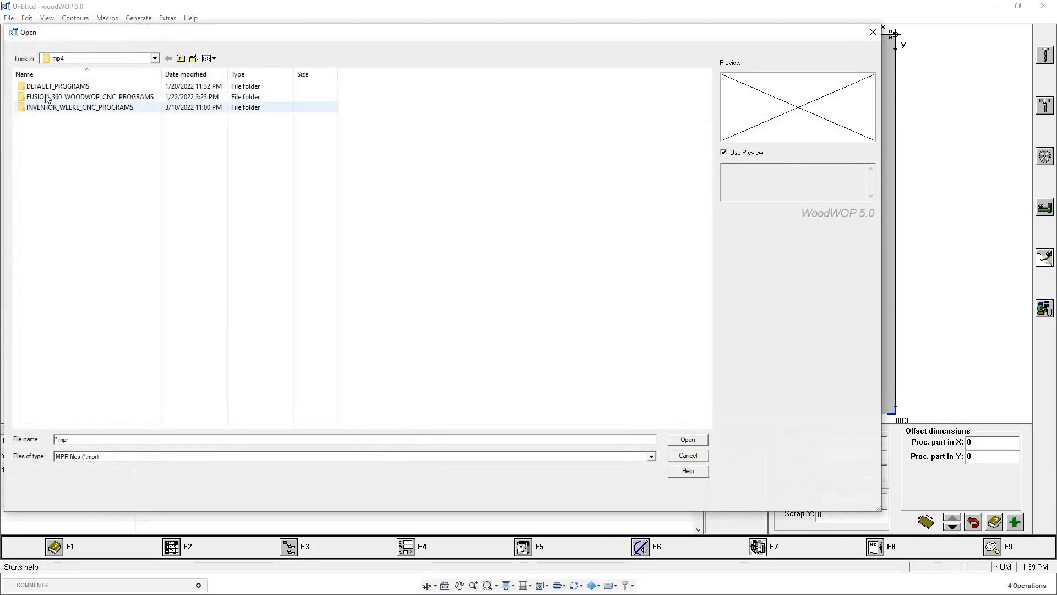
{"action": "double_click", "coordinate": [55, 96]}
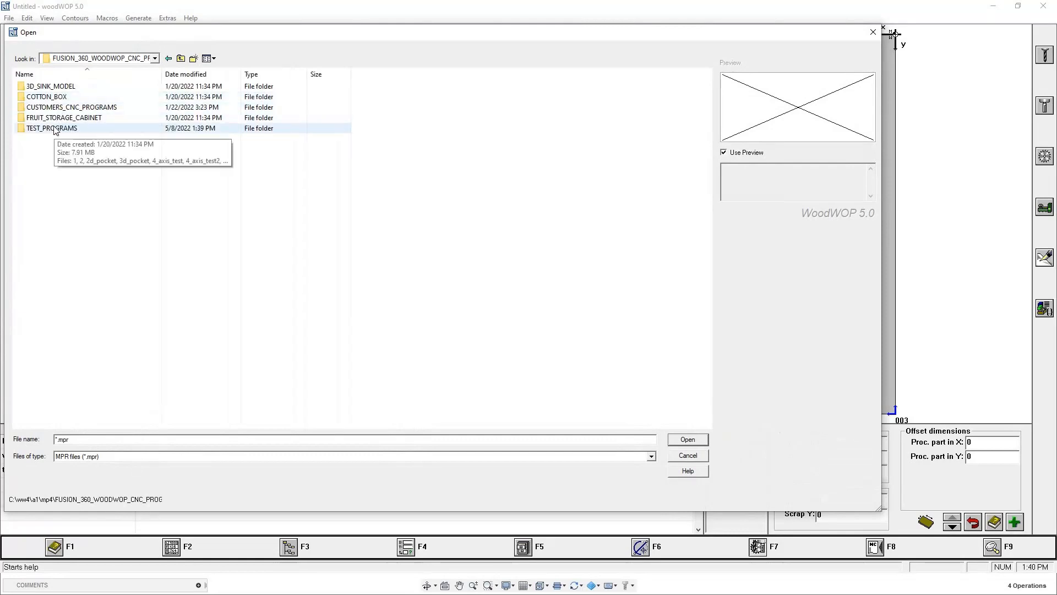
{"action": "double_click", "coordinate": [55, 129]}
{"action": "left_click", "coordinate": [44, 97]}
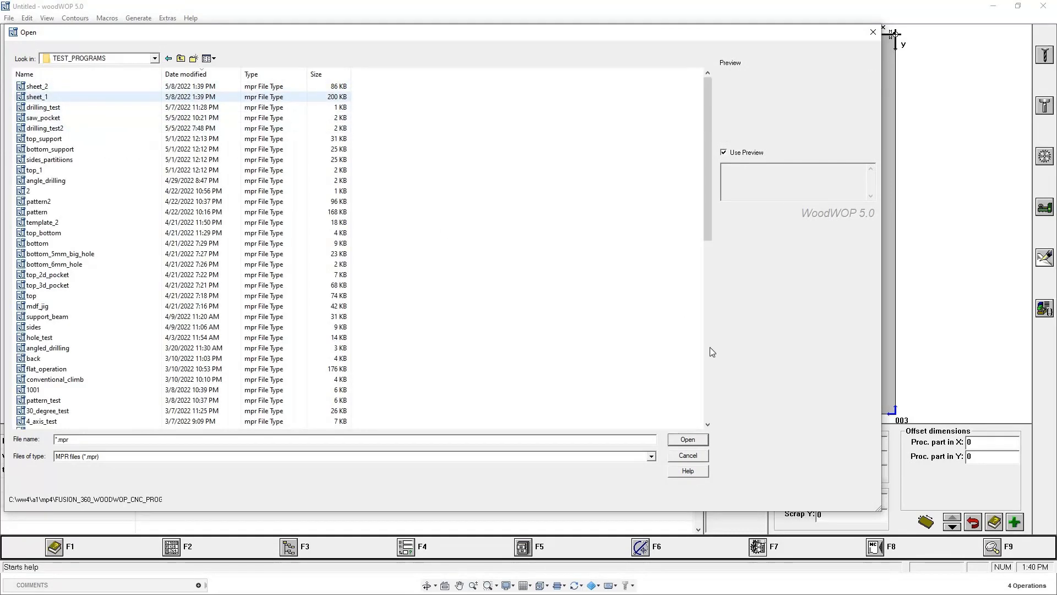
{"action": "left_click", "coordinate": [684, 438]}
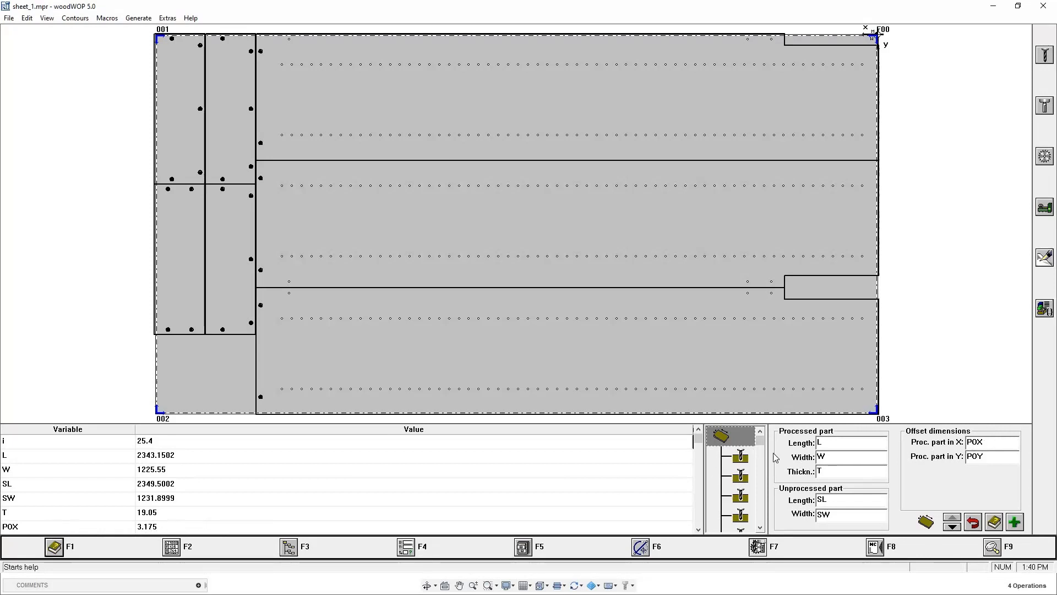
- Review sheet_1's part, stock and offset variables with their comments, and look through its list of machining macros
{"action": "double_click", "coordinate": [254, 525]}
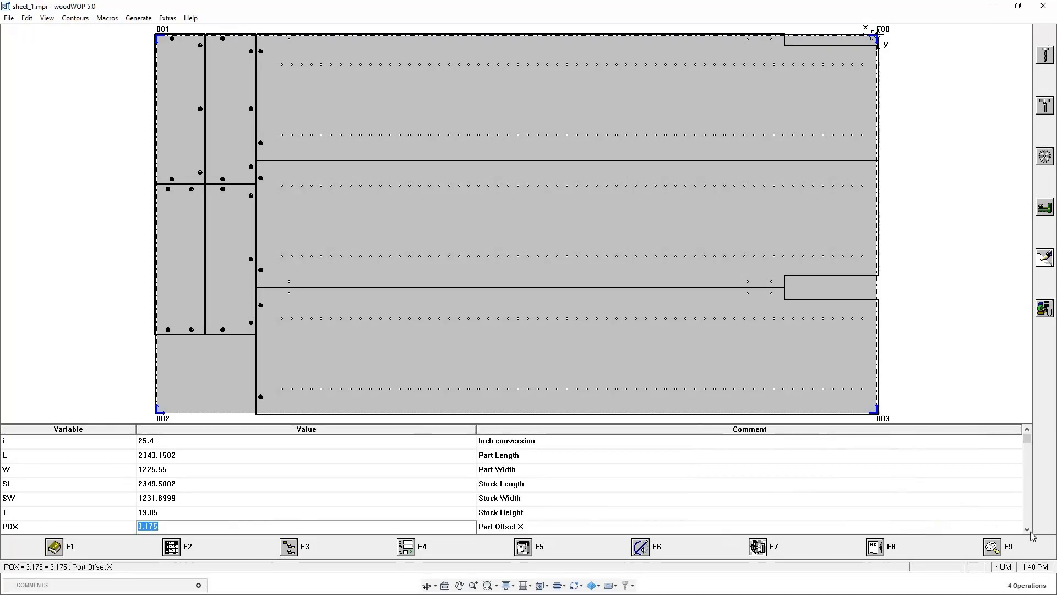
{"action": "key", "text": "Return"}
{"action": "key", "text": "Return"}
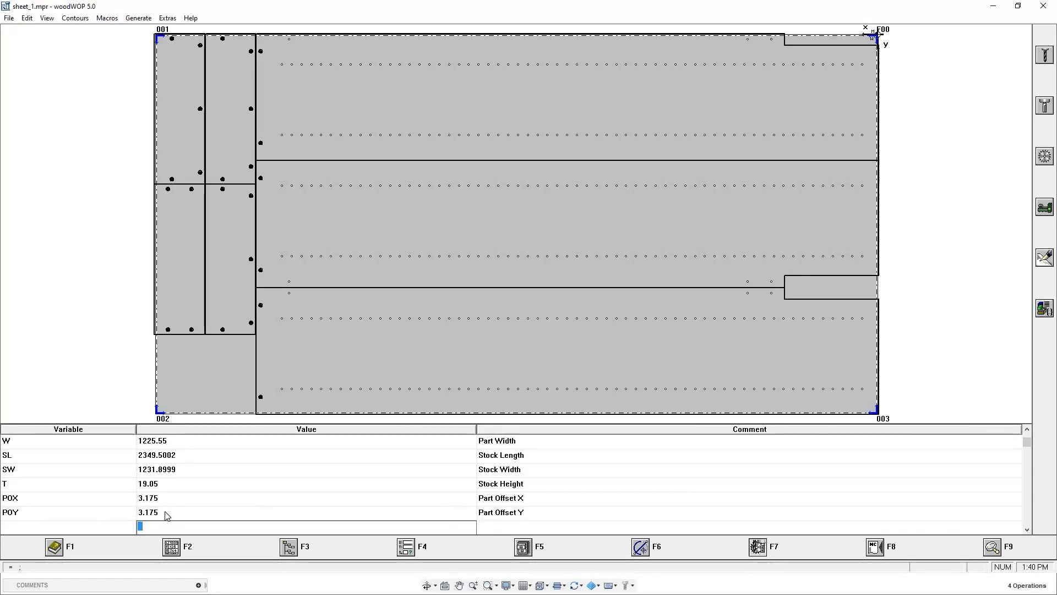
{"action": "left_click", "coordinate": [136, 348]}
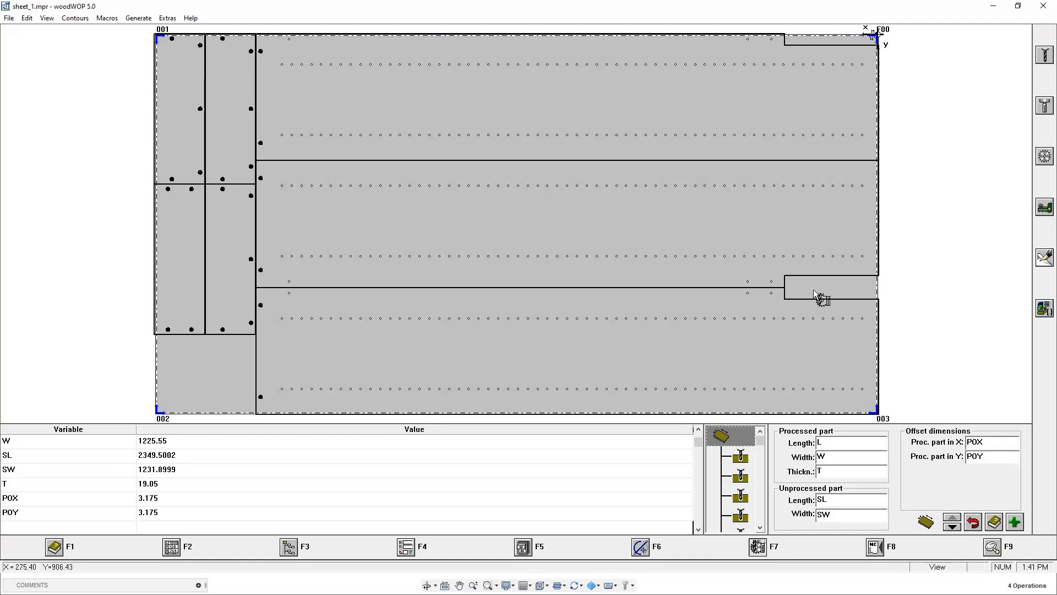
{"action": "left_click", "coordinate": [764, 450]}
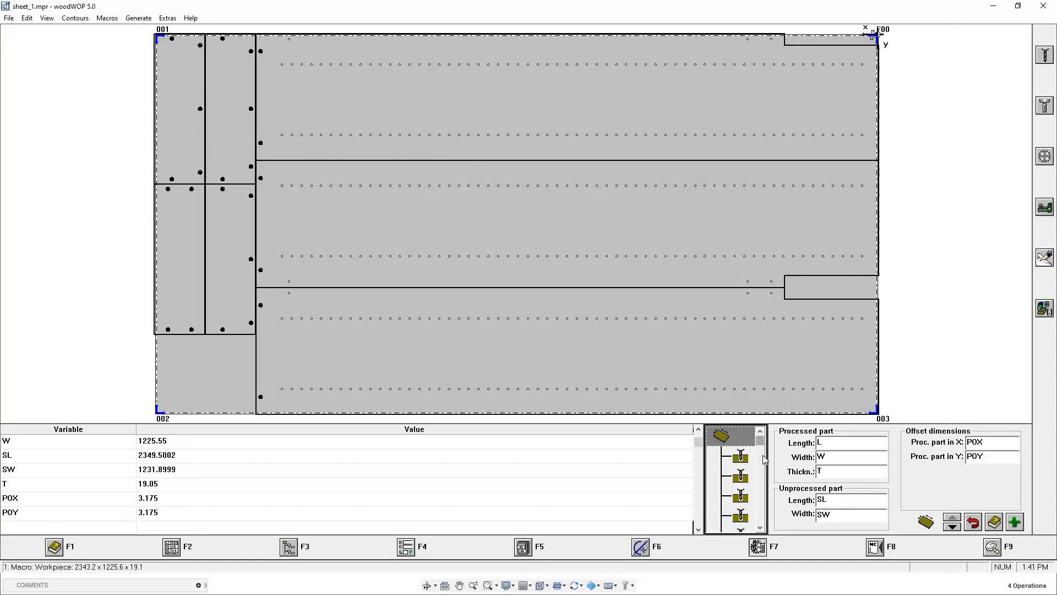
{"action": "left_click_drag", "start_coordinate": [763, 456], "coordinate": [760, 486]}
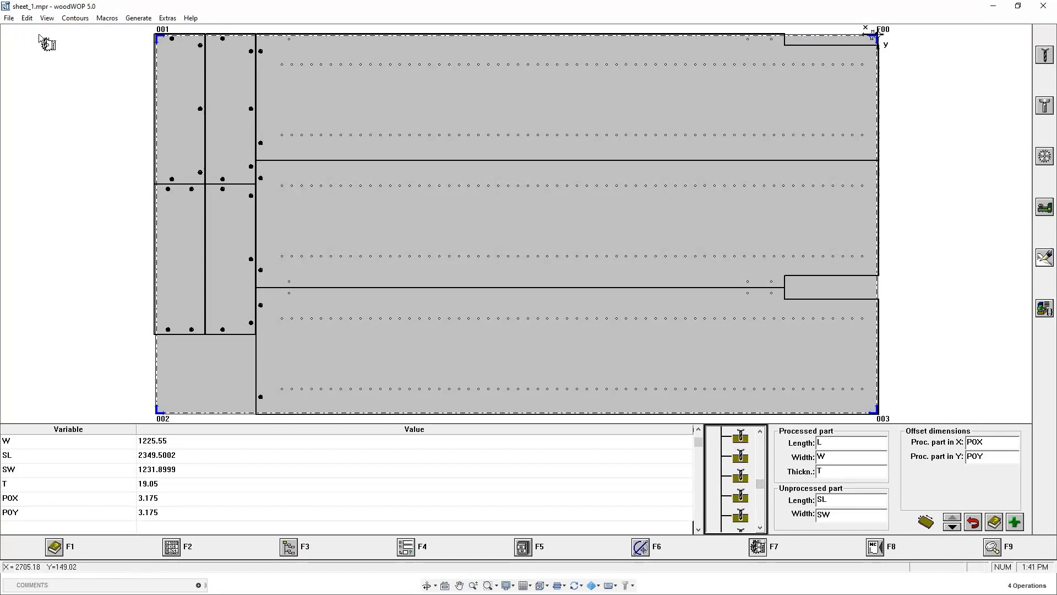
- Open the sheet_2 program from the TEST_PROGRAMS folder
{"action": "left_click", "coordinate": [5, 20]}
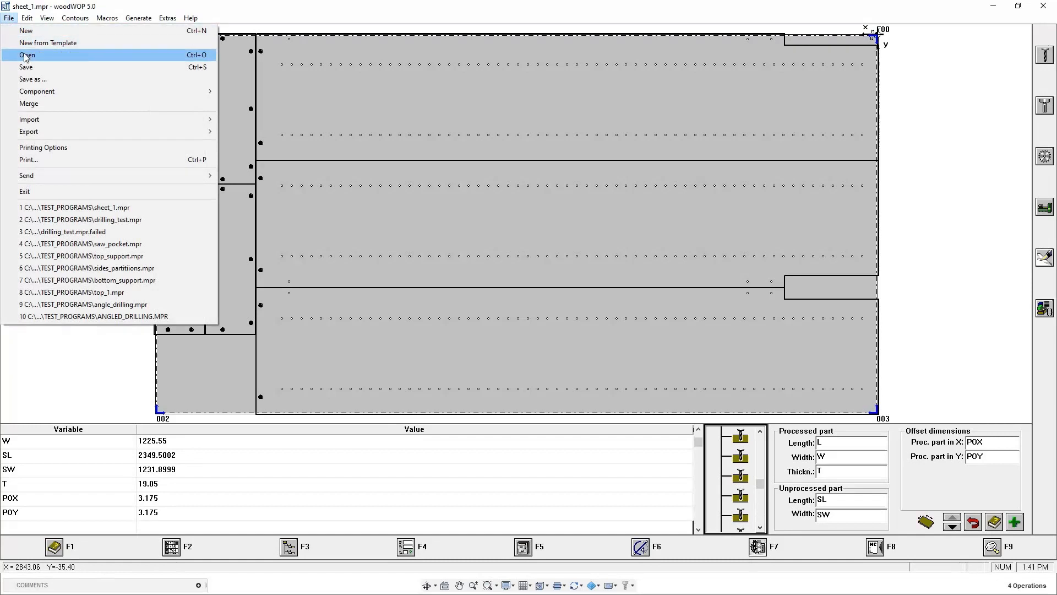
{"action": "left_click", "coordinate": [26, 58]}
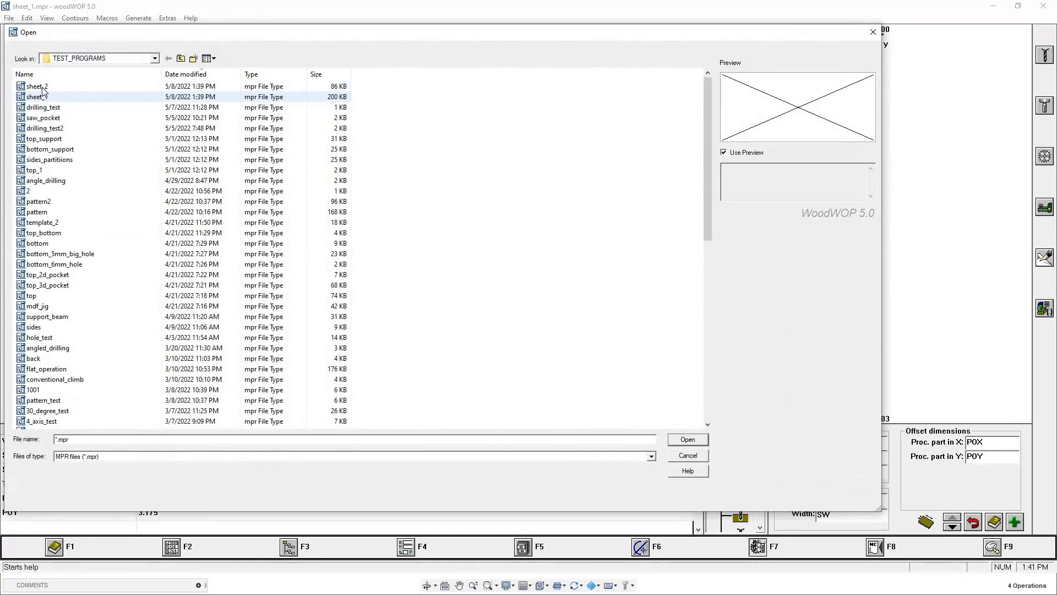
{"action": "left_click", "coordinate": [44, 89]}
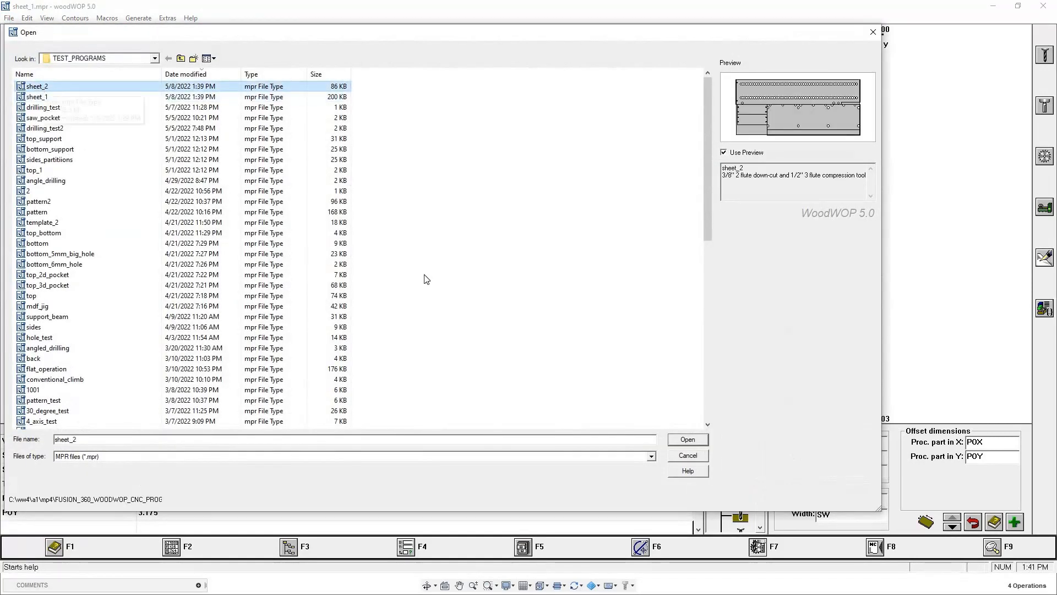